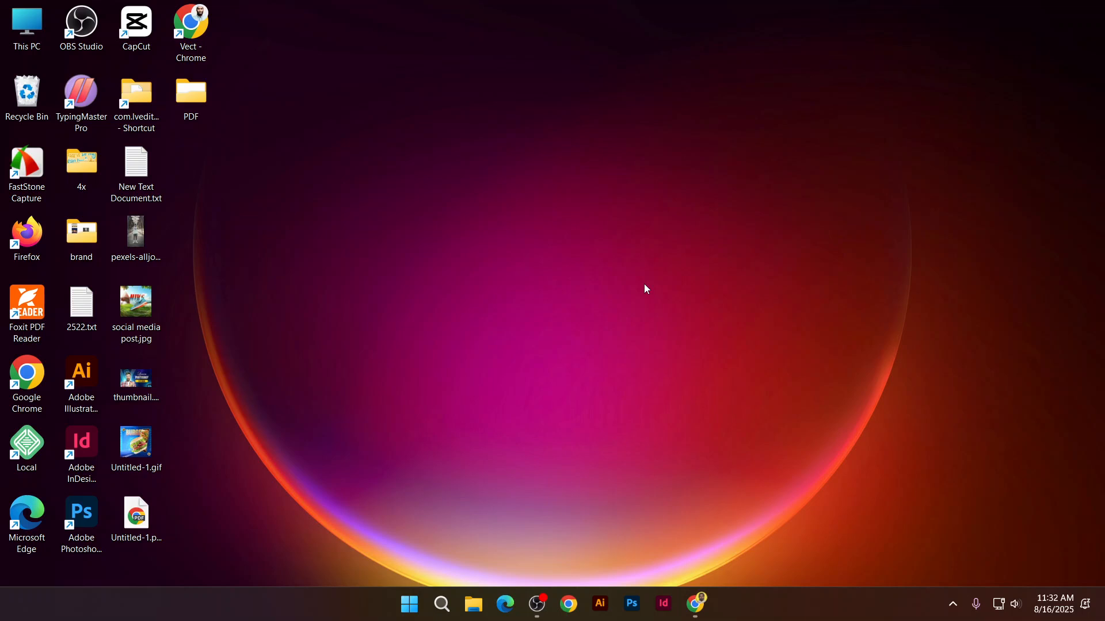
Launch Word from the Start search and load the saved Normal template changes
left_click(410, 607)
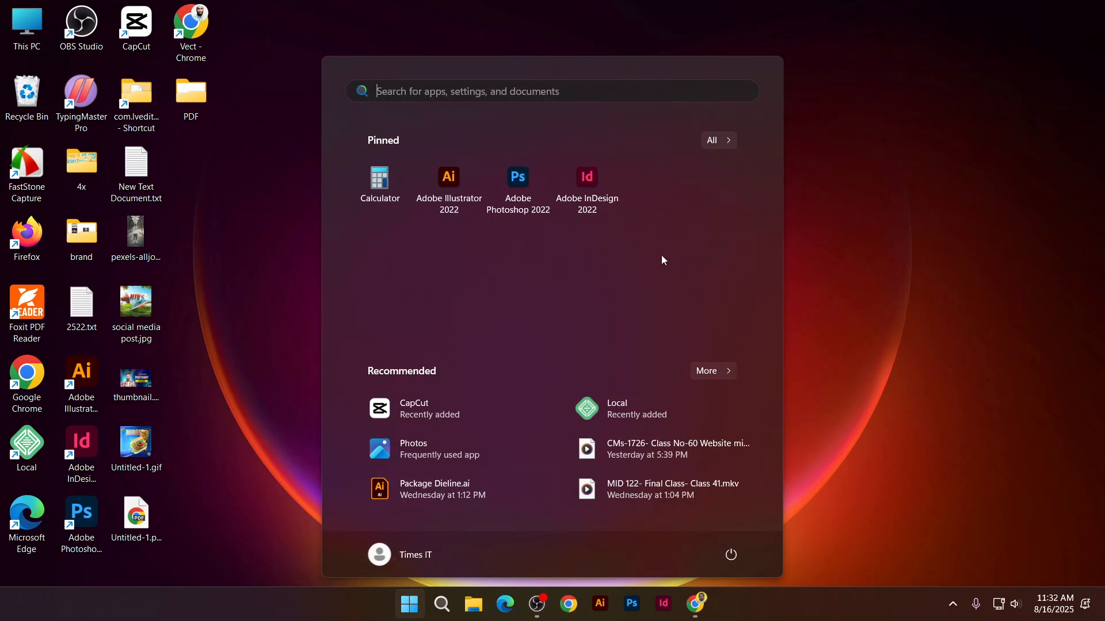
type("word")
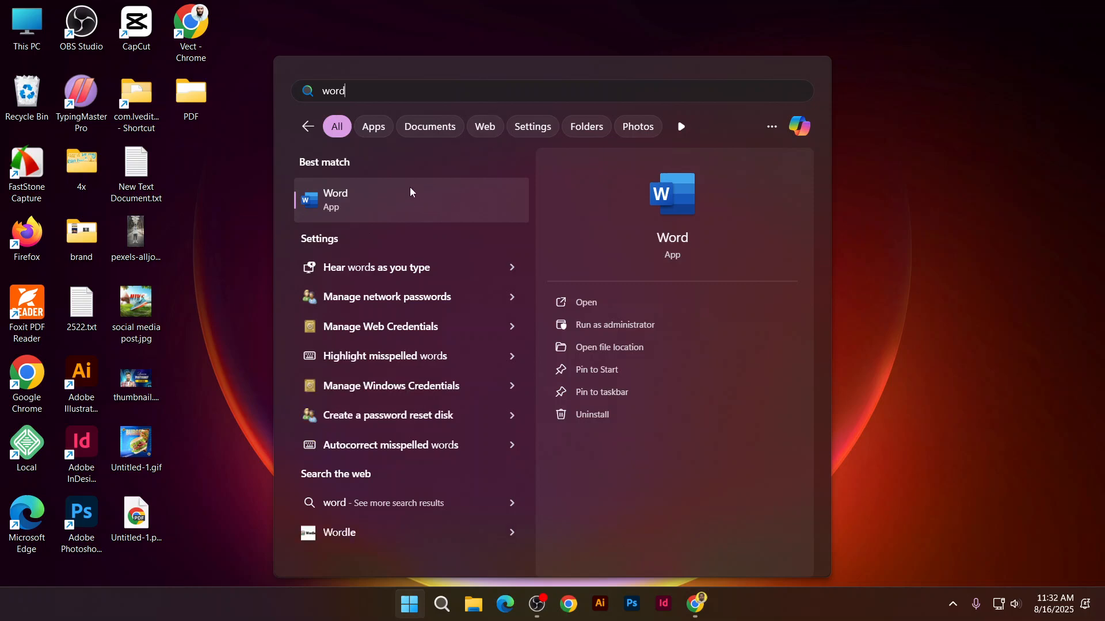
left_click(411, 188)
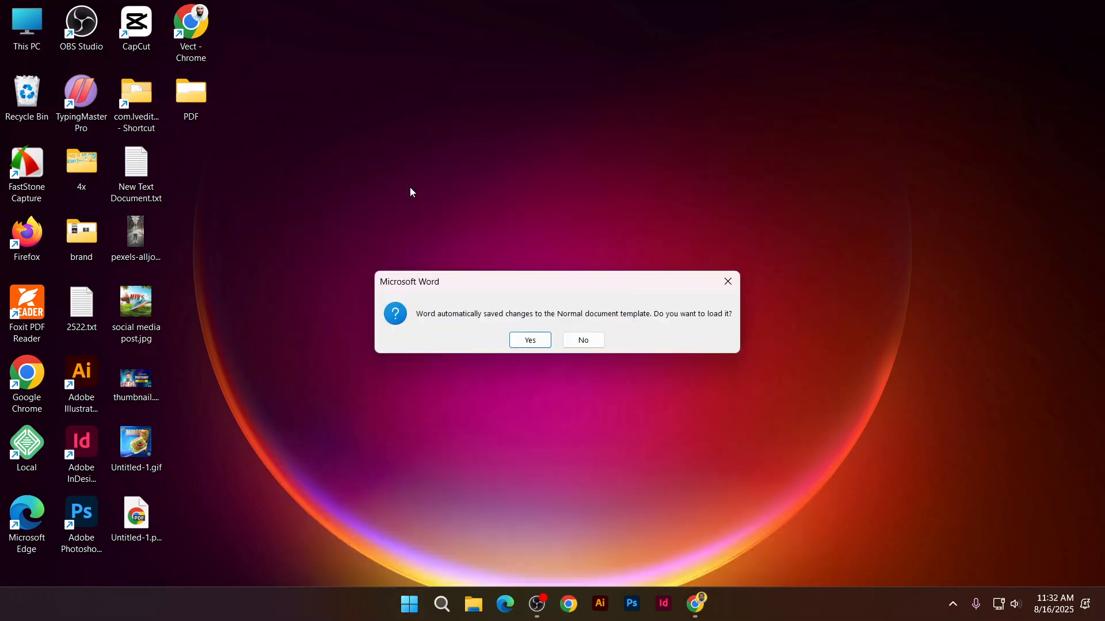
left_click(526, 341)
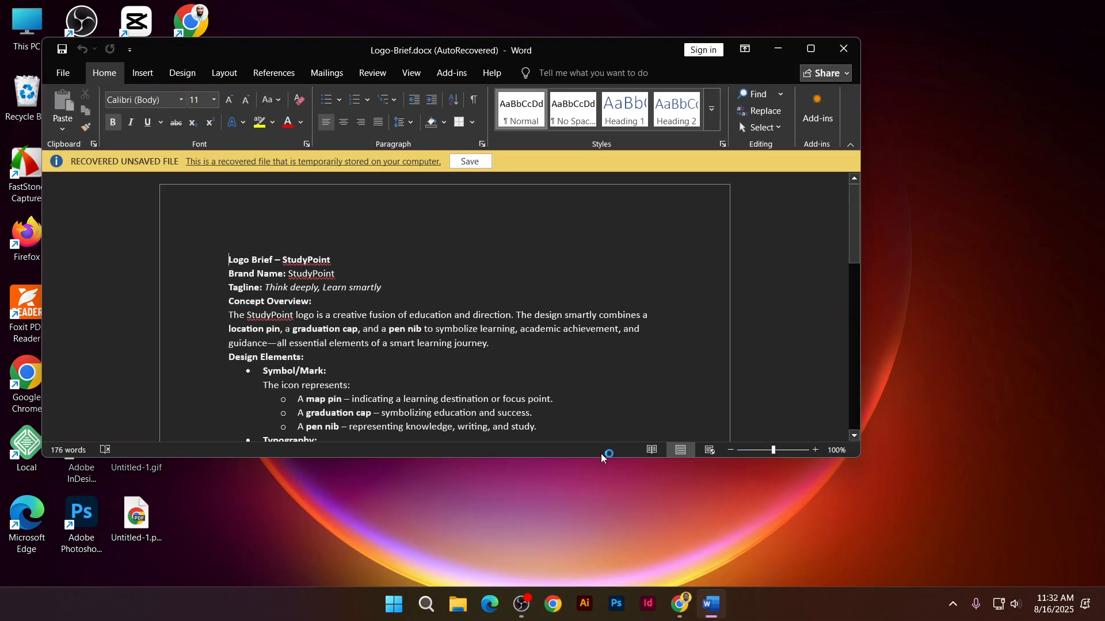
Maximize Word, then close the recovered Logo-Brief document and delete its auto-recovered copy
left_click(810, 49)
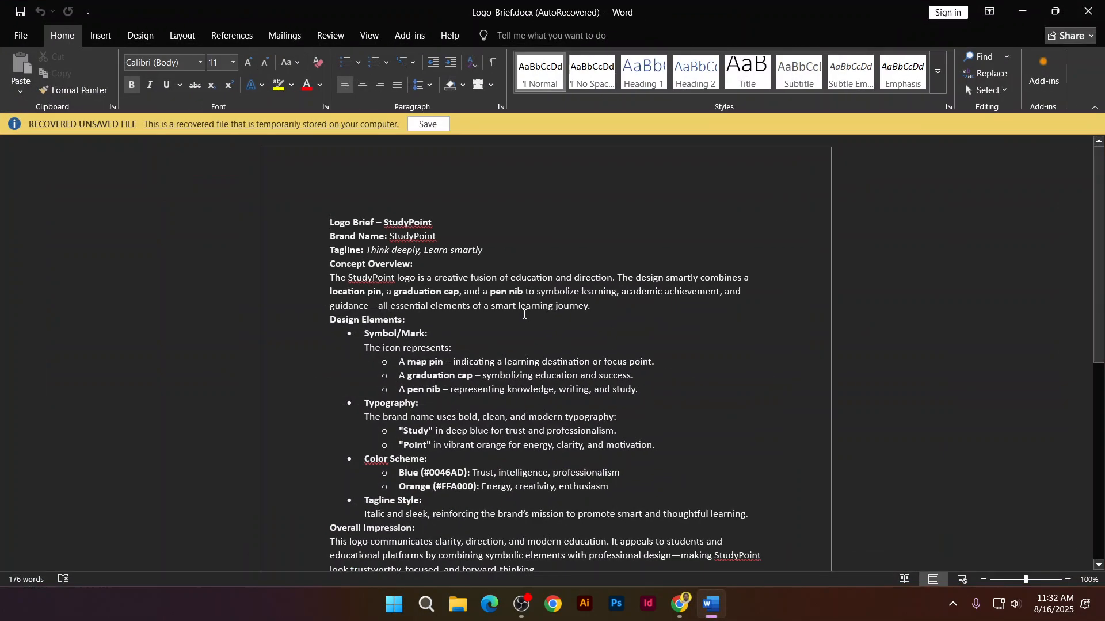
left_click(1088, 11)
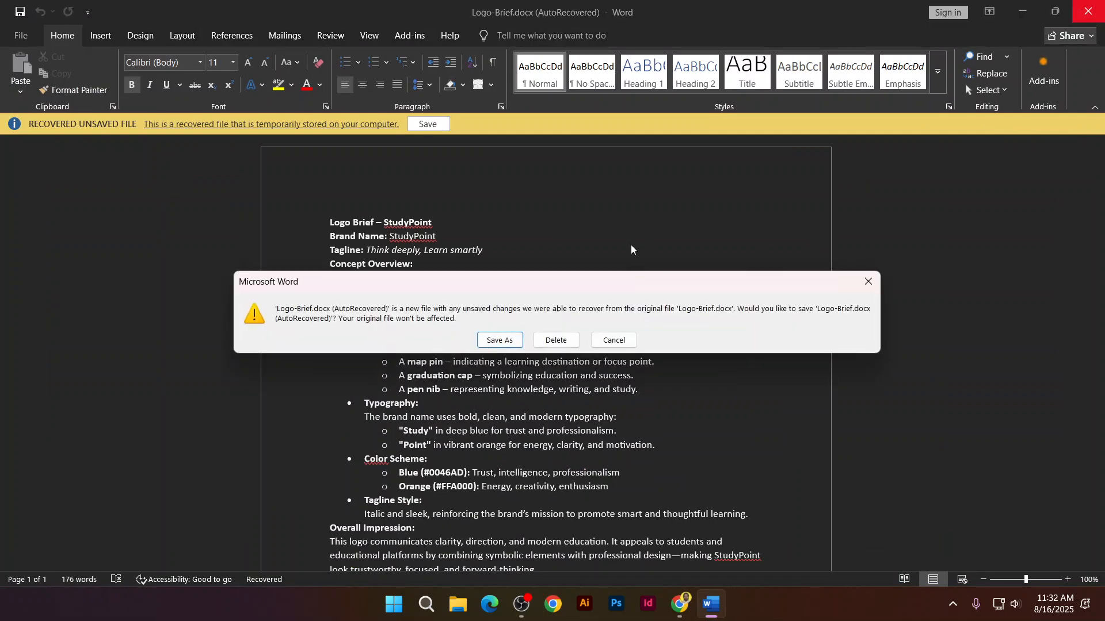
left_click(558, 341)
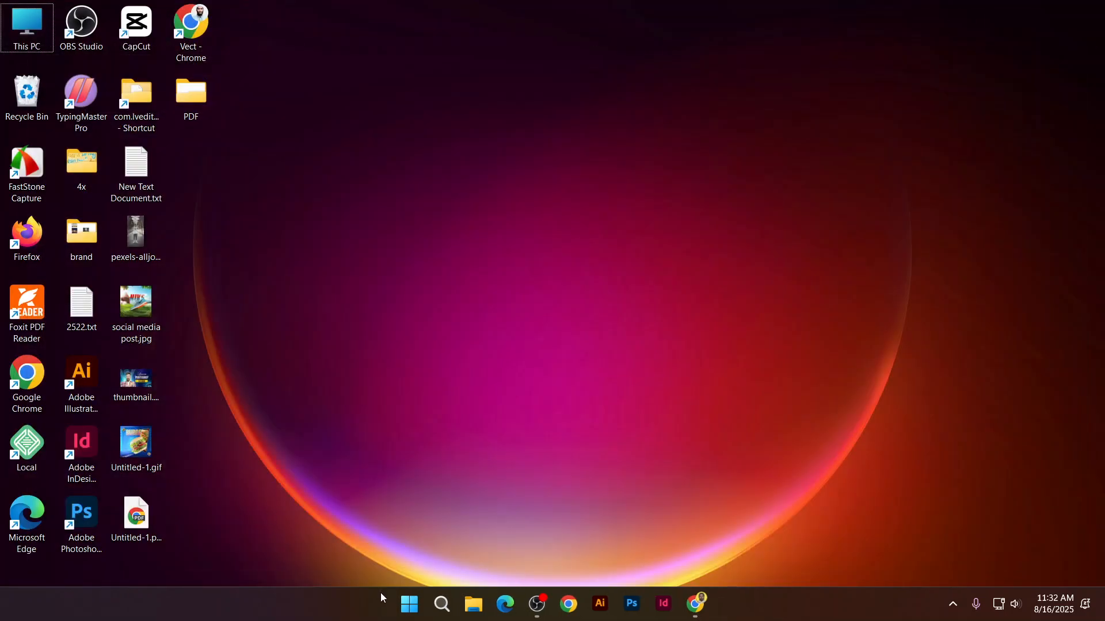
Launch Microsoft Word again from the Start menu search for 'word'
left_click(406, 613)
type("word")
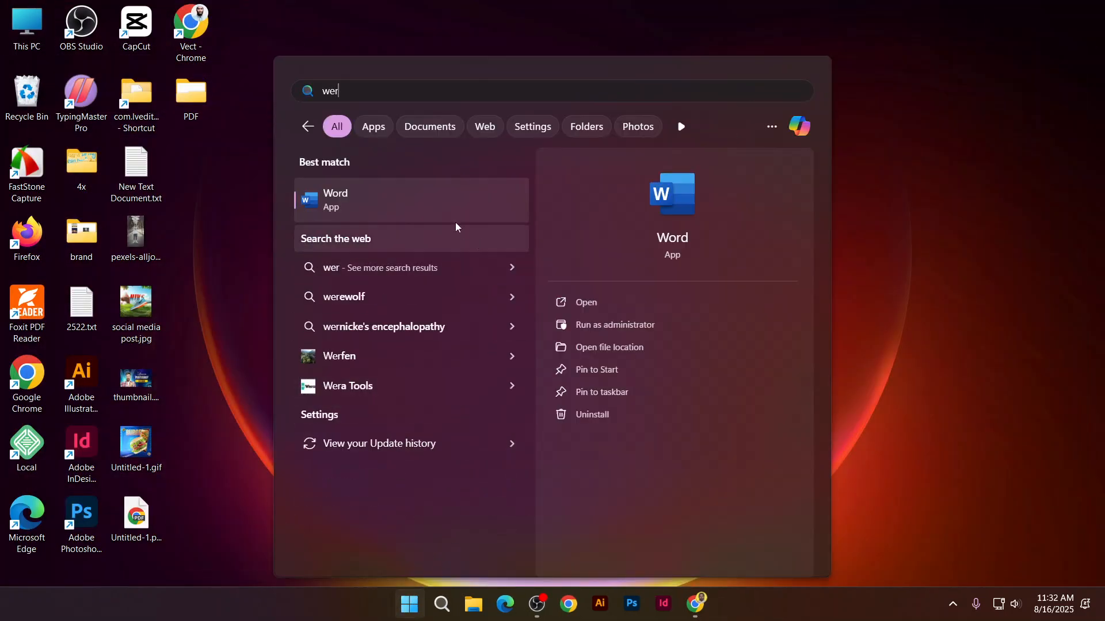
left_click(450, 217)
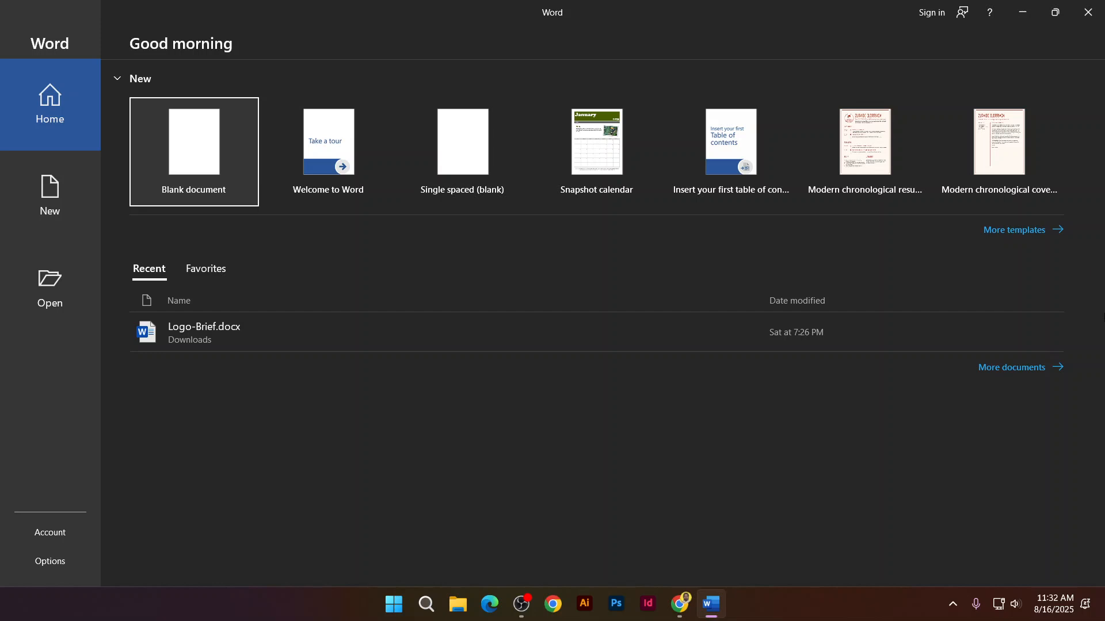
left_click(385, 607)
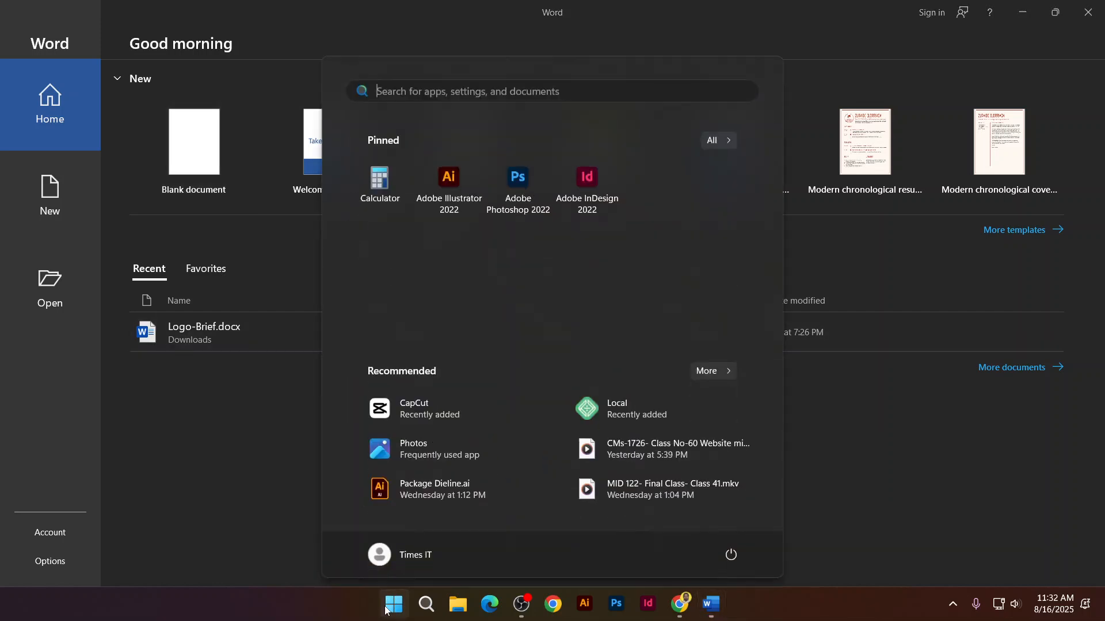
left_click(337, 492)
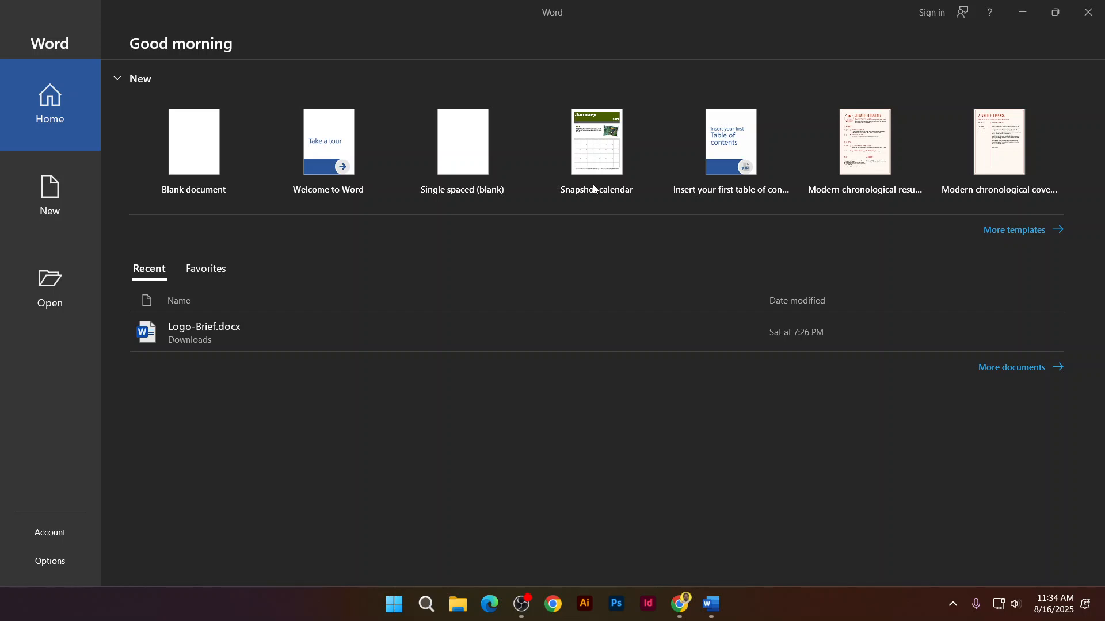
Create a new blank document from Word's start screen
left_click(177, 154)
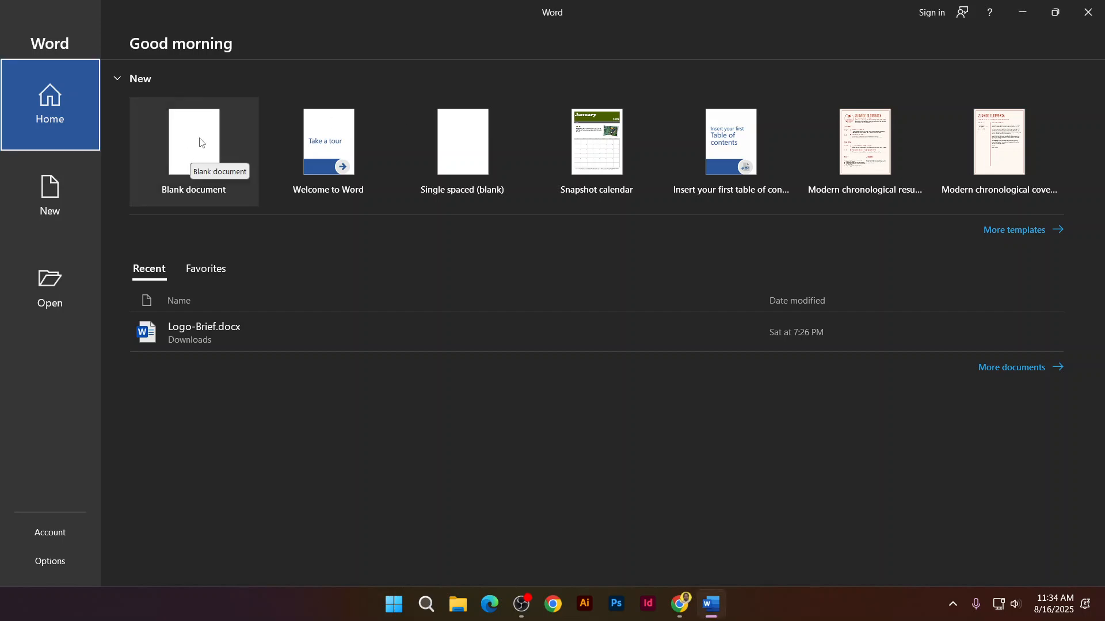
left_click(199, 140)
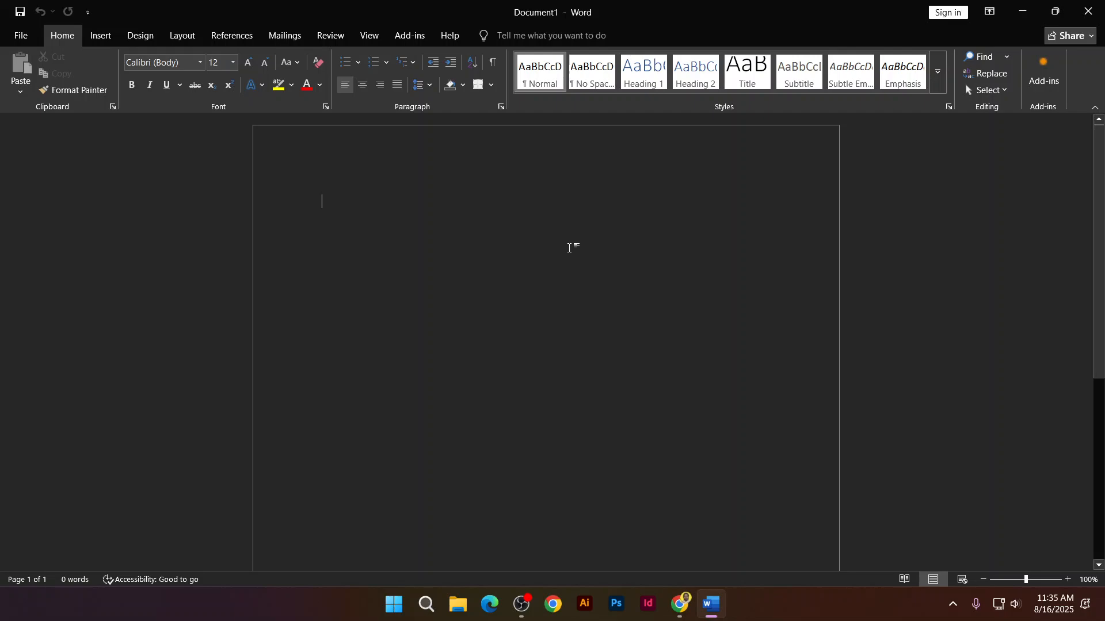
Open Windows Settings from the Start search and look through the display settings
left_click(394, 605)
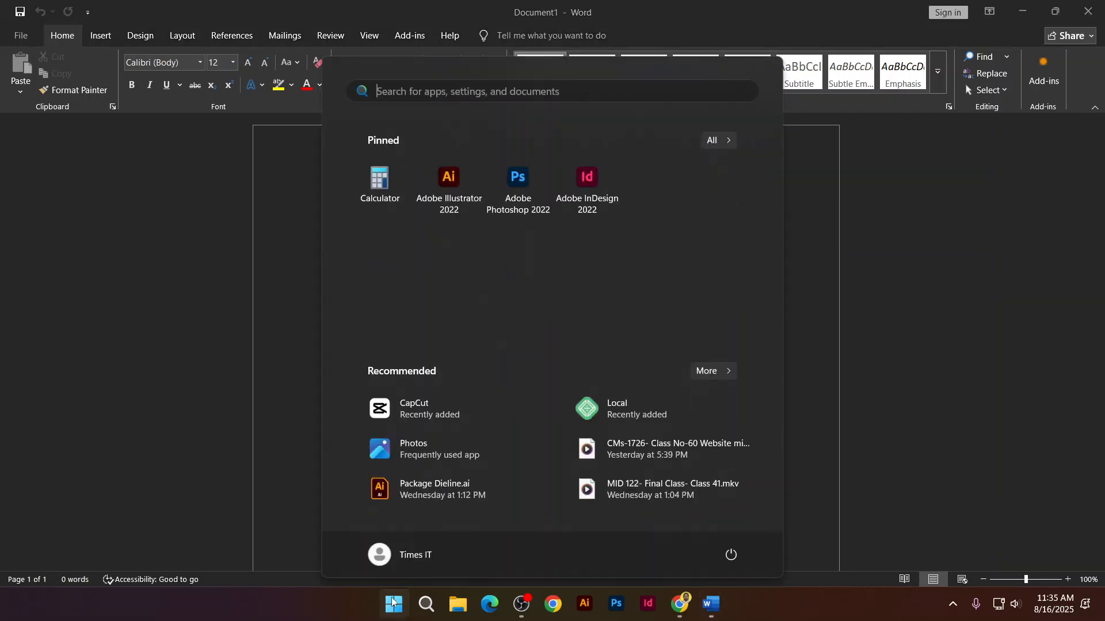
type("settings")
left_click(388, 192)
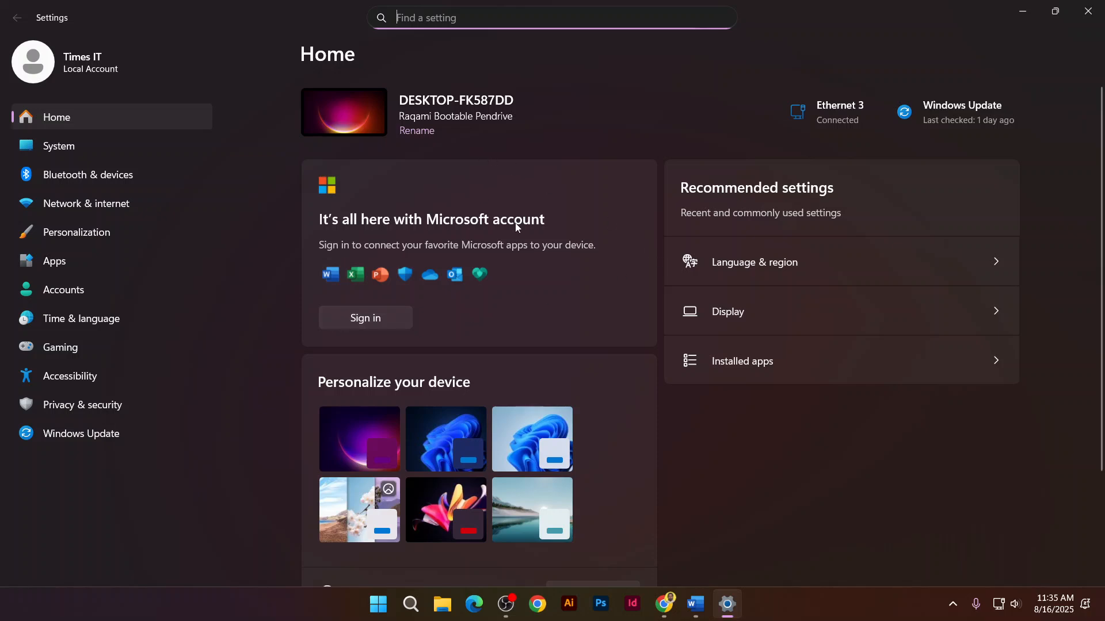
left_click(735, 311)
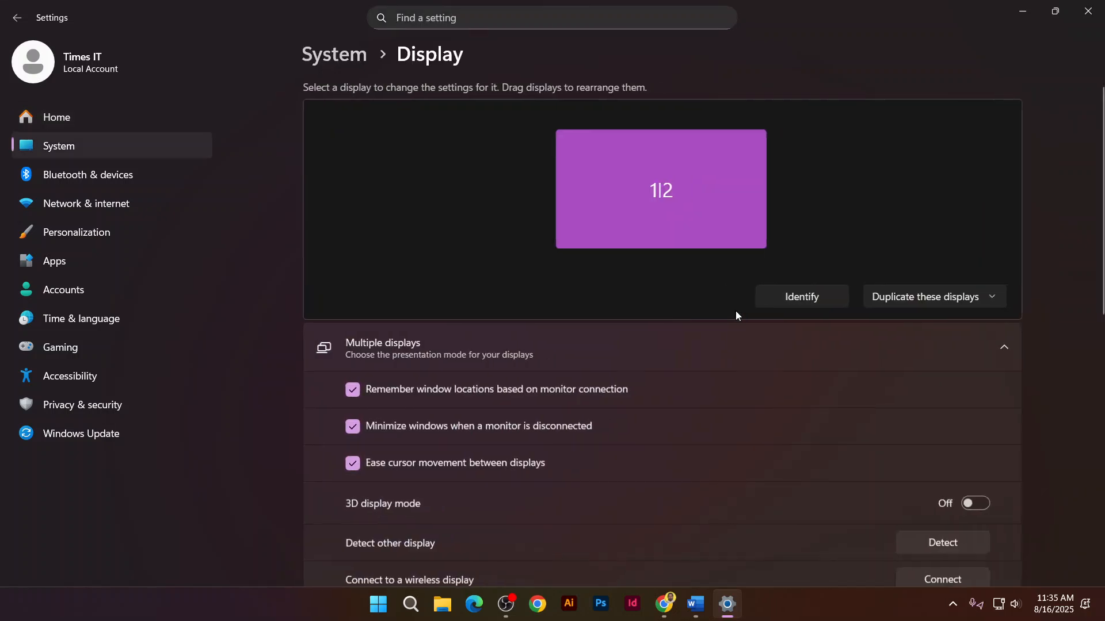
scroll(591, 390, "down", 3)
scroll(591, 390, "down", 1)
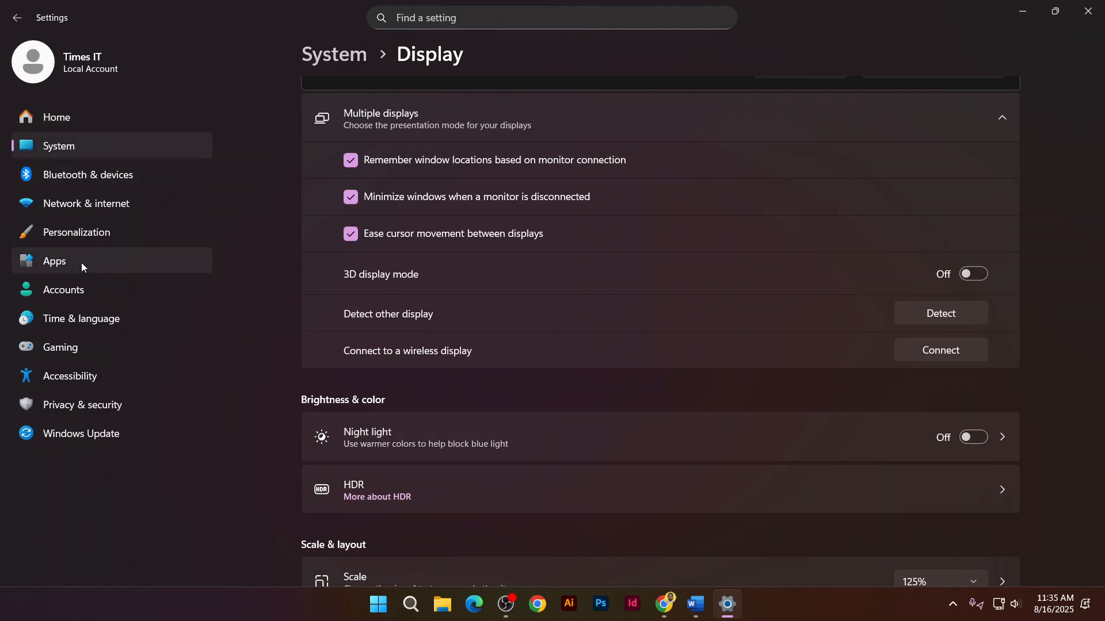
Apply the Windows (light) theme under Personalization > Themes, then minimize Settings
left_click(87, 233)
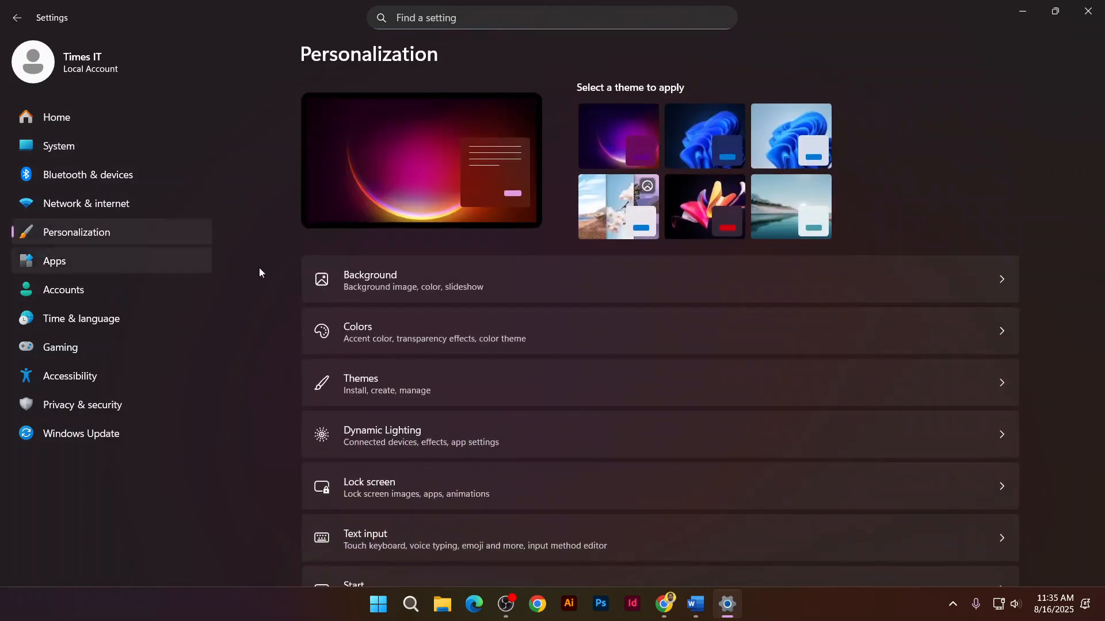
left_click(432, 292)
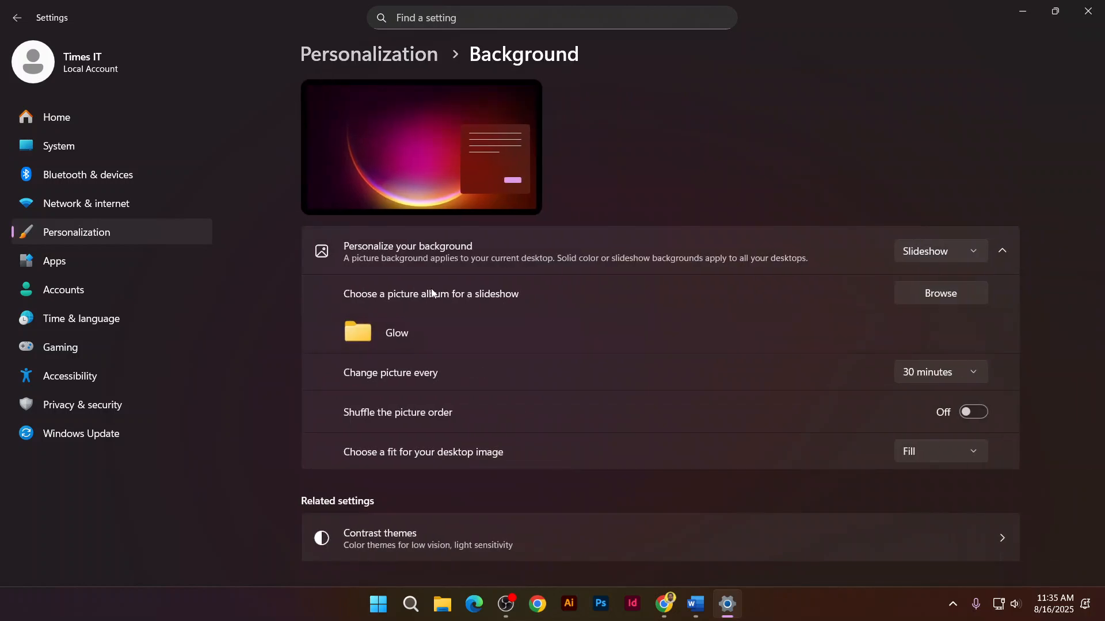
scroll(443, 397, "down", 3)
scroll(443, 398, "up", 3)
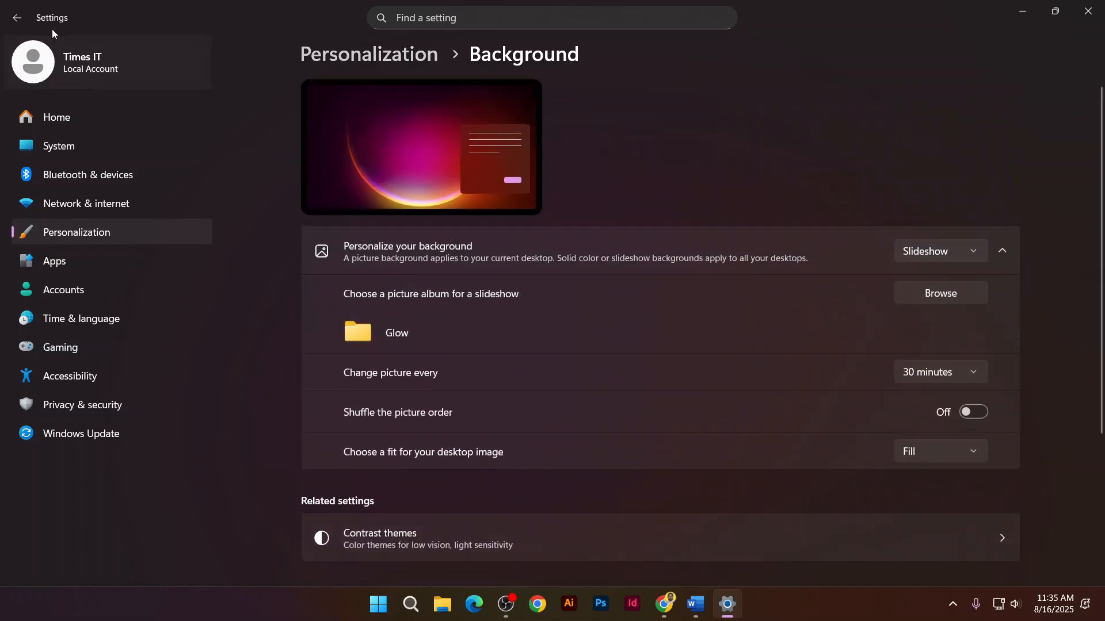
left_click(17, 18)
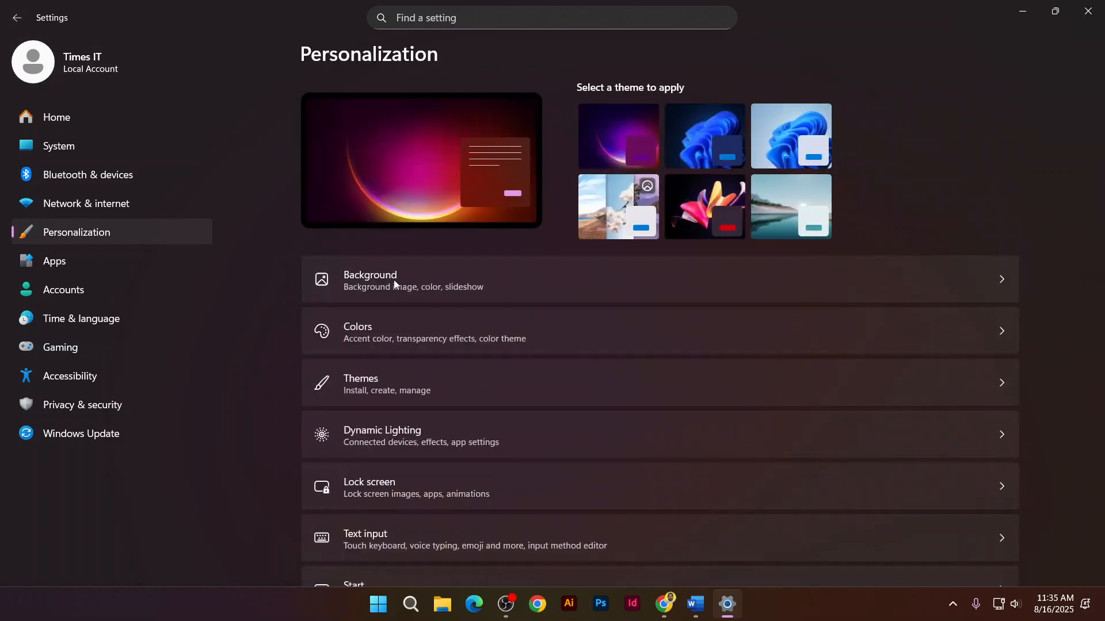
left_click(409, 383)
left_click(418, 344)
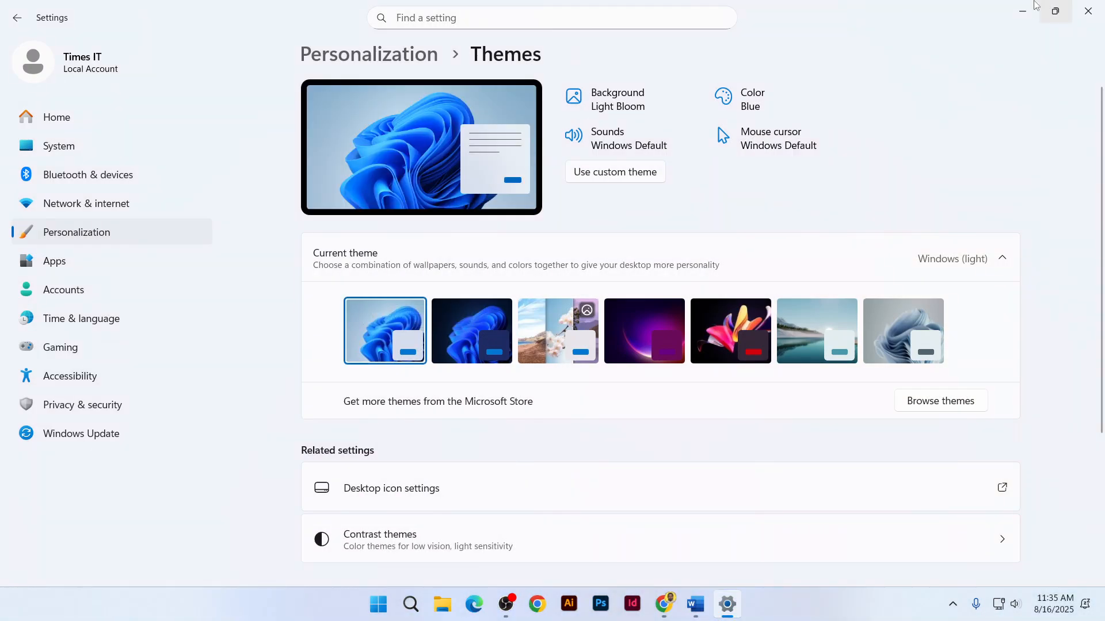
left_click(1014, 6)
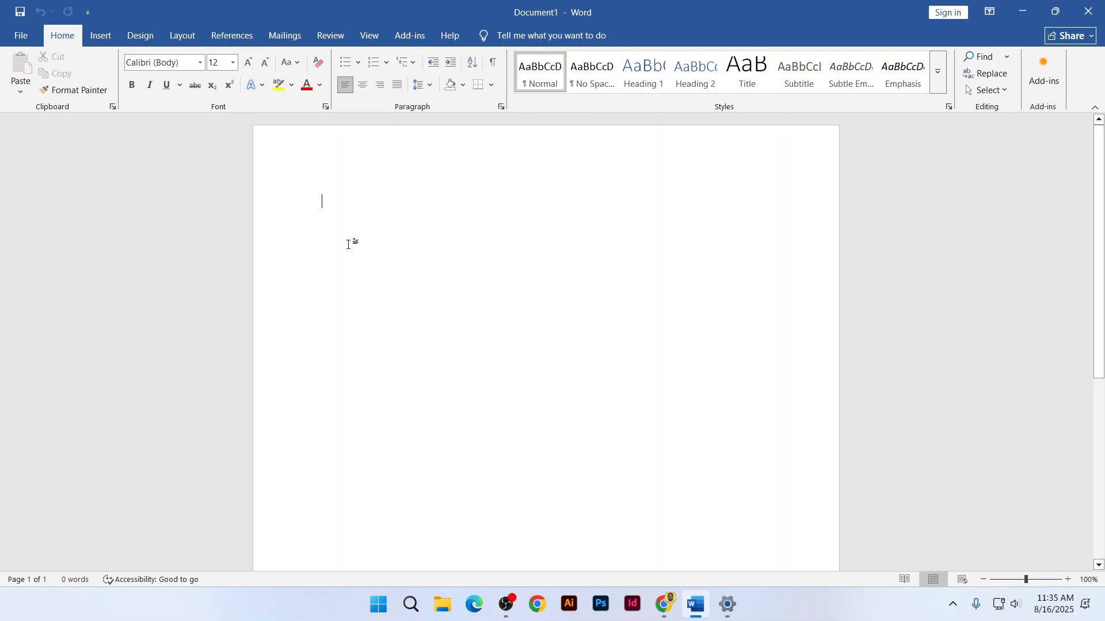
left_click(665, 604)
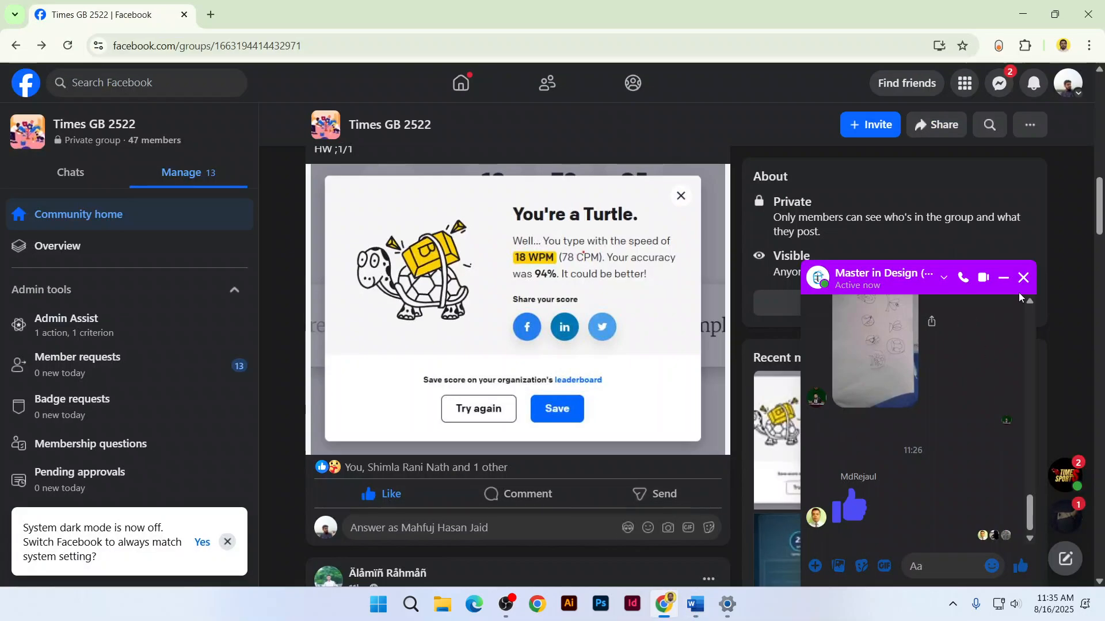
Search Google Images for 'resume design' and preview the Freesumes.com resume template
key("ctrl+t")
type("resume design")
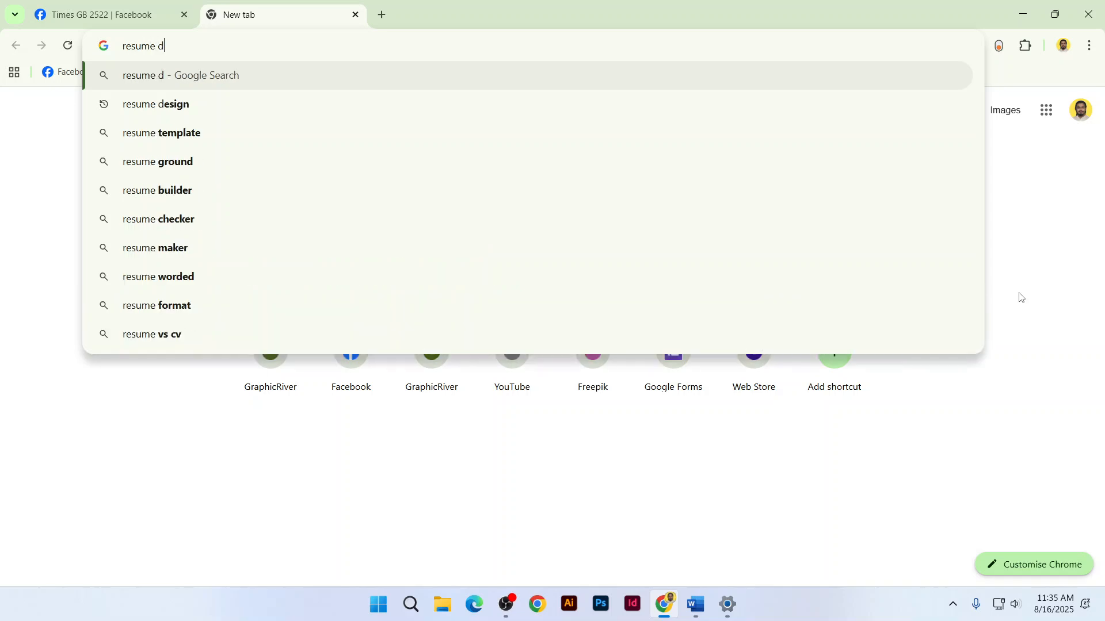
key("Return")
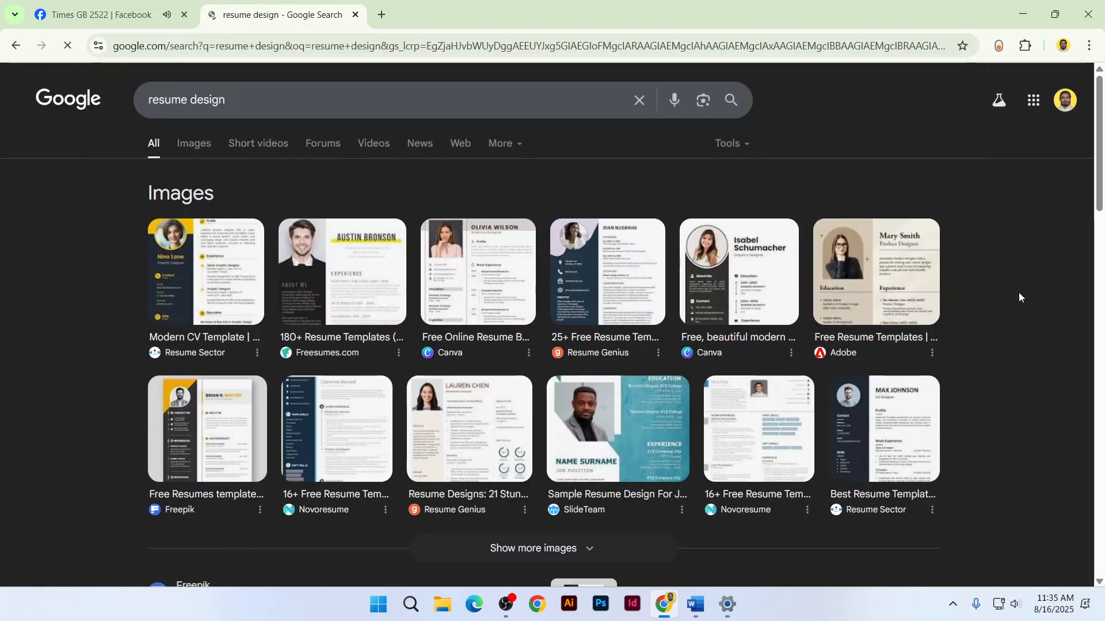
left_click(208, 158)
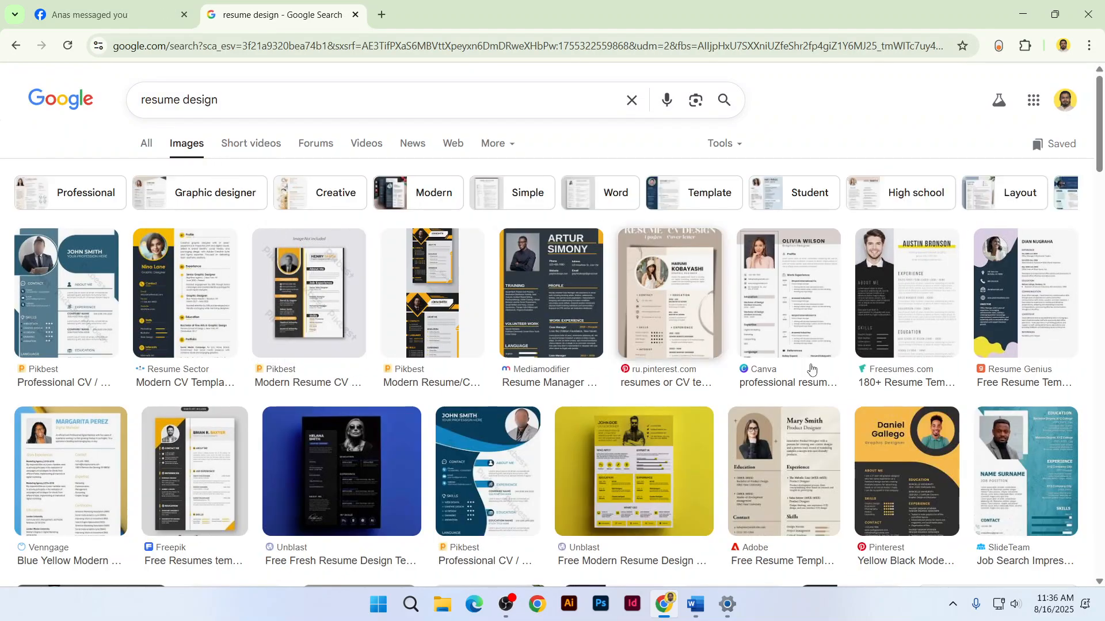
left_click(929, 320)
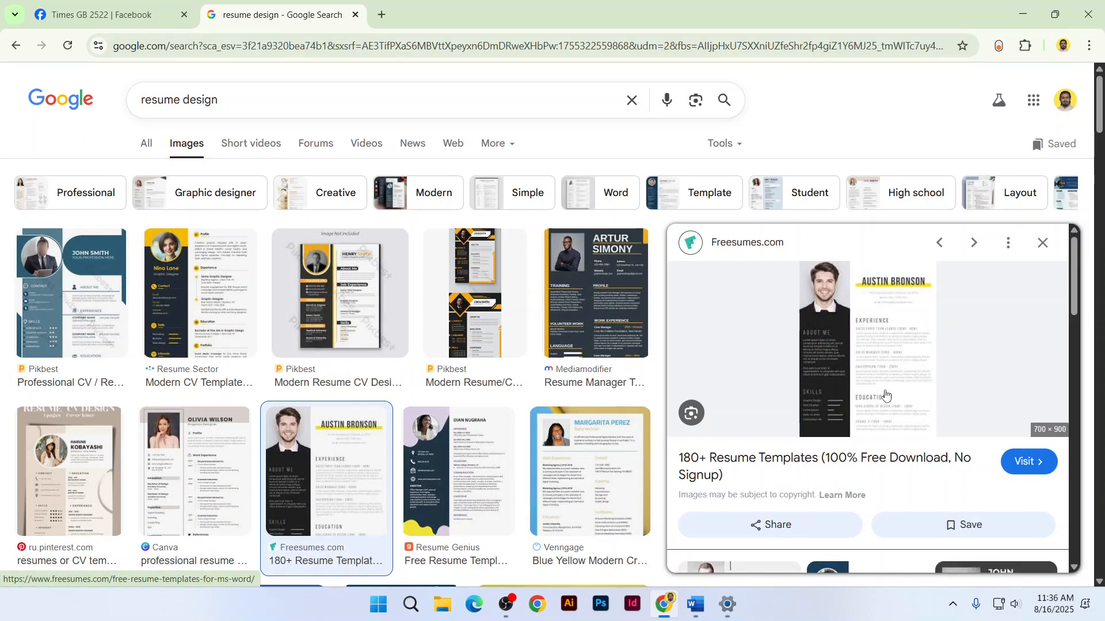
right_click(851, 356)
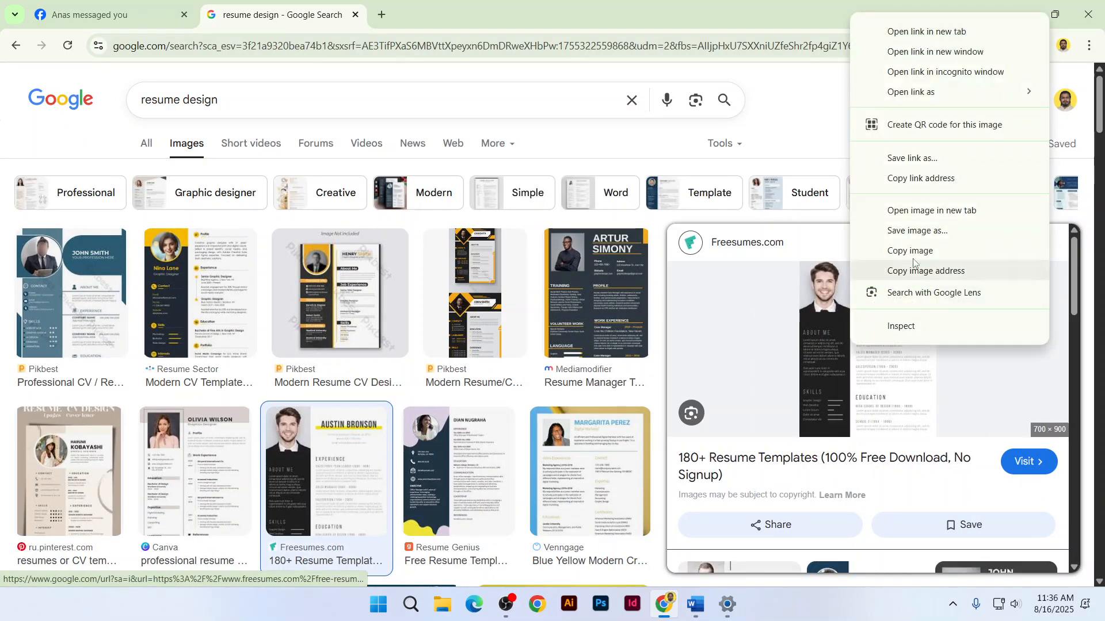
View the Freesumes resume image full size in a new tab, then return to Word's blank document
left_click(921, 211)
left_click(476, 3)
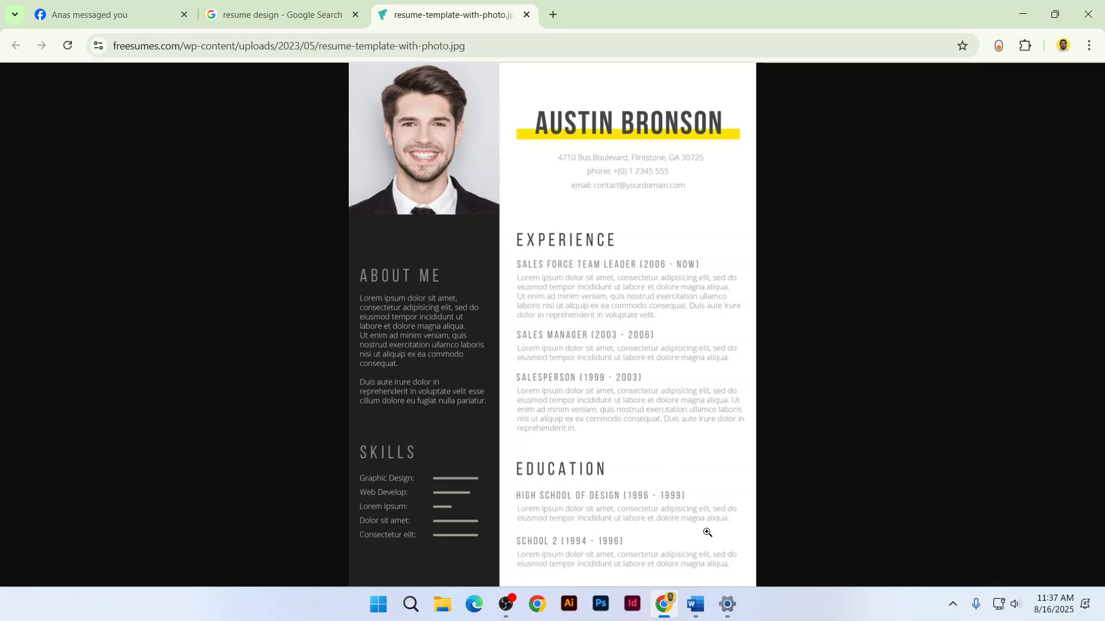
mouse_move(711, 608)
left_click(679, 518)
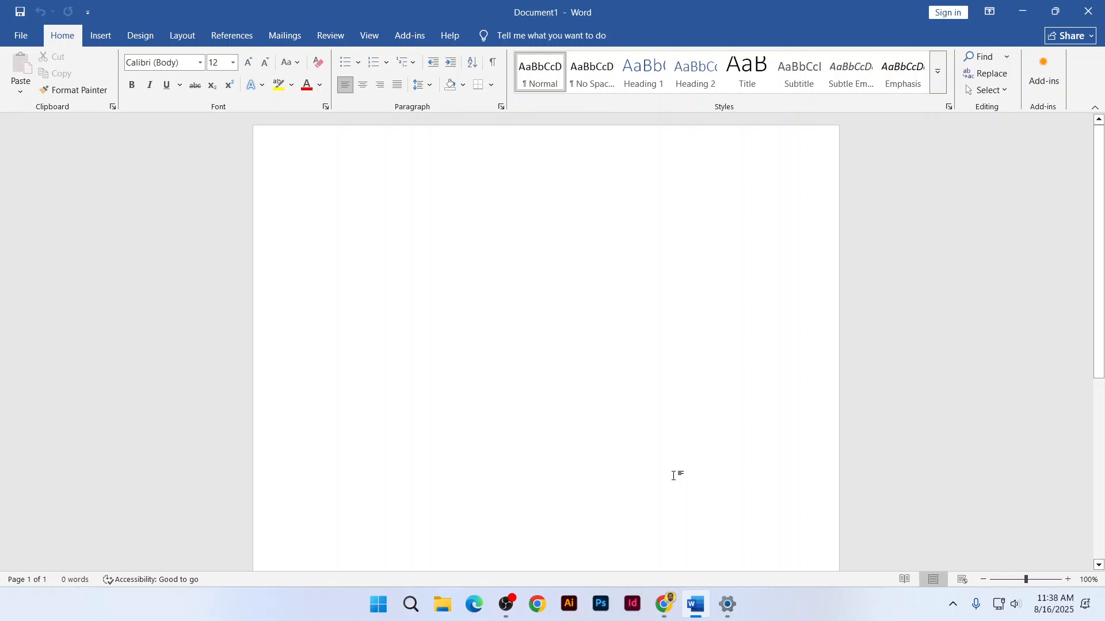
Go back to the 'resume design' image results tab in Chrome, switching briefly through Word
key("alt+Tab")
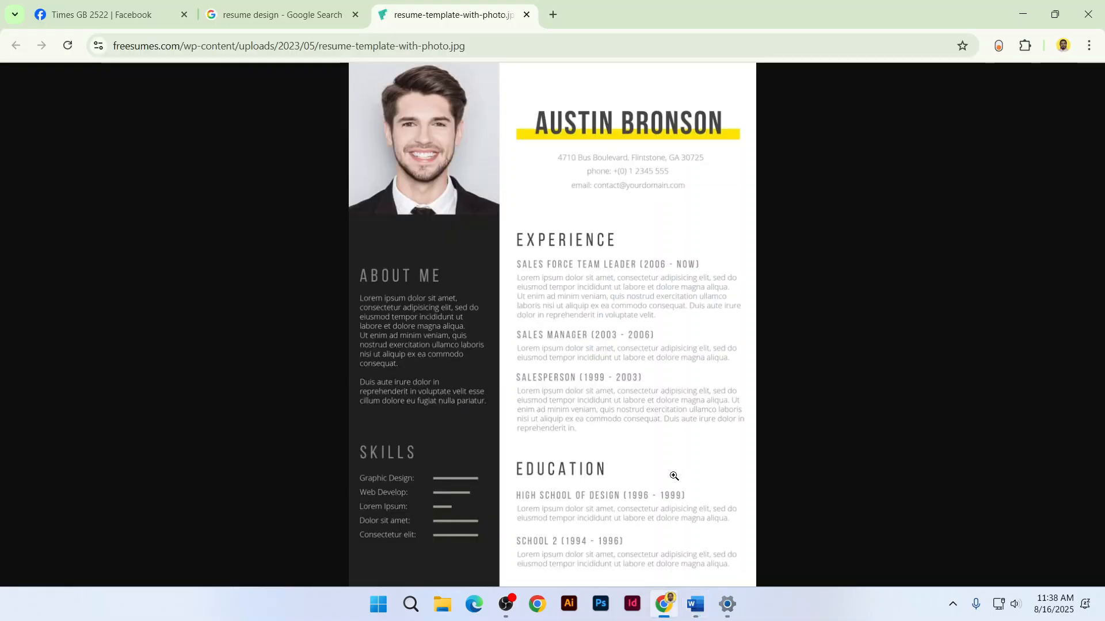
left_click(282, 14)
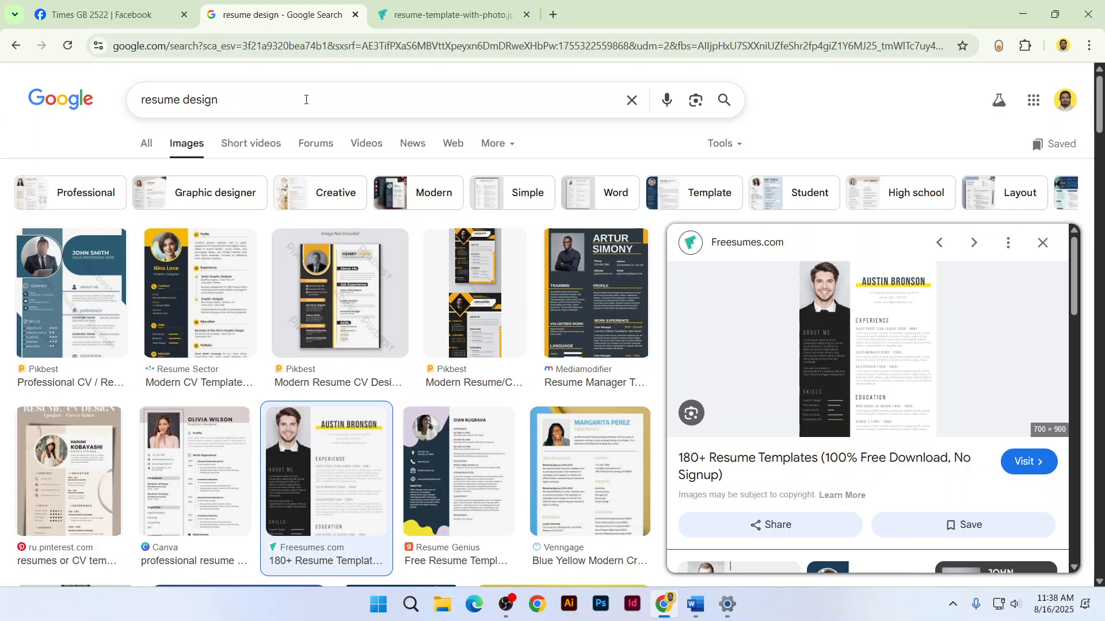
key("alt+Tab")
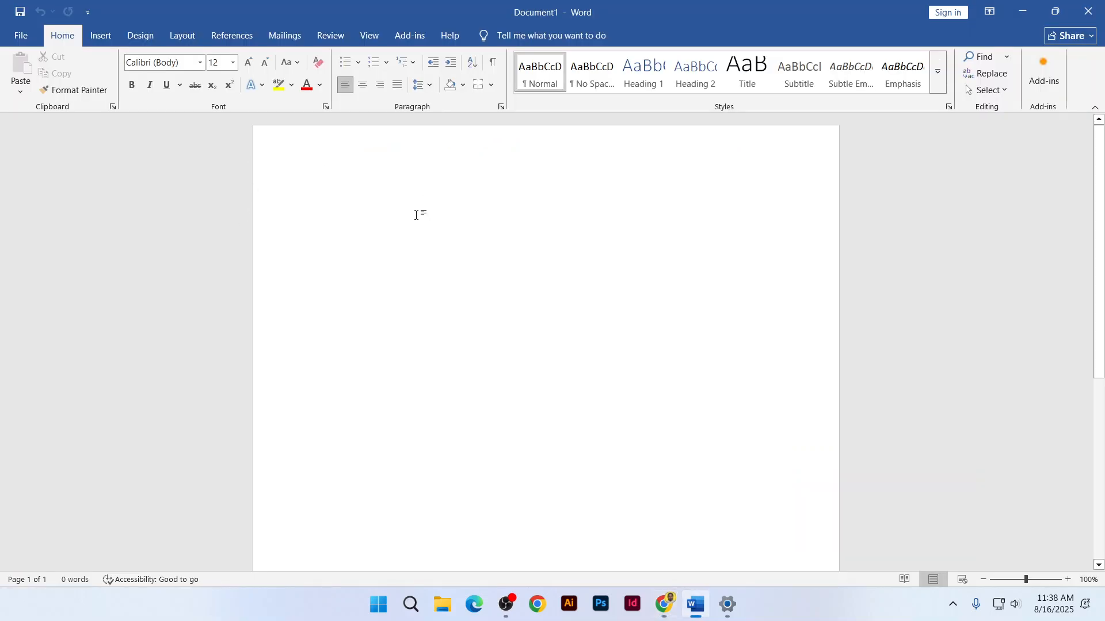
key("alt+Tab")
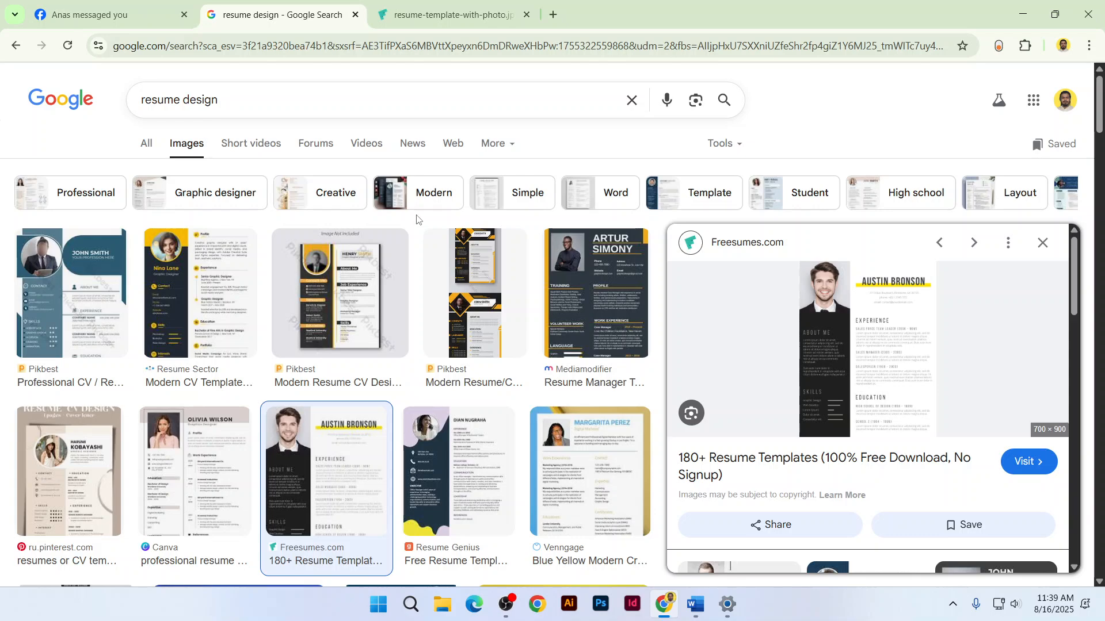
Open five more resume results, including SlideTeam, Pikbest and Freepik, in background tabs
scroll(207, 512, "down", 3)
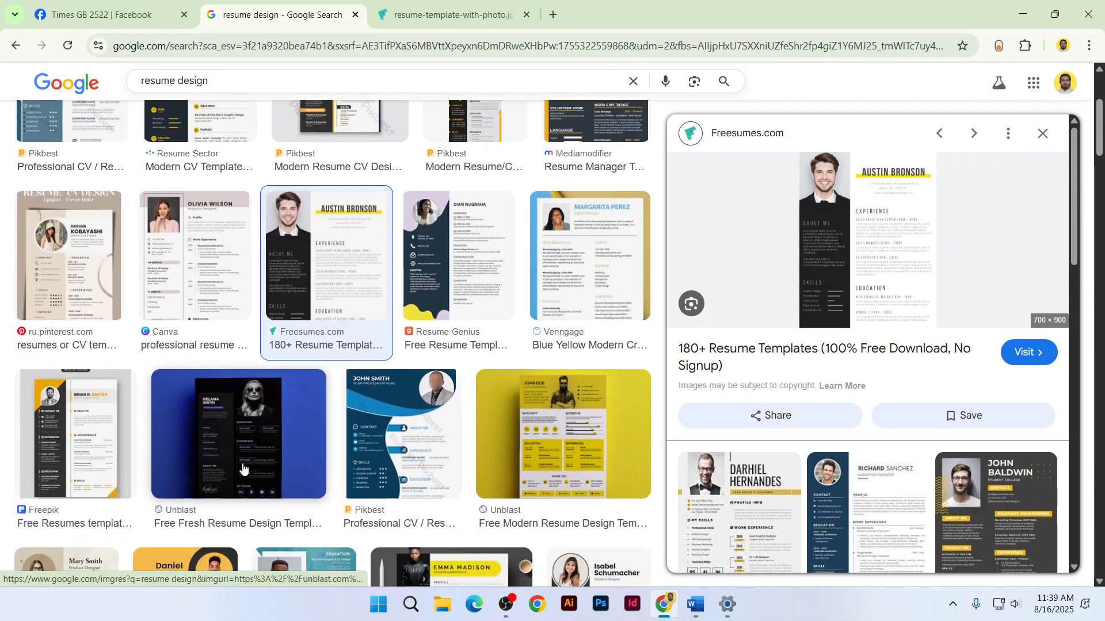
scroll(436, 466, "down", 2)
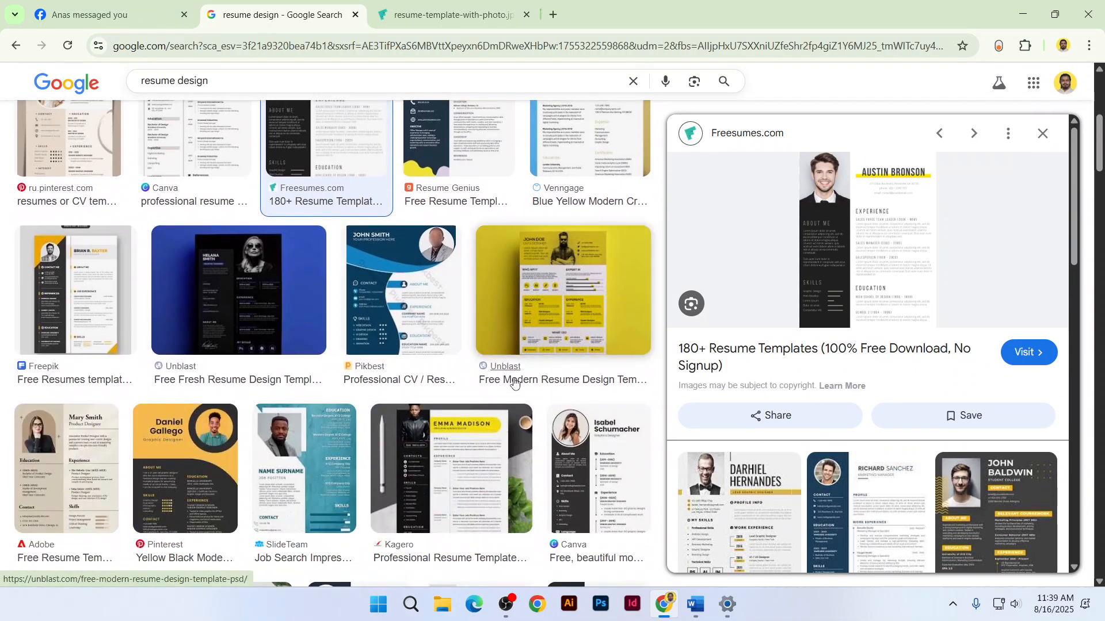
middle_click(511, 381)
scroll(355, 415, "down", 2)
middle_click(267, 416)
scroll(267, 415, "down", 3)
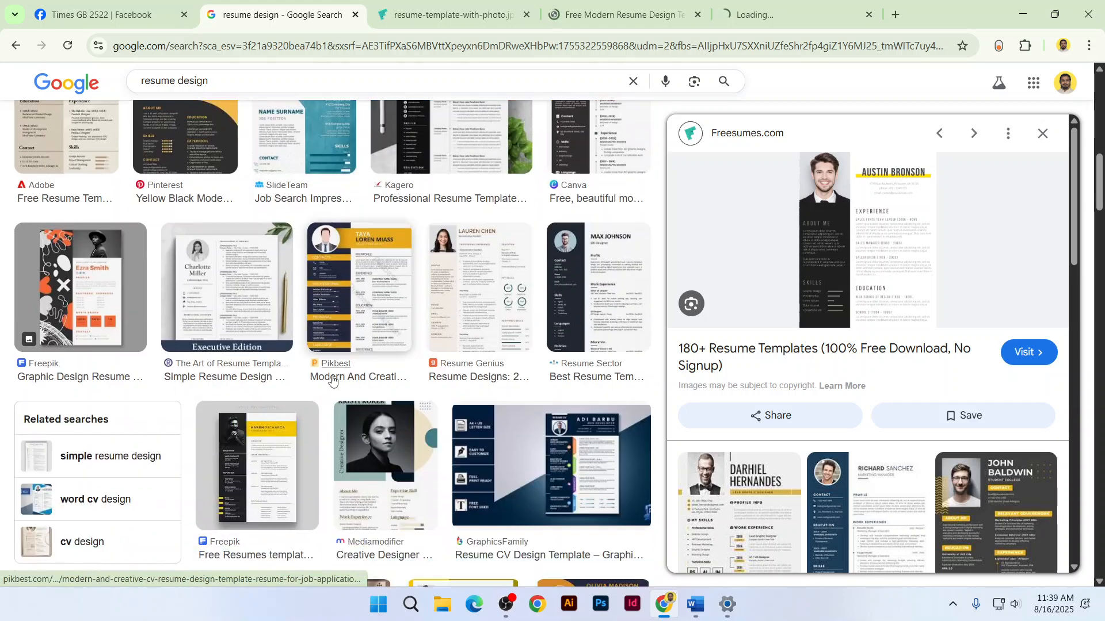
middle_click(330, 381)
scroll(293, 412, "down", 2)
middle_click(291, 414)
scroll(290, 409, "down", 4)
middle_click(553, 377)
Compare the Freesumes, unblast, SlideTeam, Pikbest and Freepik resume template tabs
left_click(313, 12)
left_click(428, 12)
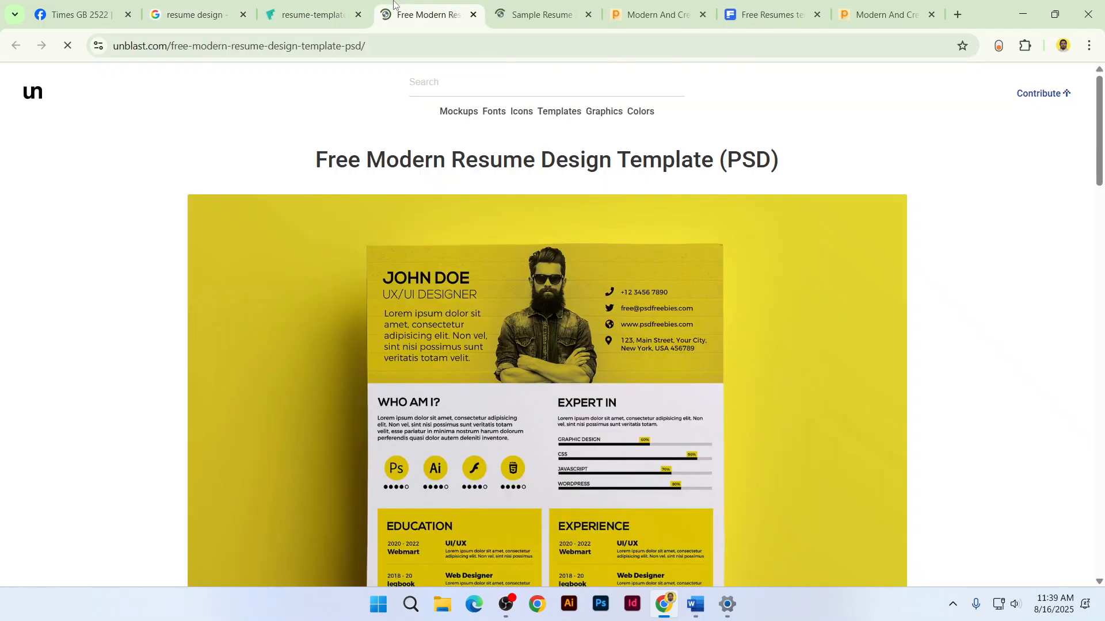
left_click(553, 5)
left_click(656, 12)
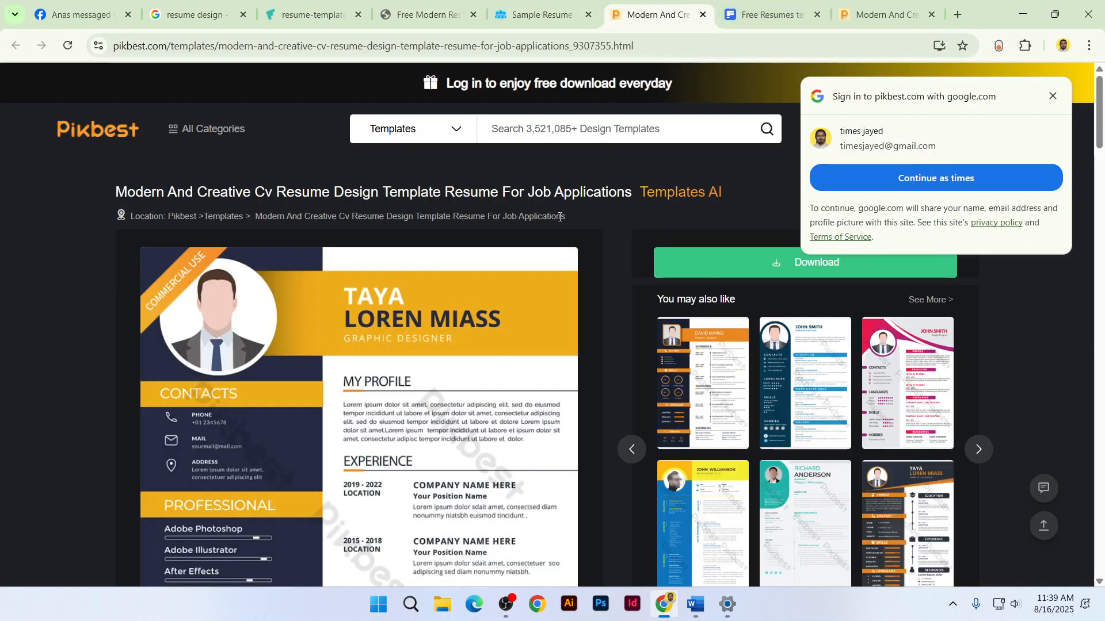
scroll(950, 431, "down", 4)
scroll(600, 294, "down", 1)
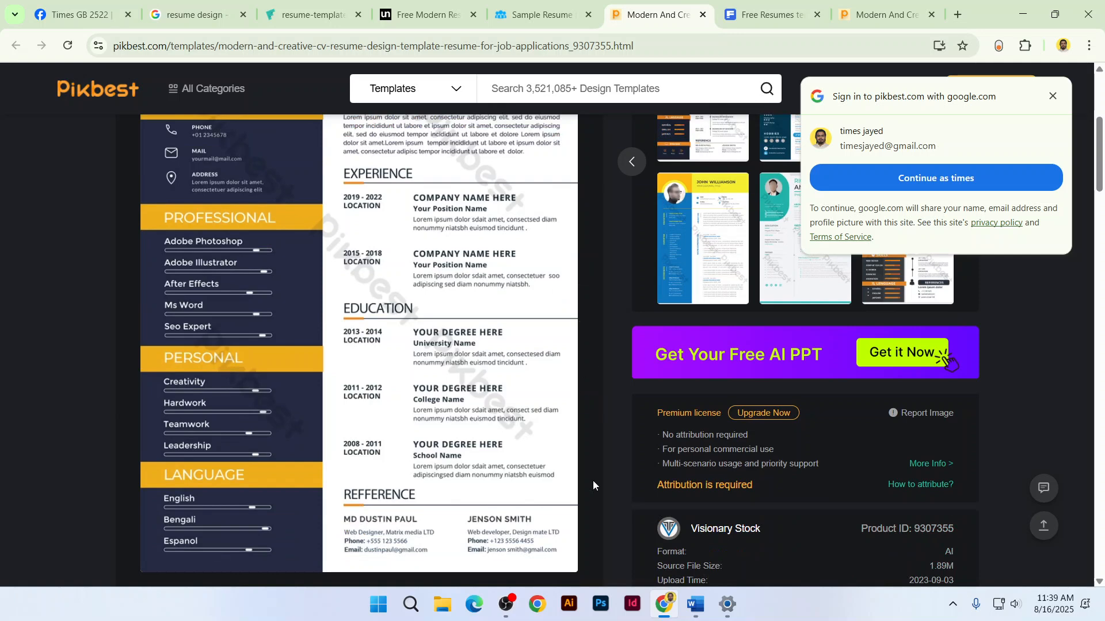
scroll(592, 485, "up", 6)
key("ctrl+Tab")
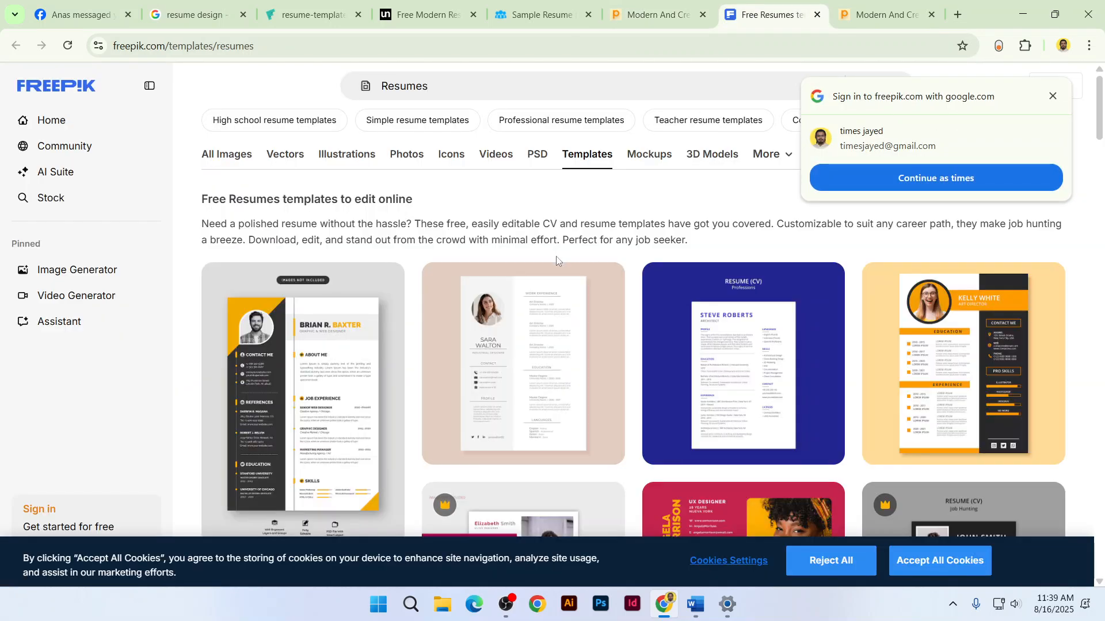
key("ctrl+Tab")
scroll(947, 437, "down", 4)
key("ctrl+5")
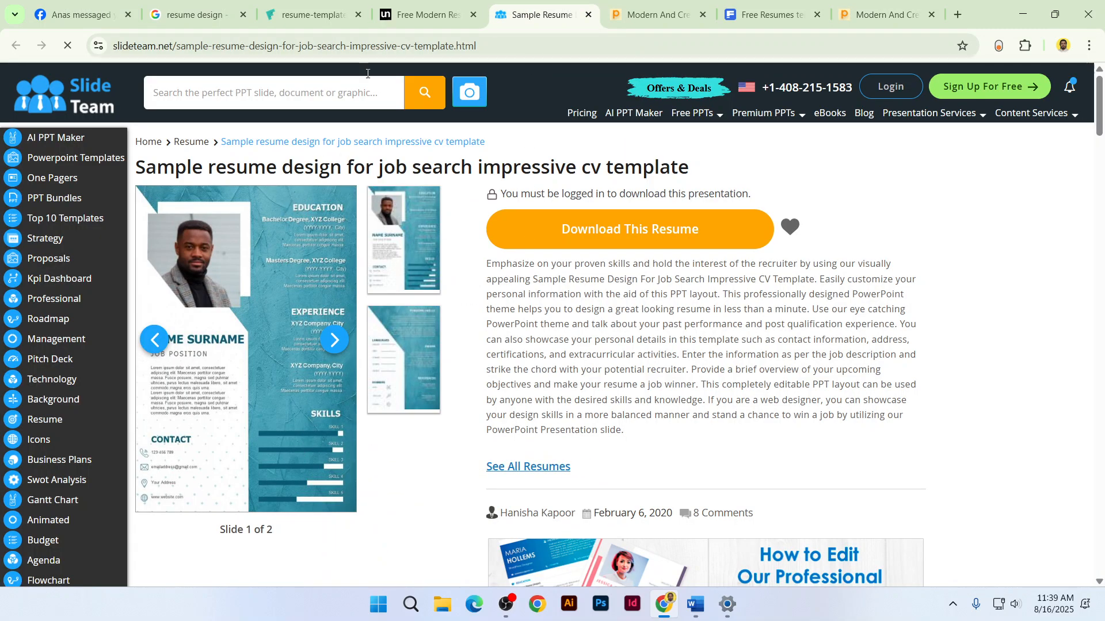
key("ctrl+shift+Tab")
scroll(441, 249, "down", 4)
key("ctrl+shift+Tab")
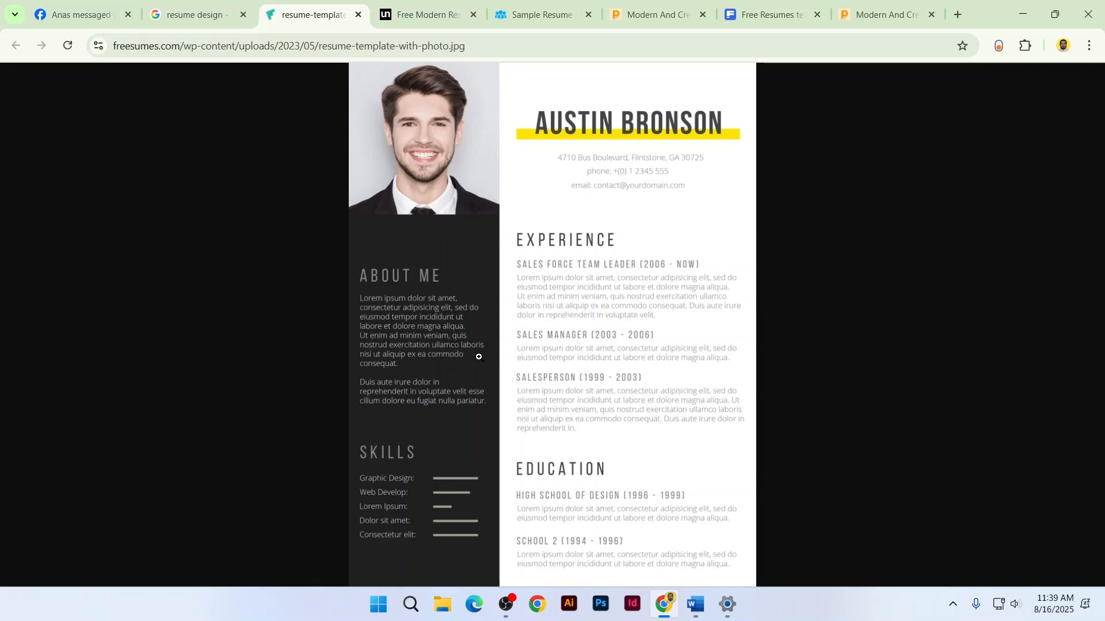
Return to the resume design image results, then bring the blank Word document forward
left_click(198, 15)
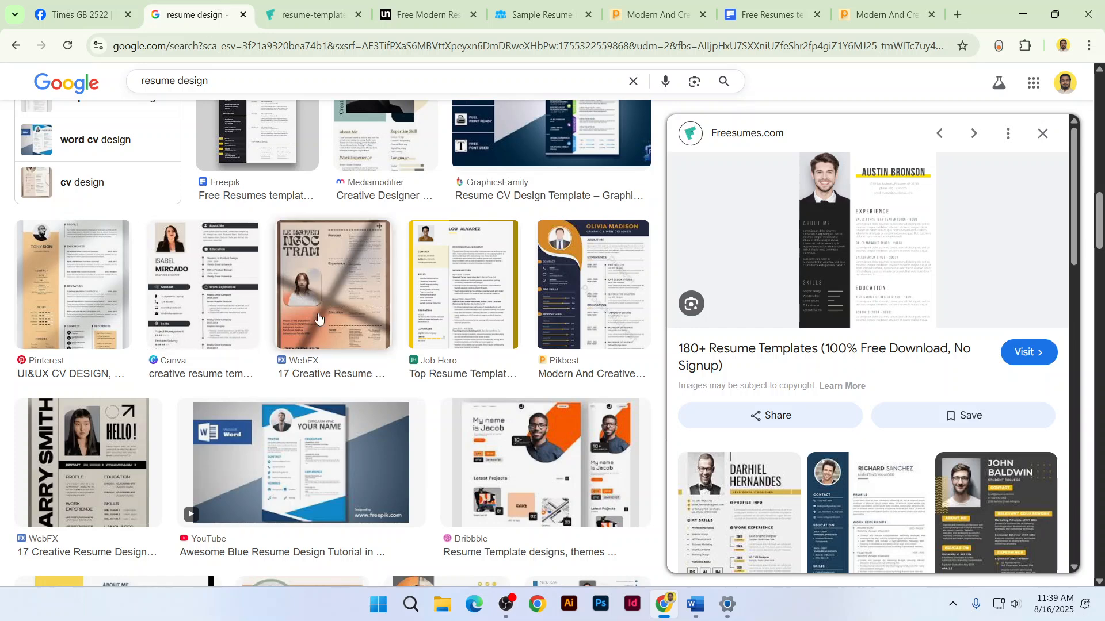
scroll(360, 326, "down", 3)
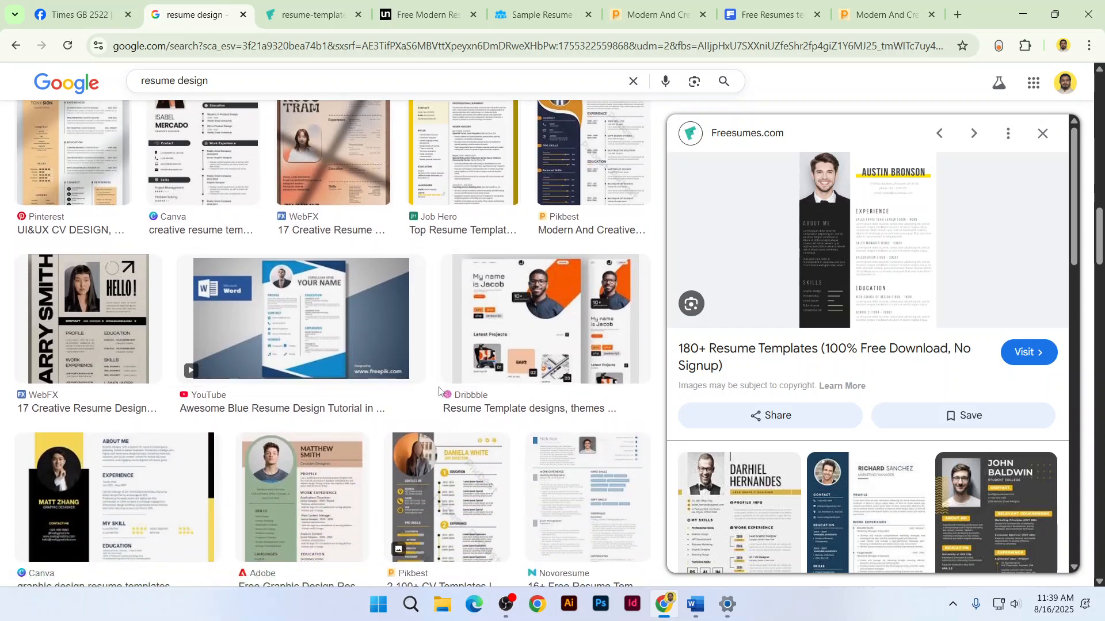
left_click(697, 603)
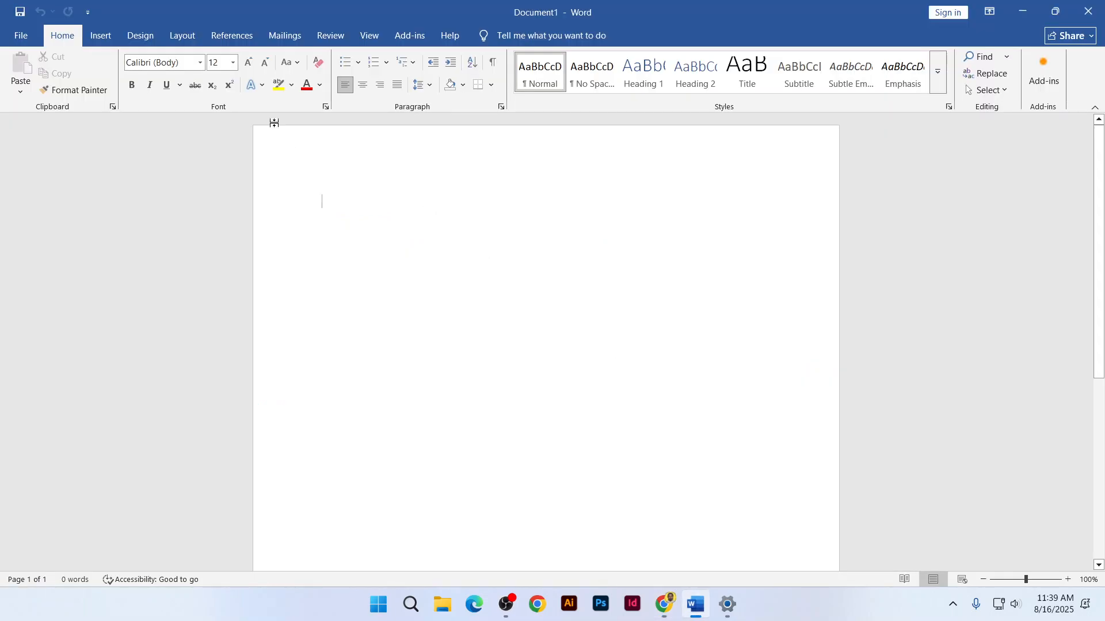
Set Document1's paper size to A4 from the Layout tab's Size list
left_click(183, 40)
left_click(109, 98)
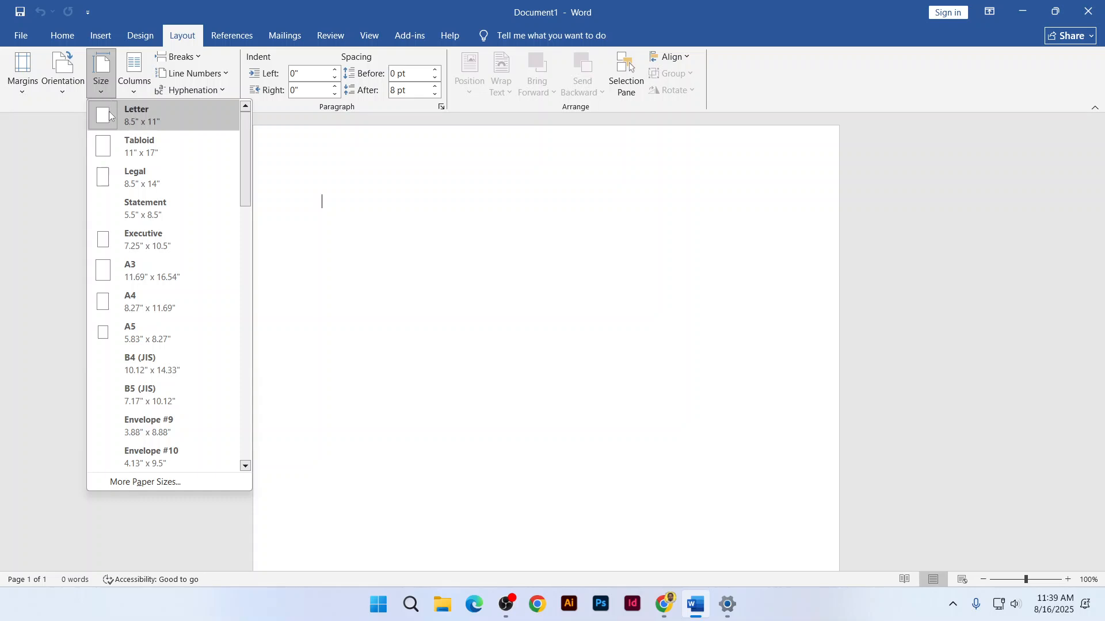
left_click(139, 309)
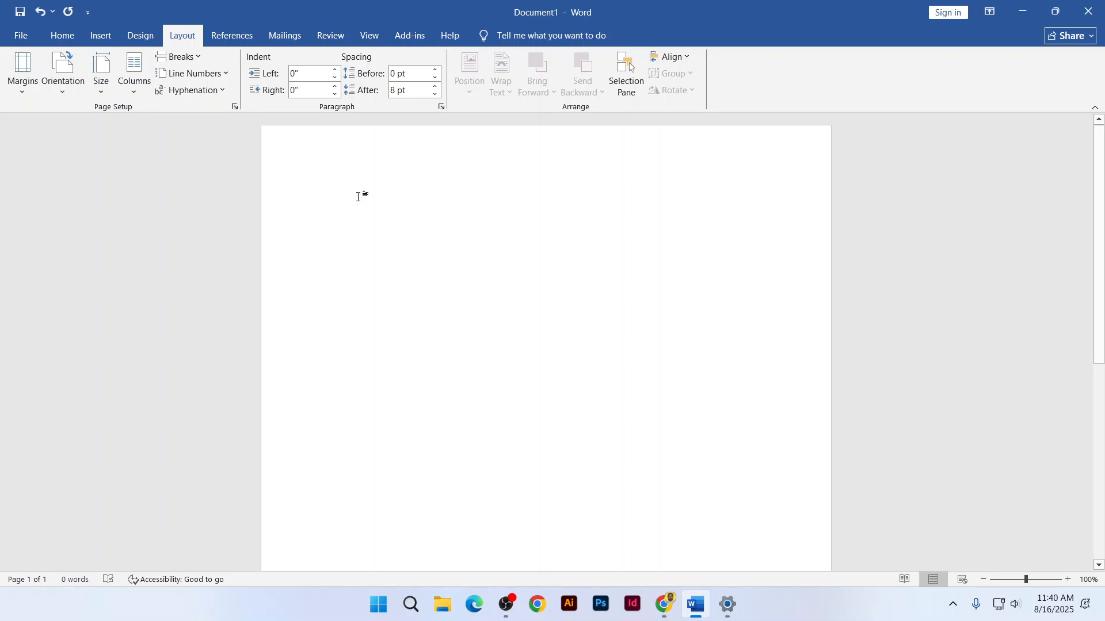
left_click(657, 611)
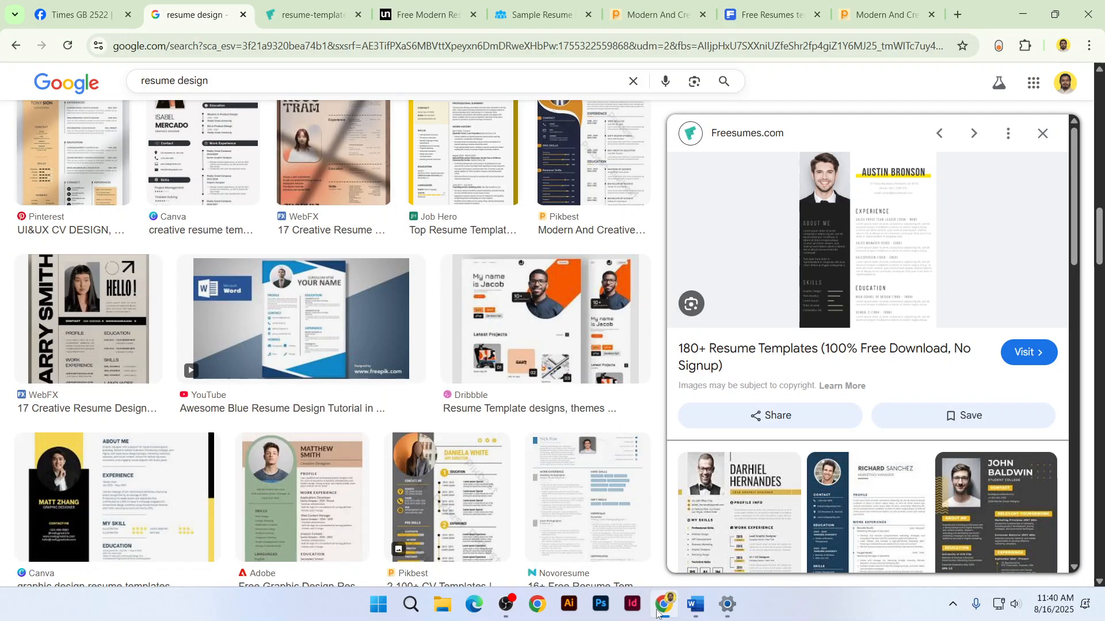
left_click(335, 6)
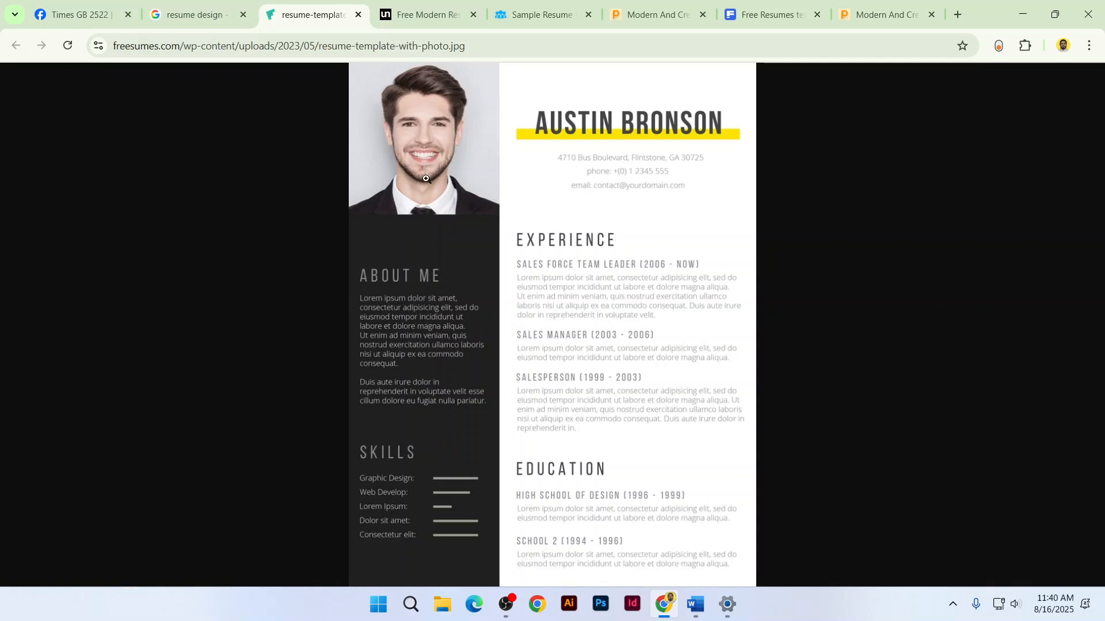
key("ctrl+Tab")
scroll(384, 261, "up", 1)
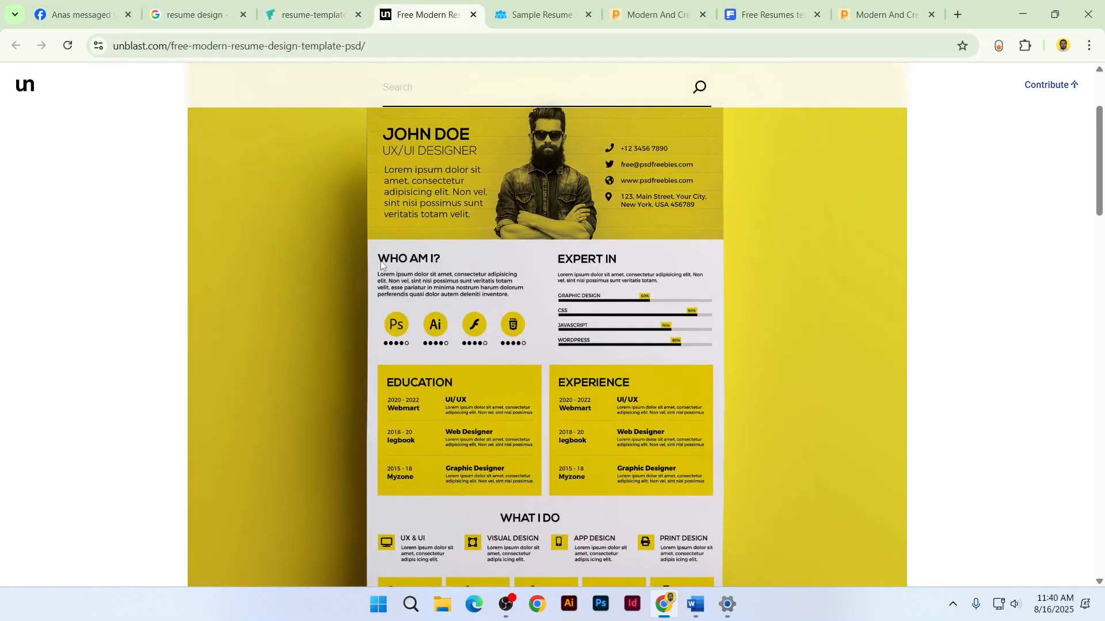
key("ctrl+Tab")
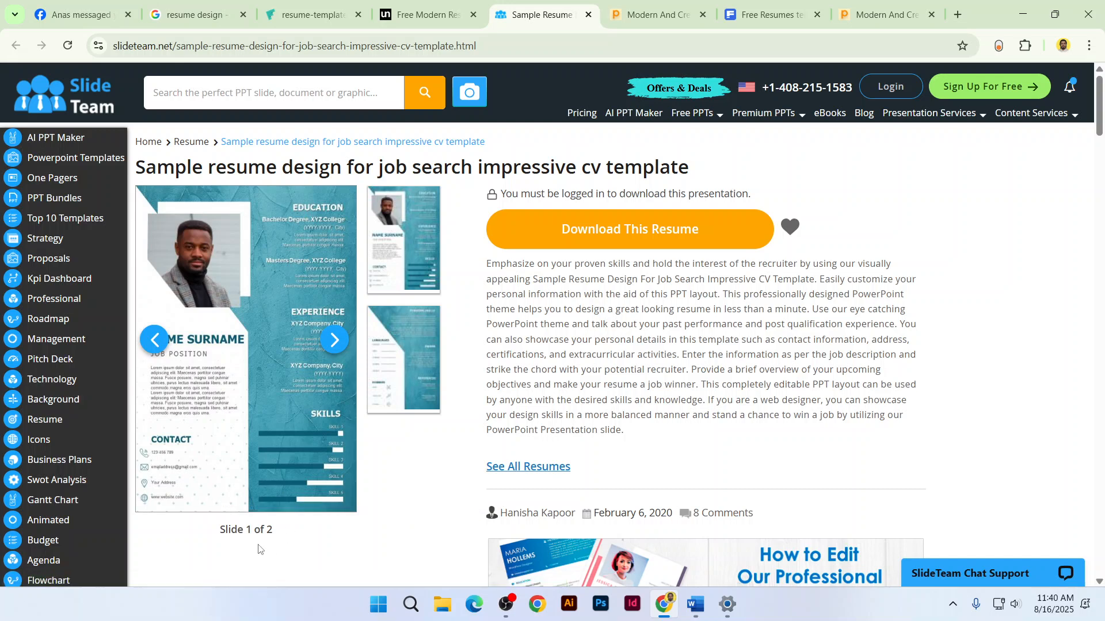
left_click(695, 606)
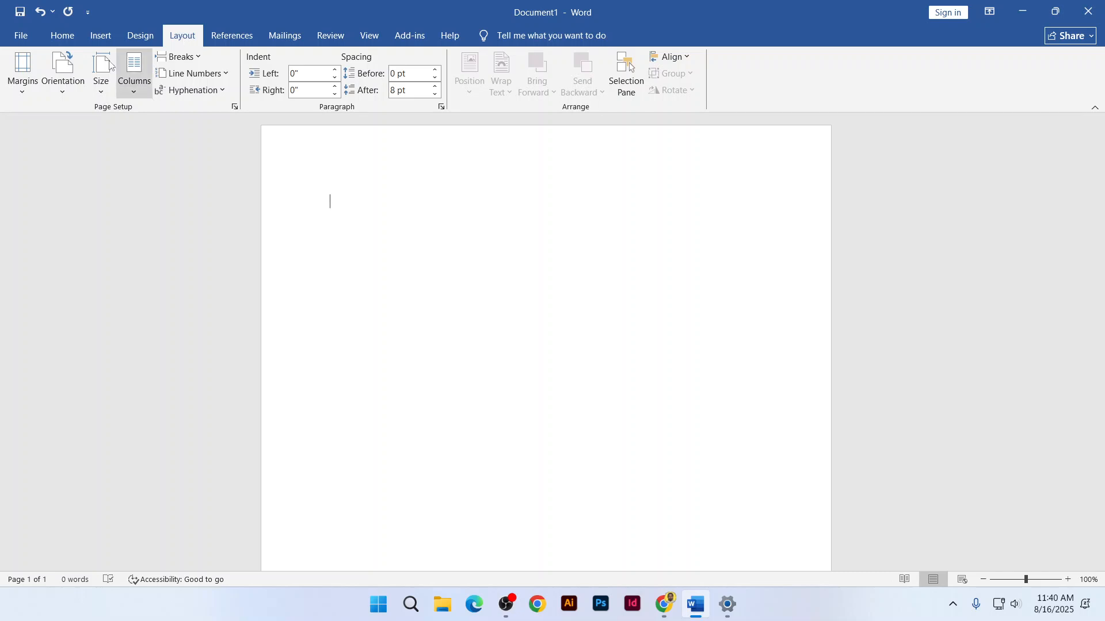
Inspect the custom margin values in Page Setup while checking the unblast reference resume
left_click(27, 90)
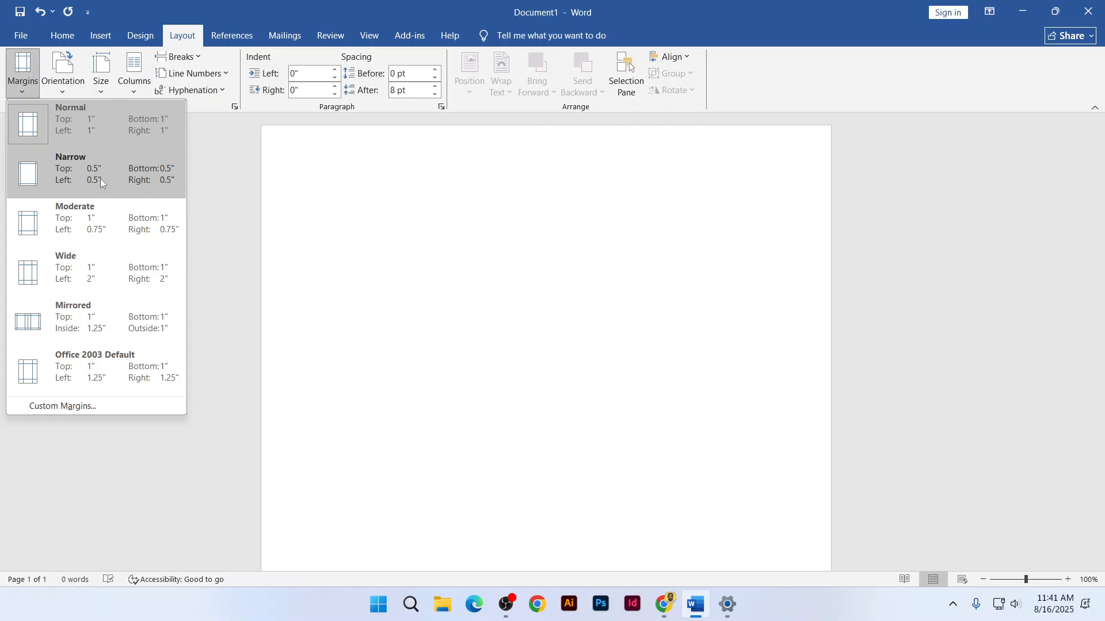
left_click(106, 404)
left_click_drag(534, 97, 610, 109)
left_click(573, 161)
left_click(710, 165)
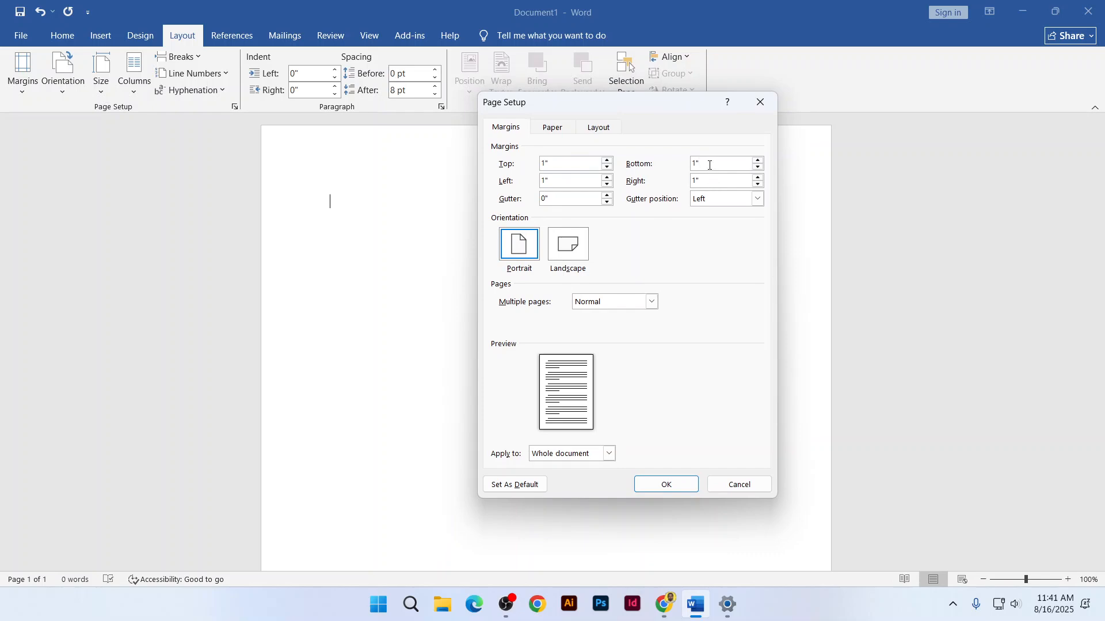
left_click(666, 604)
left_click(375, 3)
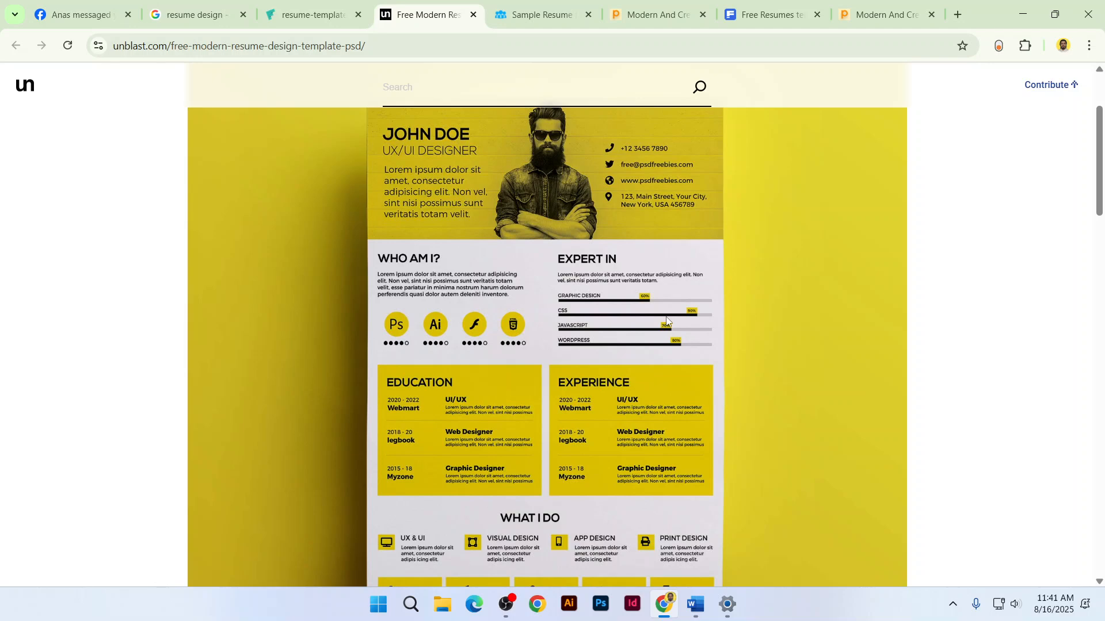
key("alt+Tab")
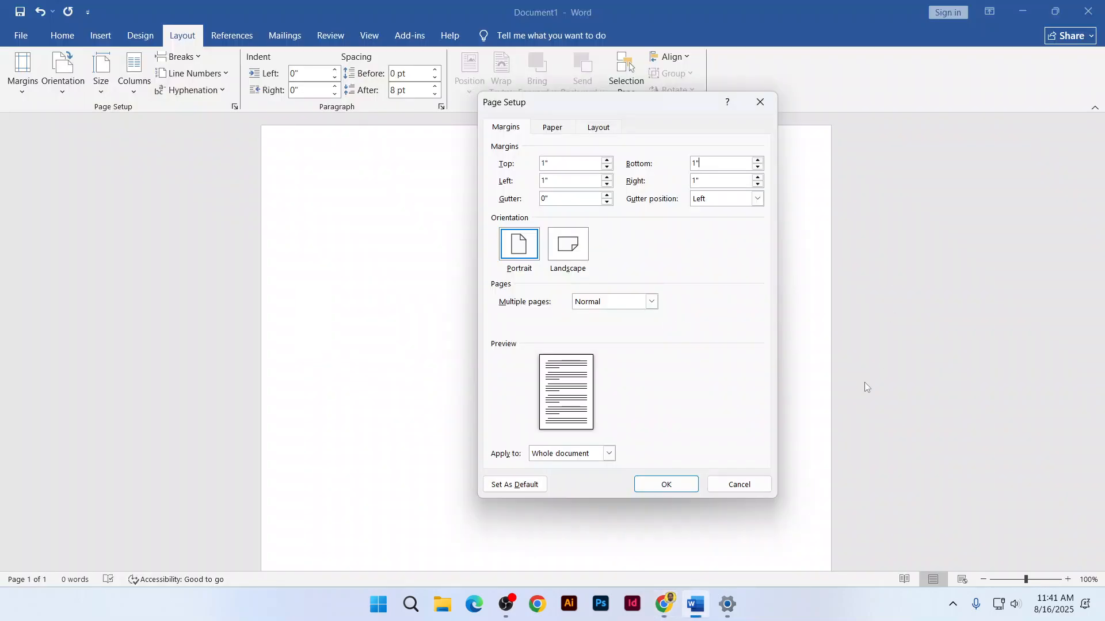
Cancel Page Setup and apply the Narrow half-inch margins preset instead
left_click(737, 481)
left_click(23, 72)
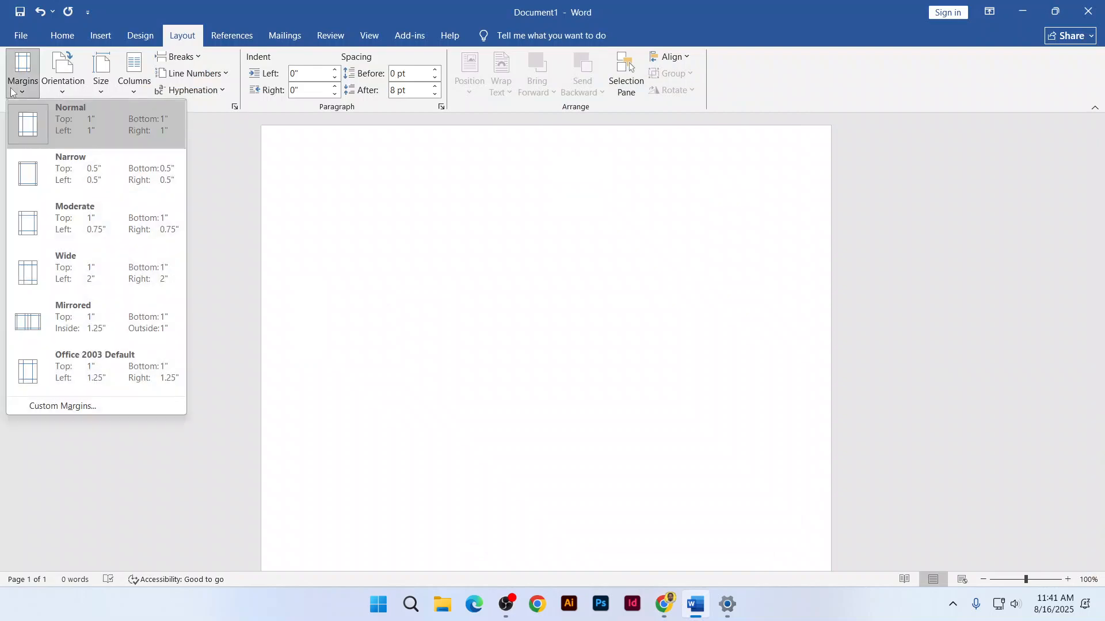
left_click(96, 184)
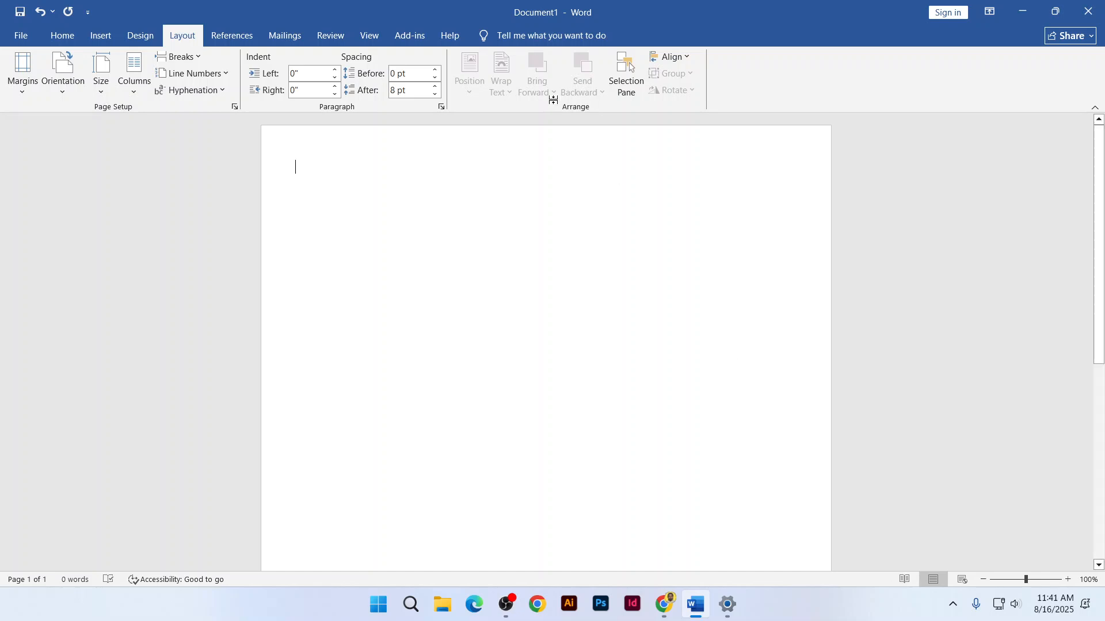
left_click(378, 35)
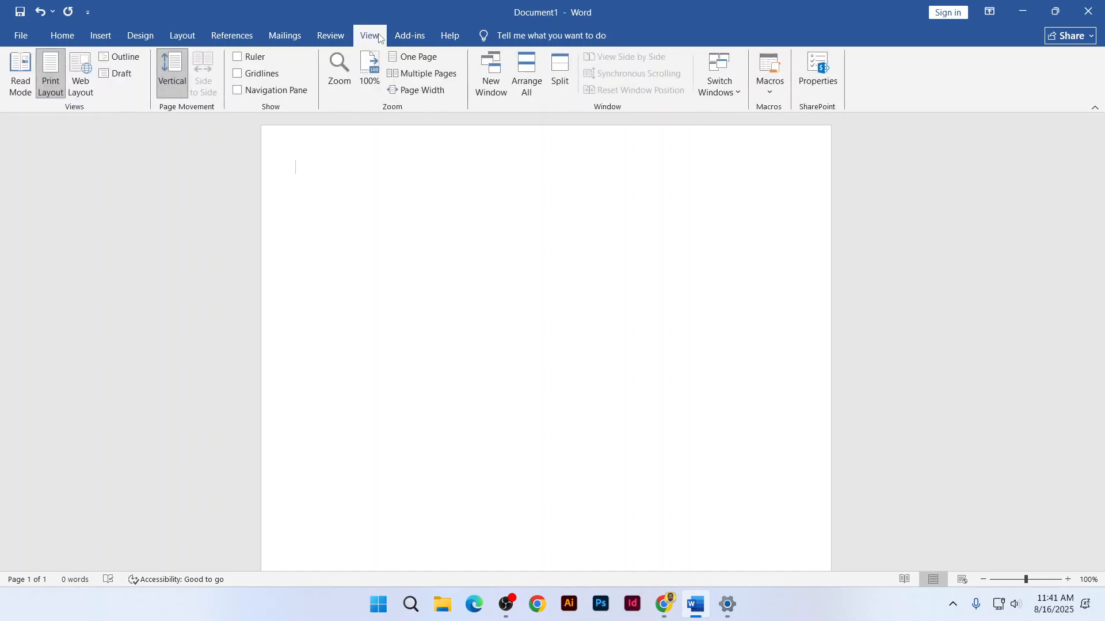
Turn on the page rulers from the View tab, toggling them off and back on
left_click(242, 58)
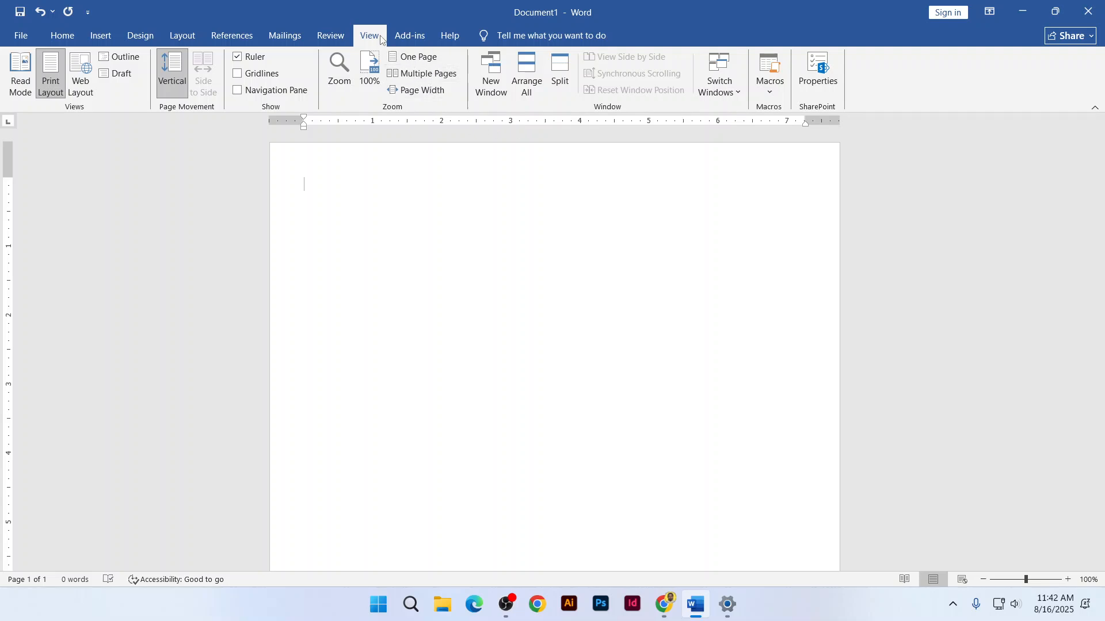
left_click(253, 57)
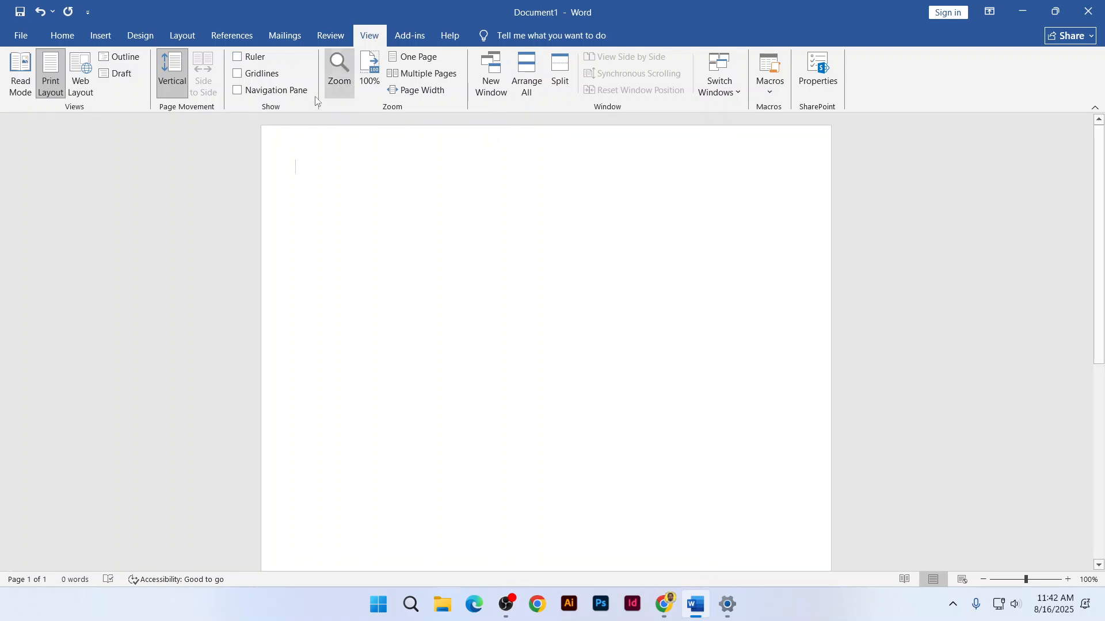
left_click(237, 56)
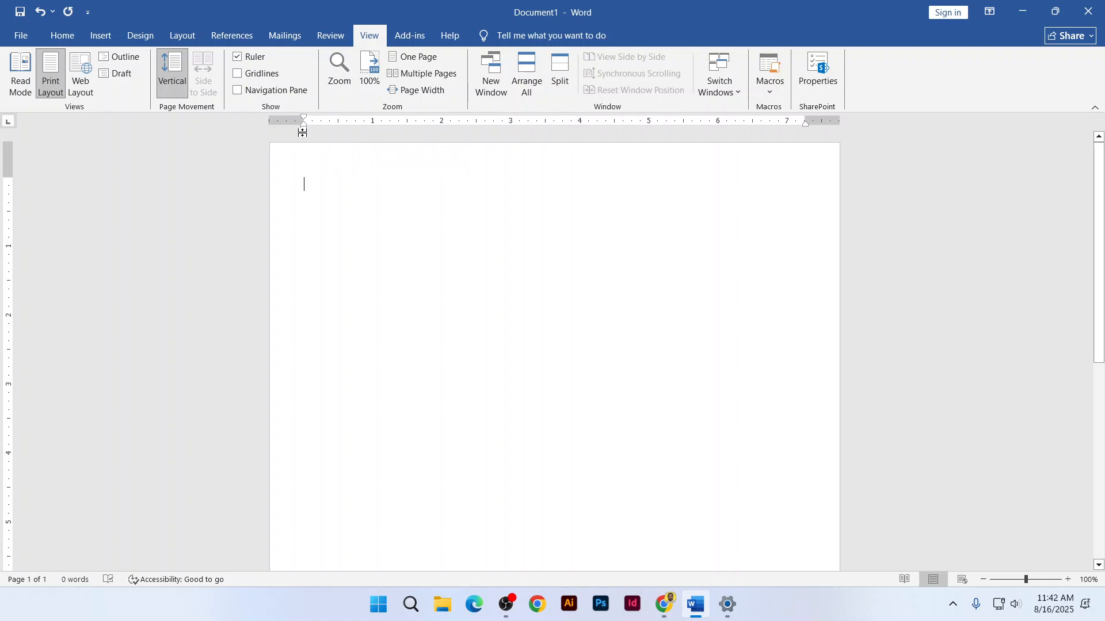
Check the left and right indent markers and the top and bottom margin markers on the rulers
left_click_drag(305, 131, 305, 127)
left_click_drag(806, 126, 807, 126)
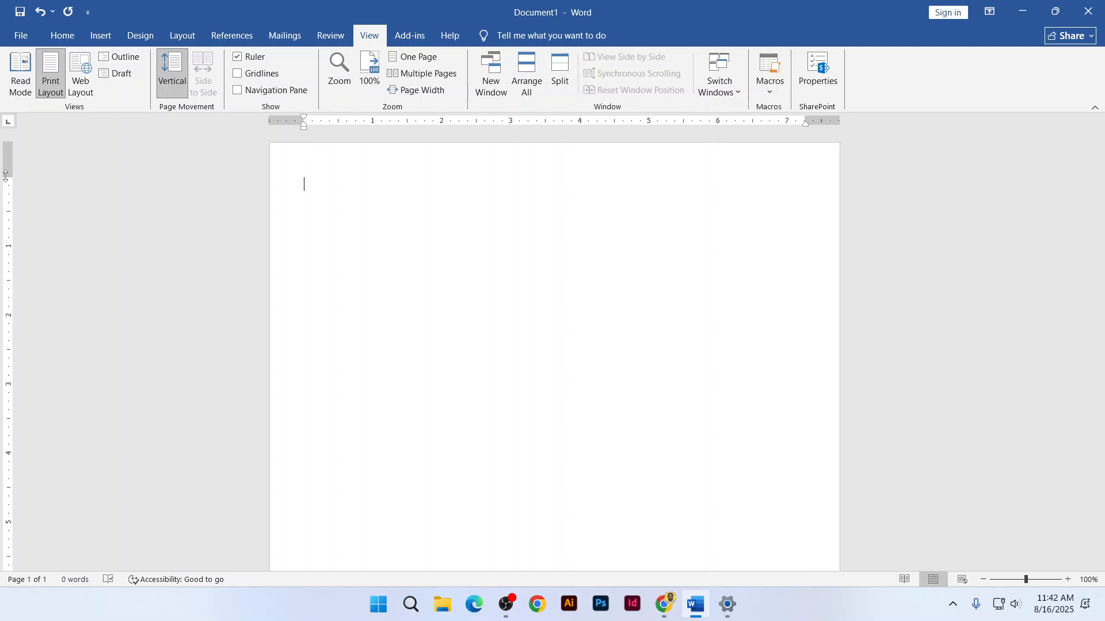
left_click_drag(10, 178, 10, 178)
scroll(407, 253, "down", 5)
left_click_drag(9, 524, 9, 525)
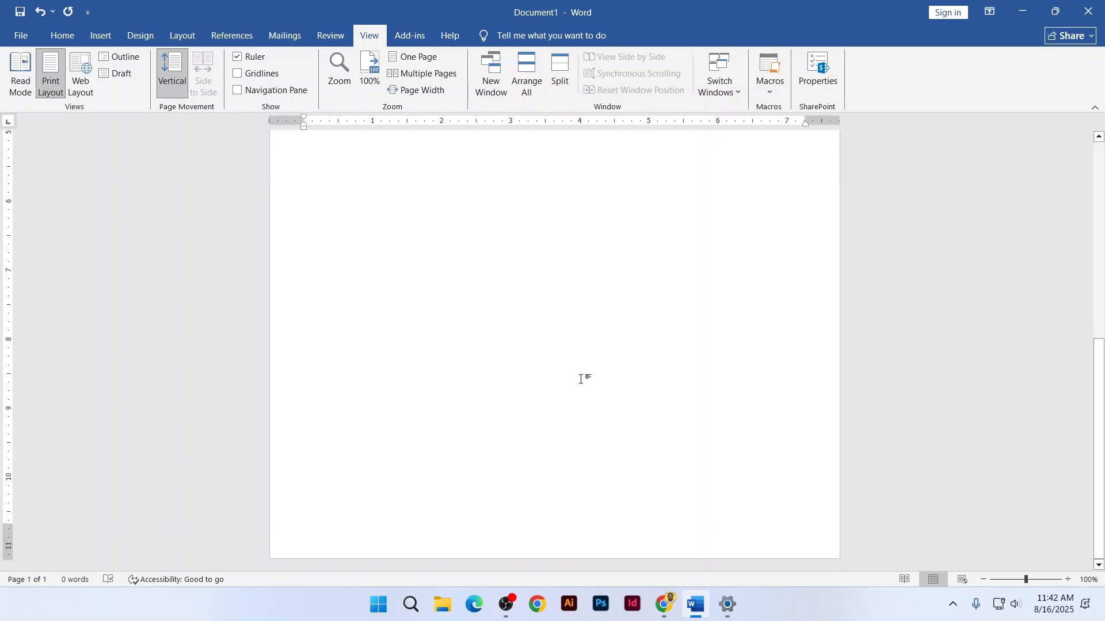
scroll(570, 406, "up", 5)
scroll(571, 406, "up", 1)
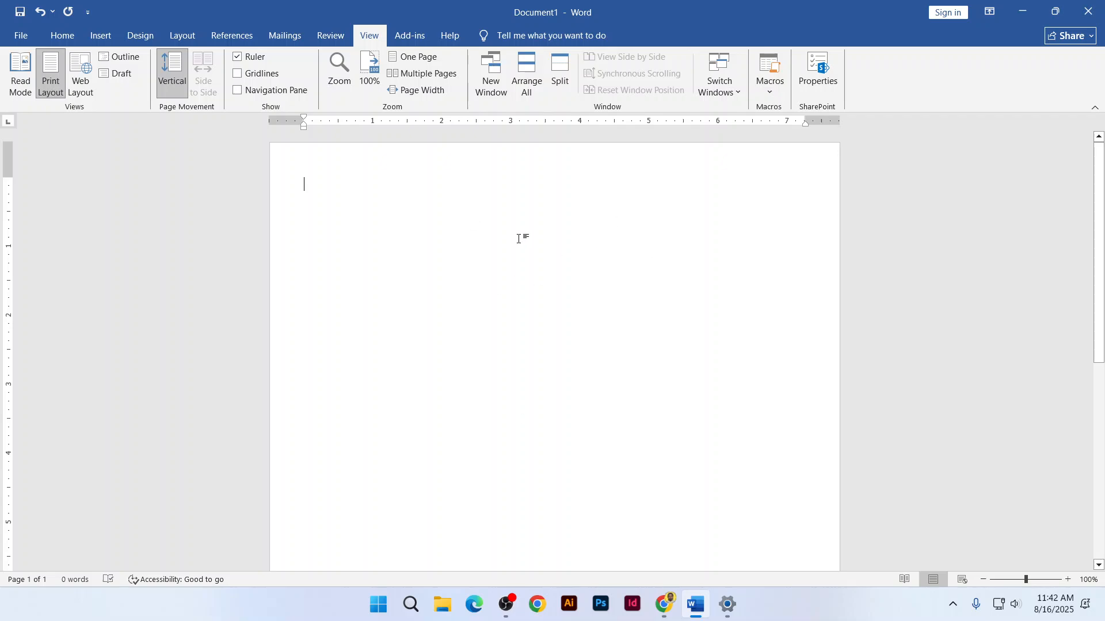
left_click(60, 38)
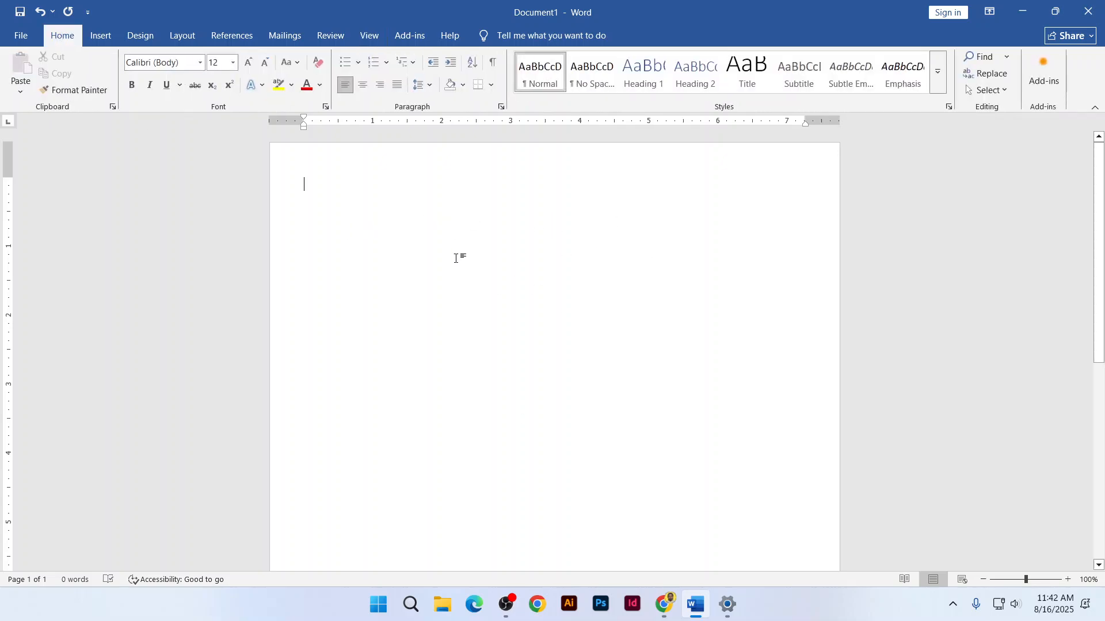
left_click(672, 618)
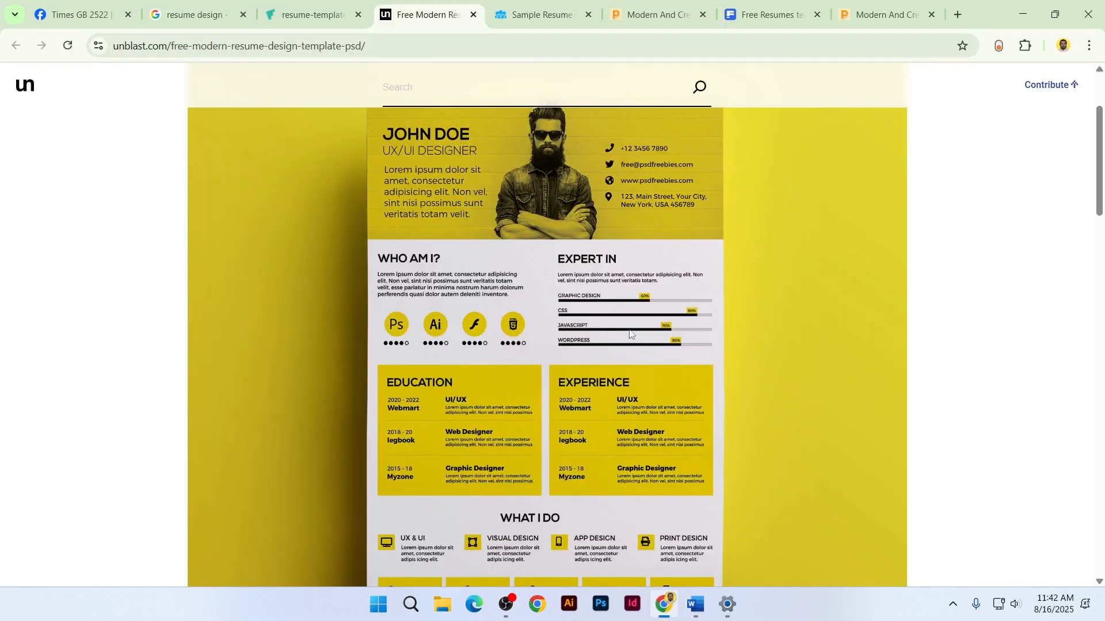
left_click(343, 5)
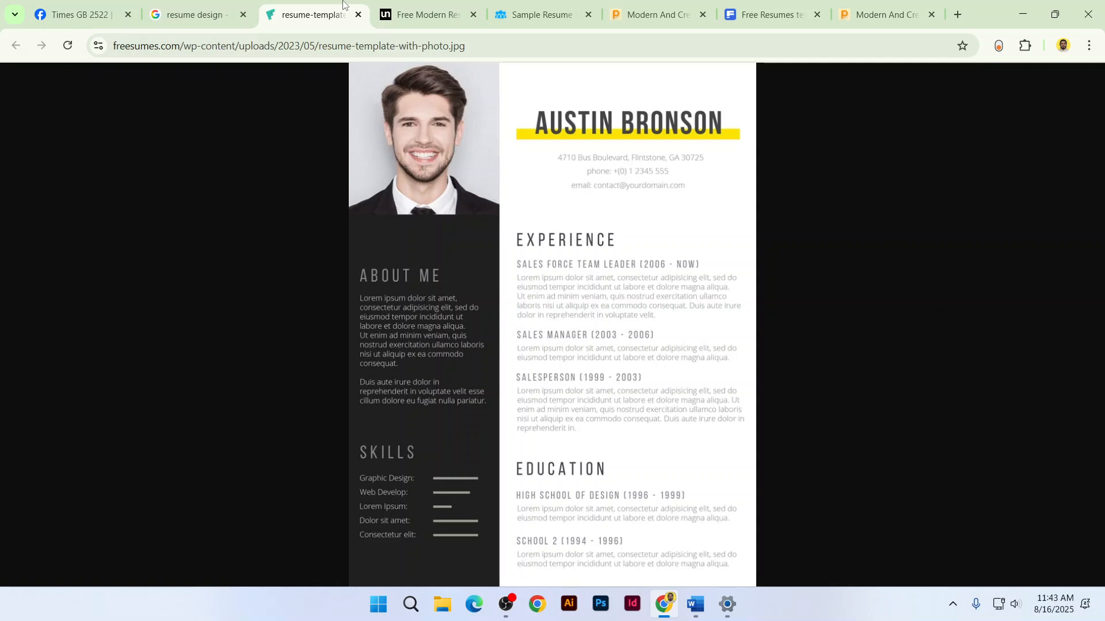
key("alt+Tab")
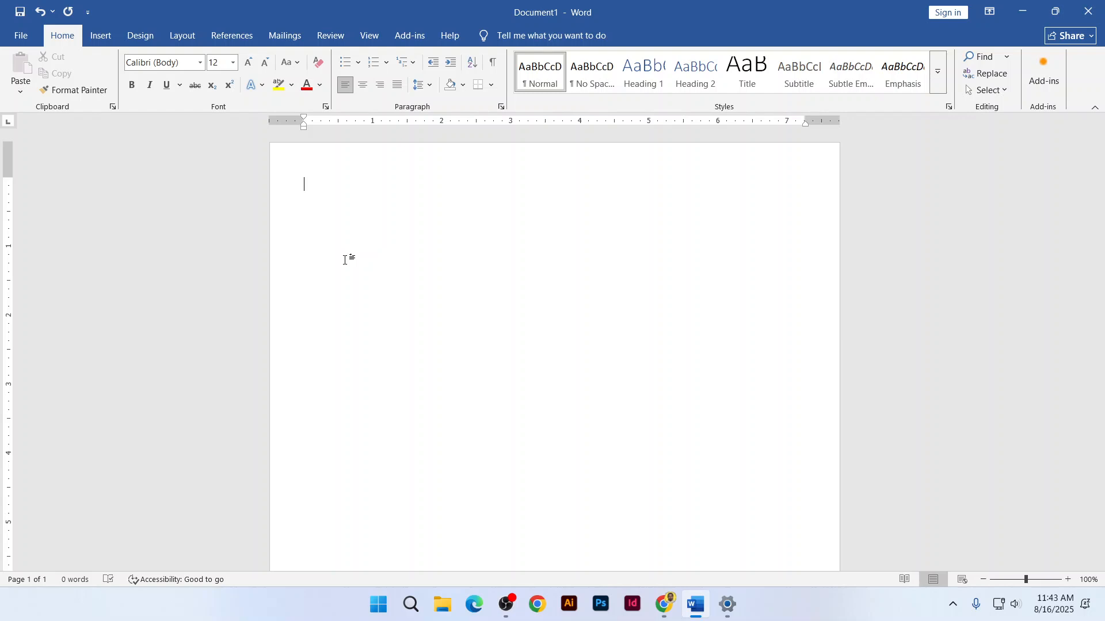
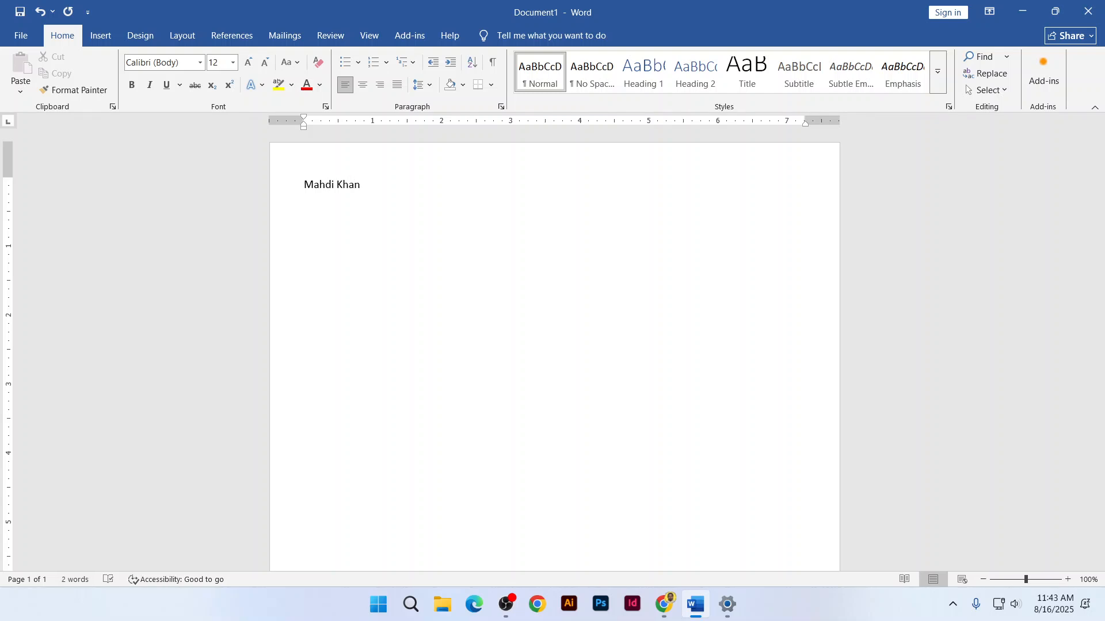
Type the person's full name at the top, adding an MD. prefix and correcting the surname
left_click(354, 184)
key("Home")
key("ctrl+Right")
key("shift+Right")
key("shift+Right")
key("shift+Right")
key("shift+Right")
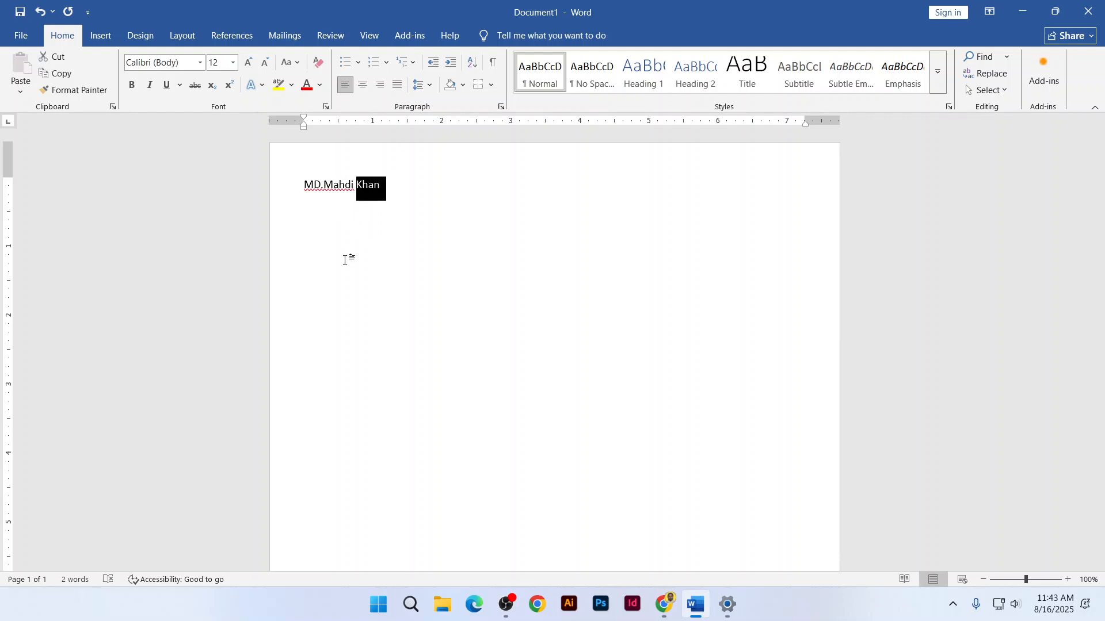
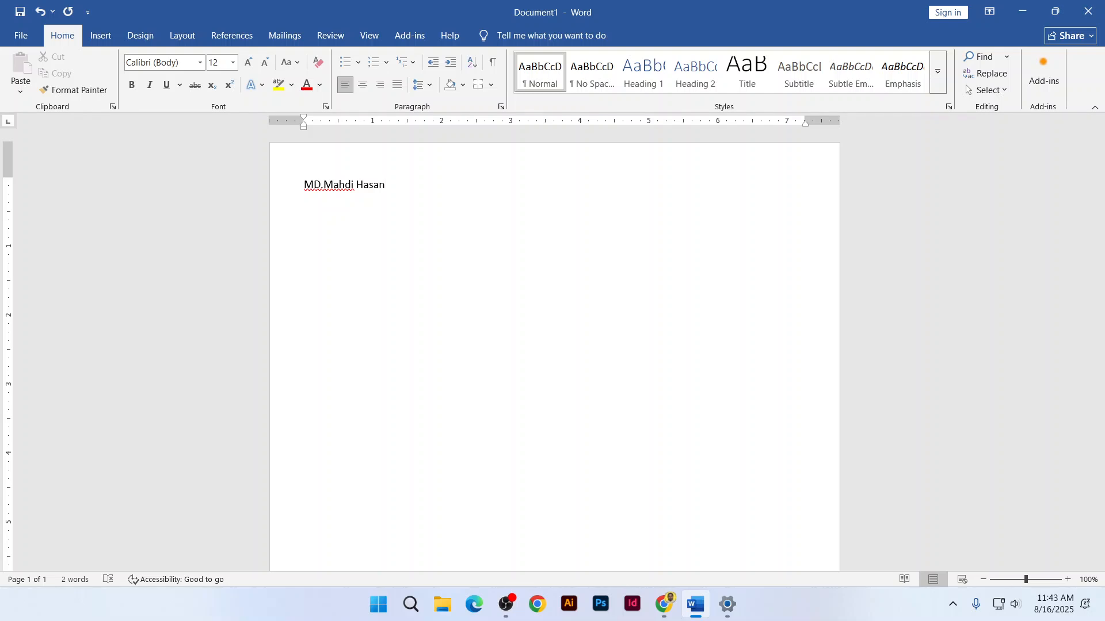
left_click(321, 185)
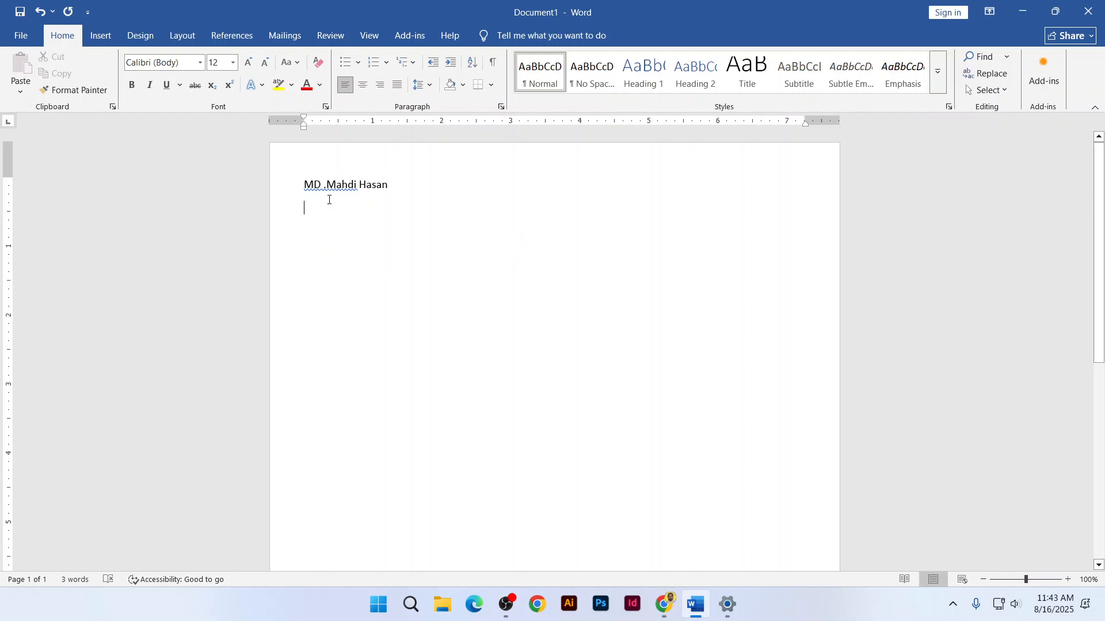
Add Designation, Contact:, Number, Address and Email: lines beneath the name
key("Return")
type("Design")
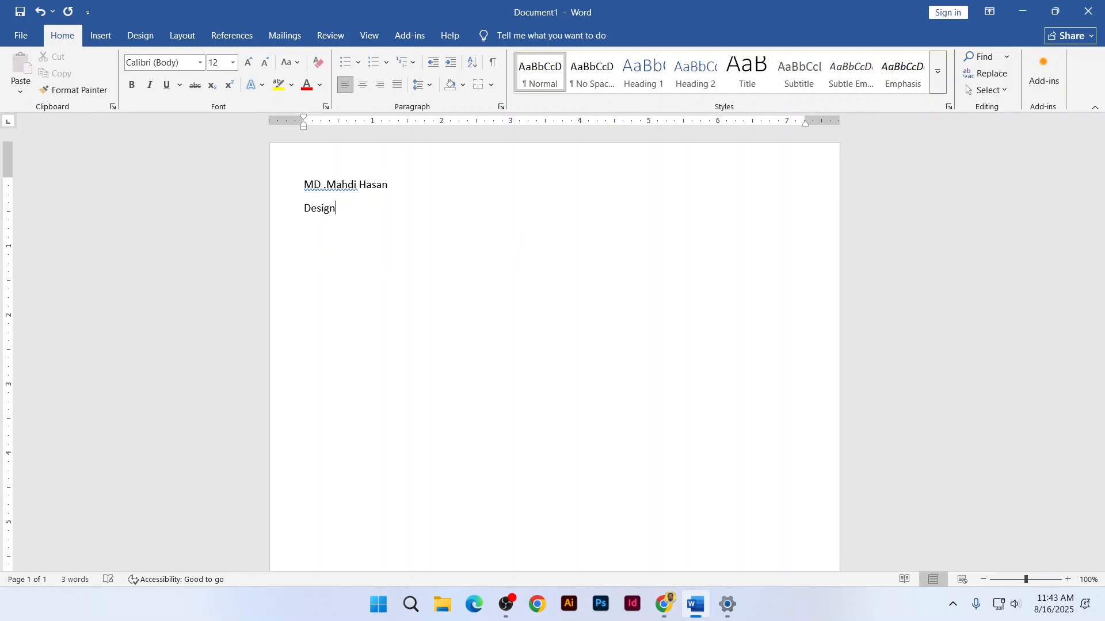
type("ation")
type("Contact ")
type(":")
key("shift+Return")
type("Numbe")
type("Address")
key("Return")
type("Email:")
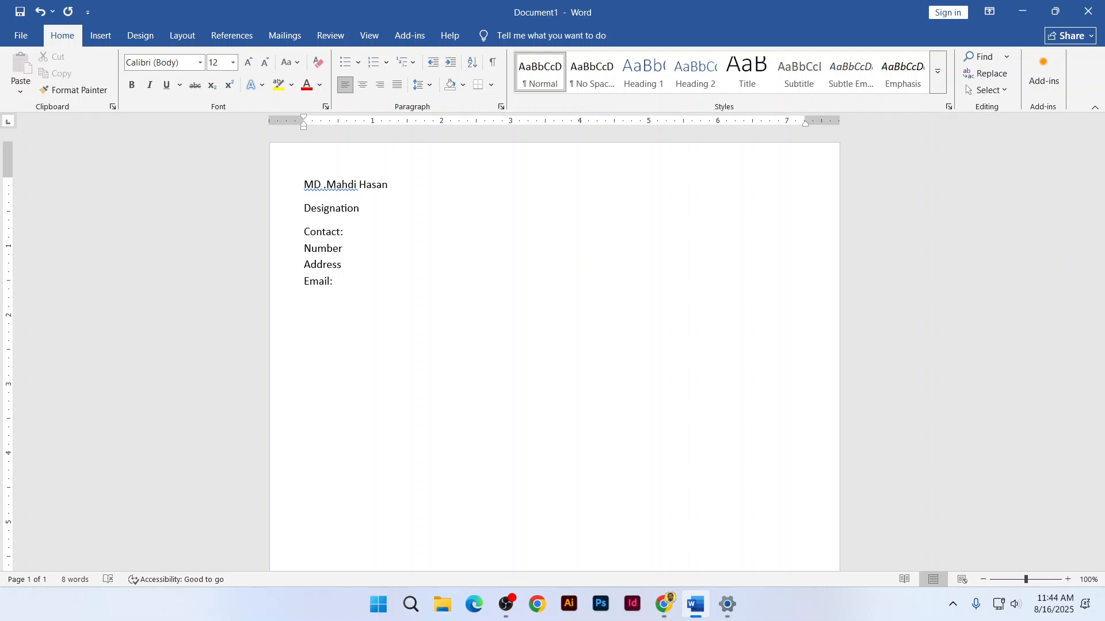
Check the reference resume in the browser, then add an About me heading
key("alt+Tab")
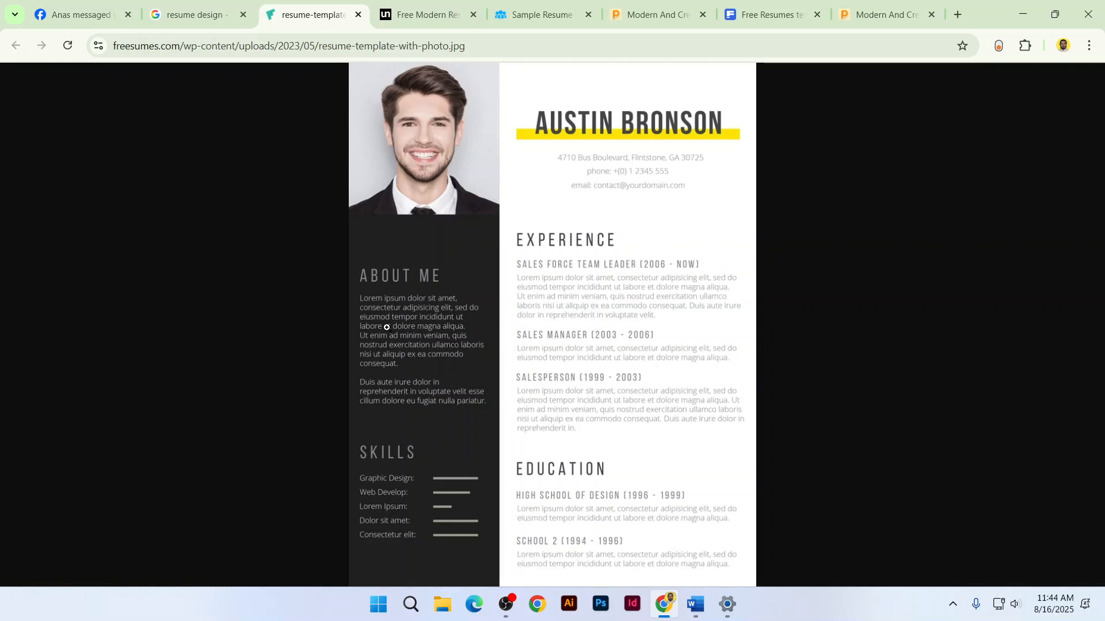
key("alt+Tab")
type("A")
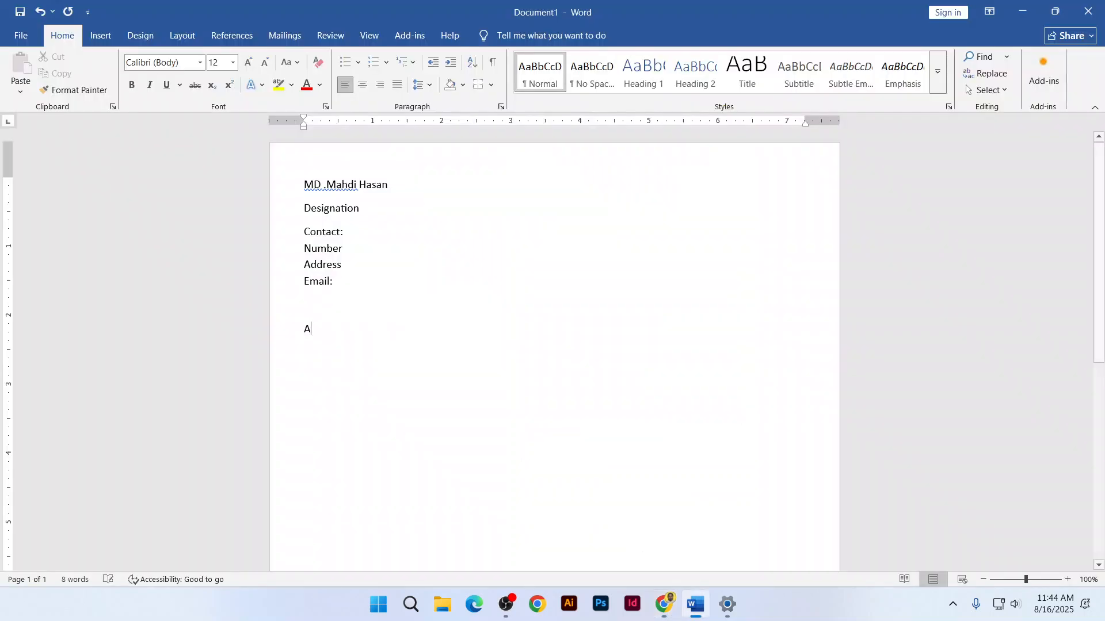
type("bout me:")
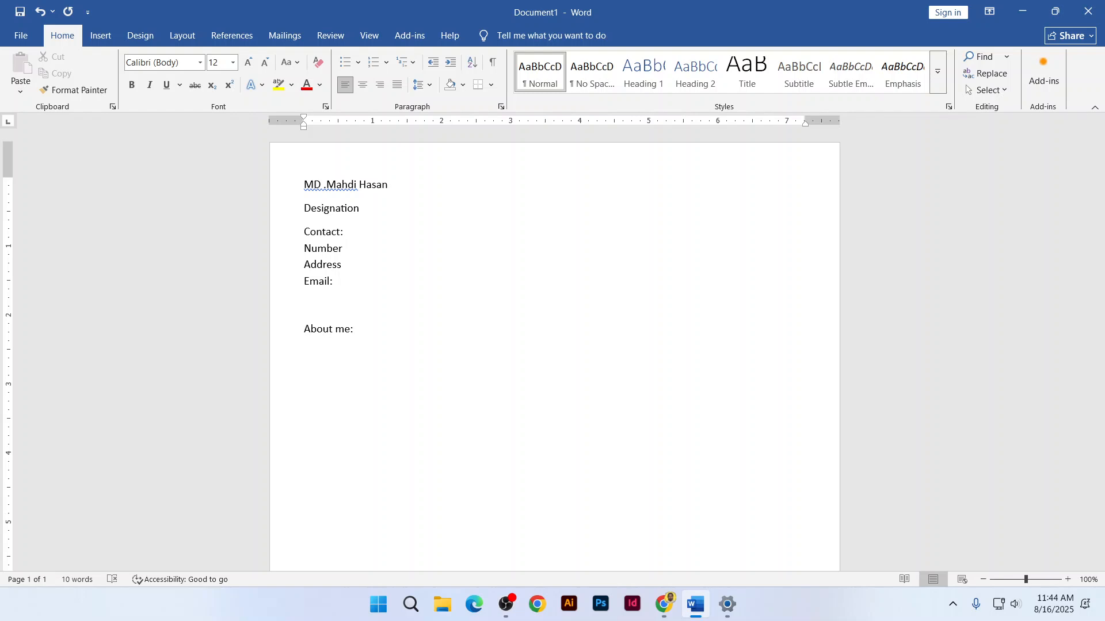
Enlarge and scroll the reference resume image, then bring up the unblast Free Modern Resume page
key("alt+Tab")
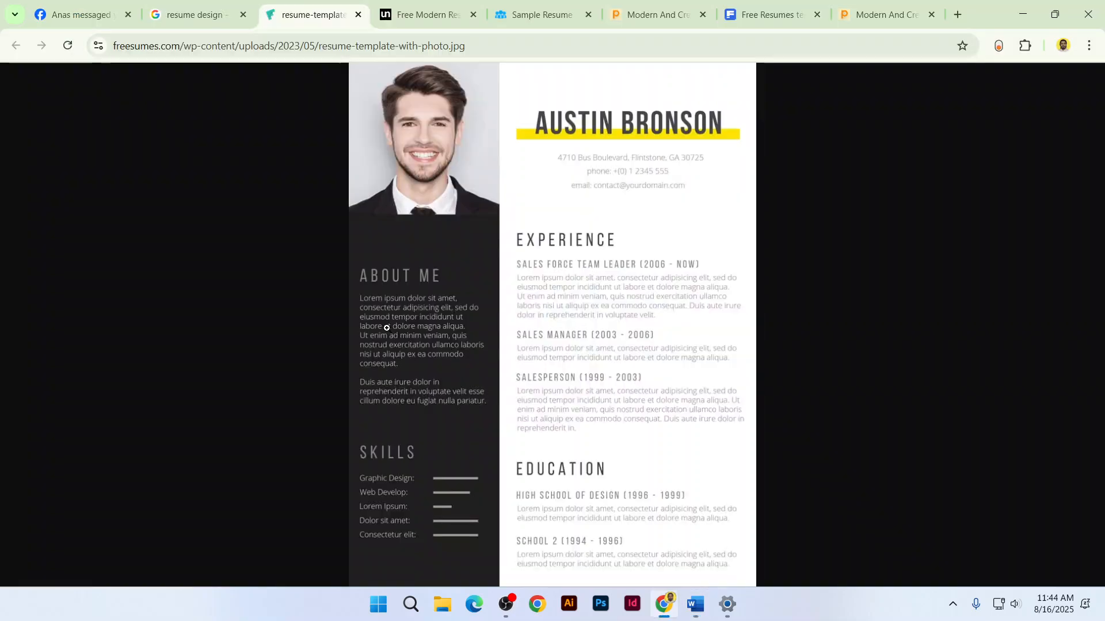
left_click(379, 317)
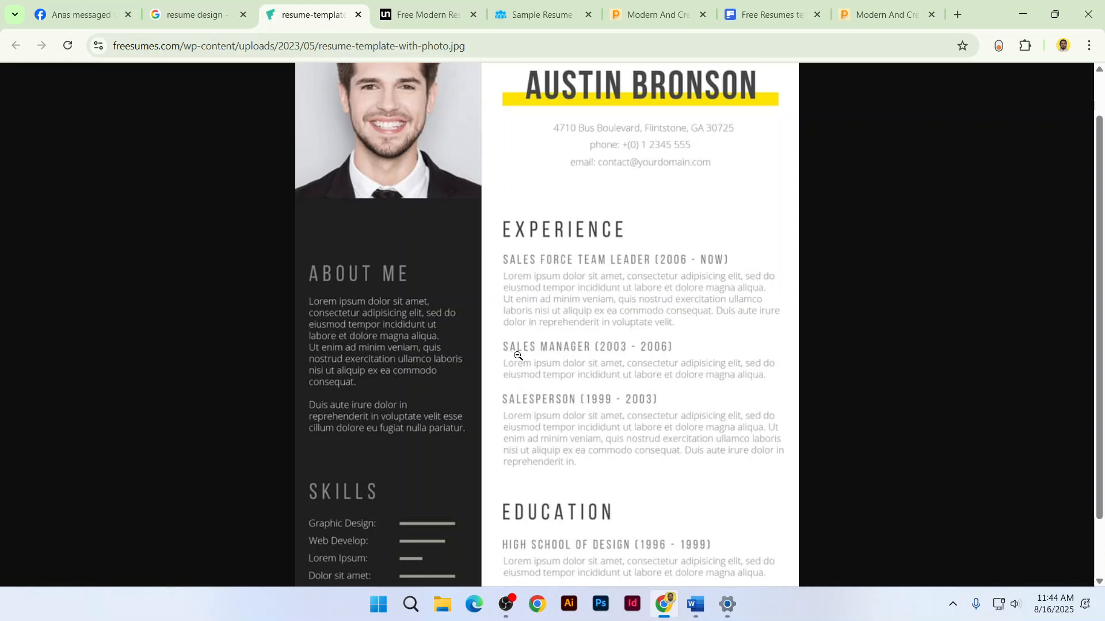
scroll(558, 466, "down", 1)
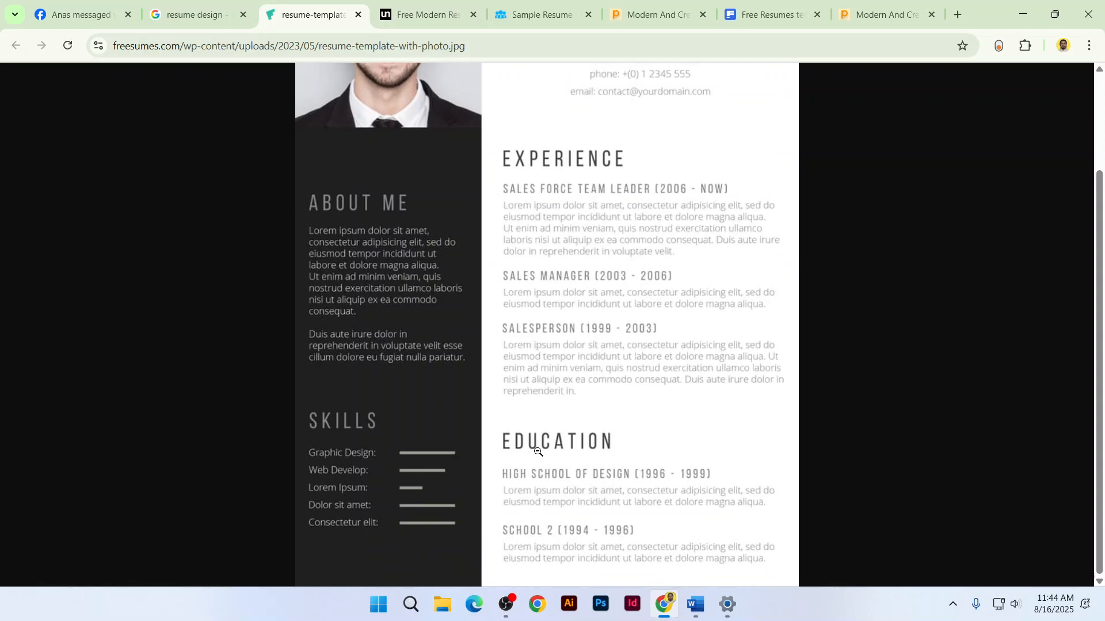
left_click(454, 10)
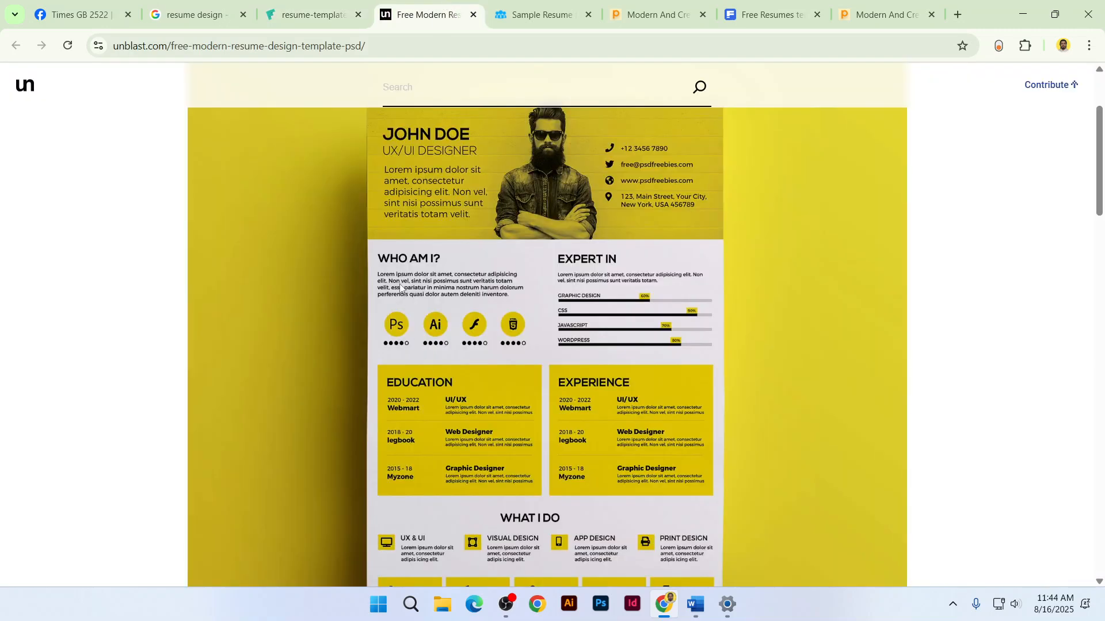
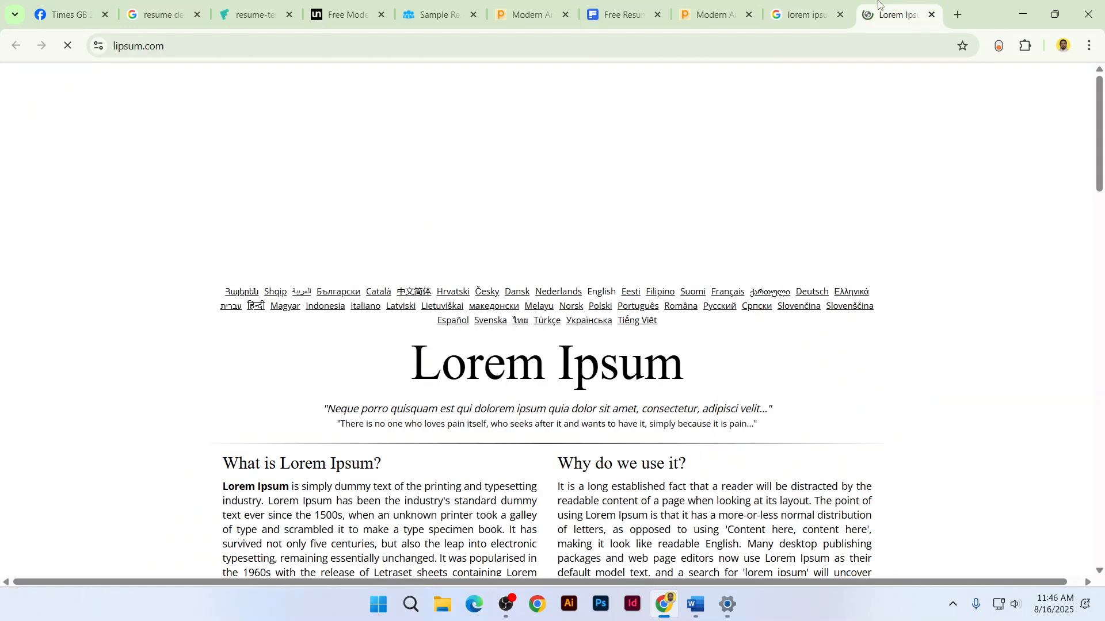
Copy the first Lorem Ipsum paragraph from lipsum.com and paste it under About me in Word
scroll(352, 249, "down", 4)
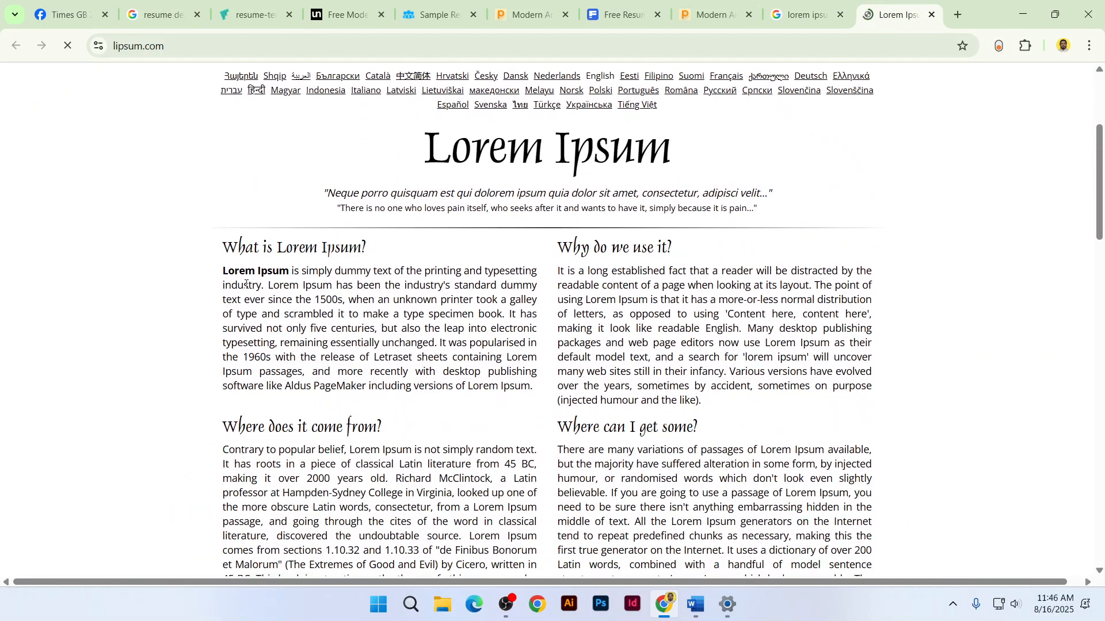
left_click_drag(232, 284, 260, 294)
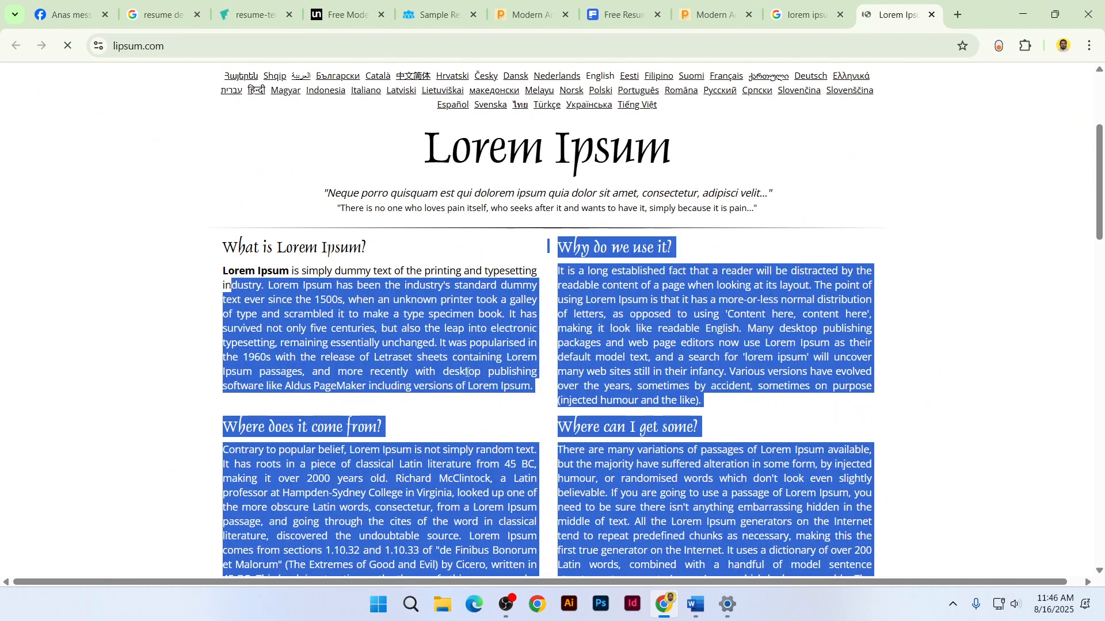
left_click(532, 387)
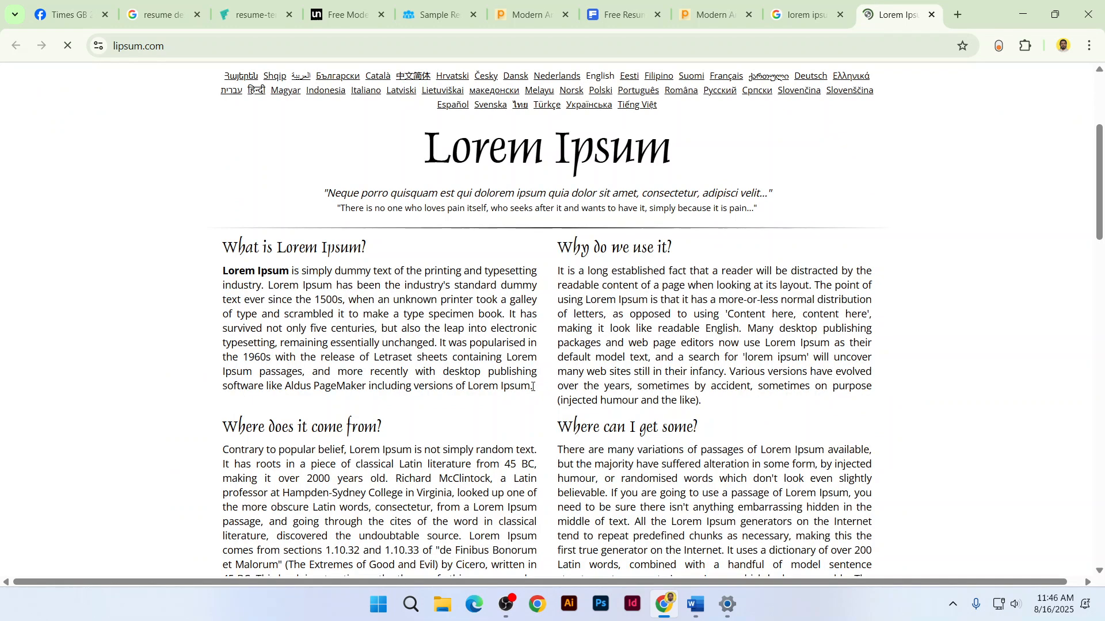
left_click_drag(532, 387, 225, 270)
key("ctrl+c")
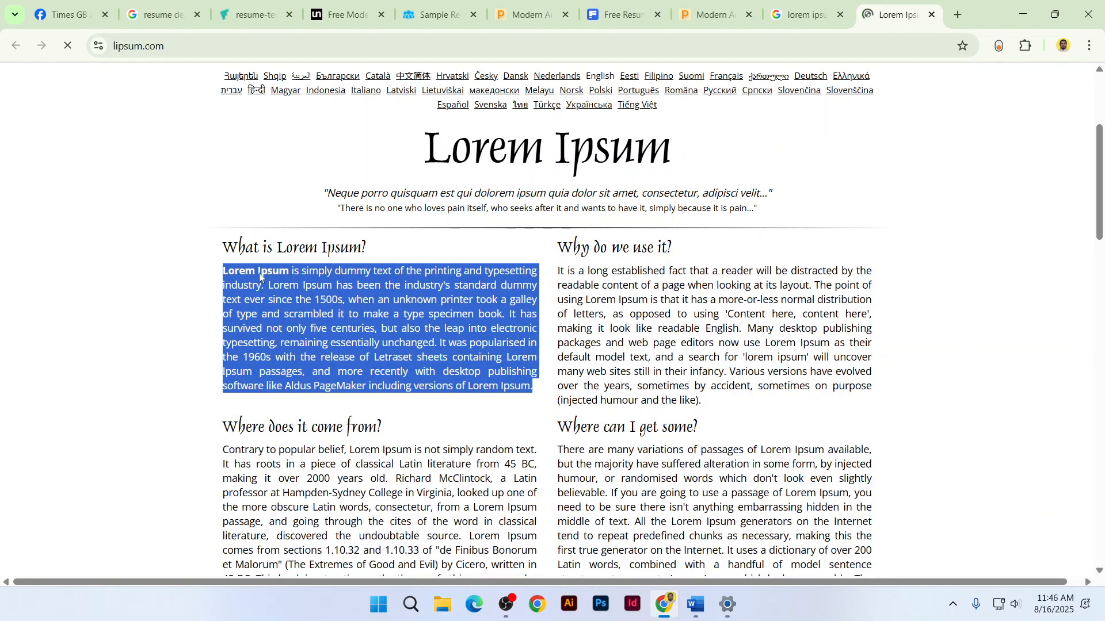
right_click(261, 282)
left_click(305, 291)
left_click(695, 605)
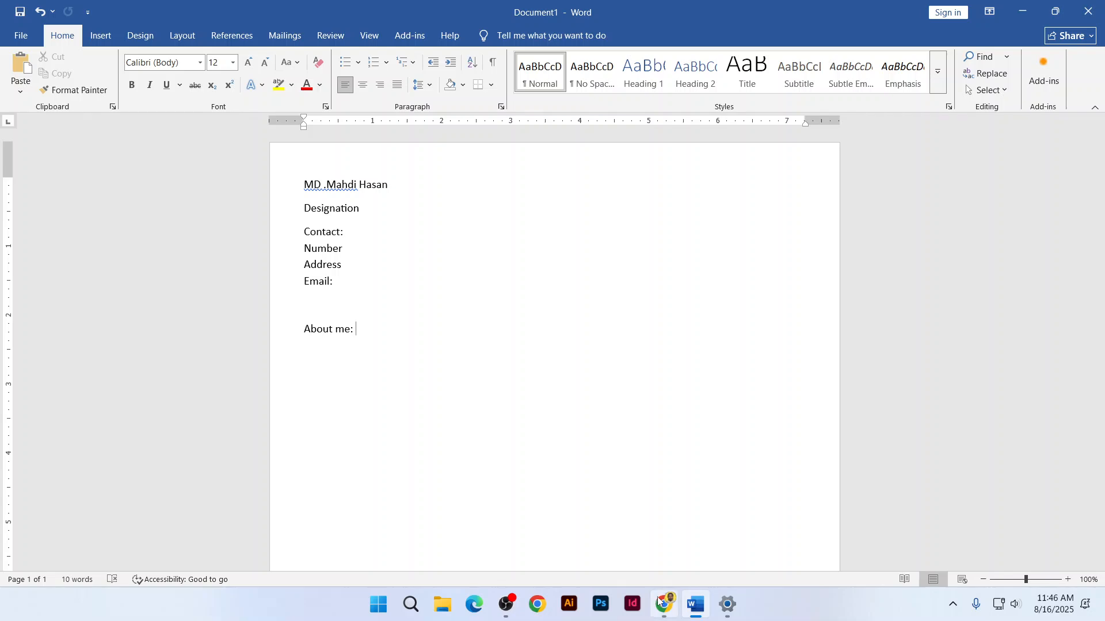
key("alt+Tab")
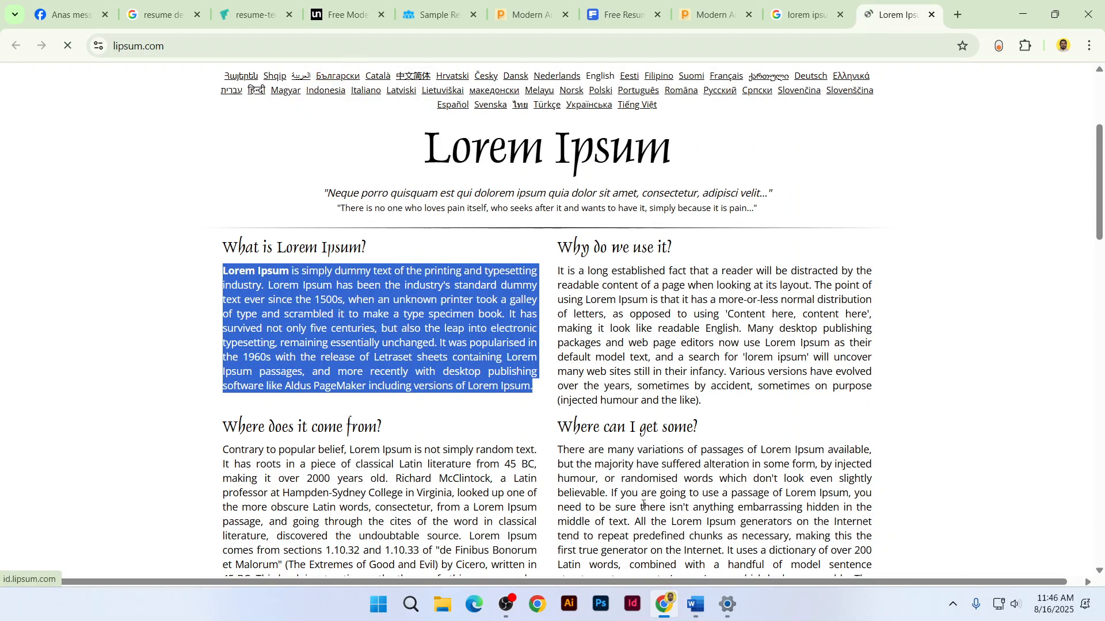
key("alt+Tab")
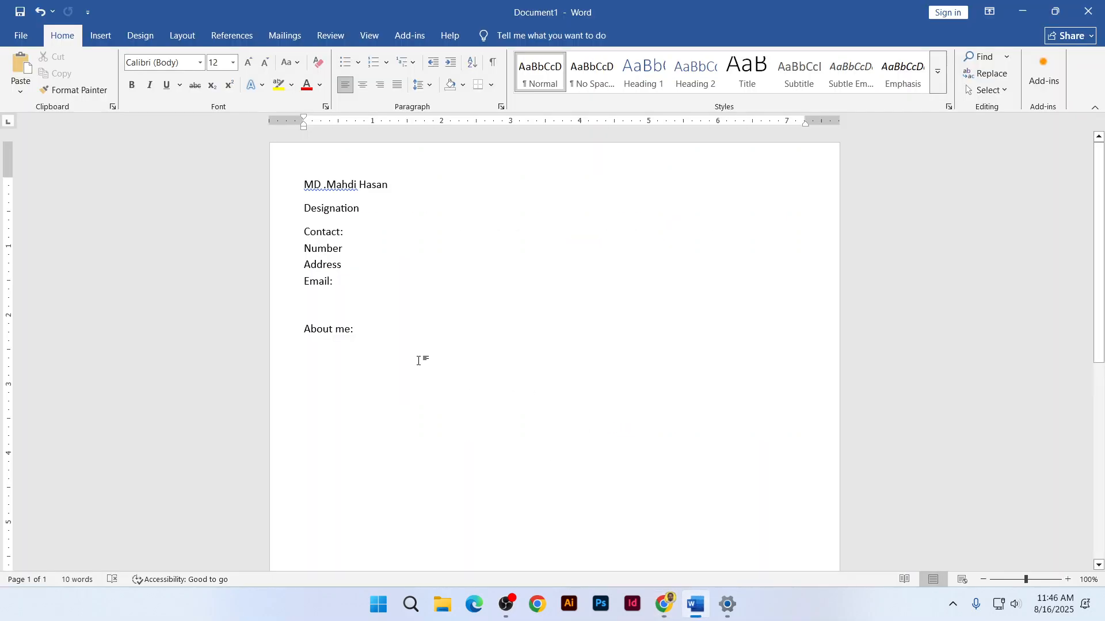
key("Return")
key("ctrl+v")
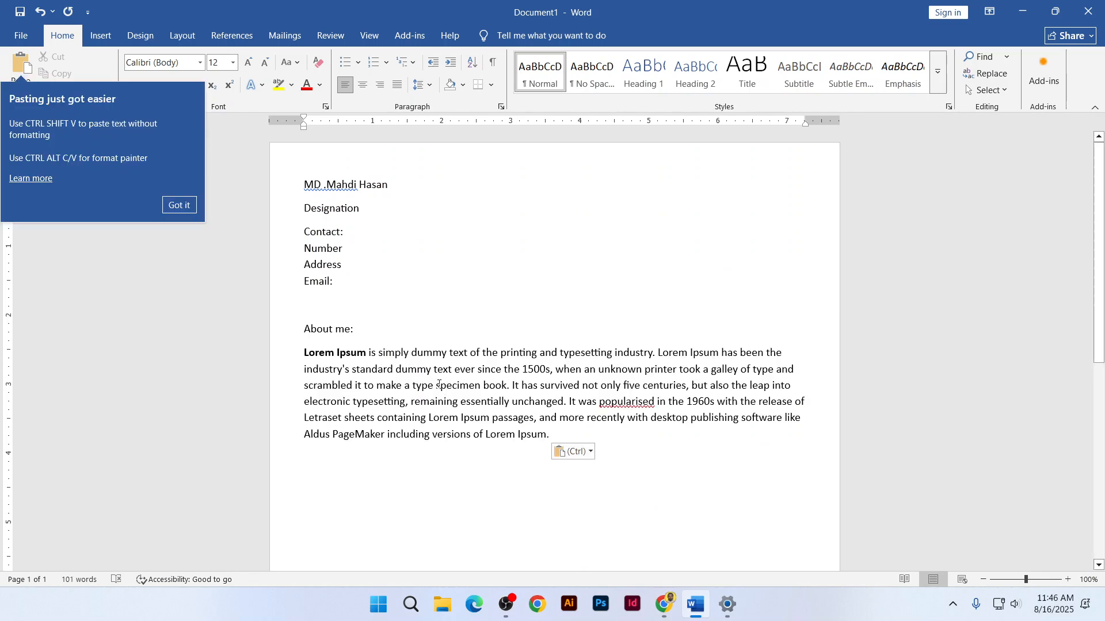
Copy a shorter Lorem Ipsum passage ending at 'since the' and return to Word
key("alt+Tab")
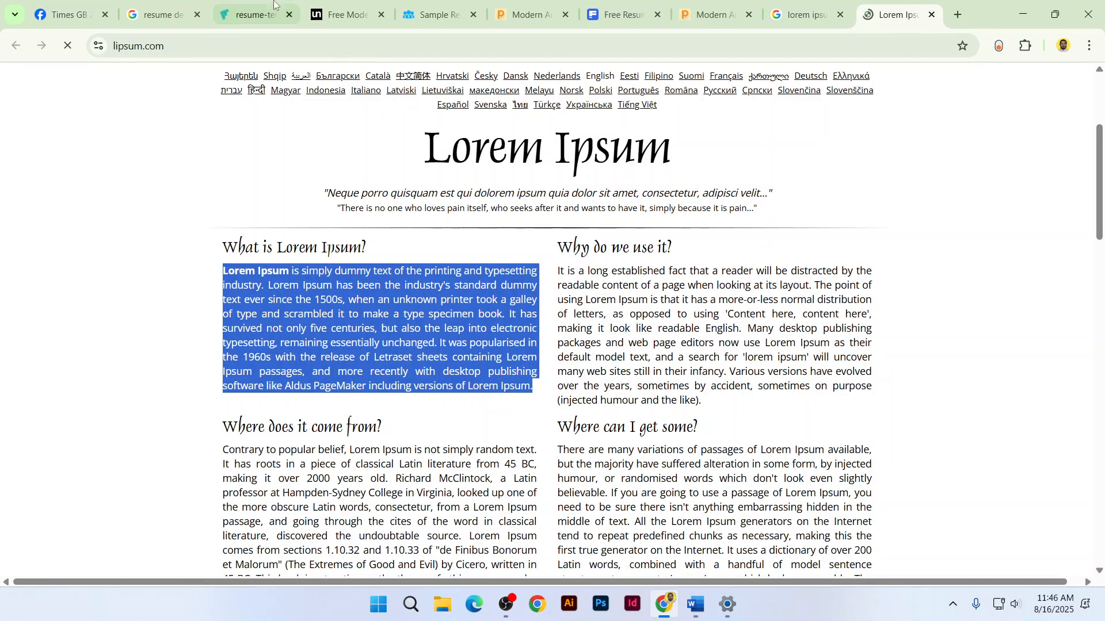
left_click(274, 4)
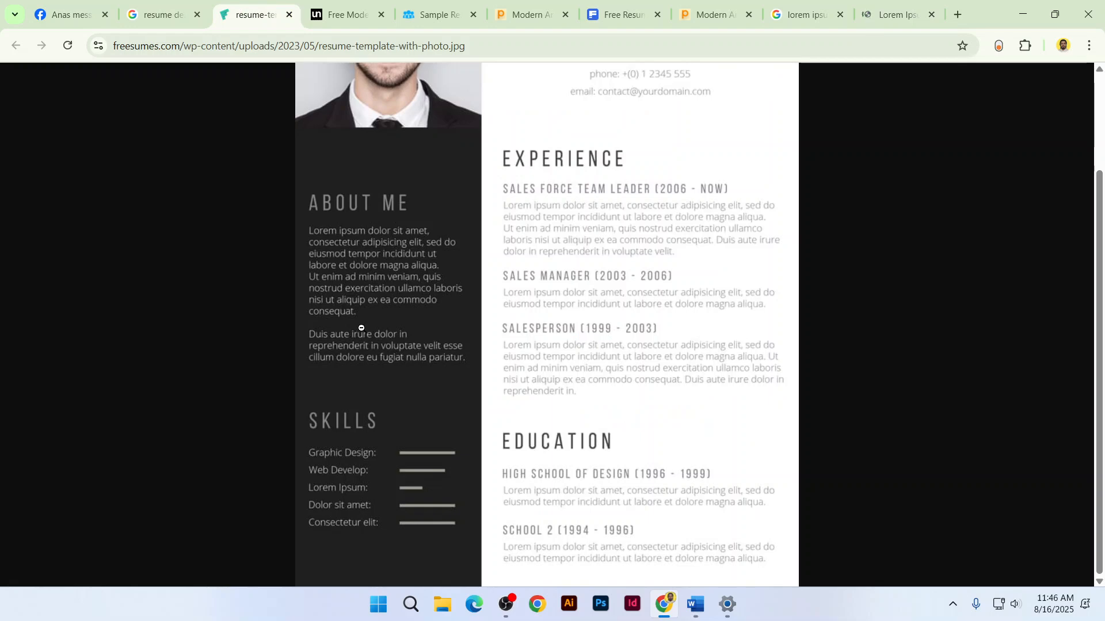
left_click(897, 14)
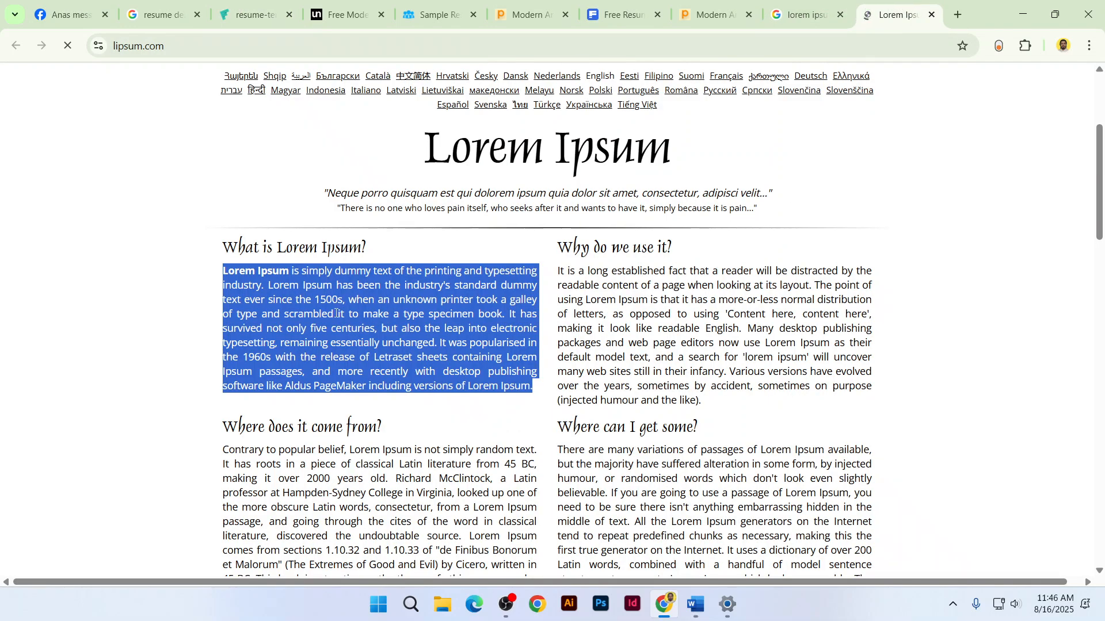
left_click(332, 332)
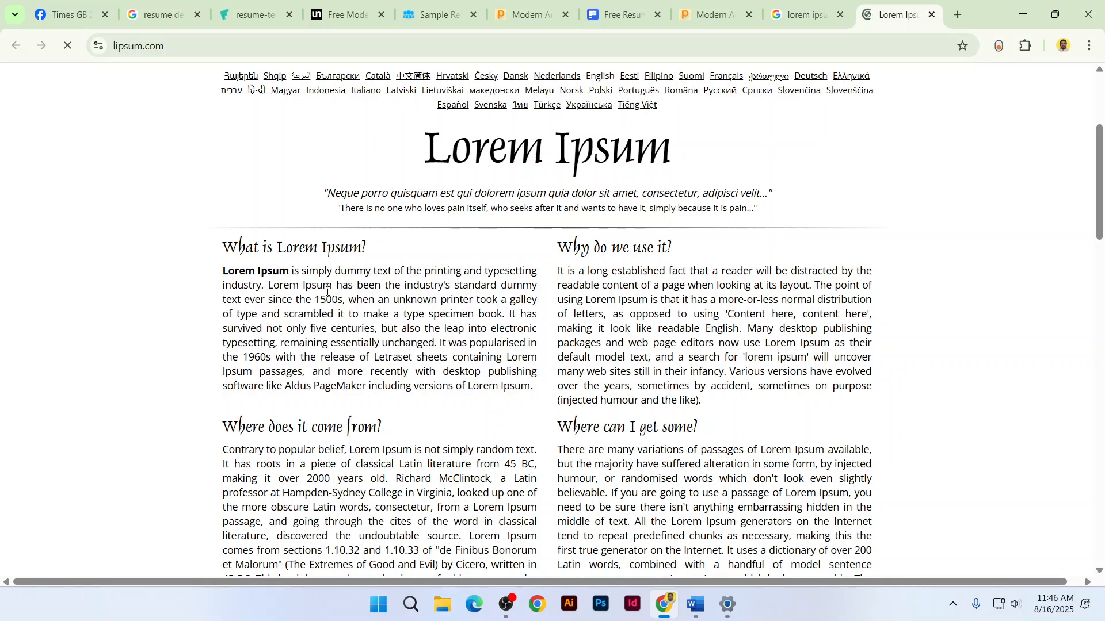
left_click_drag(309, 301, 229, 269)
right_click(229, 269)
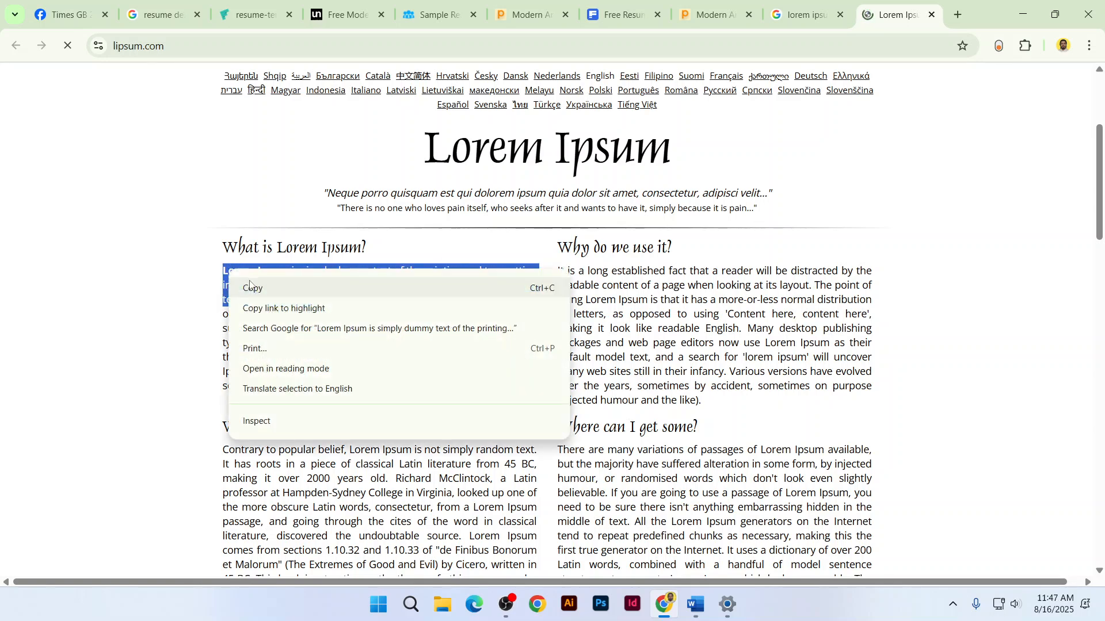
left_click(253, 289)
left_click(698, 610)
Undo the long Lorem Ipsum paragraph pasted under About me
key("ctrl+z")
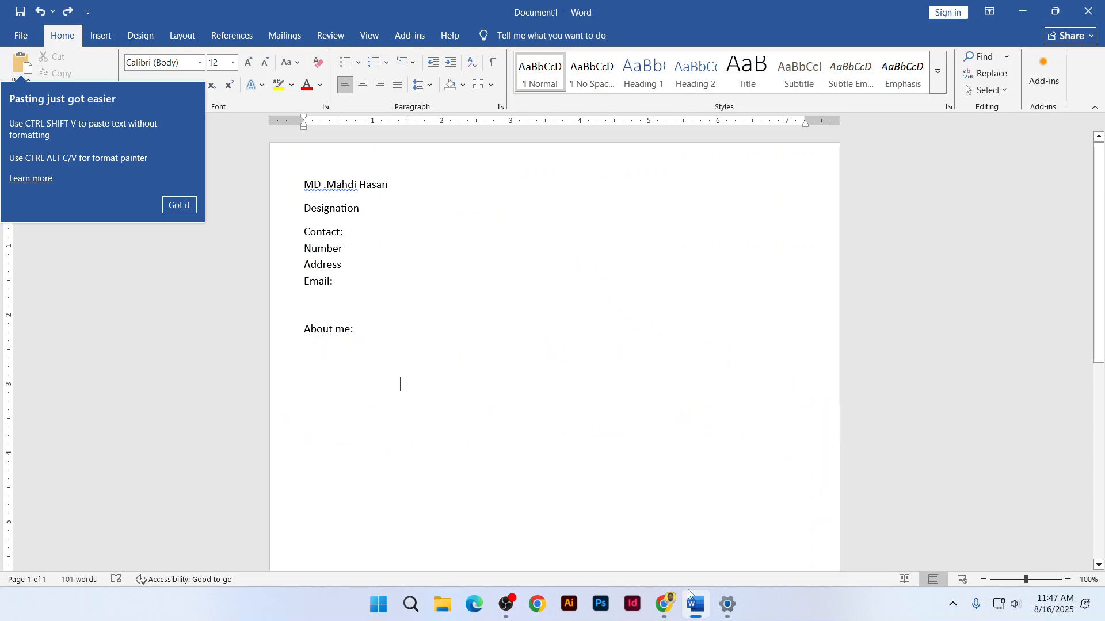
left_click(178, 204)
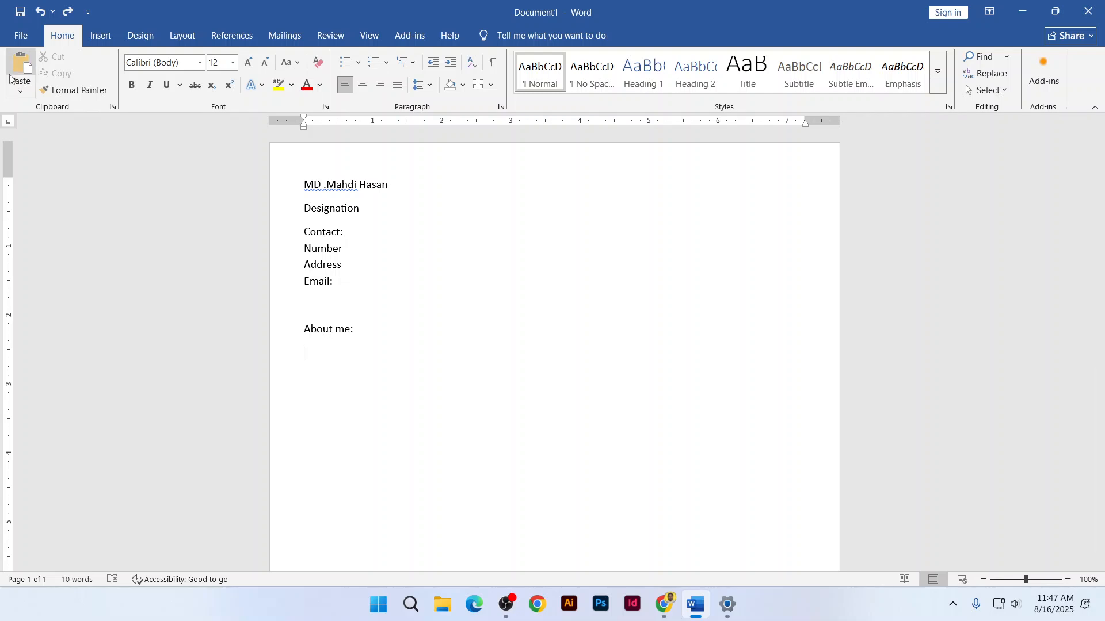
left_click(19, 93)
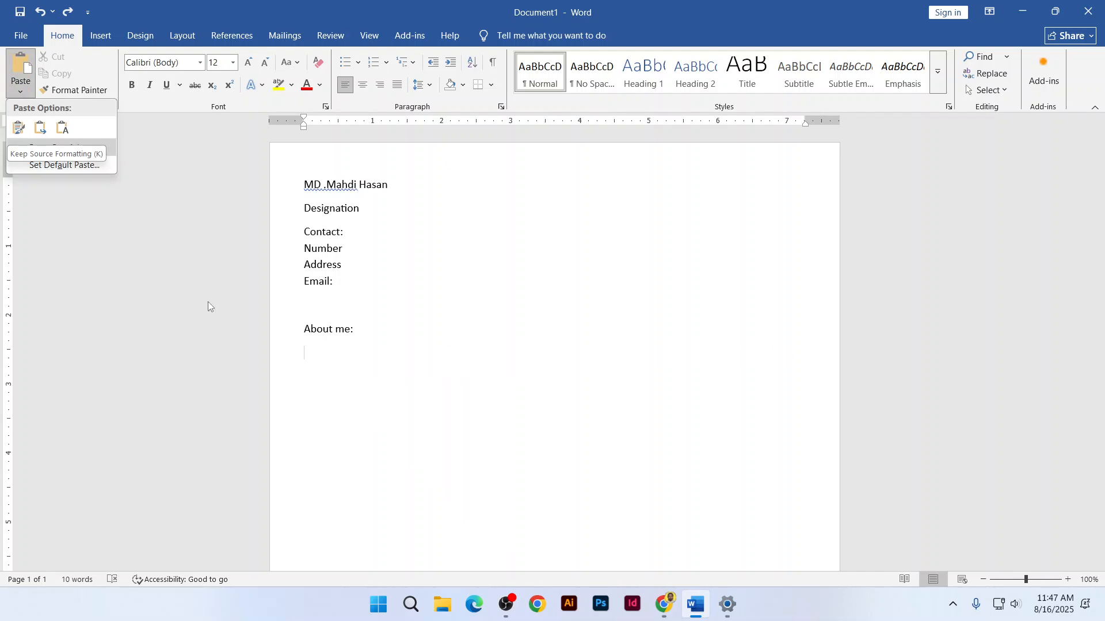
left_click(664, 604)
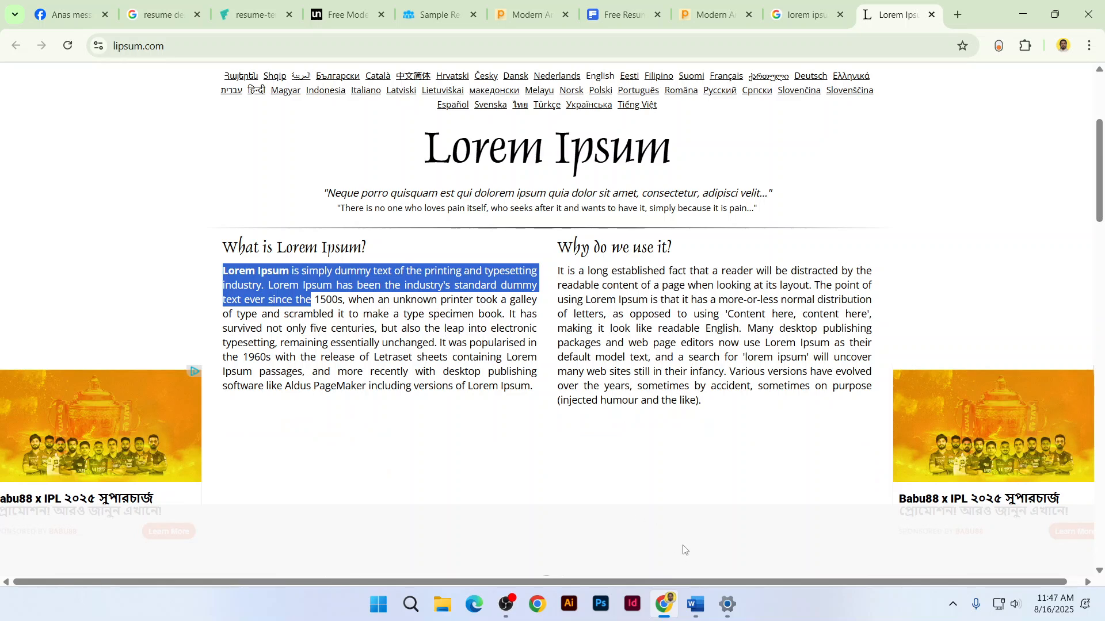
left_click(695, 604)
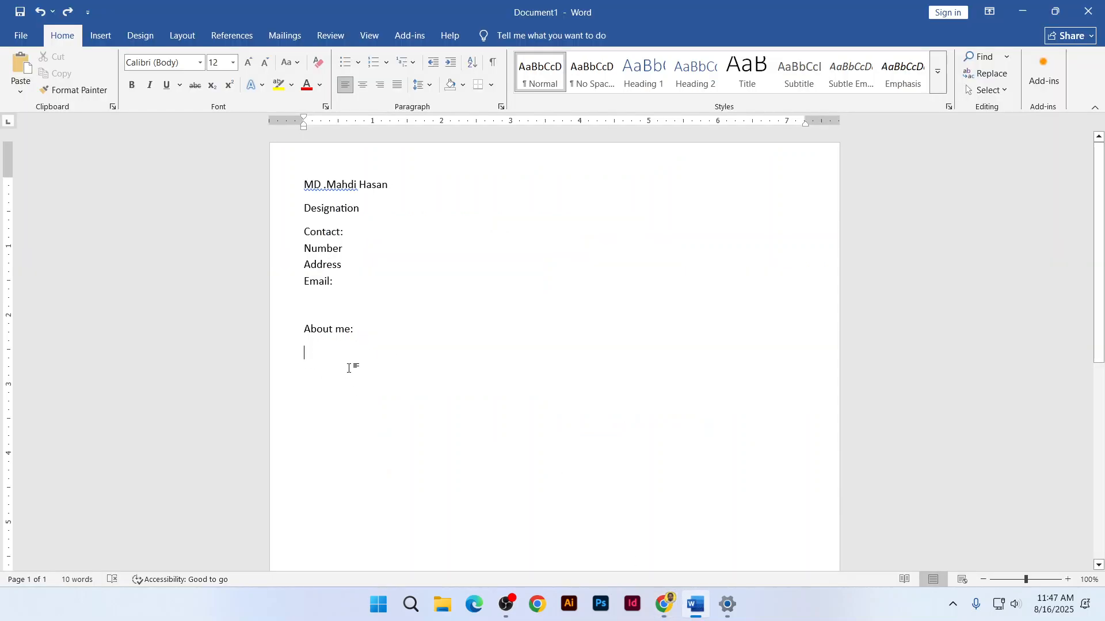
left_click(665, 604)
left_click(246, 272)
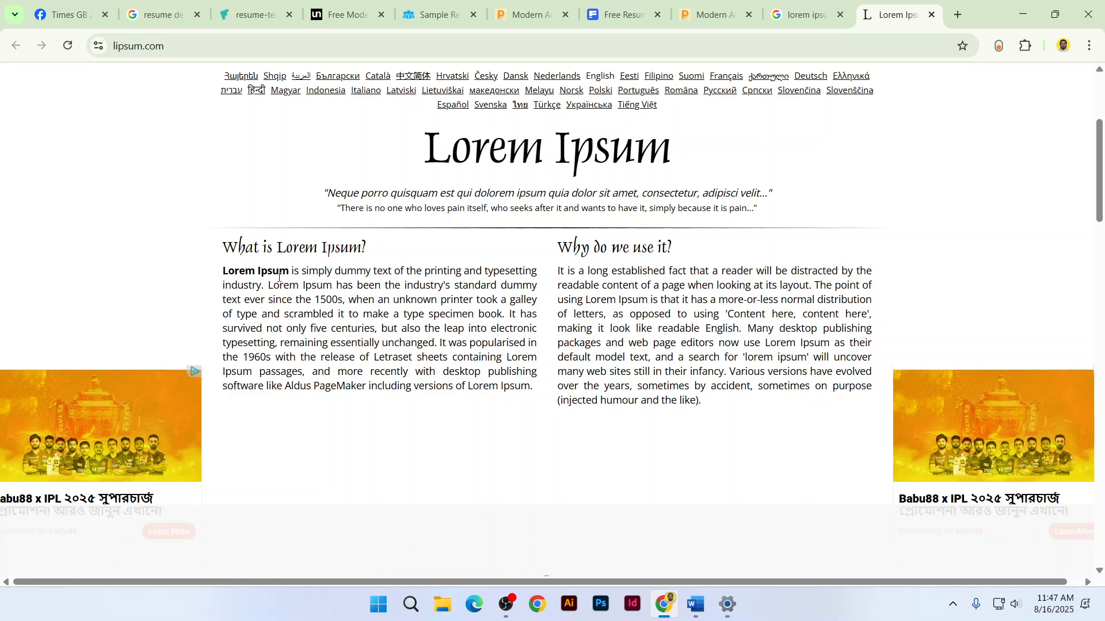
left_click(696, 604)
Paste the shorter passage under About me using Keep Text Only instead of the web formatting
left_click(21, 87)
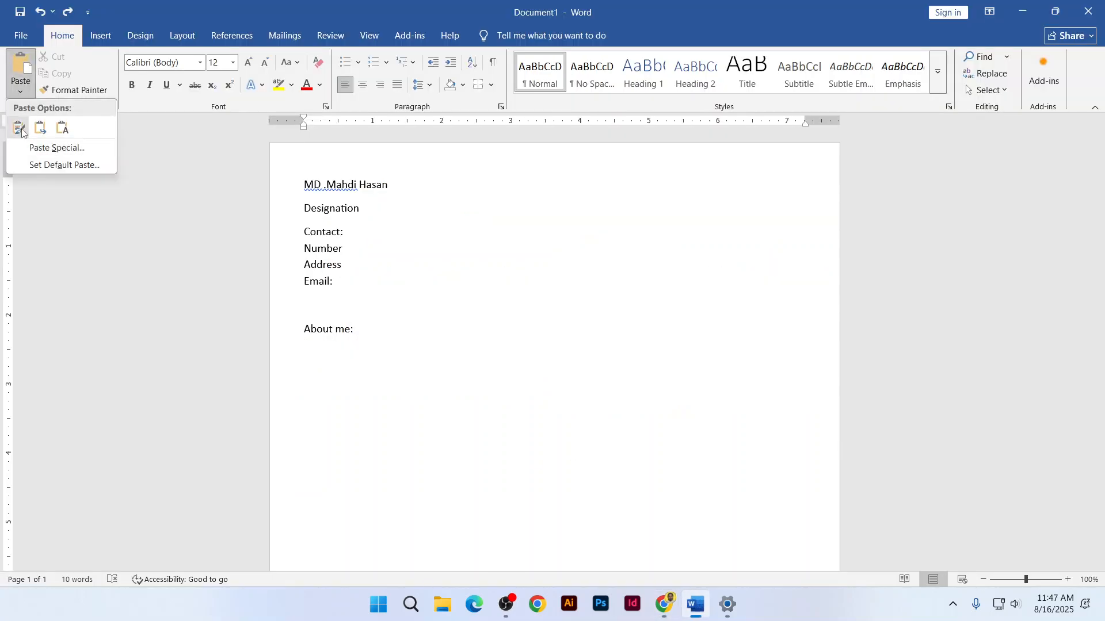
left_click(17, 126)
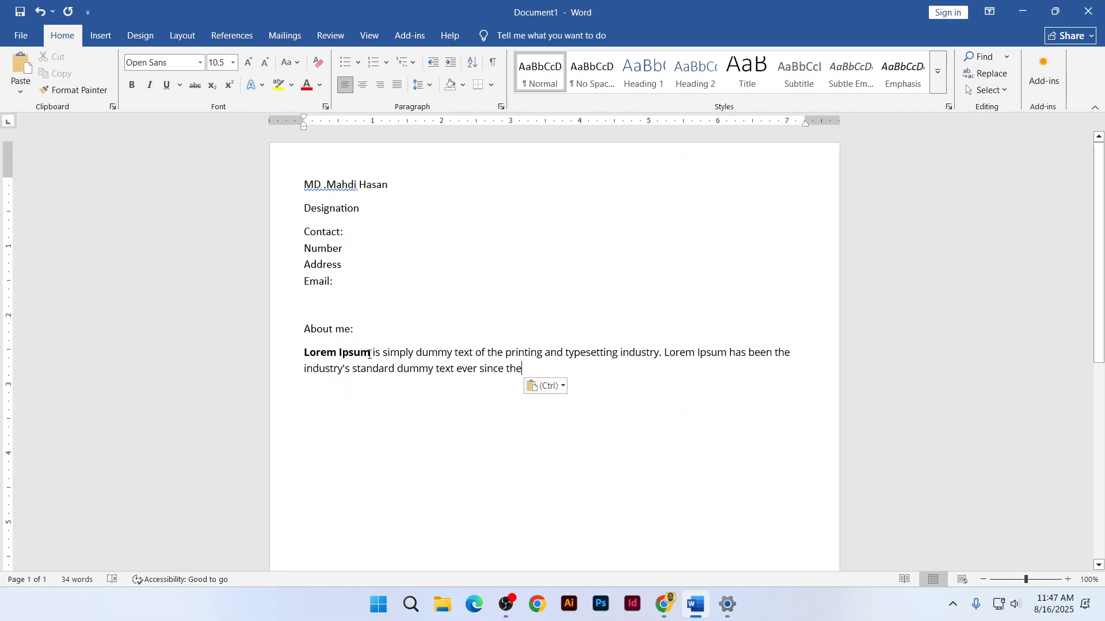
key("ctrl+z")
left_click(22, 90)
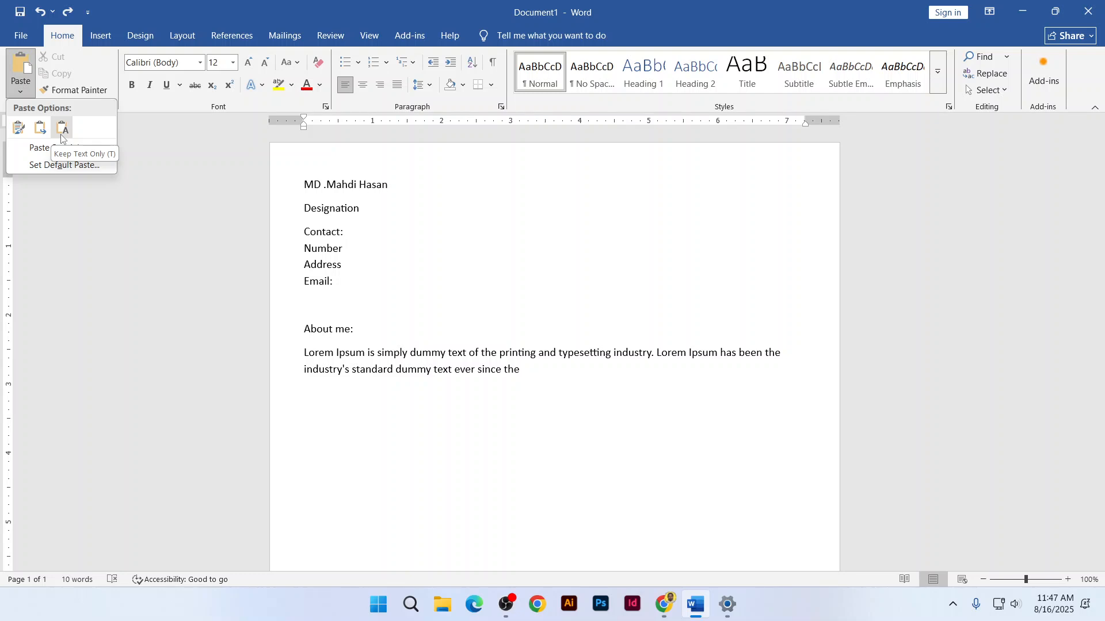
left_click(60, 128)
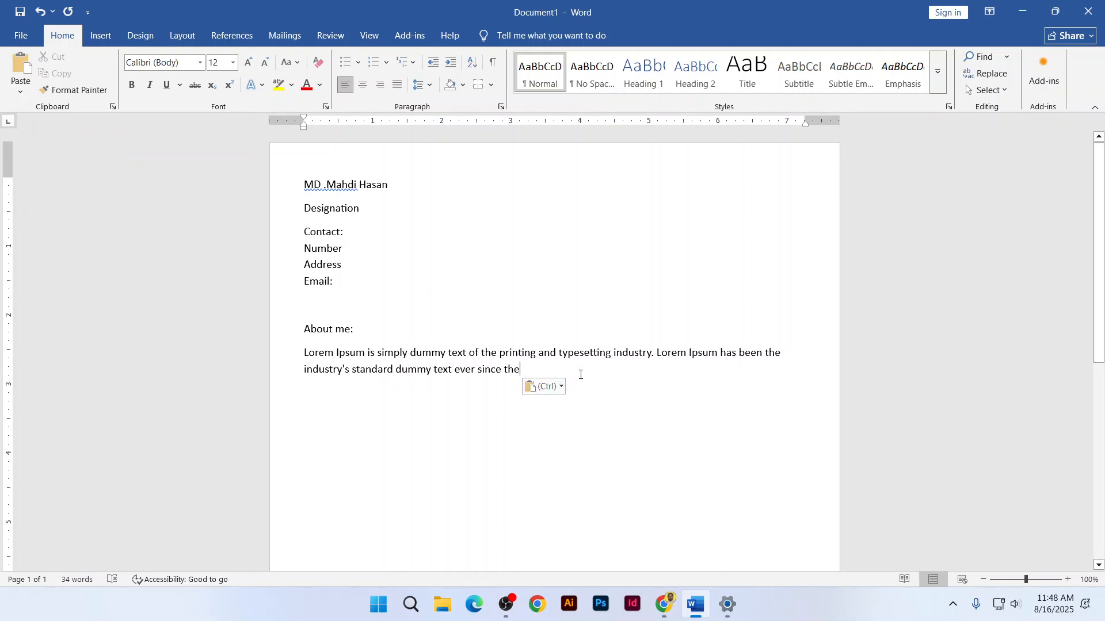
Fit the whole Freesumes resume template image in view for reference, then go back to Word
left_click(664, 605)
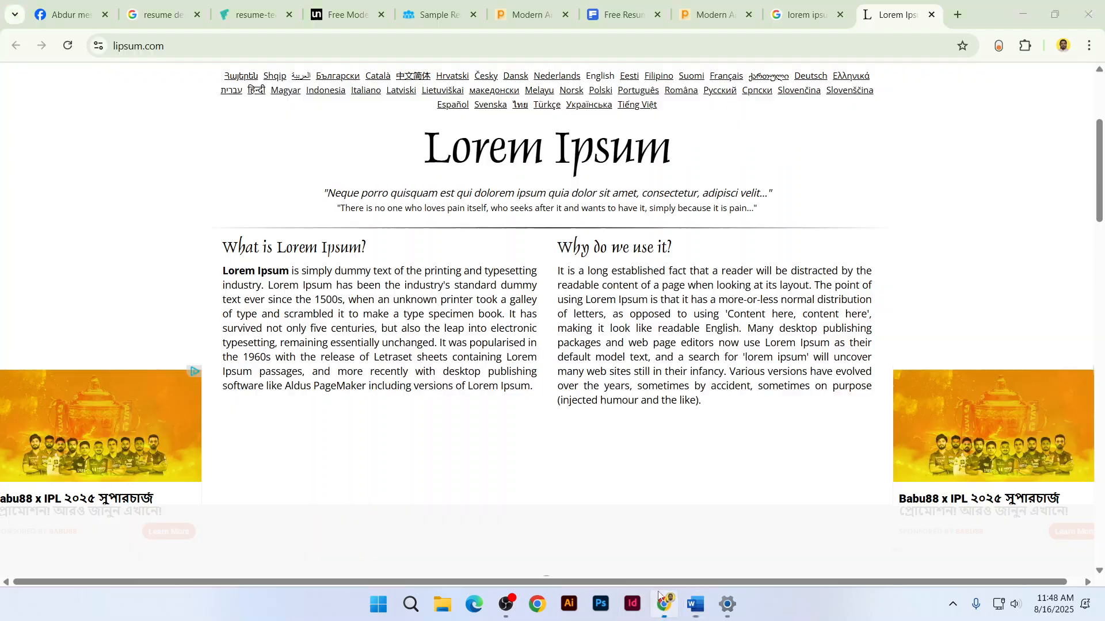
left_click(303, 9)
left_click(298, 10)
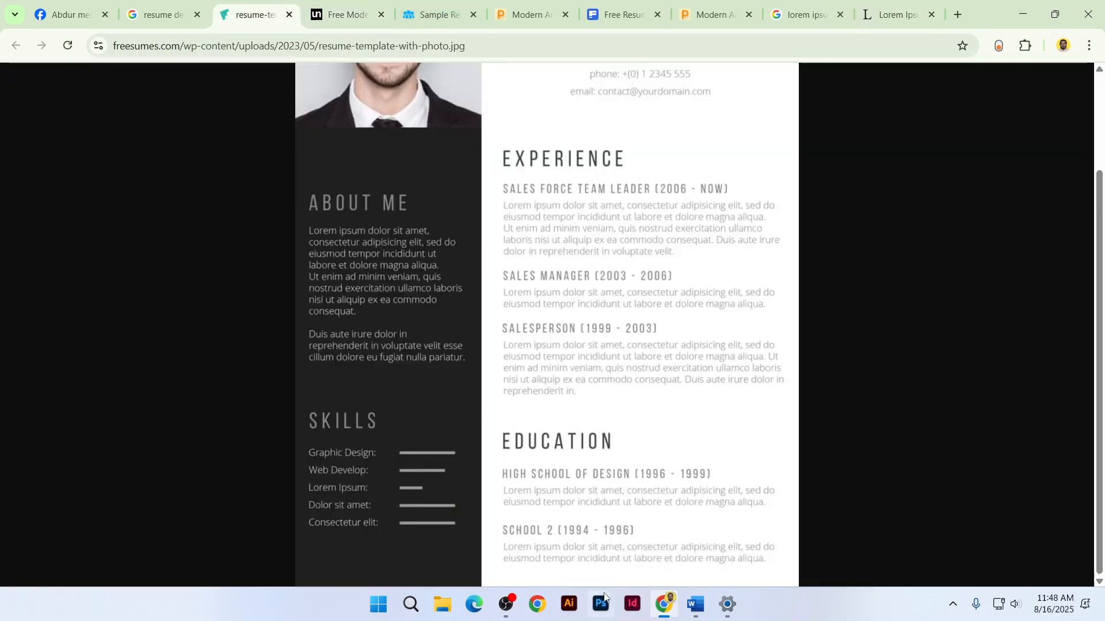
left_click(615, 363)
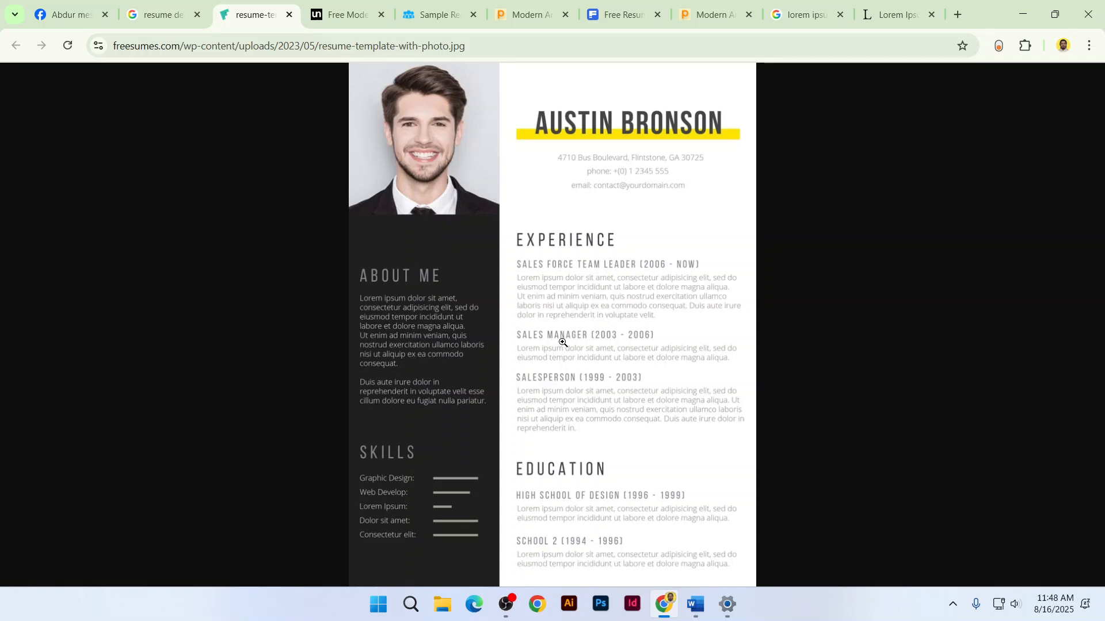
left_click(696, 604)
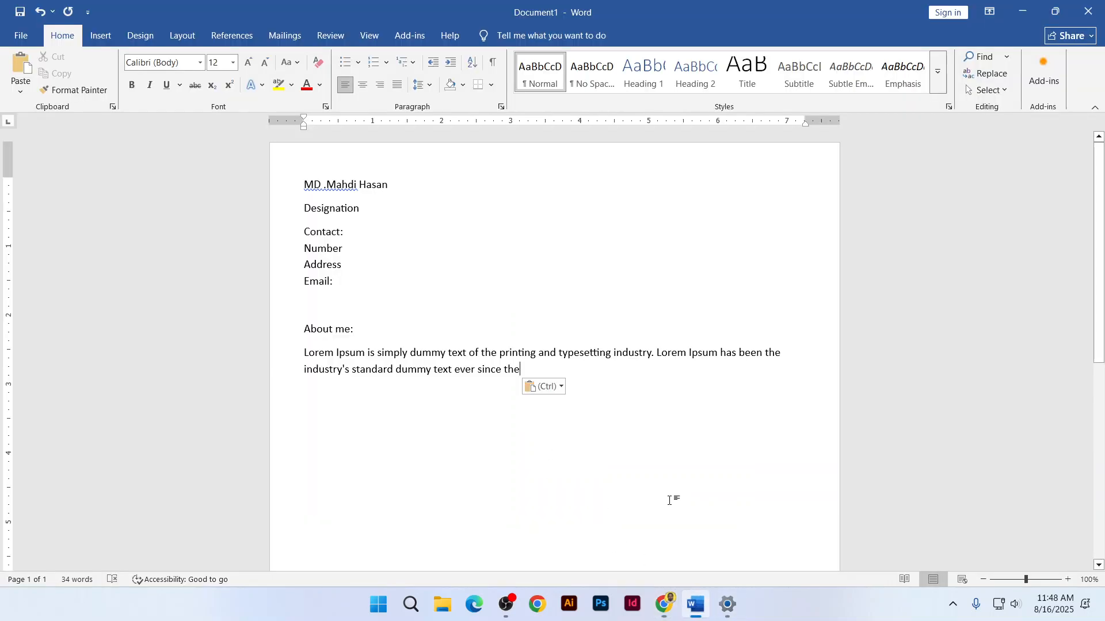
Add an Experience: heading with Latest Job title, Company Name, 2024-2025 and Key responsibility lines
key("Return")
key("Return")
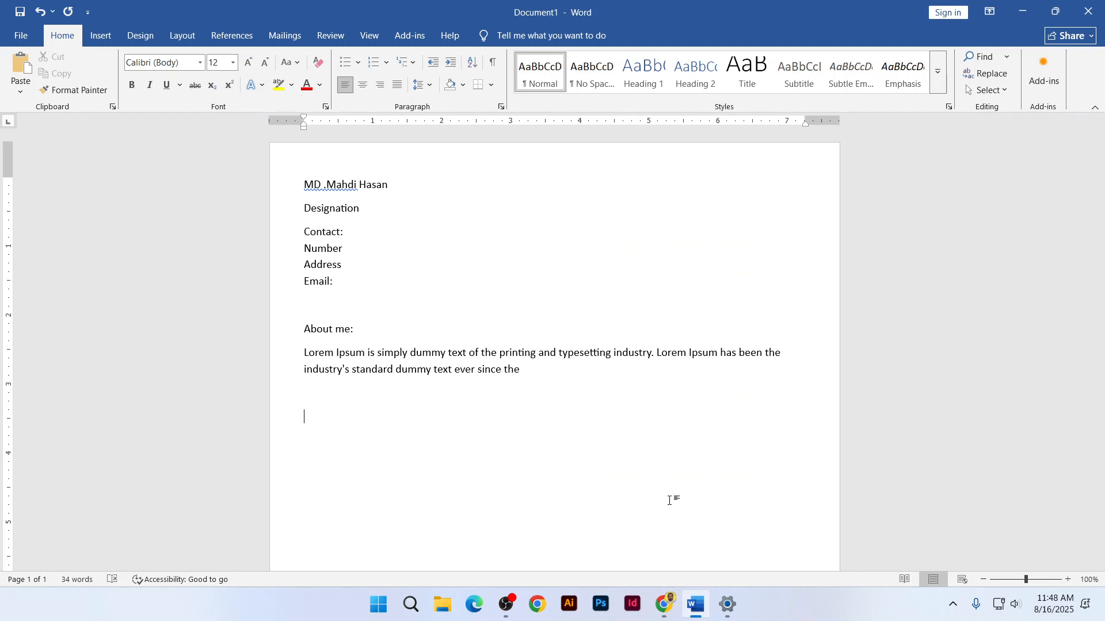
type("Experi")
type("ence:")
type("Late")
type("st Job i")
type("itle")
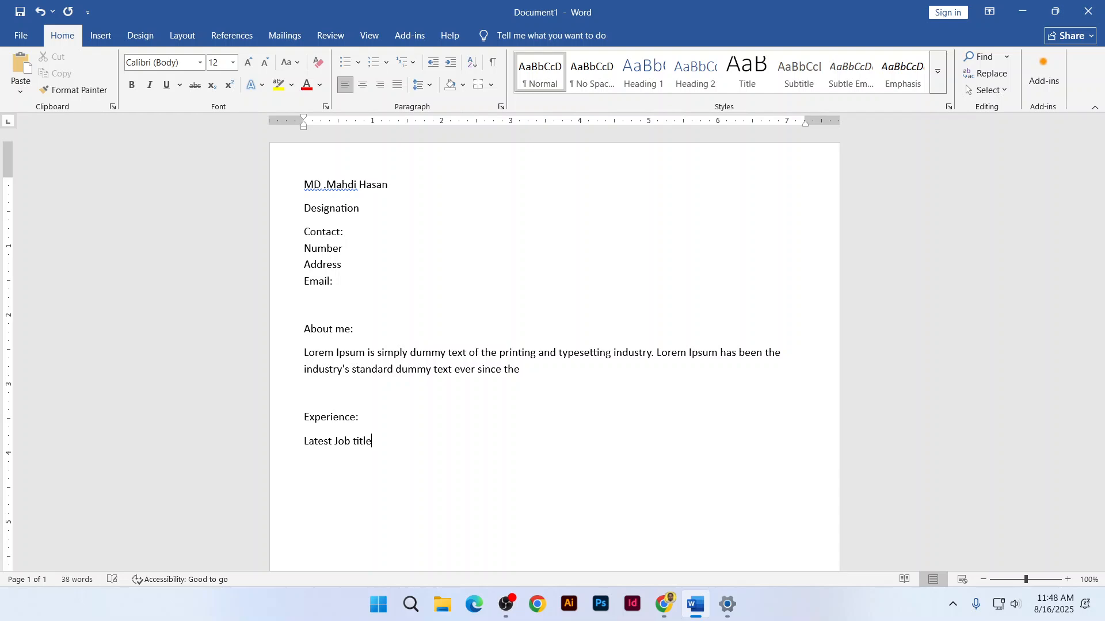
key("Return")
type("Company Name:")
key("Return")
type("2020")
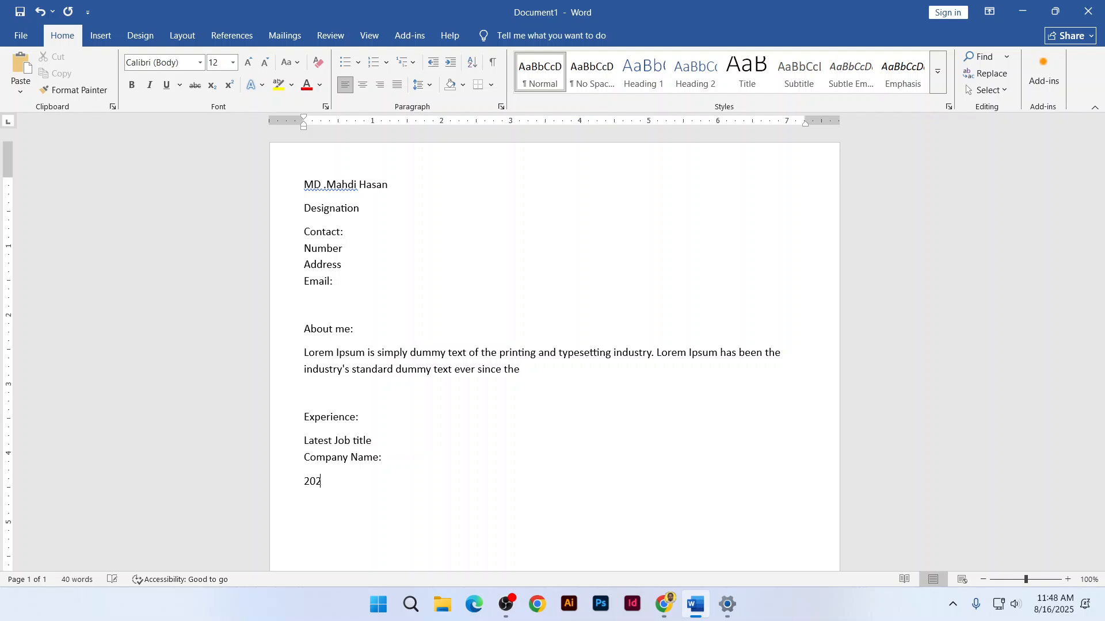
key("BackSpace")
type("4-2025")
key("Return")
type("Kaye")
key("BackSpace")
key("BackSpace")
key("BackSpace")
type("ey responsibility")
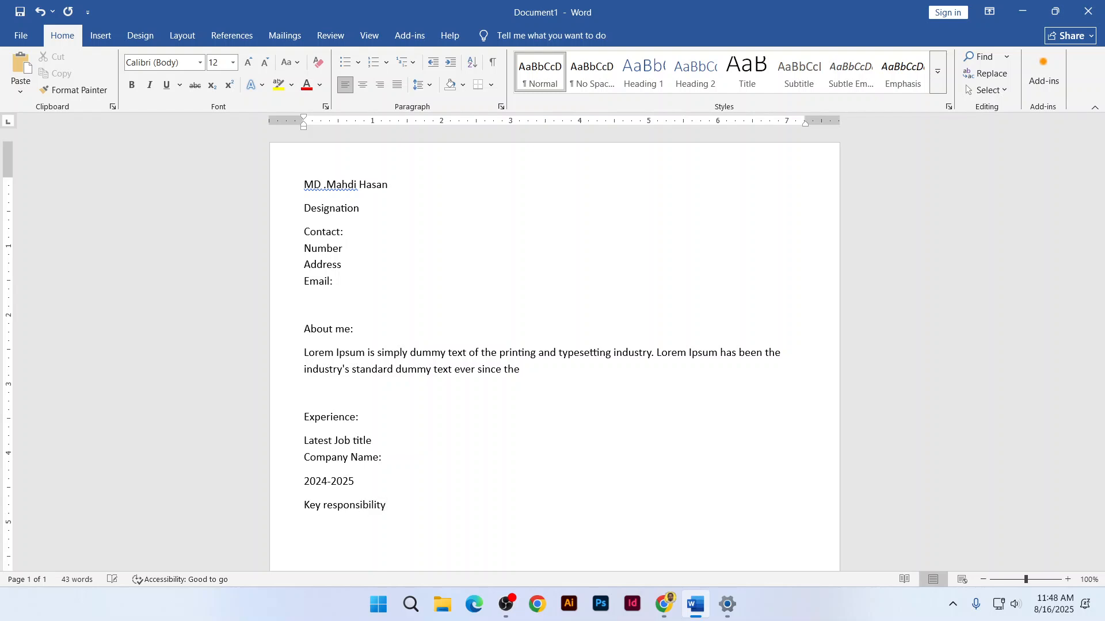
scroll(535, 468, "down", 3)
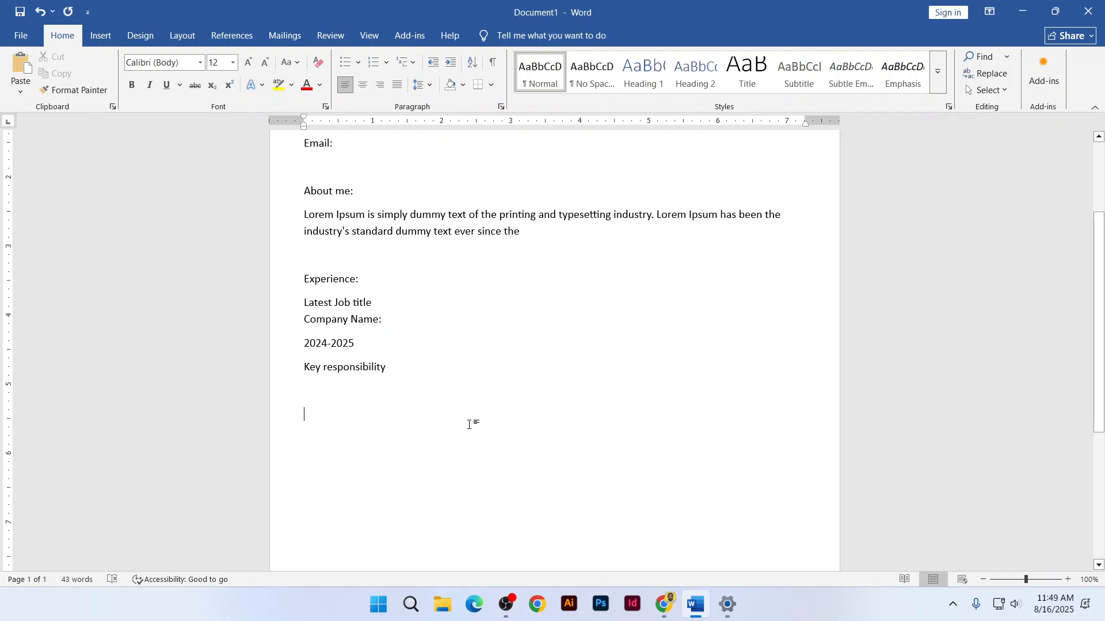
Add the Second last job title entry with Company name and dates 2022-2024
key("Return")
type("Second la")
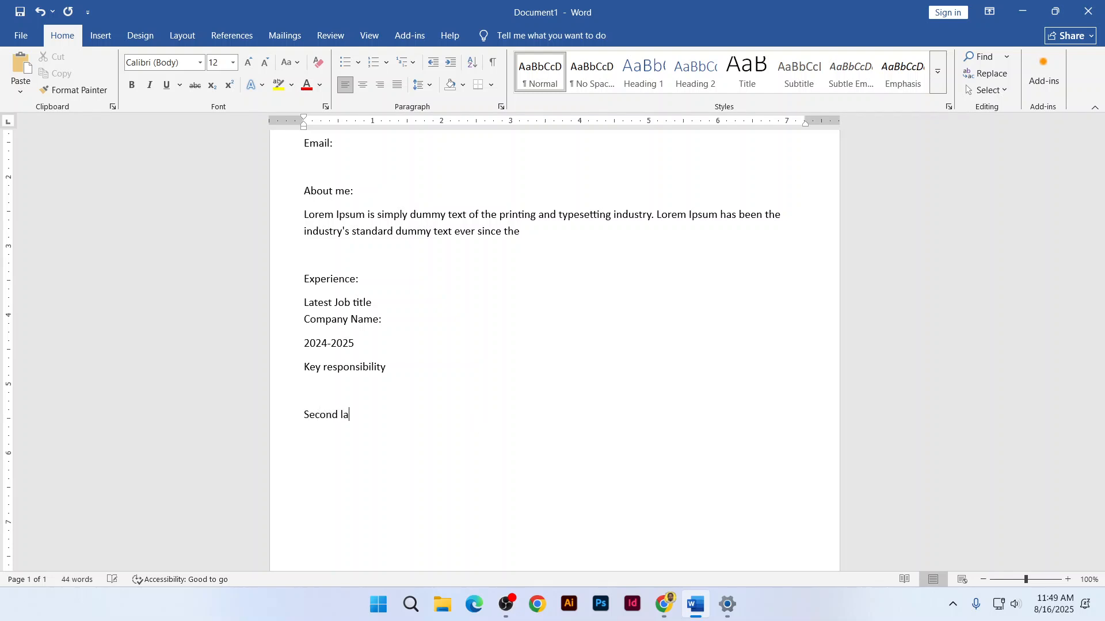
type("st job tile")
key("Return")
type("Company name")
key("shift+Return")
type("2022")
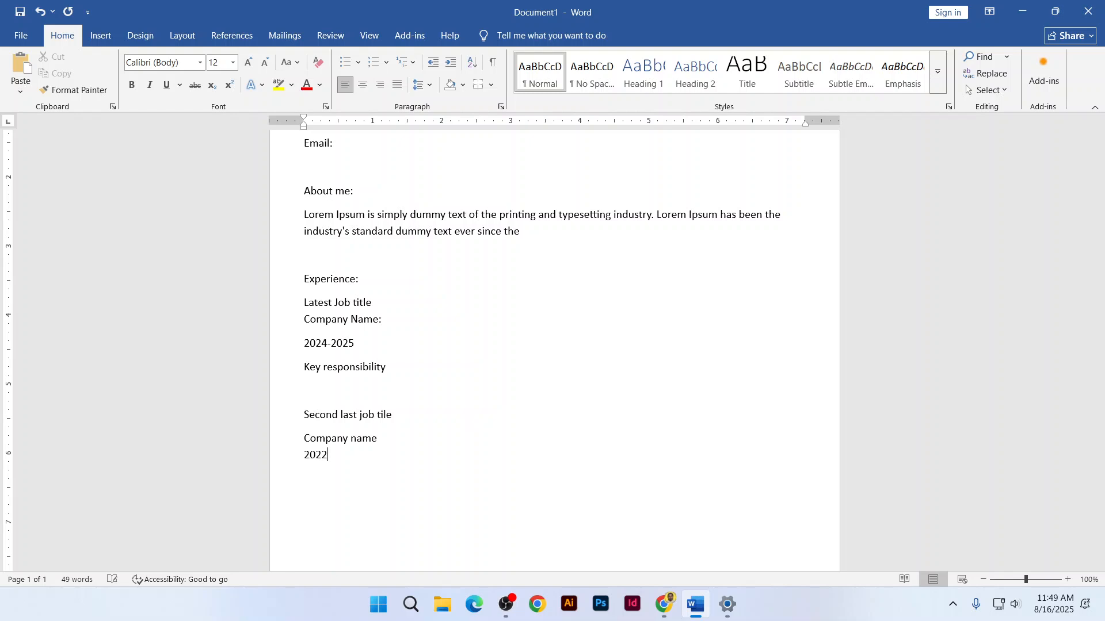
type("-2024")
key("Return")
Add Key responsibility, then the Oldest job title entry with company name, 2021-2022 and key responsibility
type("Key responsibility")
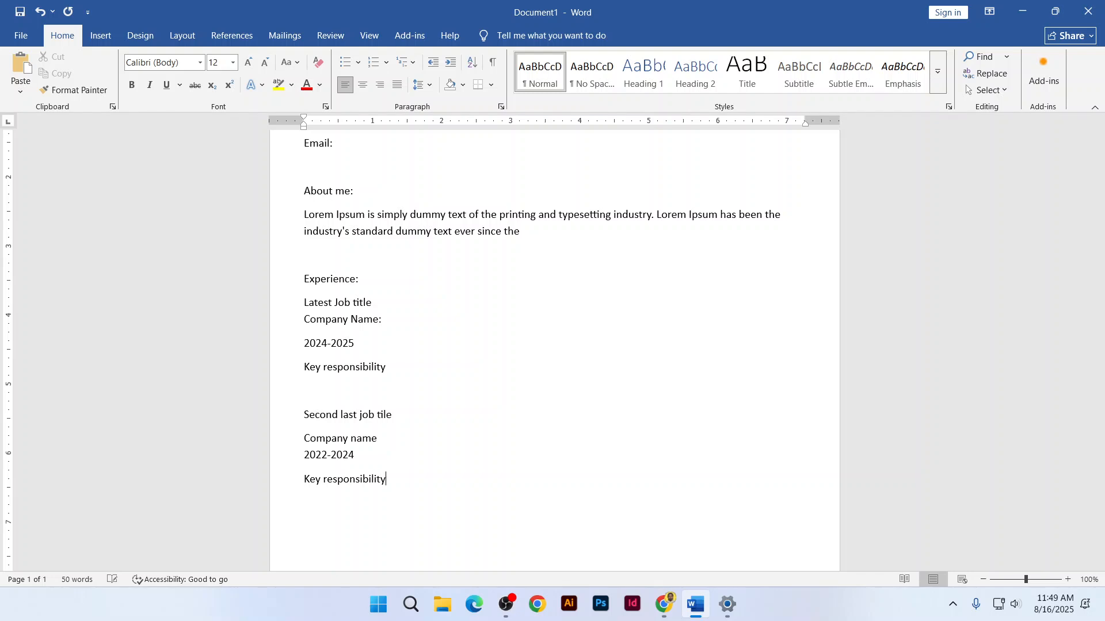
type("Oldest job titlecompany name")
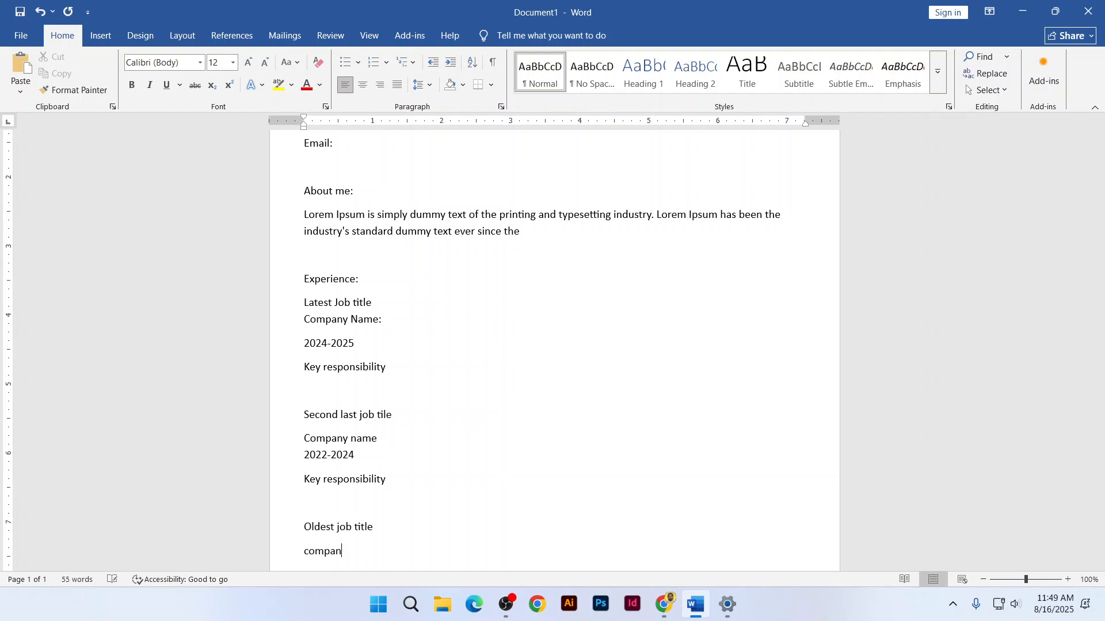
key("Return")
type("2021-2022")
key("Return")
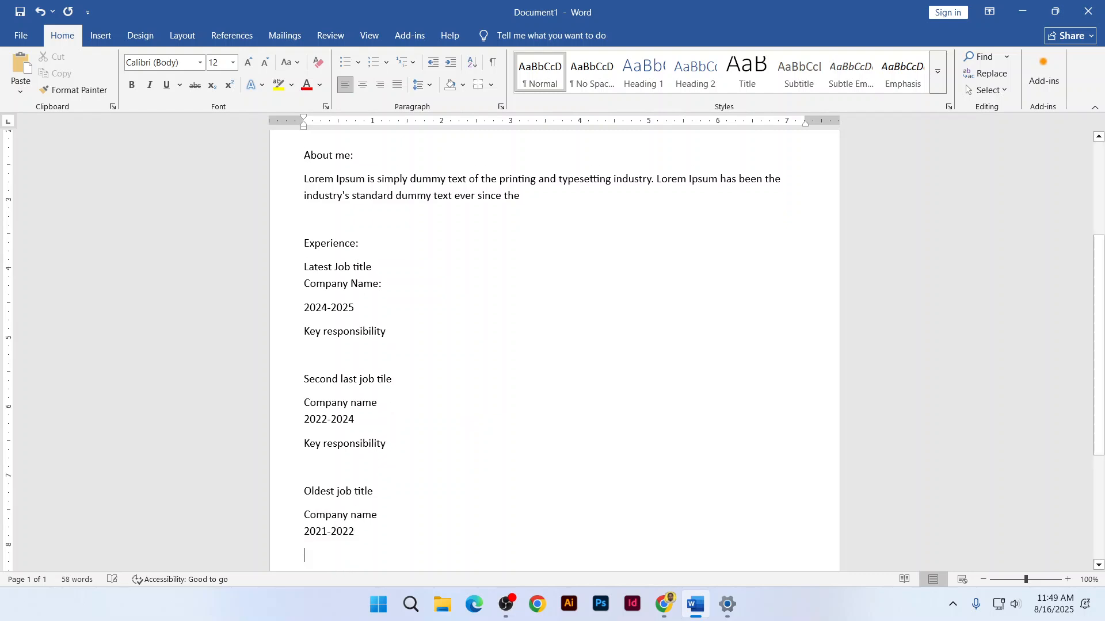
type("key resp")
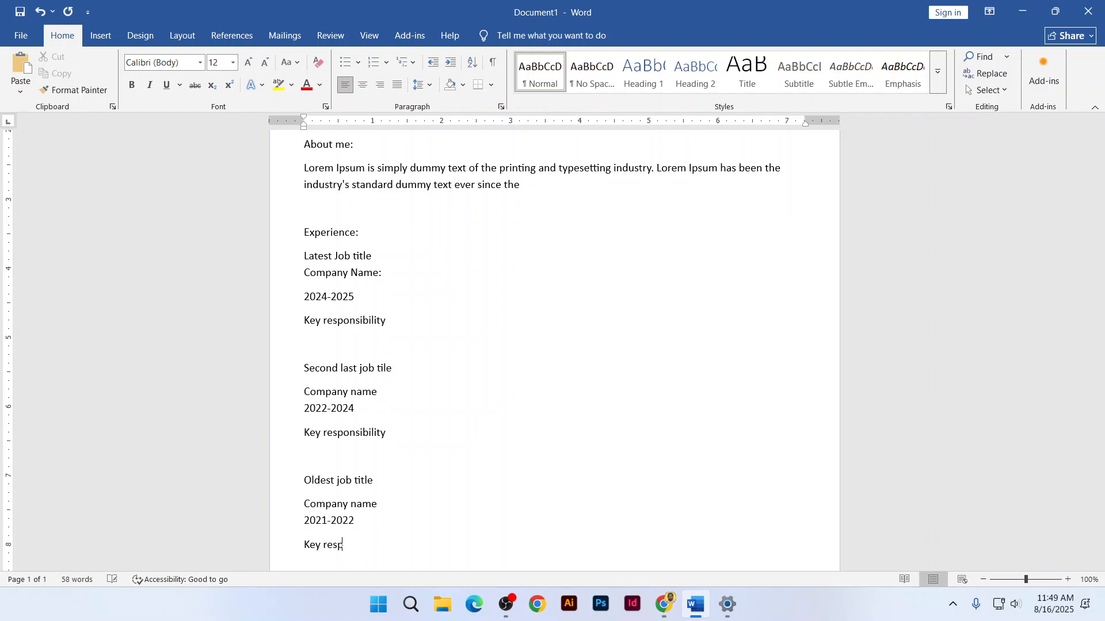
type("onsibilit")
type("y")
key("Return")
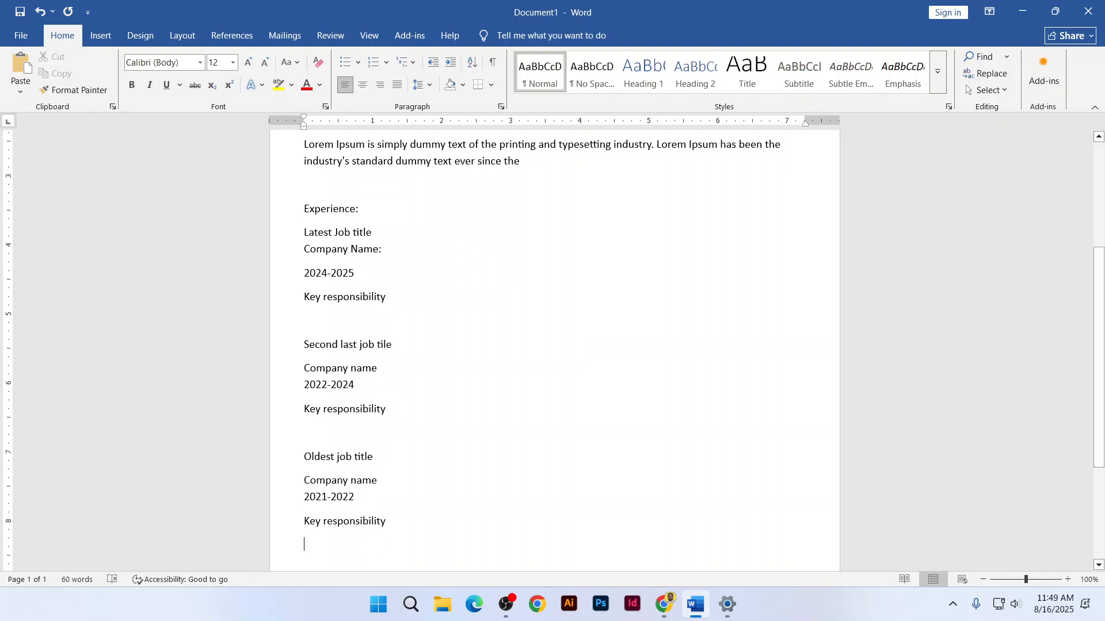
scroll(366, 311, "down", 3)
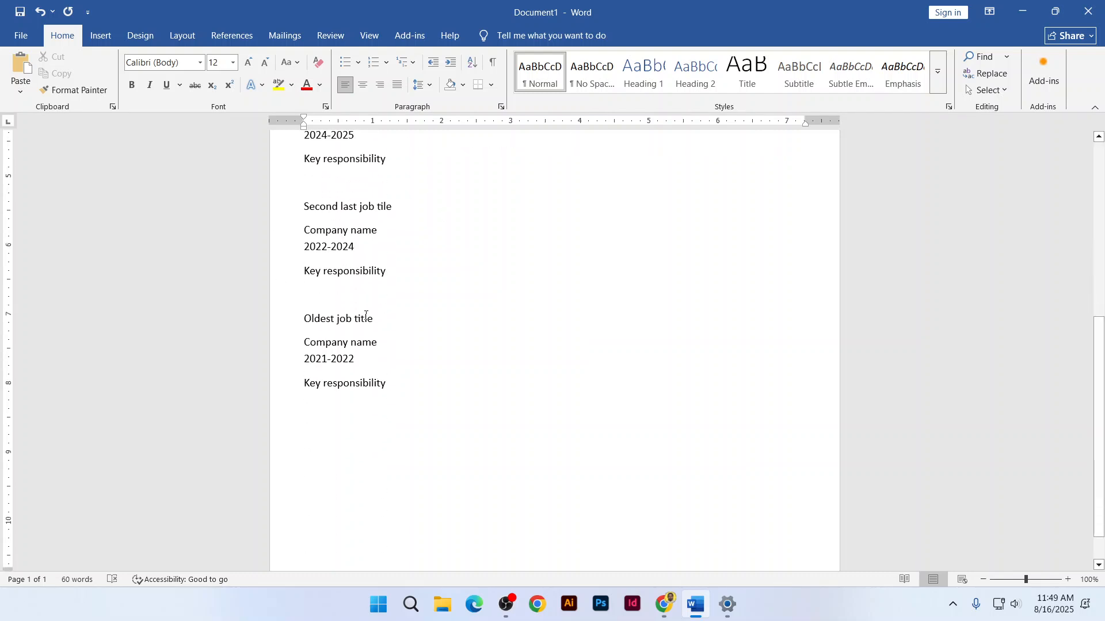
left_click(664, 604)
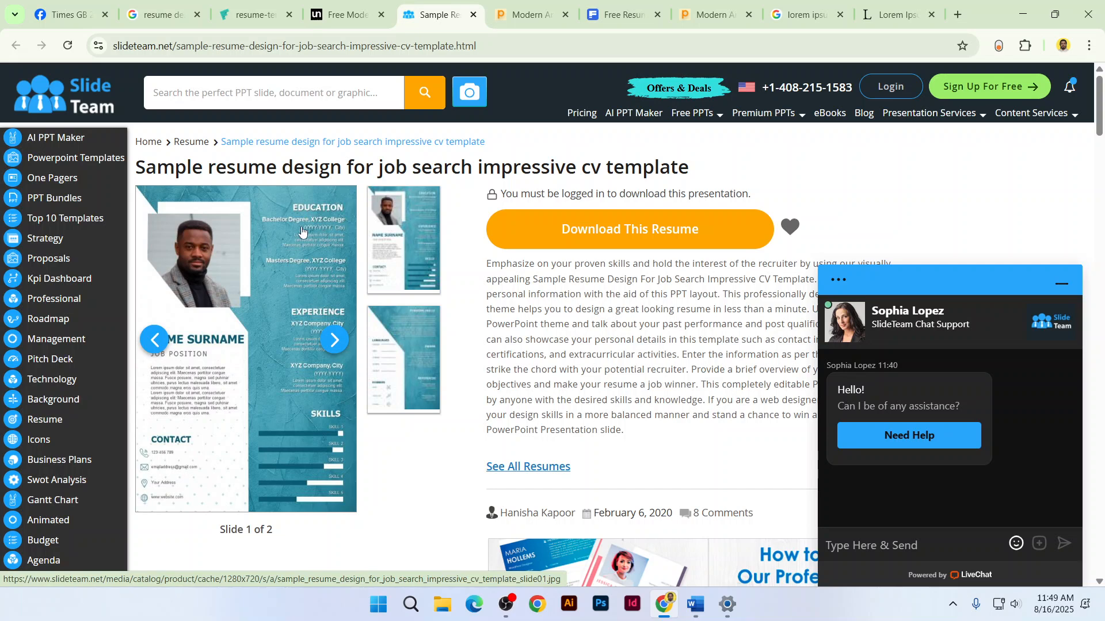
left_click(1055, 15)
Add an Education heading with Honours and Subject Name lines beneath it
key("alt+Tab")
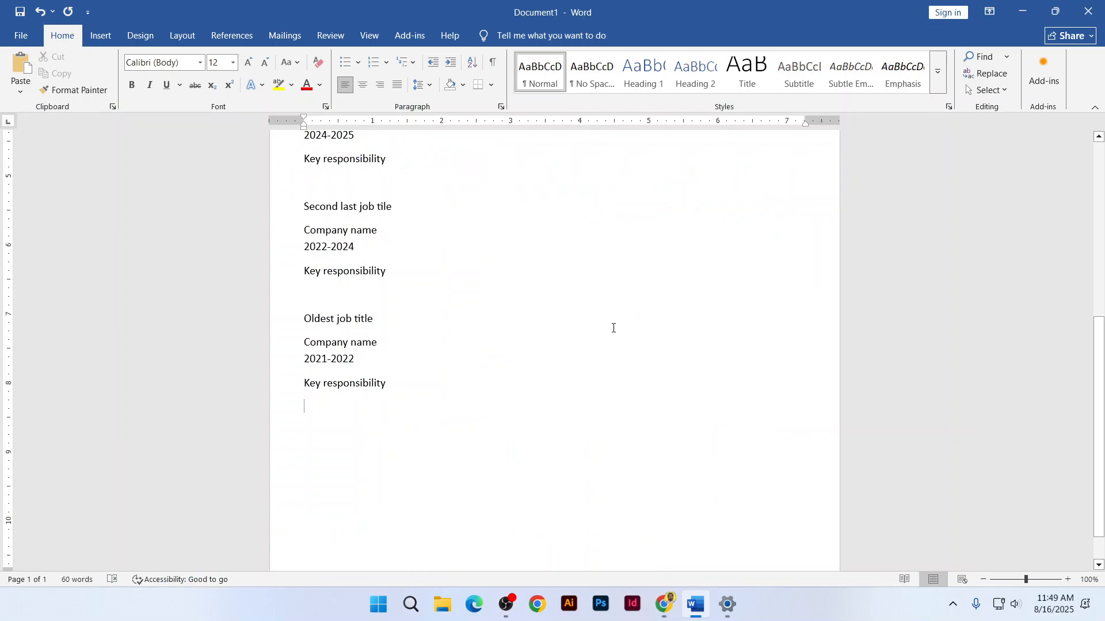
type("Educ")
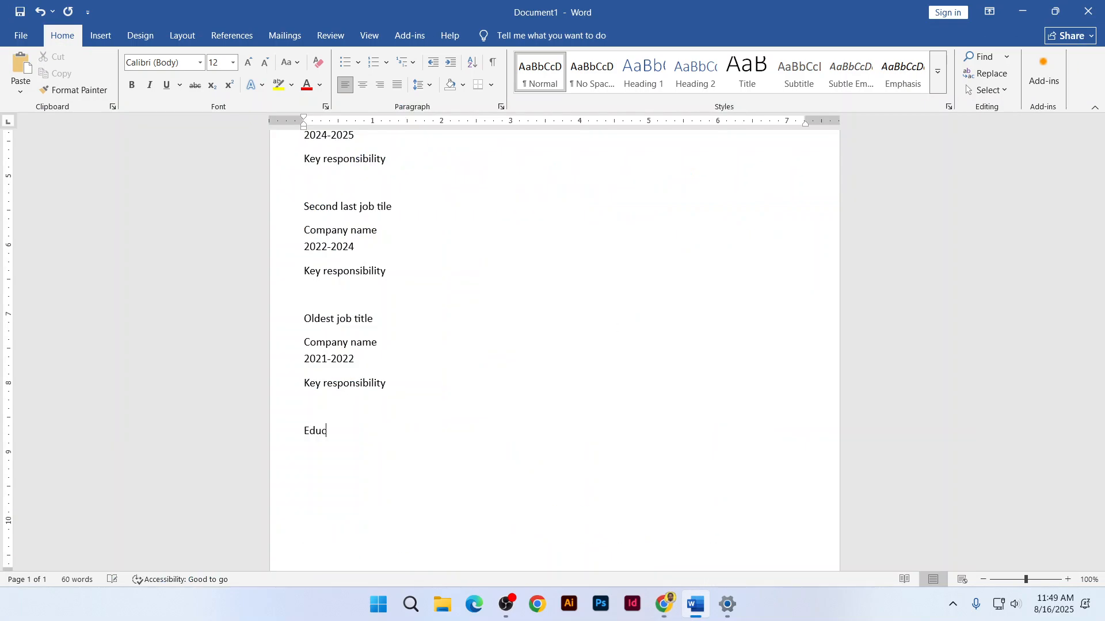
type("ation")
type("Honour")
type("s")
key("Return")
type("color")
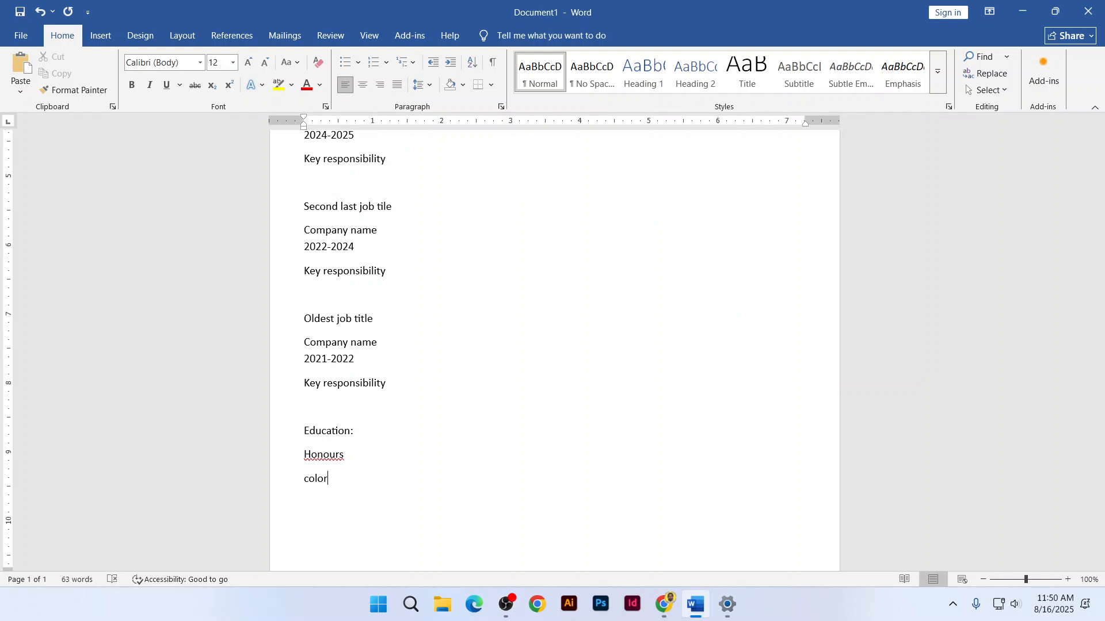
type(" colour")
key("BackSpace")
key("BackSpace")
key("BackSpace")
key("BackSpace")
key("BackSpace")
key("BackSpace")
key("BackSpace")
key("BackSpace")
key("BackSpace")
key("BackSpace")
key("BackSpace")
key("BackSpace")
key("BackSpace")
key("Return")
type("Subject Nm")
key("BackSpace")
type("ame")
Add 2020 and Description: lines under Honours, then insert a page break
key("Return")
type("20")
type("20 ")
type("Descrip")
type("tion:")
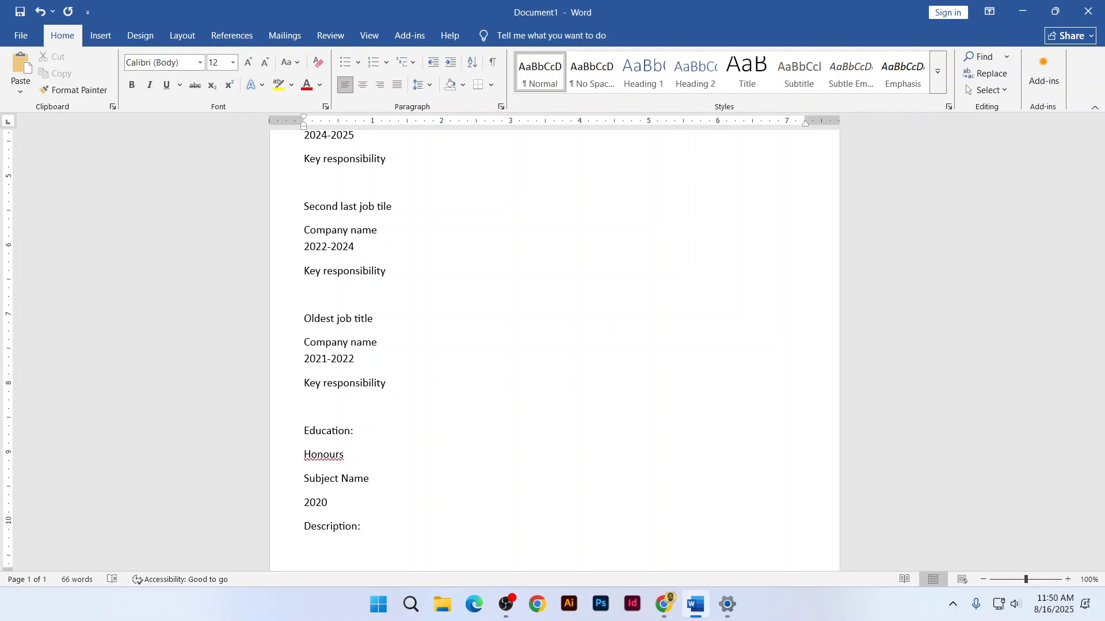
key("ctrl+Return")
scroll(607, 328, "down", 2)
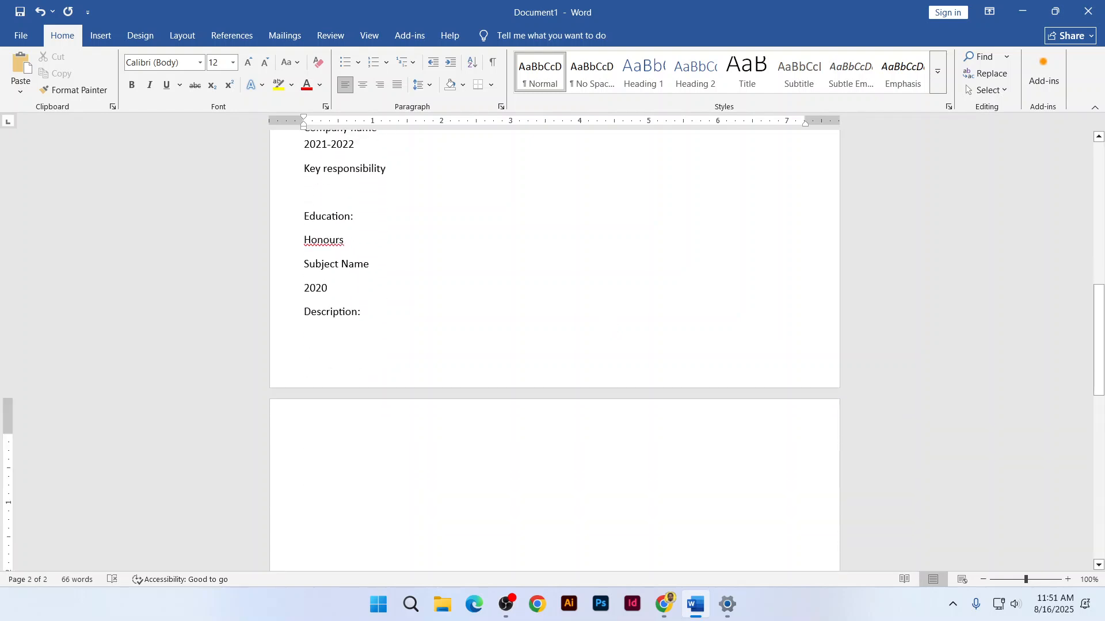
Add the HSC entry with Subject Name, 2017 and Description lines
type("HSCSubec")
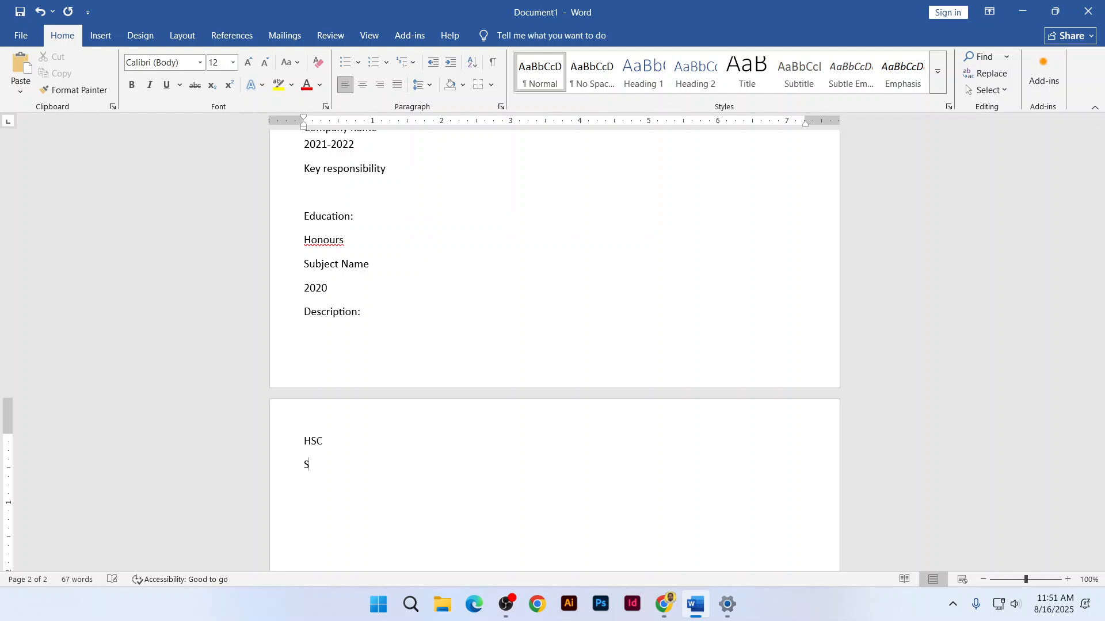
key("BackSpace")
key("BackSpace")
type("ject")
type(" Name")
type("2017")
type("Descr")
type("iption  ")
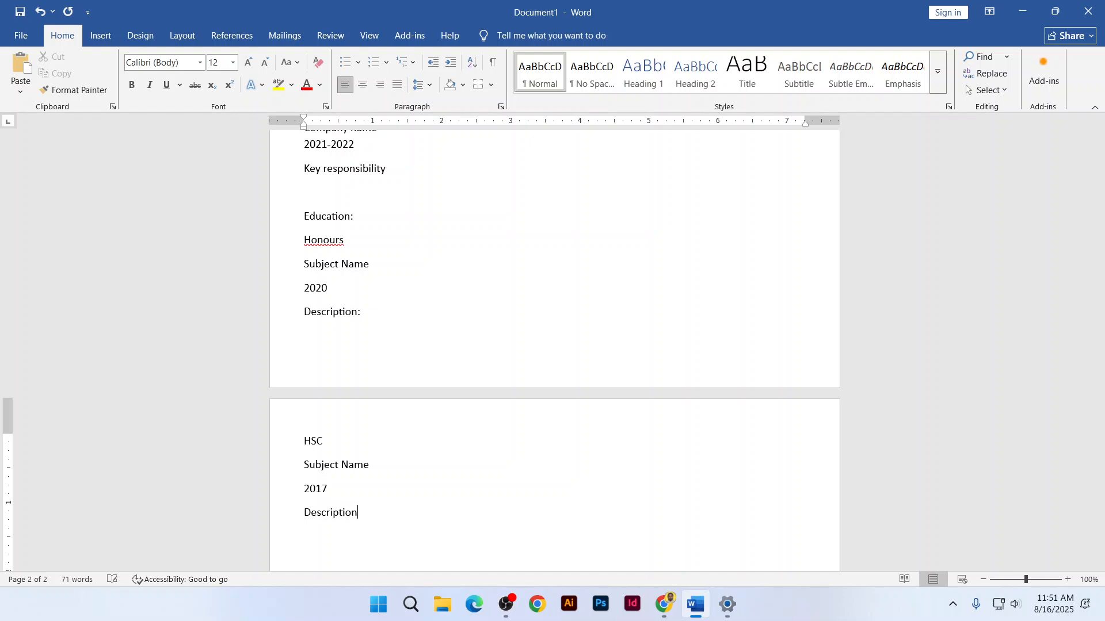
type("SSC-")
Add the SSC entry with Subject Name, 2015 and Description lines
key("Return")
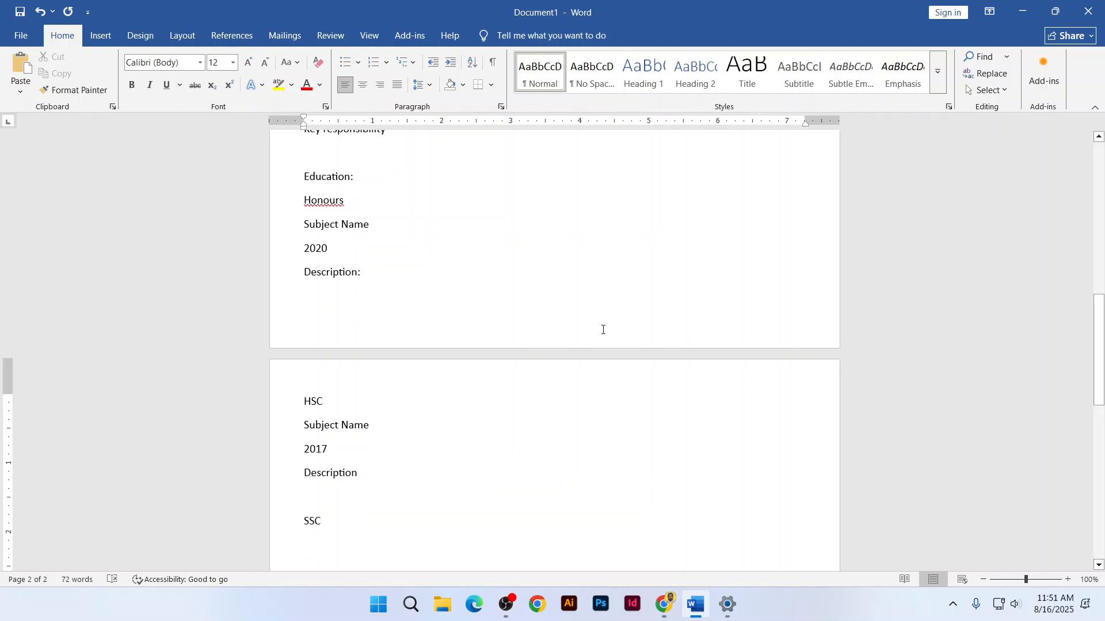
type("Subjec")
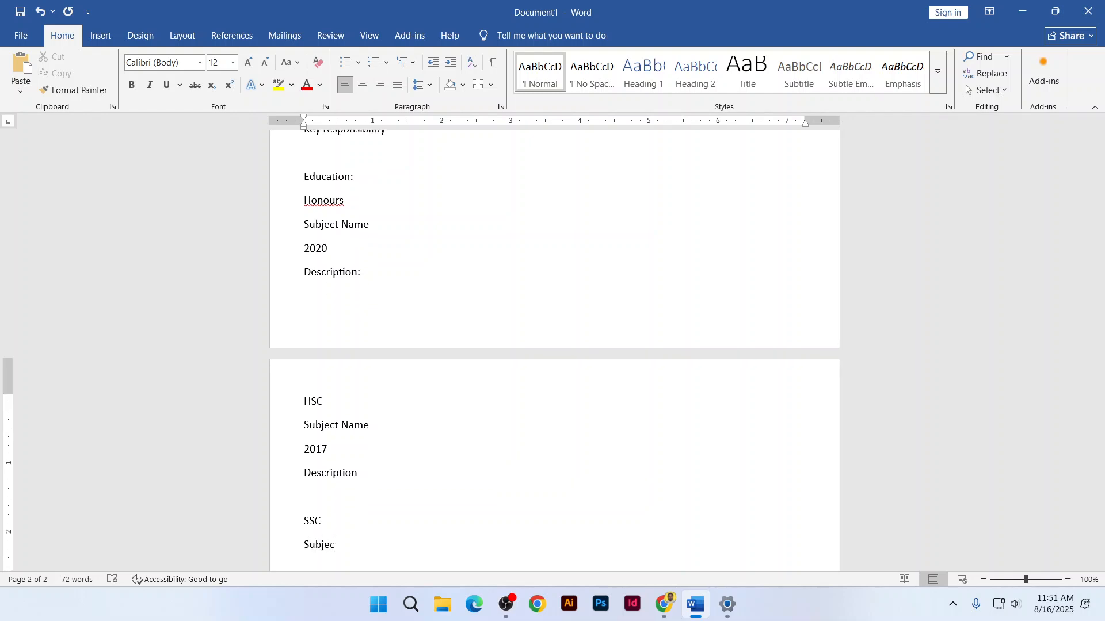
type("t Name")
key("Return")
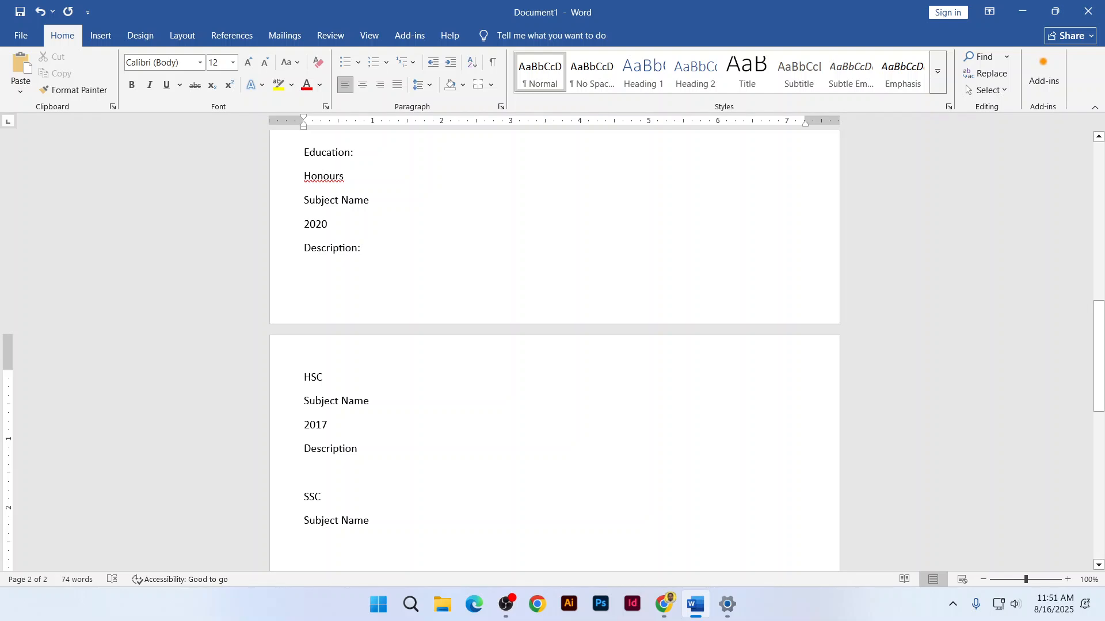
type("2015")
key("Return")
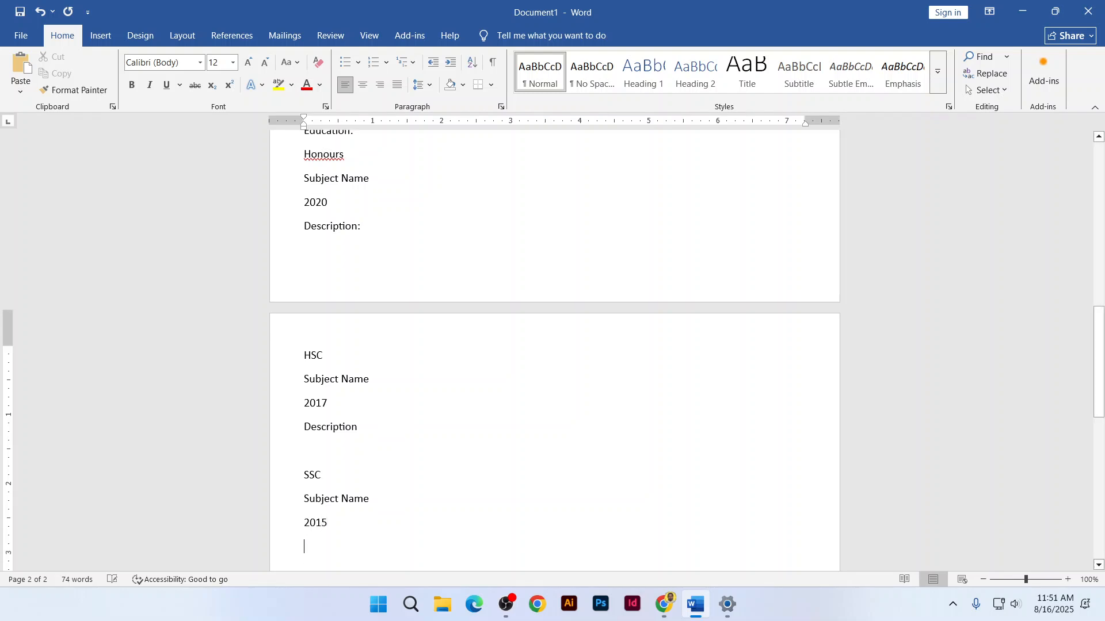
type("Desc")
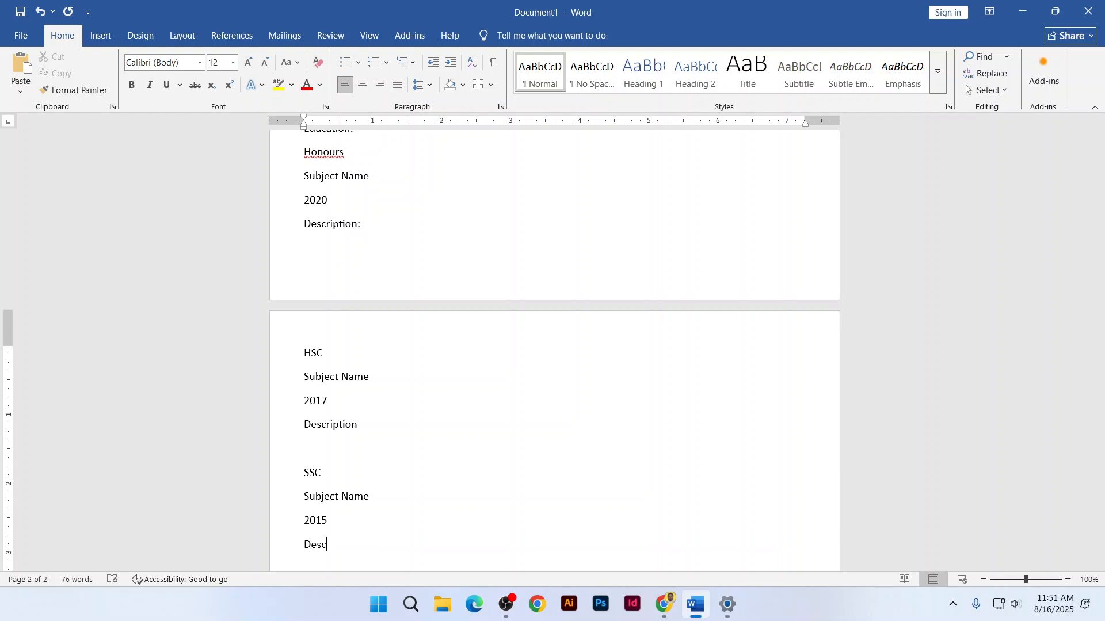
type("ription")
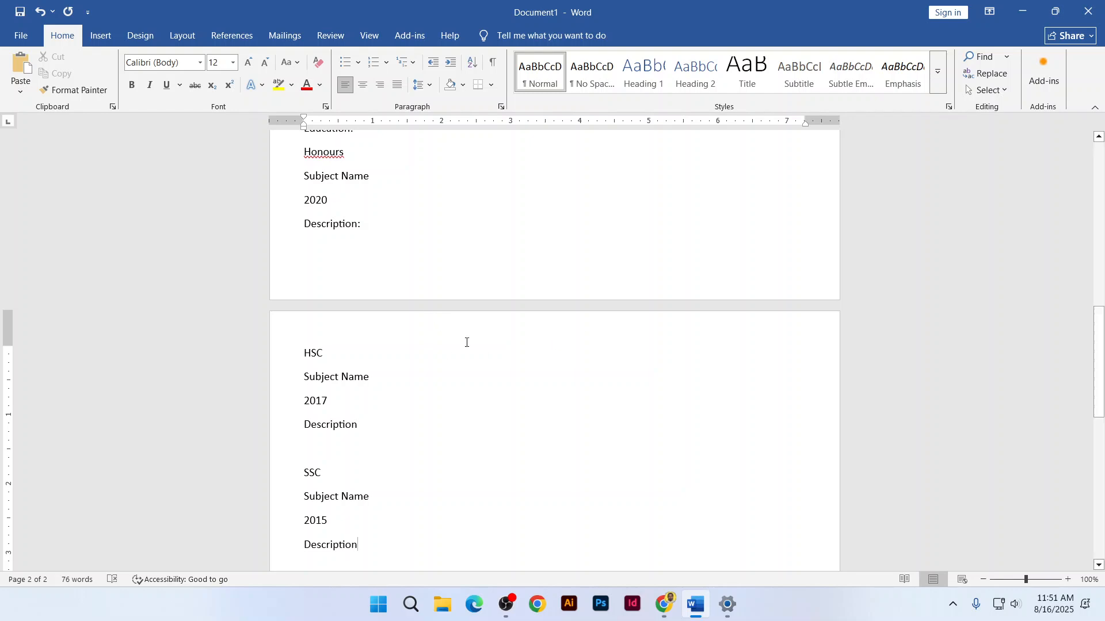
Add an empty line after the SSC Description line at the end of page 2
scroll(311, 288, "up", 1)
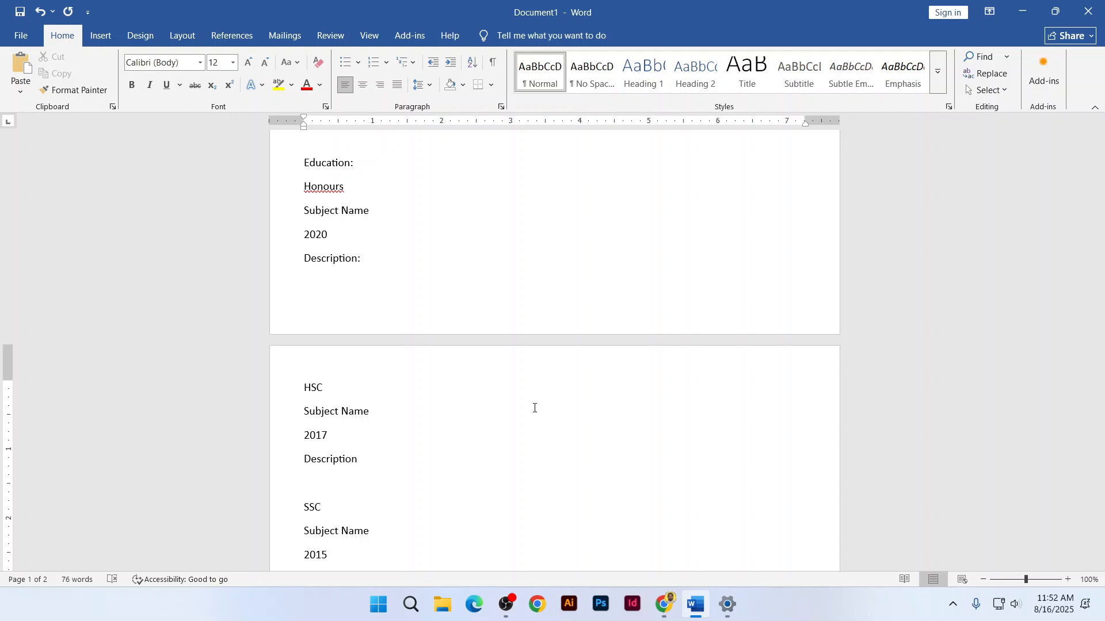
scroll(535, 408, "down", 4)
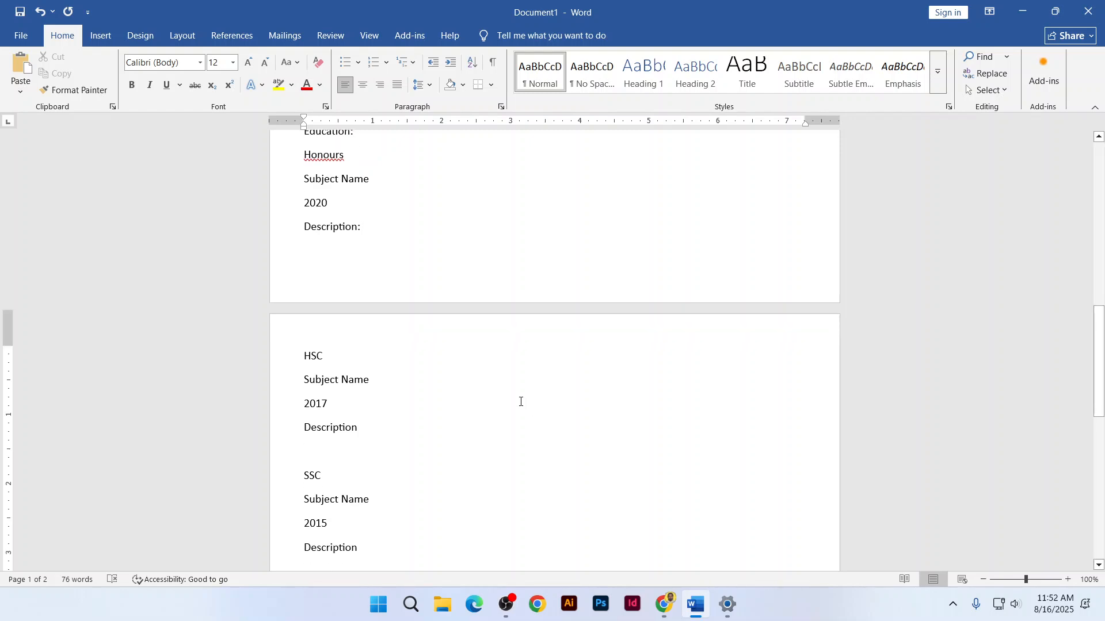
scroll(521, 402, "down", 4)
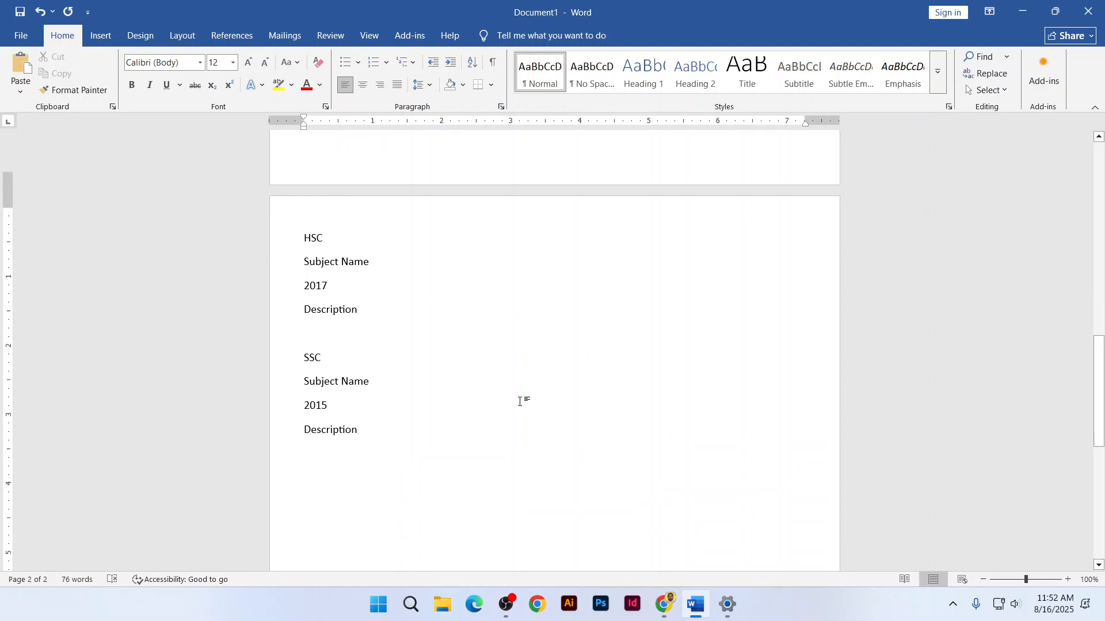
key("Return")
key("Return")
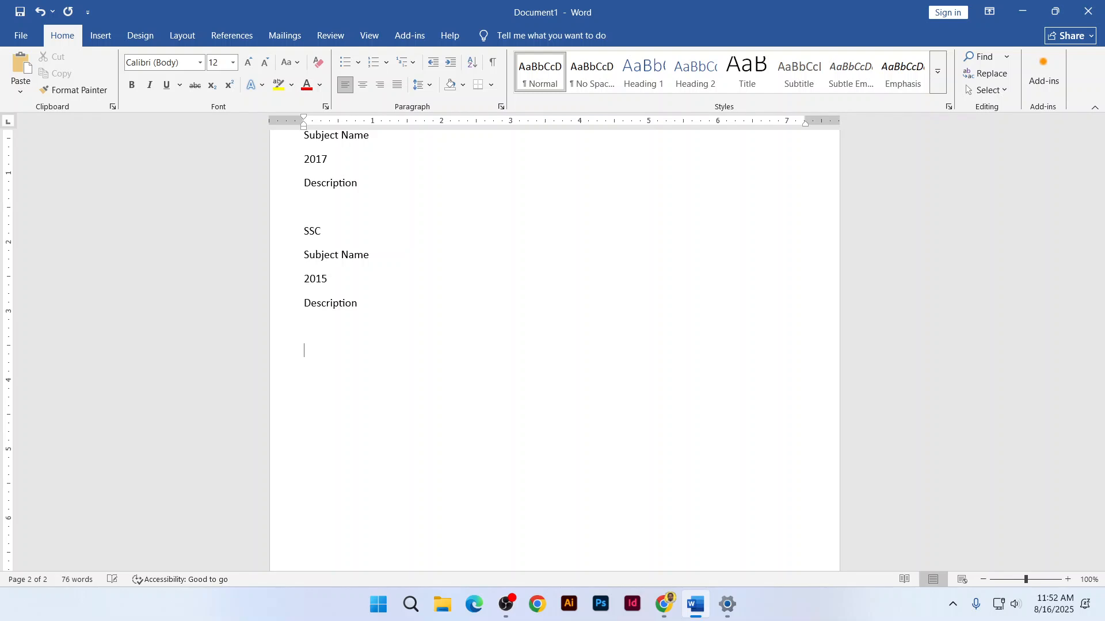
Add a Skill: list (Brand identity design, Logo design, Screen and print design) and a Reference: heading
type("Skill:")
key("Return")
type("Brand indentity")
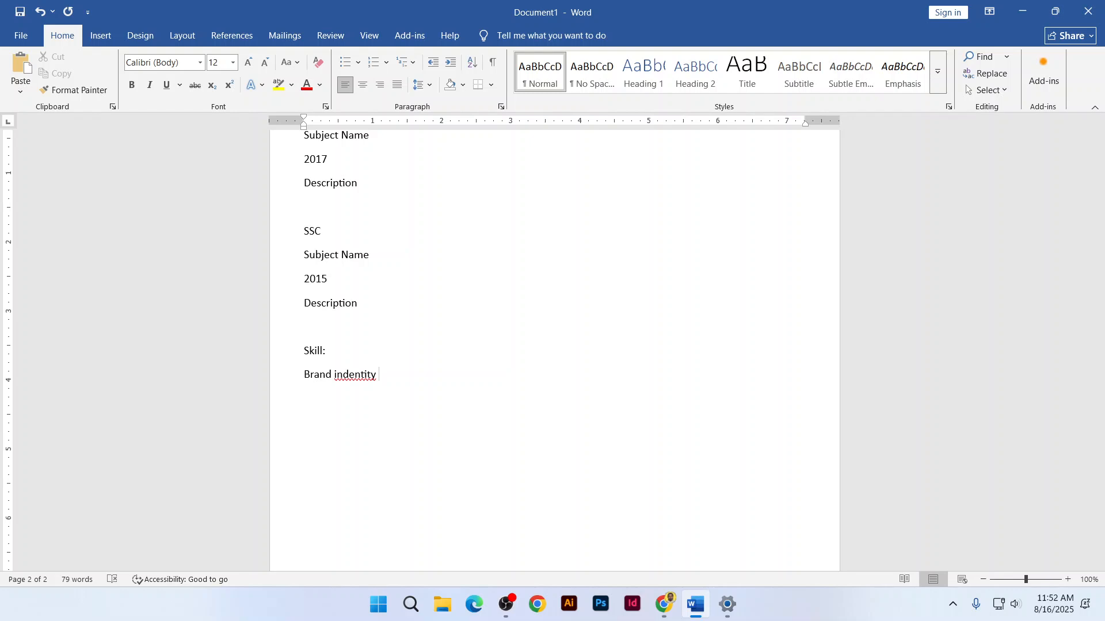
right_click(343, 375)
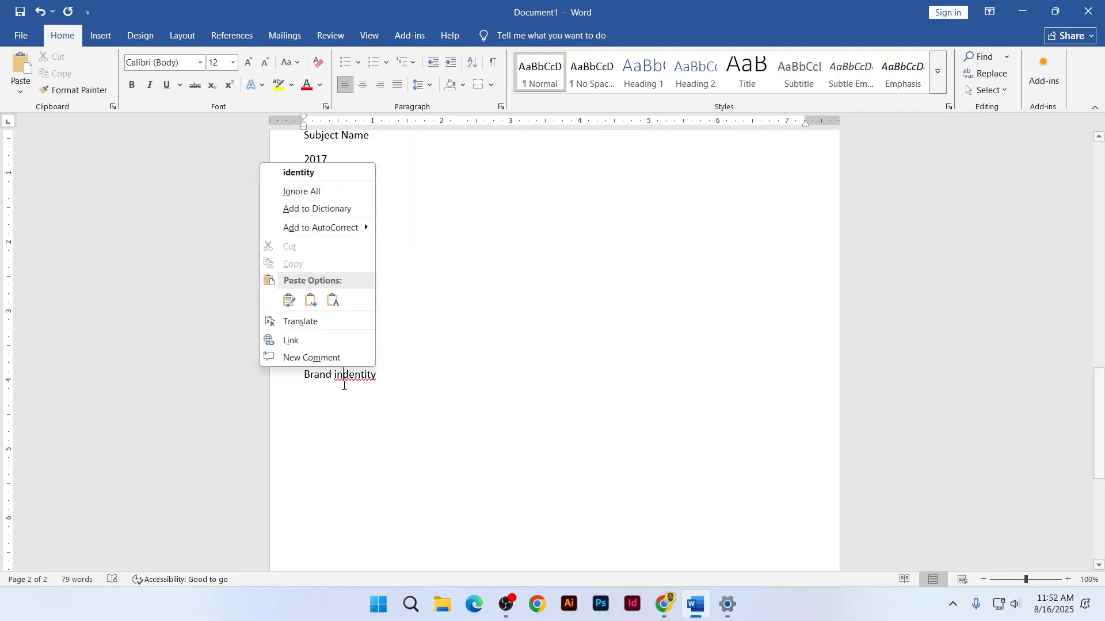
left_click(317, 173)
type("design")
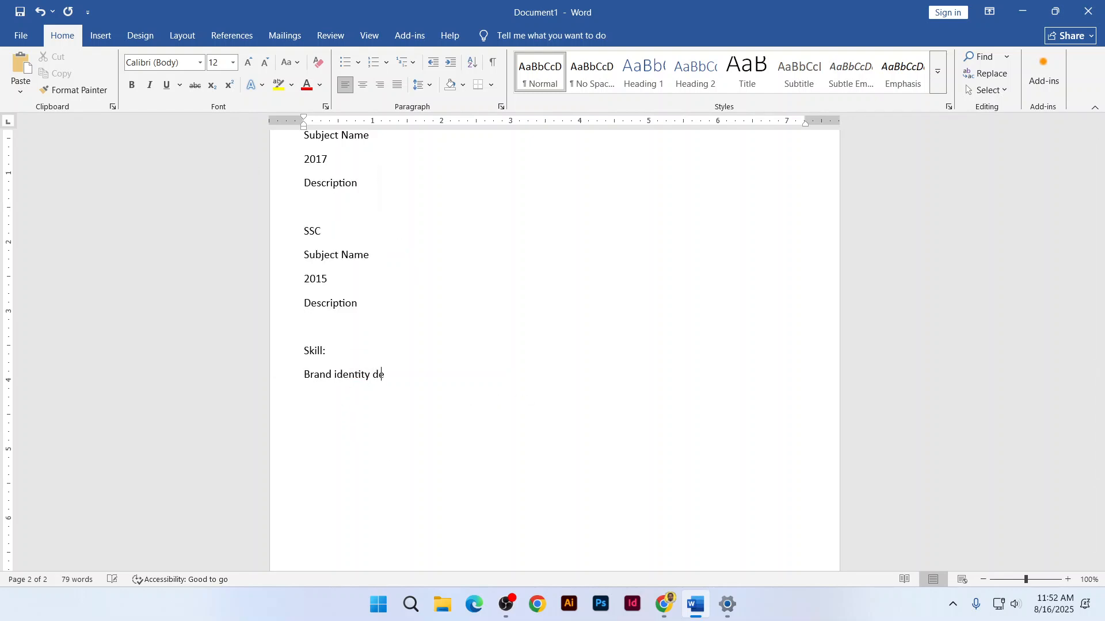
type("design")
key("Return")
type("screen and prin")
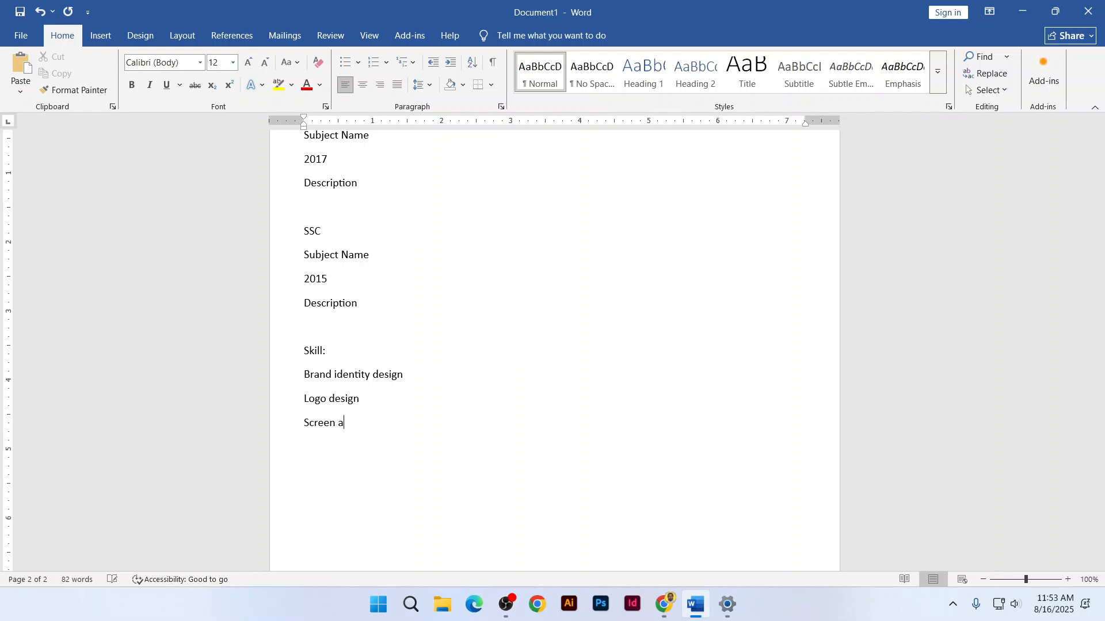
type("t design")
key("Return")
type("reference")
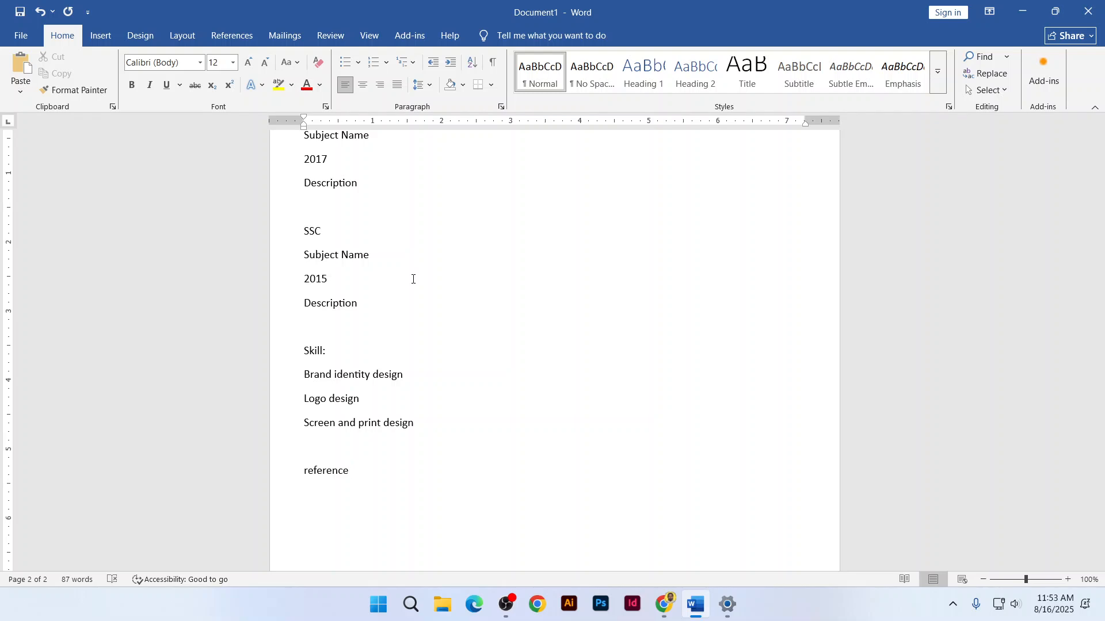
type(":")
key("Return")
List Person-1 with Company name and contact lines, followed by a blank line
type("person-1")
key("Return")
type("company ")
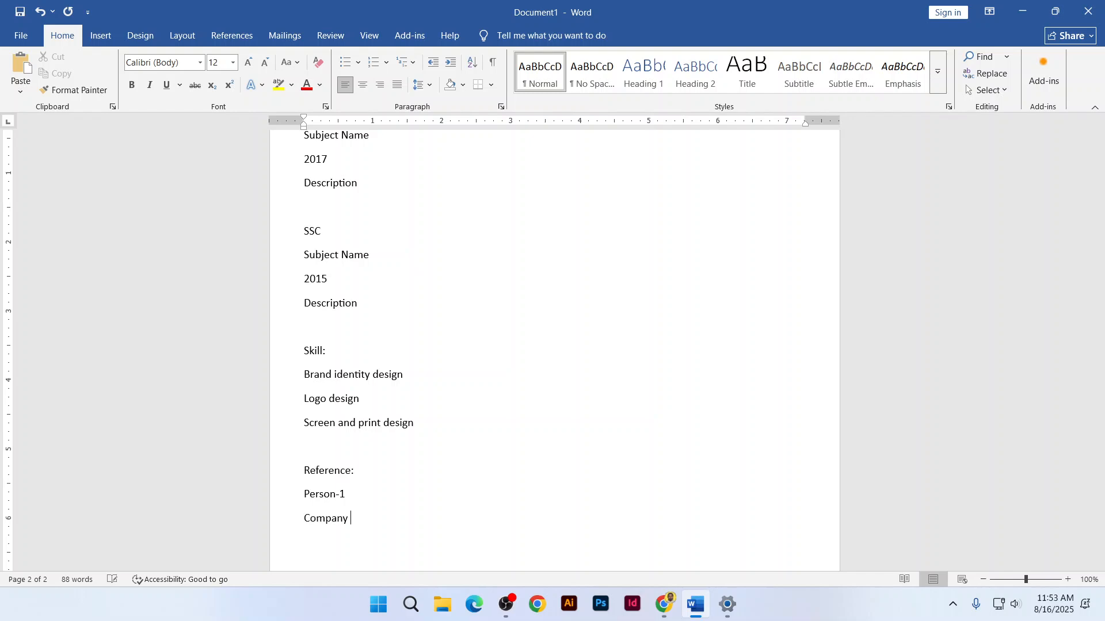
type("naem")
key("BackSpace")
key("BackSpace")
type("me")
key("Return")
type("contact")
key("Return")
key("Return")
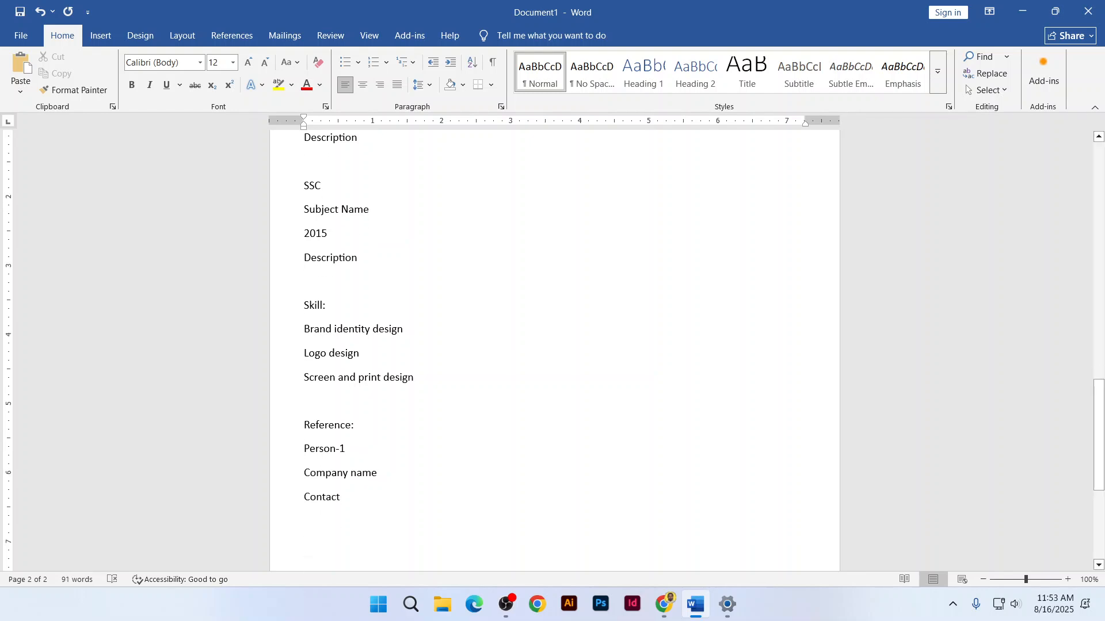
List Person-2 with Company name and contact lines
type("person-")
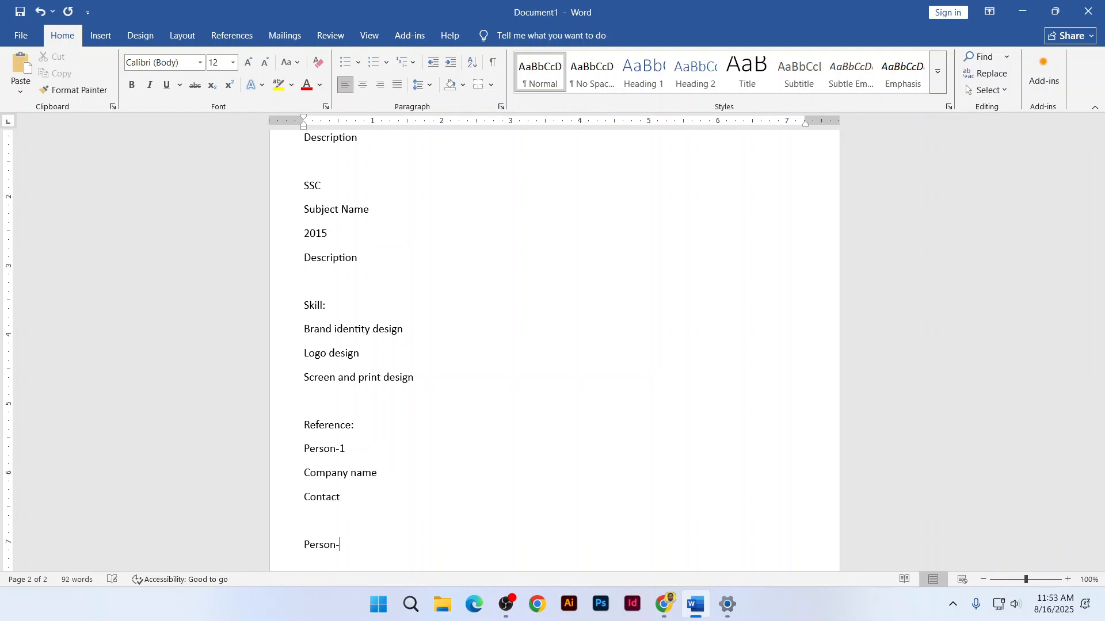
type("2")
key("Return")
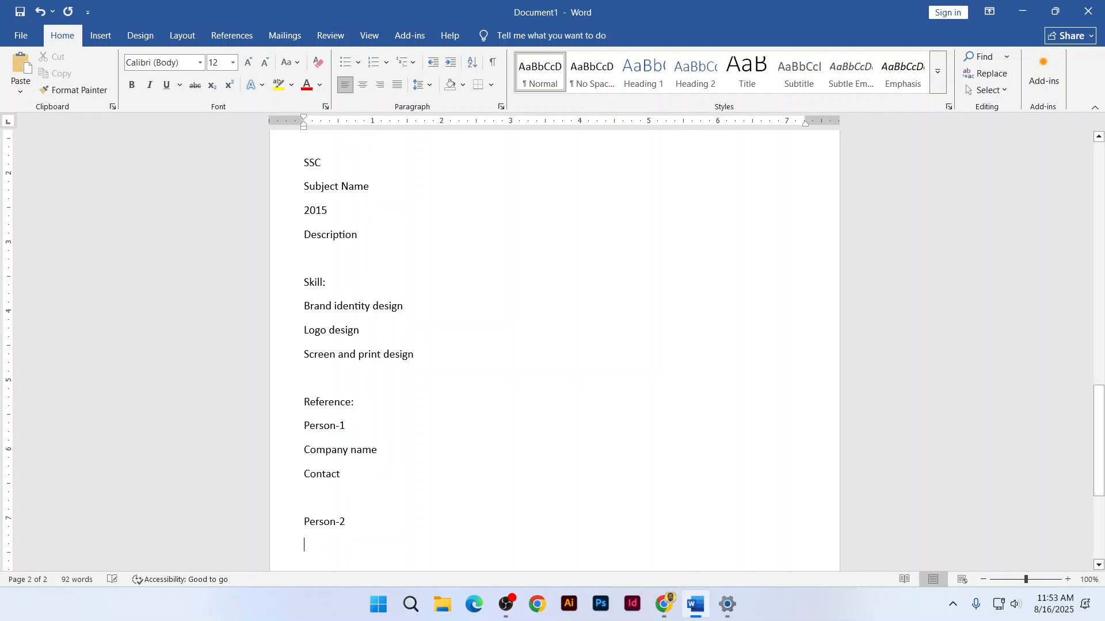
type("company name")
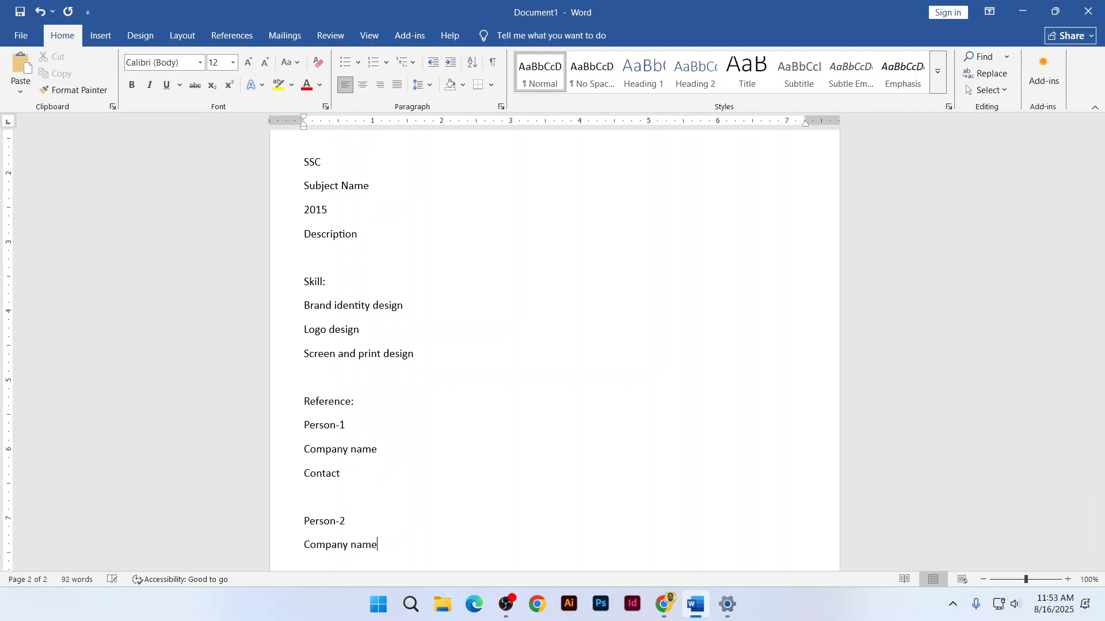
key("Return")
type("contact")
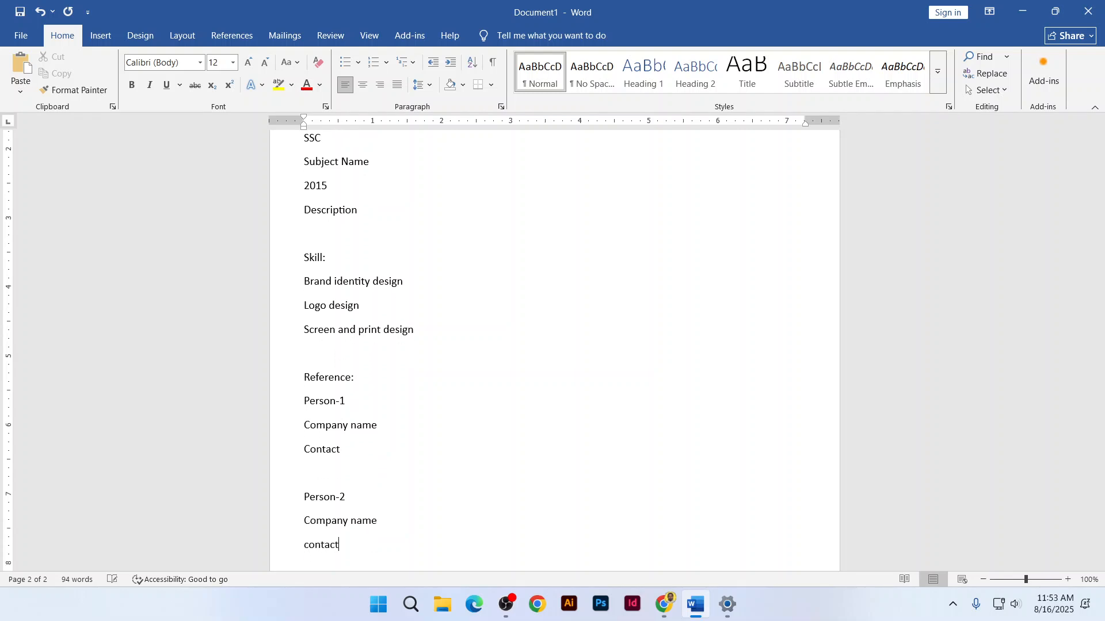
Below the second reference, add a Language heading and begin listing English
scroll(409, 282, "up", 8)
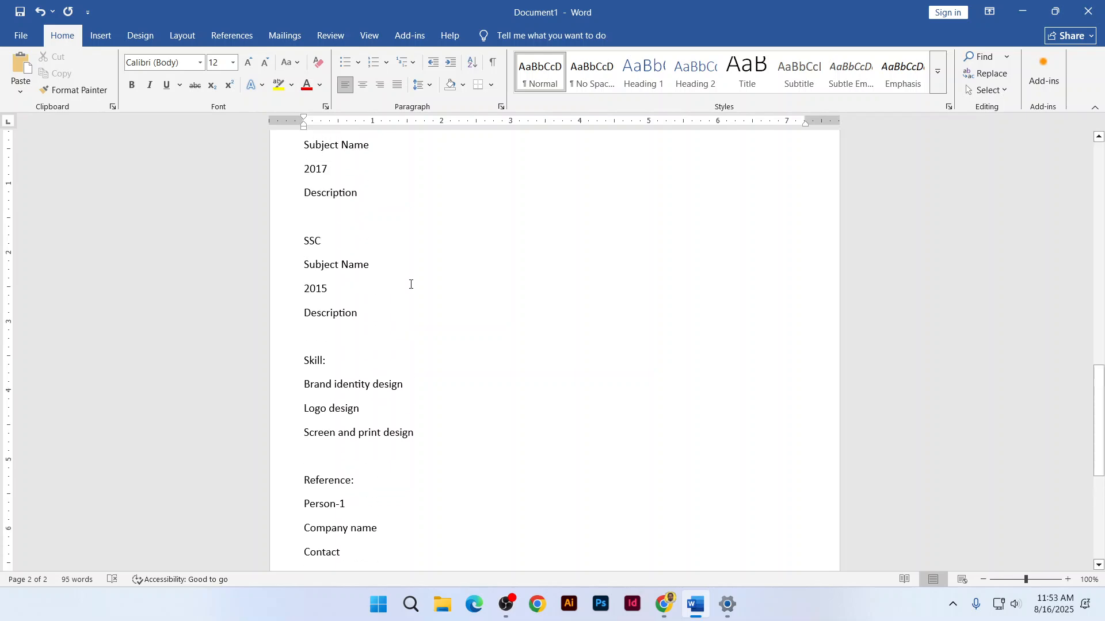
scroll(409, 280, "up", 10)
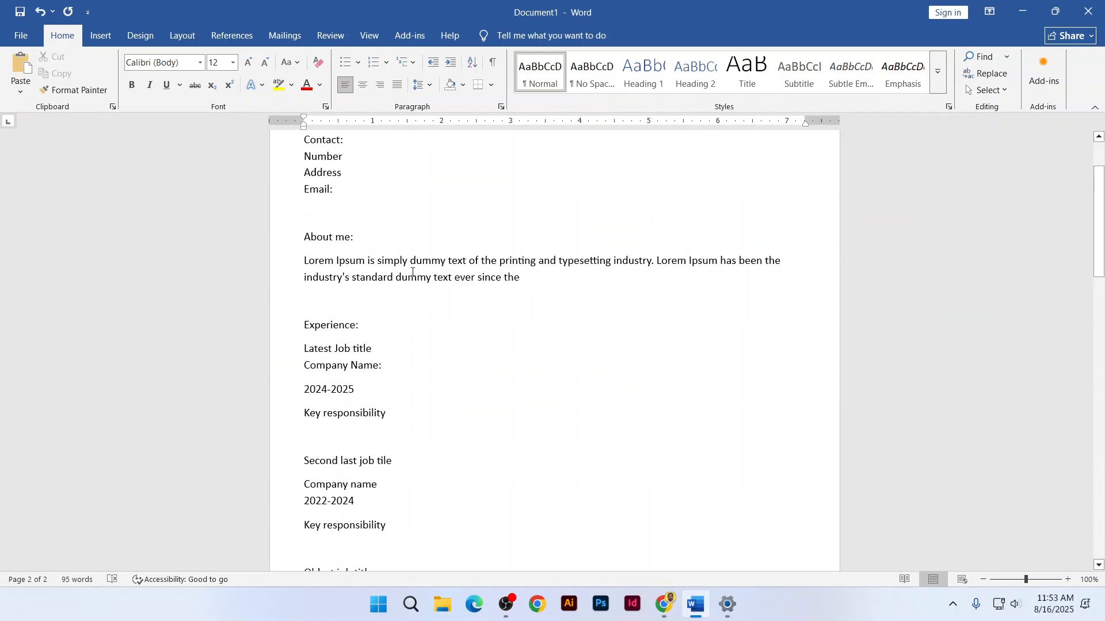
scroll(413, 278, "down", 18)
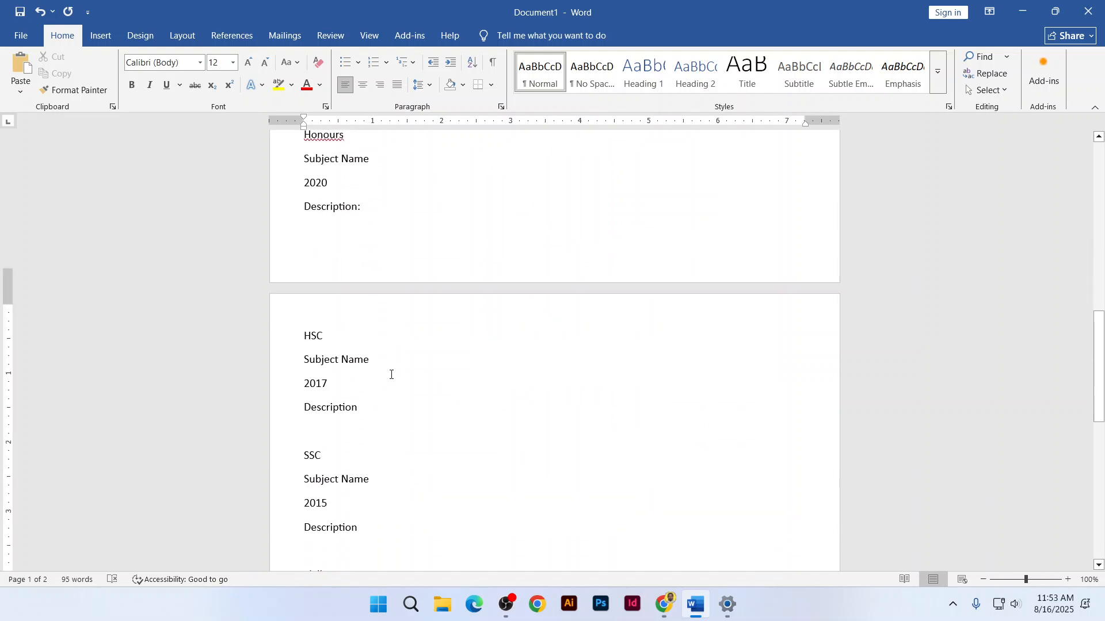
key("Return")
key("Return")
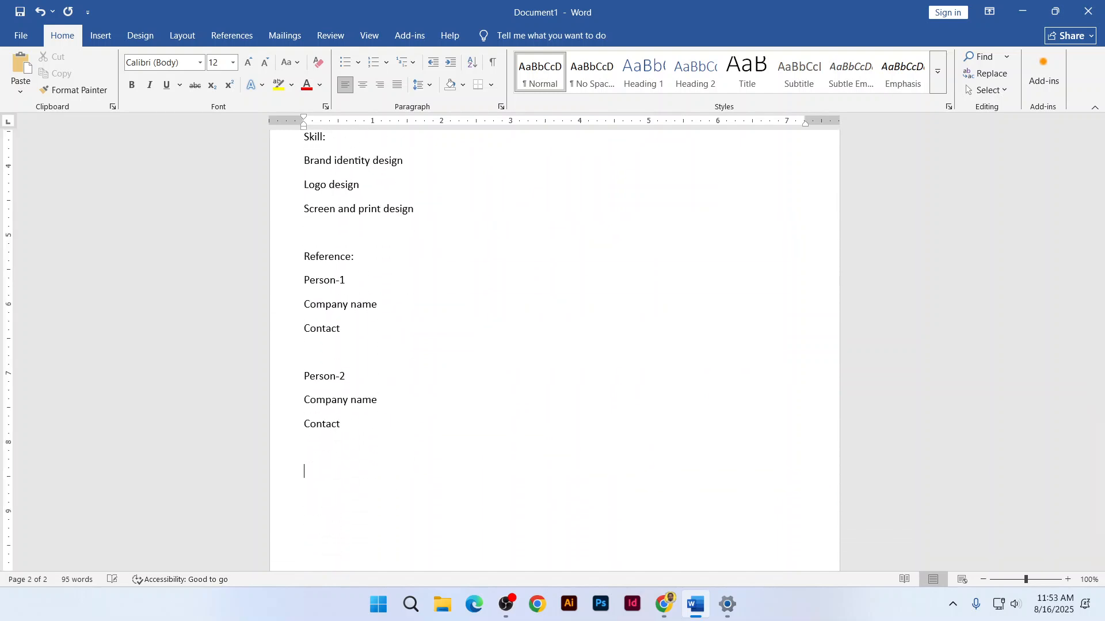
type("langu")
type("age ")
type("englis")
key("BackSpace")
key("BackSpace")
Type English, Japanies and Korean on separate lines under Language
type("ish")
key("Return")
type("japanies")
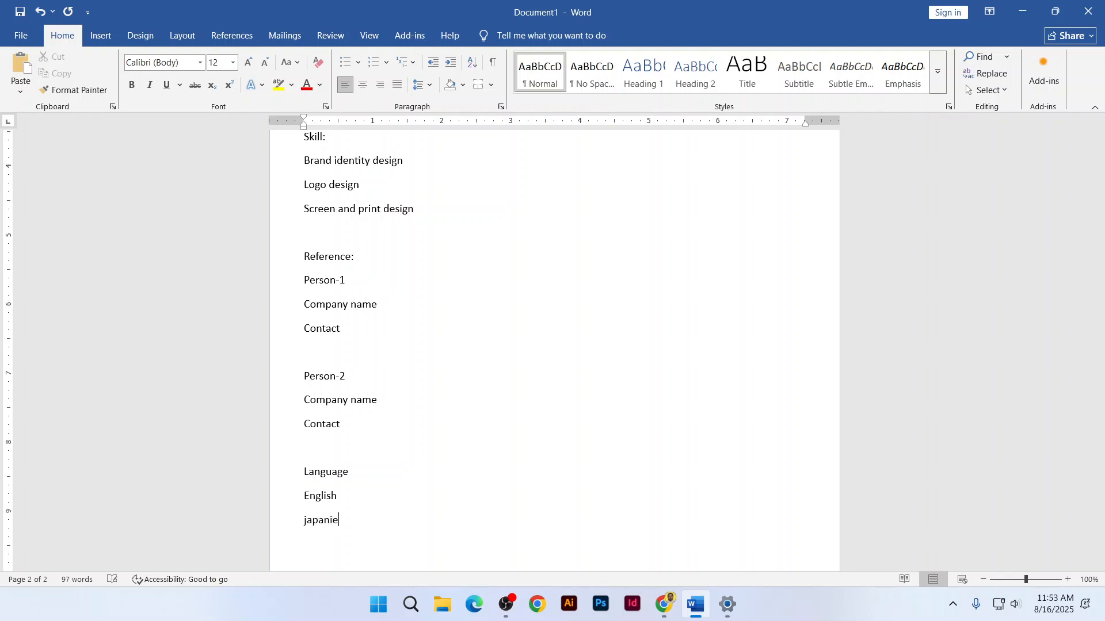
key("Return")
type("koren")
key("BackSpace")
type("an")
key("Return")
Correct the misspelled 'Japanies' to 'Japanese' using the spelling suggestion
right_click(318, 521)
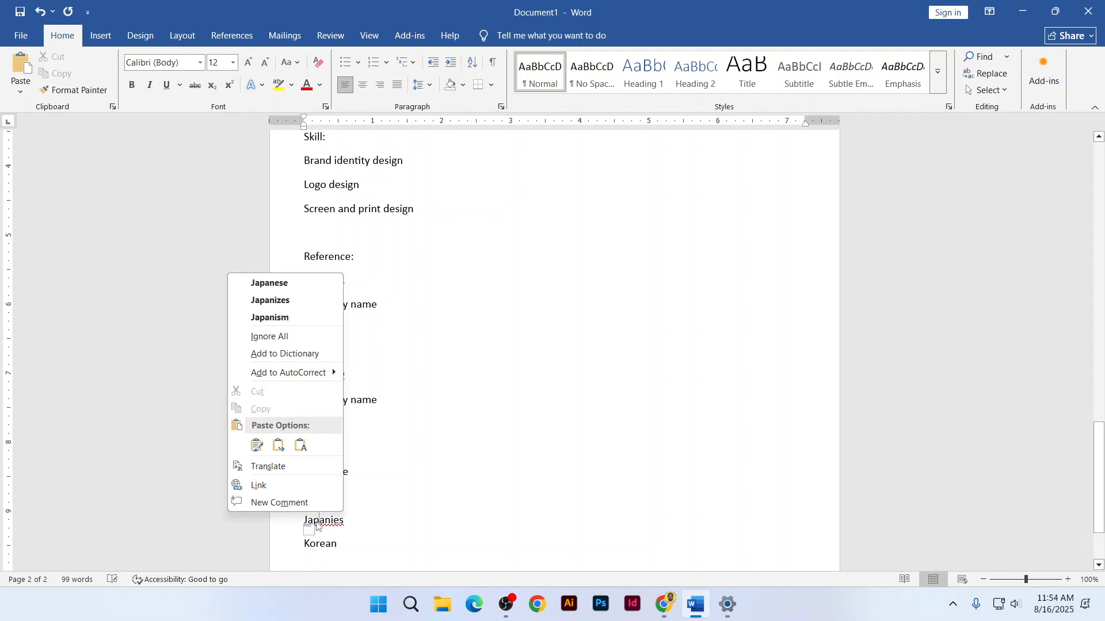
left_click(288, 282)
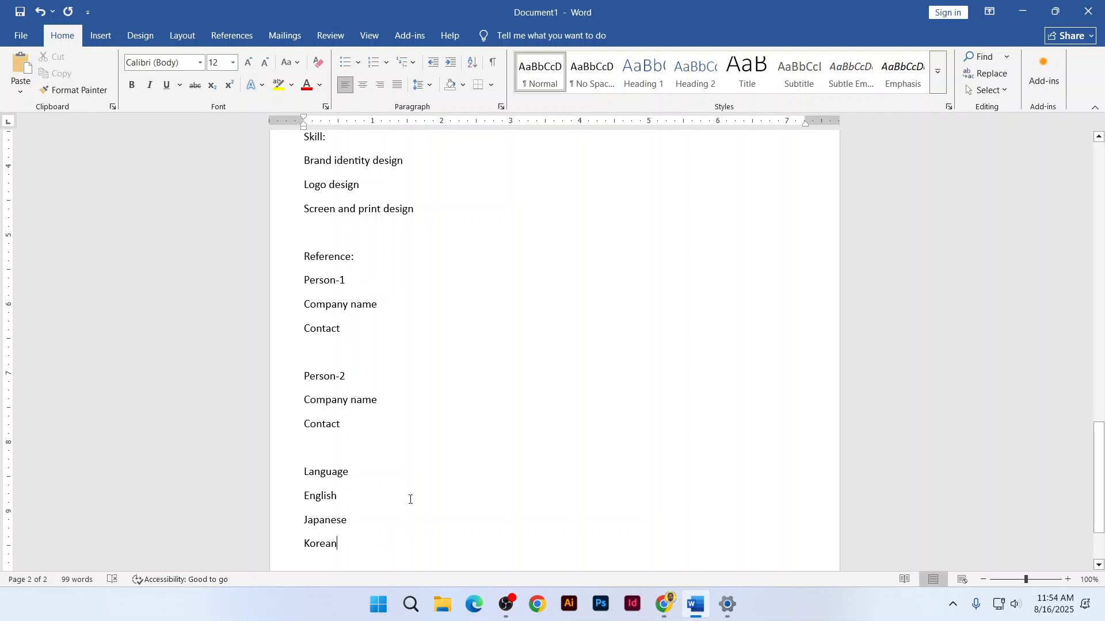
scroll(404, 497, "up", 1)
scroll(404, 498, "up", 14)
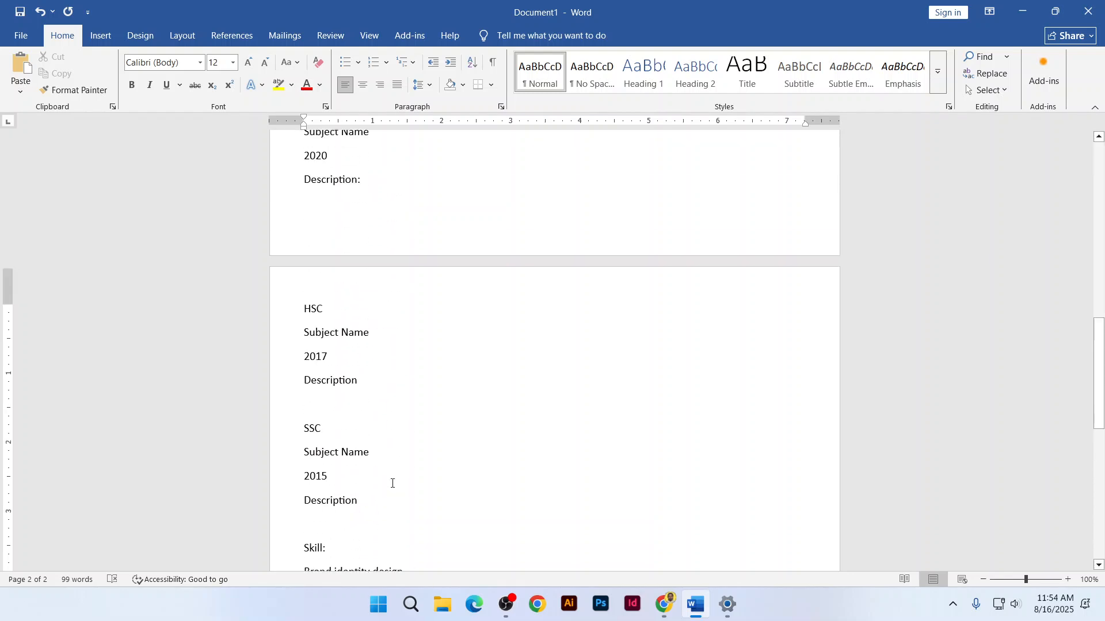
scroll(393, 484, "up", 5)
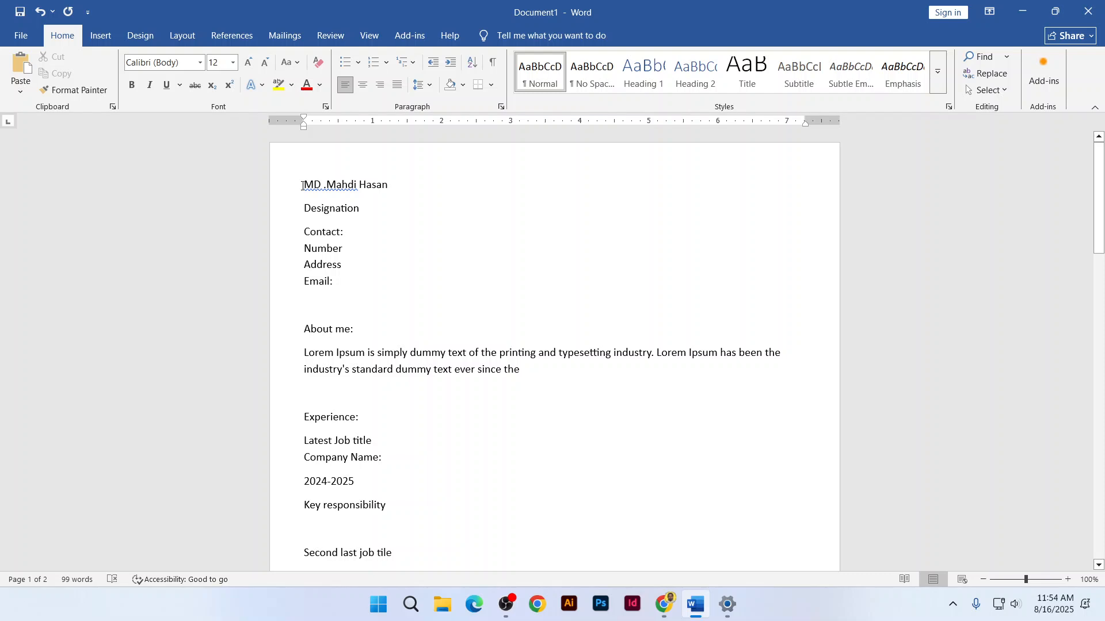
Select the name heading and grow it to 18 pt, then shrink it back to 14 pt
left_click_drag(302, 186, 381, 186)
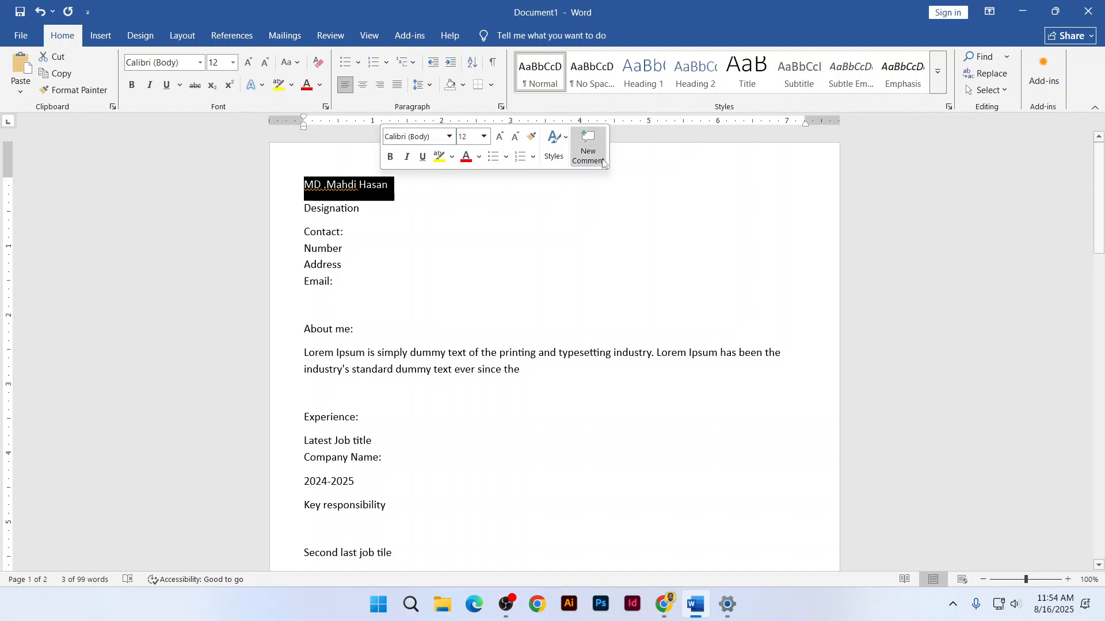
left_click(395, 194)
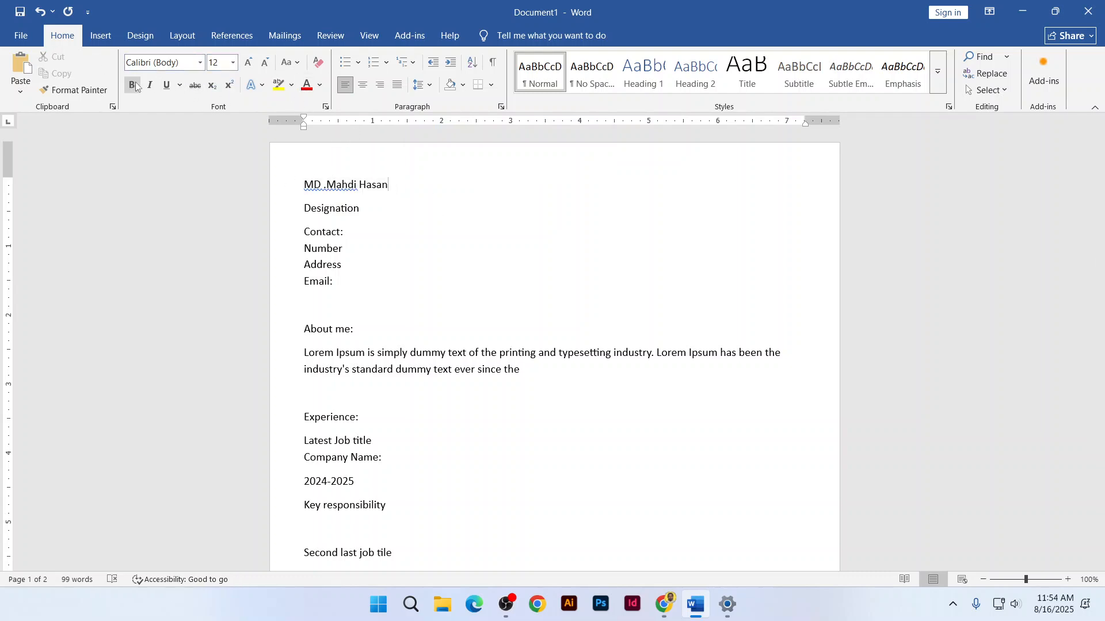
left_click_drag(304, 185, 392, 189)
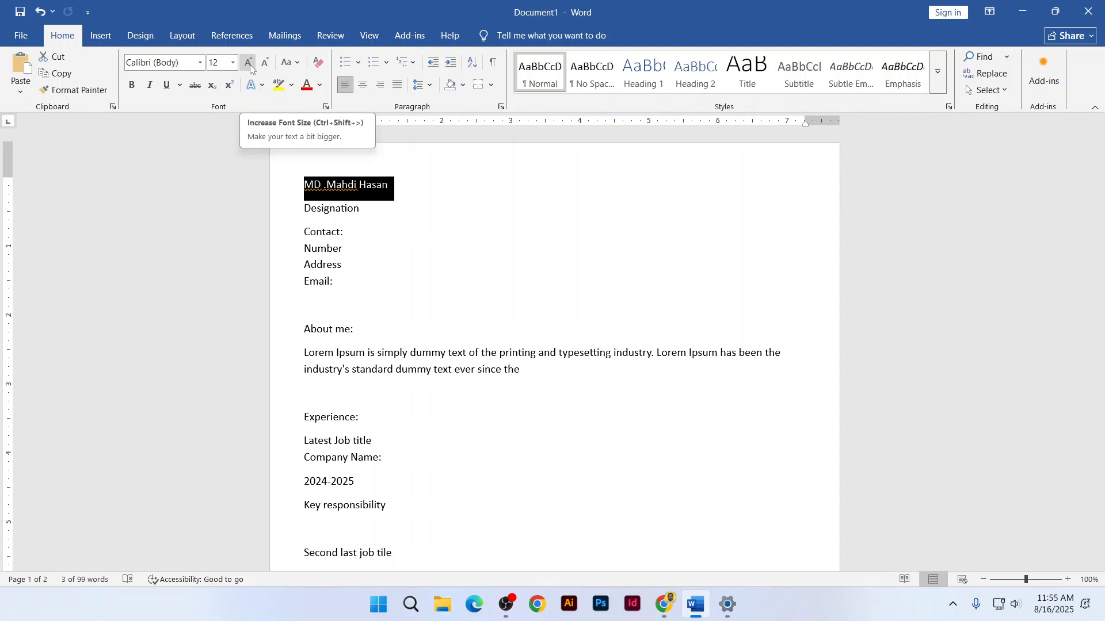
left_click(250, 68)
left_click(251, 68)
left_click(250, 68)
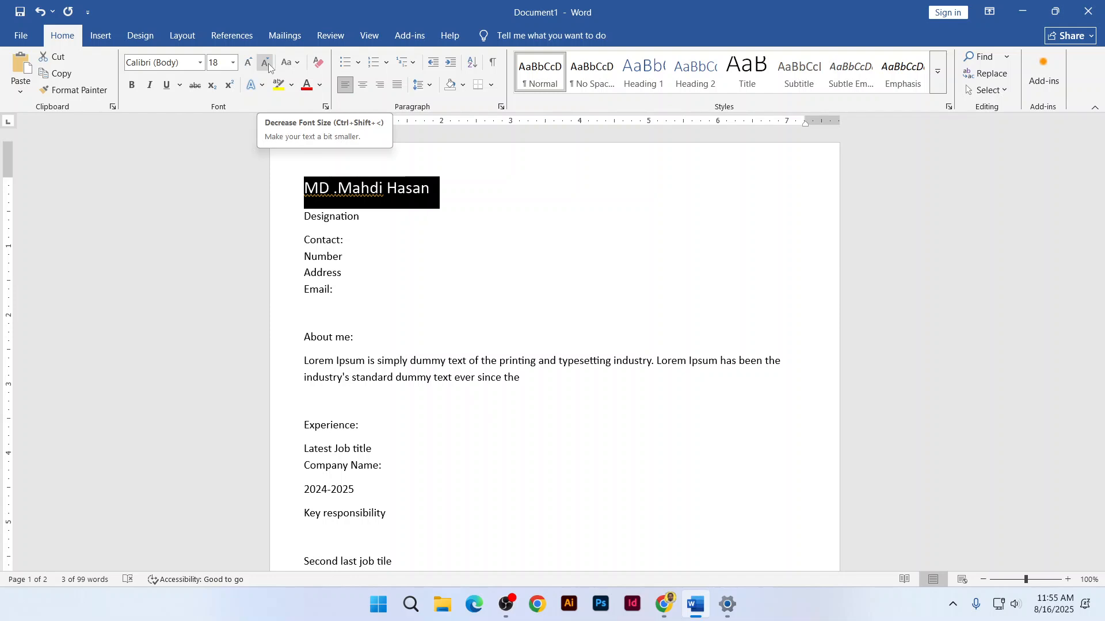
left_click(268, 63)
left_click(268, 63)
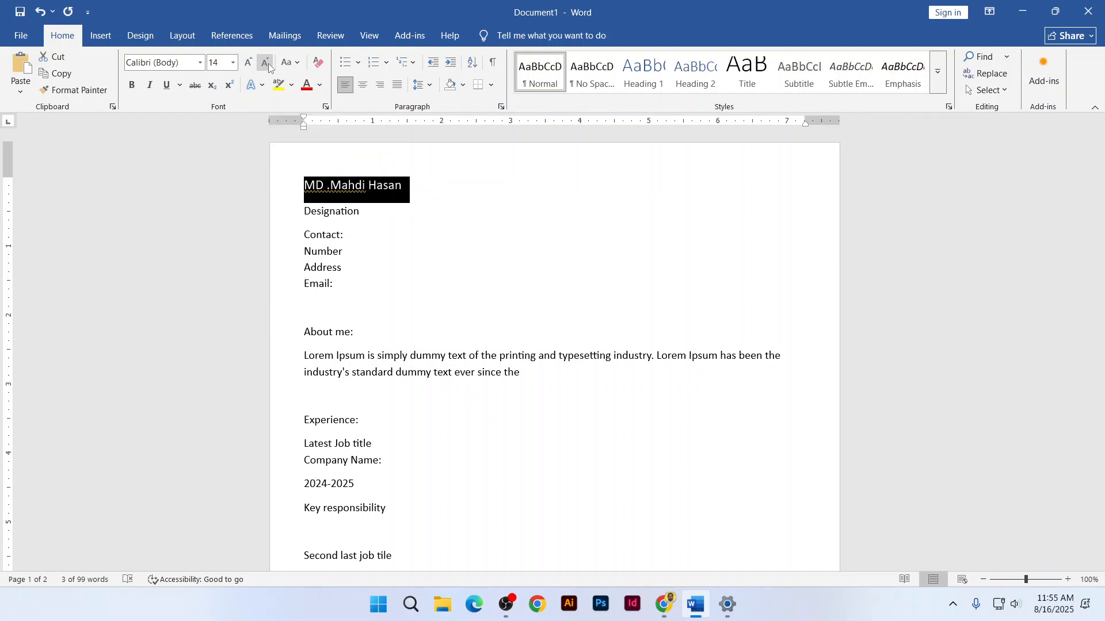
Try a 33 pt size on the name, then settle on 24 pt
left_click(232, 64)
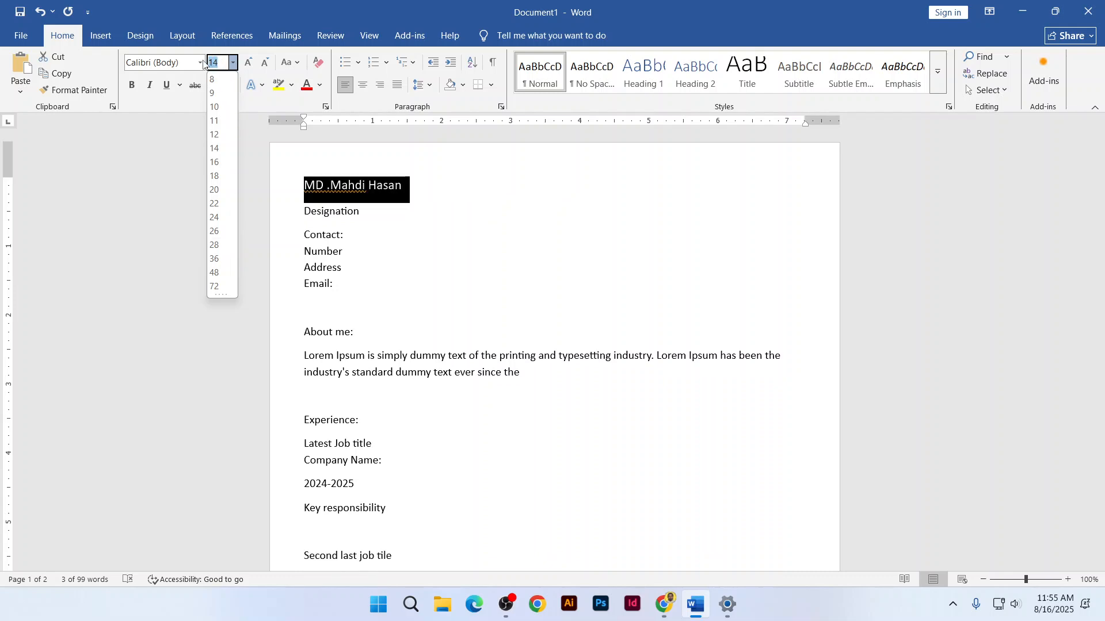
type("33")
key("Return")
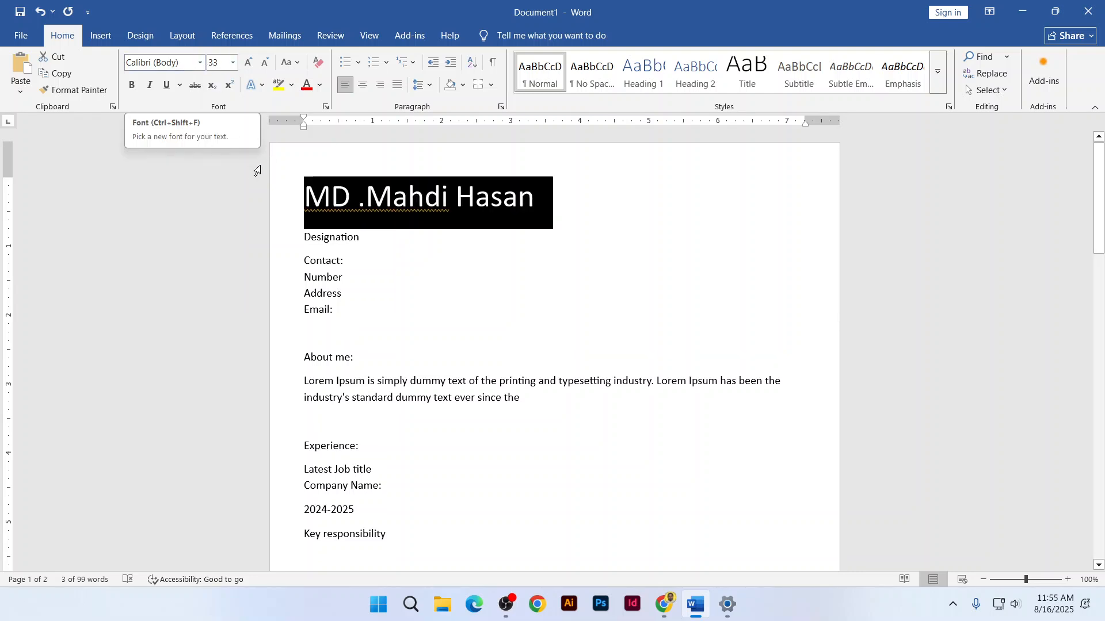
left_click(233, 63)
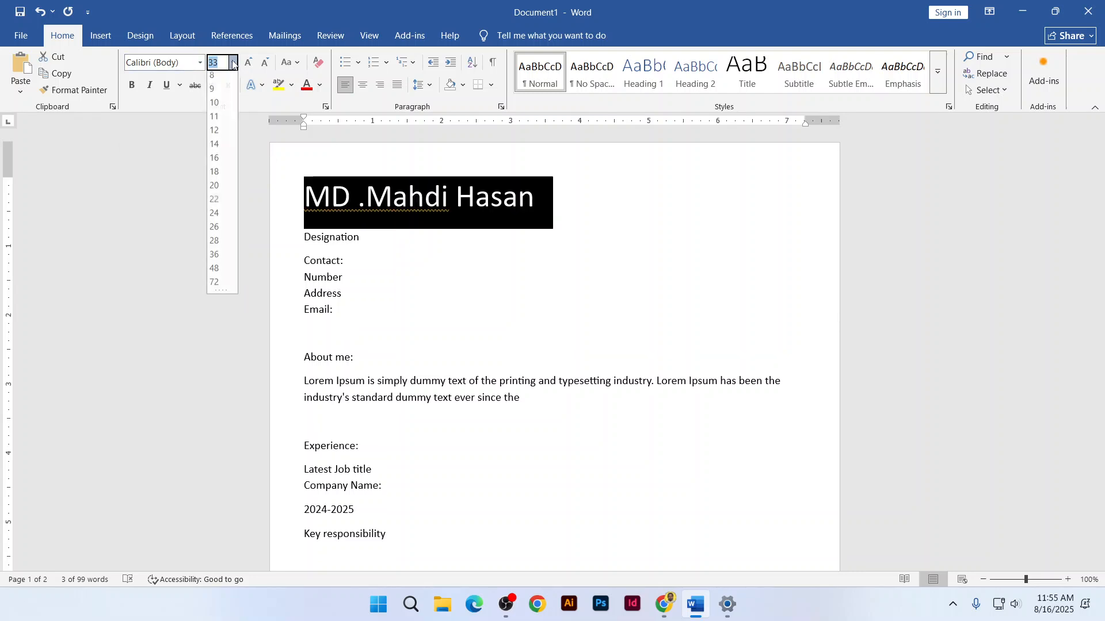
left_click(221, 215)
left_click(426, 198)
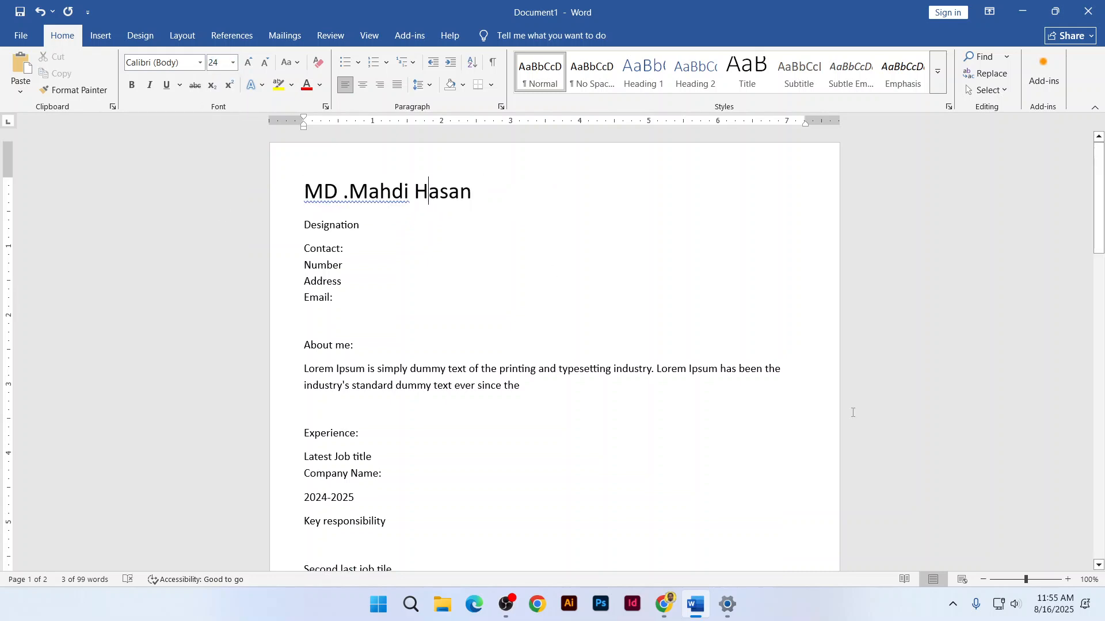
left_click(953, 604)
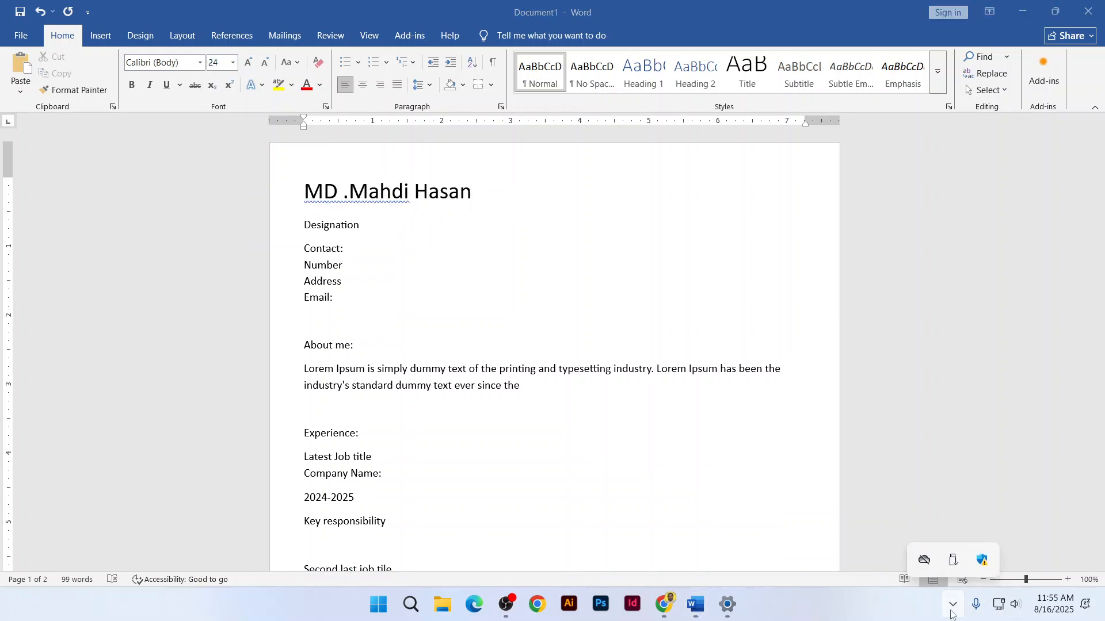
left_click(952, 605)
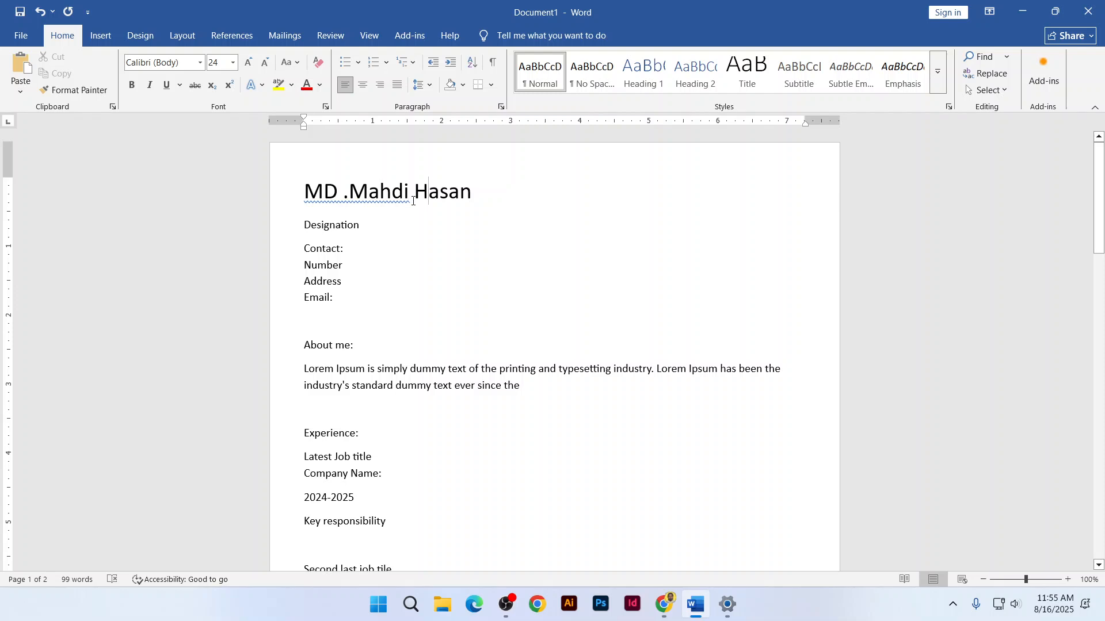
left_click_drag(471, 195, 289, 181)
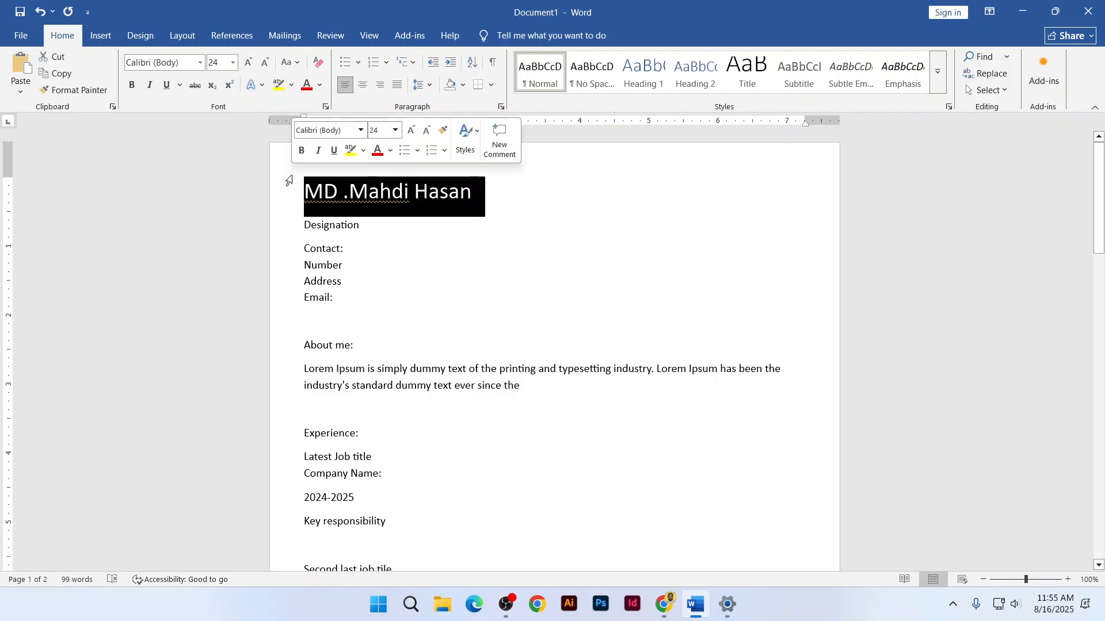
left_click(199, 64)
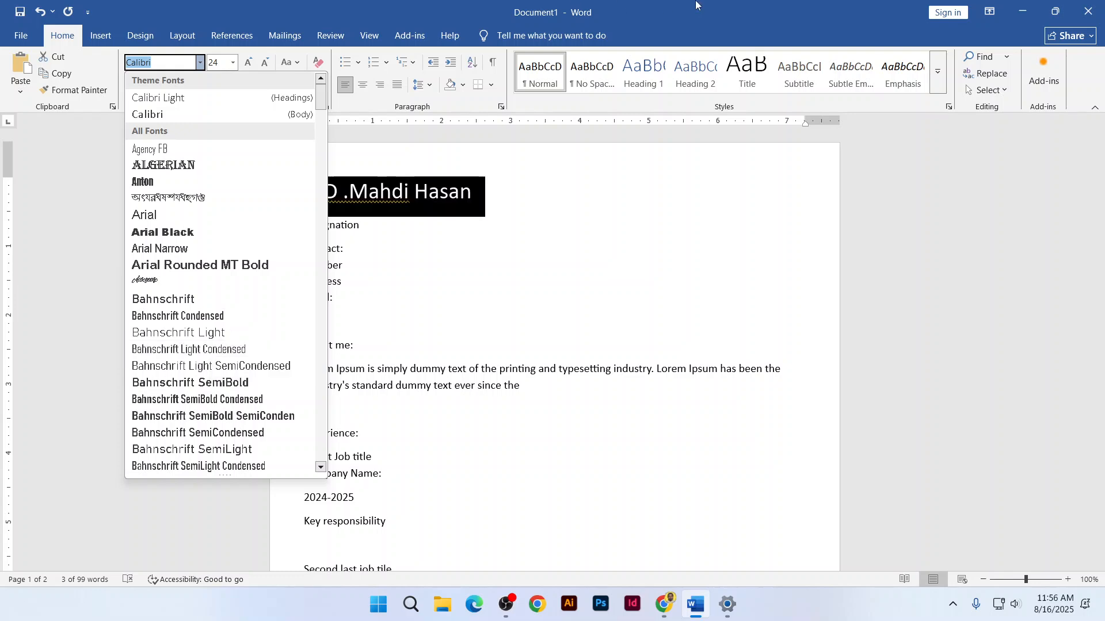
left_click(370, 213)
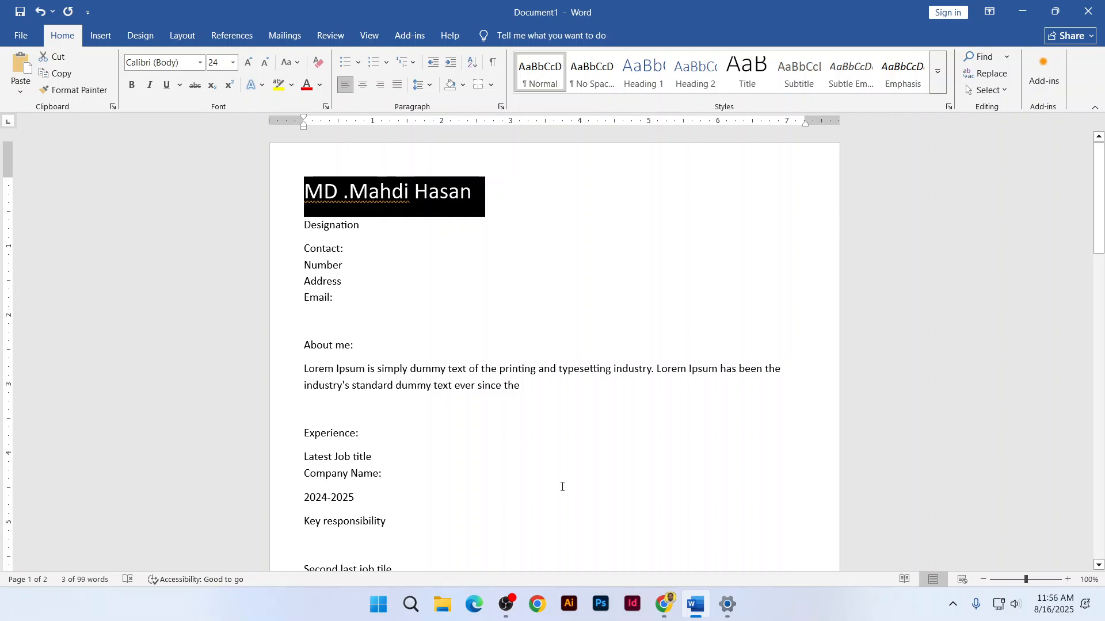
left_click(666, 604)
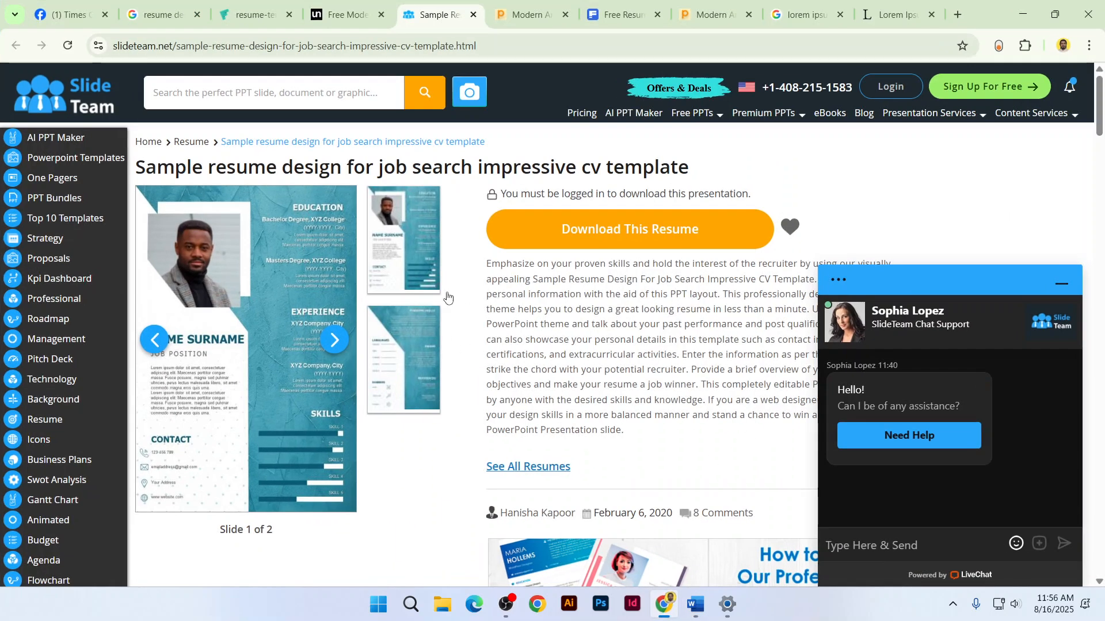
left_click(345, 14)
scroll(341, 190, "up", 1)
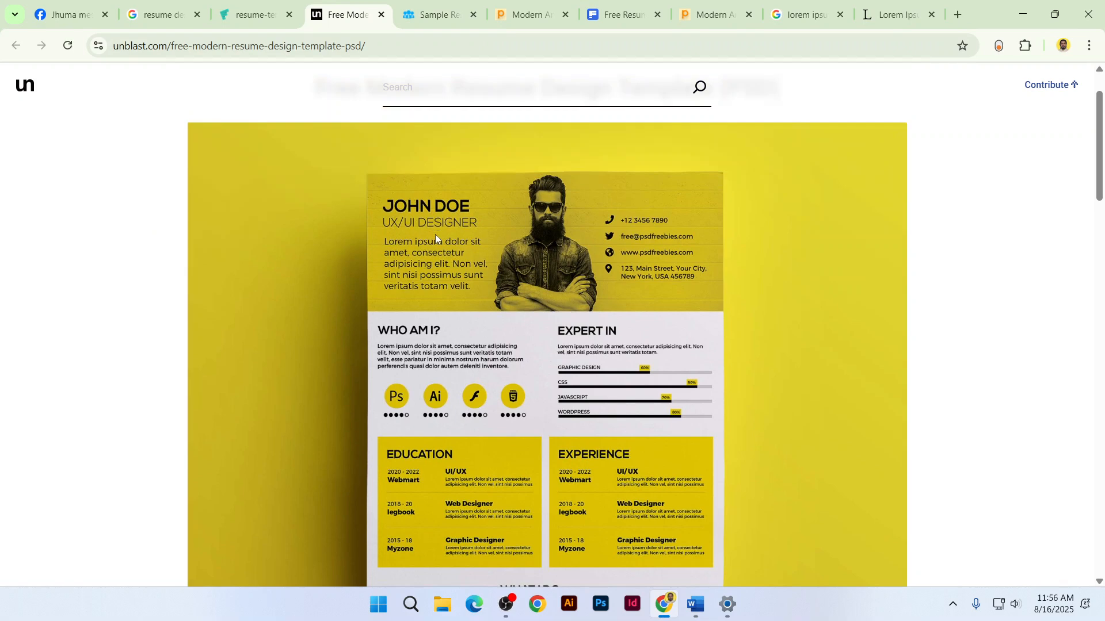
key("alt+Tab")
Apply the Curlz MT font to the name title
left_click(179, 64)
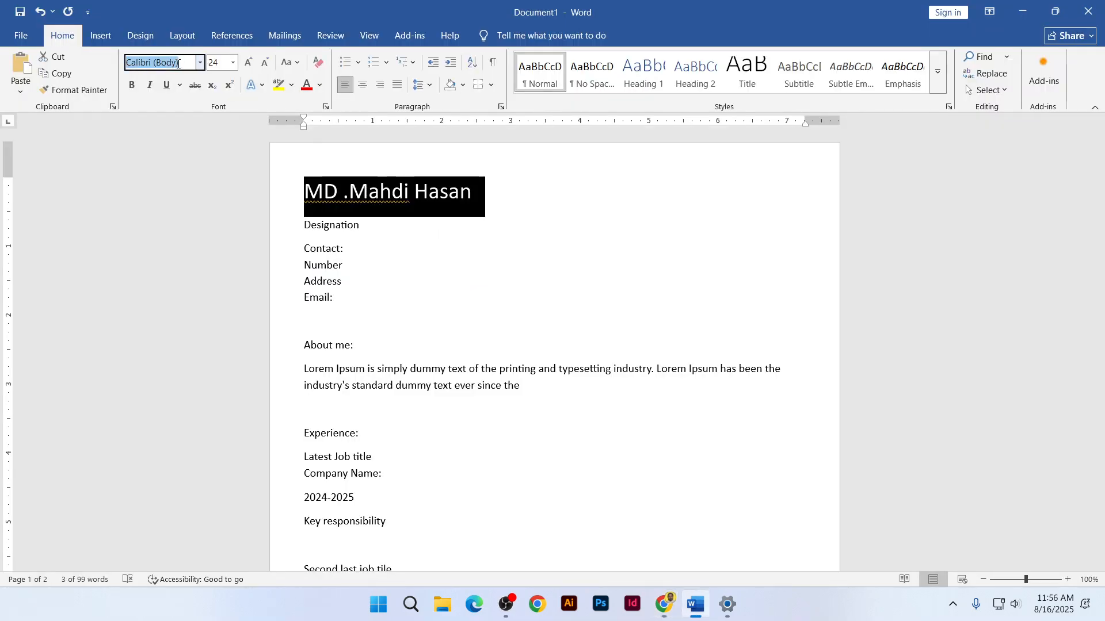
type("Curlz MT")
key("Return")
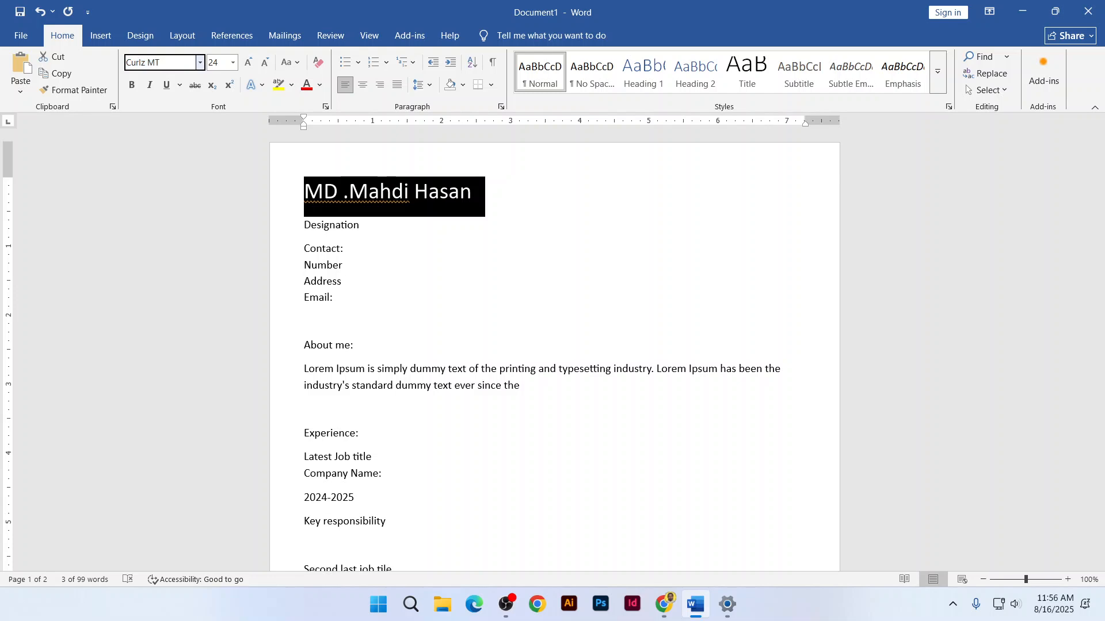
left_click(461, 193)
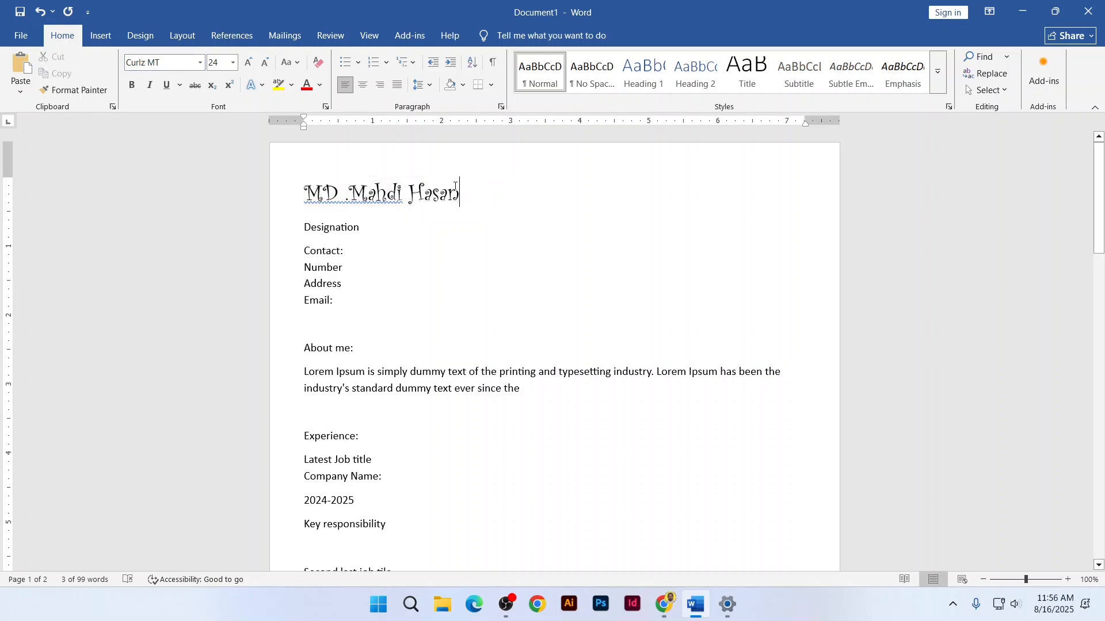
scroll(462, 202, "up", 3)
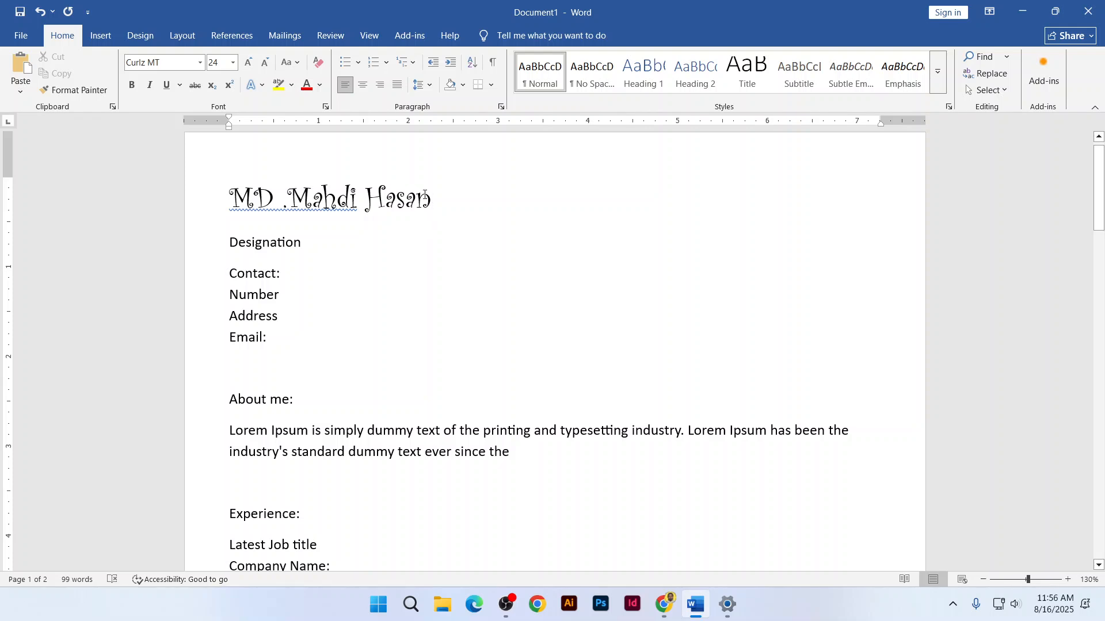
Reselect the whole name title and change its font to Awesome
left_click_drag(432, 219, 230, 199)
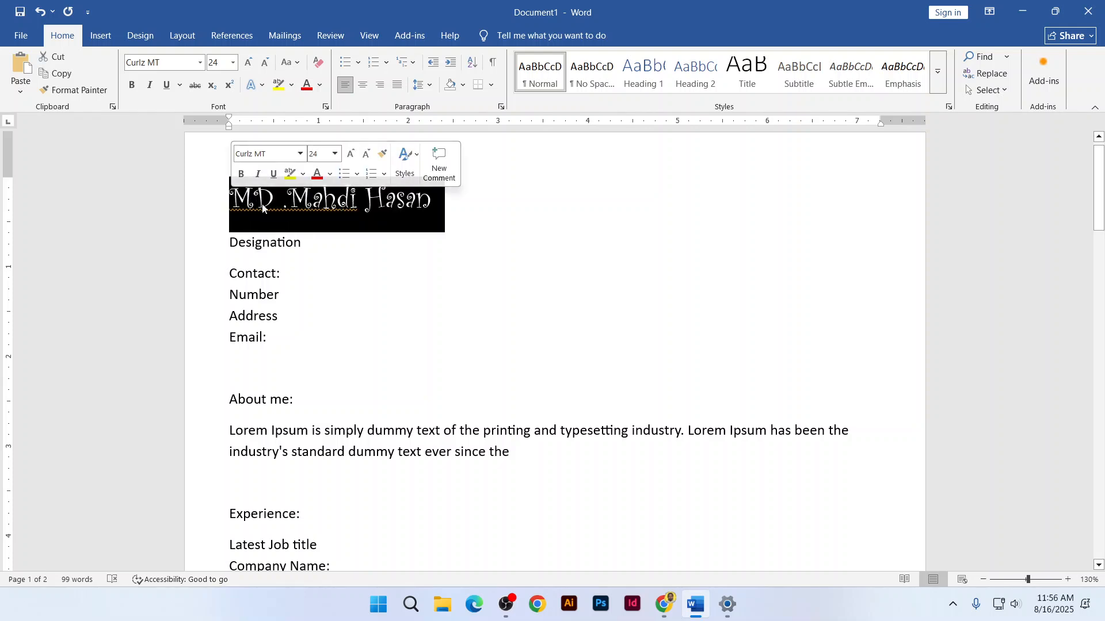
left_click(343, 211)
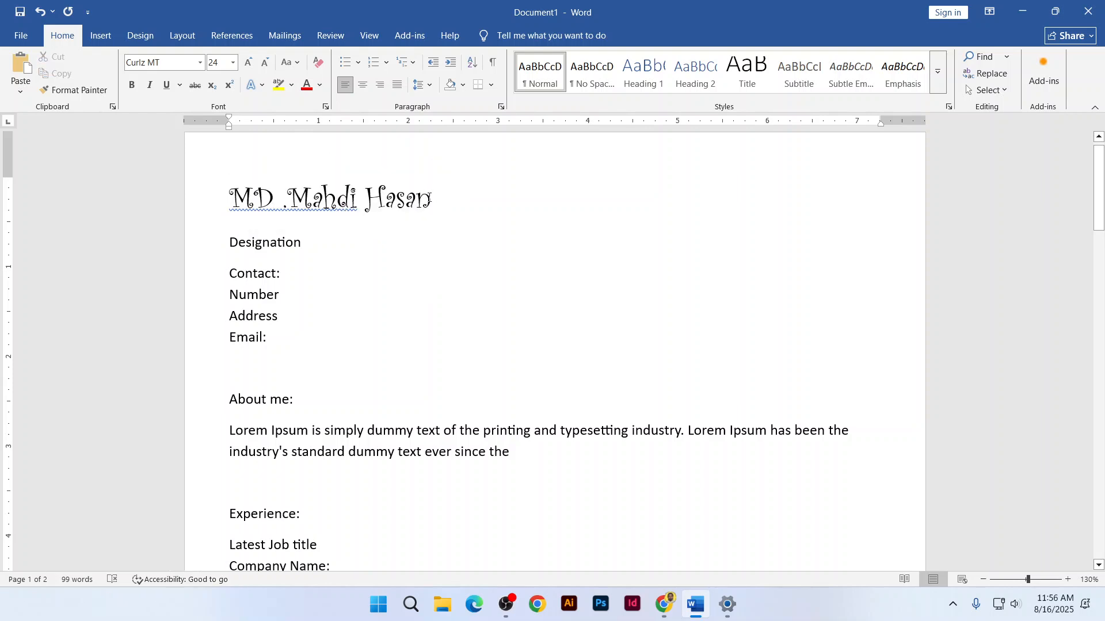
left_click_drag(435, 202, 230, 199)
left_click(199, 62)
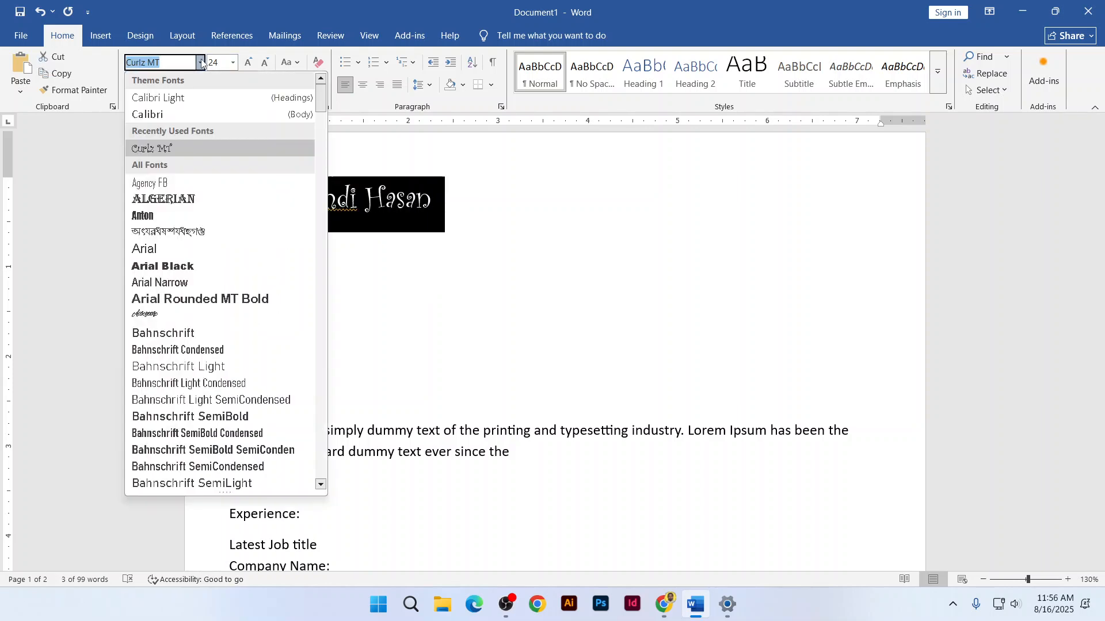
left_click(190, 315)
left_click(388, 199)
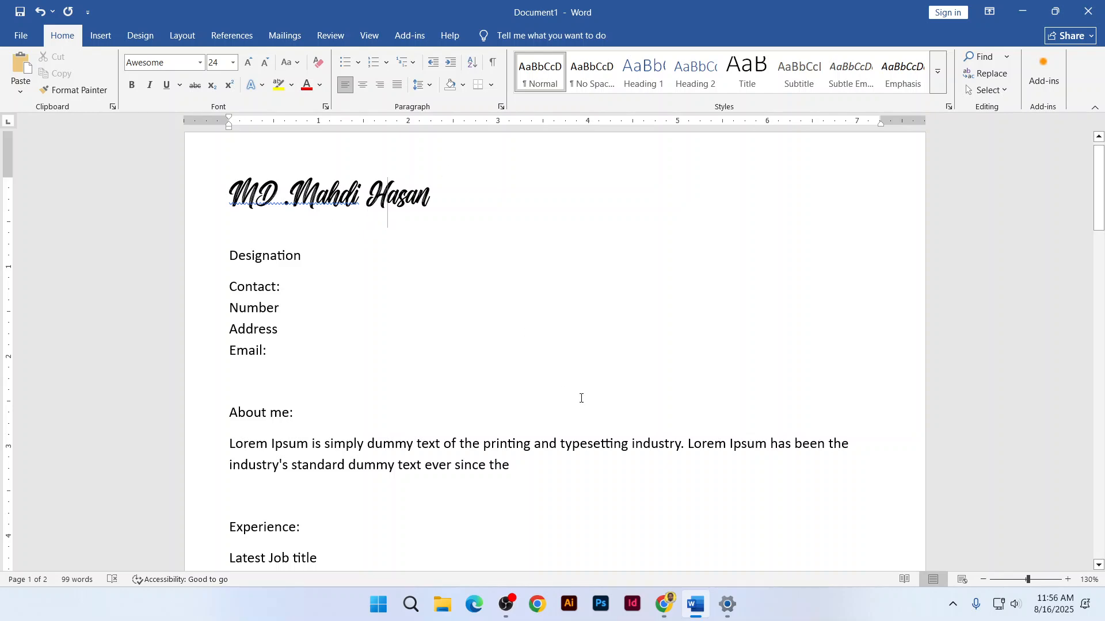
left_click(670, 618)
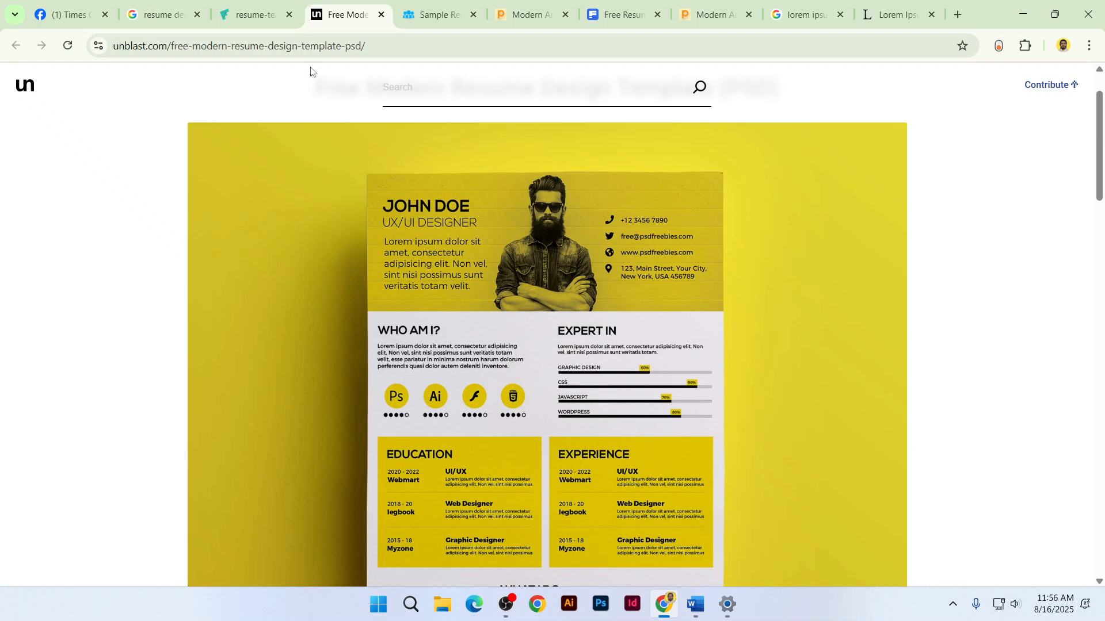
Browse the template tabs and bring up the Pikbest Modern And Creative CV template
left_click(274, 5)
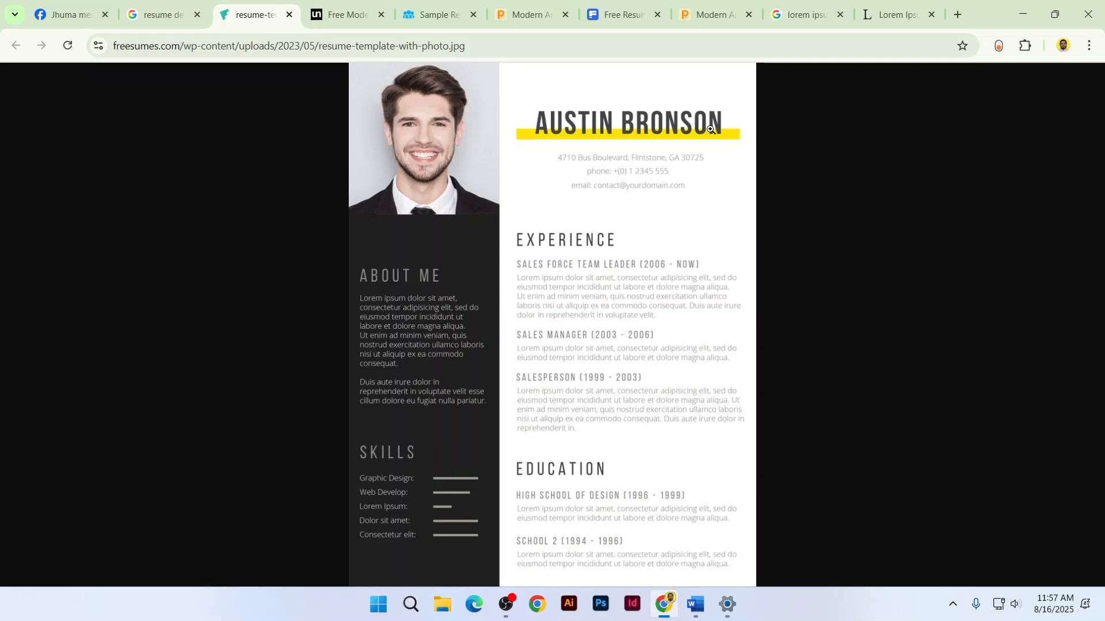
key("ctrl+Tab")
key("ctrl+Tab")
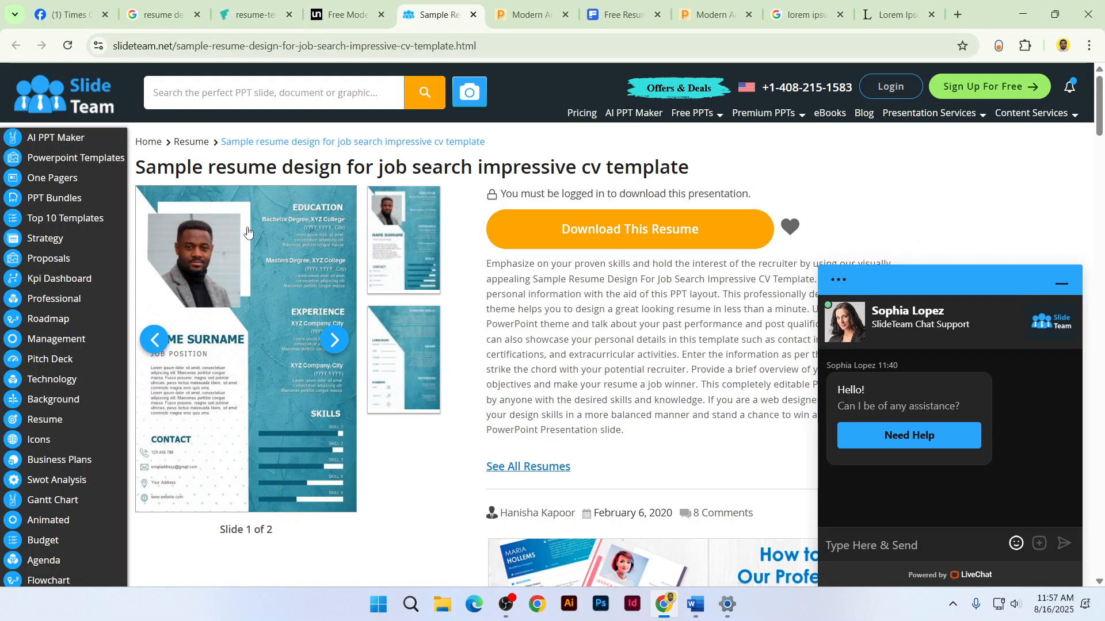
left_click(522, 5)
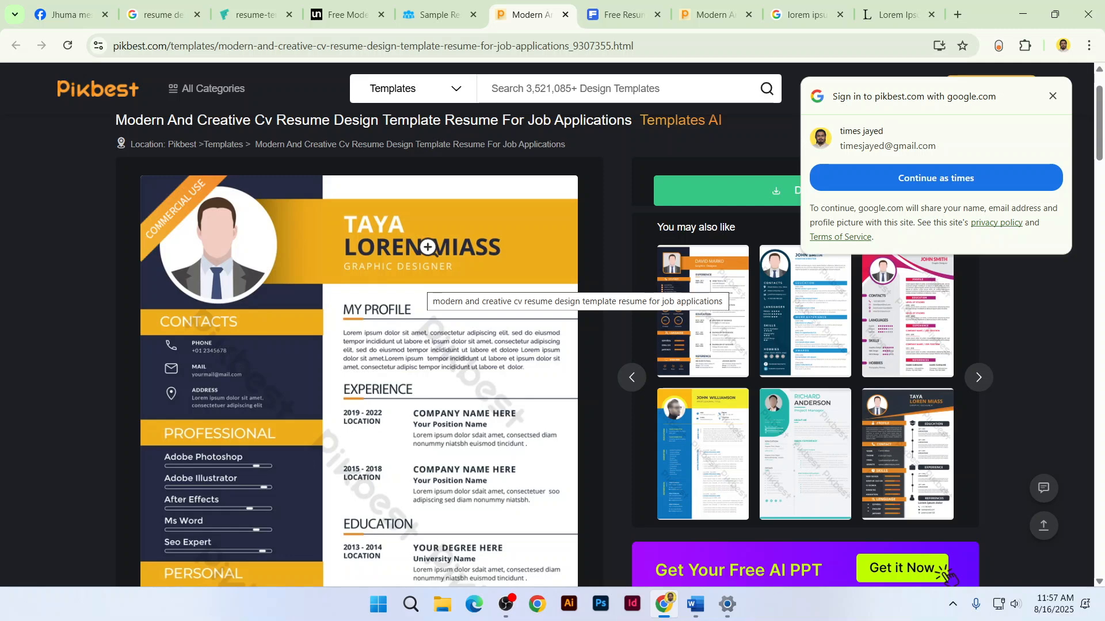
key("alt+Tab")
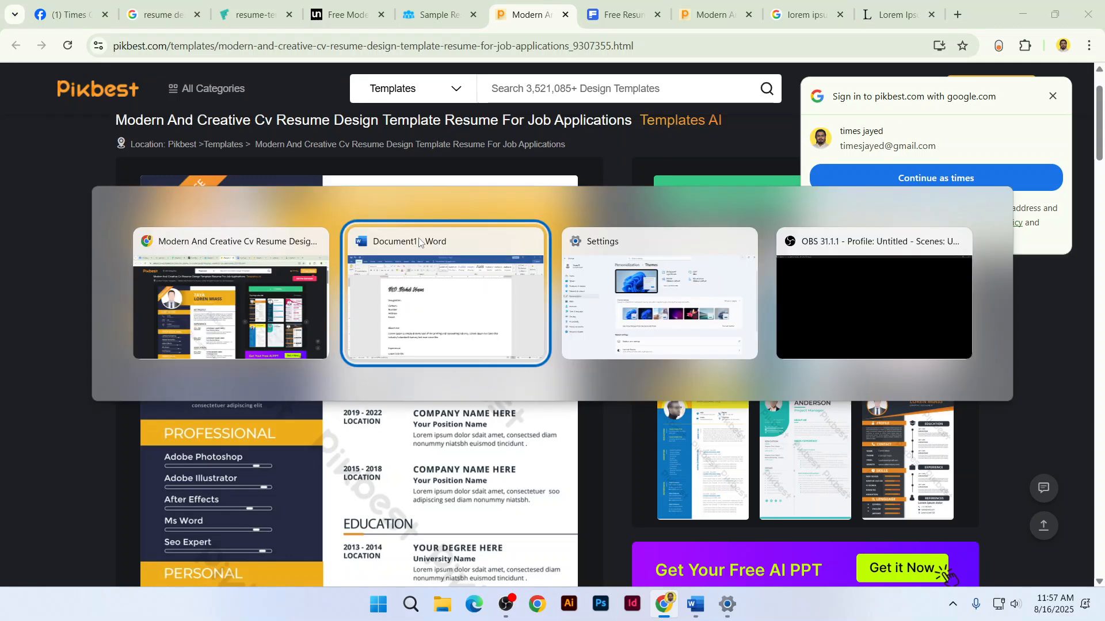
Select the name title, try the Impact font, then undo it
triple_click(236, 193)
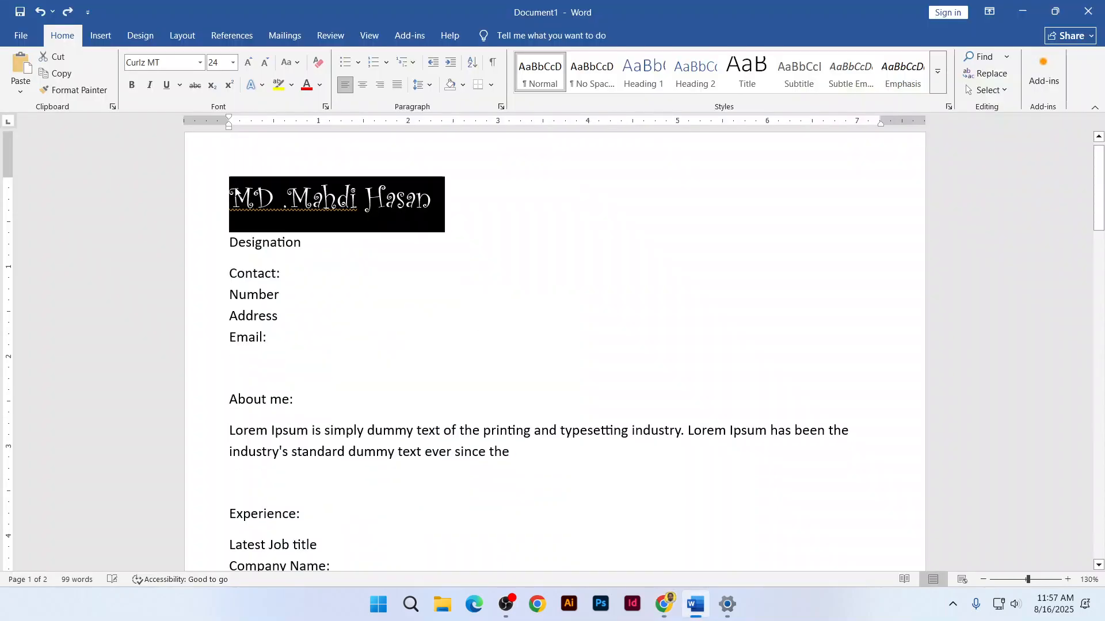
left_click(200, 62)
scroll(245, 352, "down", 3)
scroll(245, 352, "down", 20)
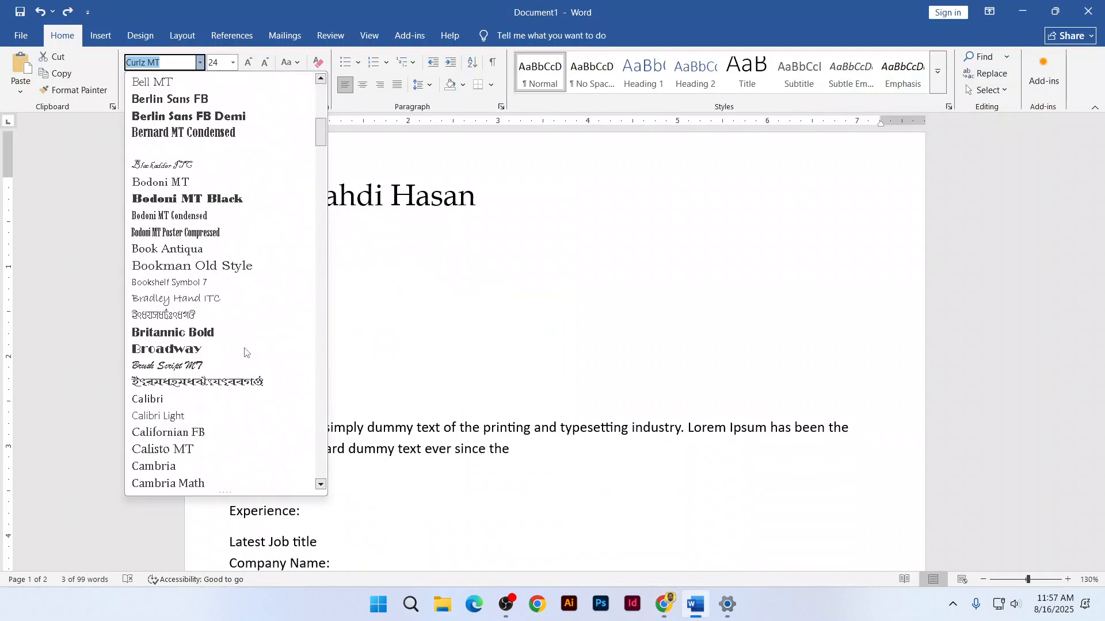
scroll(244, 356, "down", 12)
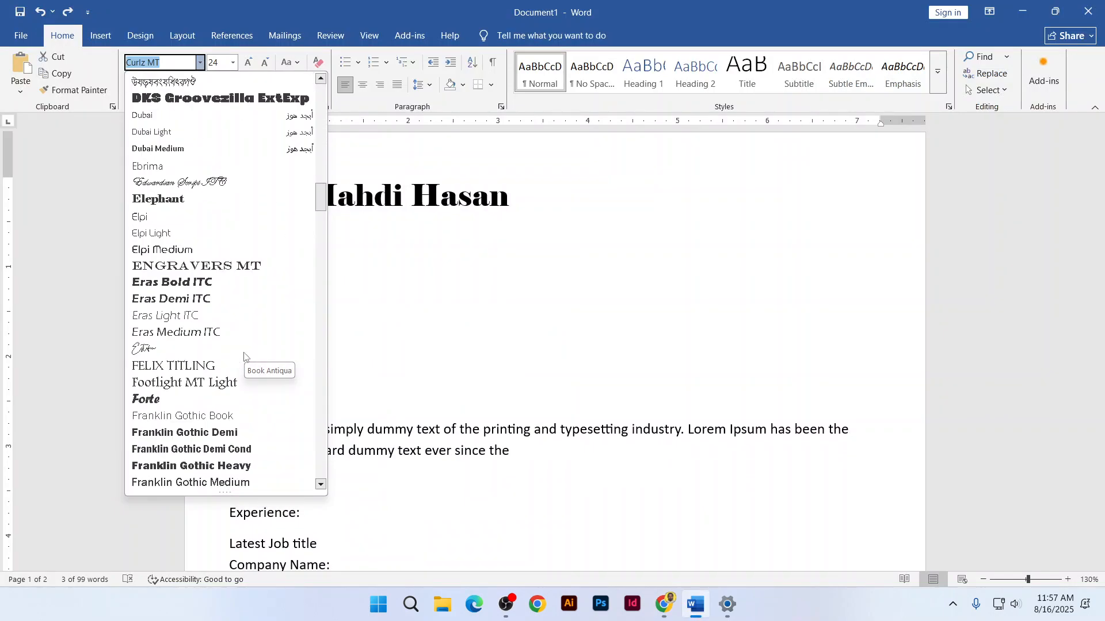
scroll(244, 364, "down", 8)
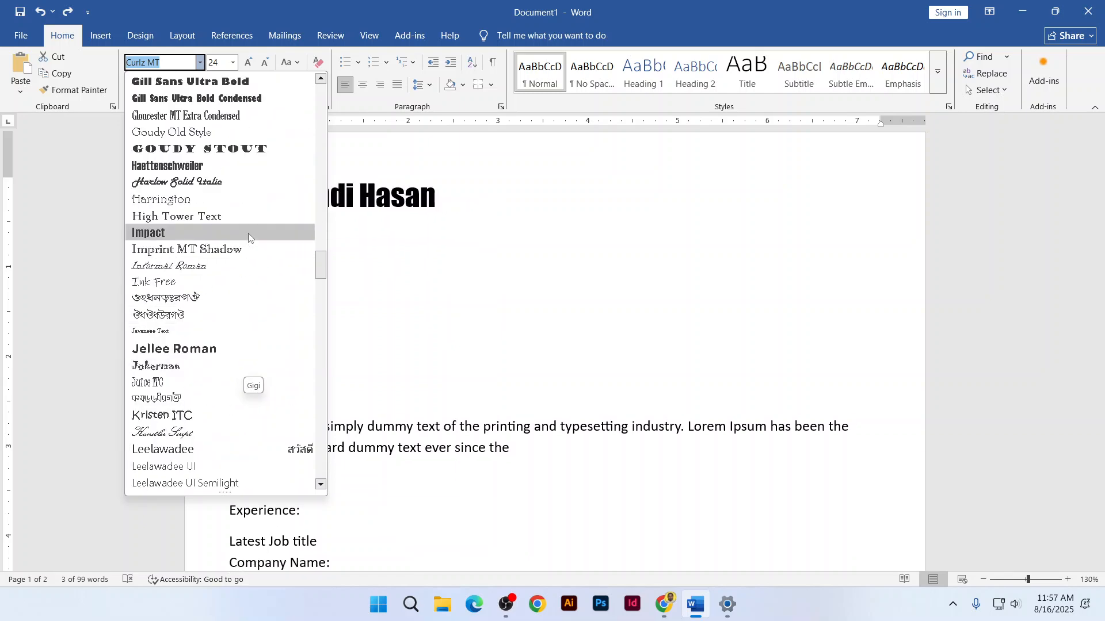
left_click(248, 233)
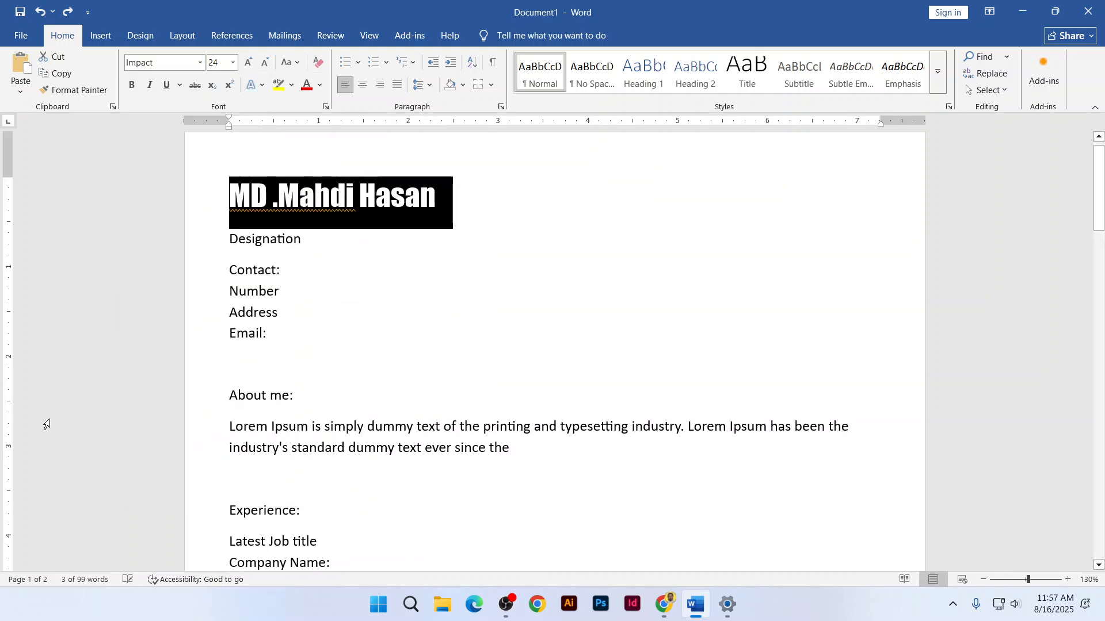
left_click(355, 197)
key("ctrl+z")
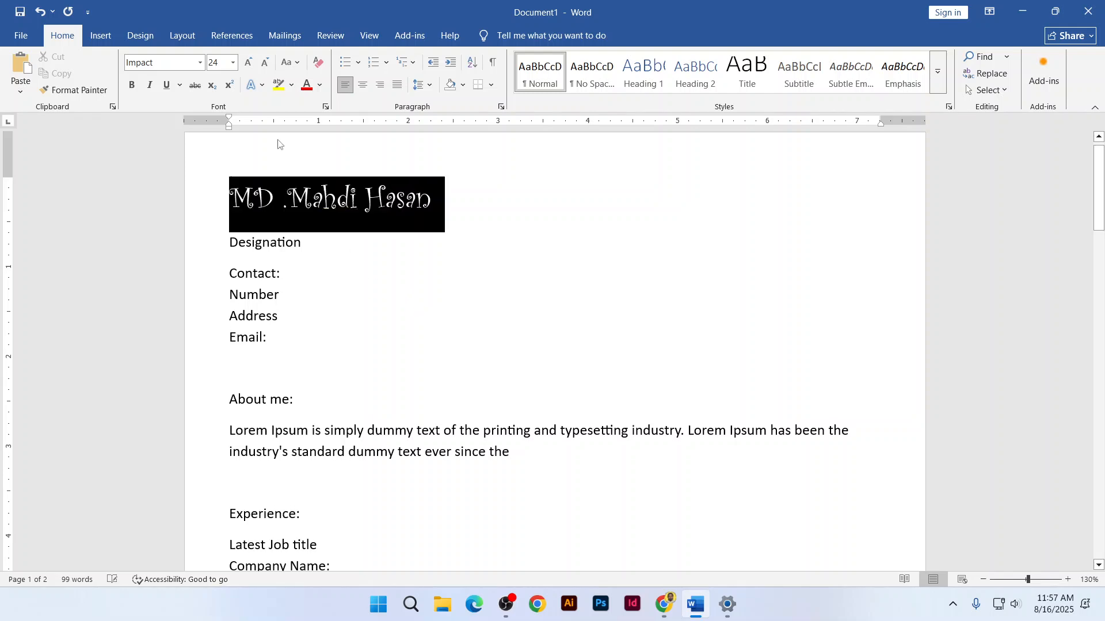
Set the title font to Lato and shrink it to 20 pt
left_click(181, 62)
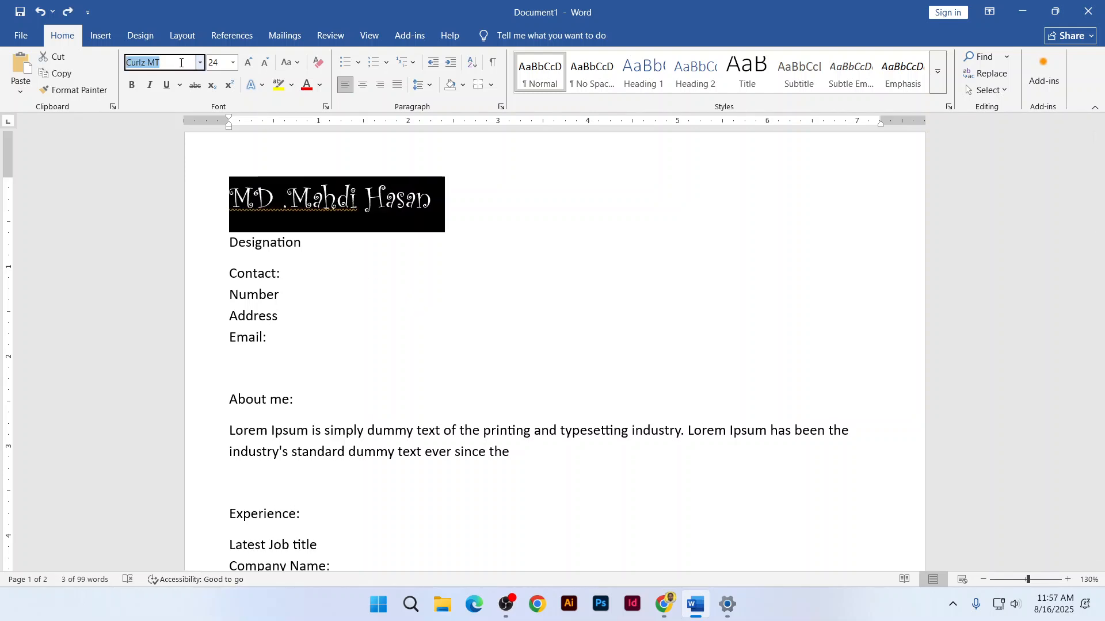
type("Lato")
key("Return")
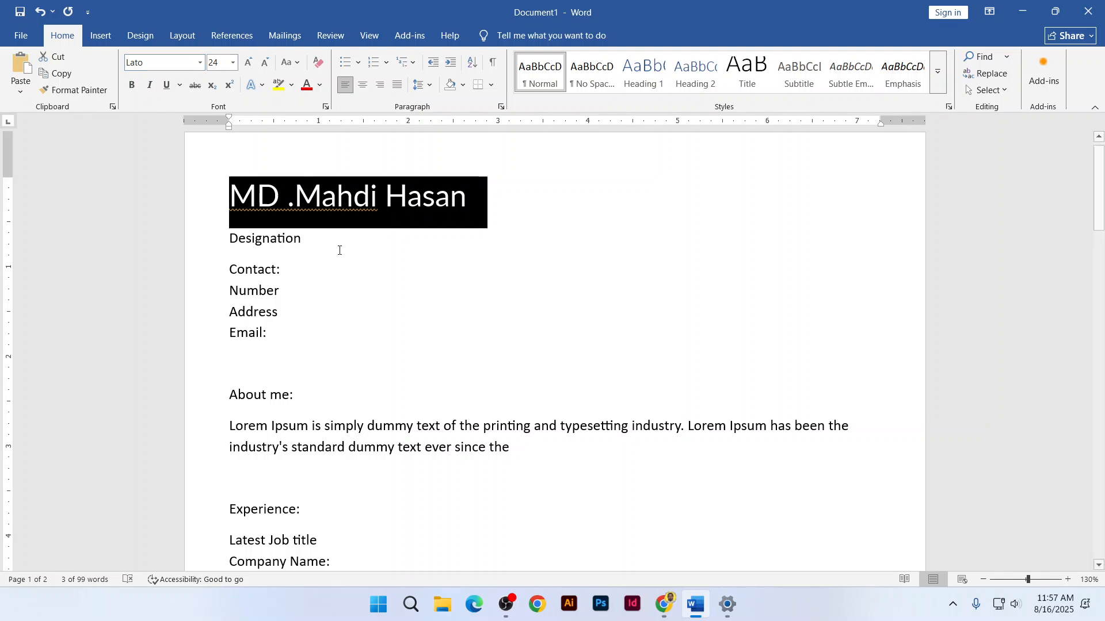
left_click(266, 64)
left_click(266, 63)
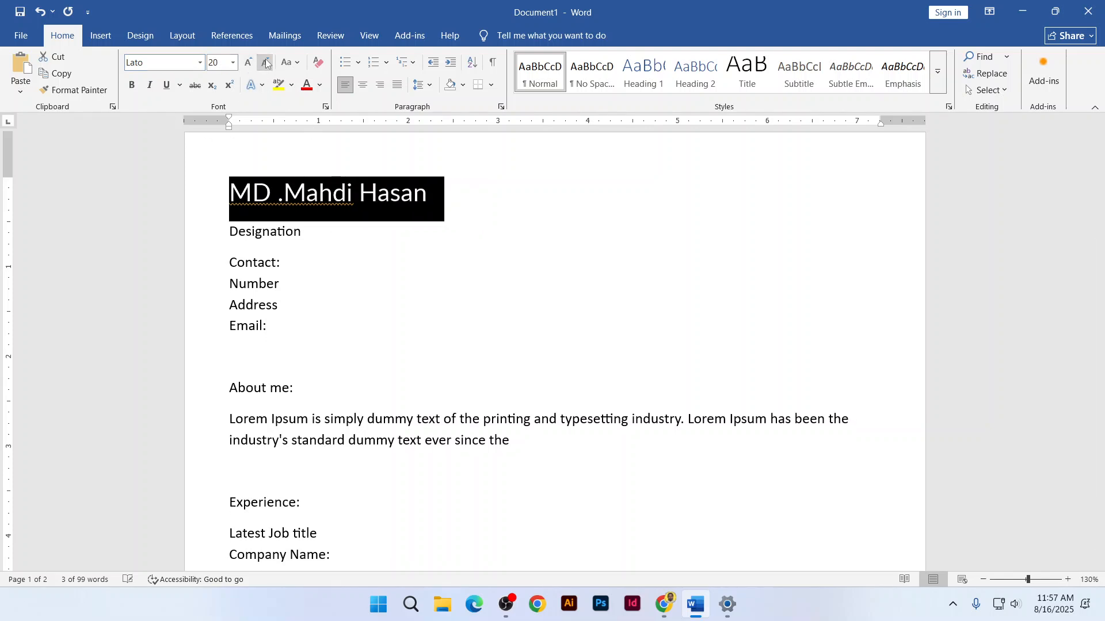
left_click(267, 229)
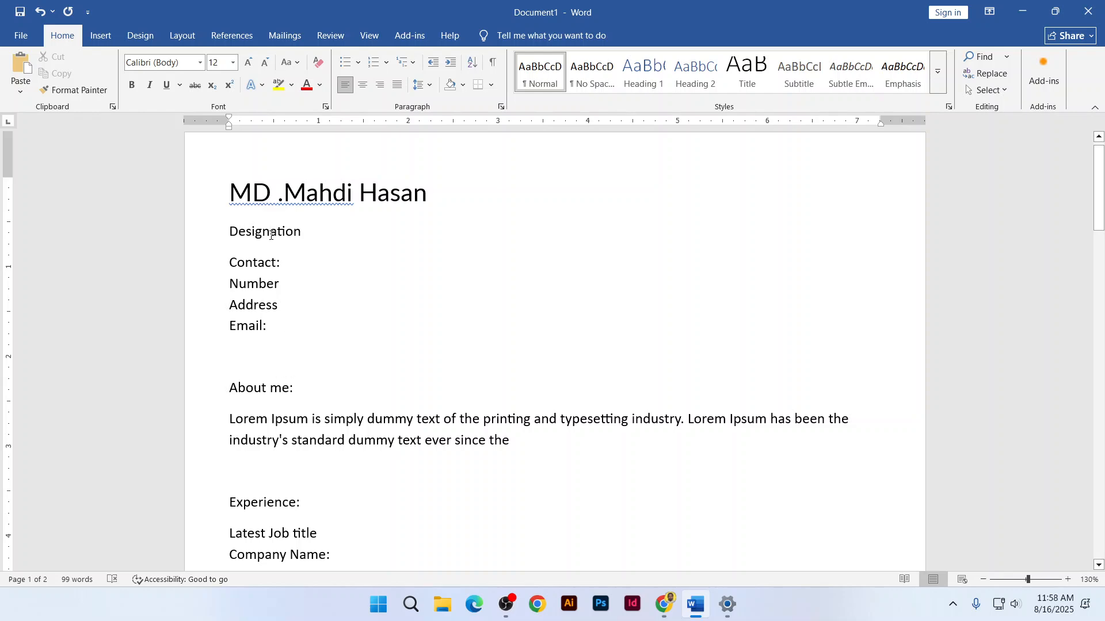
Select the whole document and remove the space after every paragraph
scroll(271, 235, "down", 5)
scroll(271, 237, "up", 5)
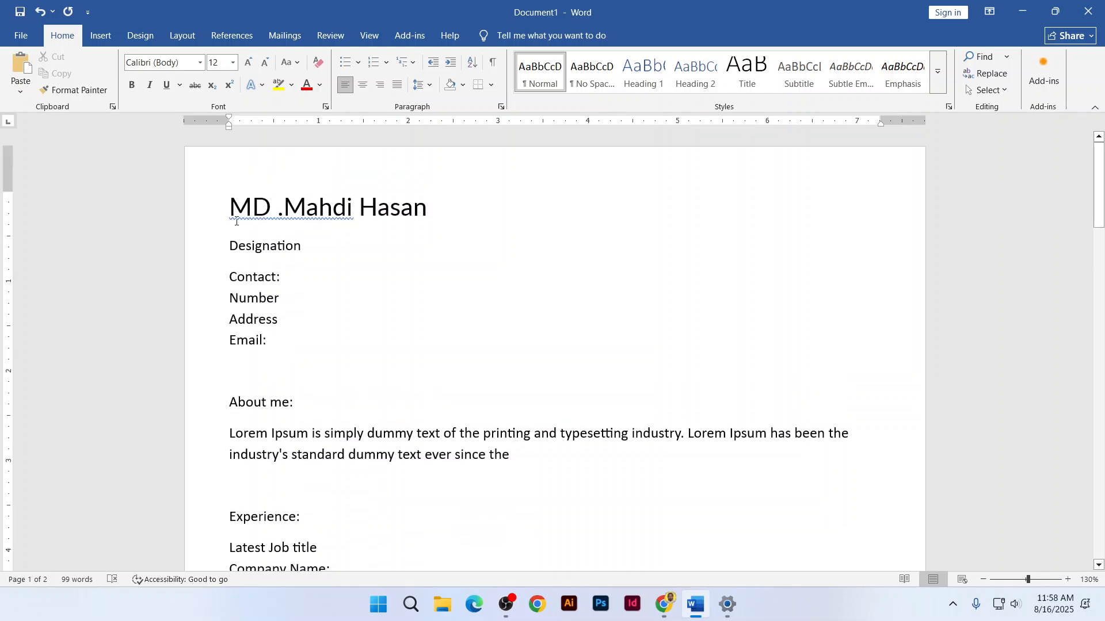
left_click_drag(236, 221, 260, 257)
left_click(282, 294)
scroll(290, 340, "down", 10)
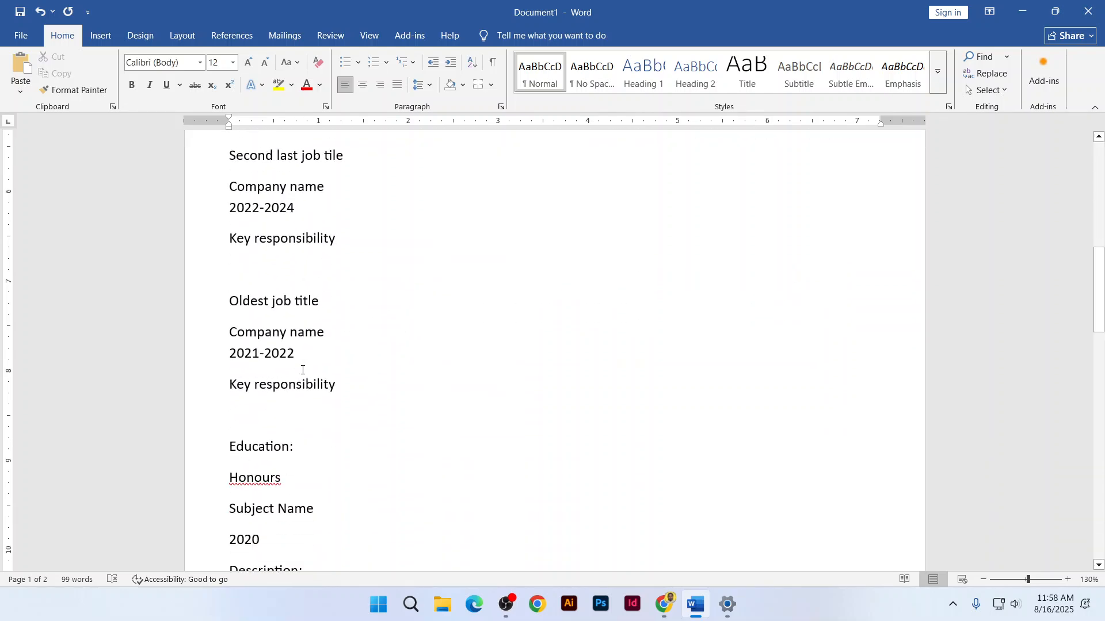
scroll(302, 370, "up", 10)
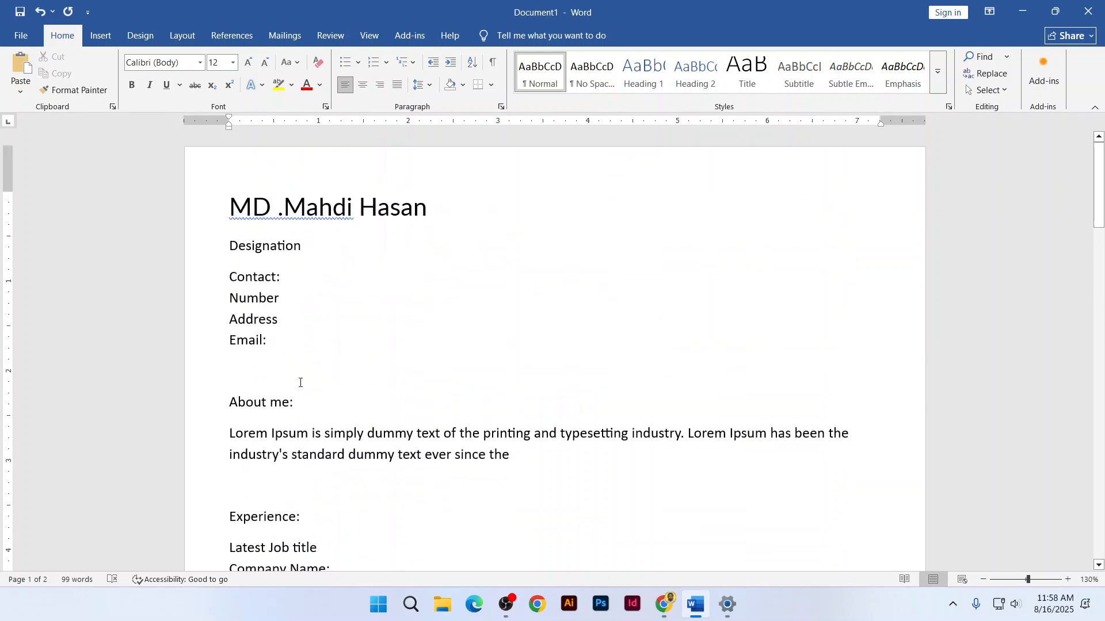
key("ctrl+a")
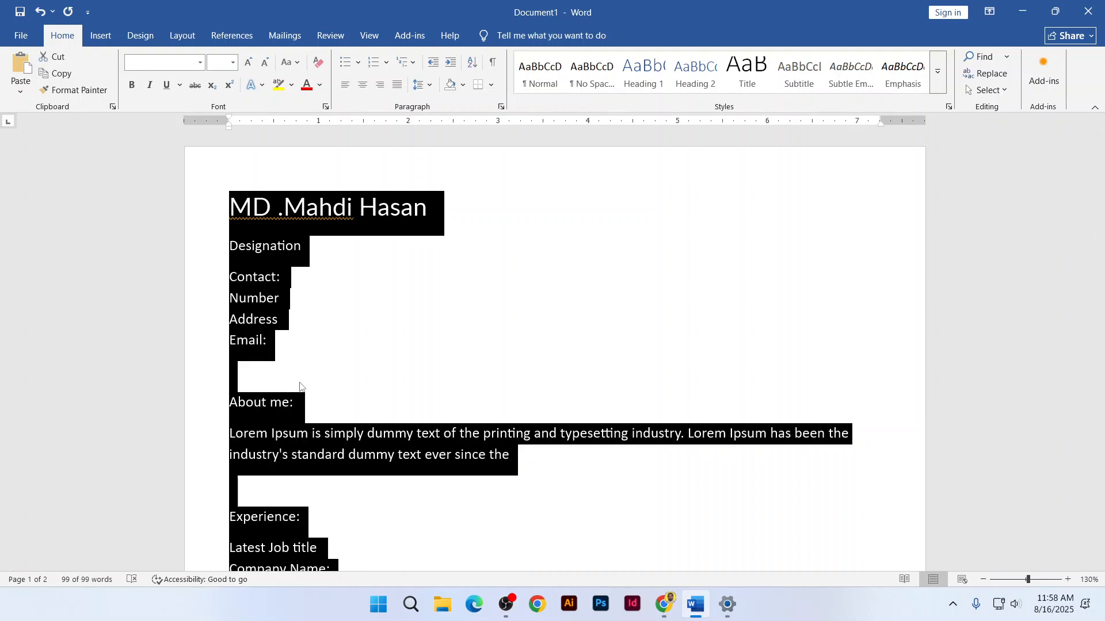
left_click(424, 85)
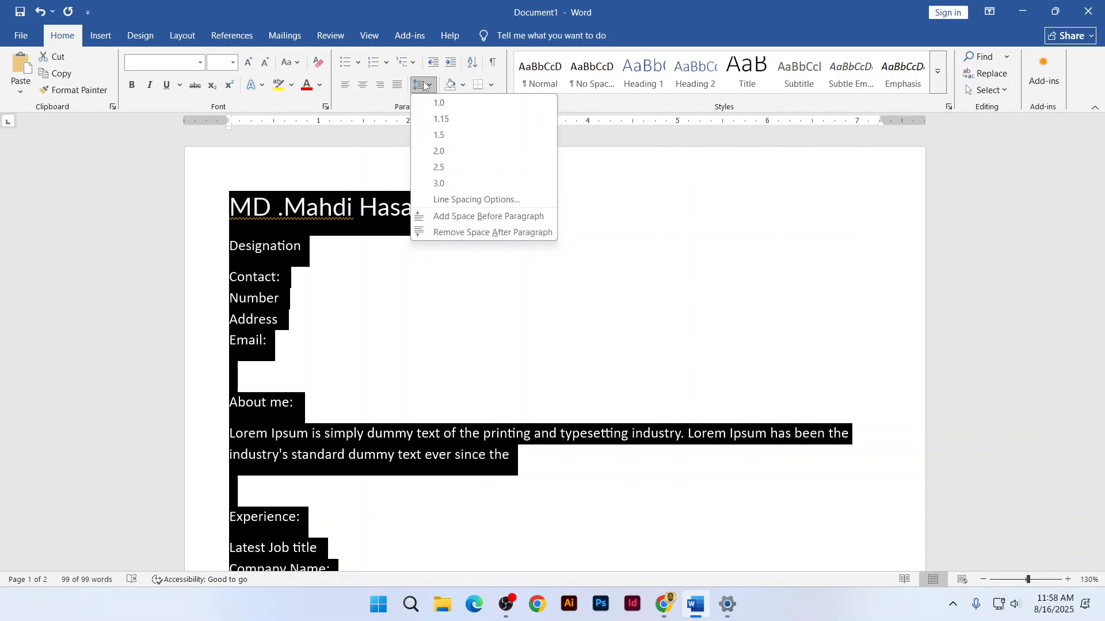
left_click(495, 233)
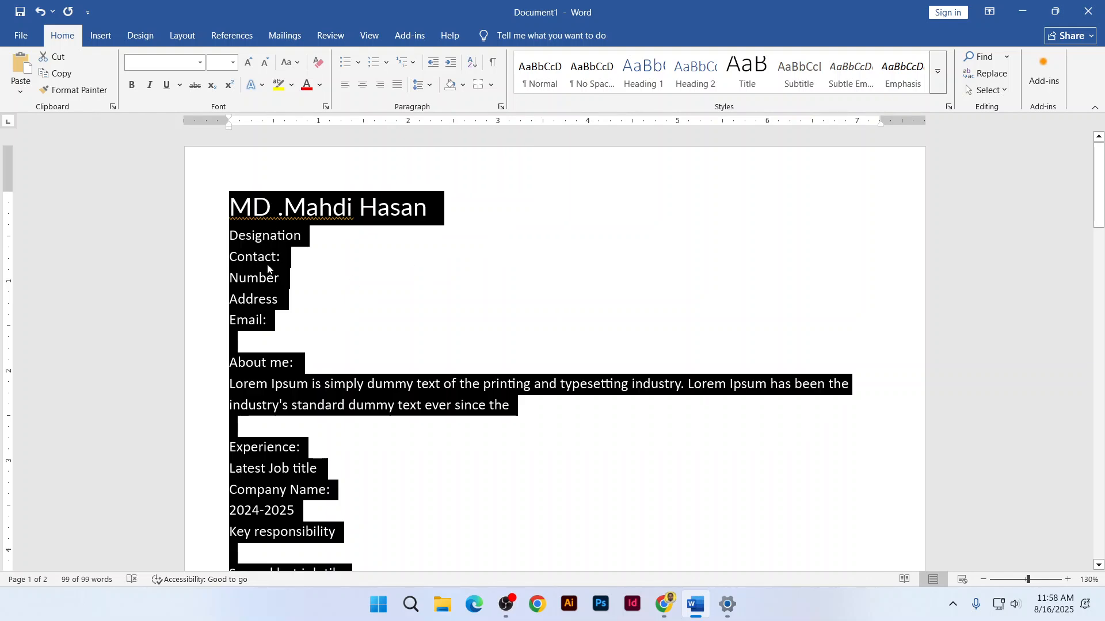
Apply 1.0 single line spacing to the entire résumé
left_click(425, 84)
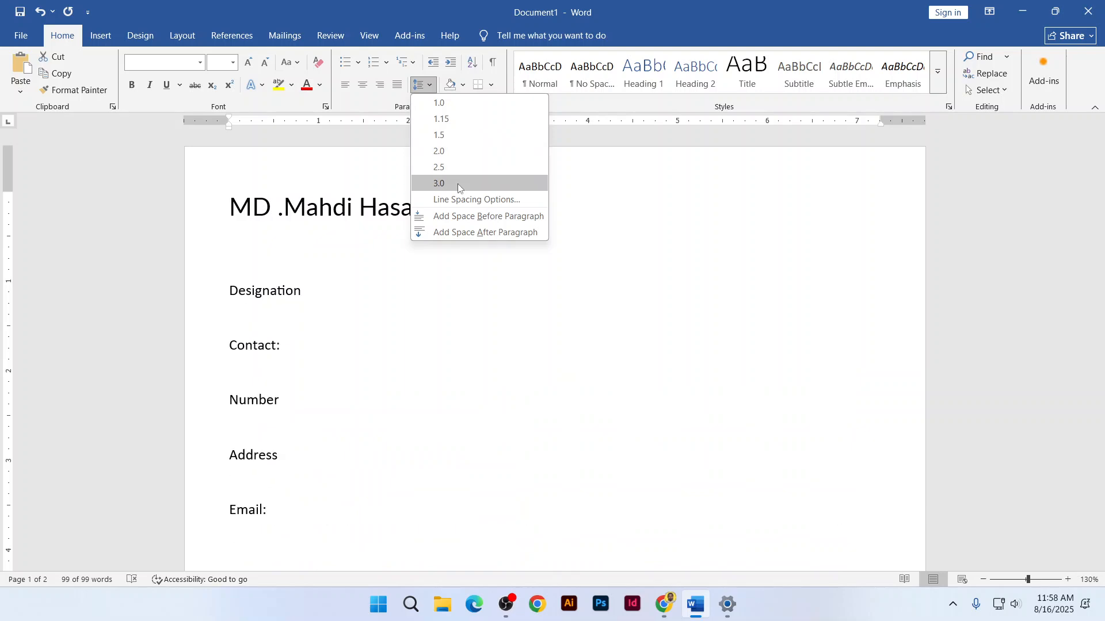
left_click(452, 110)
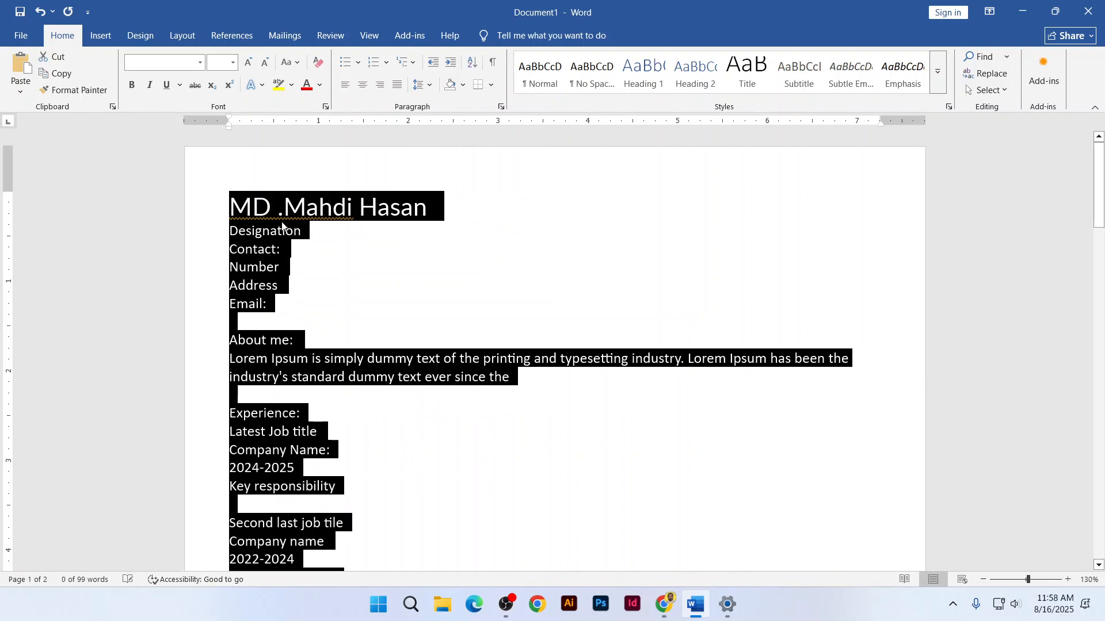
left_click(281, 230)
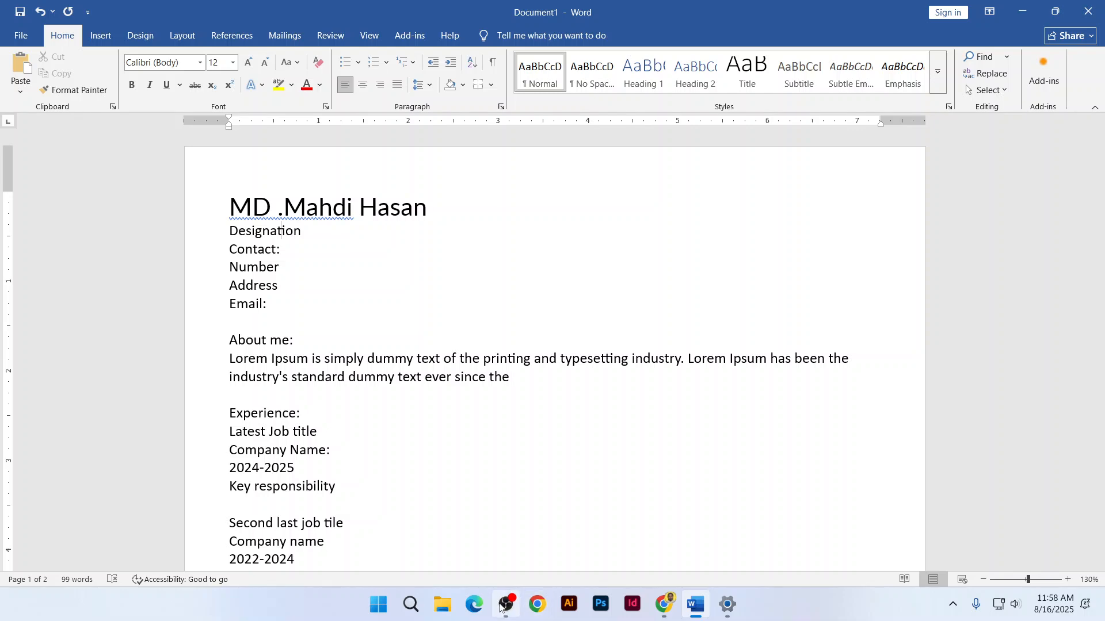
left_click(953, 604)
left_click(954, 604)
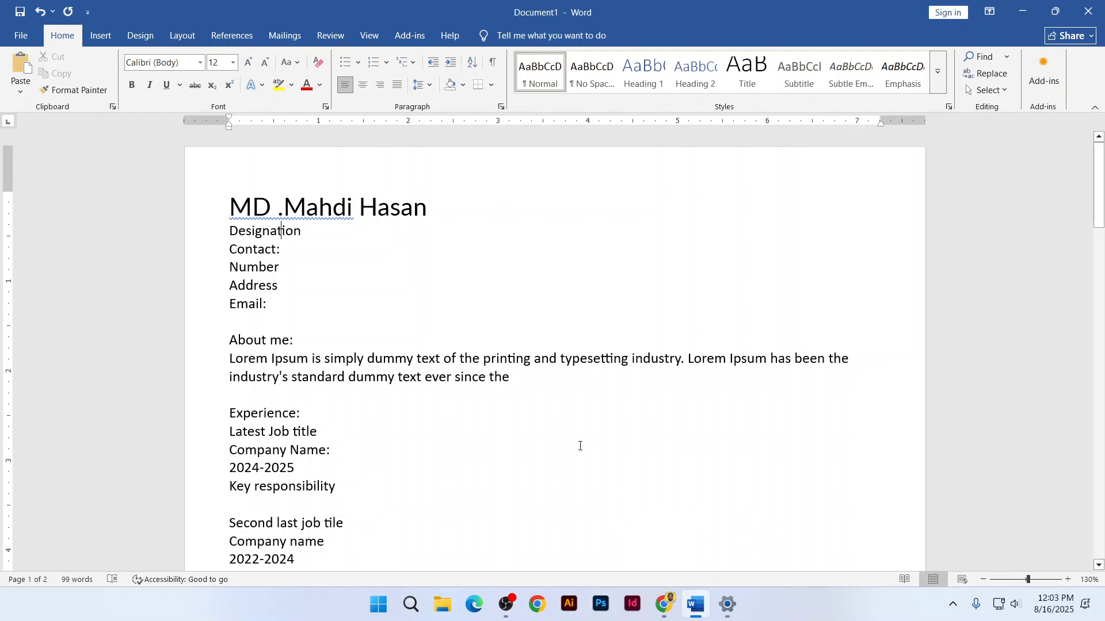
Cycle through the unblast, SlideTeam and Pikbest résumé template tabs in Chrome
key("alt+Tab")
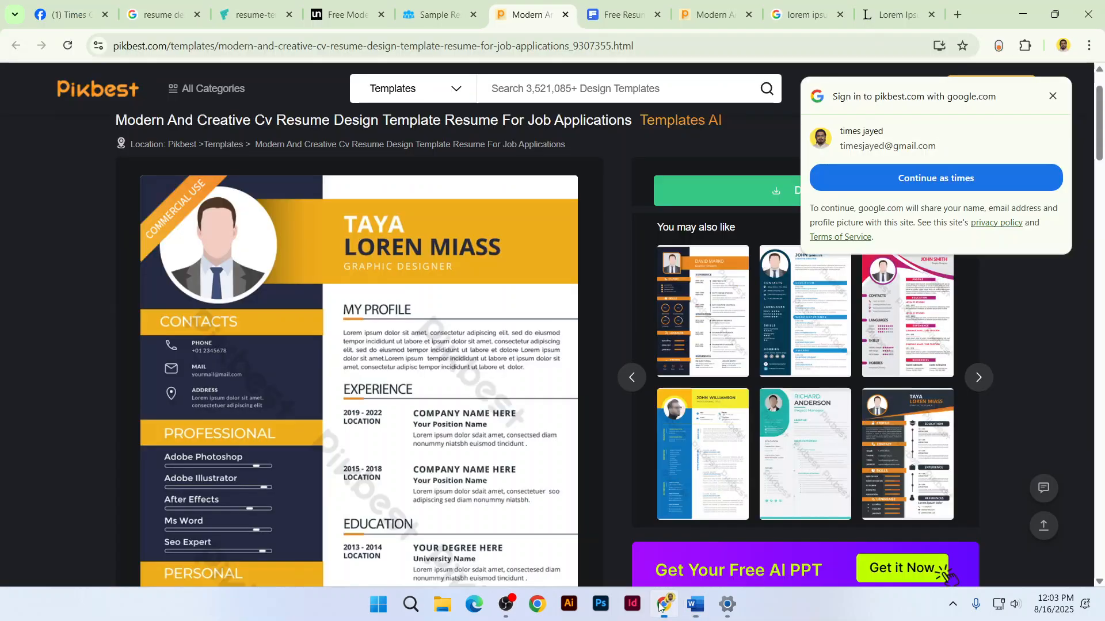
key("ctrl+shift+Tab")
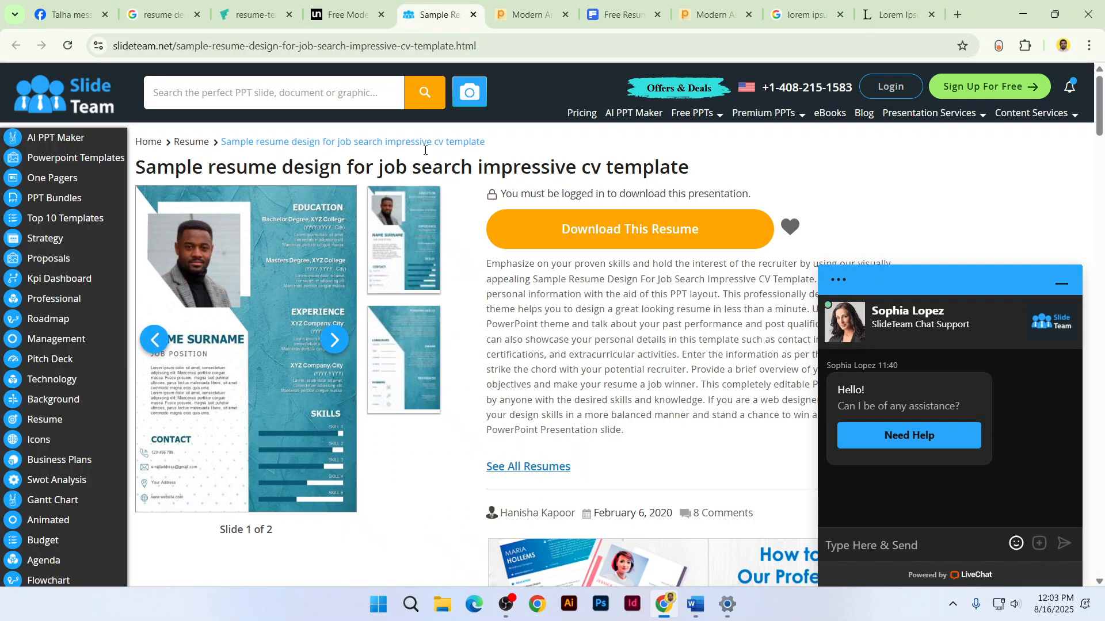
key("ctrl+shift+Tab")
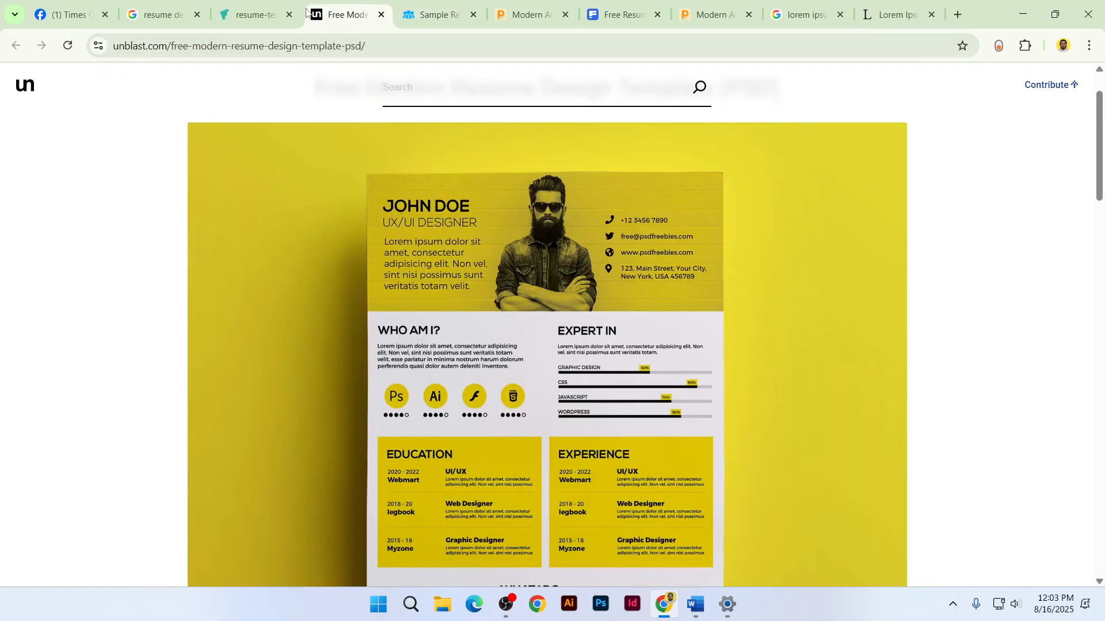
key("ctrl+shift+Tab")
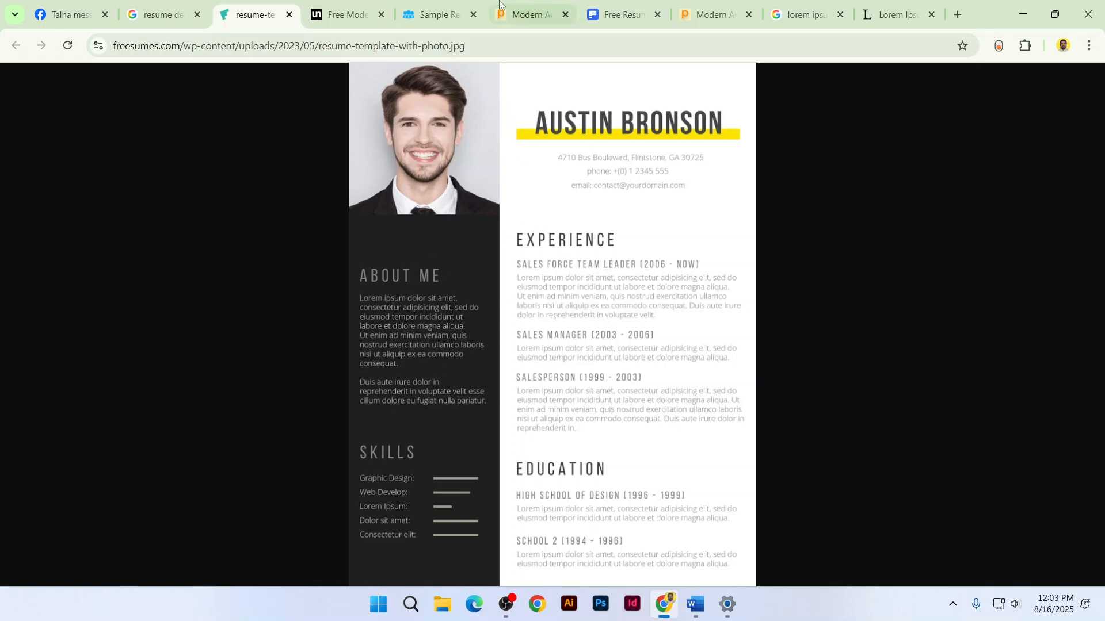
left_click(346, 14)
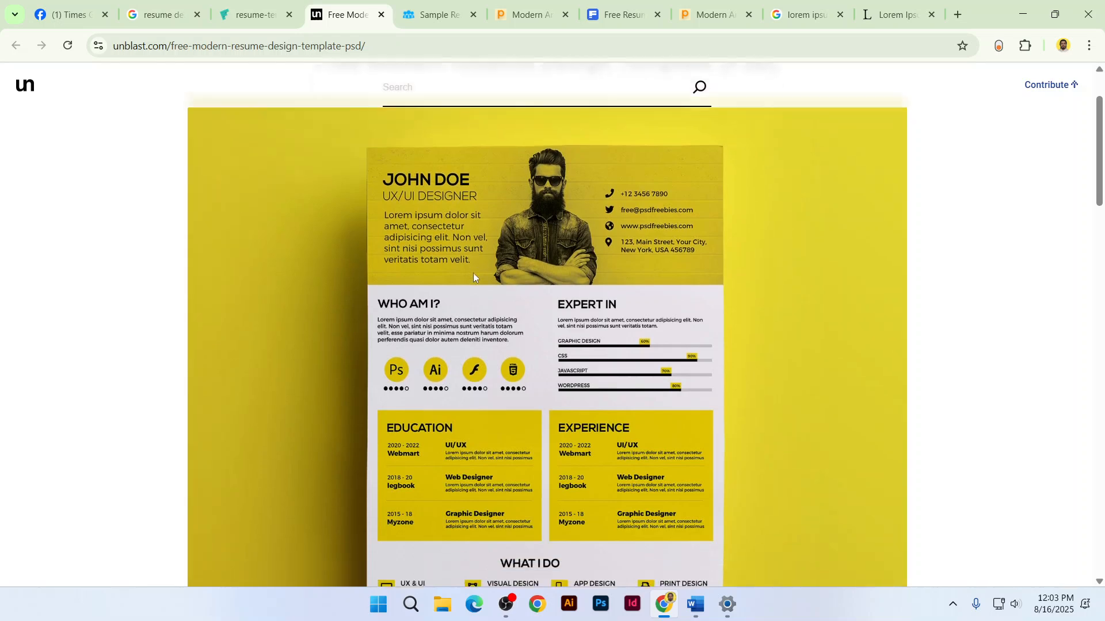
scroll(473, 273, "down", 2)
left_click(432, 15)
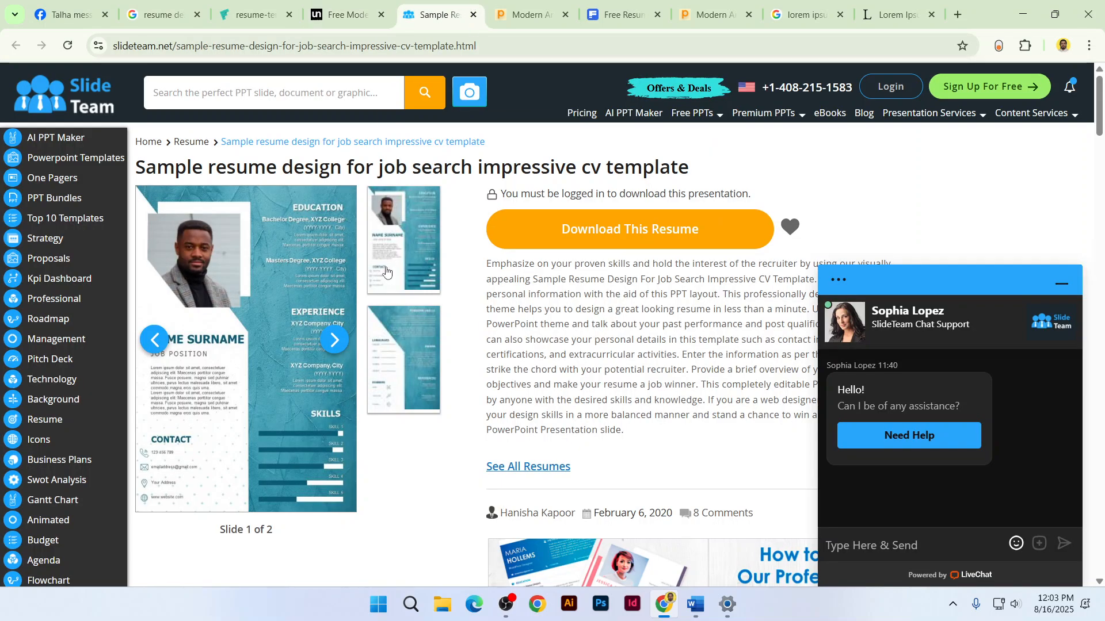
left_click(527, 15)
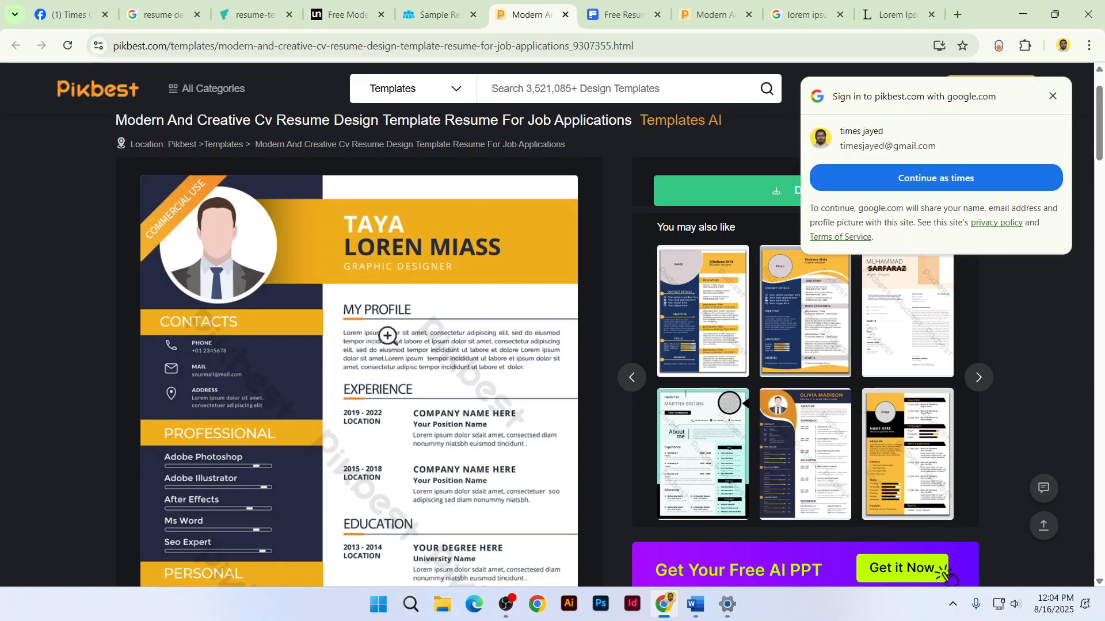
scroll(943, 489, "down", 6)
left_click(714, 14)
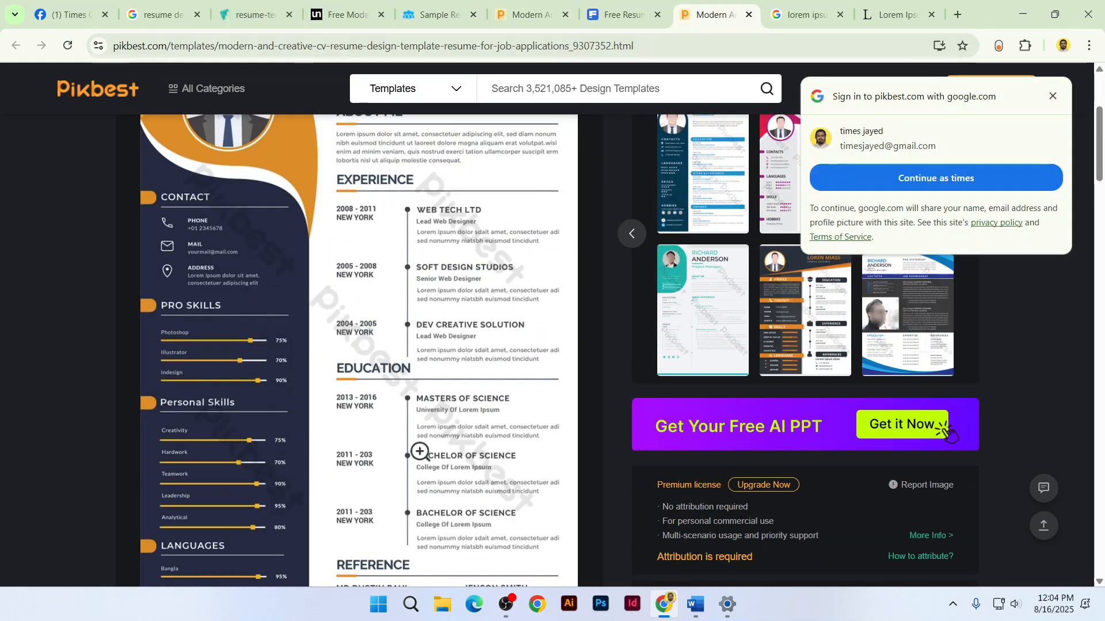
Open more templates, including Adobe and Canva, from the résumé design image results
left_click(158, 15)
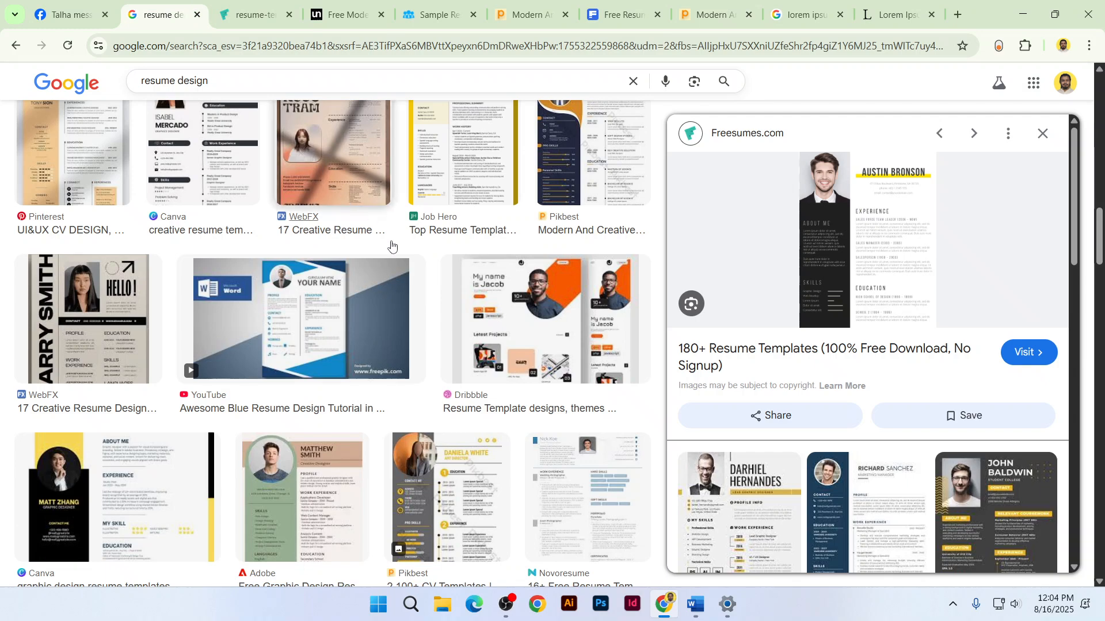
scroll(424, 358, "down", 3)
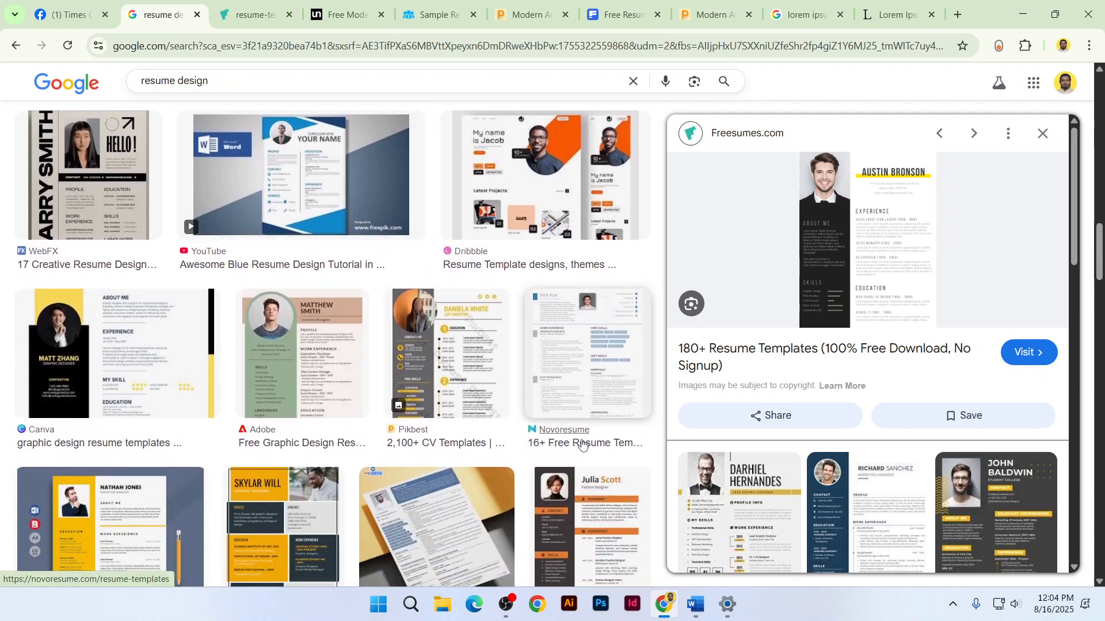
middle_click(427, 442)
middle_click(428, 441)
middle_click(286, 446)
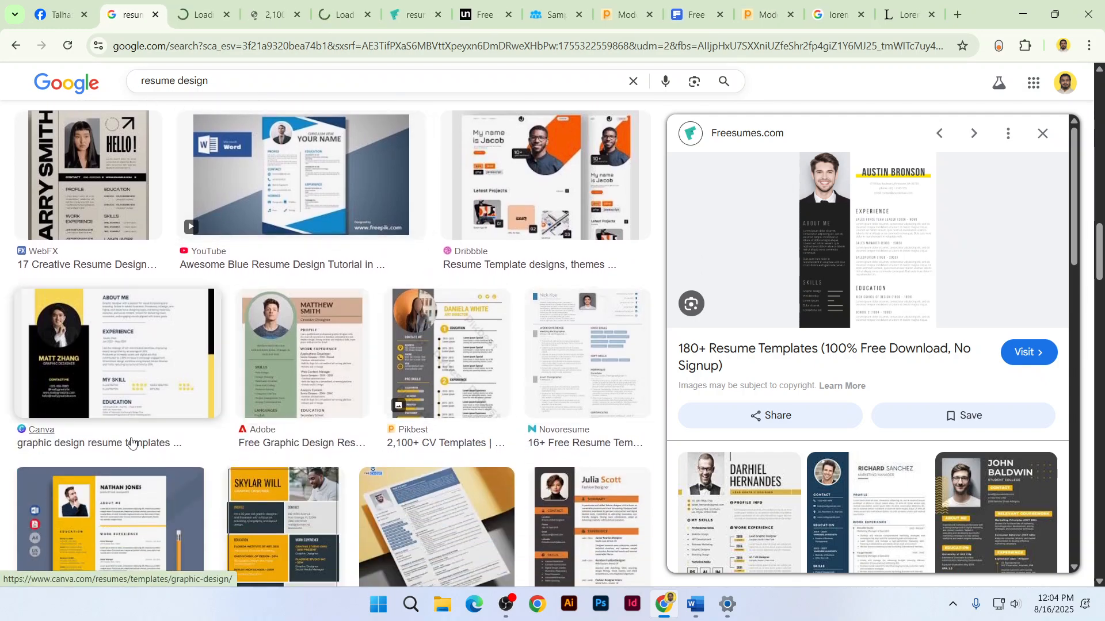
middle_click(130, 444)
left_click(178, 5)
left_click(238, 5)
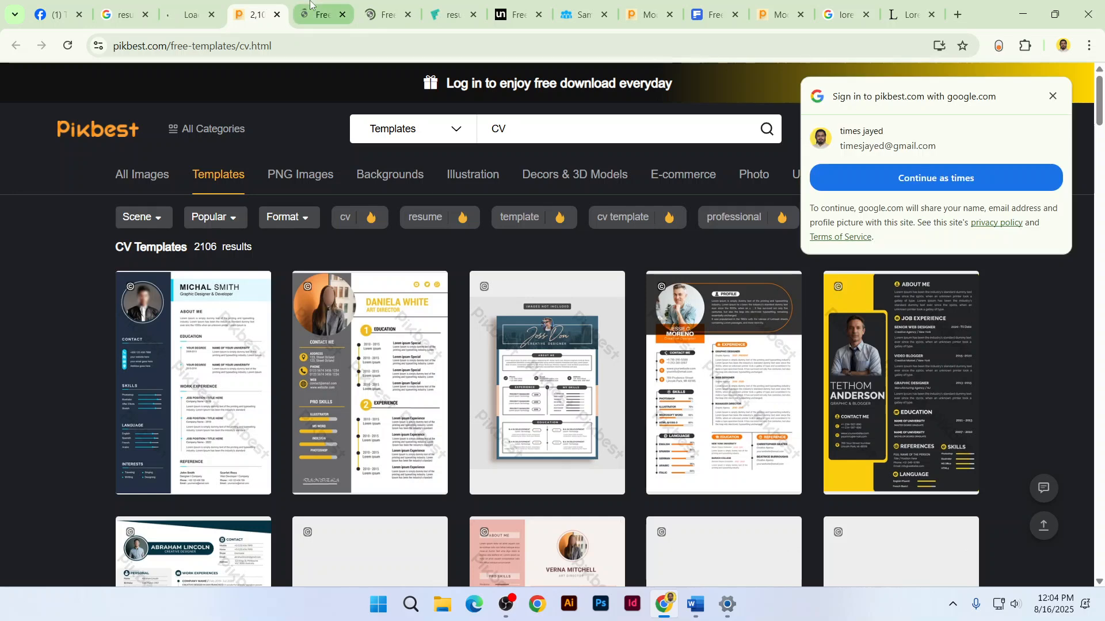
left_click(726, 605)
left_click(694, 604)
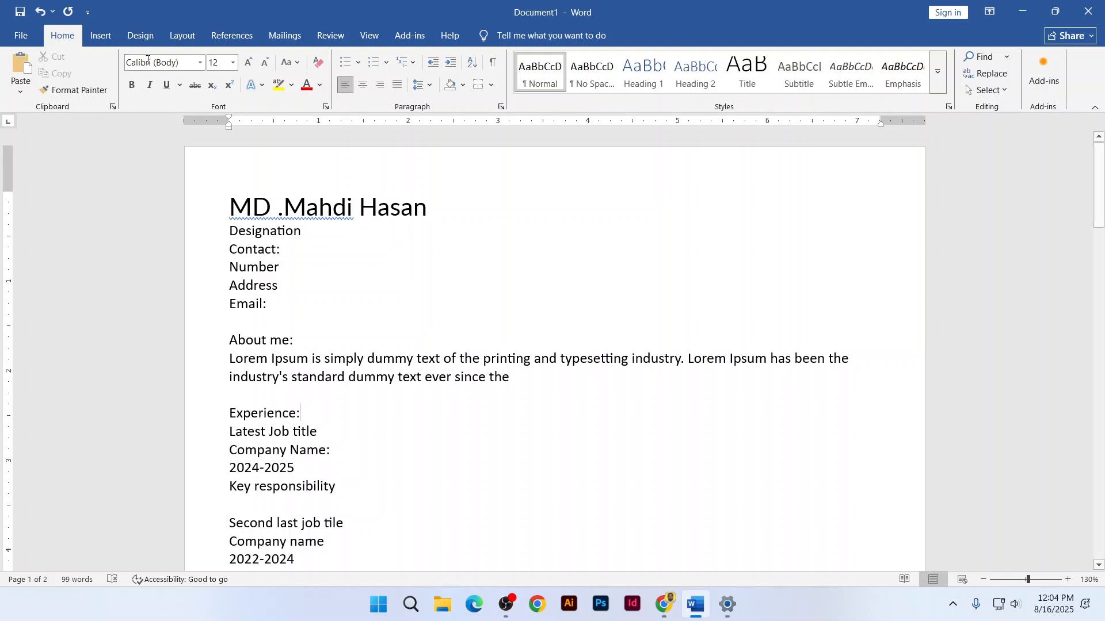
In More Columns, set the number of columns to 2, giving equal 3.38" widths
left_click(179, 41)
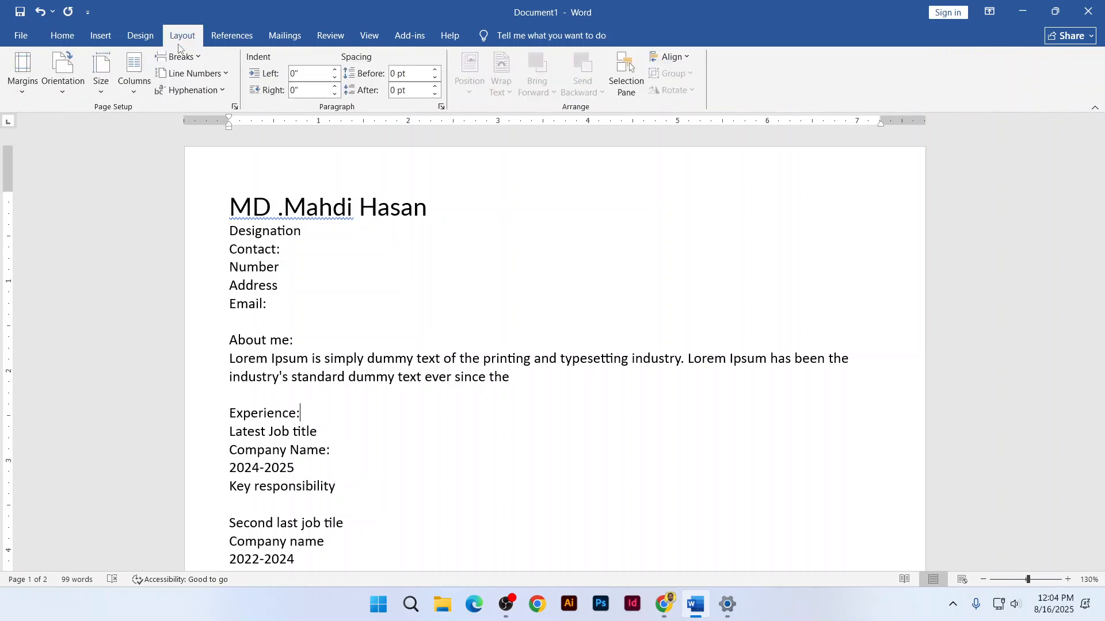
left_click(136, 92)
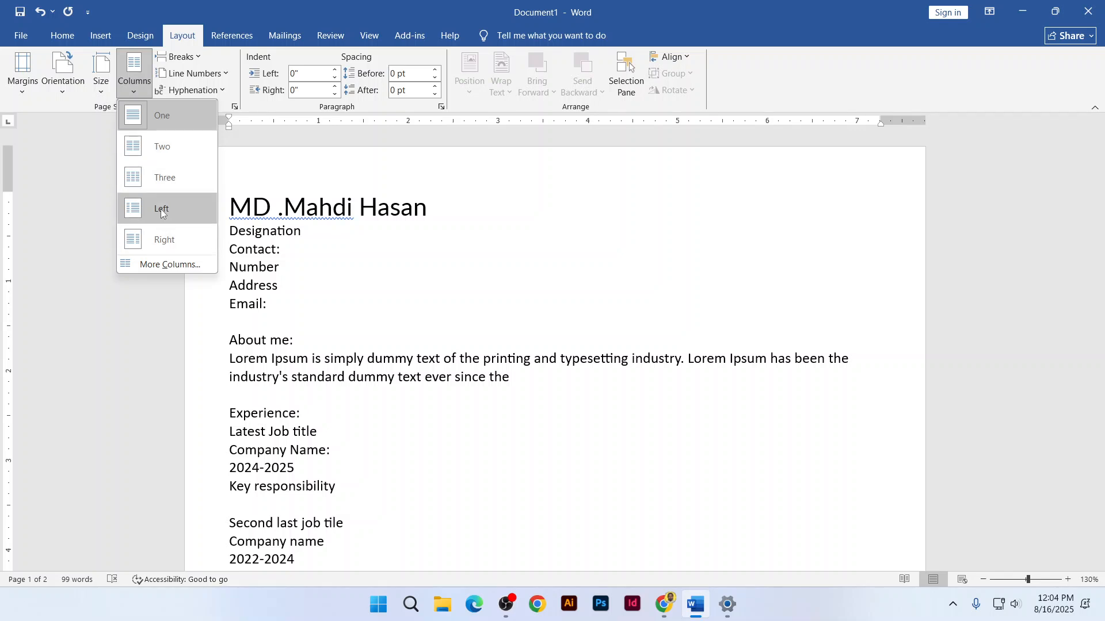
left_click(169, 265)
left_click_drag(512, 165, 707, 178)
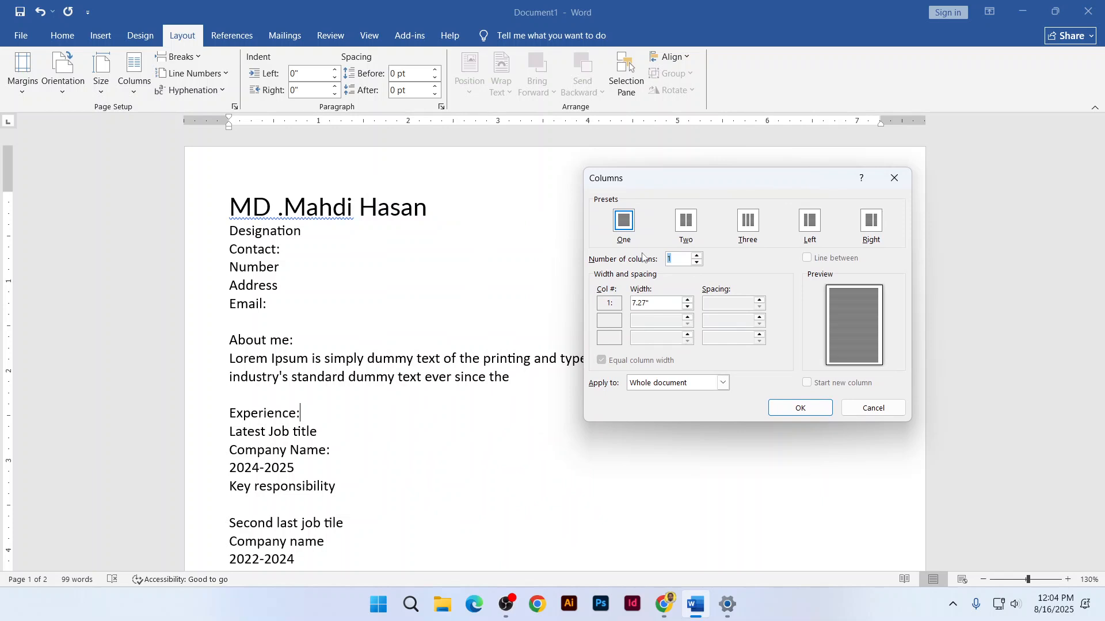
type("2")
left_click(670, 303)
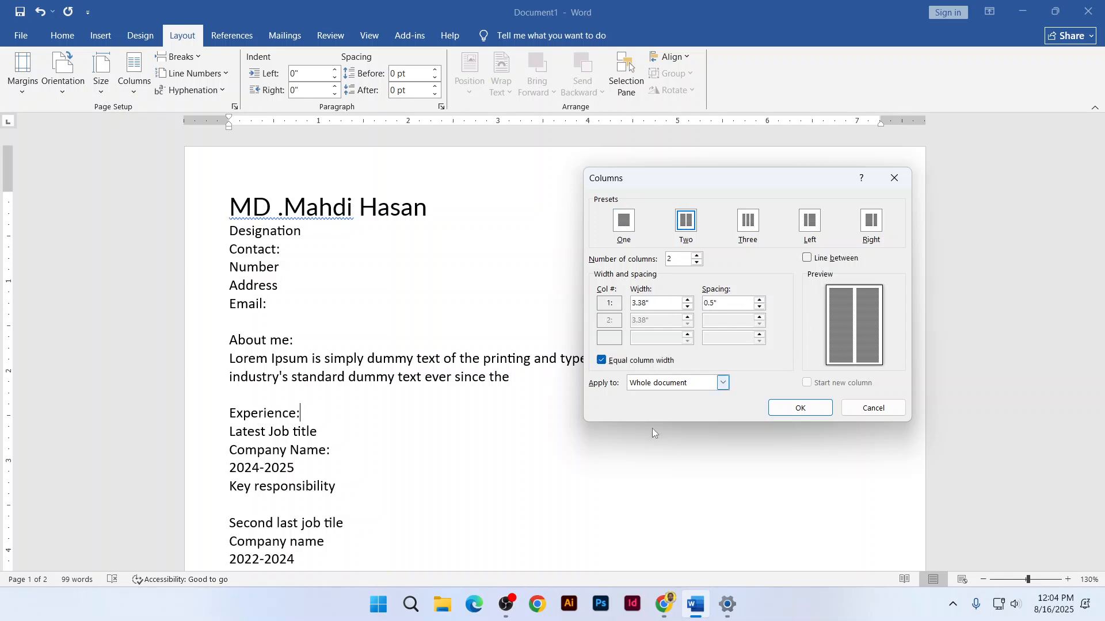
left_click(663, 599)
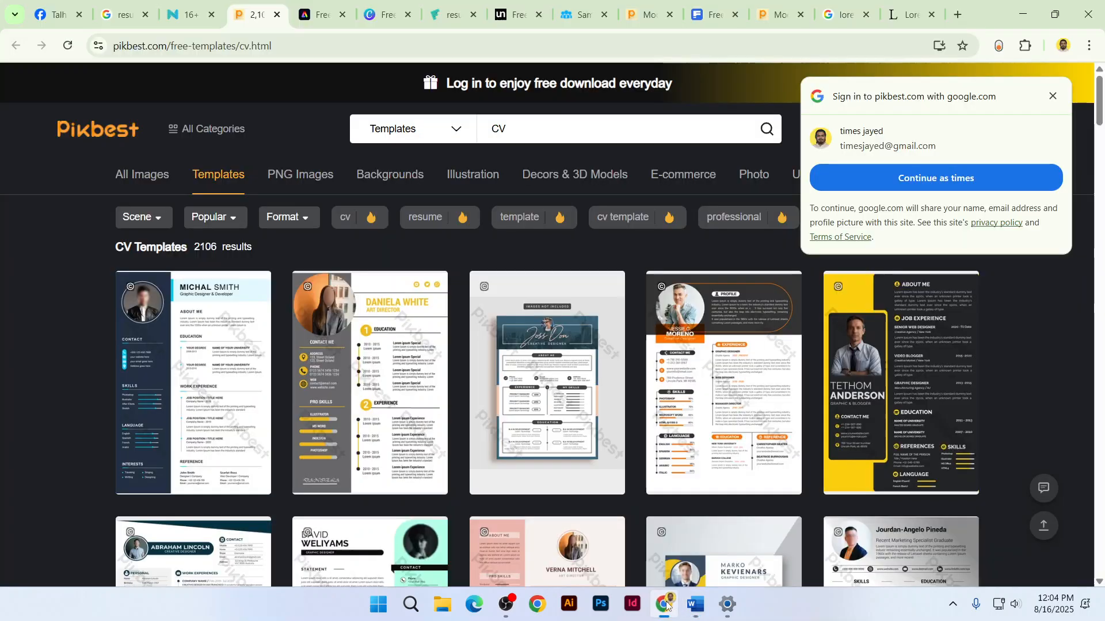
Browse the Pikbest, Novoresume and Canva tabs, then view the Freesumes dark-sidebar sample résumé
left_click(217, 5)
left_click(256, 11)
left_click(384, 12)
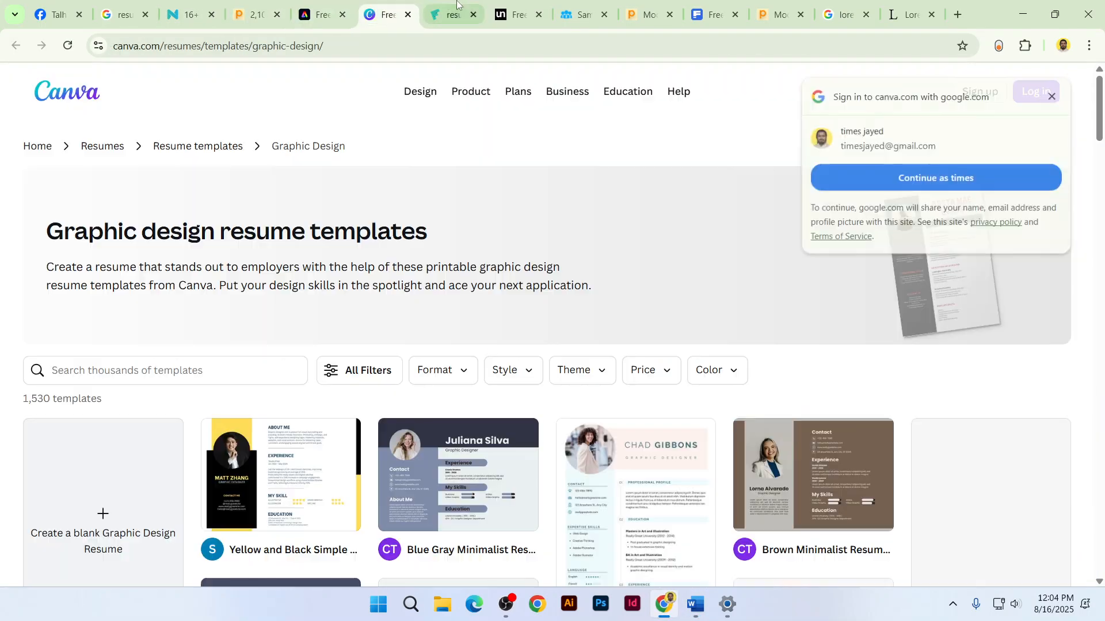
left_click(457, 5)
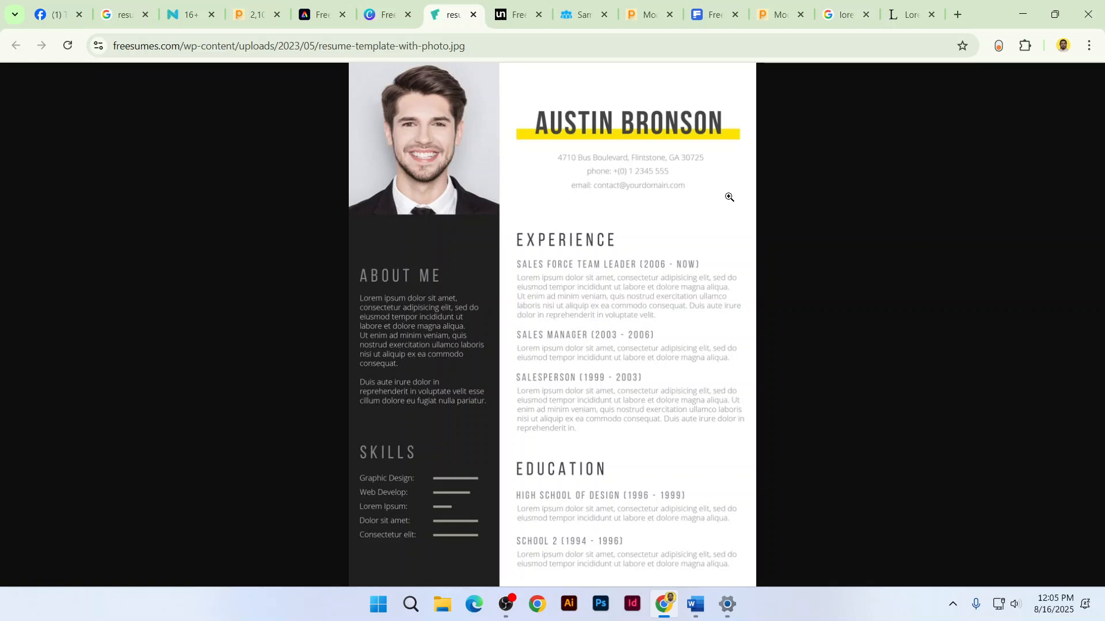
left_click(696, 604)
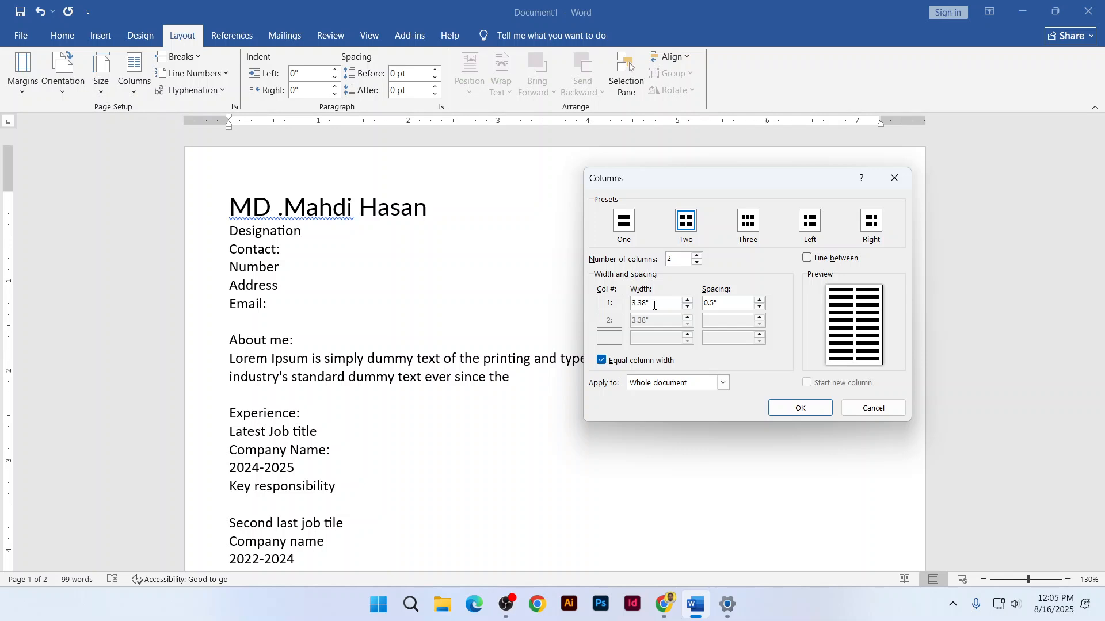
Shrink the equal column widths to widen the spacing between columns
left_click(686, 308)
left_click(686, 307)
left_click(687, 308)
left_click(686, 308)
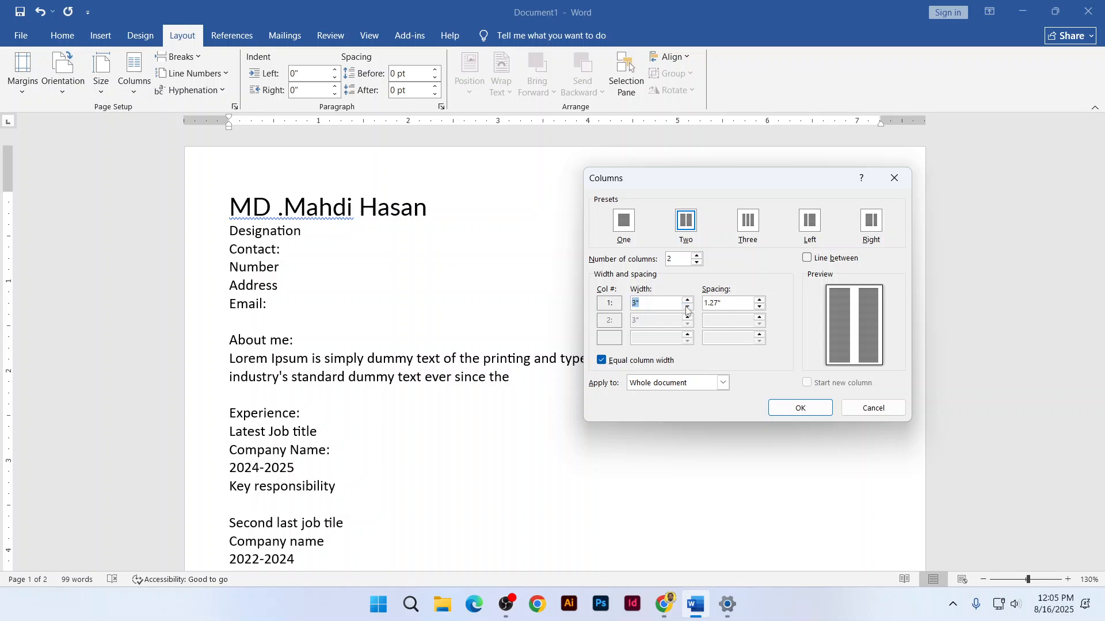
left_click(687, 308)
left_click(687, 307)
left_click(686, 307)
left_click(687, 308)
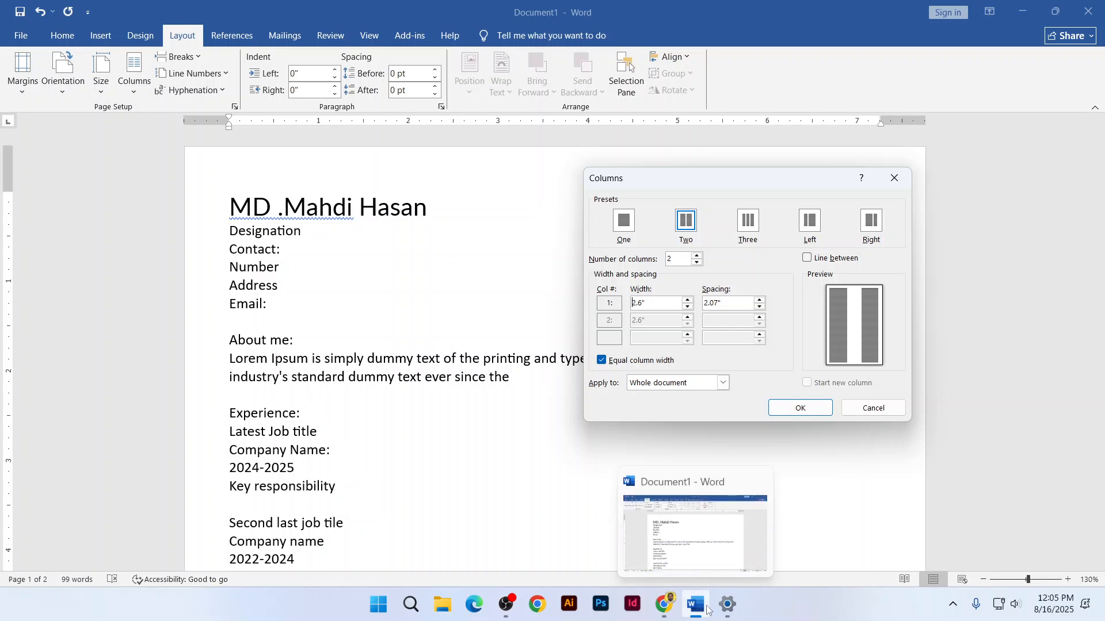
Turn off equal column width and set column 1 to 2.5" and column 2 to 4"
left_click(602, 361)
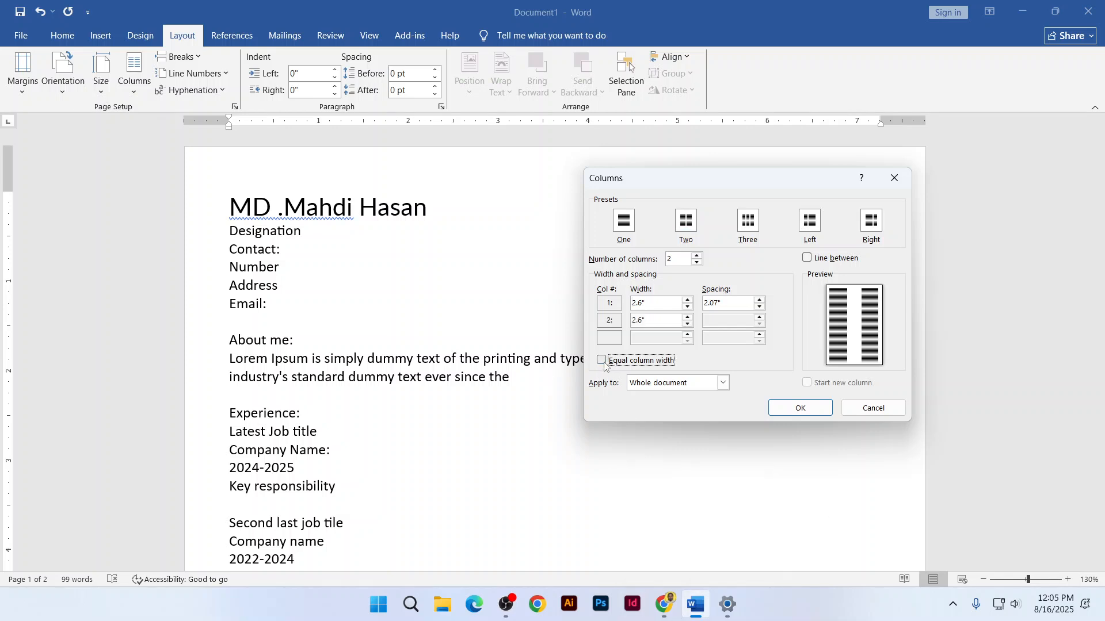
left_click(688, 300)
left_click(688, 299)
left_click(688, 307)
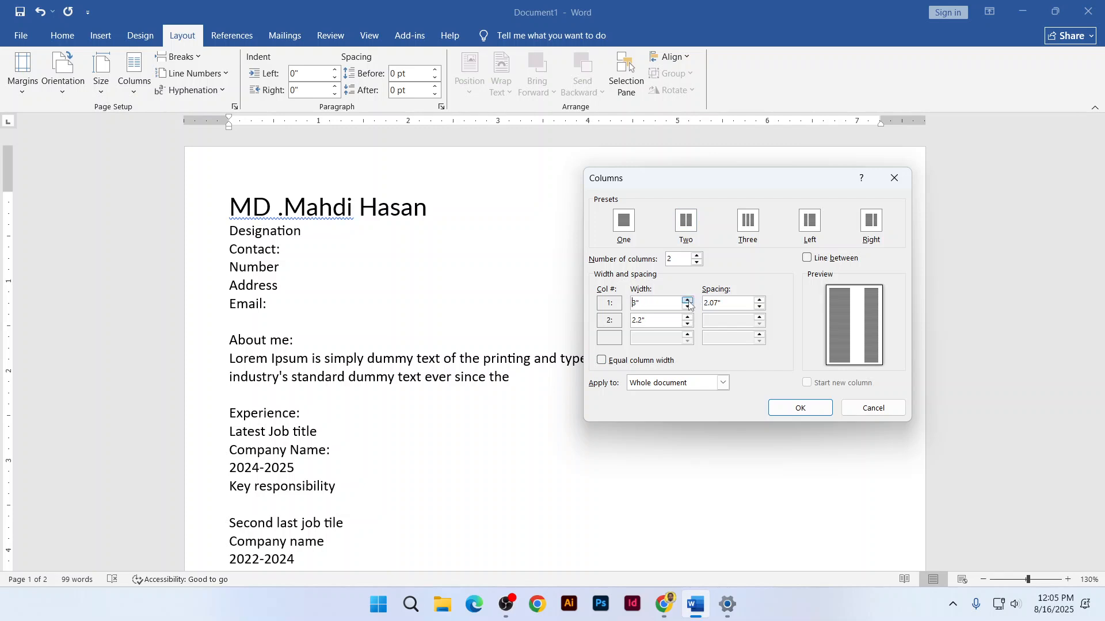
left_click(689, 307)
left_click(688, 307)
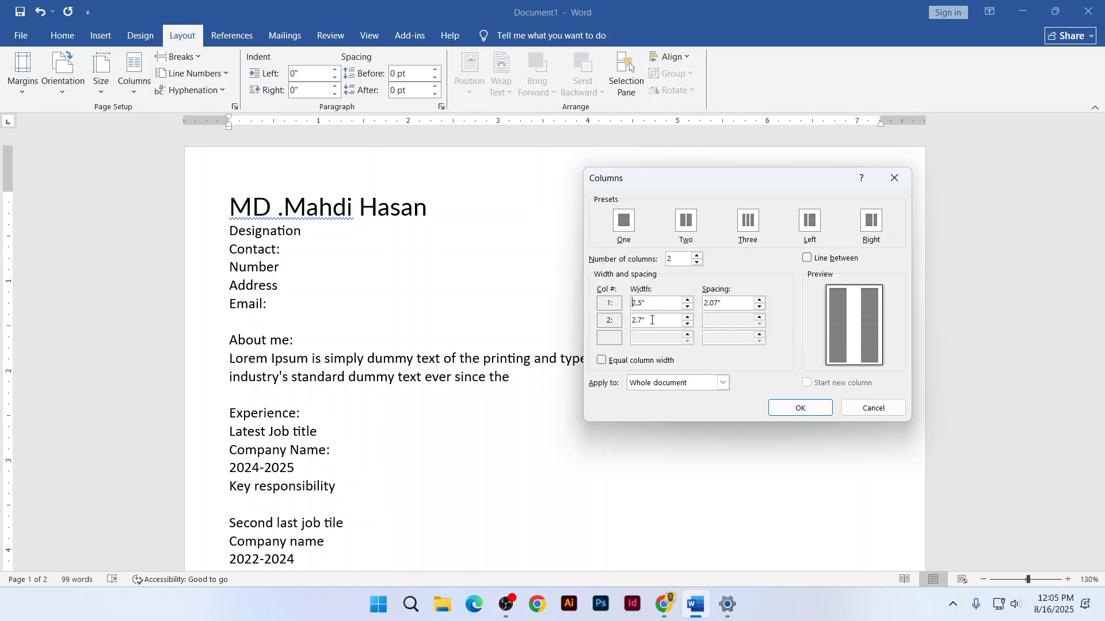
left_click(687, 318)
left_click(688, 318)
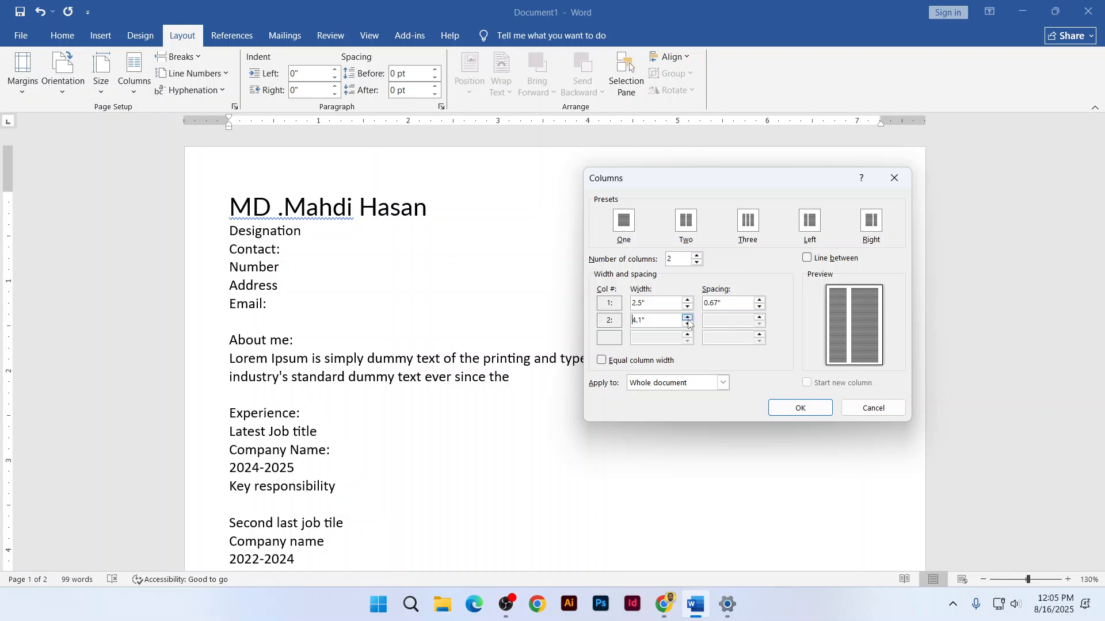
left_click(688, 324)
Apply the two columns 0.77" apart with Line between left unchecked
left_click(816, 262)
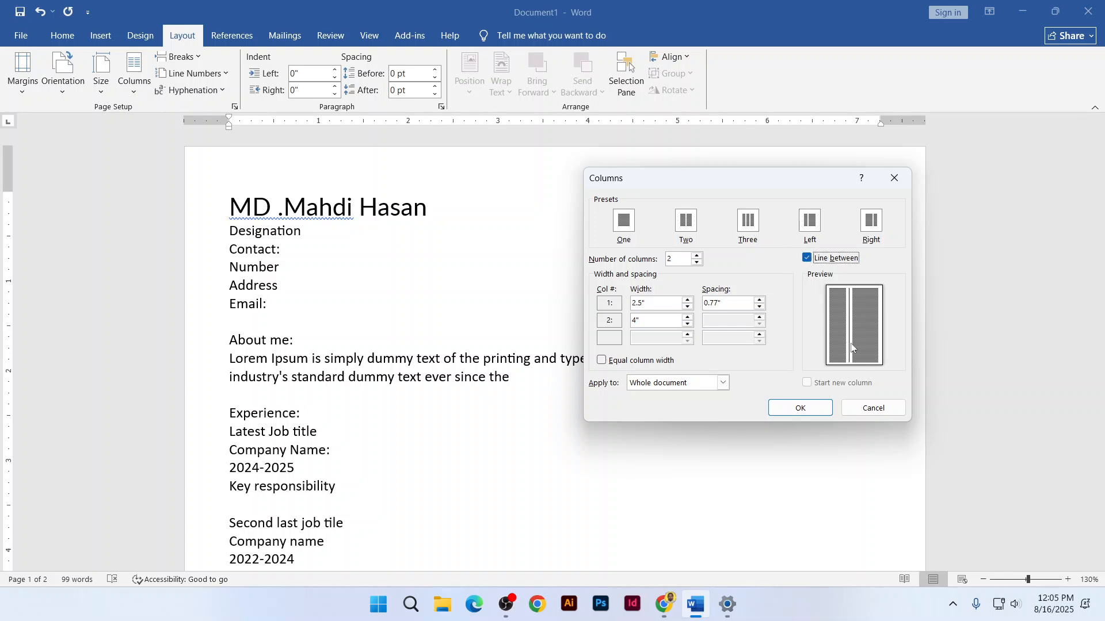
left_click_drag(780, 178, 881, 295)
left_click_drag(778, 287, 645, 126)
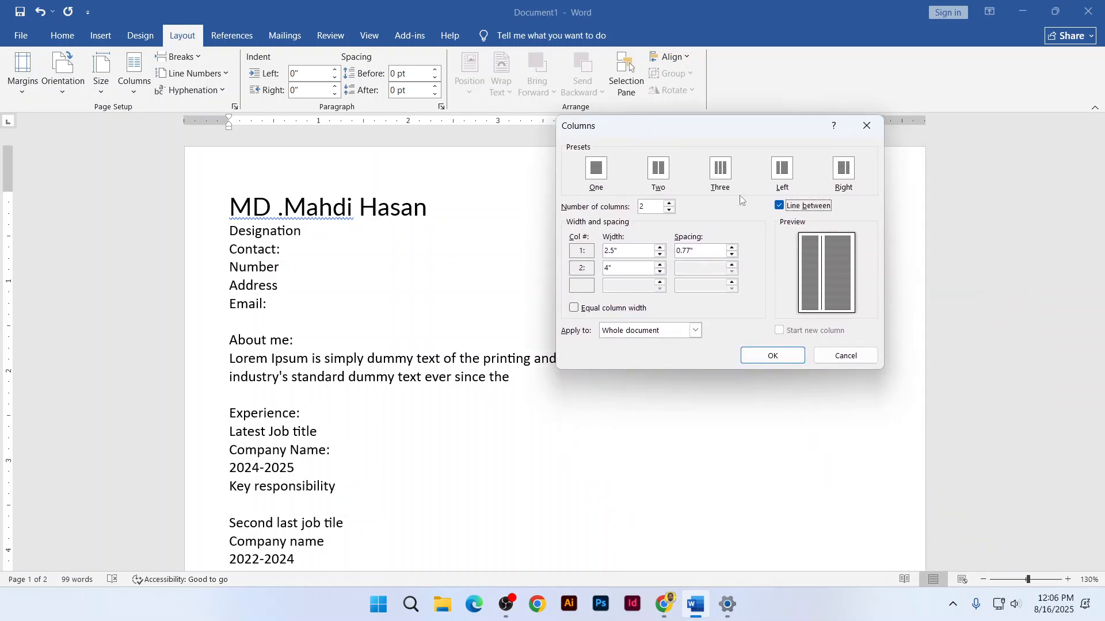
left_click(780, 206)
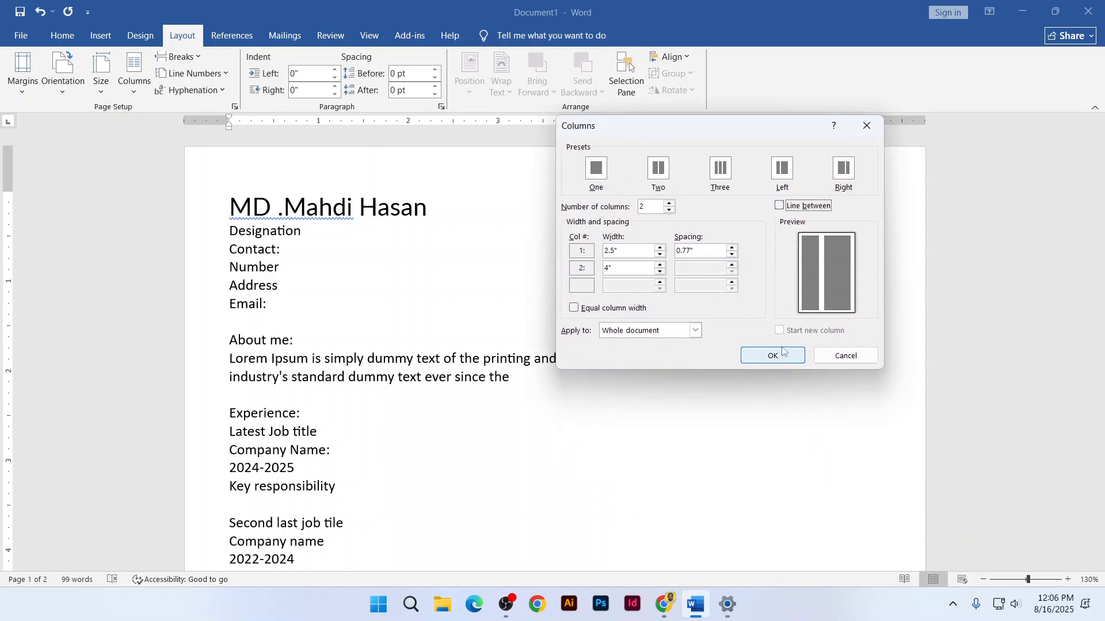
left_click(757, 361)
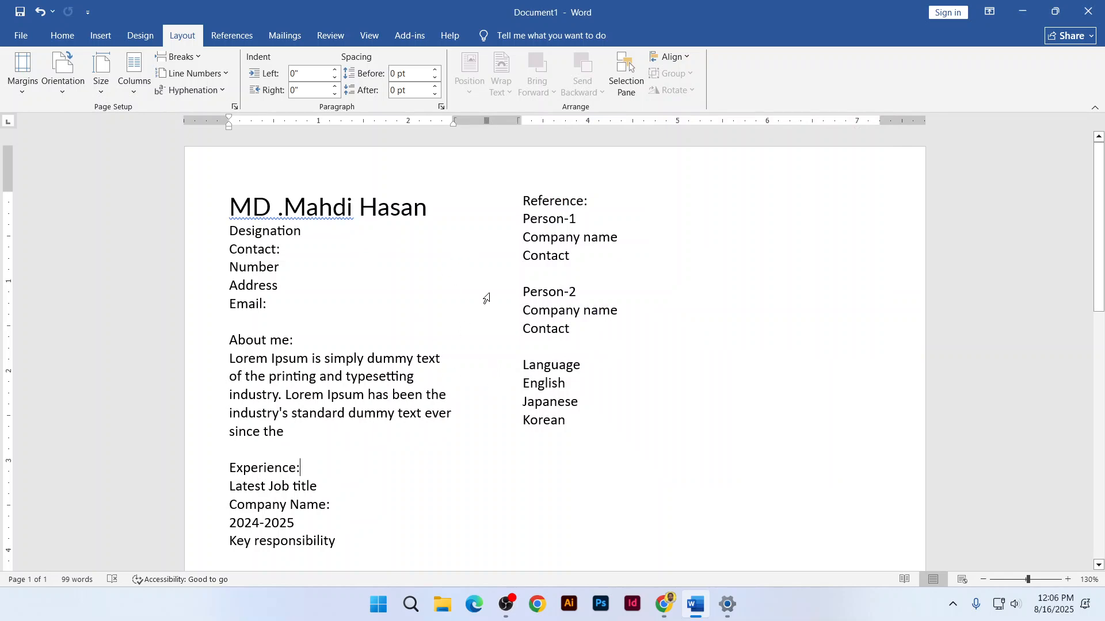
key("alt+Tab")
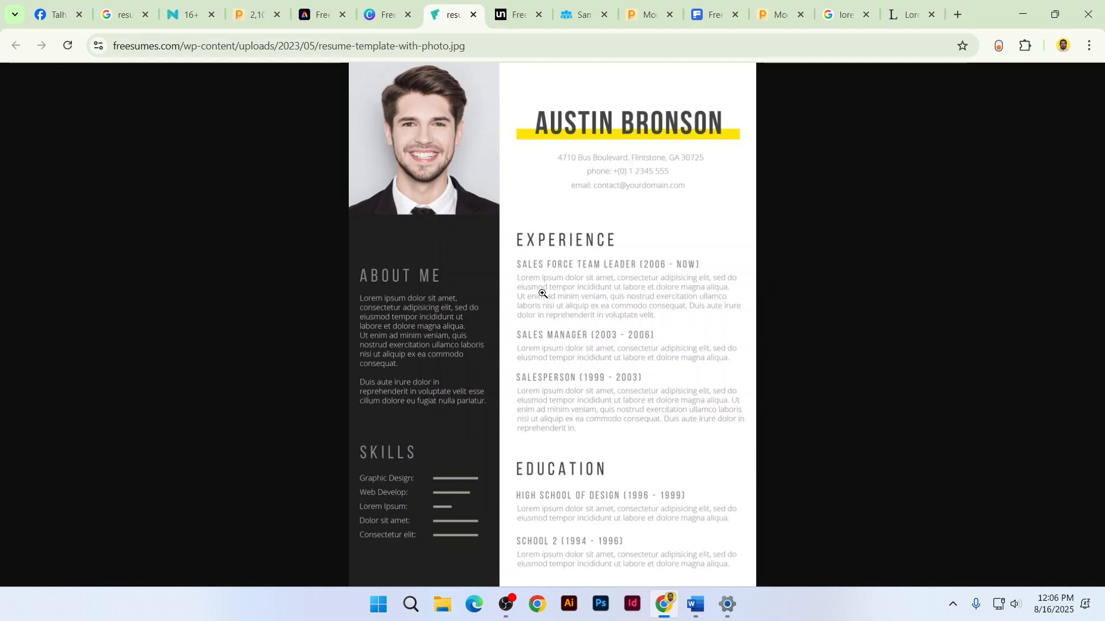
Study the yellow JOHN DOE resume template on unblast.com in Chrome, then return to Word
left_click(501, 12)
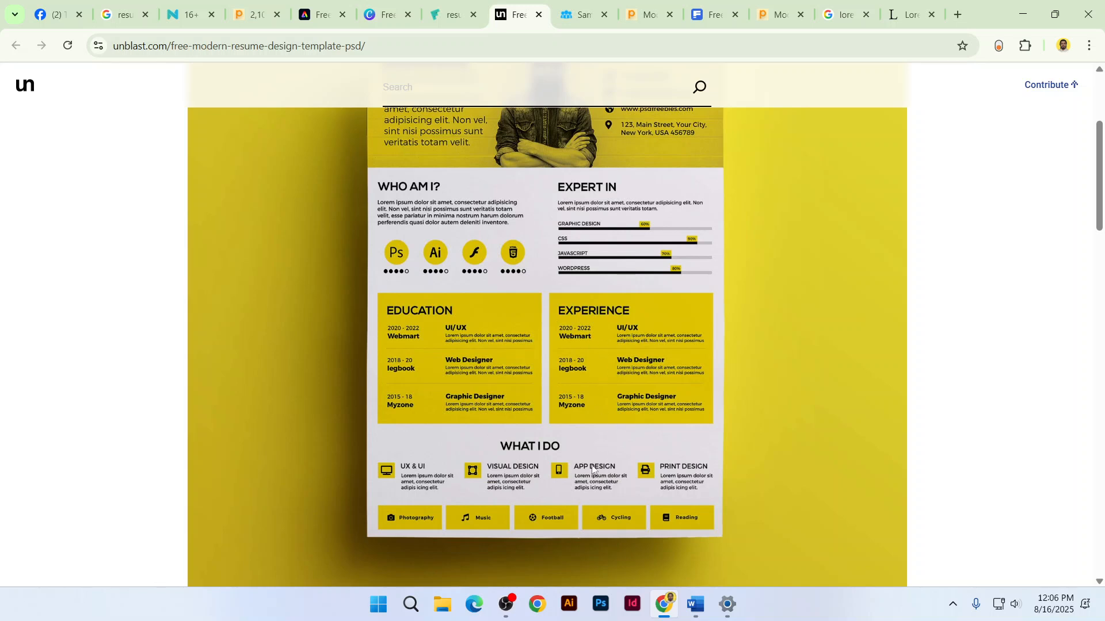
scroll(597, 475, "up", 1)
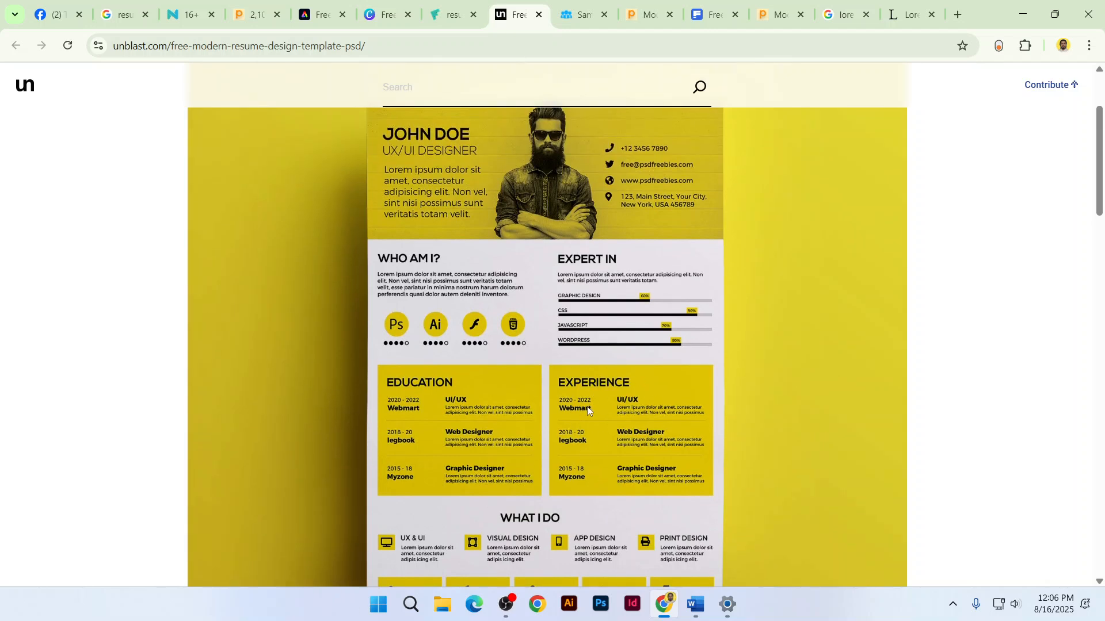
key("alt+Tab")
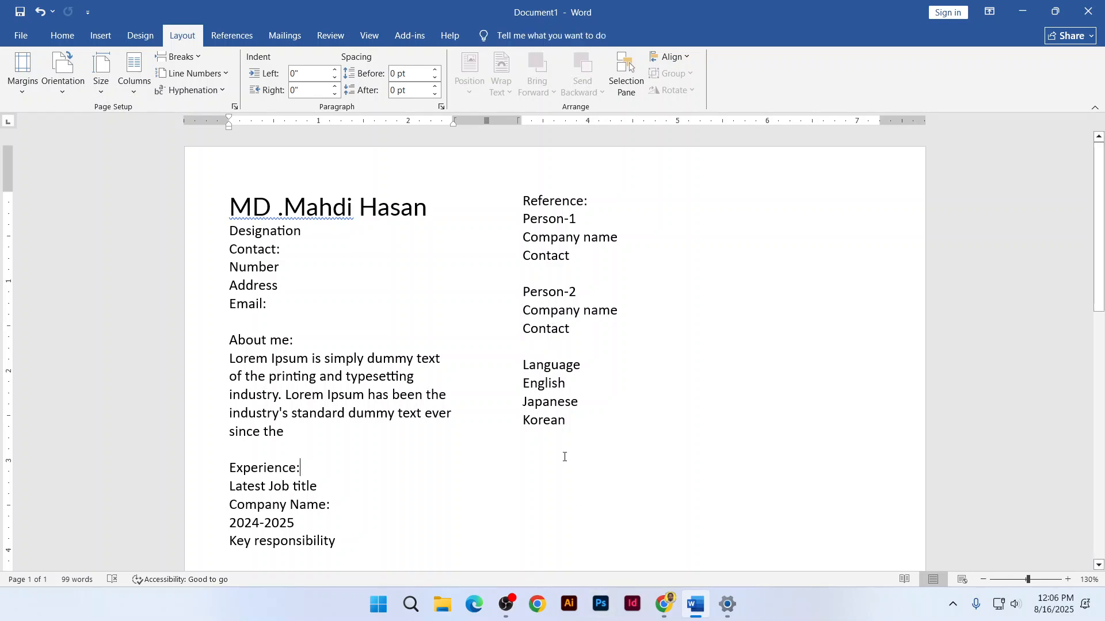
Move the Language block from the right column into the left column above Experience, with blank lines around it
scroll(560, 432, "down", 2)
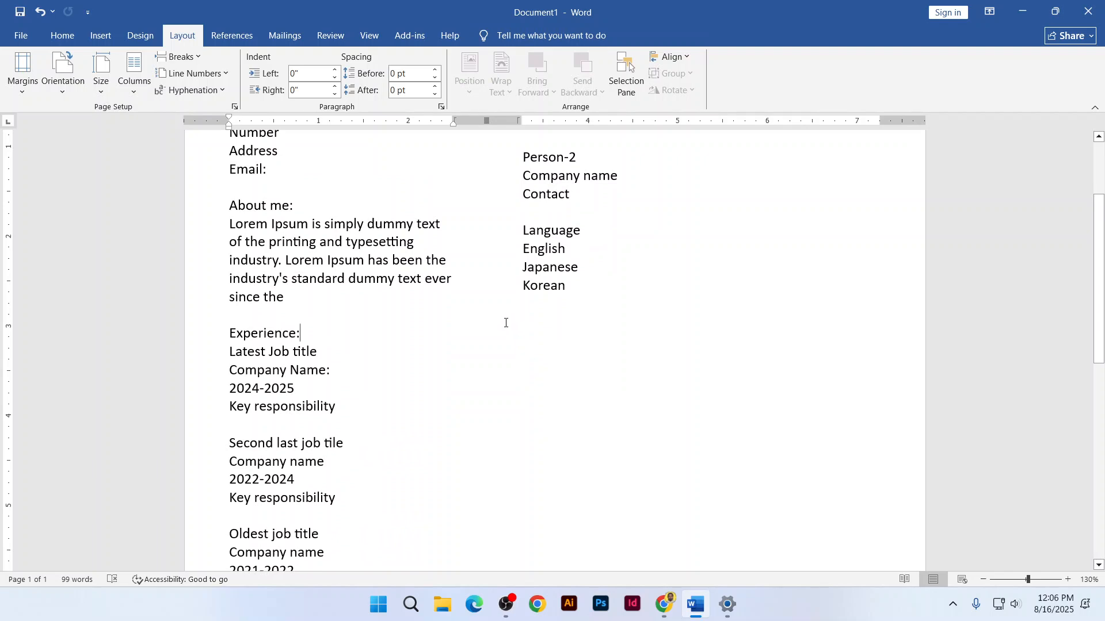
left_click_drag(524, 231, 561, 289)
key("ctrl+c")
key("Delete")
left_click(230, 314)
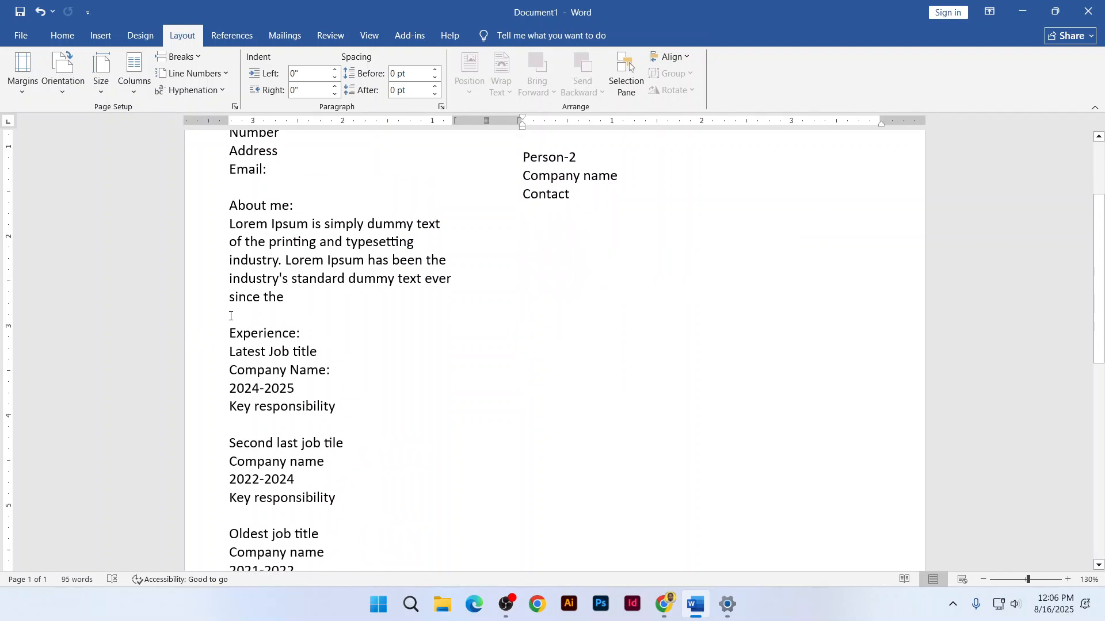
key("Return")
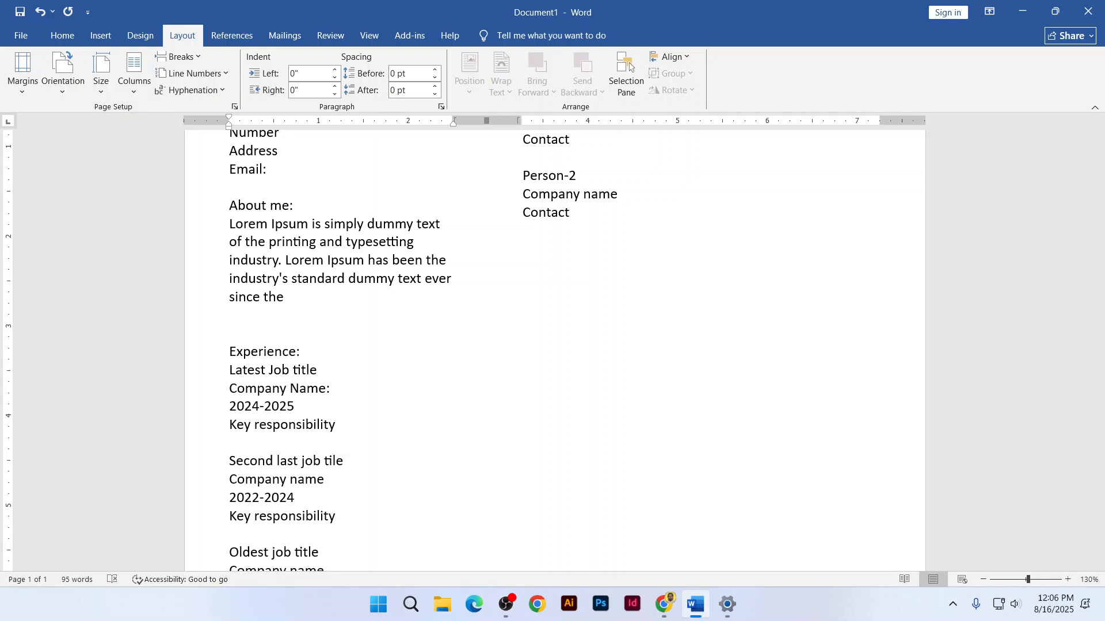
key("ctrl+v")
key("Return")
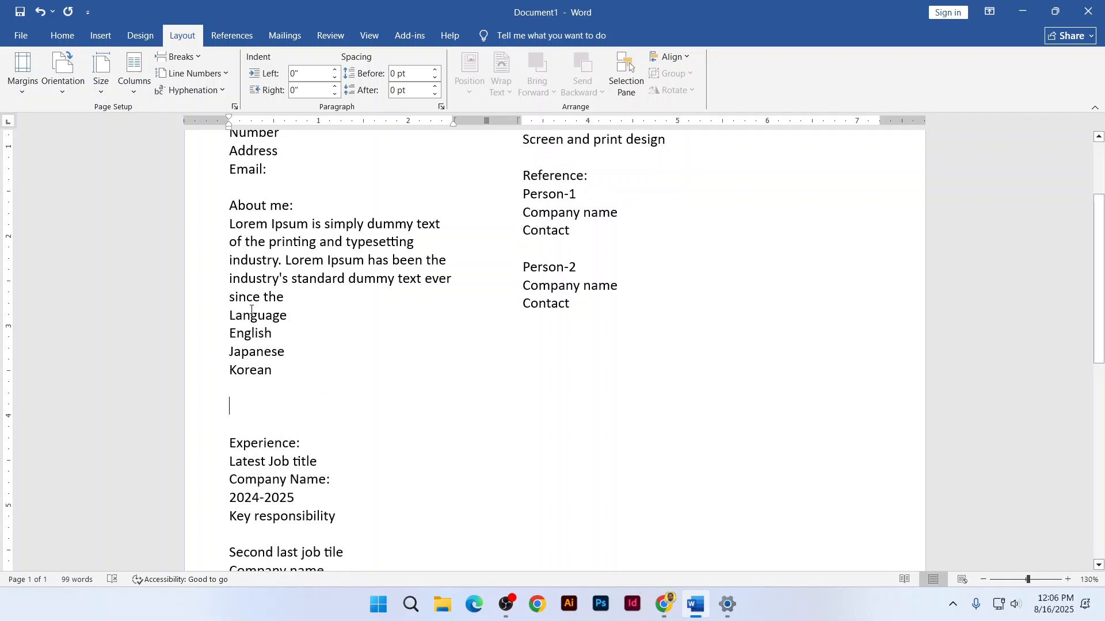
left_click(229, 315)
key("Return")
Move the Skill block from the right column to just below Korean in the Language list
scroll(343, 333, "down", 3)
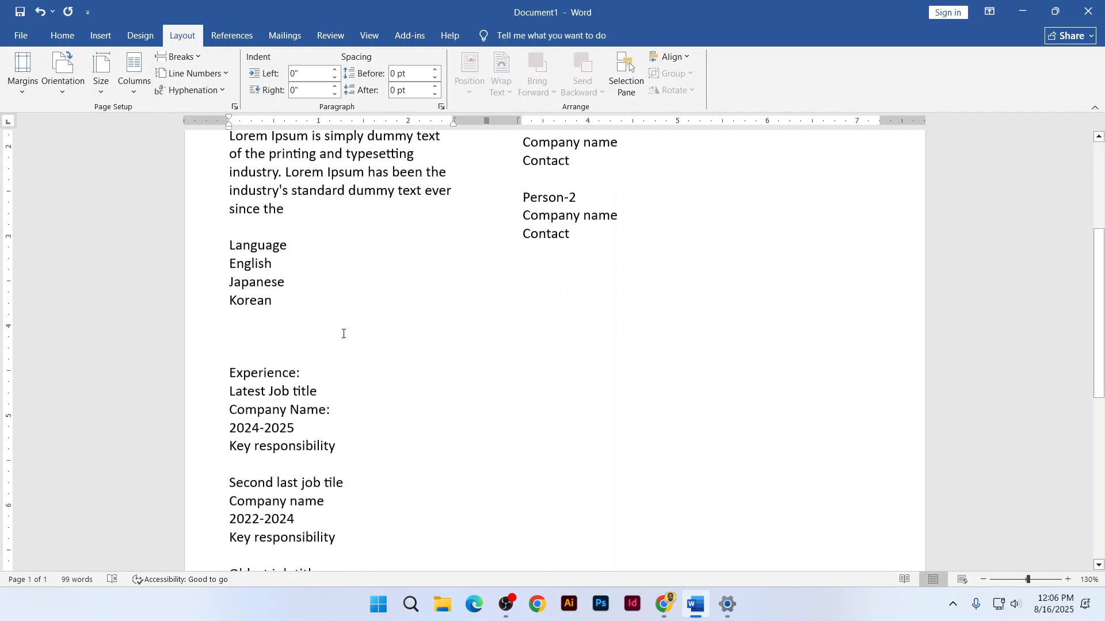
scroll(344, 334, "down", 3)
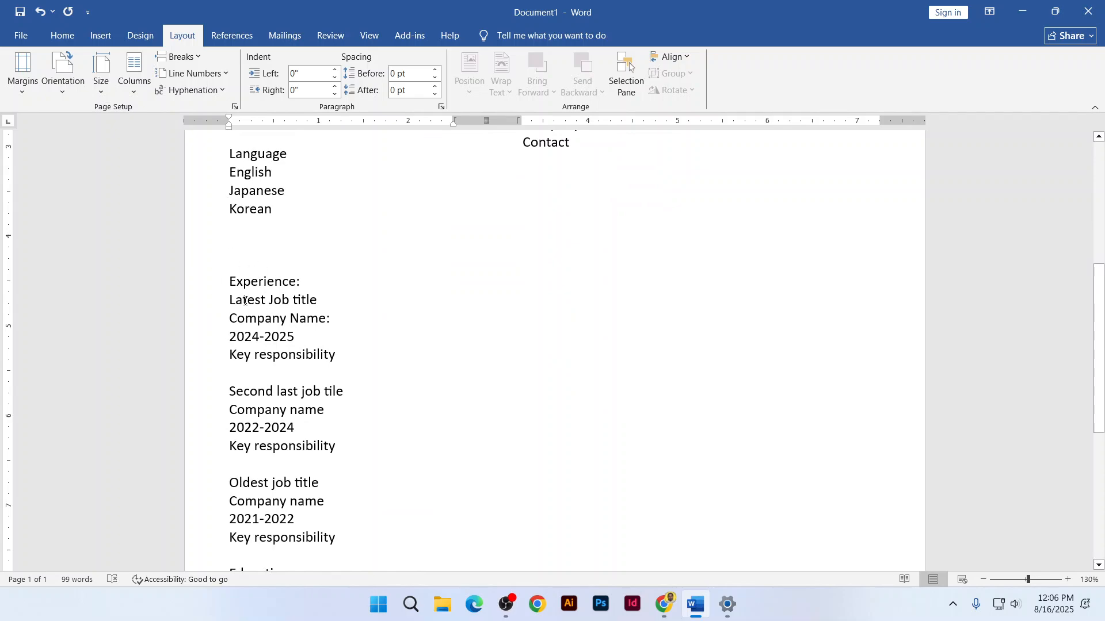
scroll(704, 412, "up", 10)
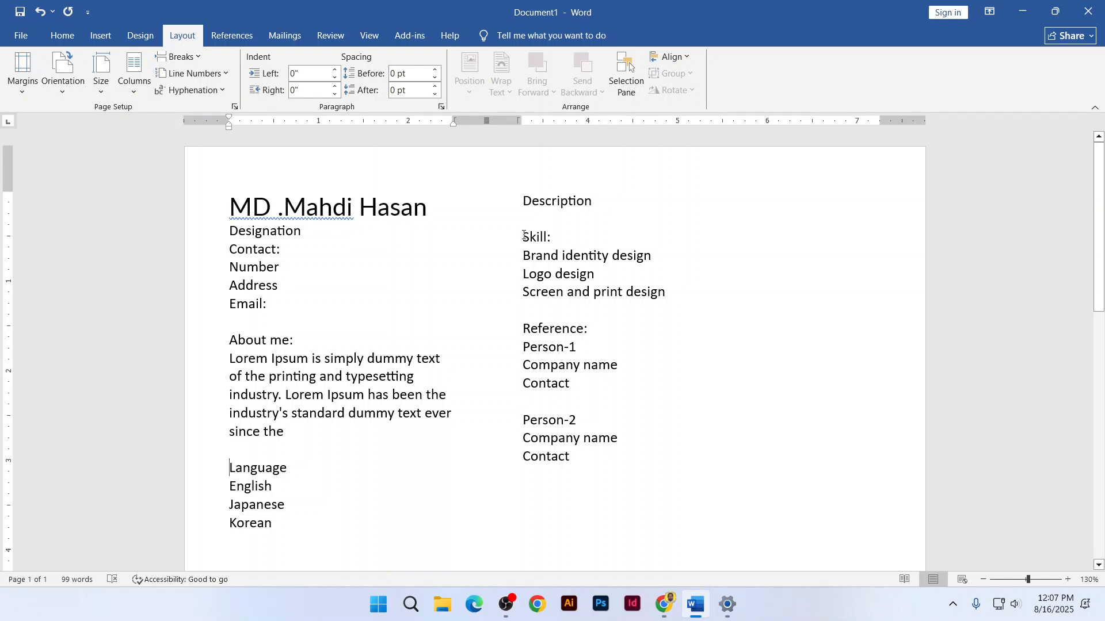
left_click_drag(522, 239, 669, 294)
key("ctrl+c")
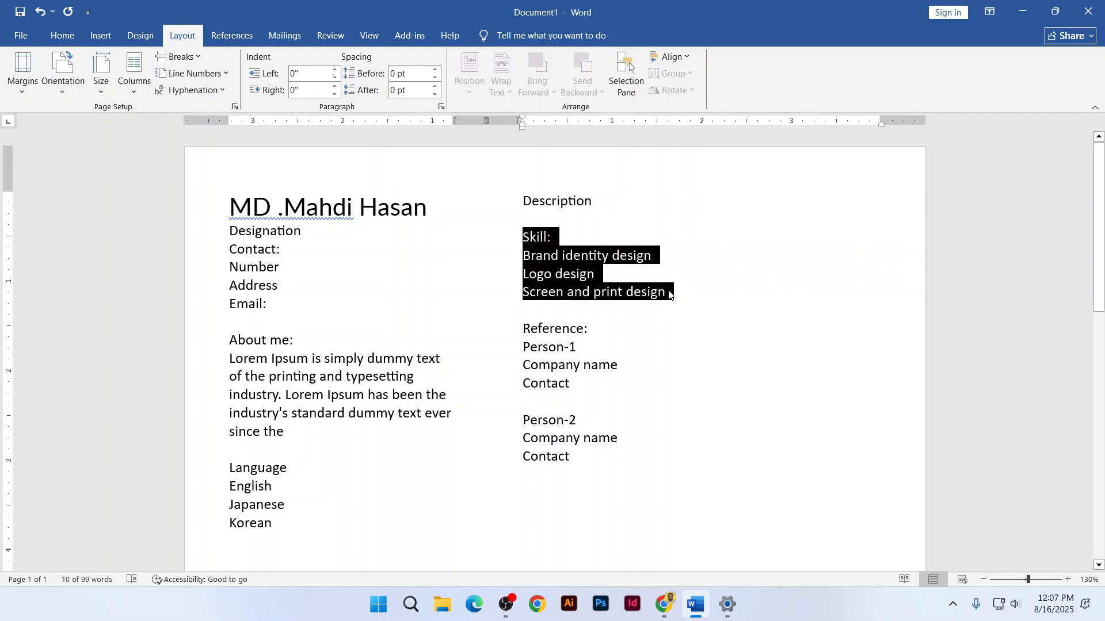
key("BackSpace")
scroll(301, 352, "down", 4)
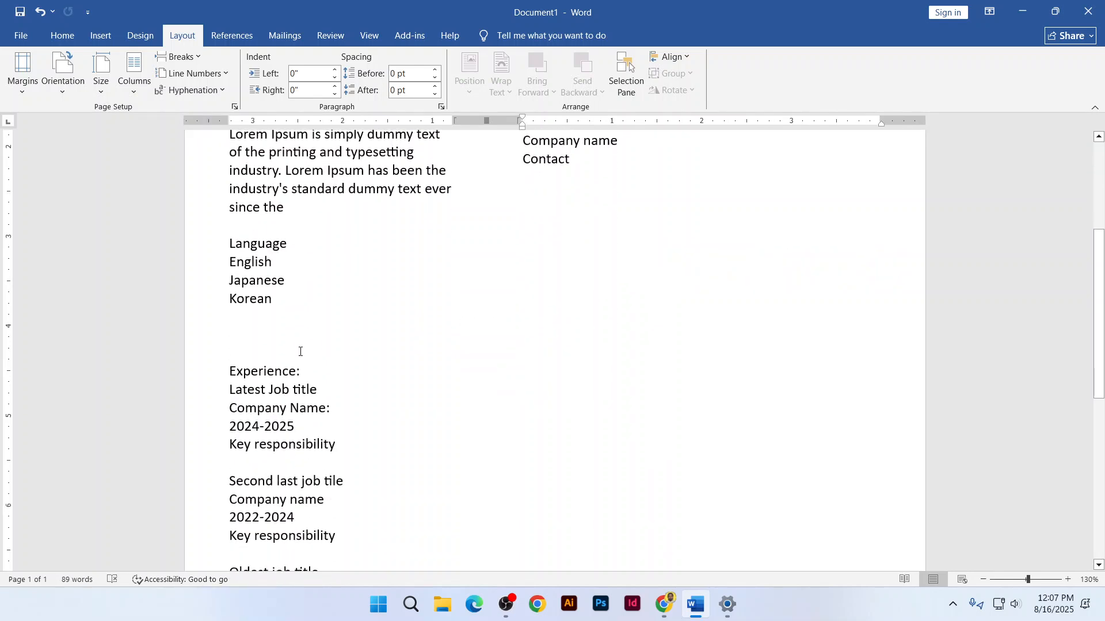
left_click(249, 325)
key("ctrl+v")
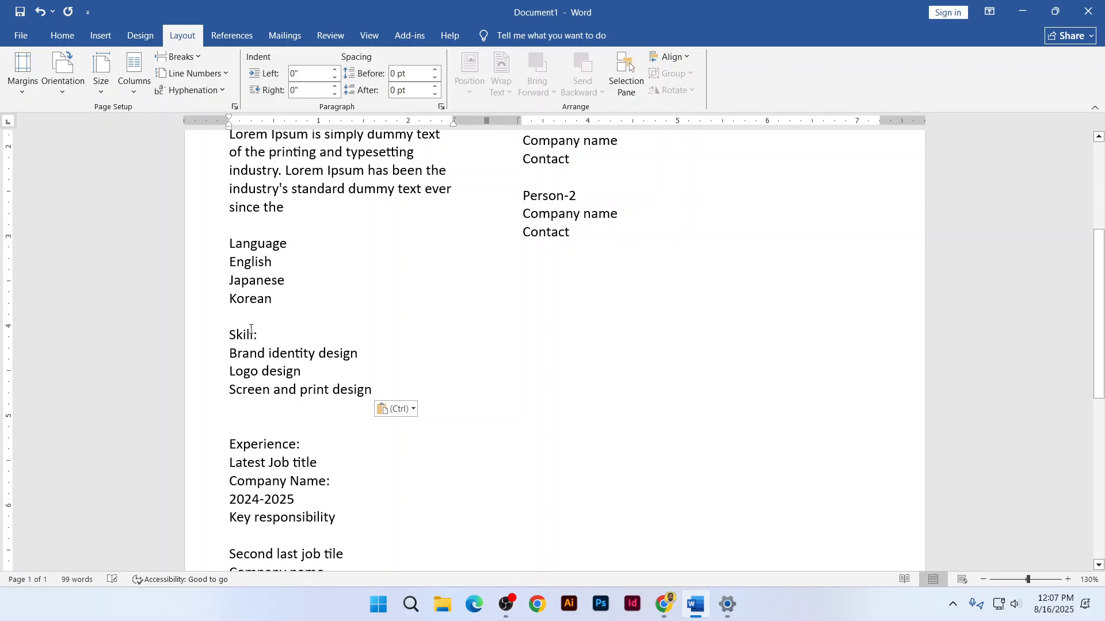
Adjust the blank lines before Experience: so it sits below the moved sections
scroll(414, 316, "up", 4)
scroll(414, 316, "down", 7)
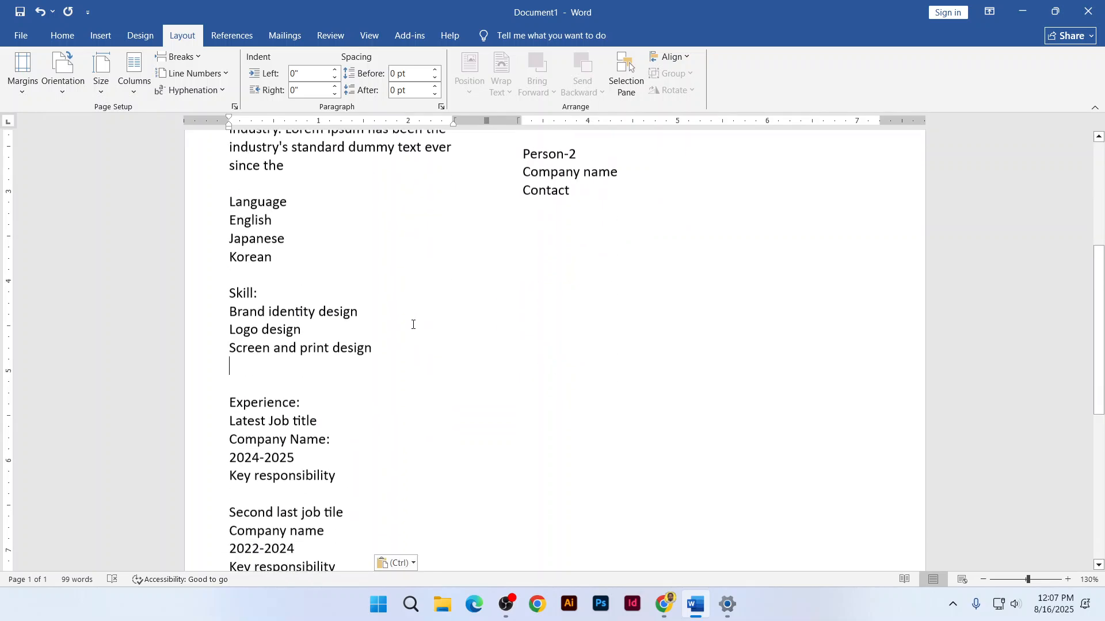
scroll(412, 324, "down", 1)
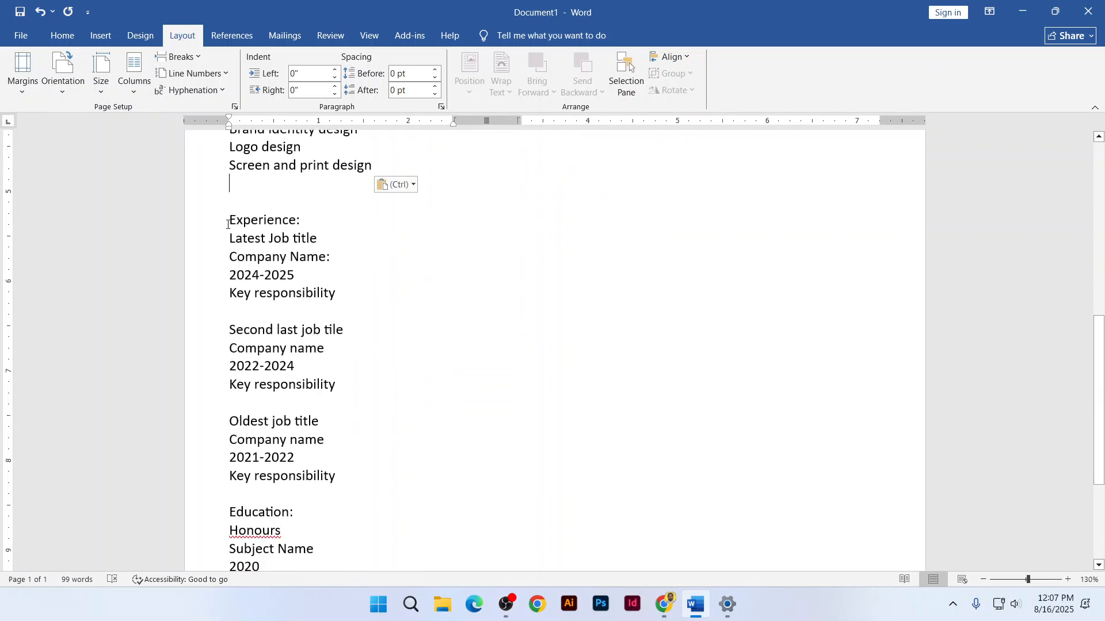
scroll(235, 246, "down", 3)
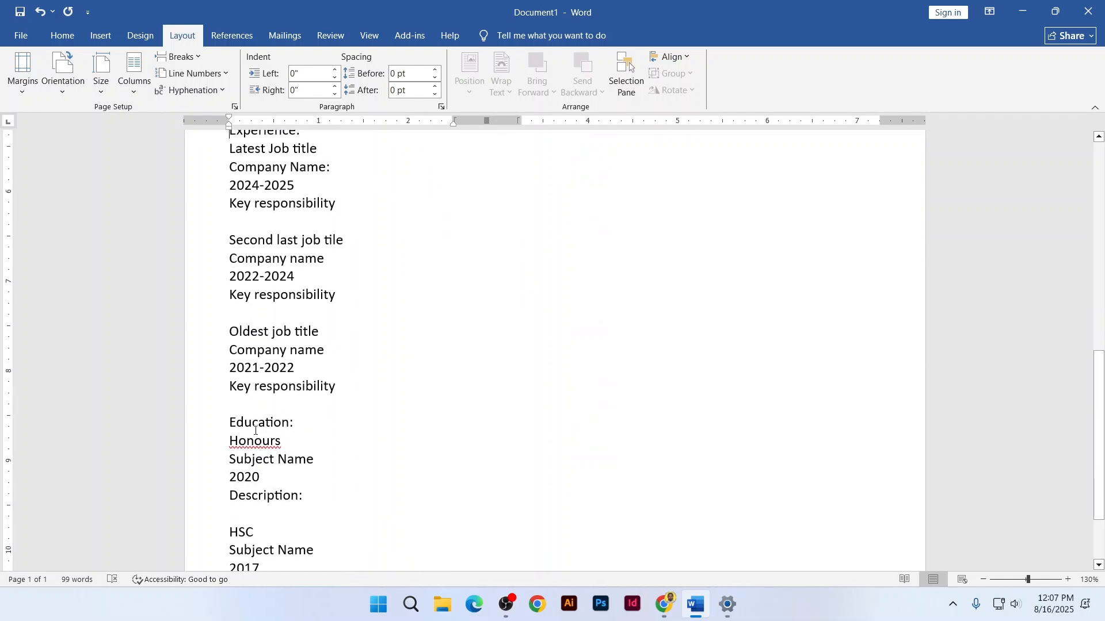
scroll(254, 408, "up", 4)
scroll(263, 403, "up", 10)
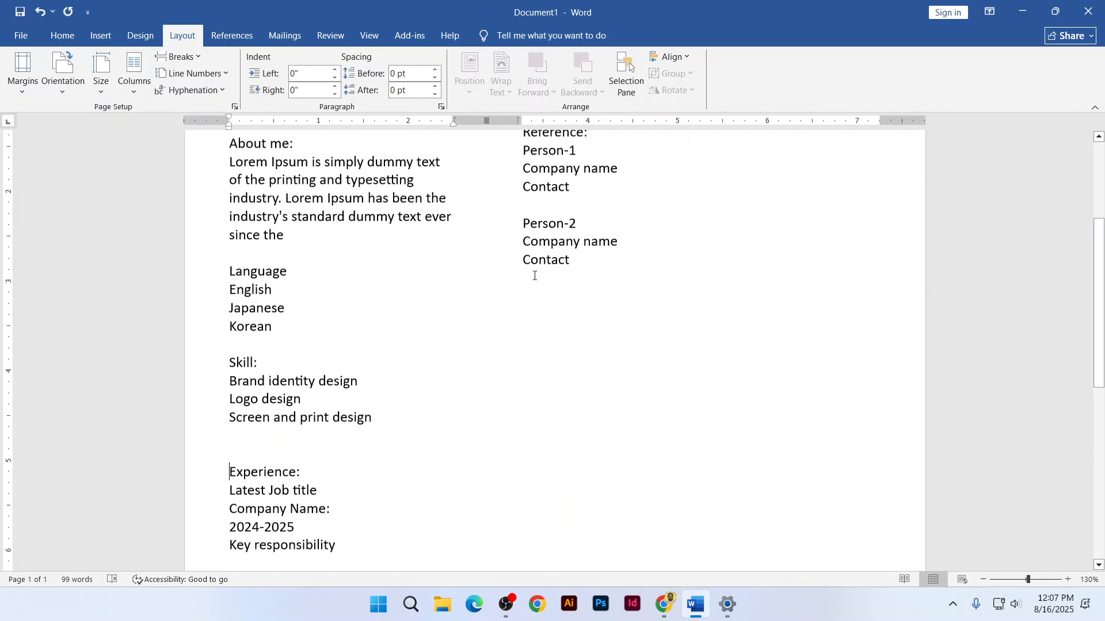
scroll(547, 311, "up", 3)
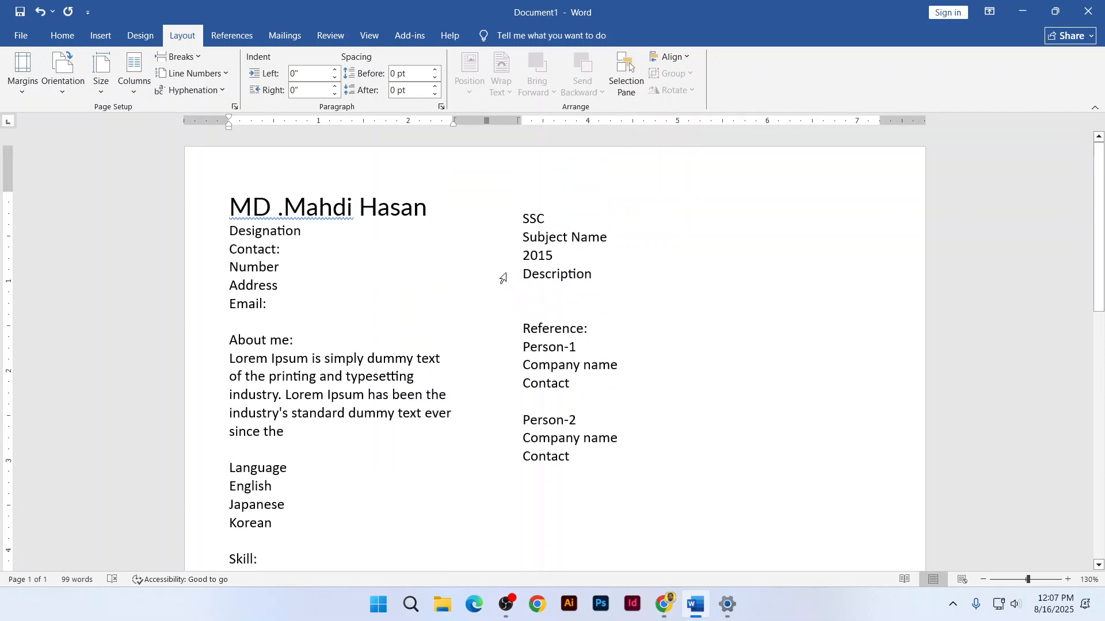
scroll(502, 279, "down", 12)
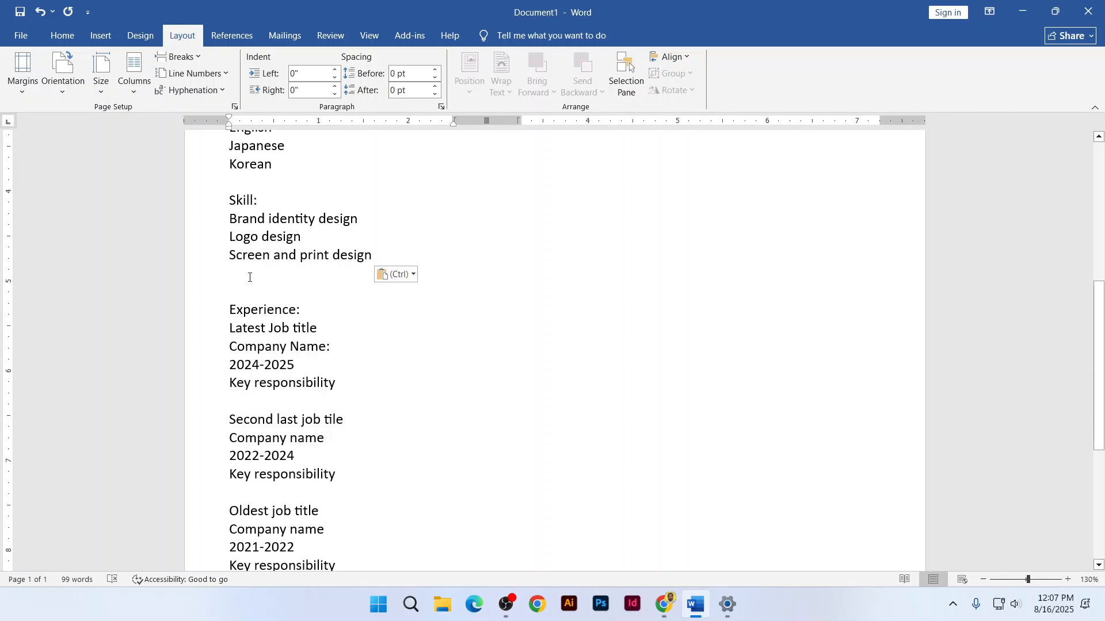
key("Return")
key("Return")
key("Return")
key("Return")
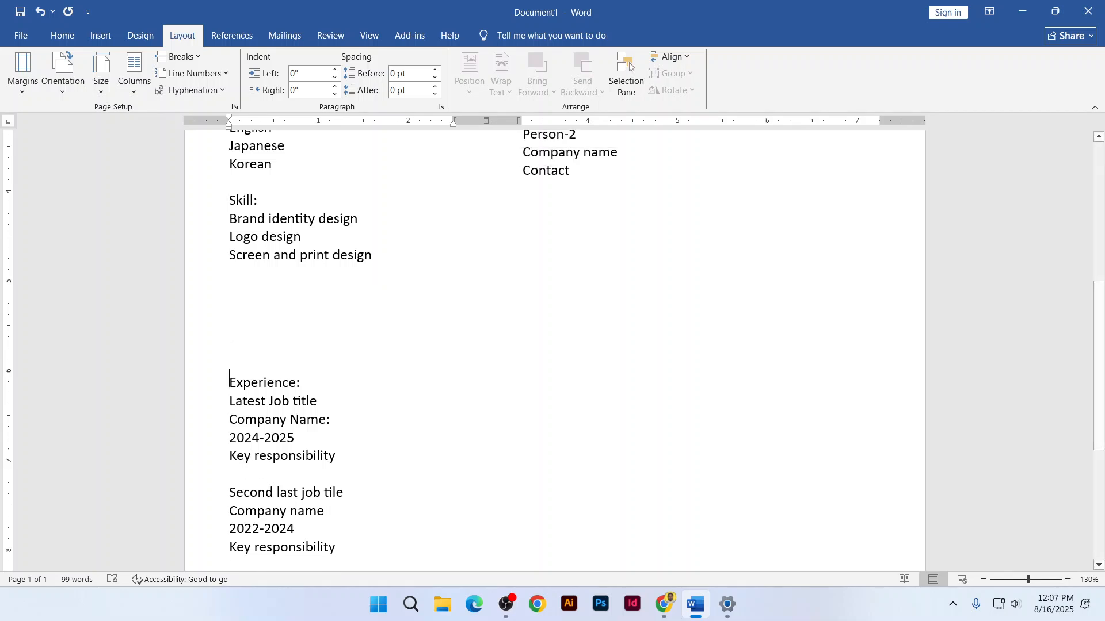
key("BackSpace")
key("BackSpace")
key("BackSpace")
key("BackSpace")
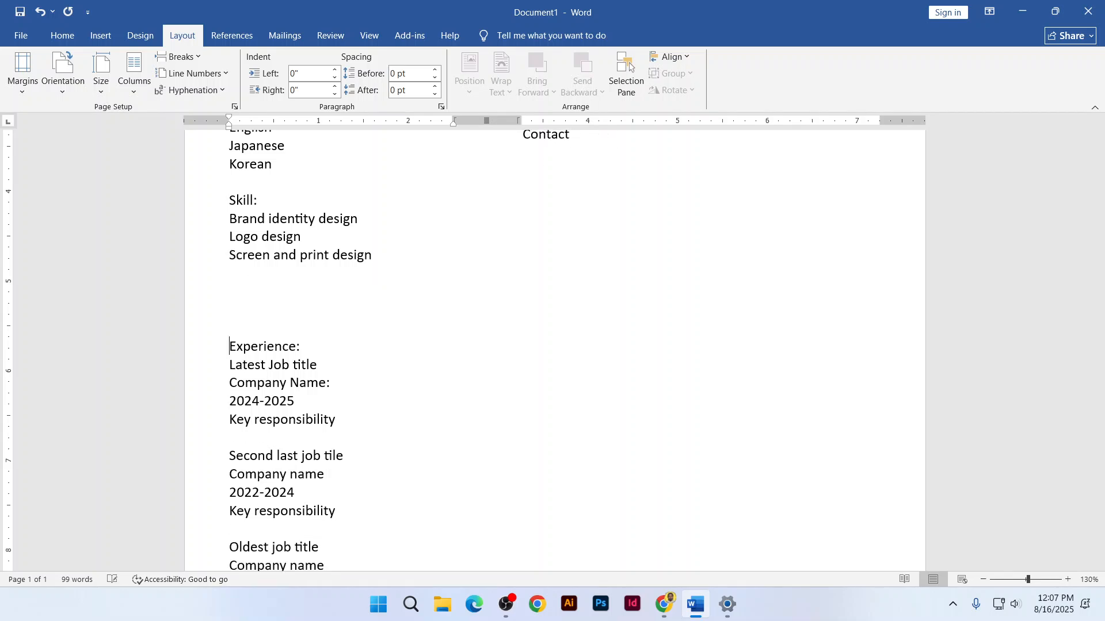
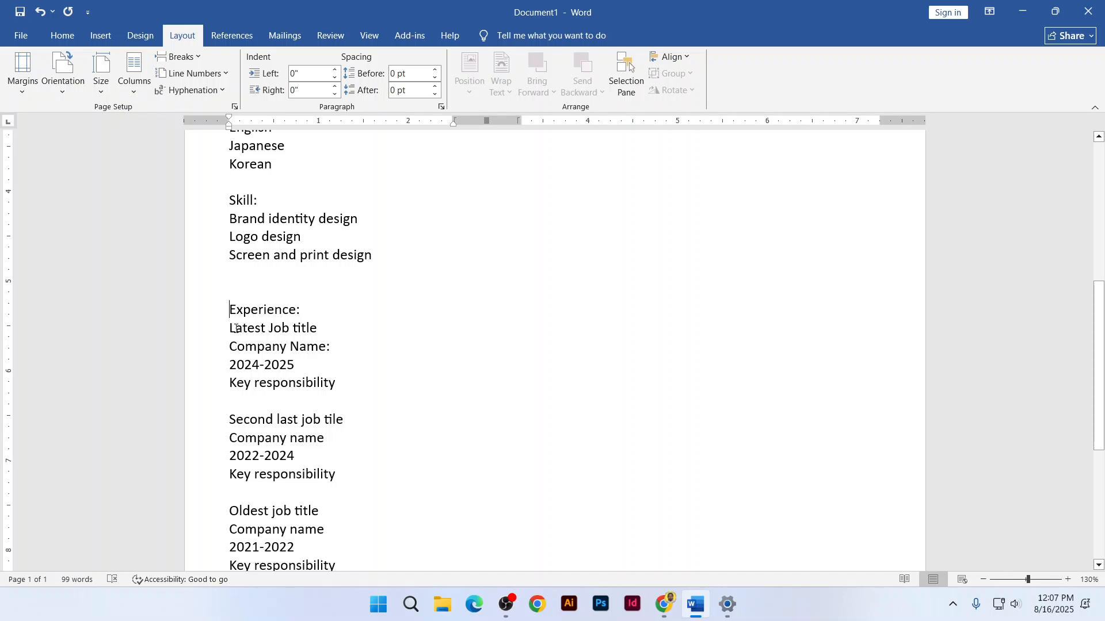
Insert a column break before Experience: so it and everything after start the second column
left_click(177, 57)
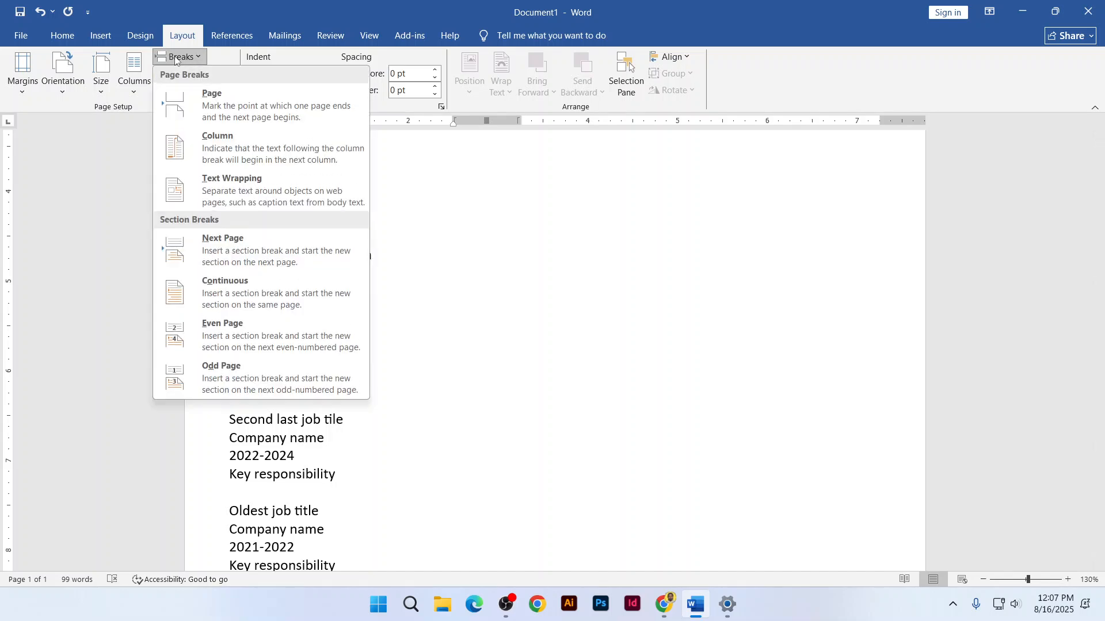
left_click(233, 143)
scroll(246, 343, "down", 5)
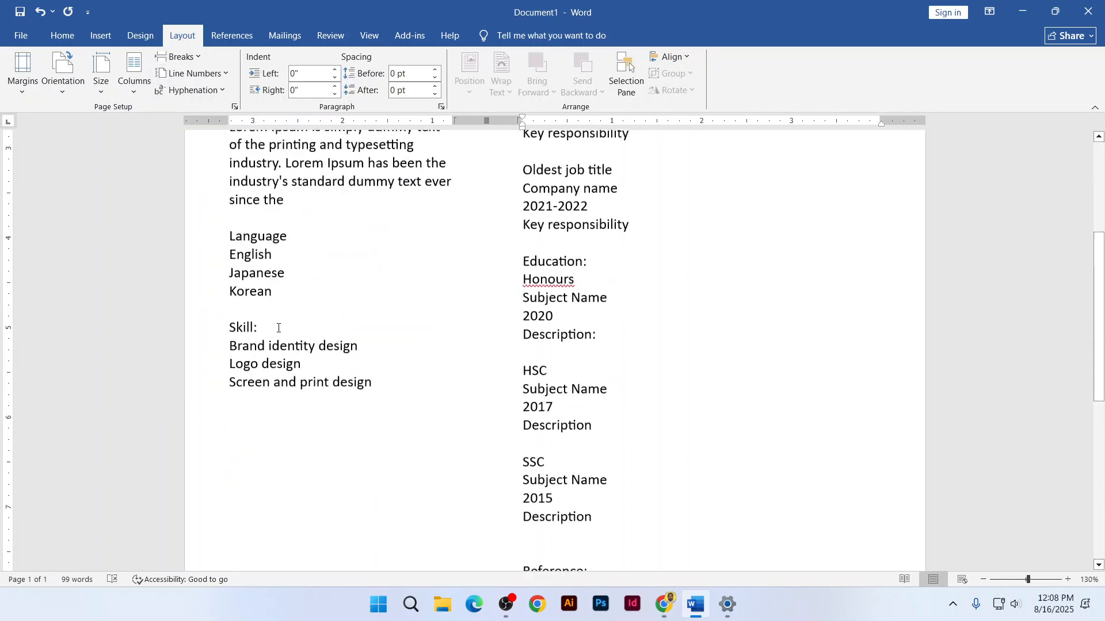
scroll(473, 272, "up", 5)
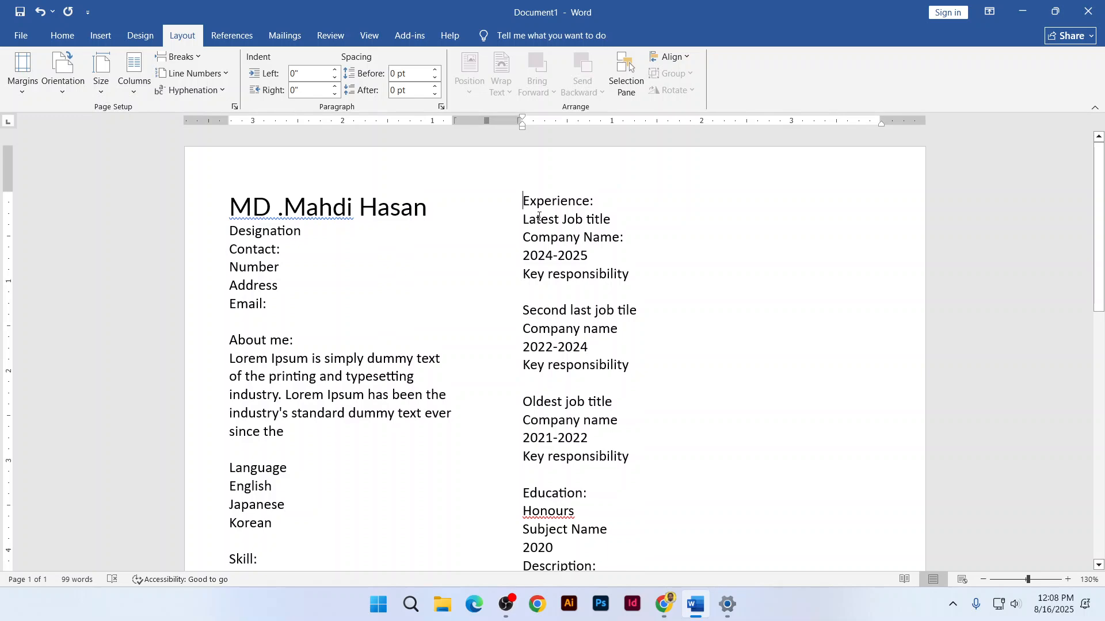
scroll(538, 216, "down", 7)
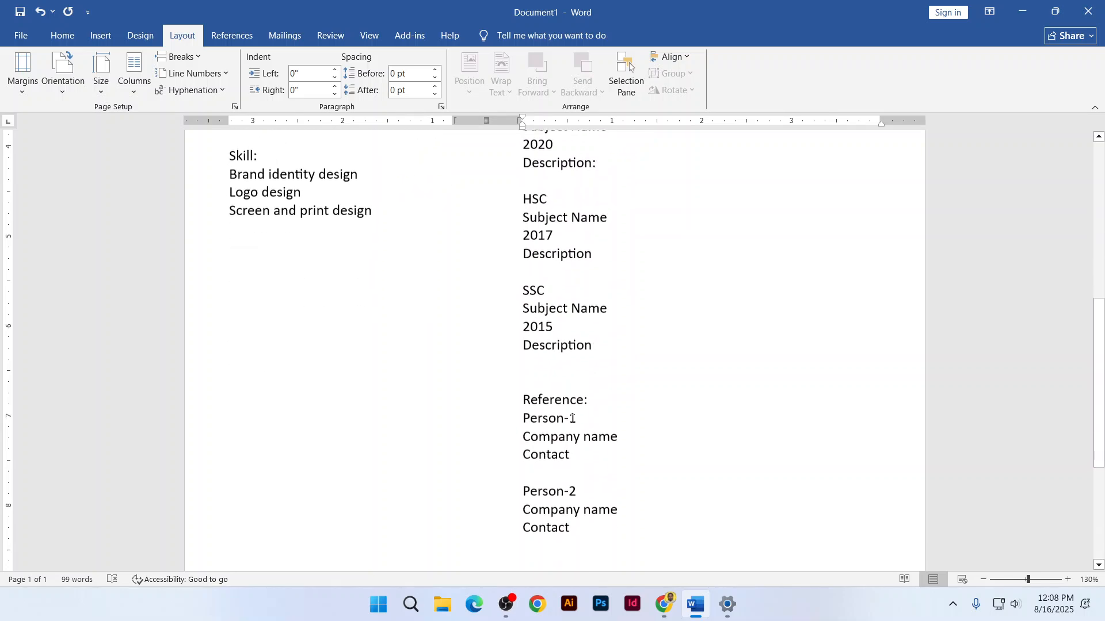
key("alt+Tab")
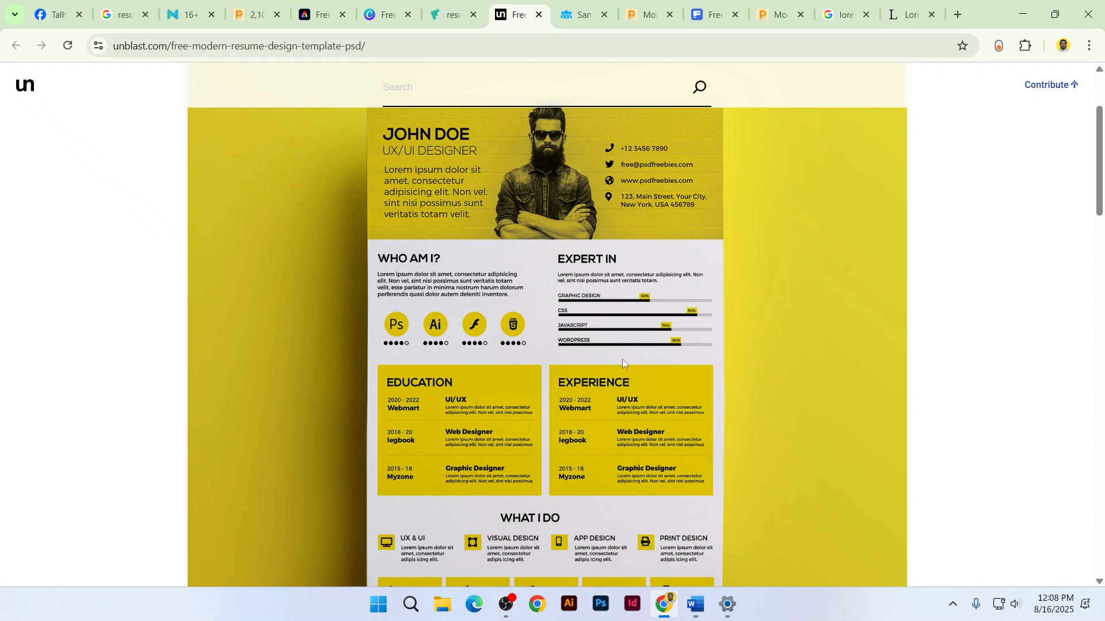
Look over the SlideTeam resume template in Chrome, then return to the Word resume
left_click(598, 11)
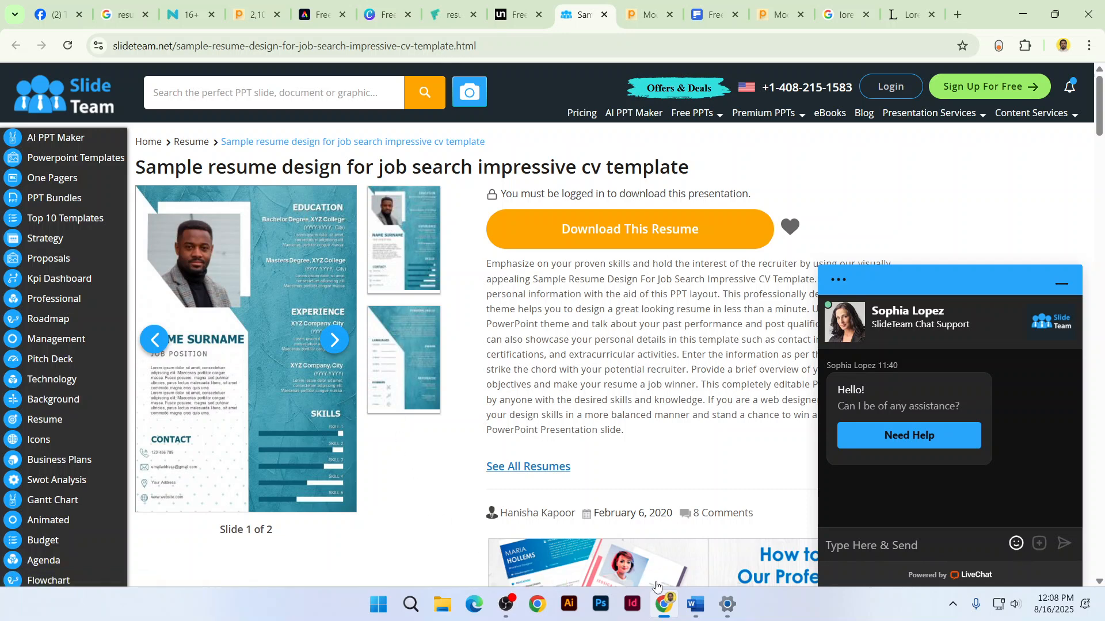
left_click(695, 605)
scroll(485, 171, "up", 7)
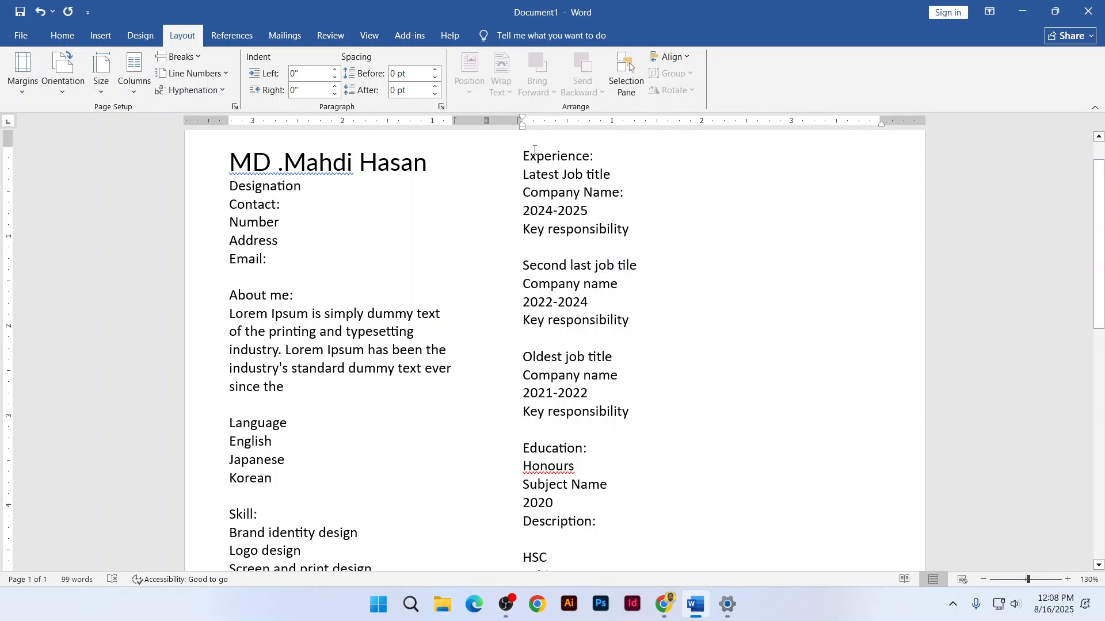
Make the Experience: heading bold, trying italic and then removing it
left_click_drag(523, 156, 596, 157)
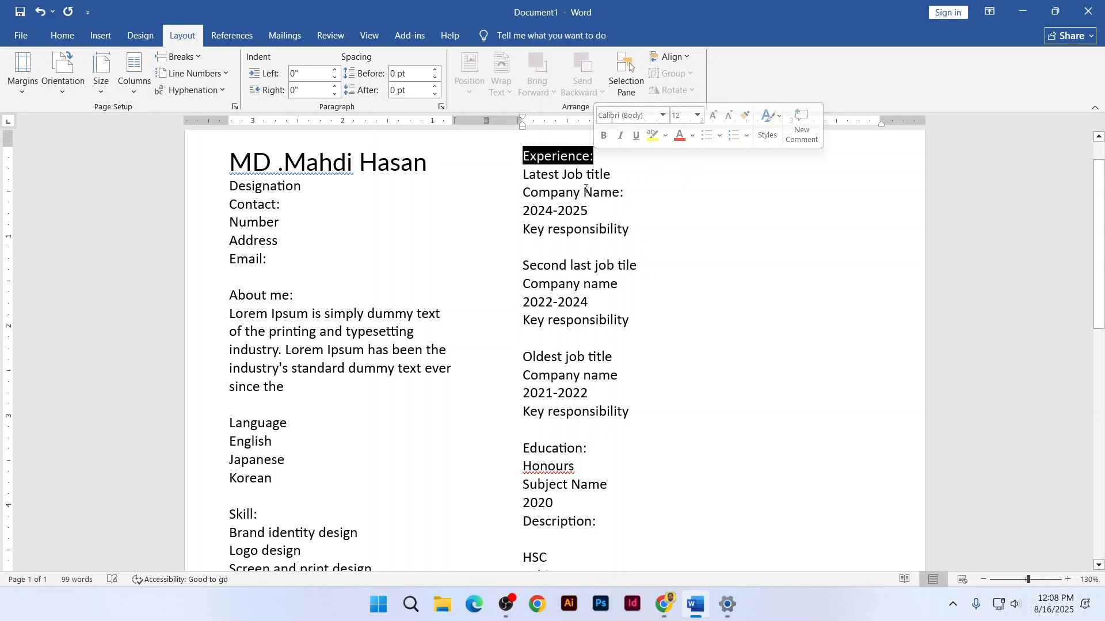
left_click(65, 37)
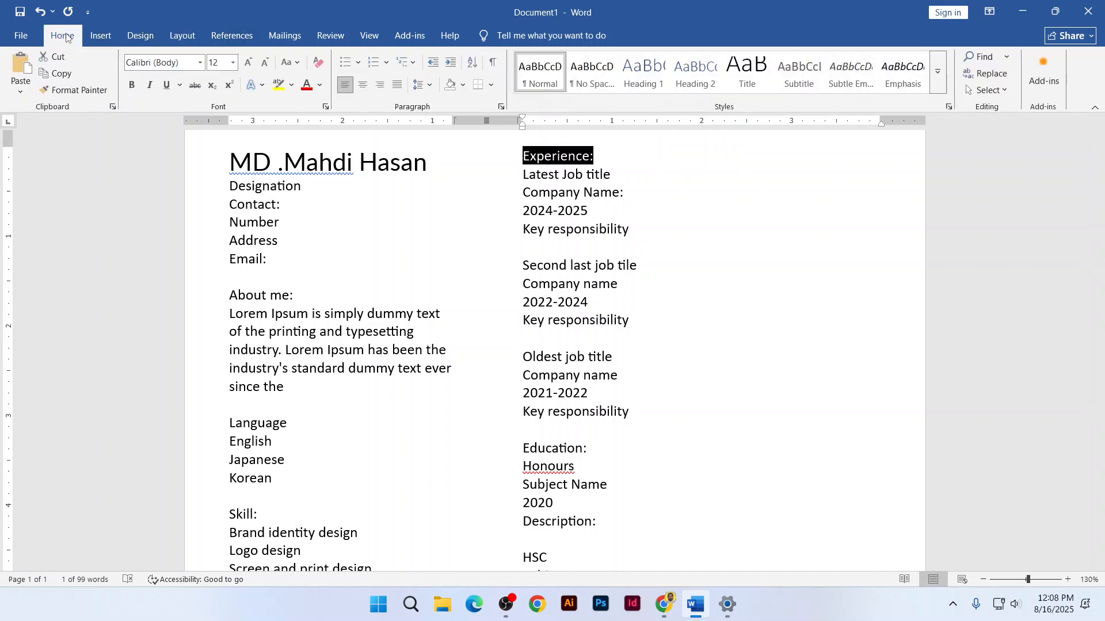
left_click(134, 84)
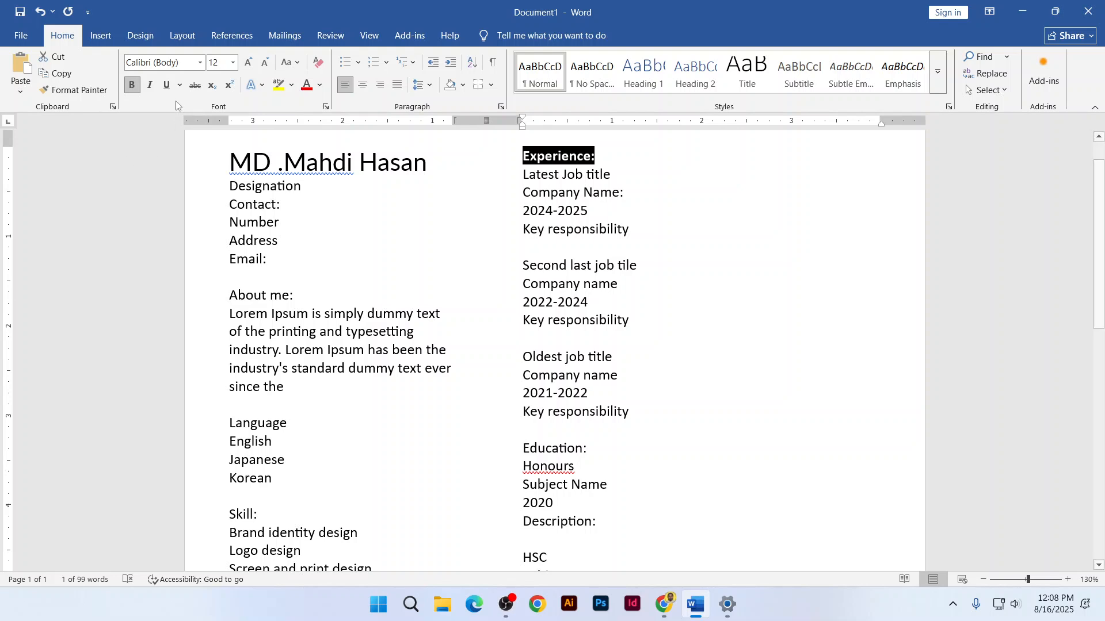
left_click(150, 89)
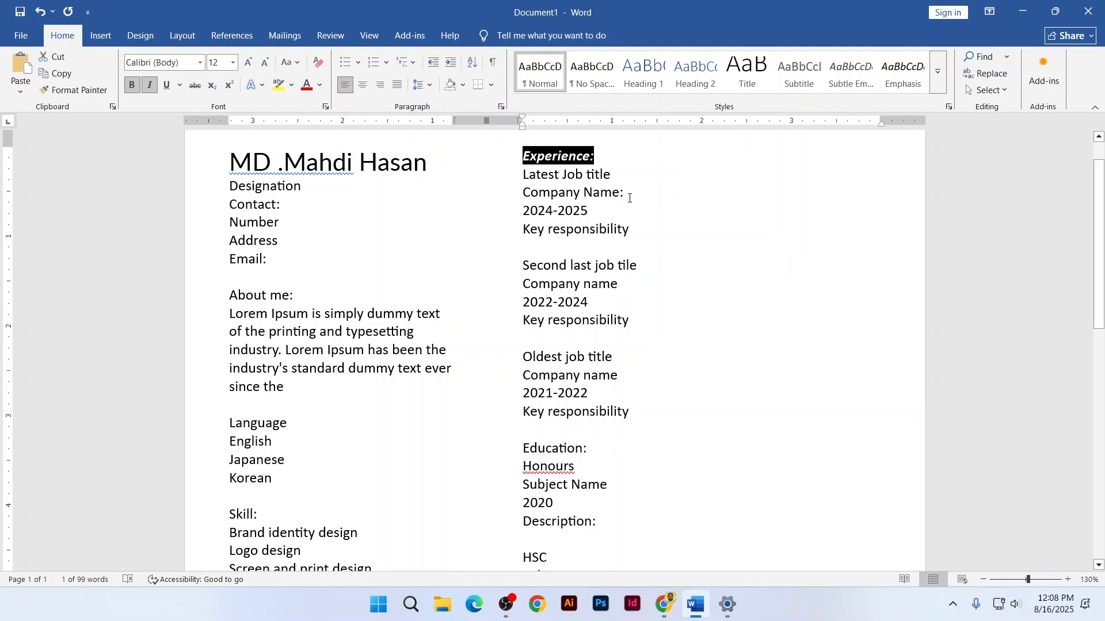
left_click(598, 157)
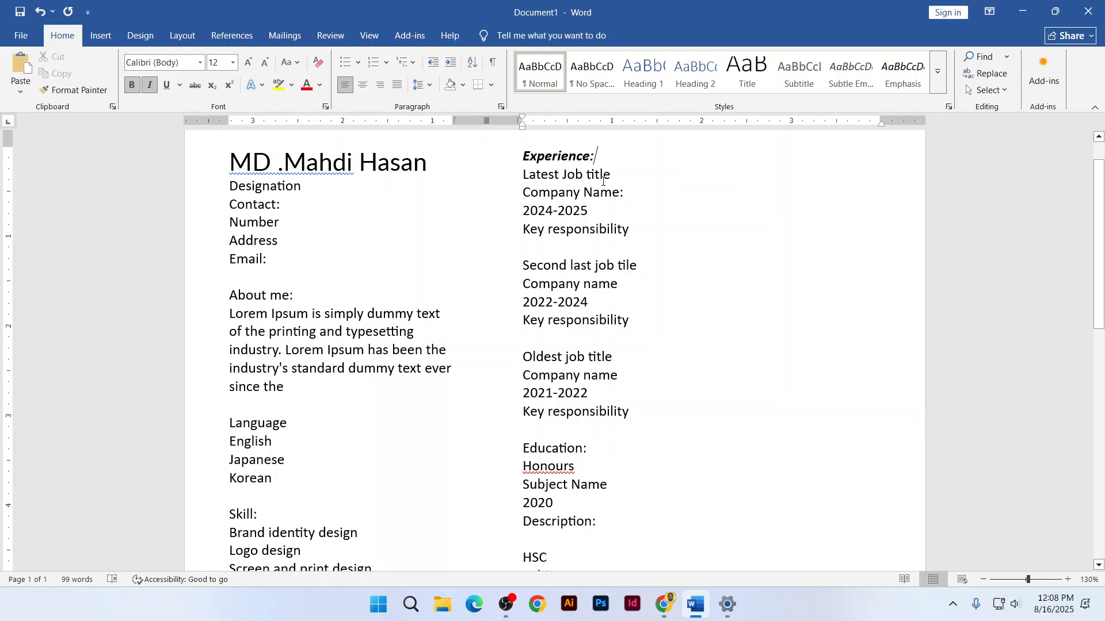
key("shift+Home")
key("ctrl+i")
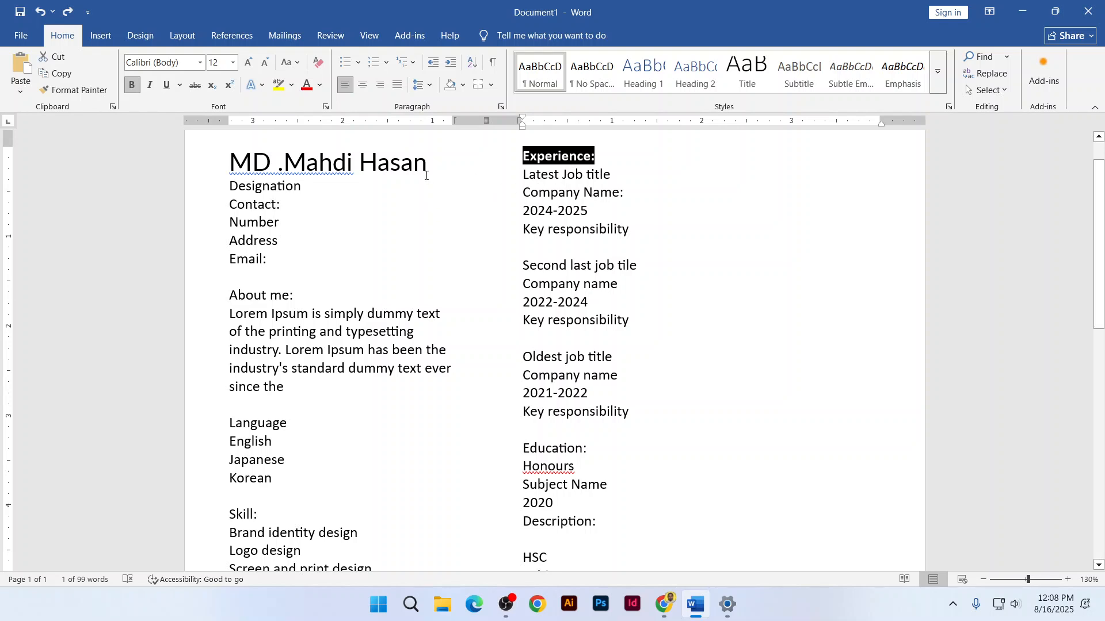
Delete the name line at the top, then undo to restore it
left_click_drag(427, 164, 229, 163)
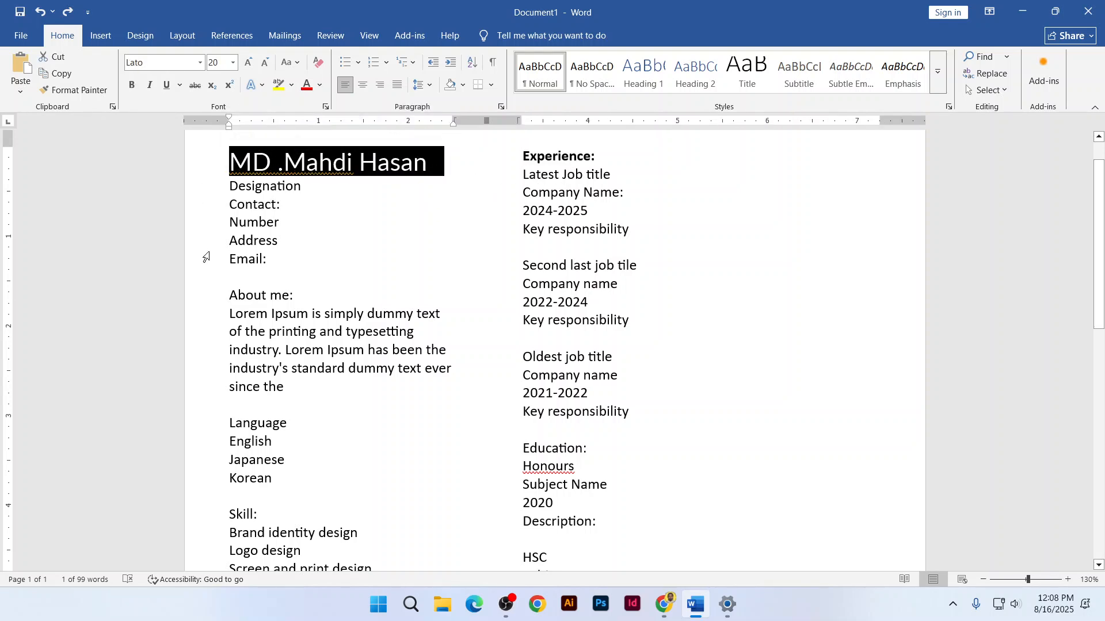
key("Delete")
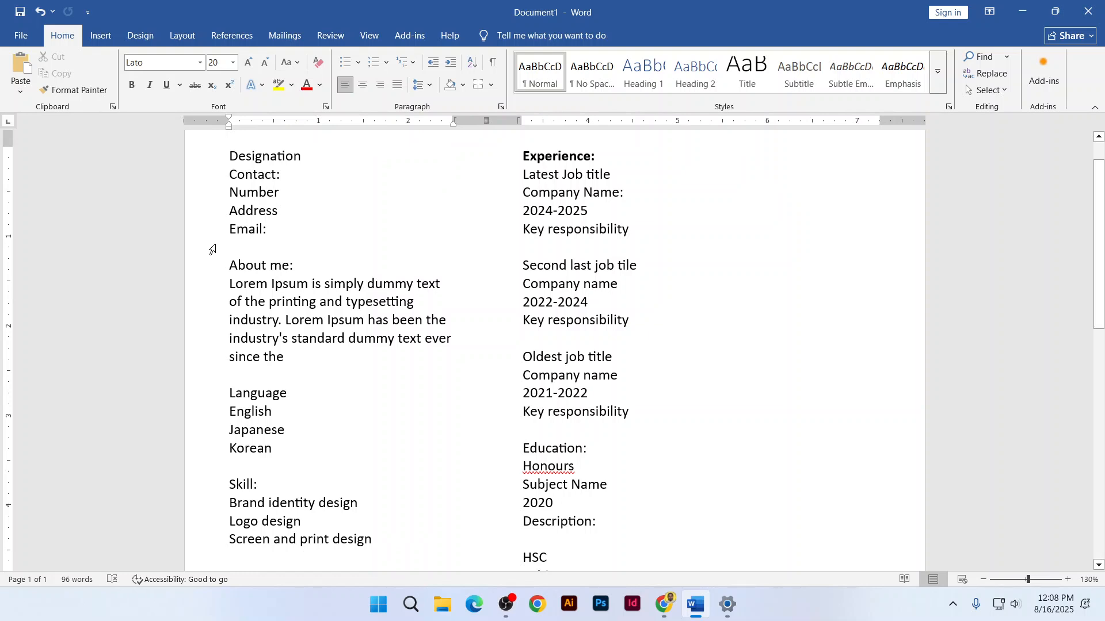
scroll(225, 250, "up", 2)
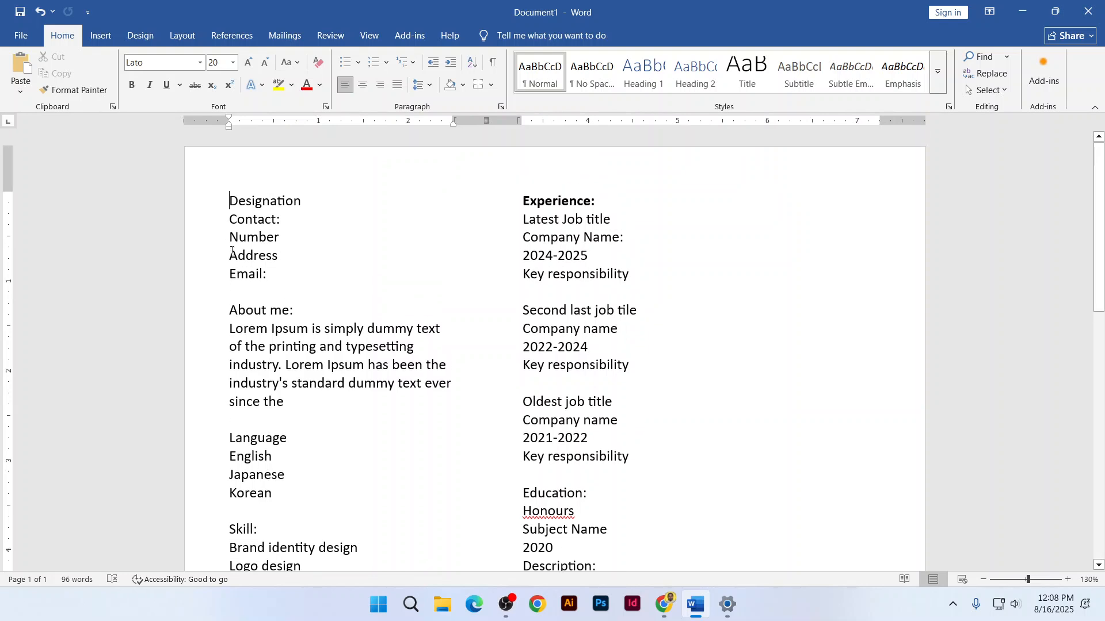
key("ctrl+z")
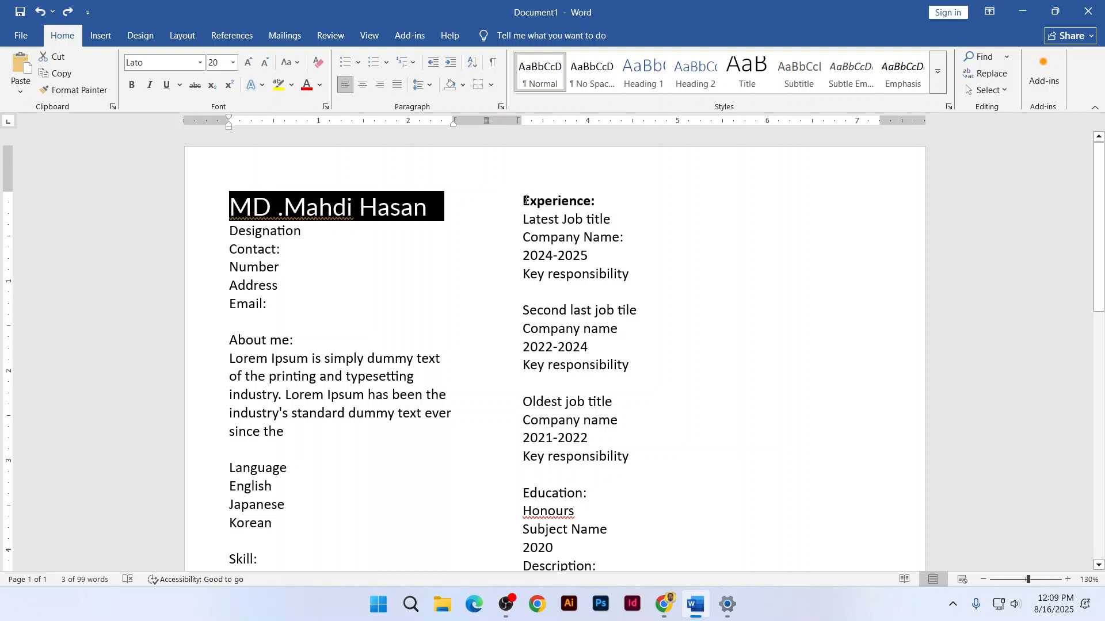
Try light grey, then light green, as the Experience: heading's font colour
left_click_drag(525, 200, 598, 198)
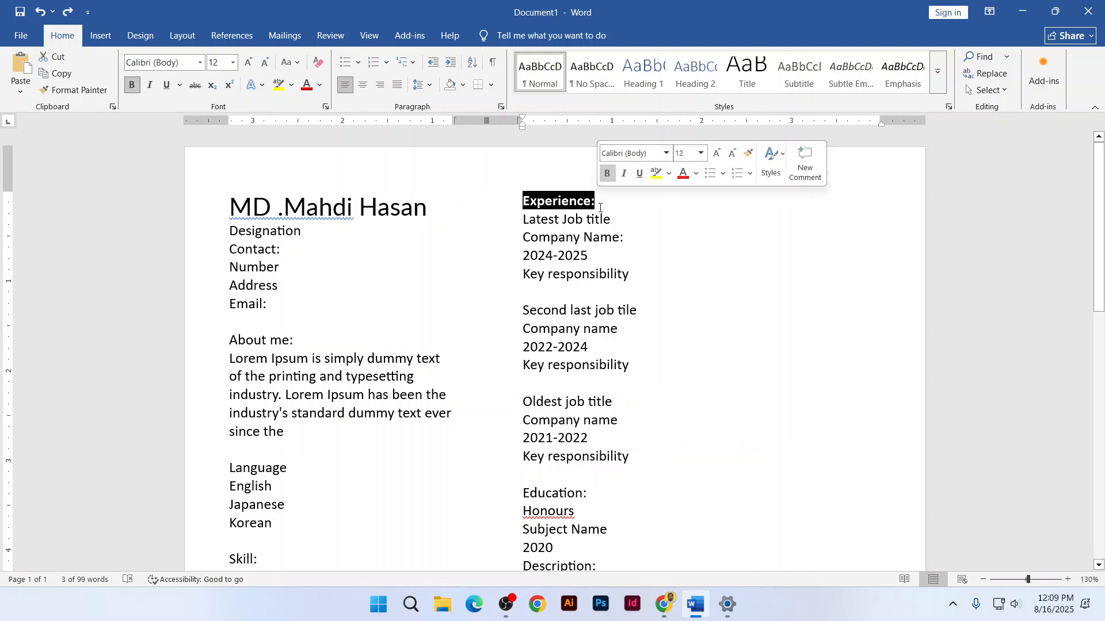
left_click(321, 85)
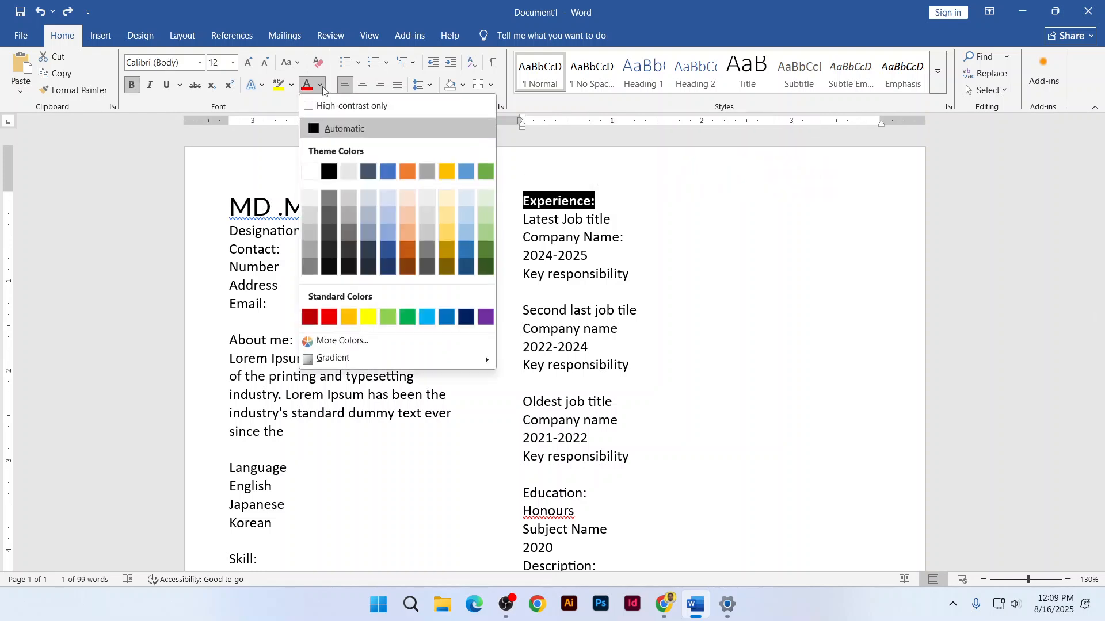
left_click(347, 196)
left_click(545, 203)
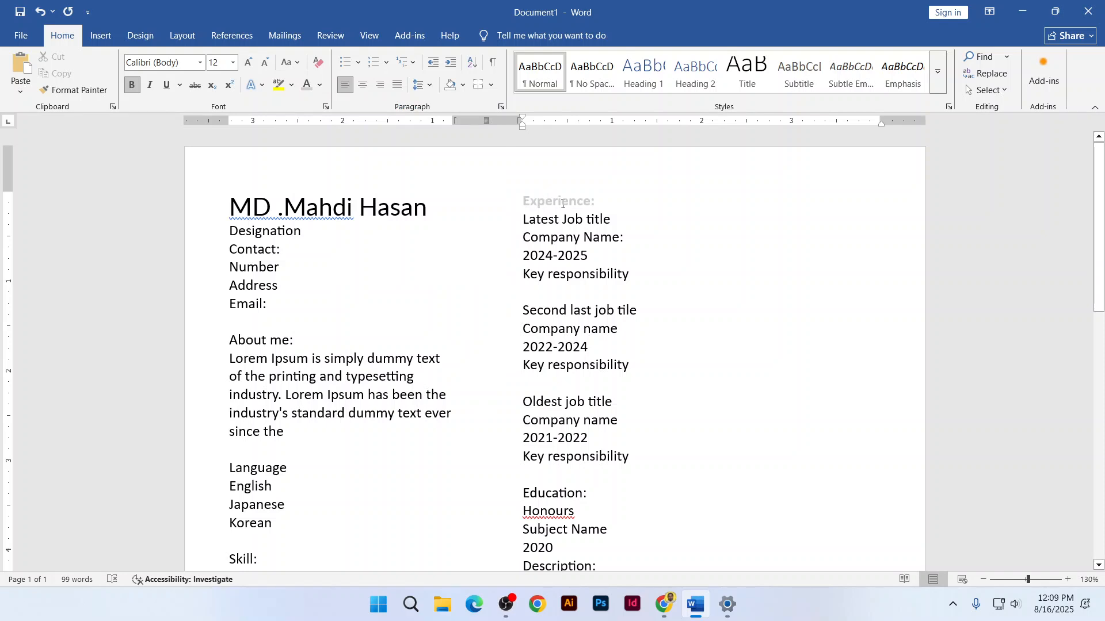
left_click_drag(522, 201, 604, 201)
left_click(320, 85)
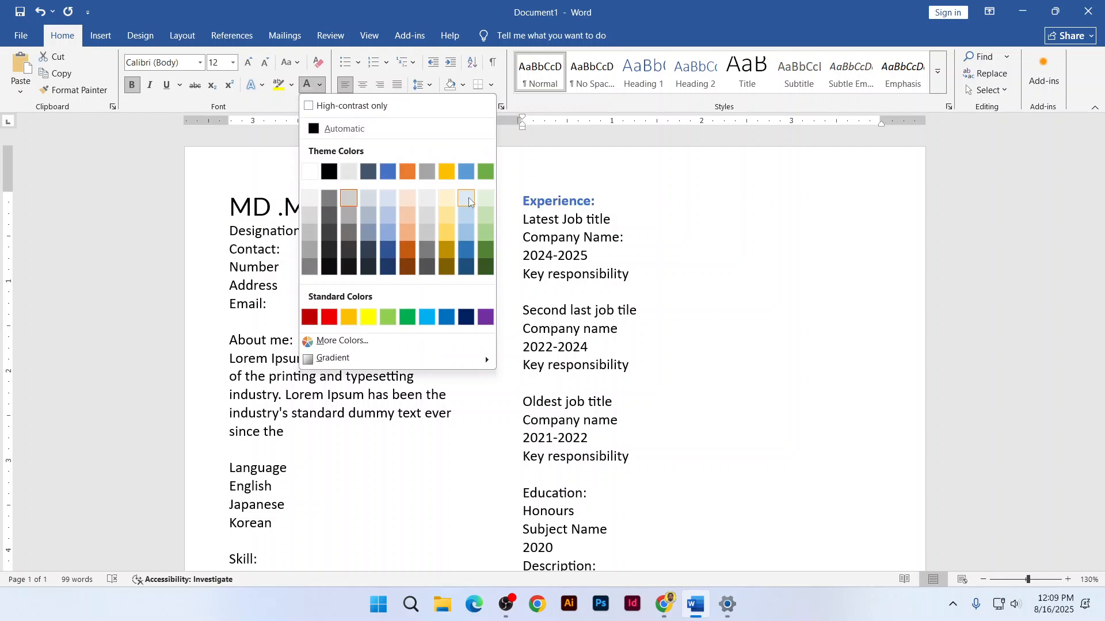
left_click(387, 316)
left_click(589, 203)
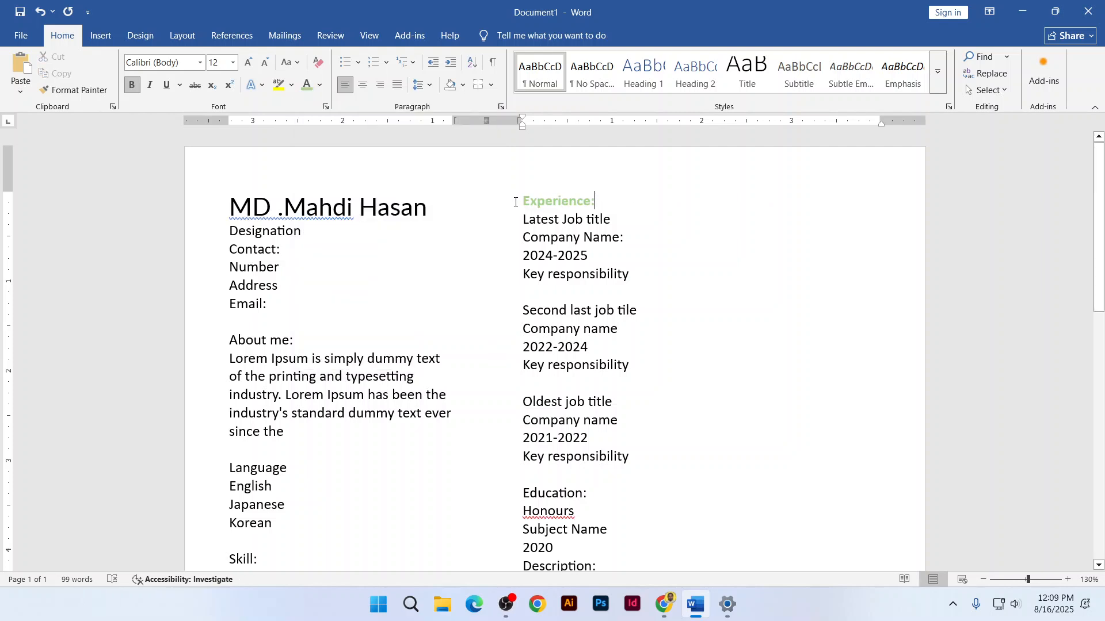
Recolour the Experience: heading dark blue
left_click_drag(518, 202, 597, 201)
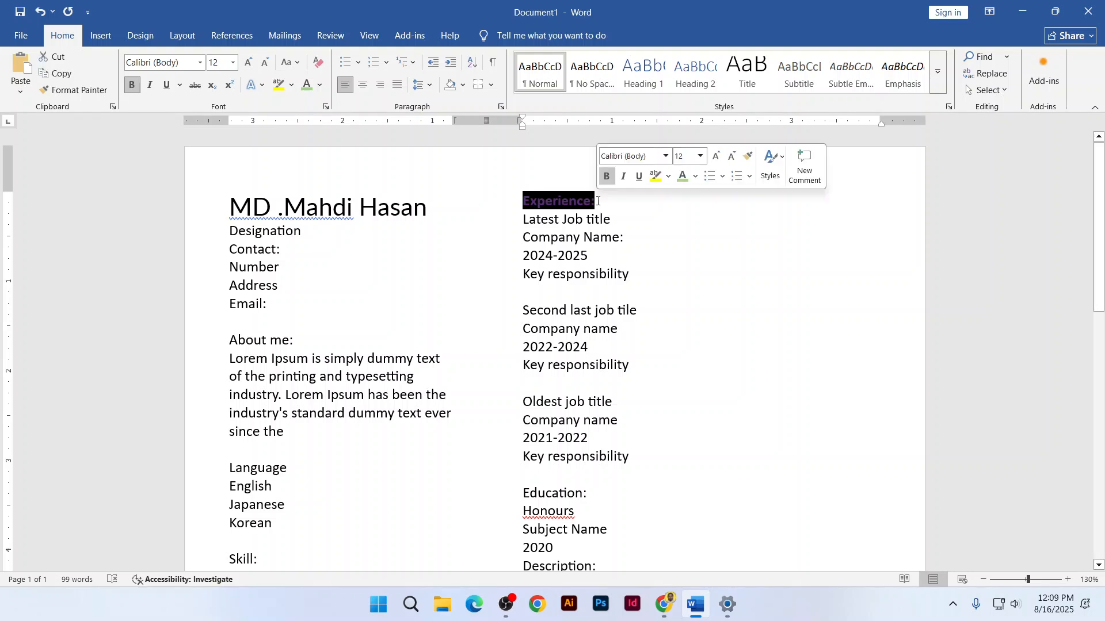
left_click(320, 86)
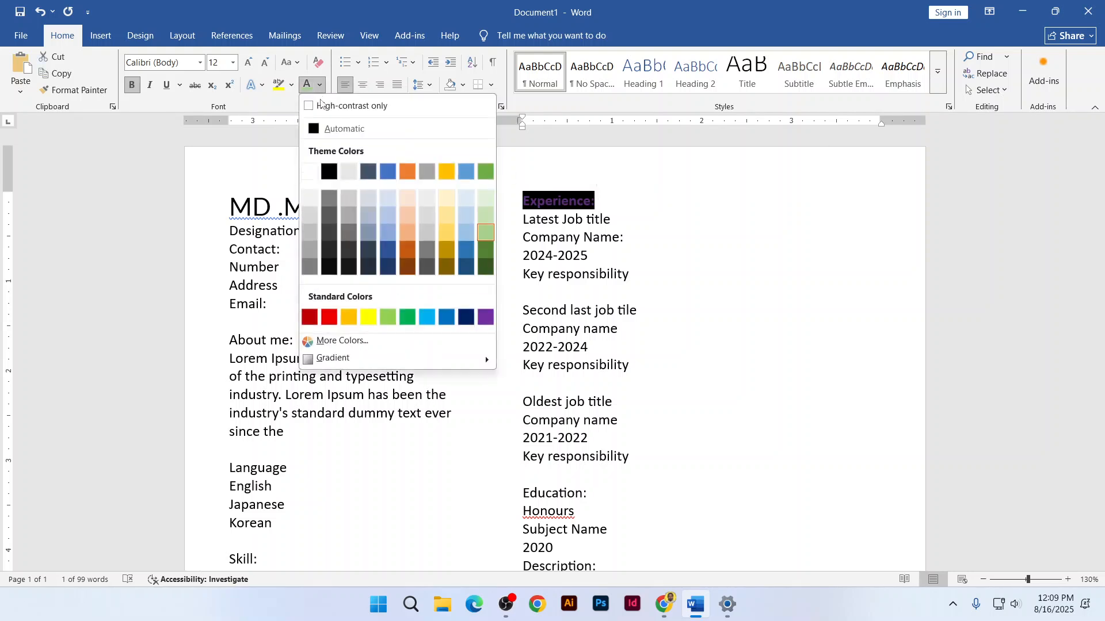
left_click(390, 268)
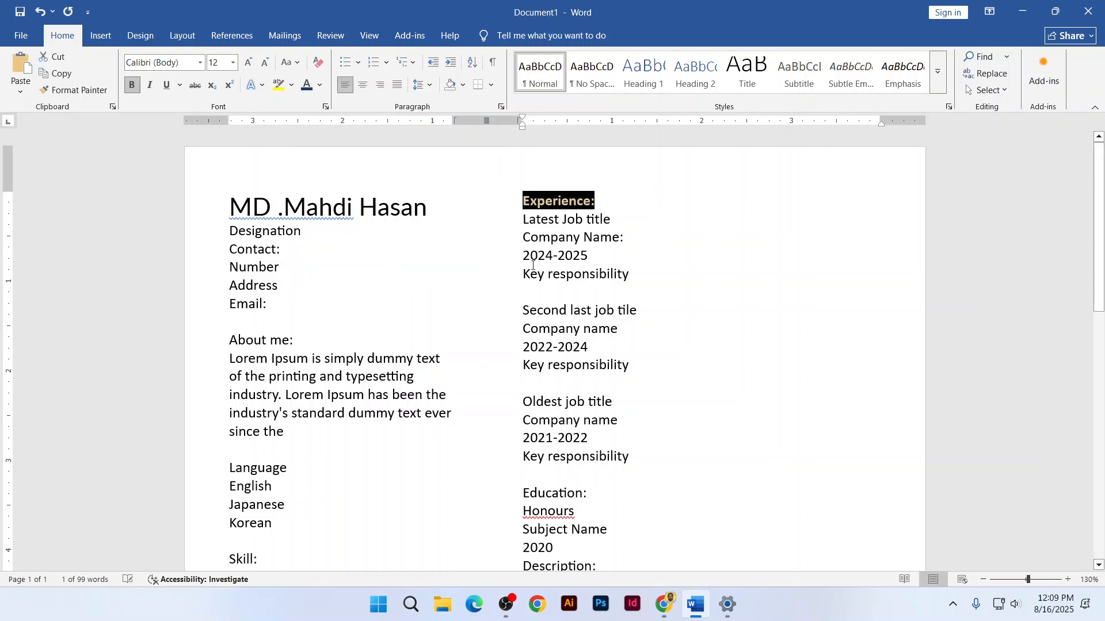
left_click(569, 202)
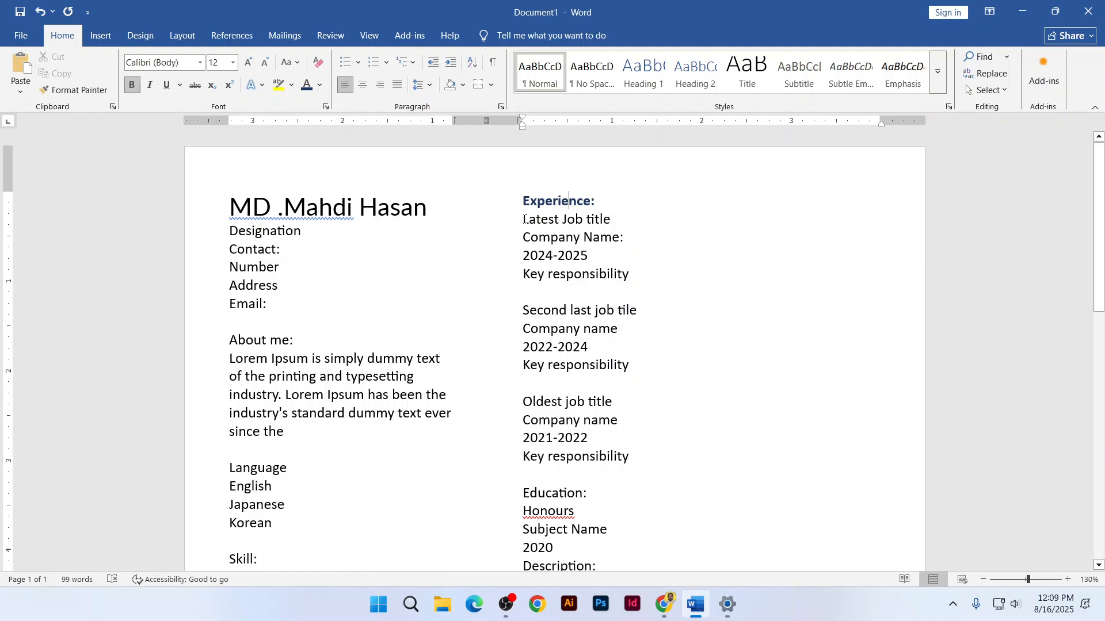
left_click_drag(525, 219, 610, 275)
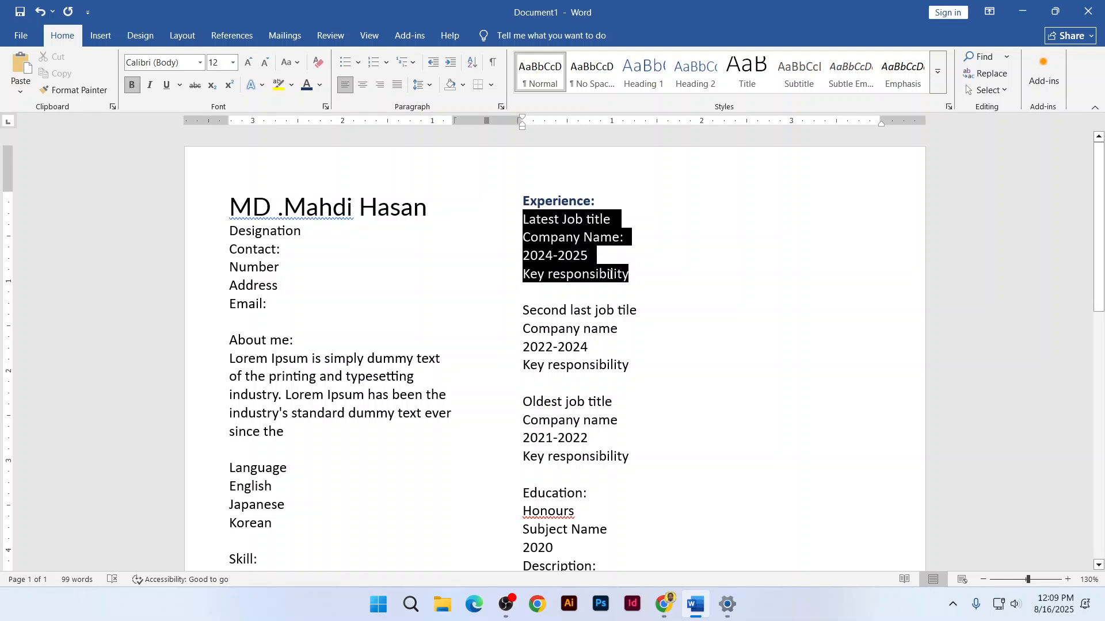
left_click(265, 64)
left_click(266, 63)
left_click(566, 233)
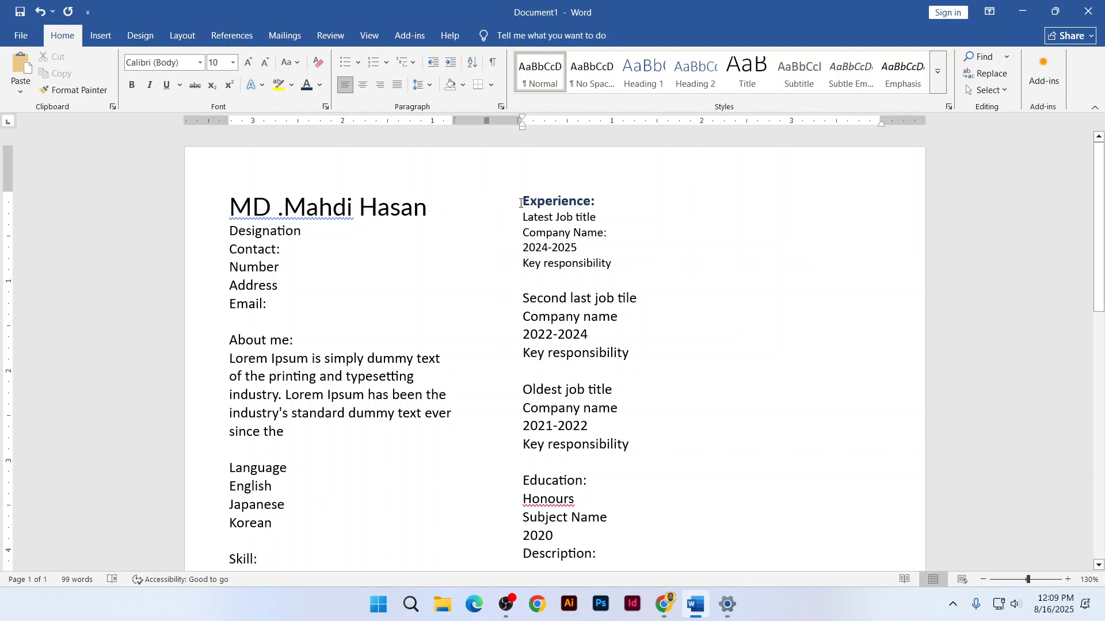
left_click_drag(526, 204, 596, 202)
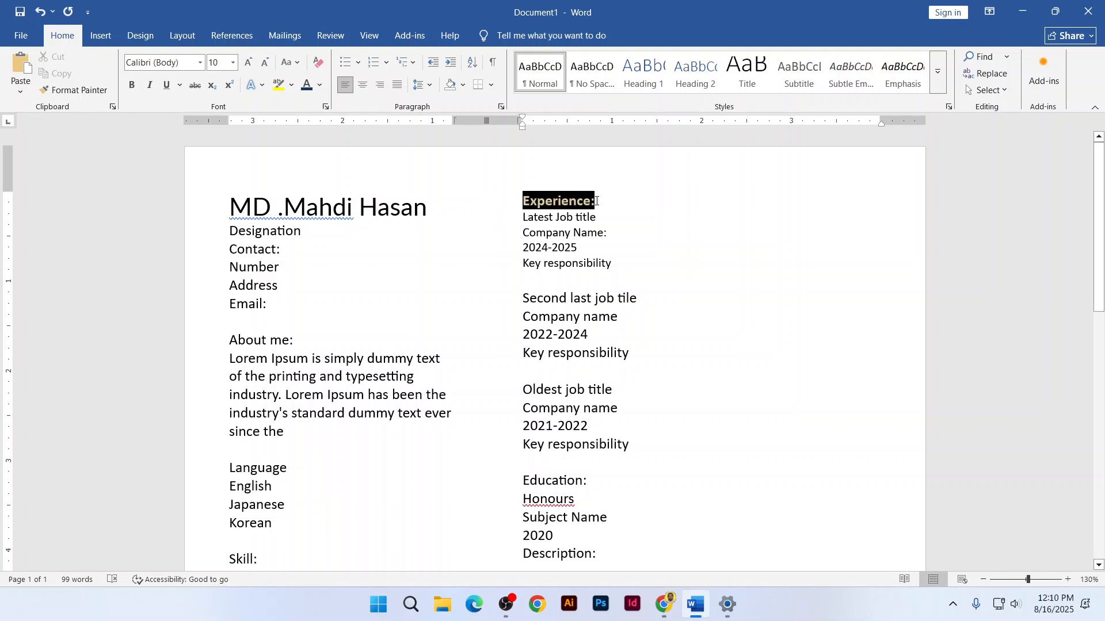
left_click(168, 85)
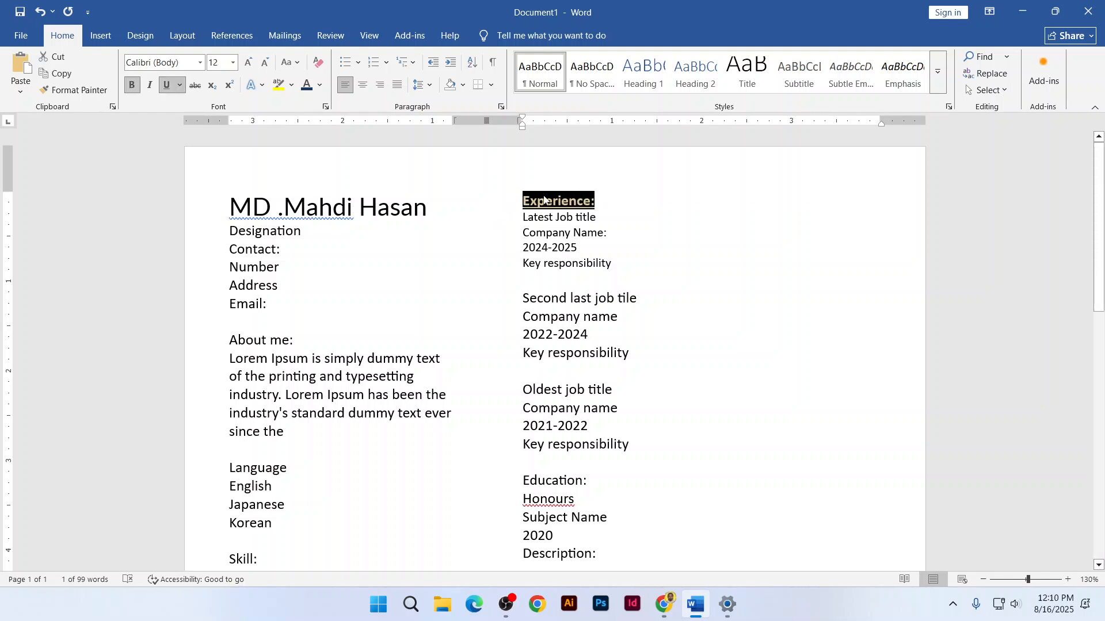
left_click(572, 202)
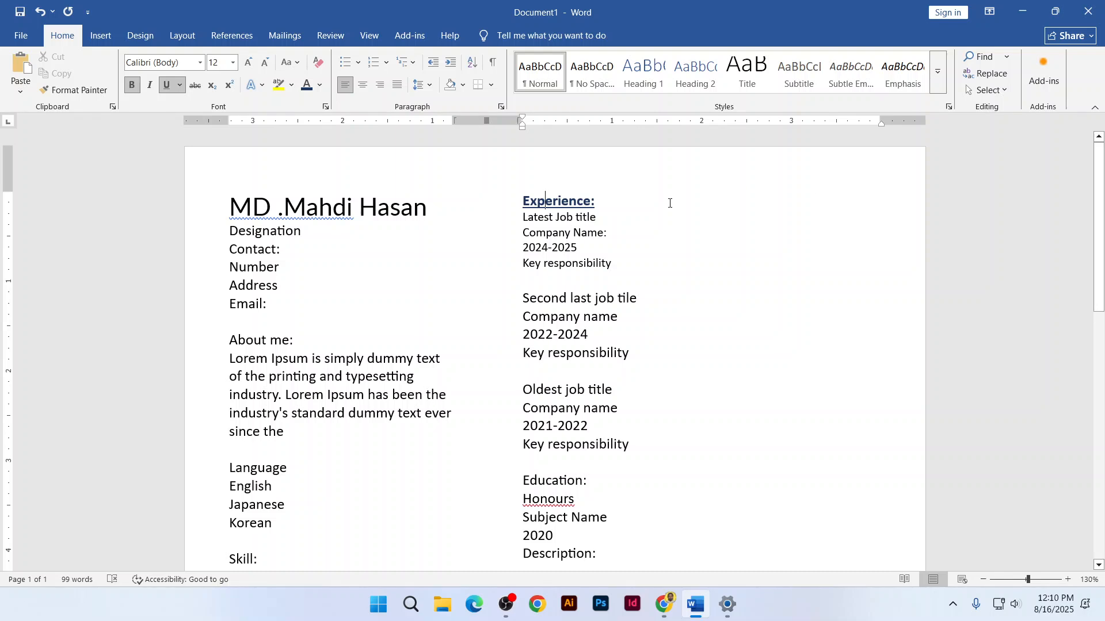
key("ctrl+z")
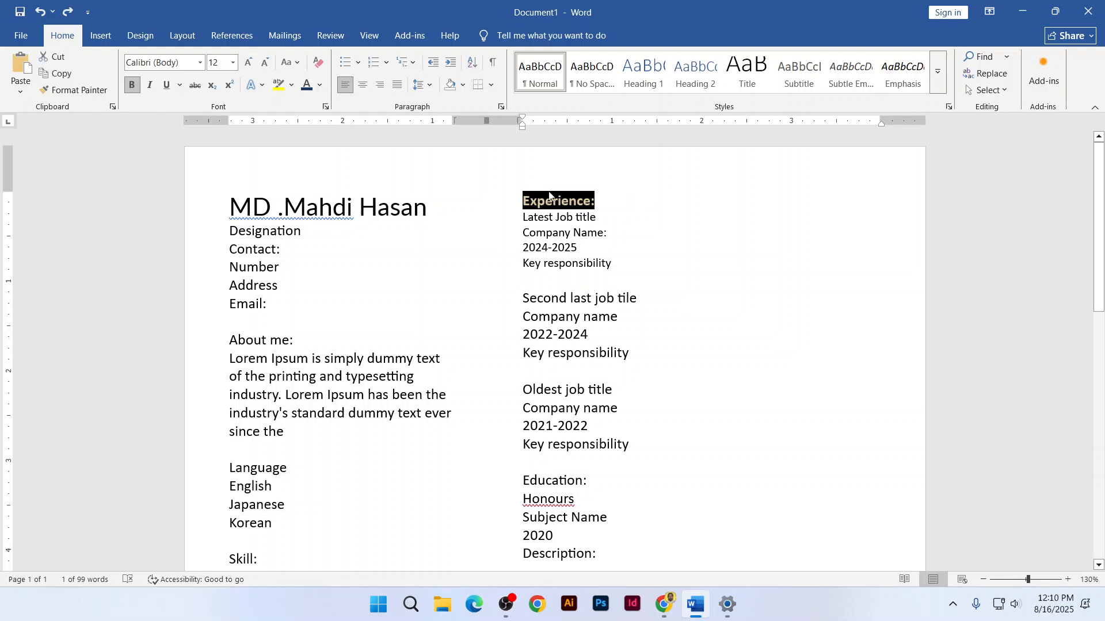
Open Borders and Shading for the Experience: heading and choose the Custom setting
left_click(492, 86)
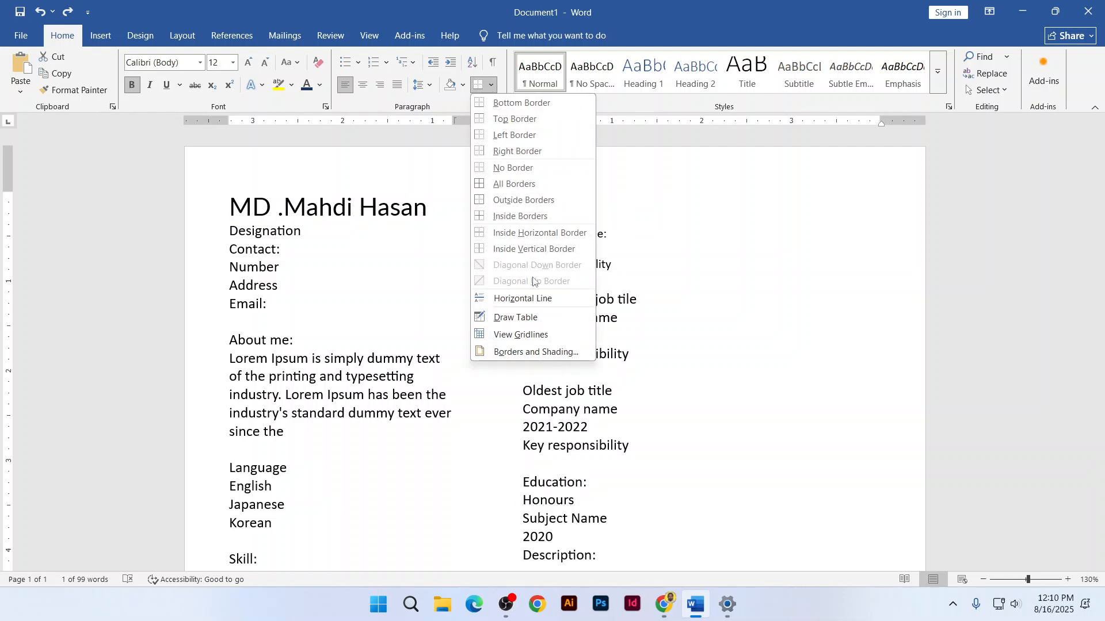
left_click(526, 352)
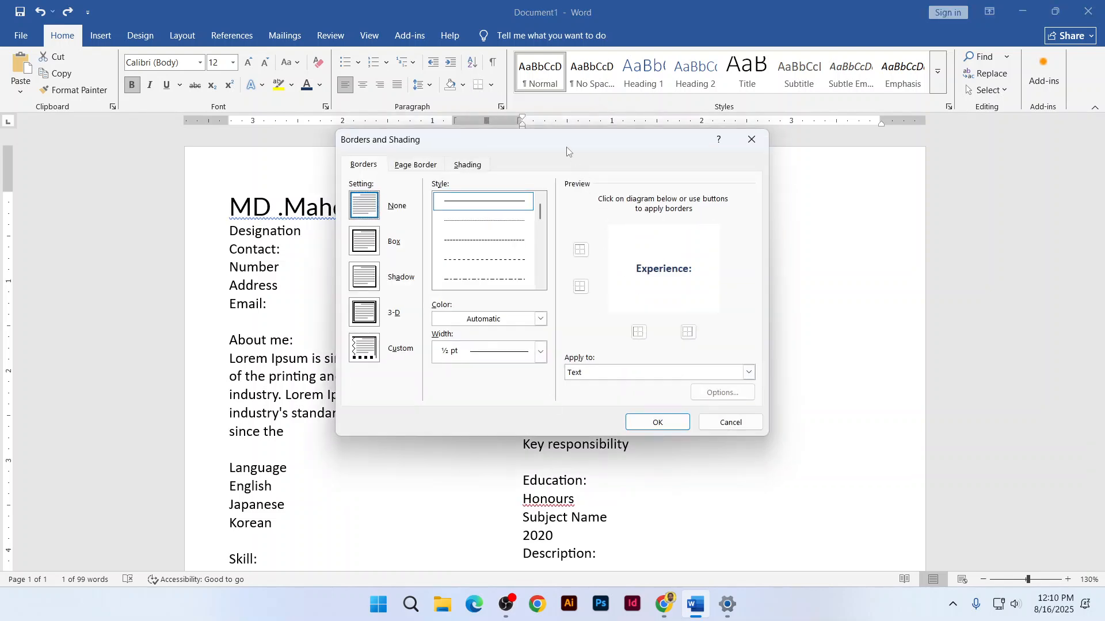
mouse_move(556, 142)
left_mouse_down()
mouse_move(602, 157)
mouse_move(922, 158)
left_mouse_up()
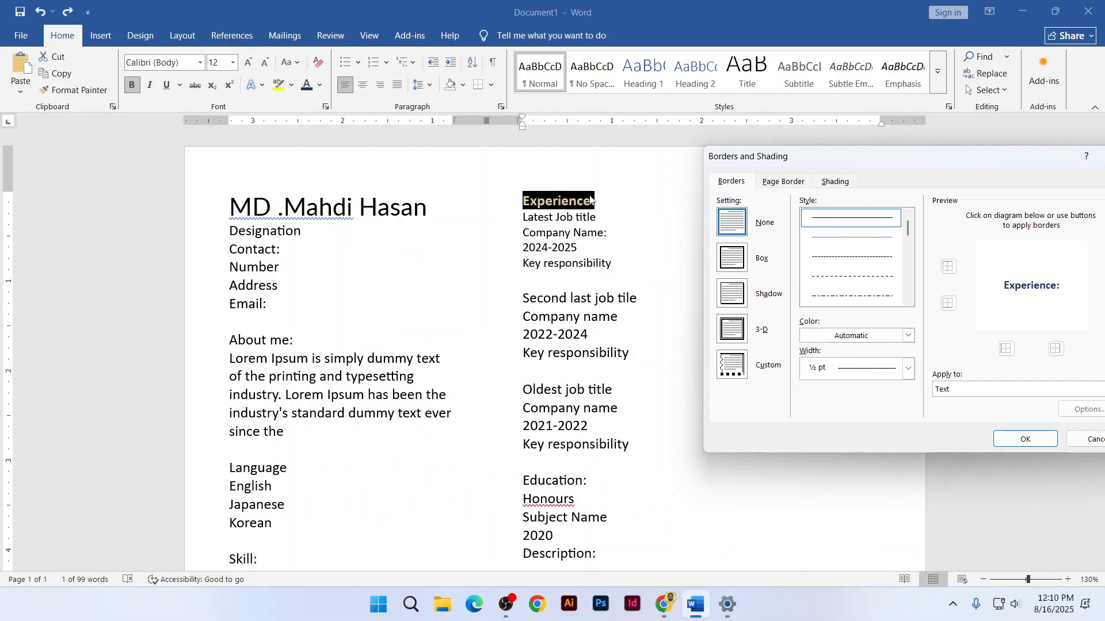
left_click(736, 374)
left_click_drag(850, 157, 813, 135)
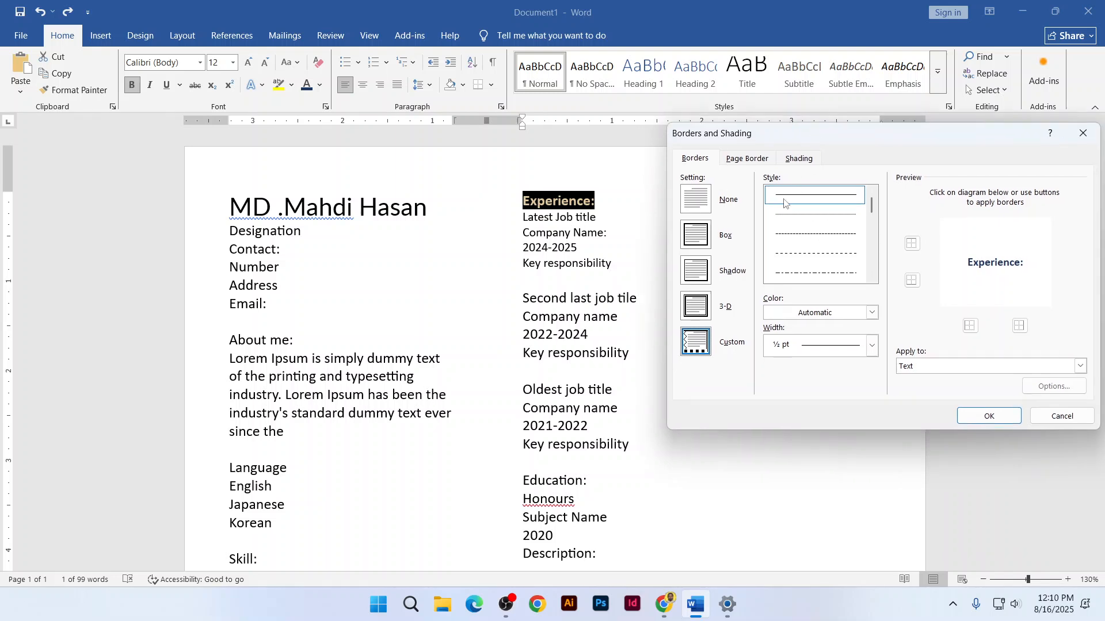
left_click_drag(872, 214, 871, 226)
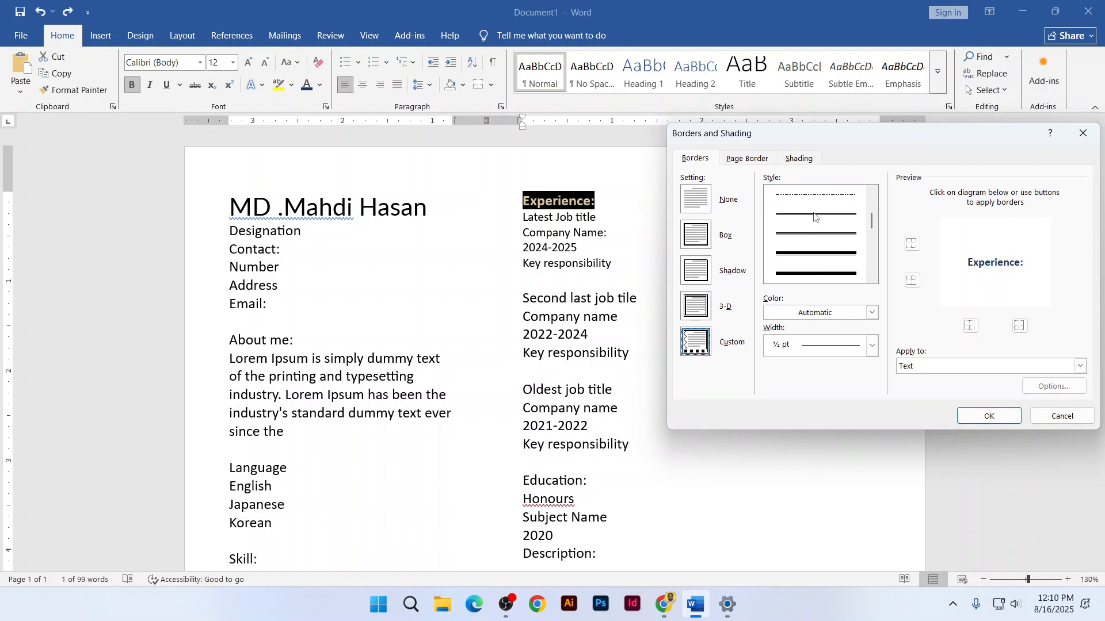
left_click_drag(870, 226, 868, 201)
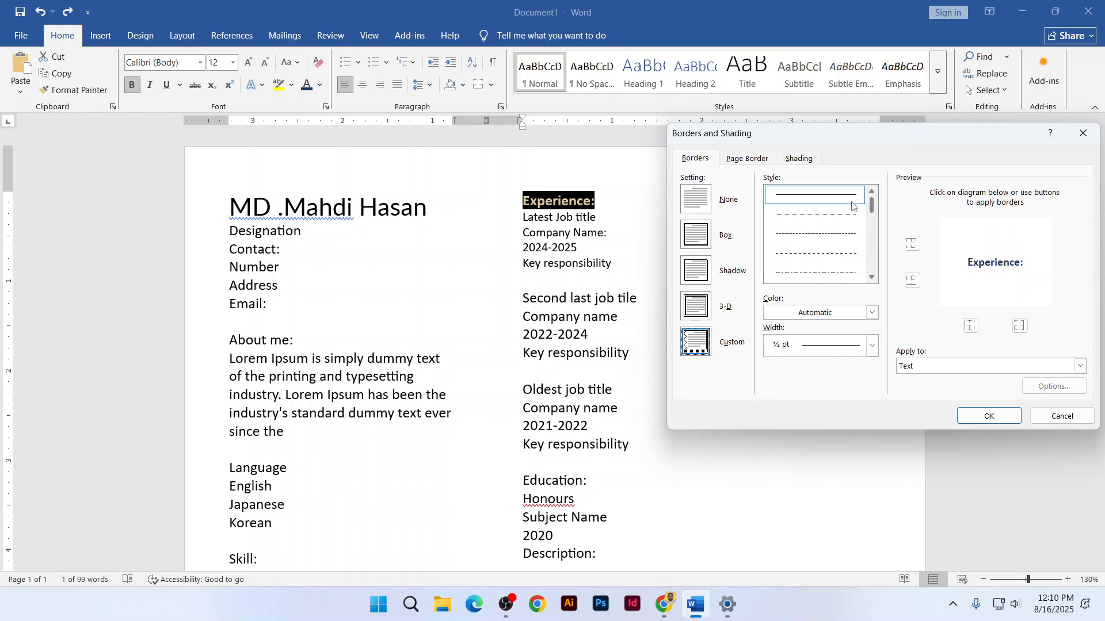
Choose a solid line style, dark navy colour and 1 pt border width
left_click(843, 196)
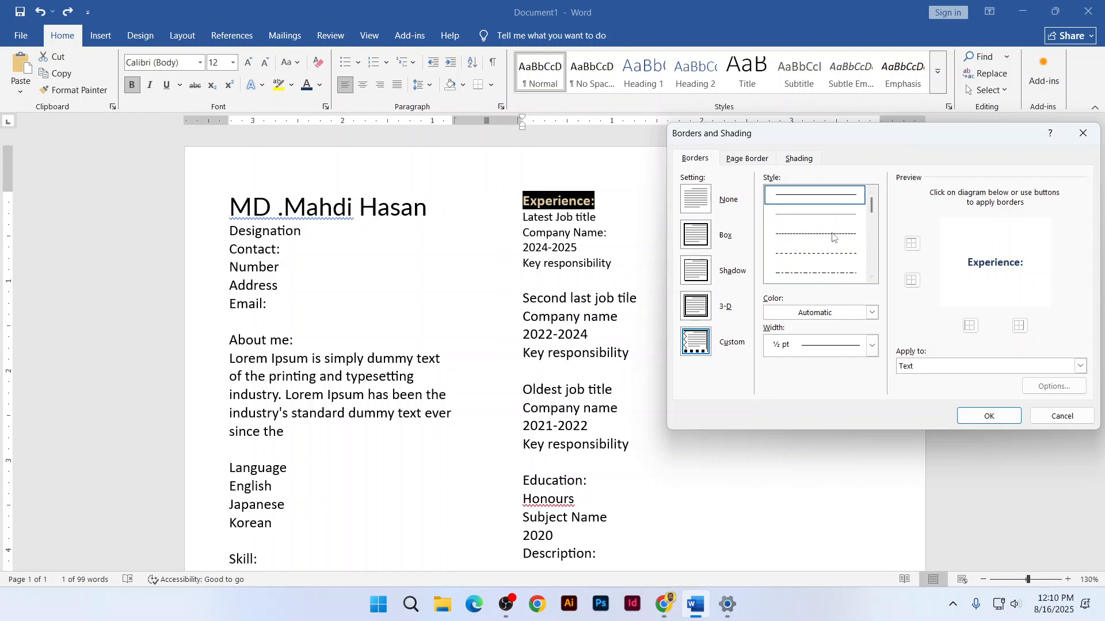
left_click(840, 312)
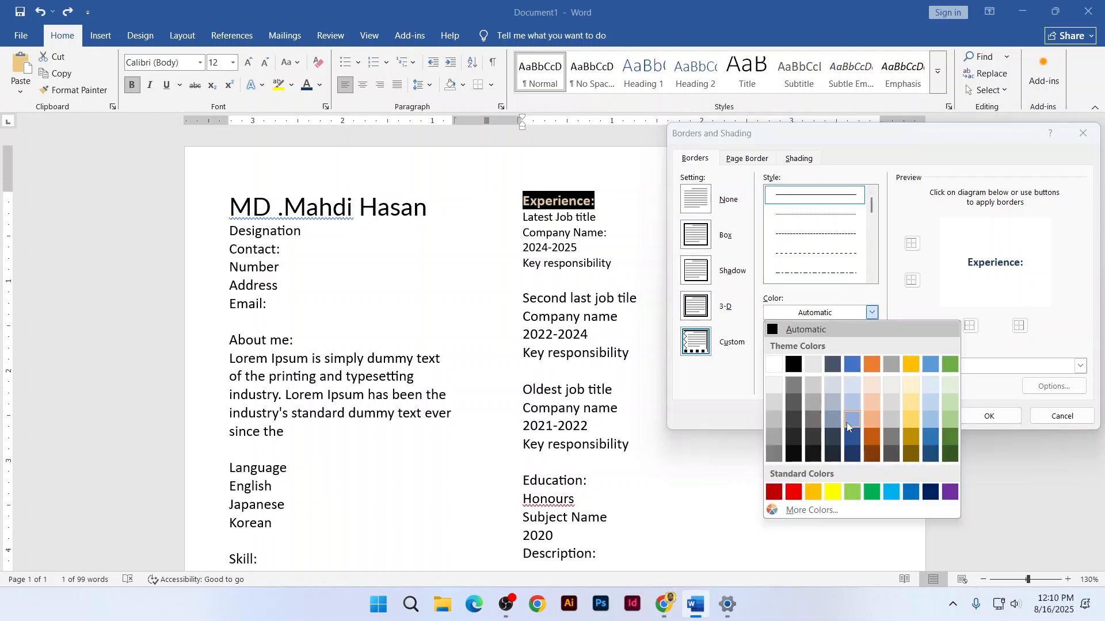
left_click(852, 453)
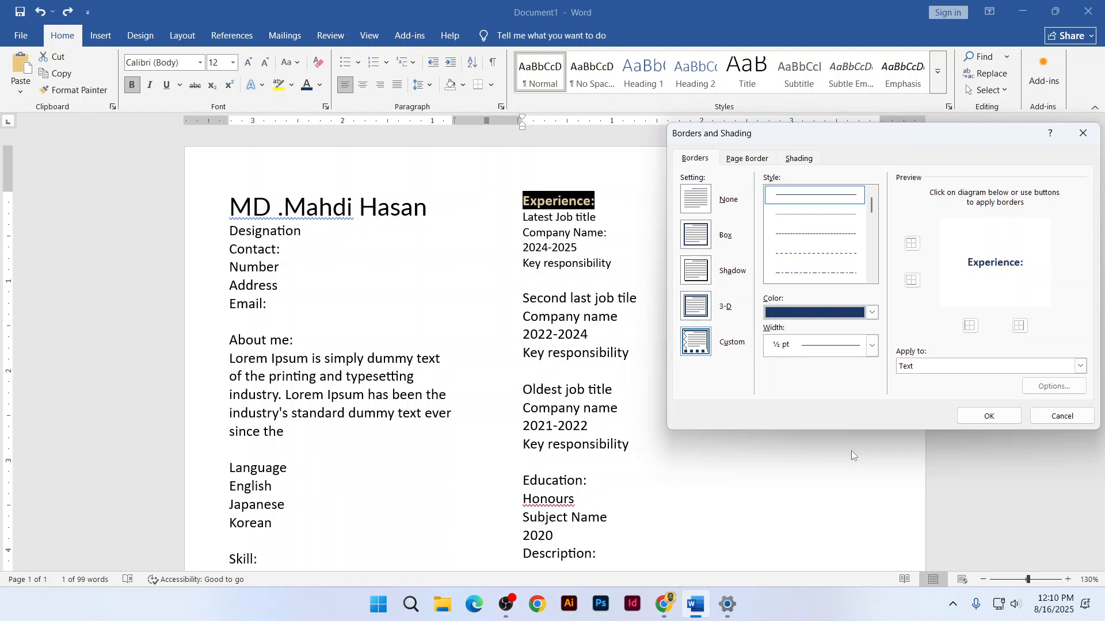
left_click(795, 348)
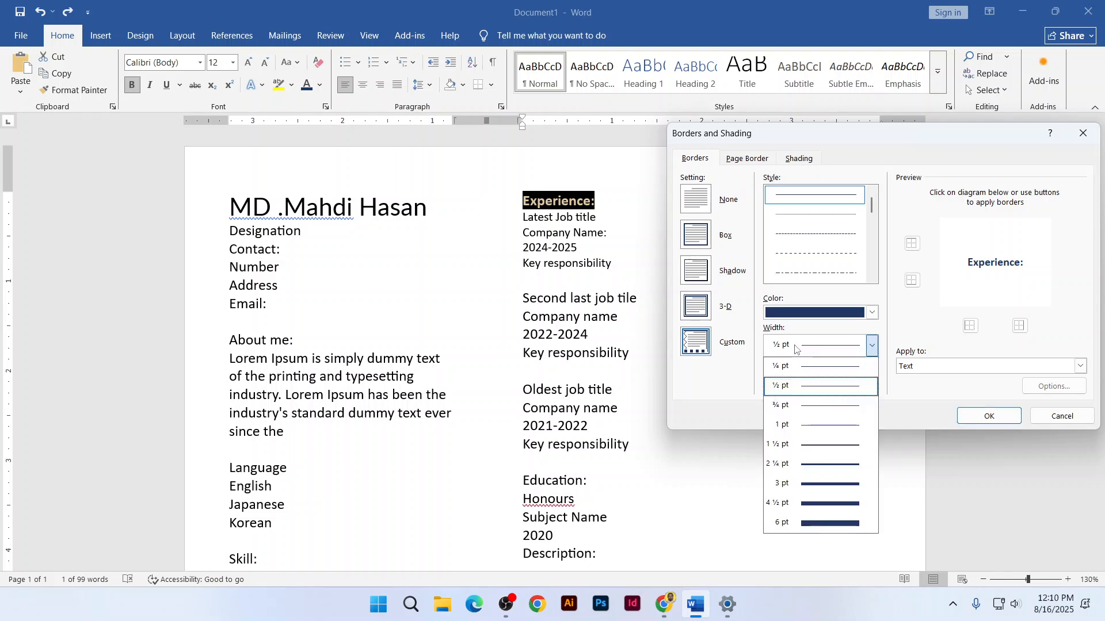
left_click(804, 427)
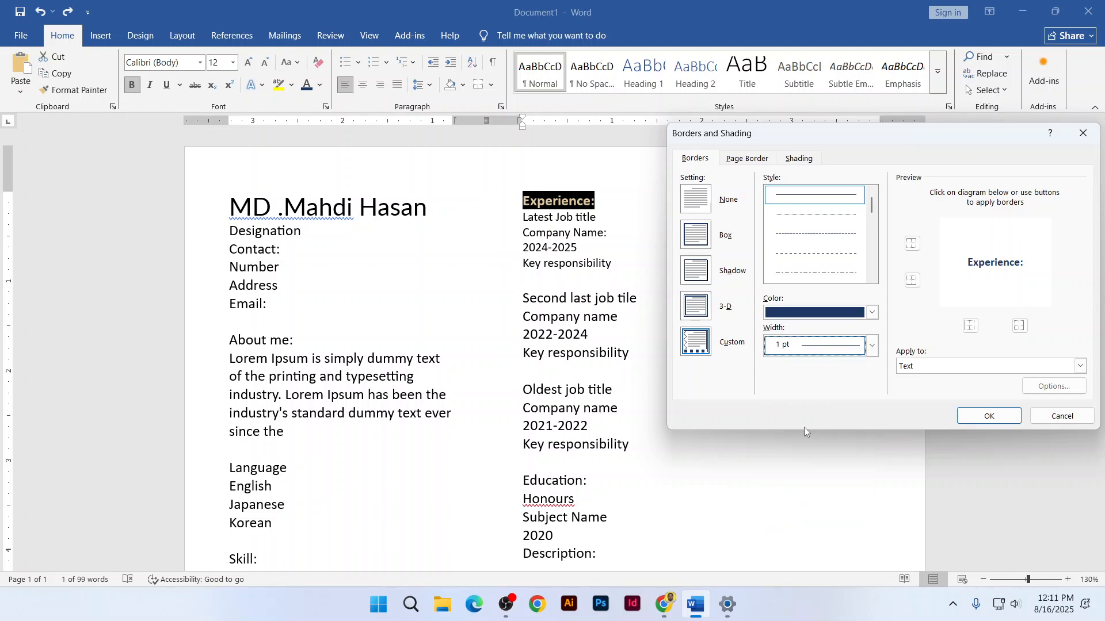
left_click_drag(889, 143, 799, 157)
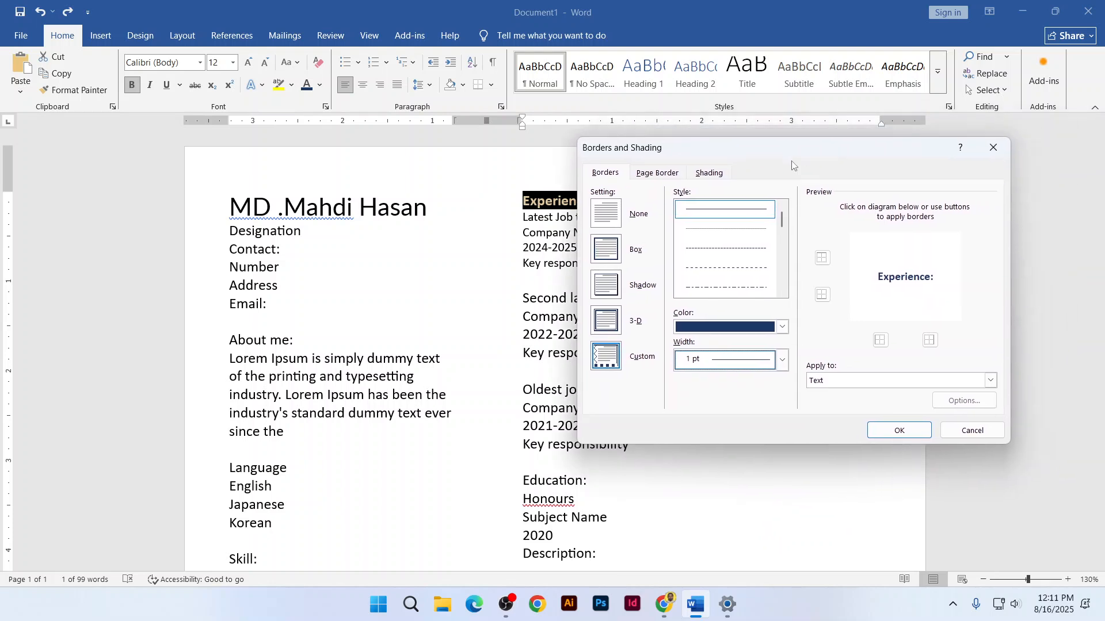
Toggle the box border in the preview and set it to apply to Paragraph
left_click(823, 295)
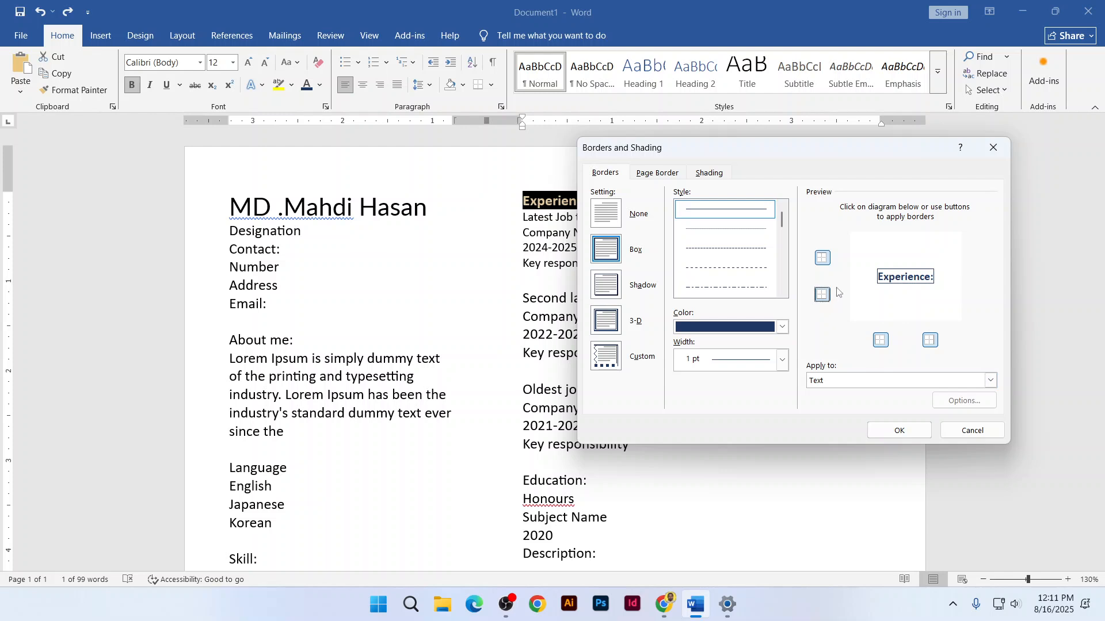
left_click(826, 260)
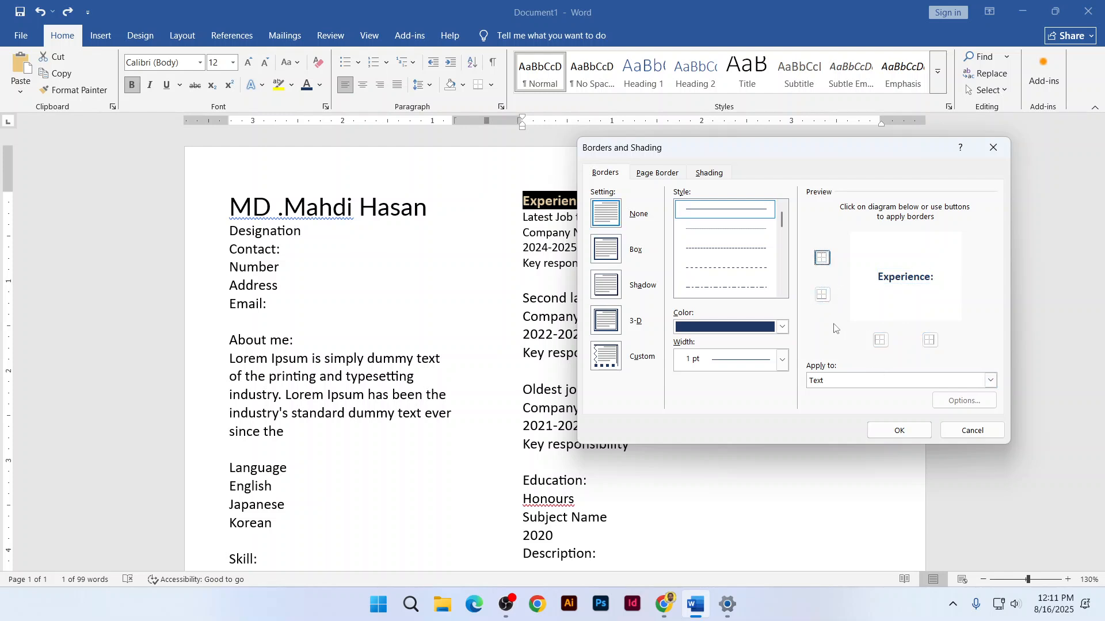
left_click(880, 346)
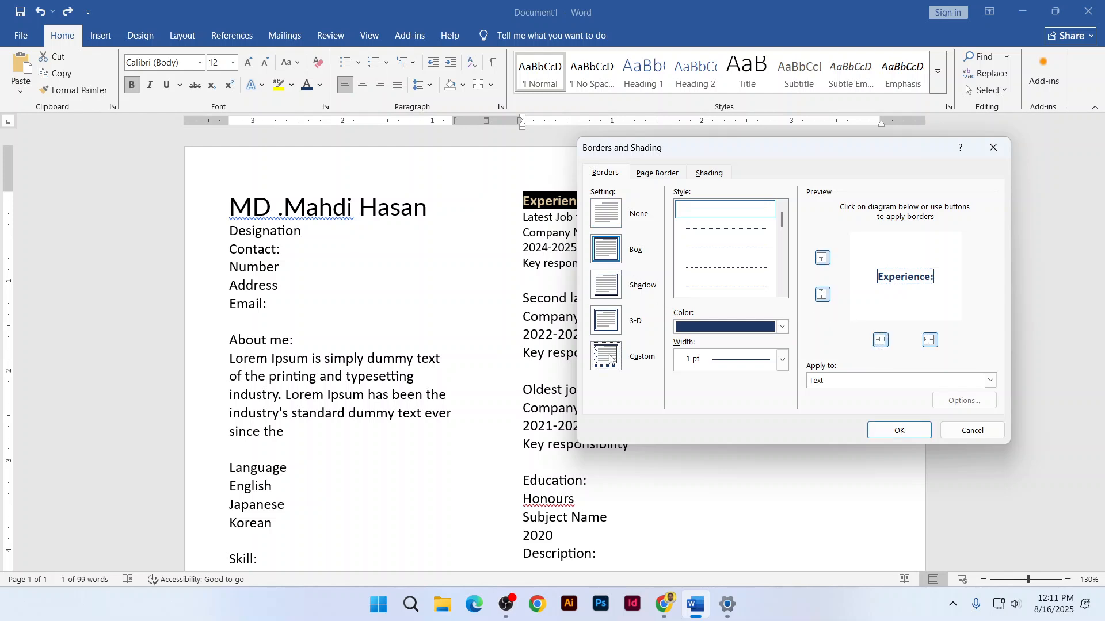
left_click(610, 359)
left_click(822, 294)
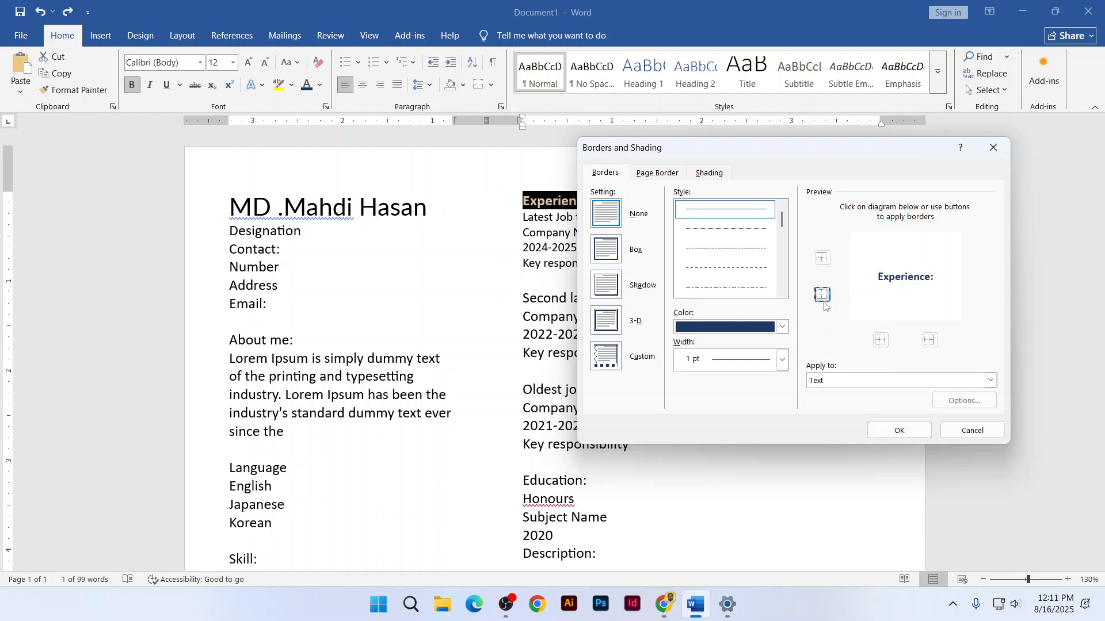
left_click(823, 300)
left_click(823, 301)
left_click(823, 300)
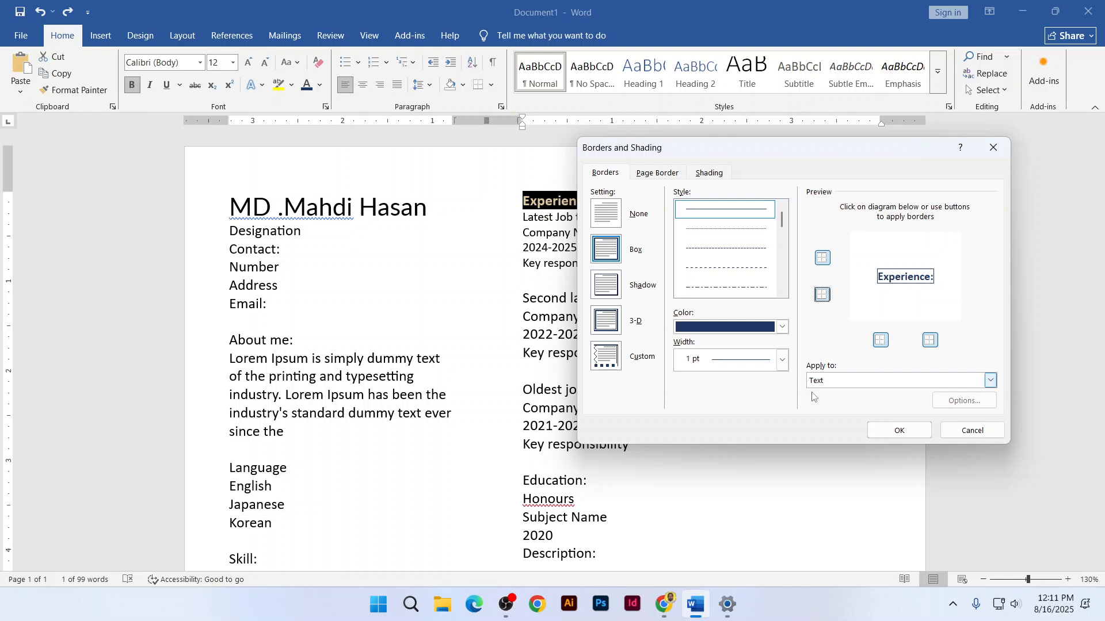
left_click(829, 382)
left_click(829, 384)
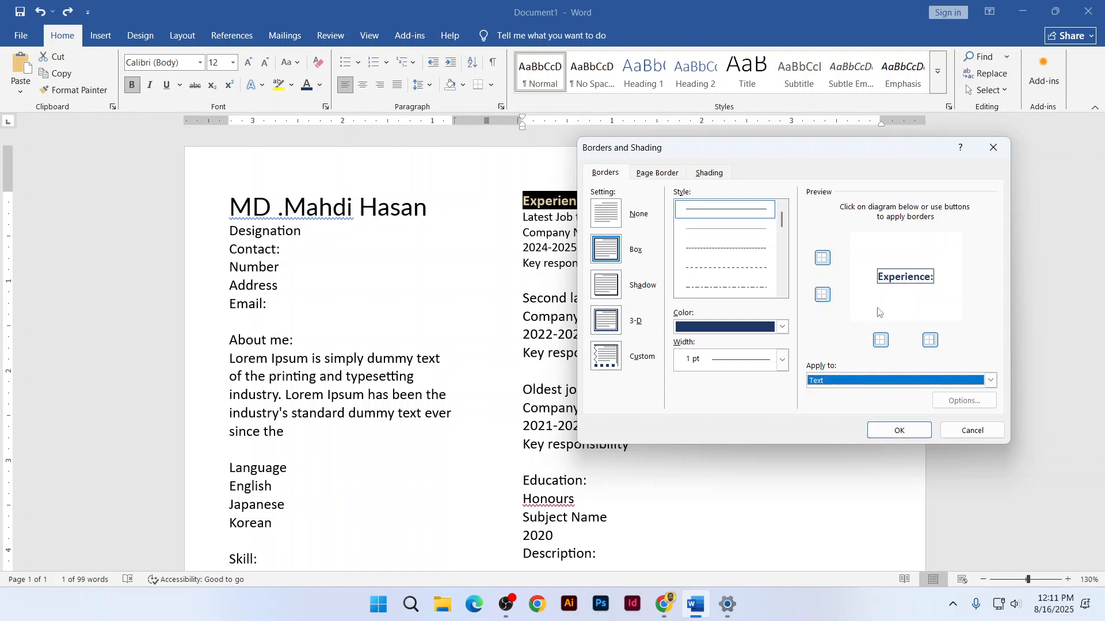
left_click(868, 384)
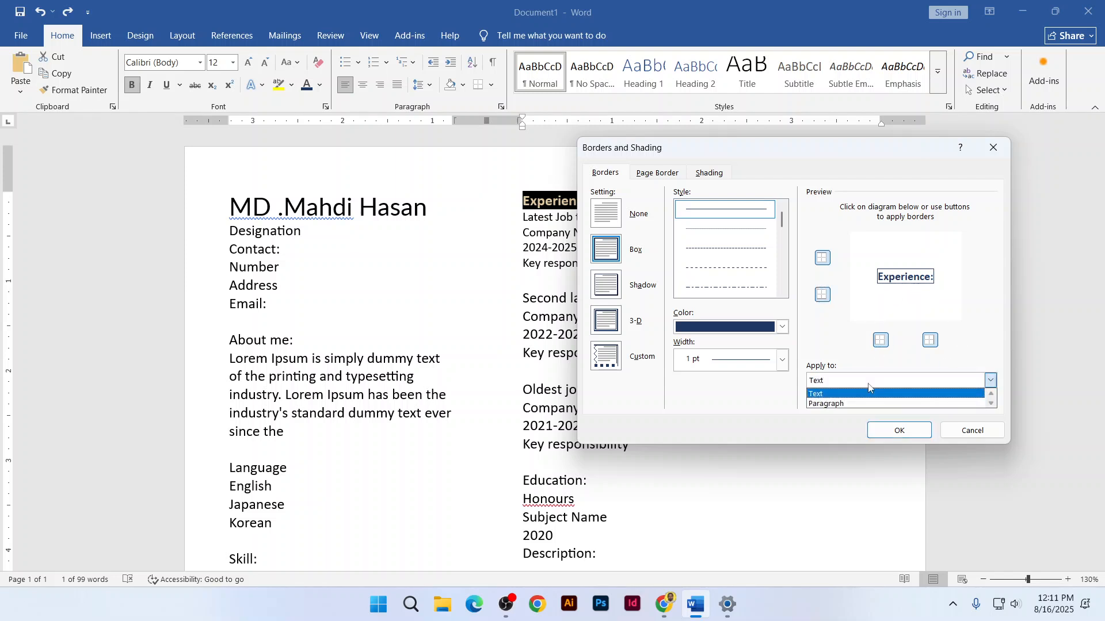
left_click(866, 404)
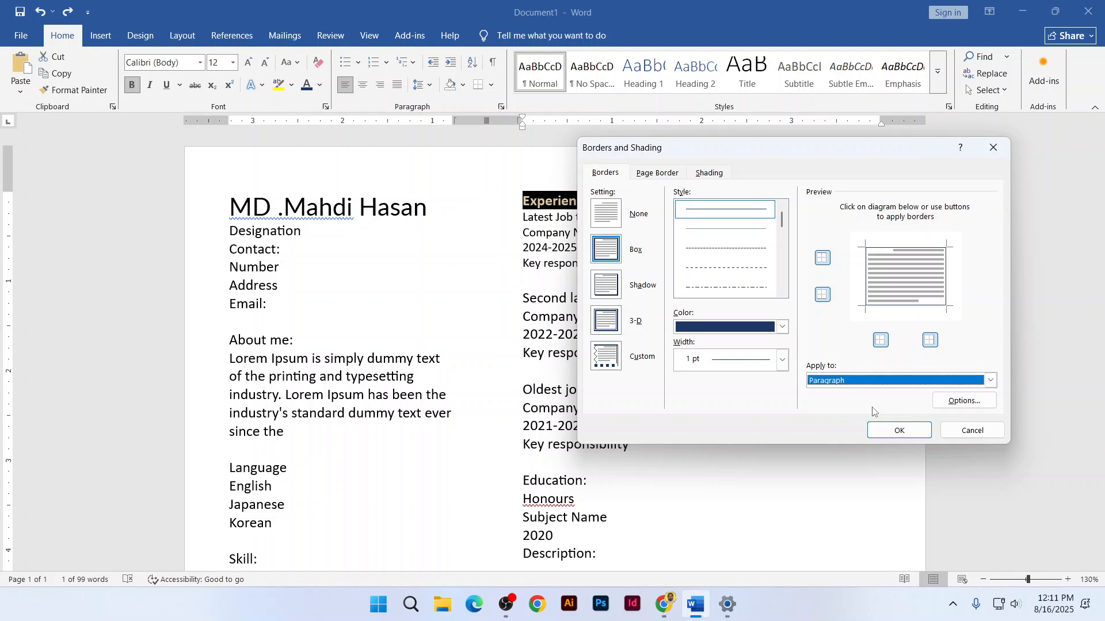
Remove the top, right and left borders, keeping only the bottom line, and confirm
left_click(823, 259)
left_click(930, 340)
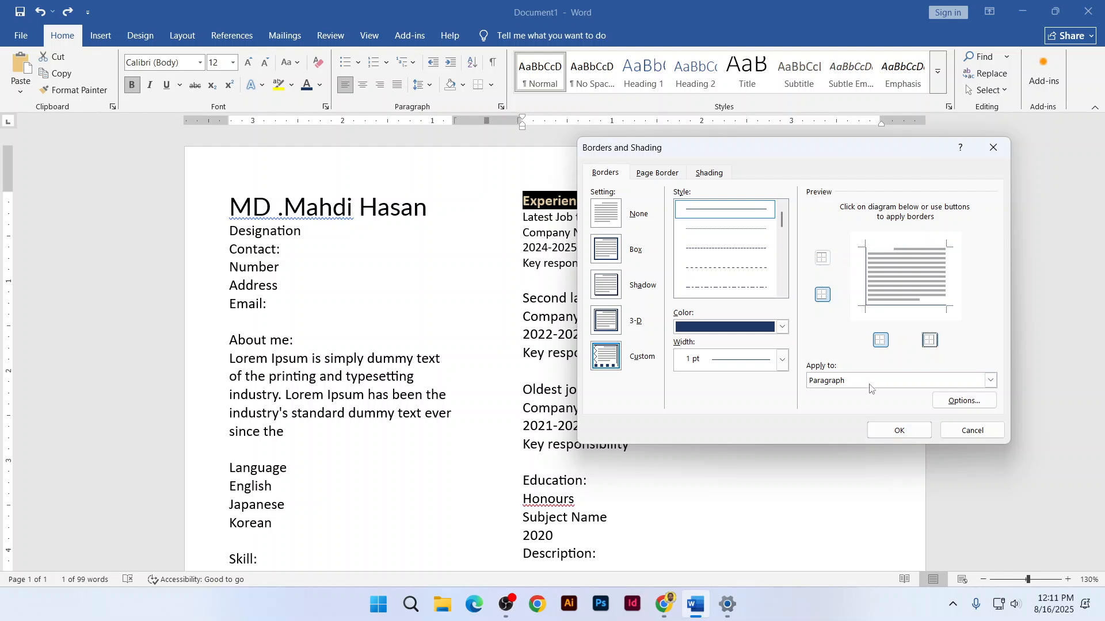
left_click(881, 340)
left_click(889, 431)
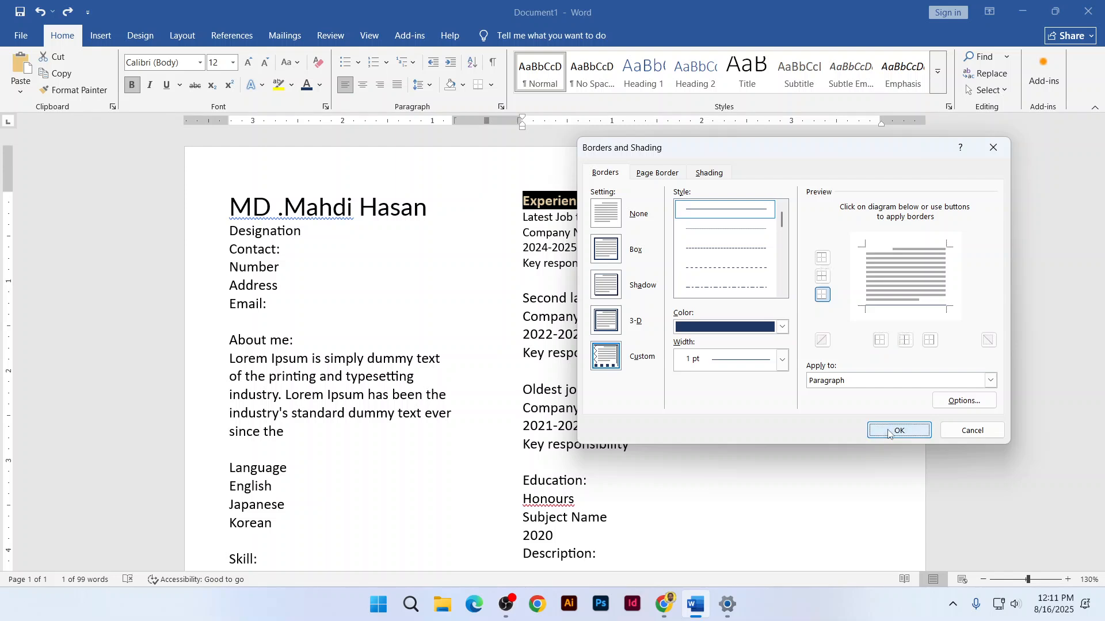
left_click(610, 209)
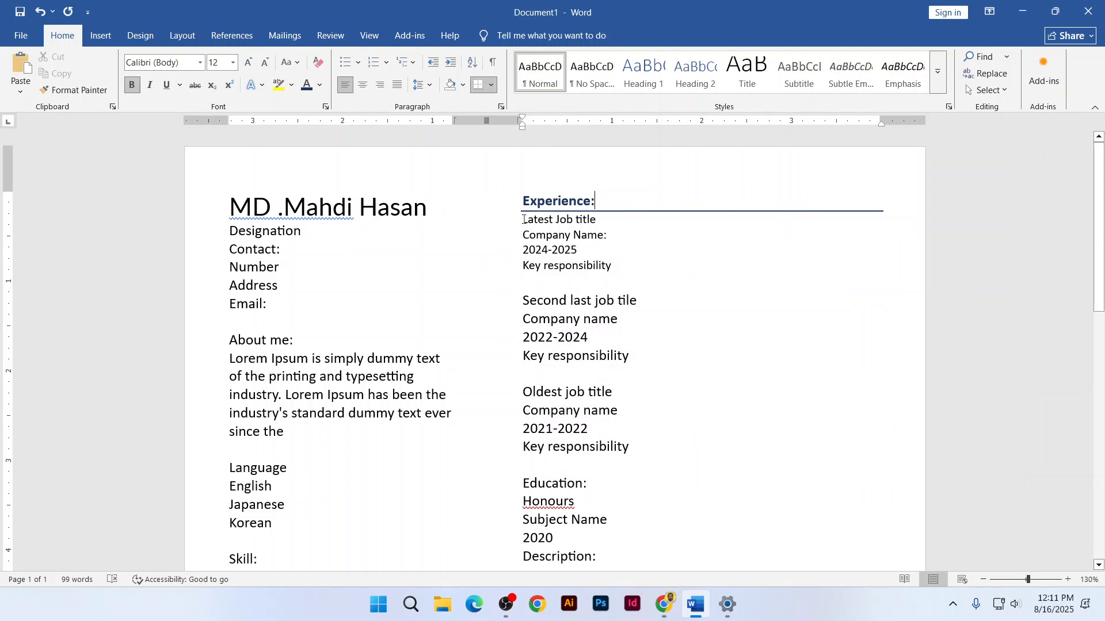
Add space before the Latest Job title paragraph instead of an empty line
left_click_drag(523, 220, 596, 219)
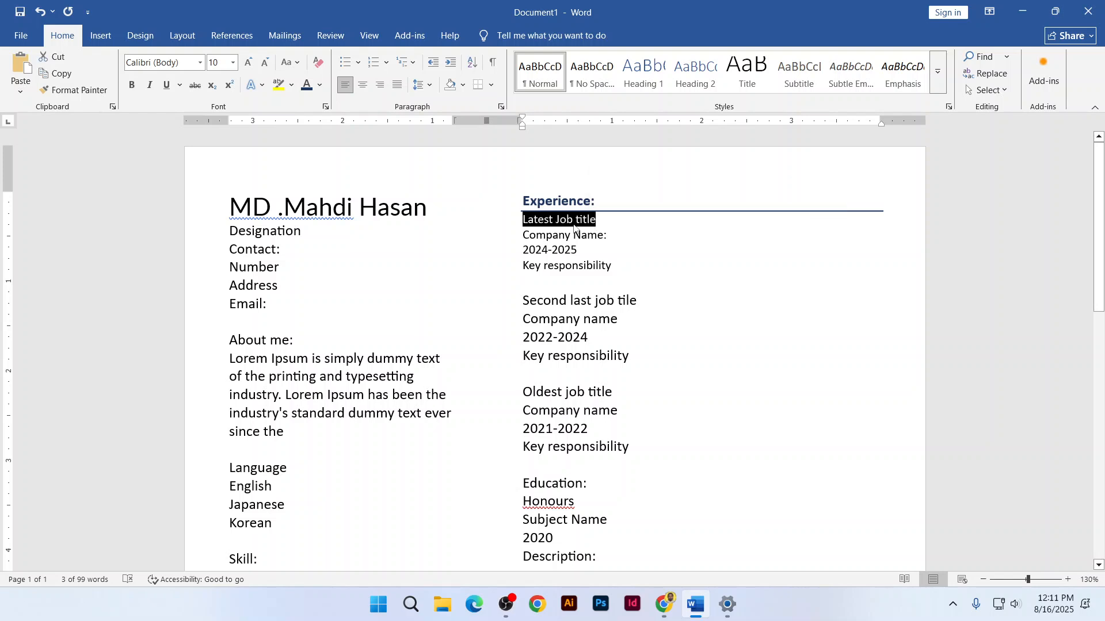
left_click(573, 224)
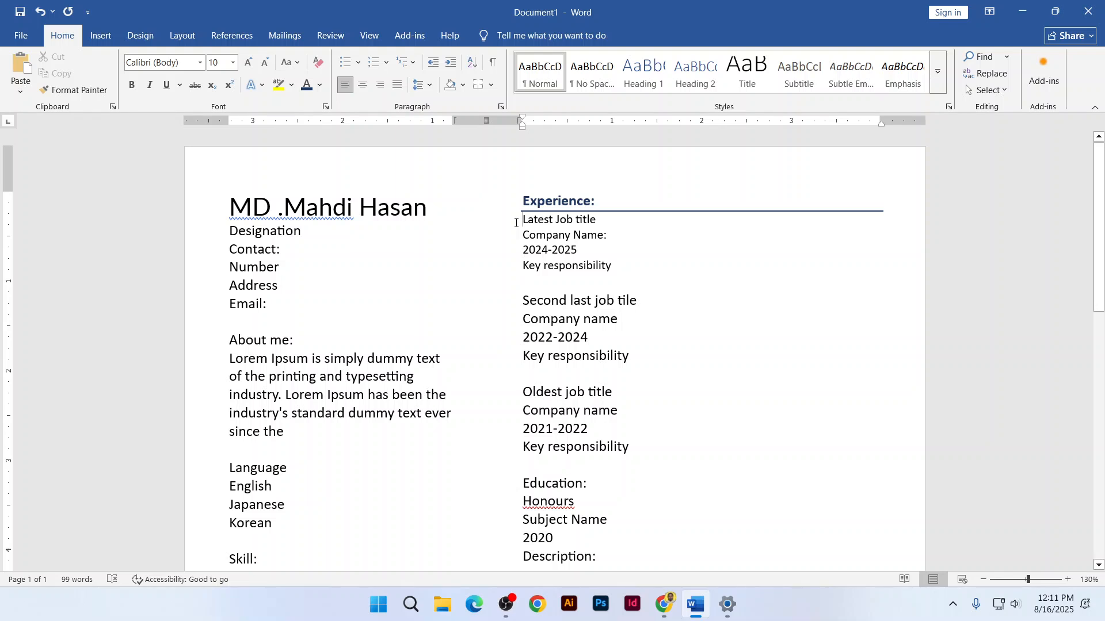
key("Return")
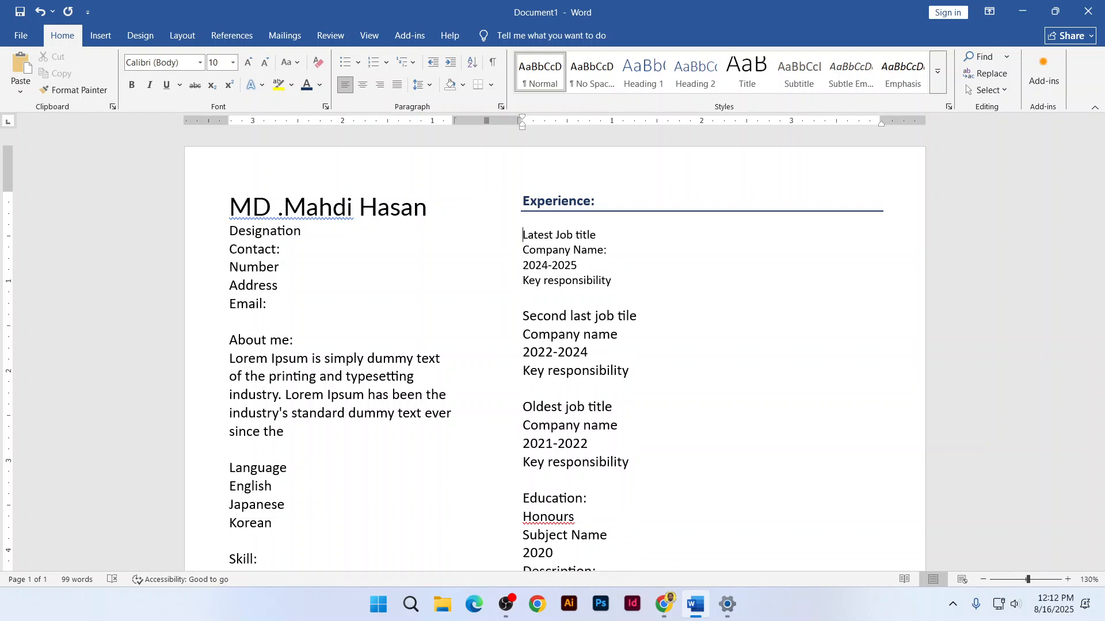
key("ctrl+z")
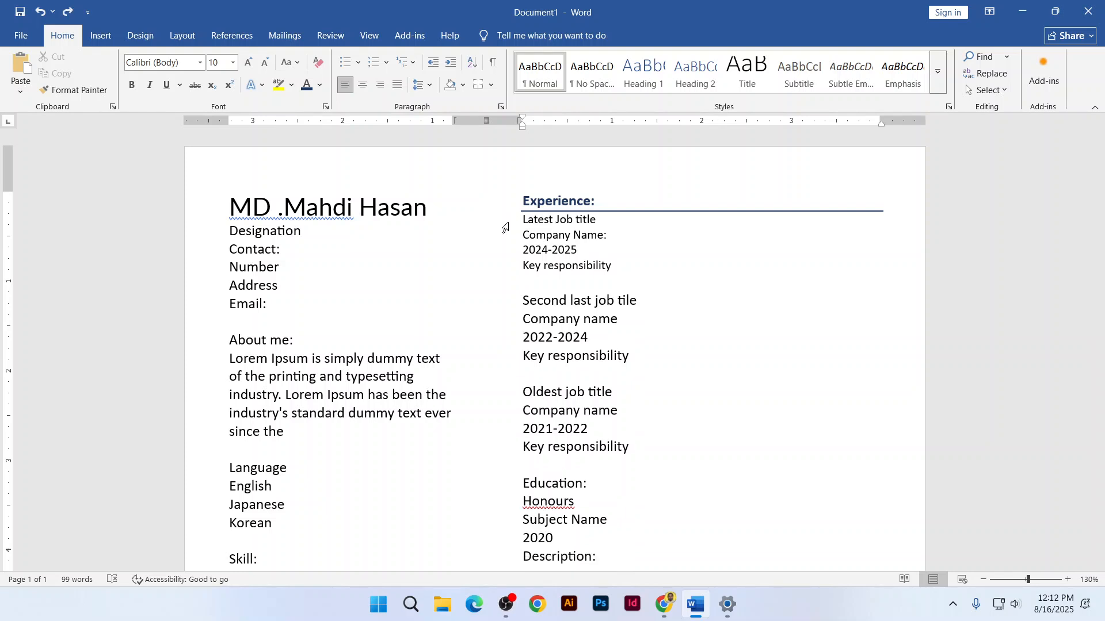
left_click(431, 86)
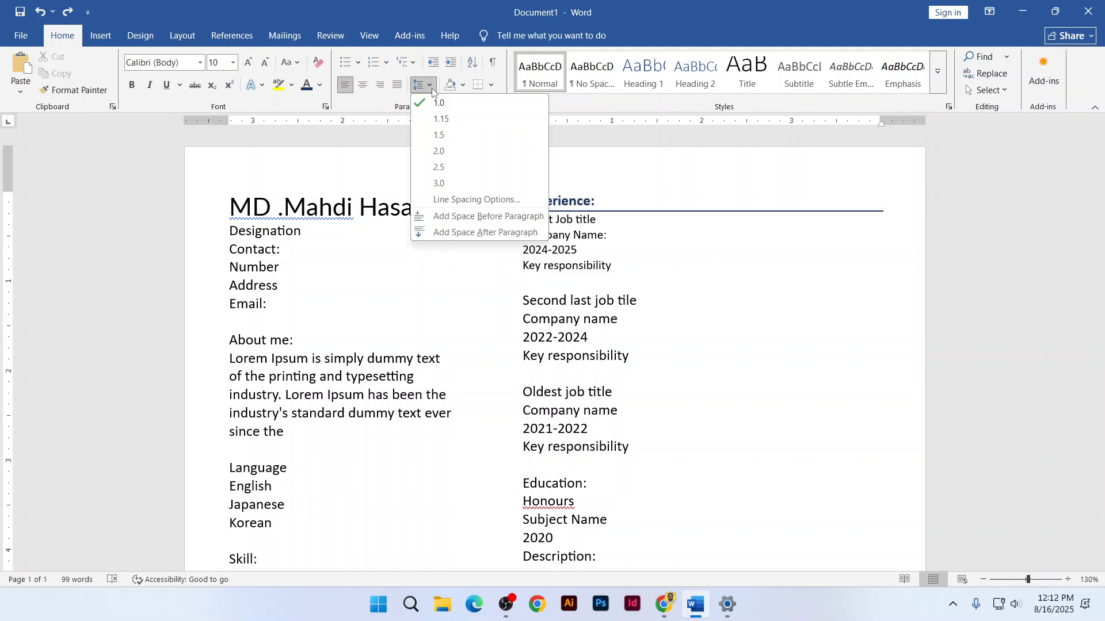
left_click(462, 215)
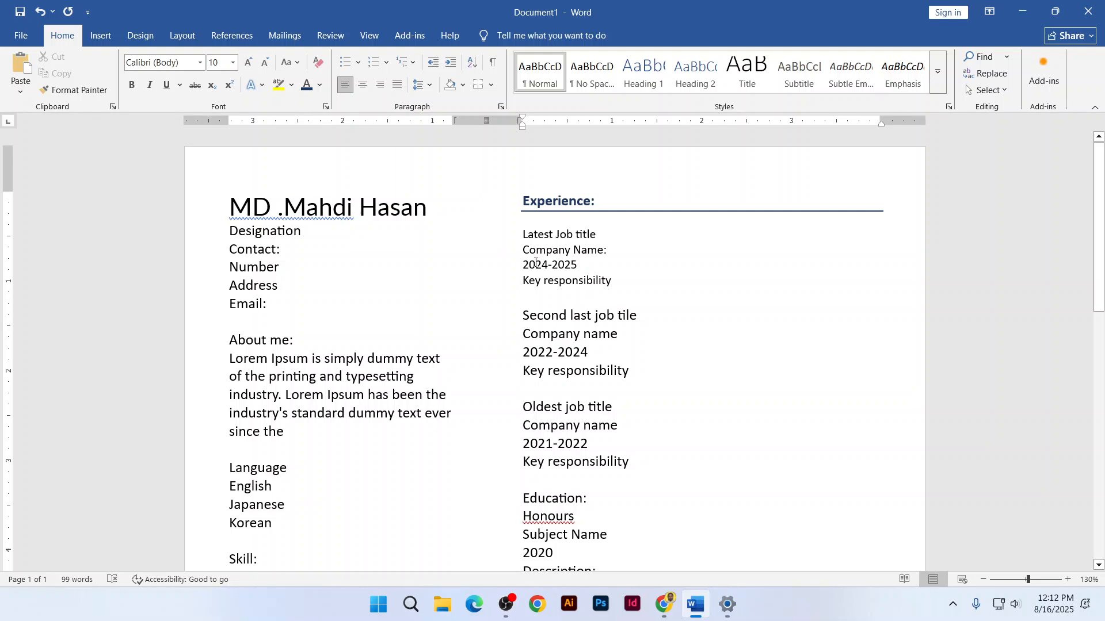
Remove the colon after Company Name and tidy the blank lines so it sits on its own line
left_click_drag(604, 251, 612, 251)
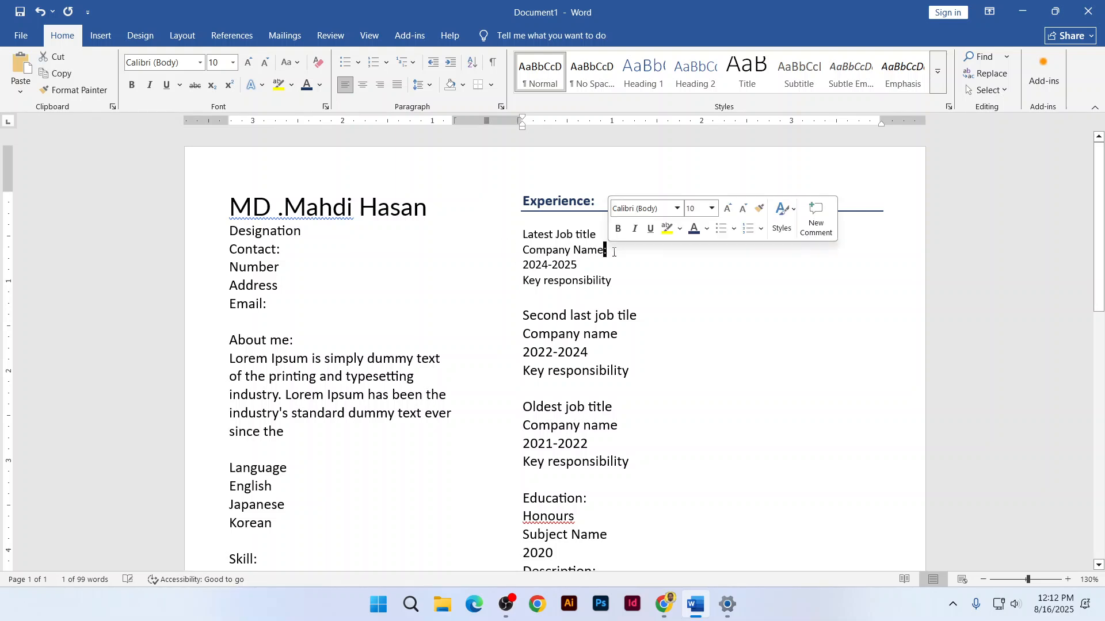
key("BackSpace")
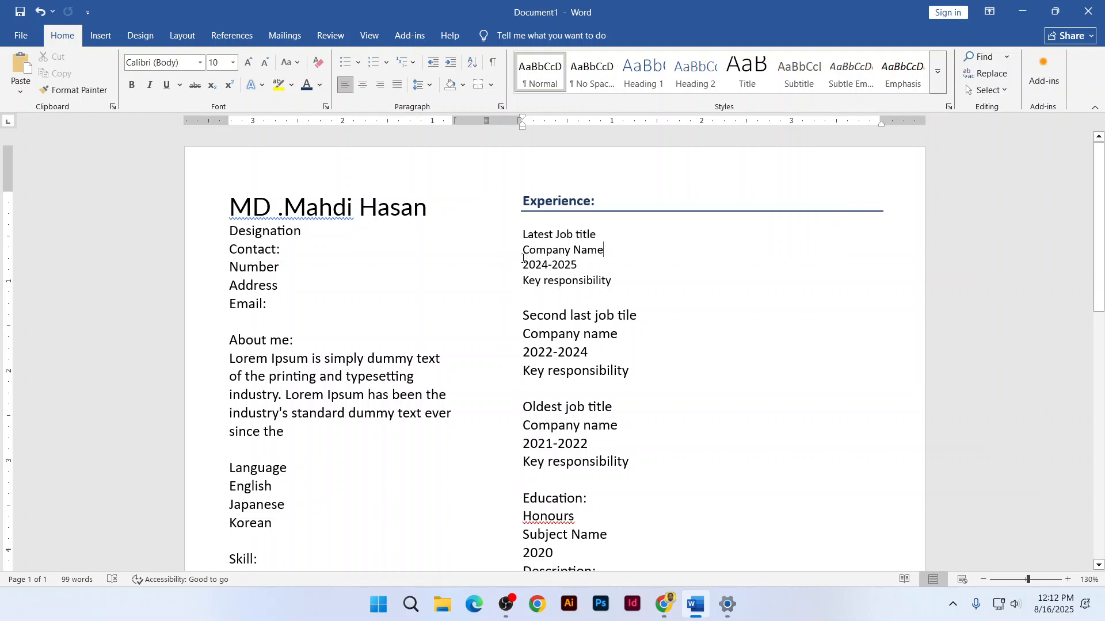
left_click_drag(525, 266, 598, 236)
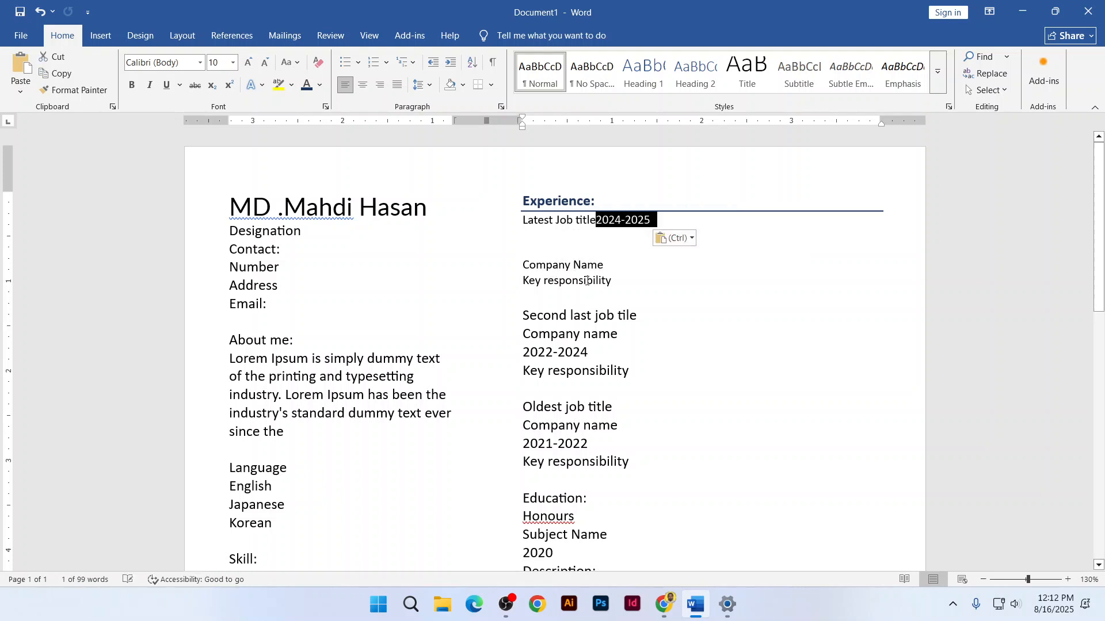
left_click(523, 264)
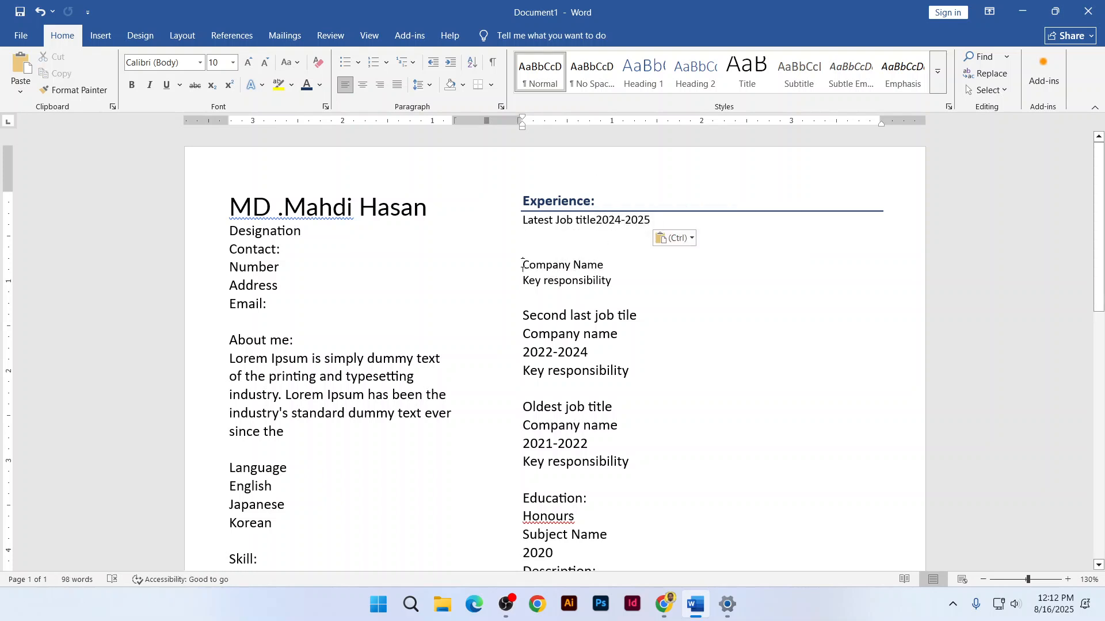
type("=")
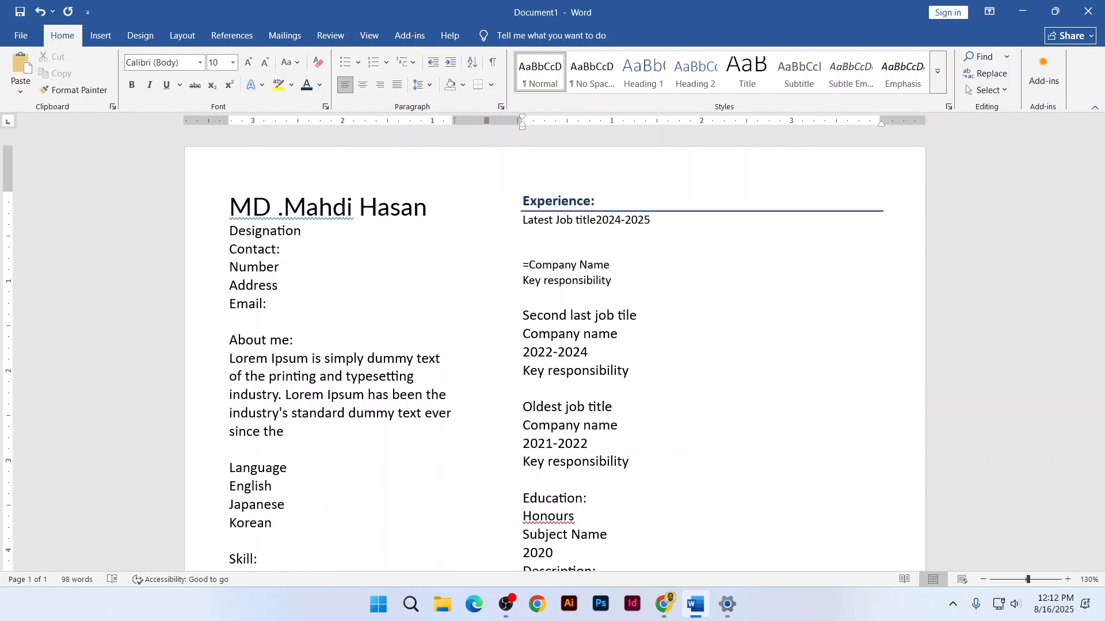
key("BackSpace")
key("BackSpace")
key("BackSpace")
key("BackSpace")
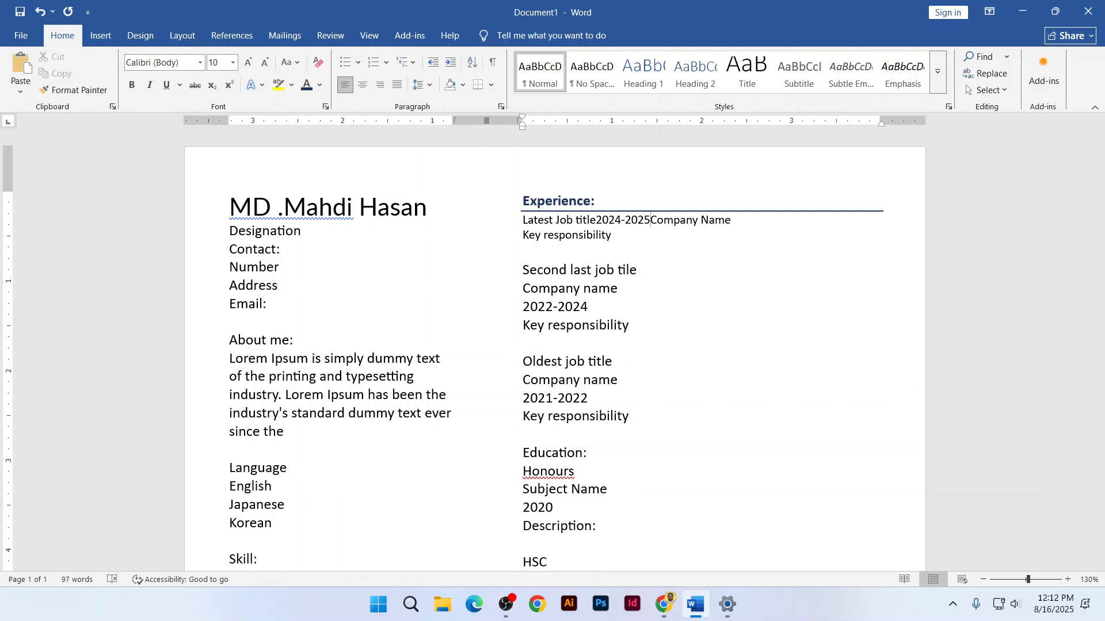
key("Return")
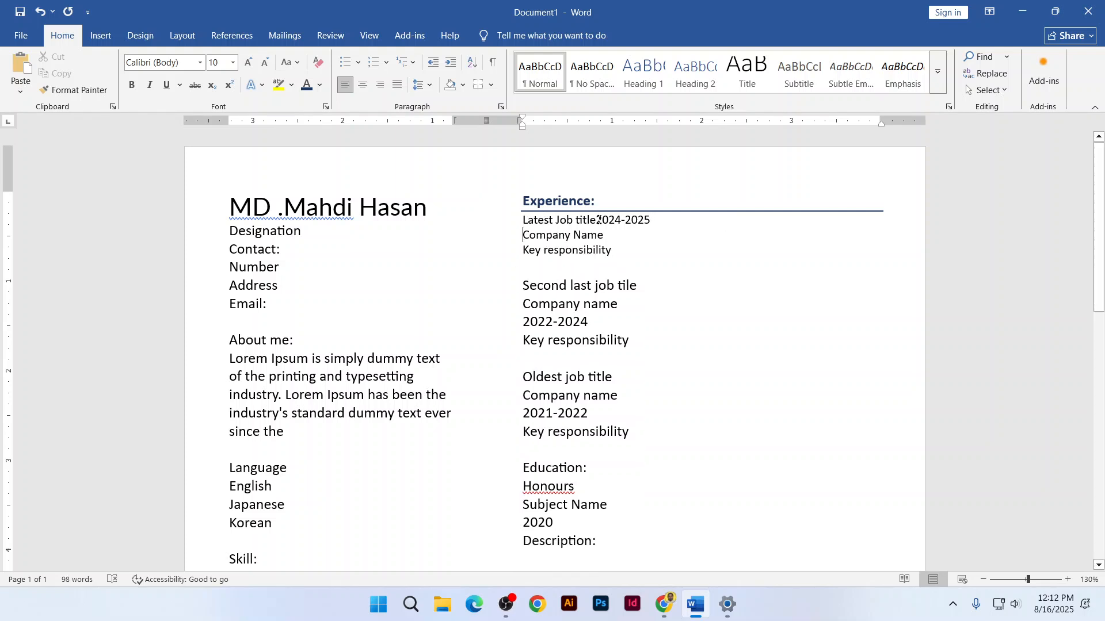
Adjust the line break between Latest Job title and the 2024-2025 dates
left_click_drag(596, 220, 650, 220)
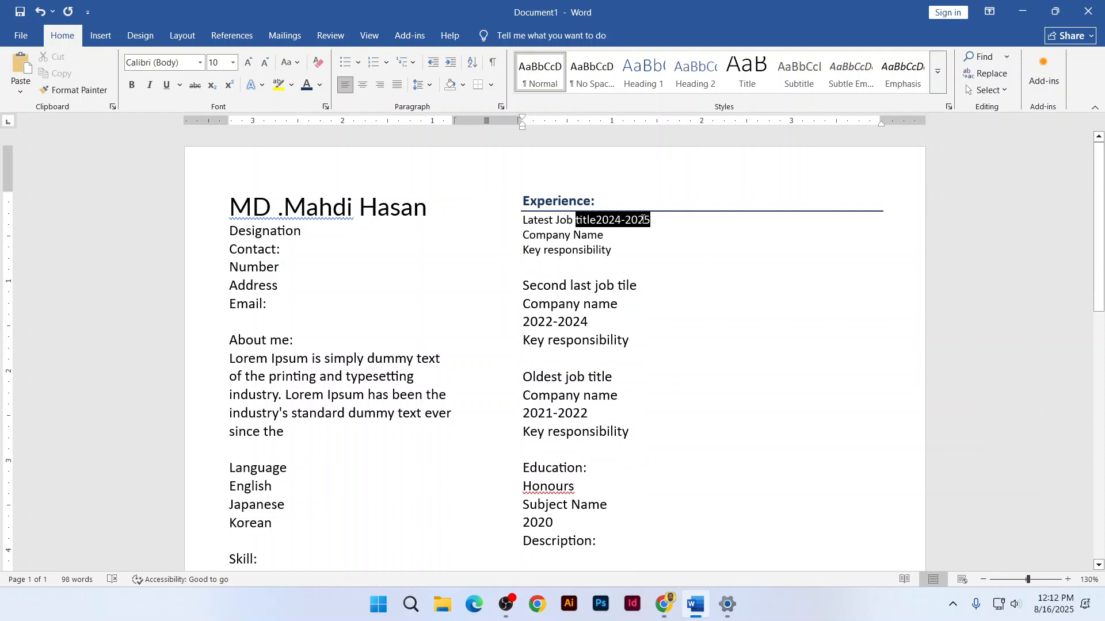
left_click(600, 224)
key("Return")
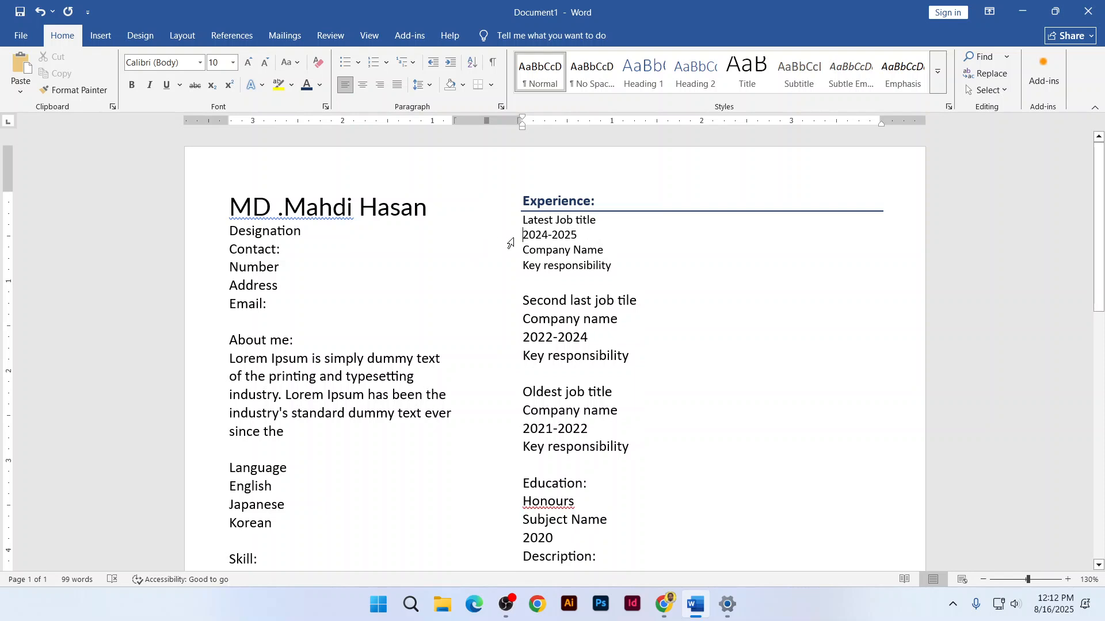
left_click_drag(521, 235, 597, 220)
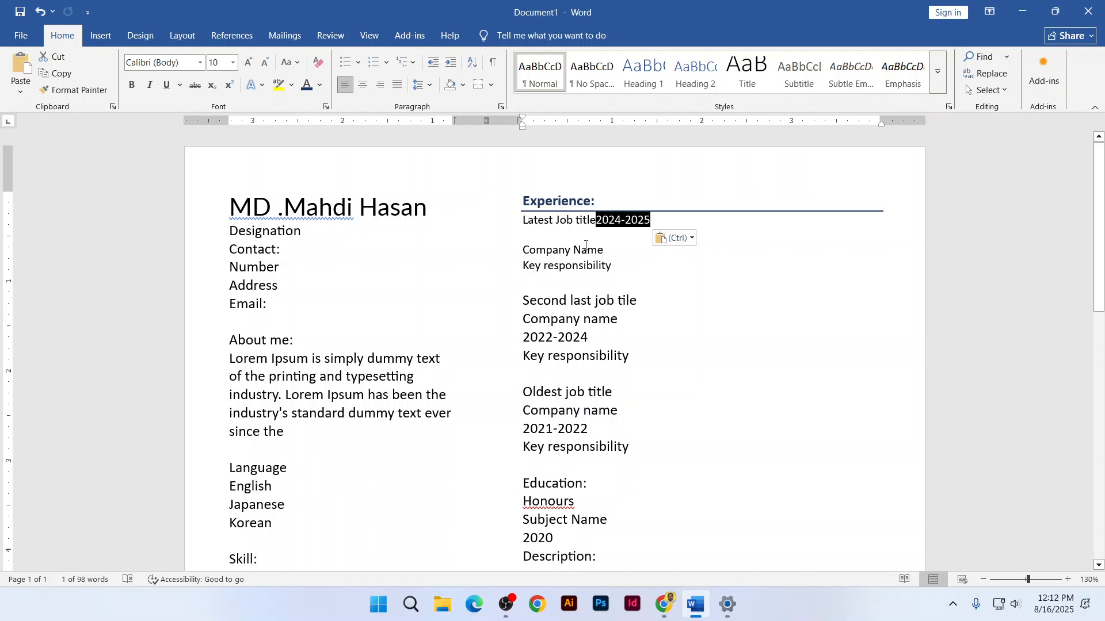
left_click(601, 223)
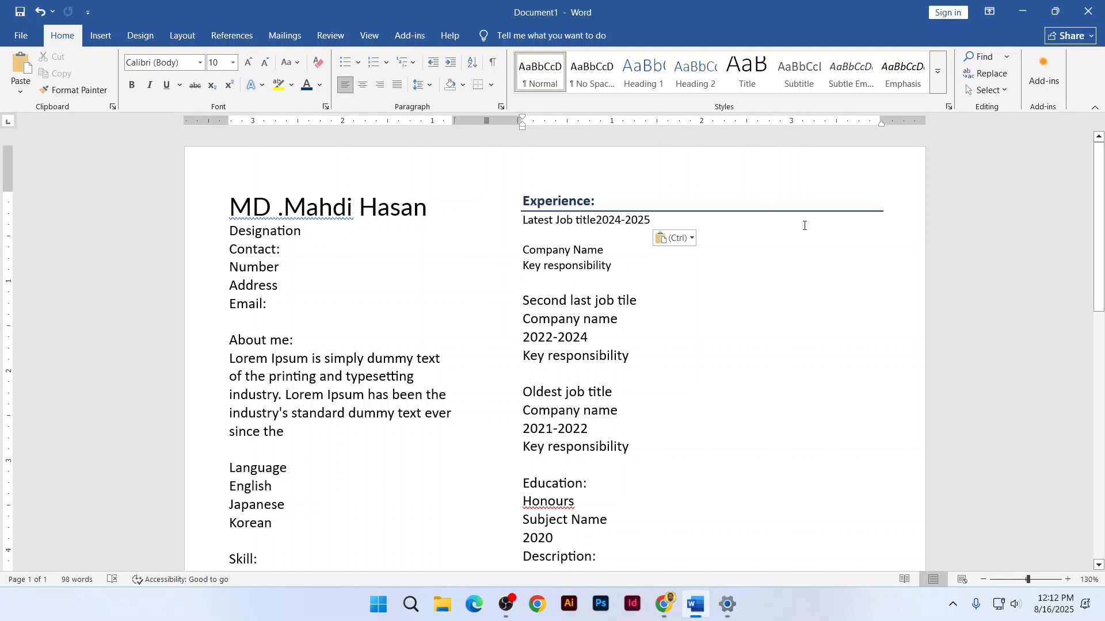
left_click(664, 604)
Browse the open Canva, unblast, SlideTeam and Pikbest resume template tabs
left_click(444, 3)
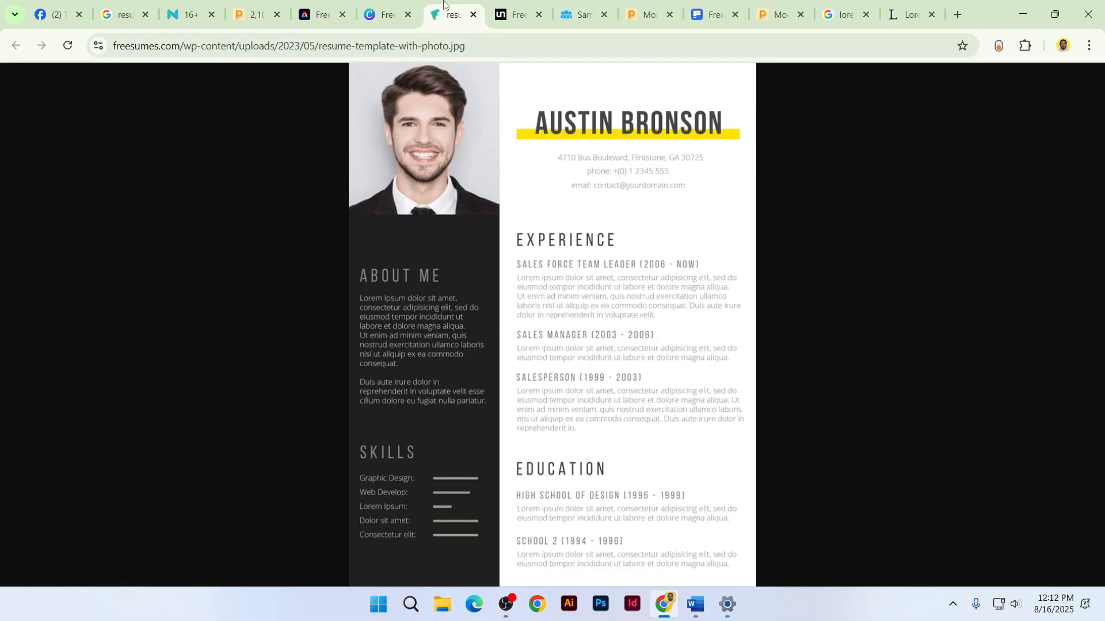
left_click(407, 4)
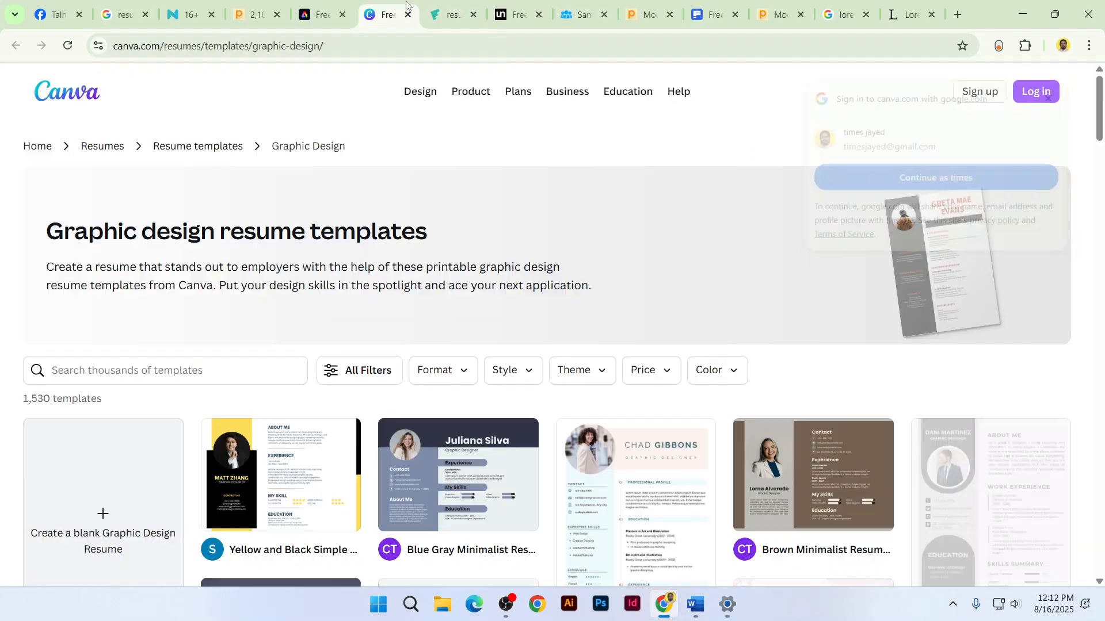
left_click(519, 4)
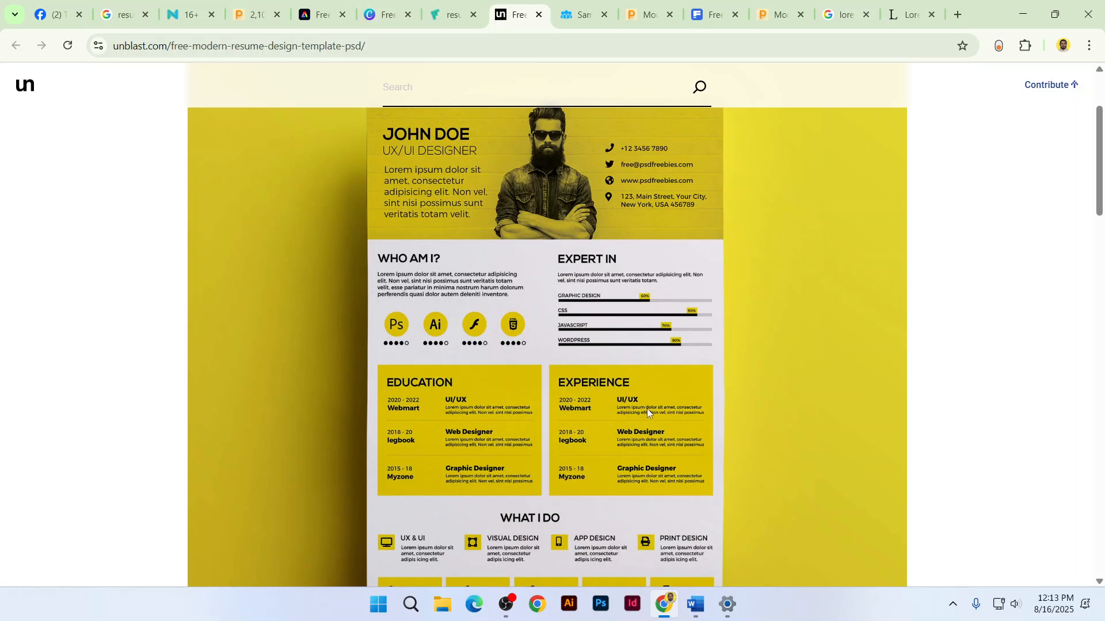
left_click(580, 12)
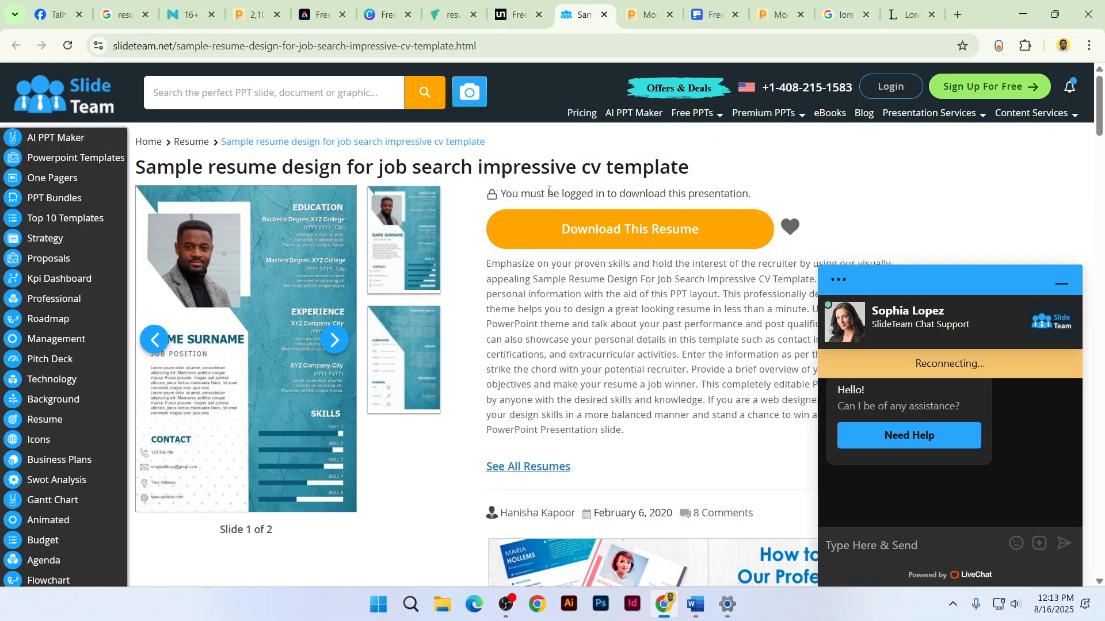
left_click(628, 4)
scroll(501, 363, "up", 1)
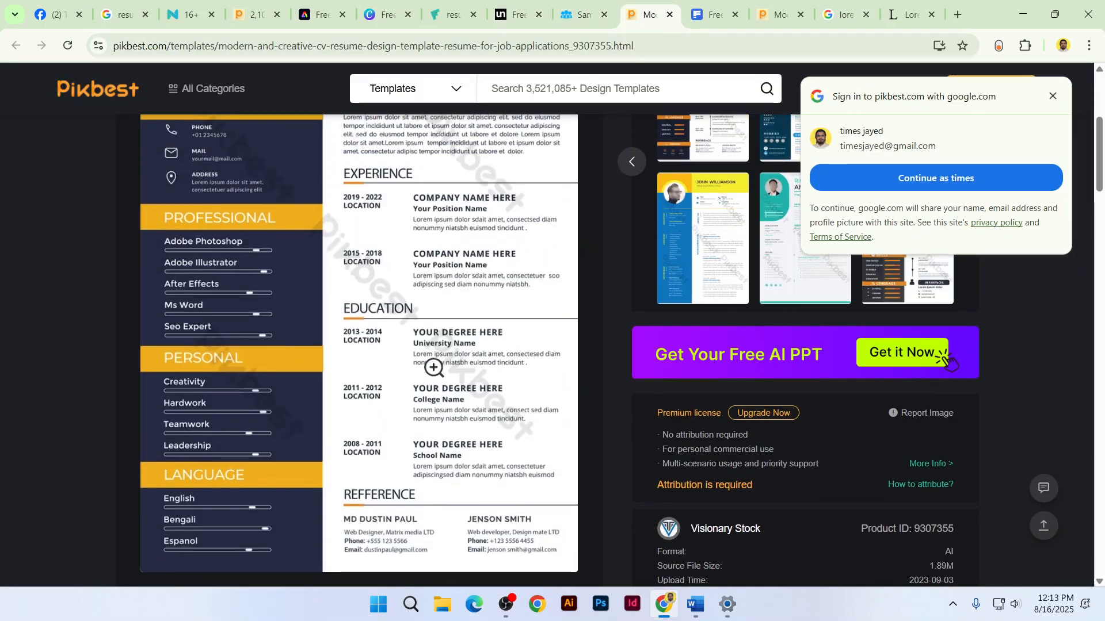
left_click(777, 14)
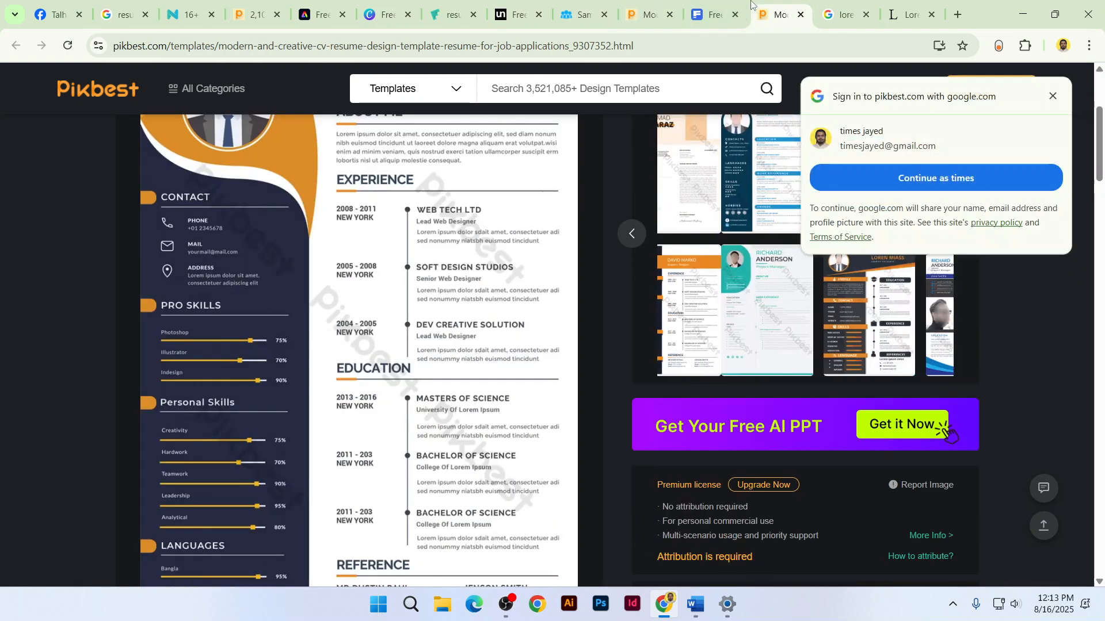
Open the first Freepik resume template, reset zoom to 100% and download it
left_click(732, 5)
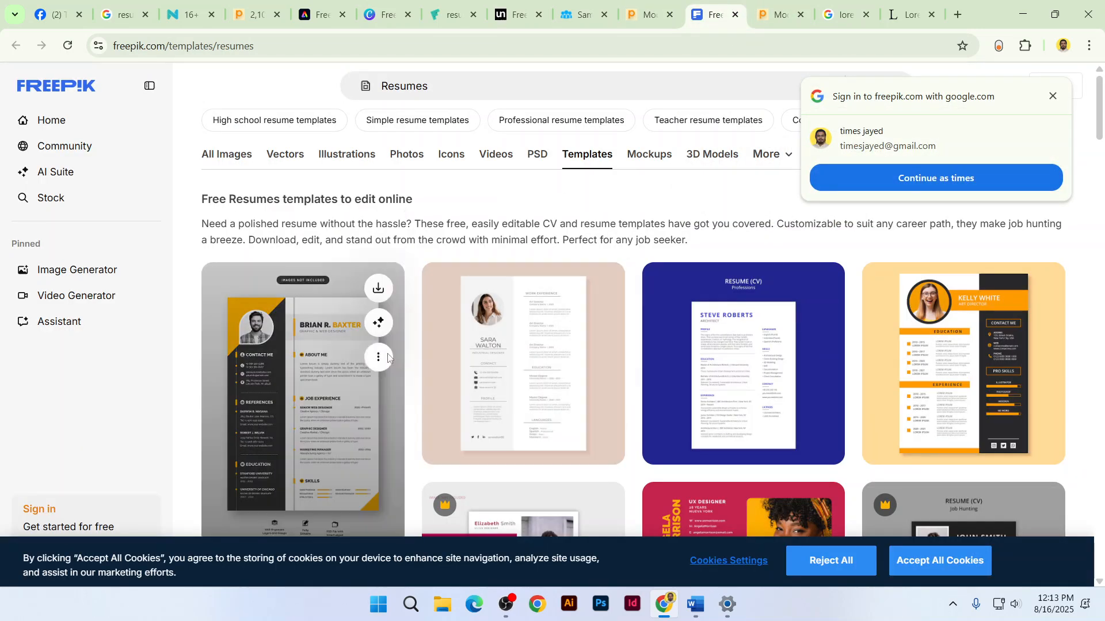
left_click(323, 454)
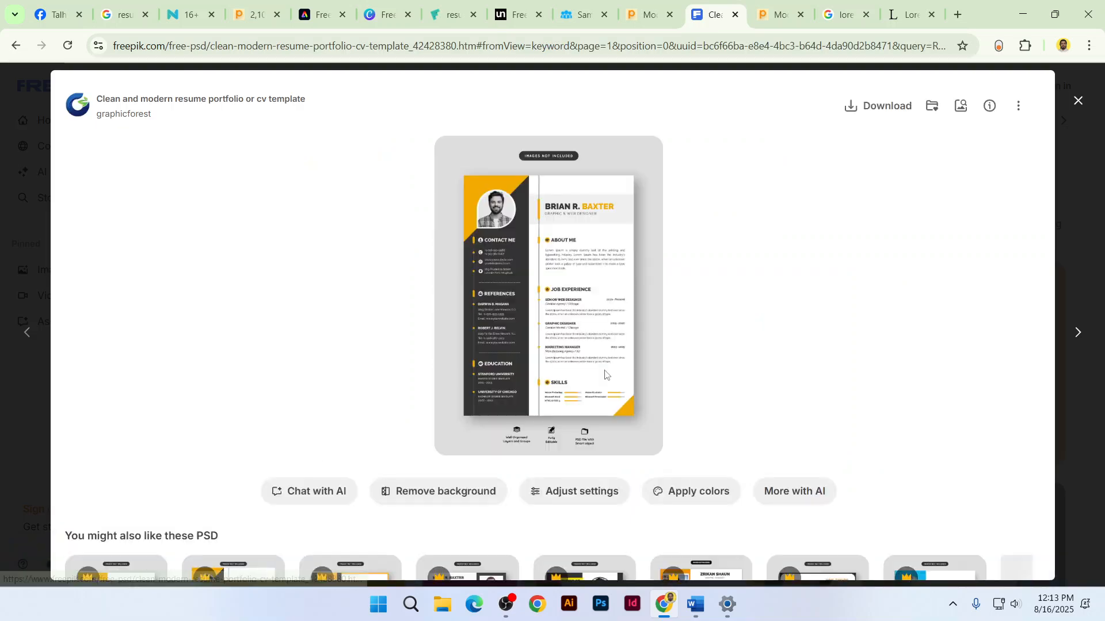
right_click(559, 249)
left_click(533, 297)
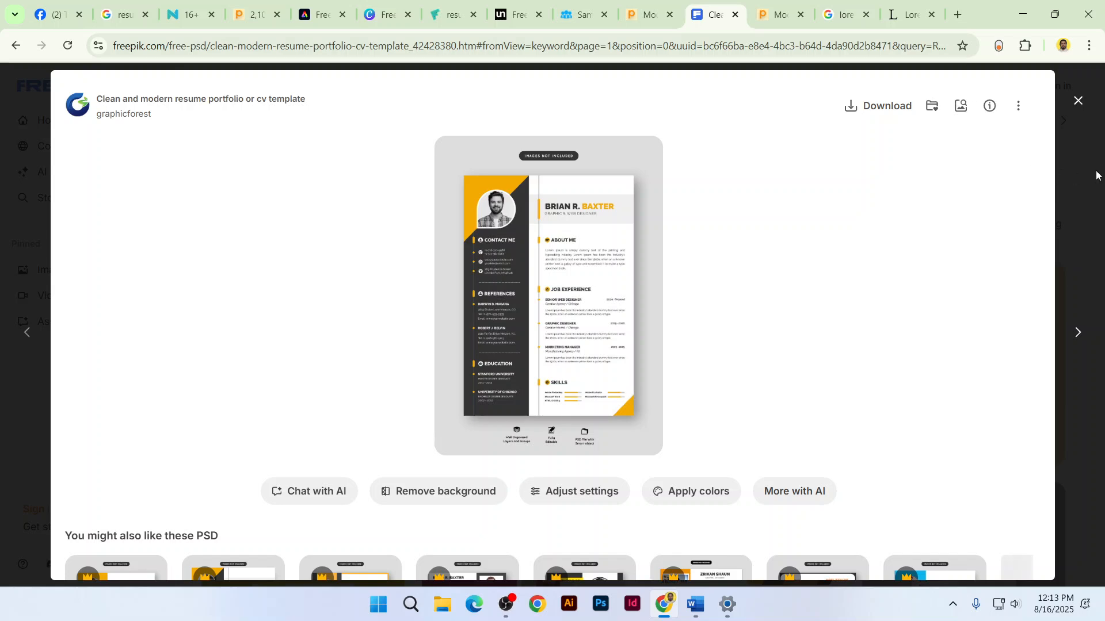
key("Escape")
key("ctrl+plus")
key("ctrl+plus")
key("ctrl+plus")
key("ctrl+plus")
scroll(415, 402, "down", 4)
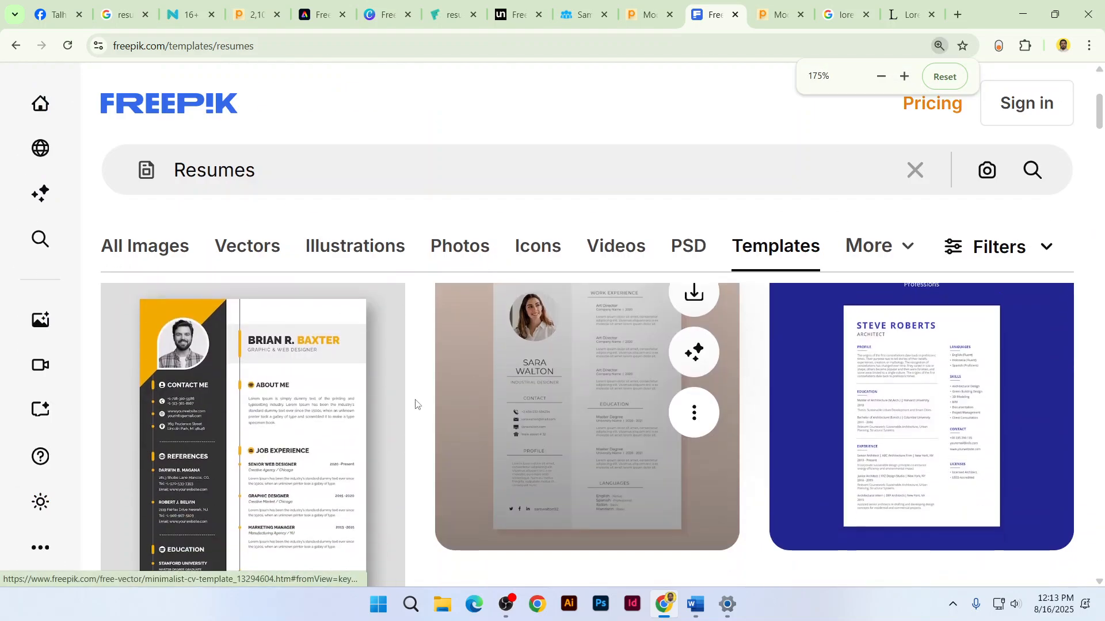
left_click(294, 431)
key("ctrl+0")
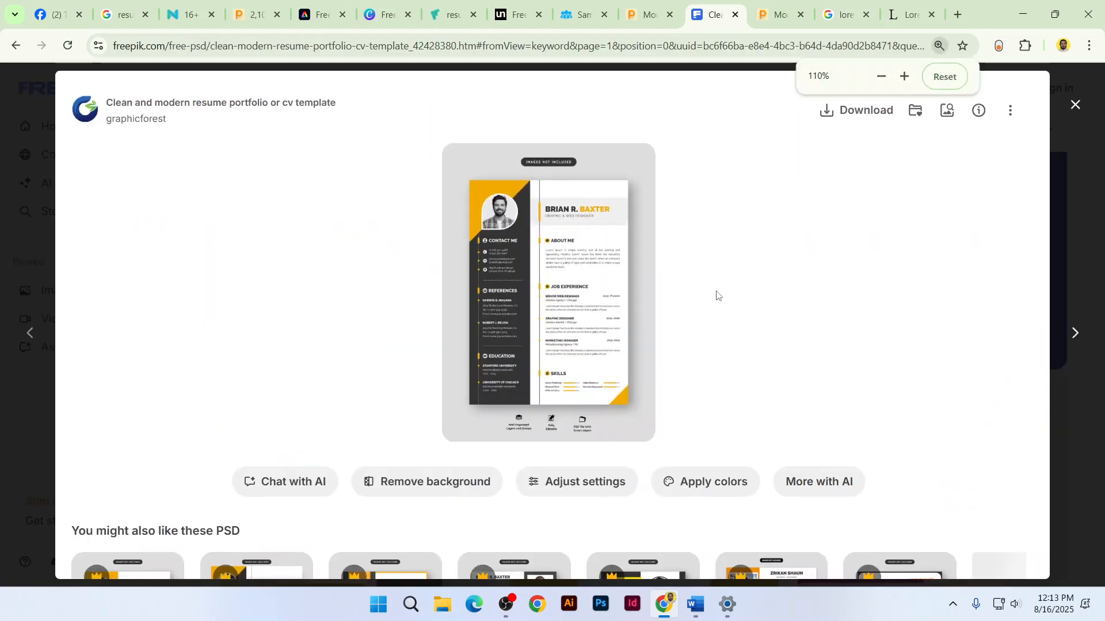
left_click(866, 109)
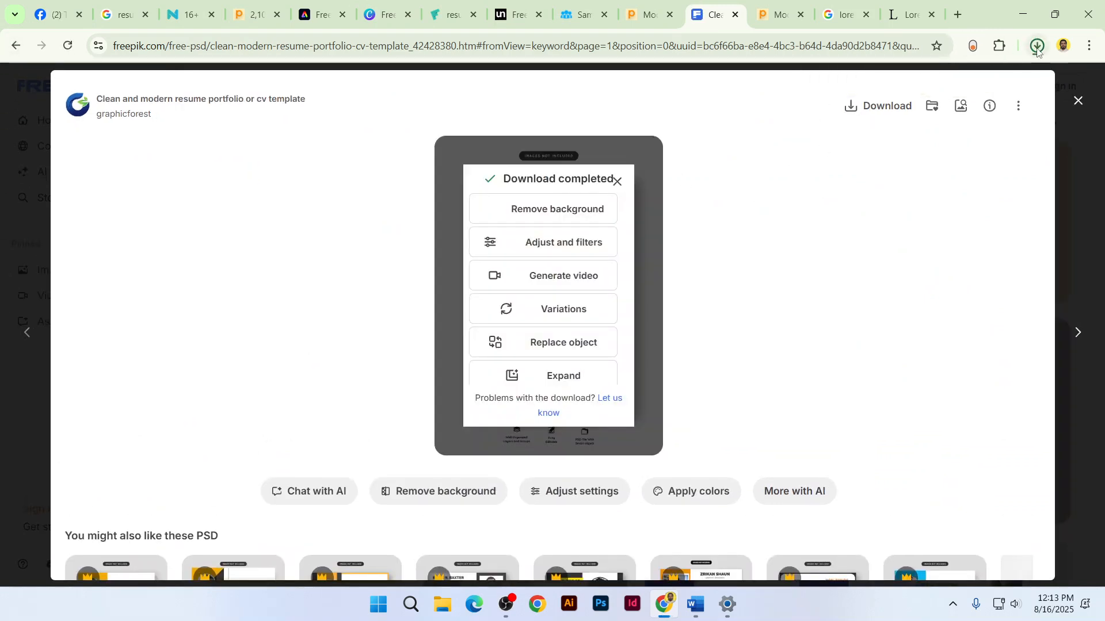
left_click(999, 81)
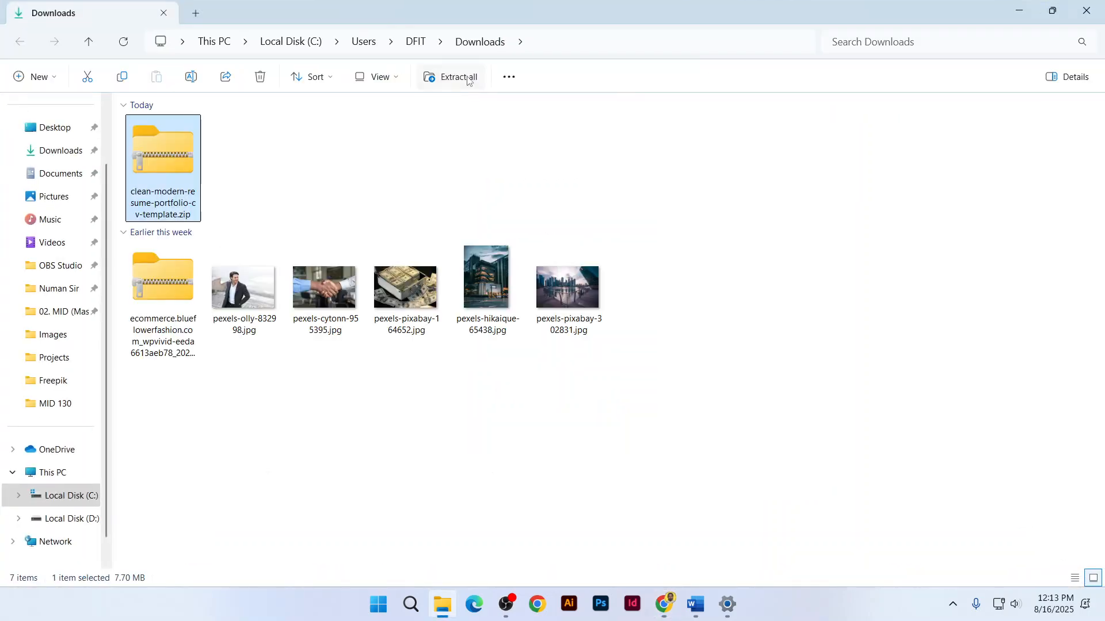
Extract the downloaded template zip and open the extracted folder
left_click(455, 77)
key("Return")
double_click(240, 159)
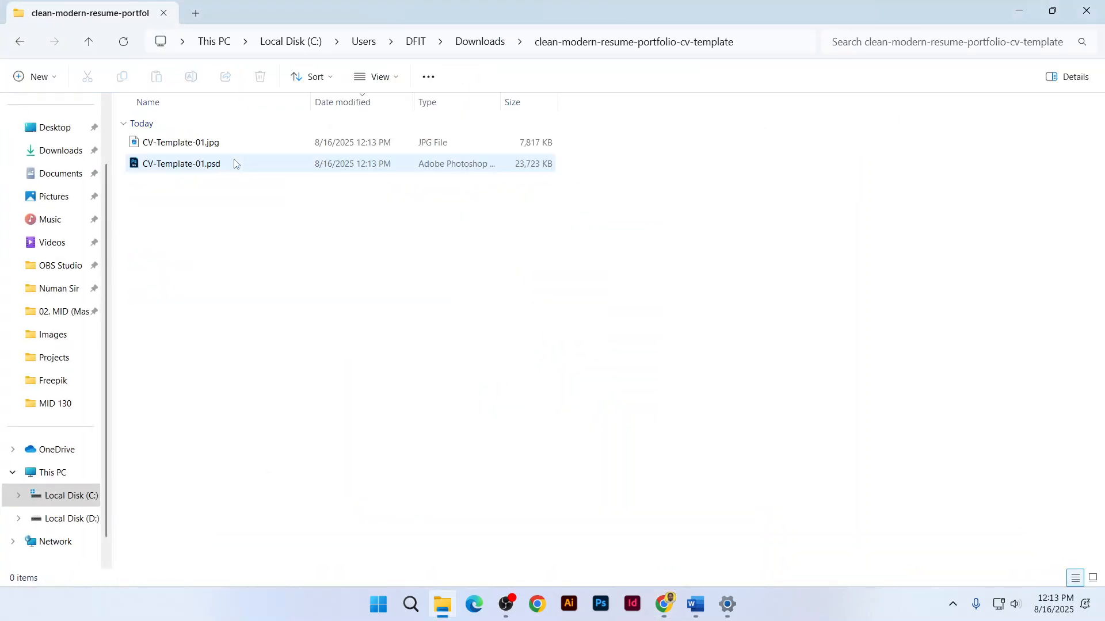
Preview CV-Template-01.jpg full screen, then close it and return to Word
double_click(198, 142)
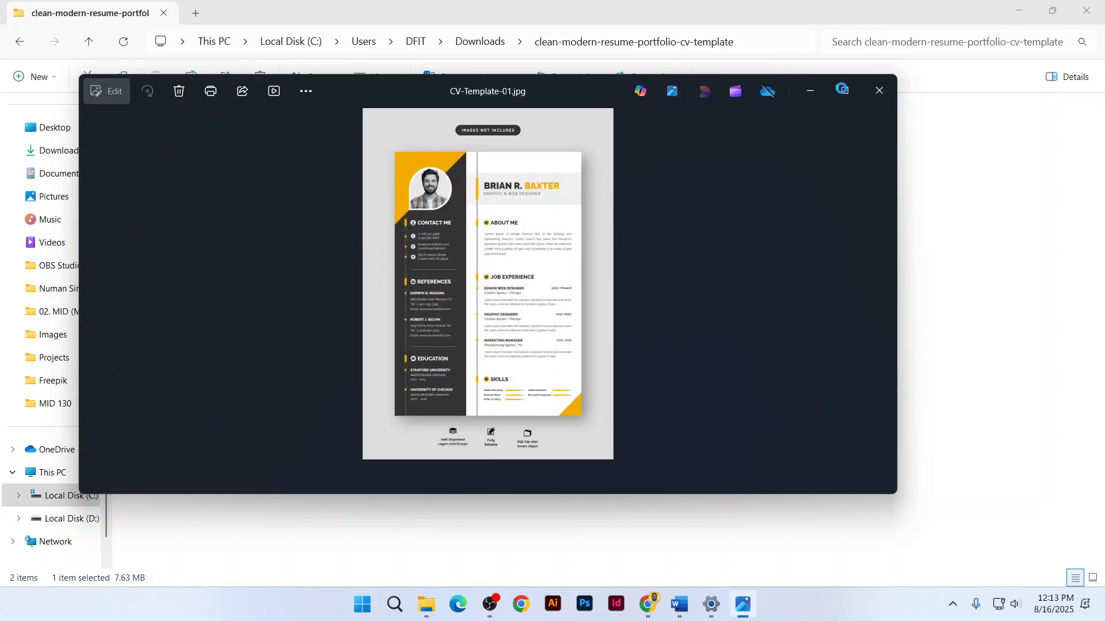
left_click(841, 89)
scroll(594, 243, "up", 2)
scroll(594, 244, "down", 2)
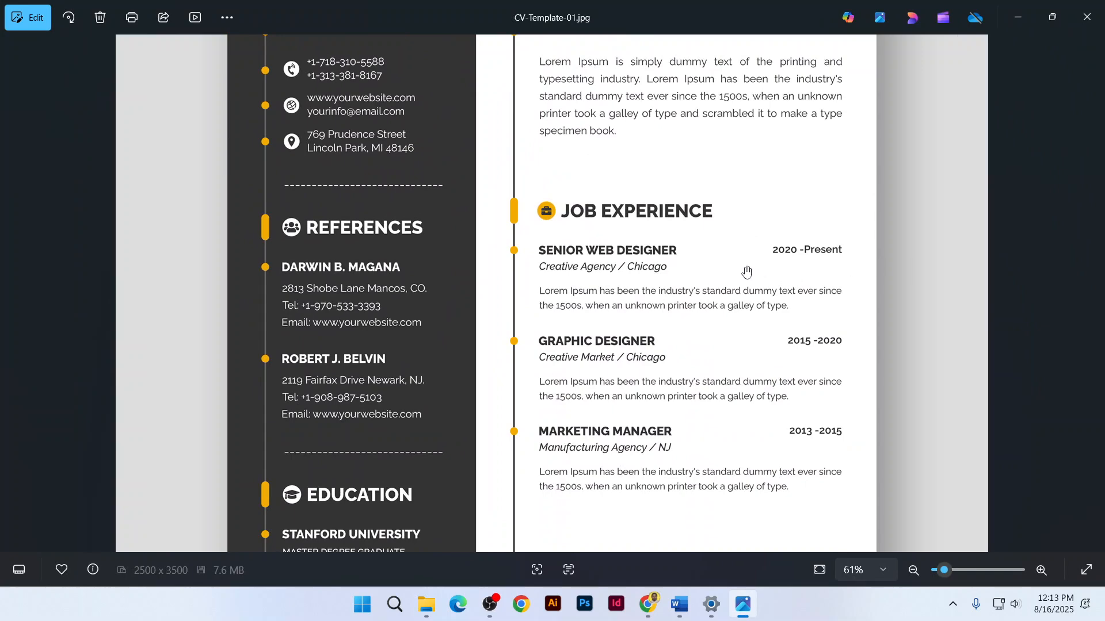
left_click(1082, 19)
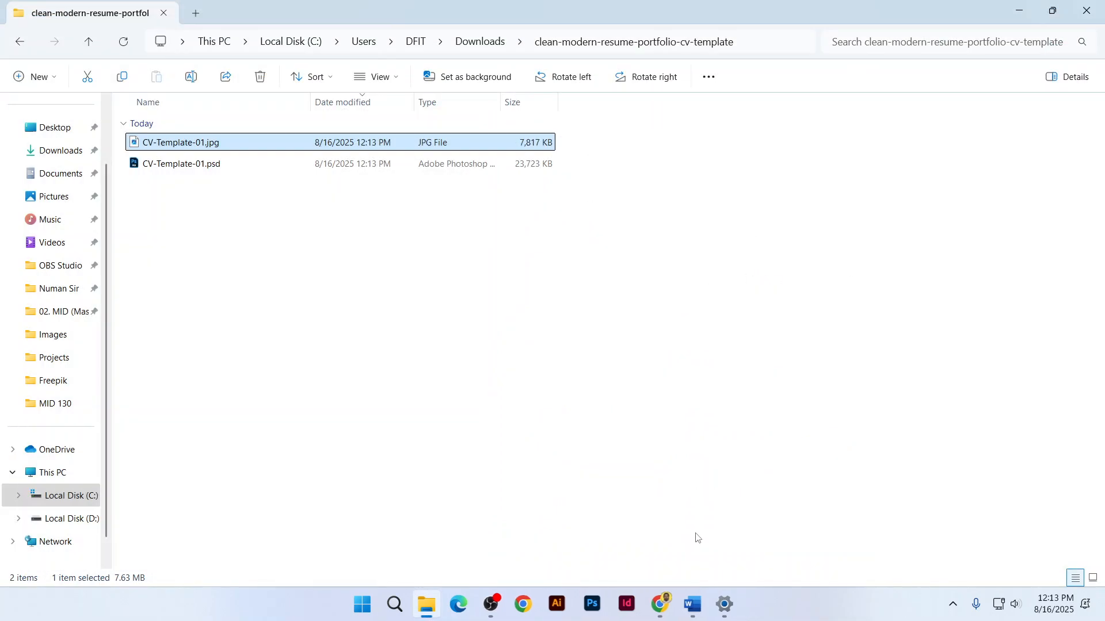
left_click(695, 604)
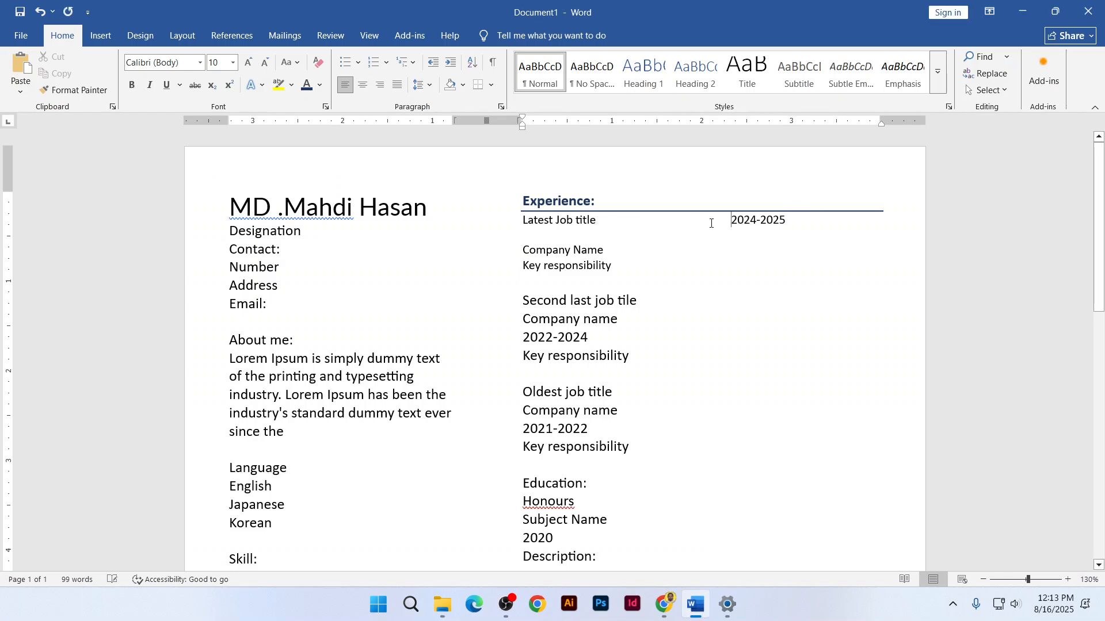
Replace the spaces before 2024-2025 with tabs and remove the empty line above Company Name
left_click_drag(735, 224, 596, 221)
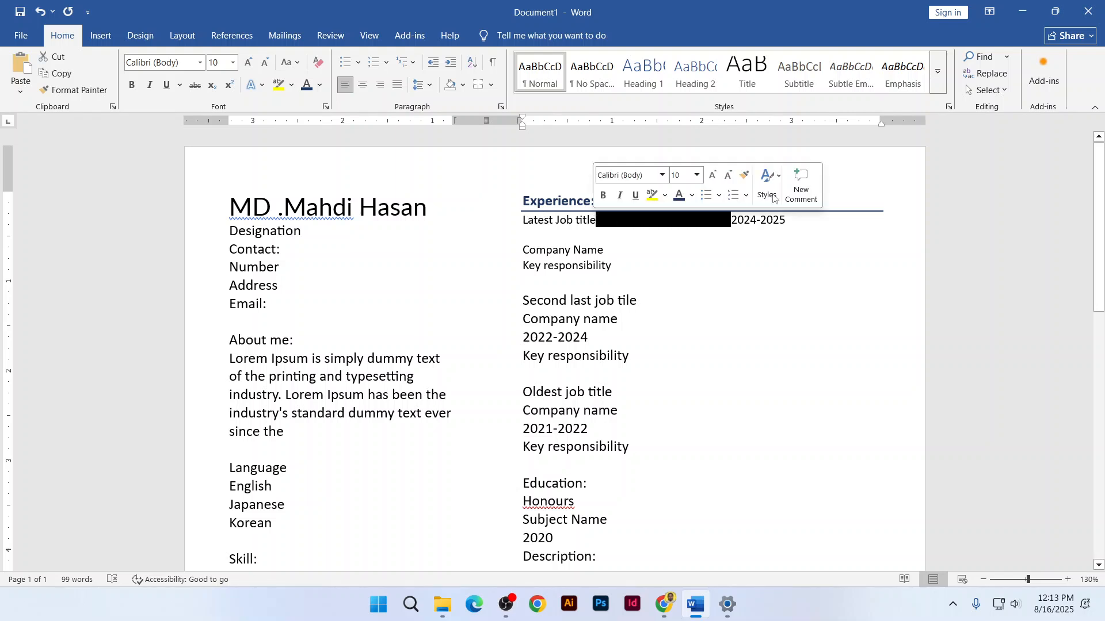
key("BackSpace")
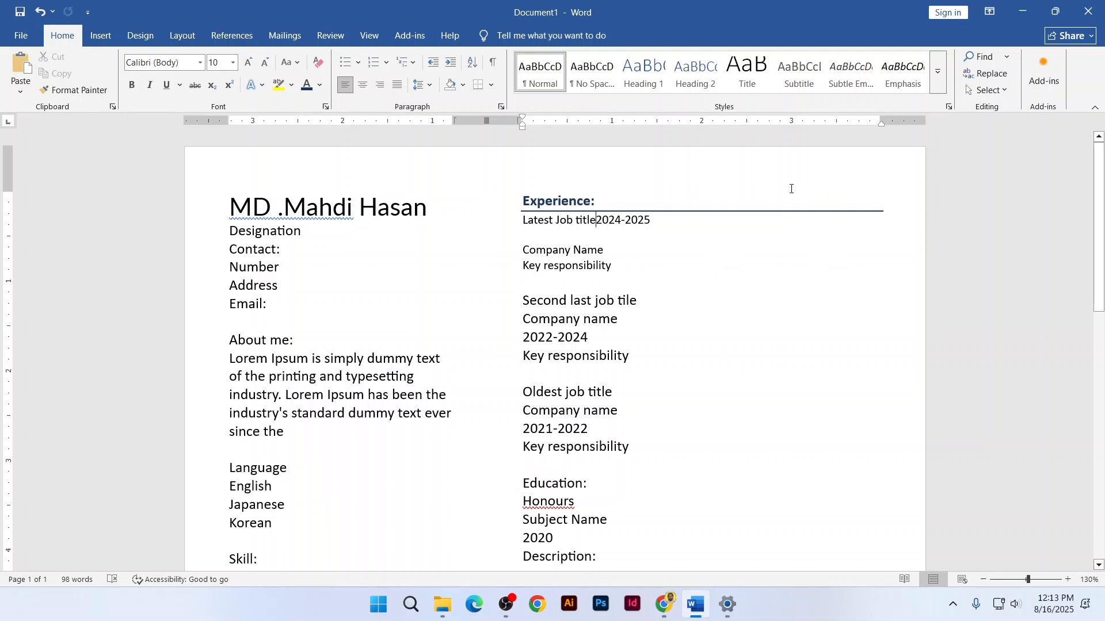
key("Tab")
key("Tab")
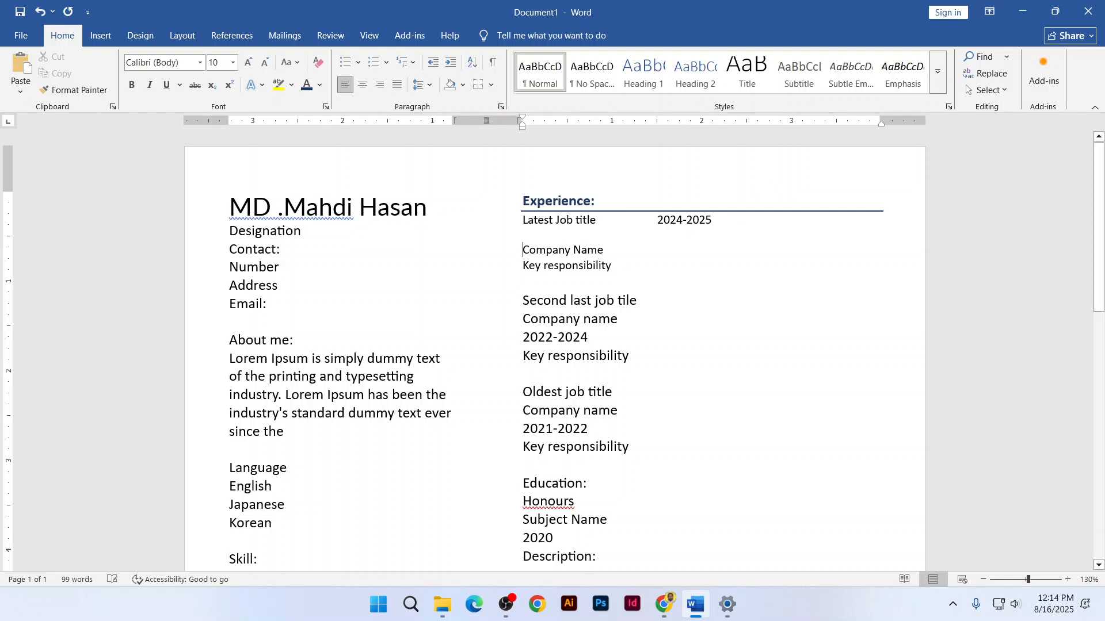
key("BackSpace")
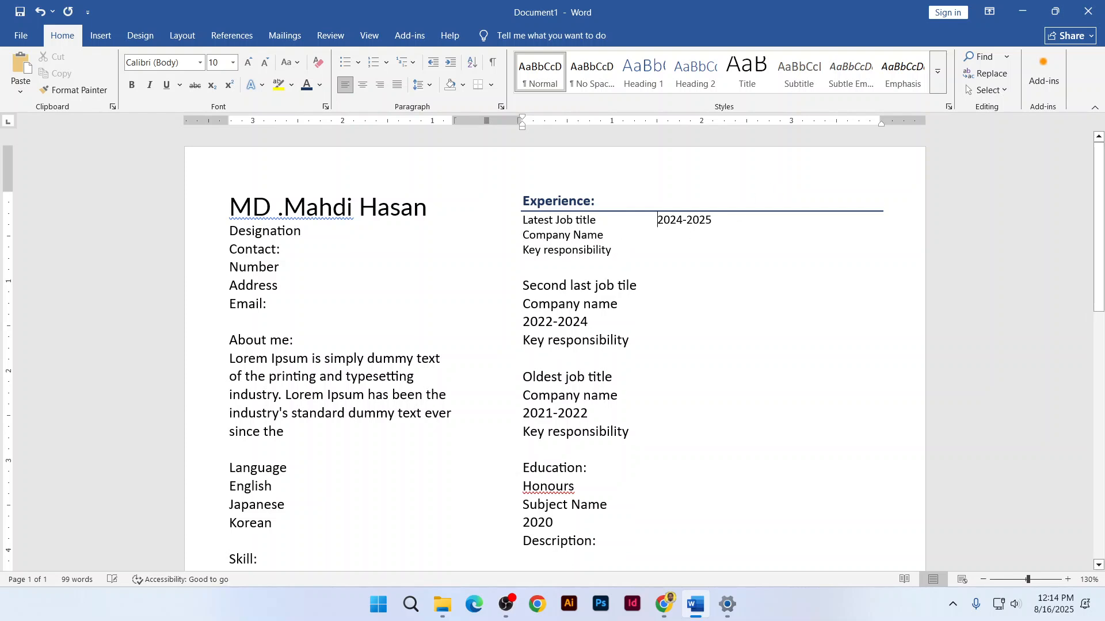
key("Tab")
left_click_drag(229, 361, 285, 396)
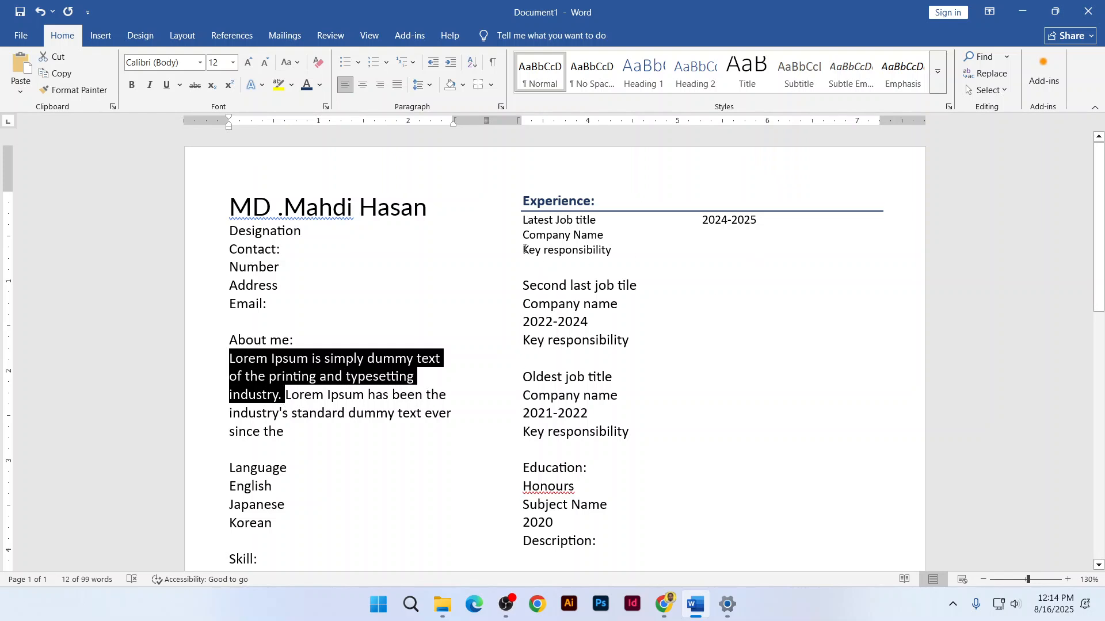
Replace the first Key responsibility line with the Lorem Ipsum description and make it one size smaller
left_click_drag(525, 249, 611, 251)
key("ctrl+v")
key("ctrl+v")
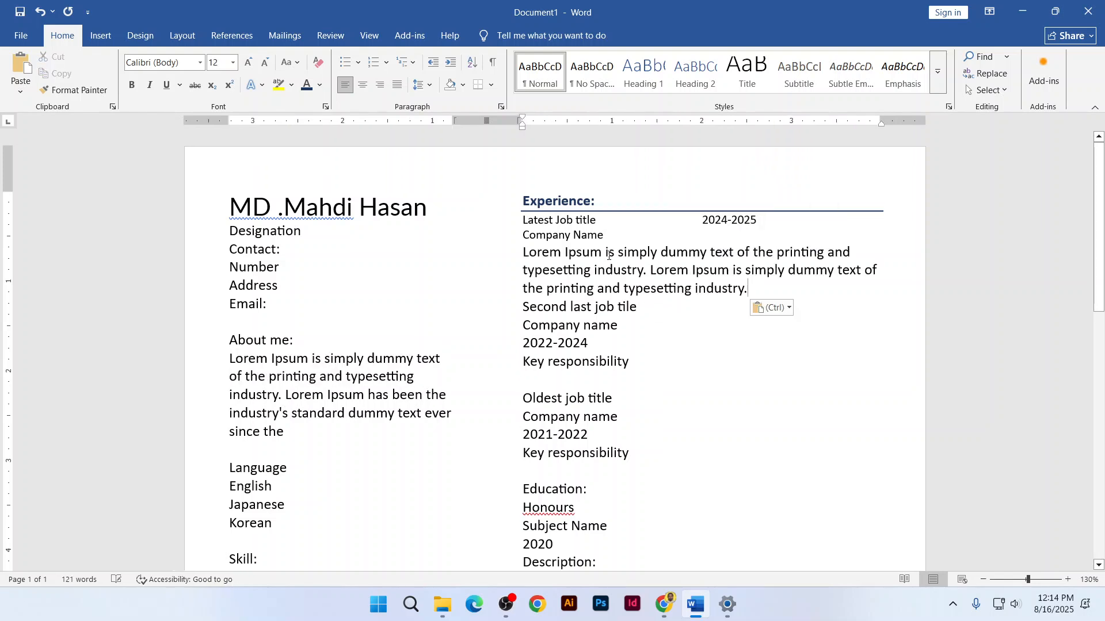
key("ctrl+z")
left_click_drag(647, 270, 523, 254)
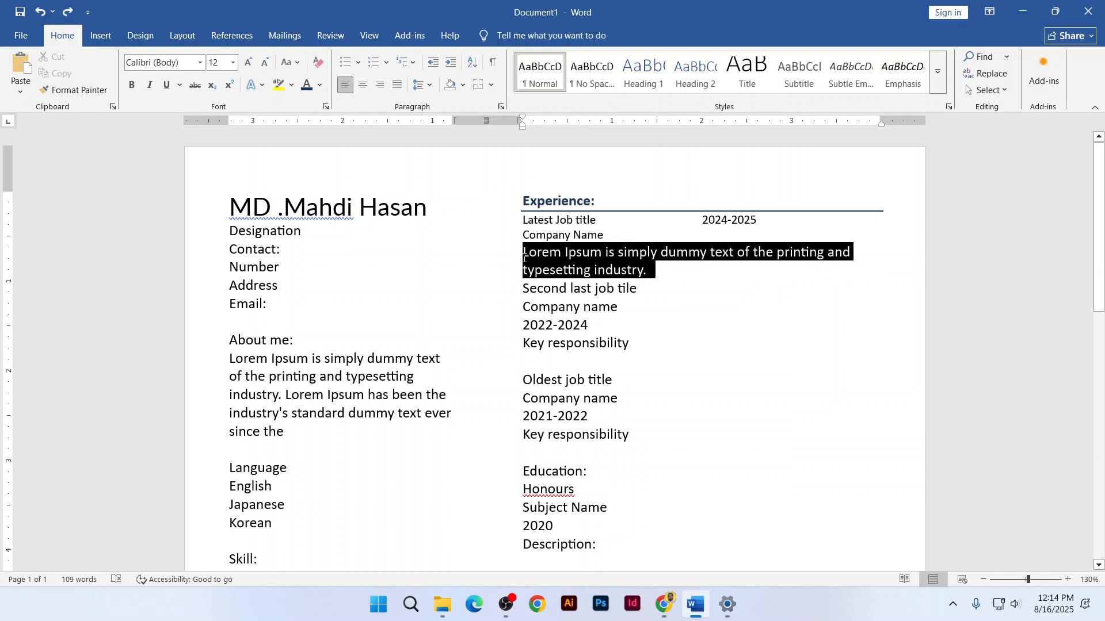
left_click(265, 63)
left_click(265, 62)
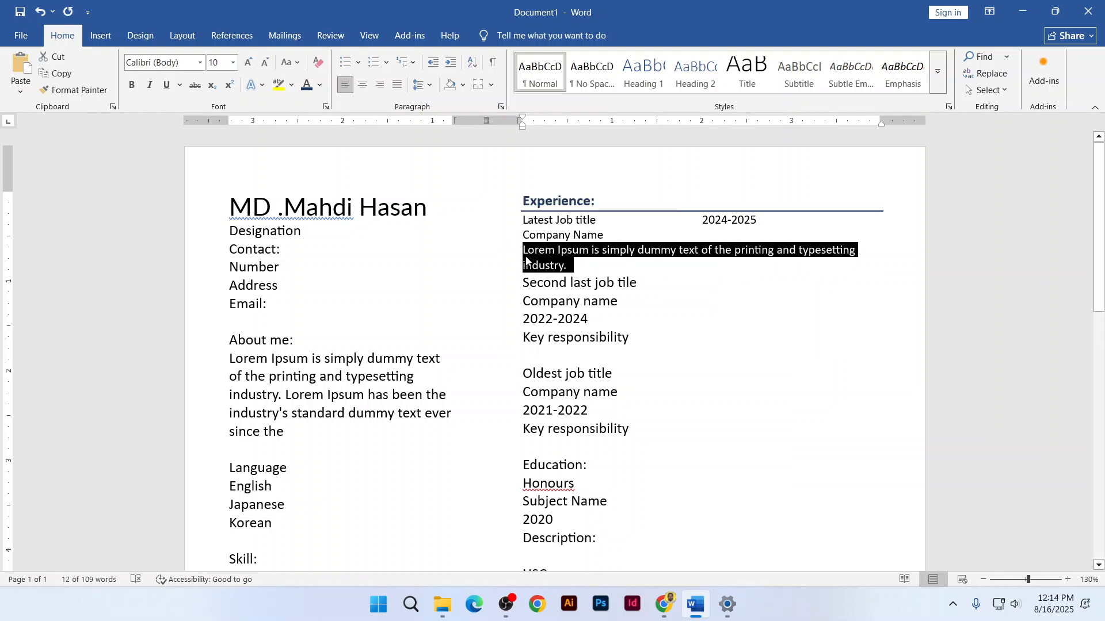
left_click(520, 251)
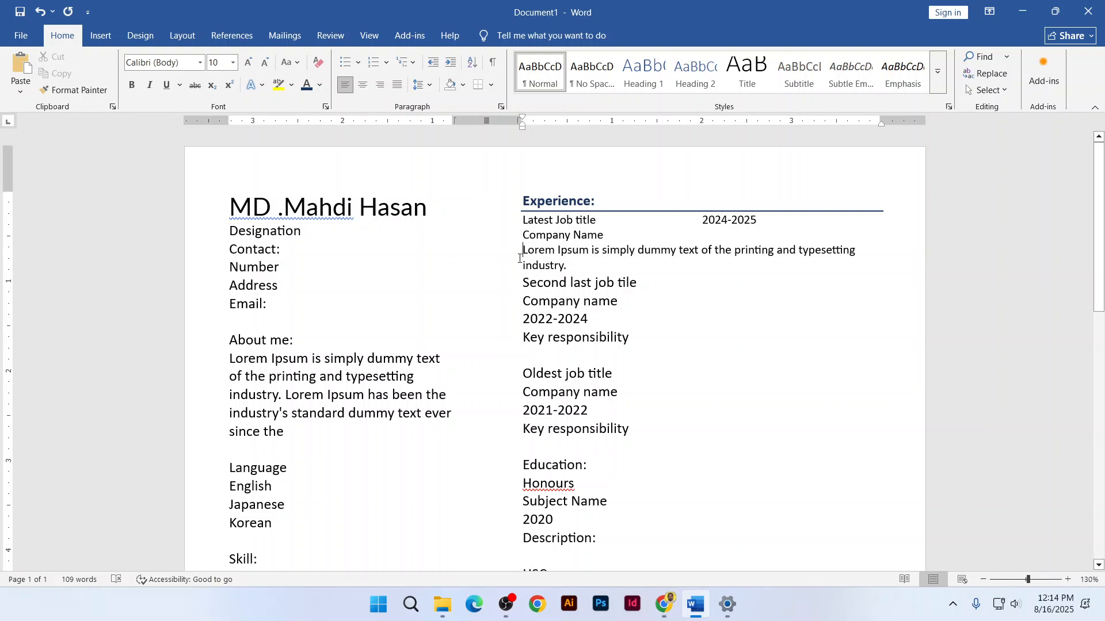
Indent the description four steps so it sits beneath 2024-2025
key("Tab")
key("Tab")
key("Tab")
key("Tab")
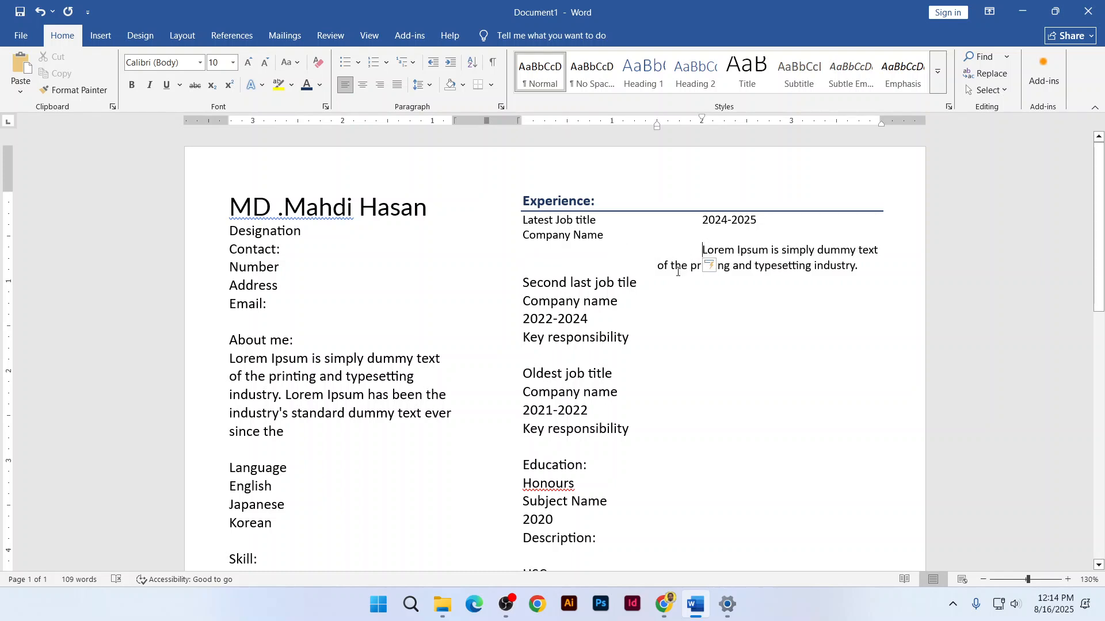
key("ctrl+z")
key("ctrl+z")
key("ctrl+z")
key("ctrl+z")
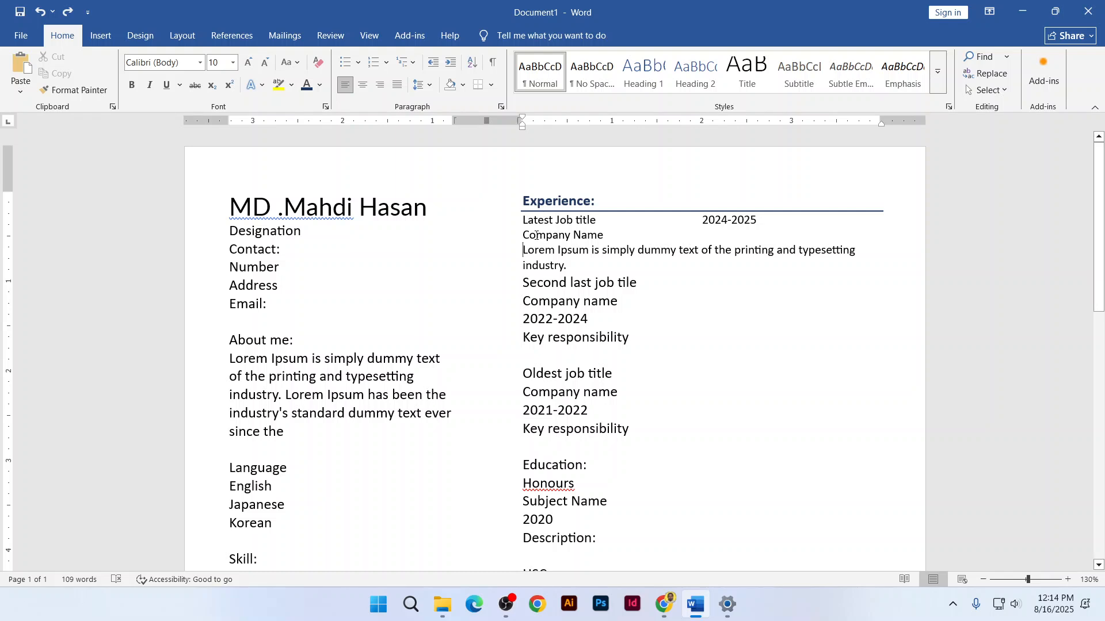
left_click(455, 60)
left_click(454, 60)
left_click(454, 60)
left_click(455, 61)
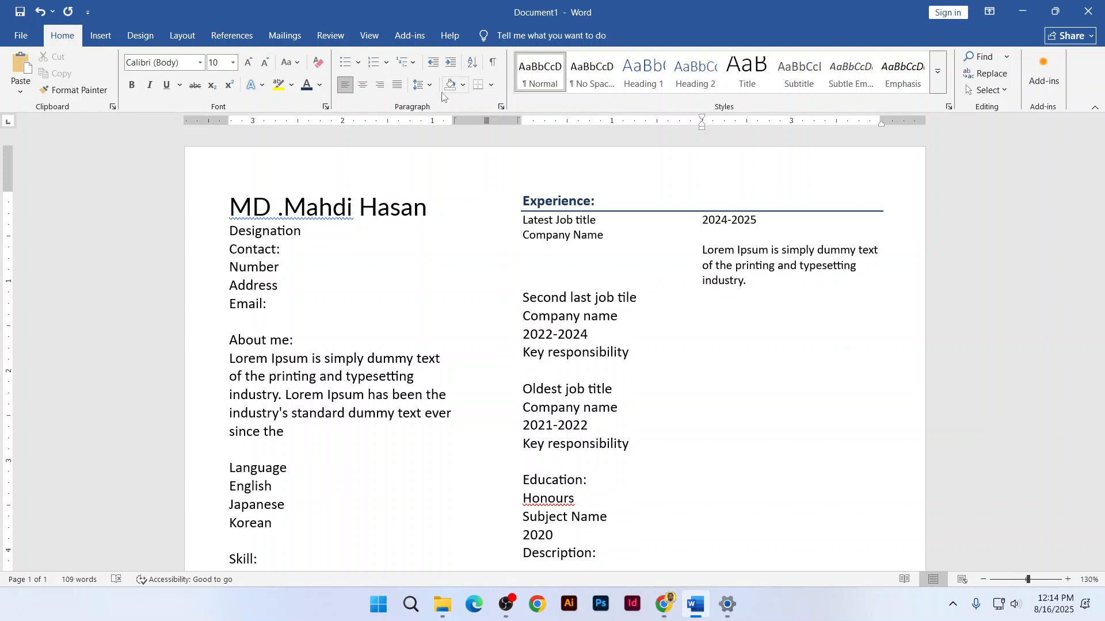
Add space before the Latest Job title paragraph
left_click(522, 219)
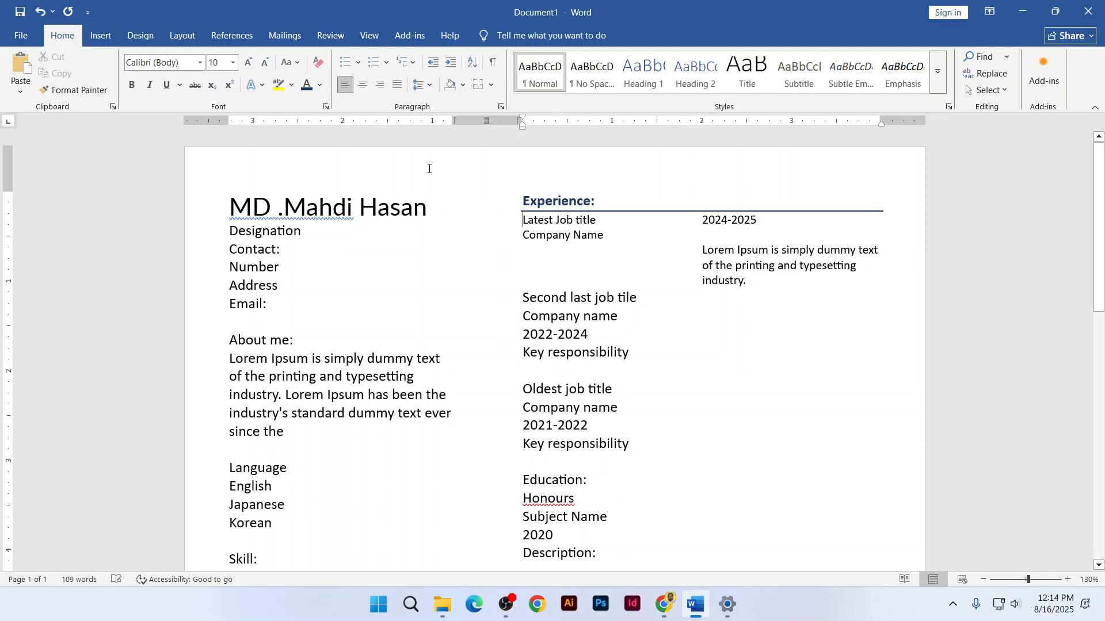
left_click(424, 85)
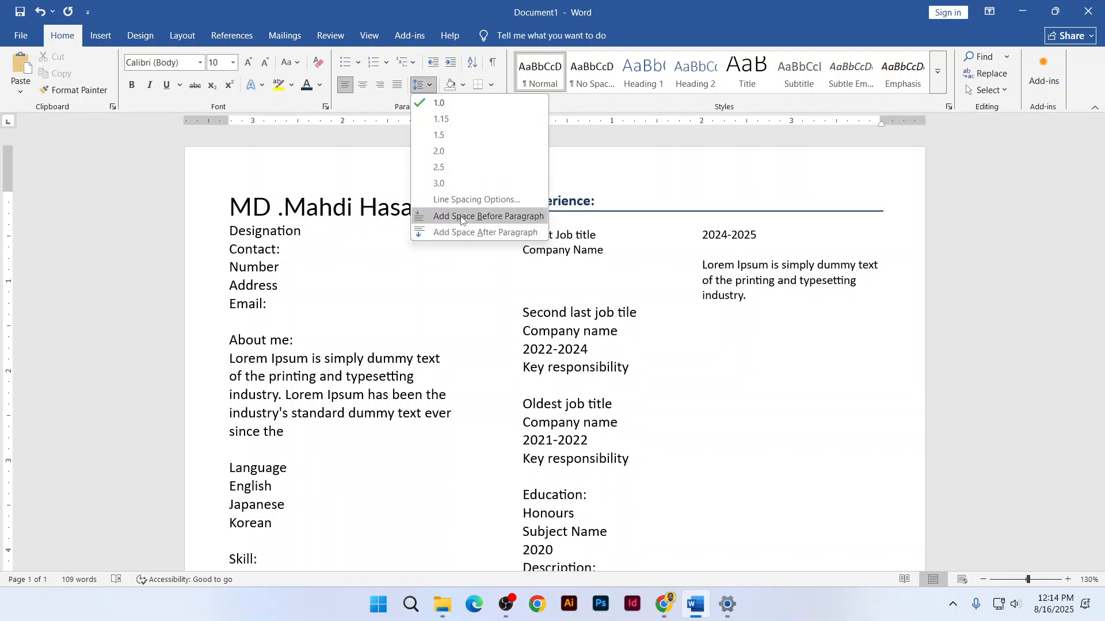
left_click(462, 232)
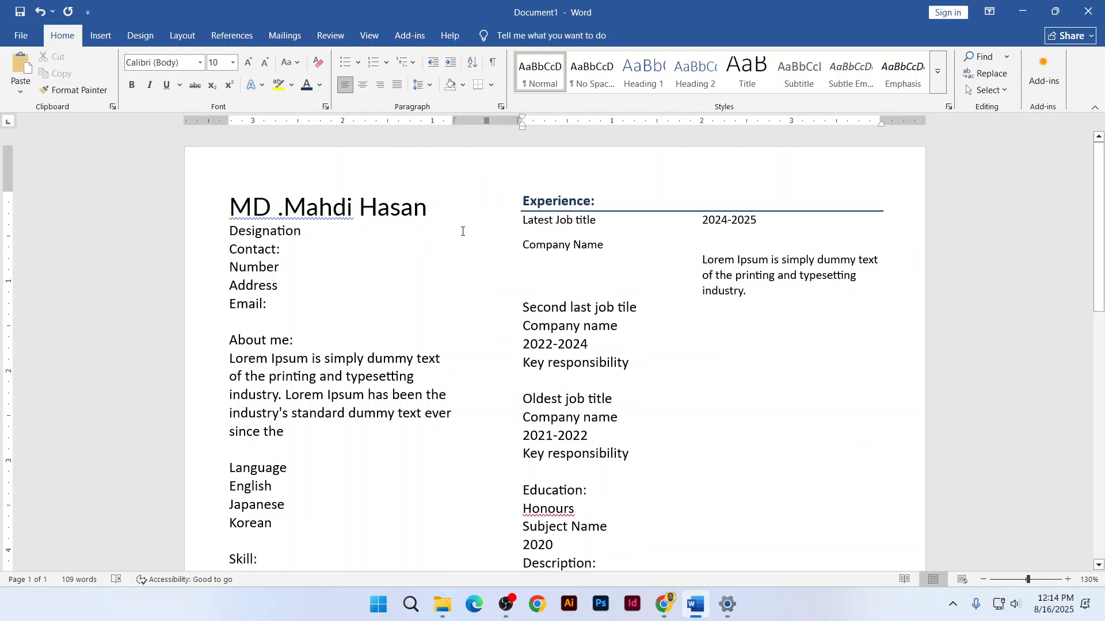
key("ctrl+z")
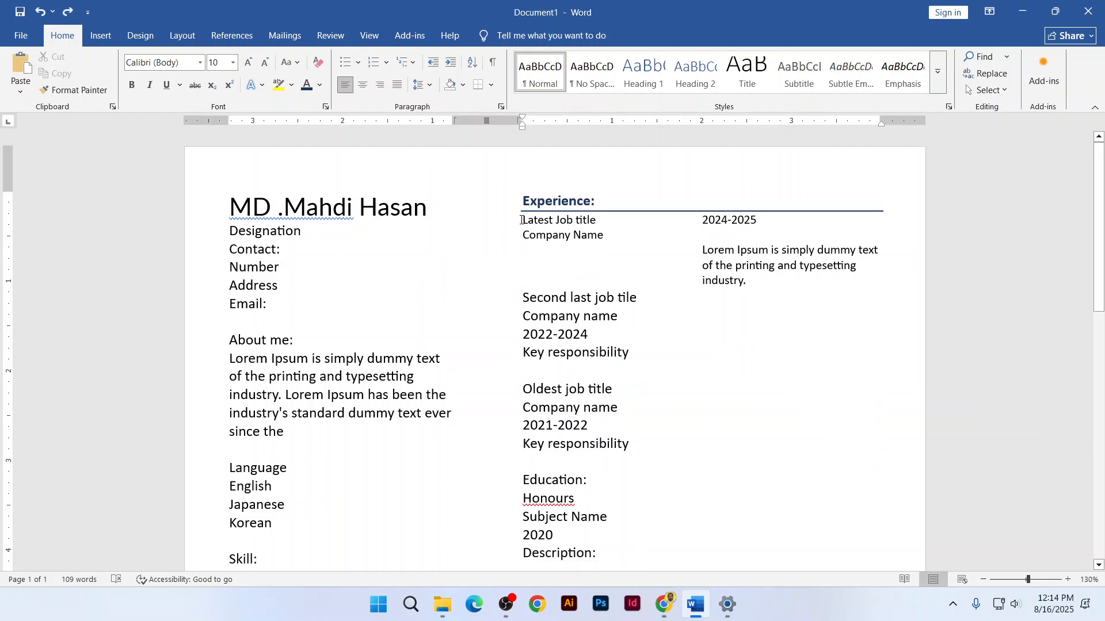
key("ctrl+y")
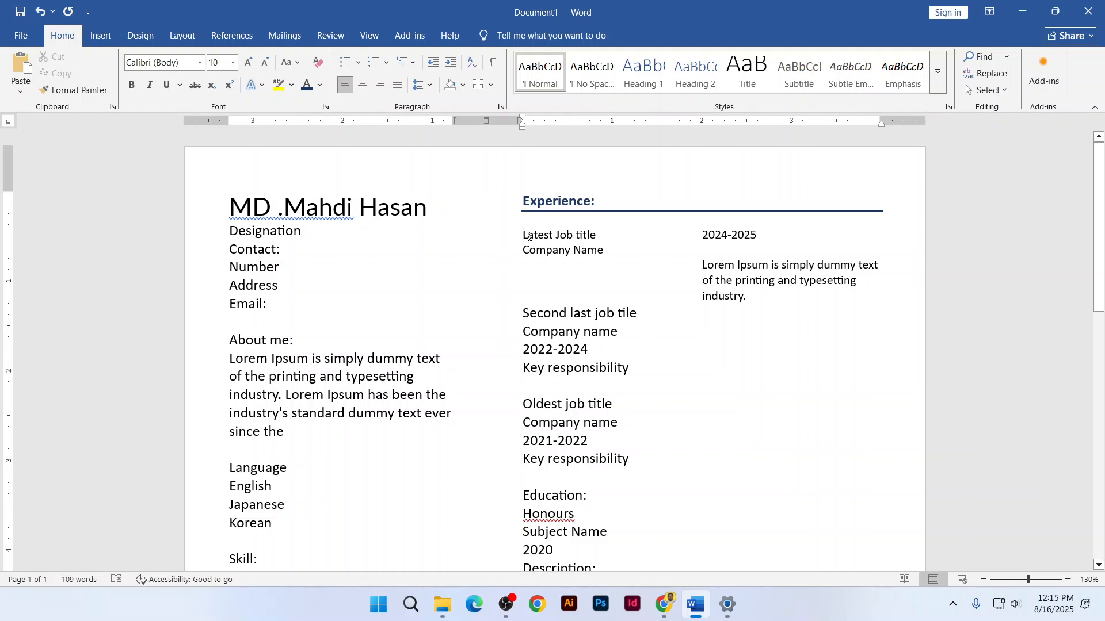
Make Latest Job title bold and italic
left_click_drag(527, 236, 585, 237)
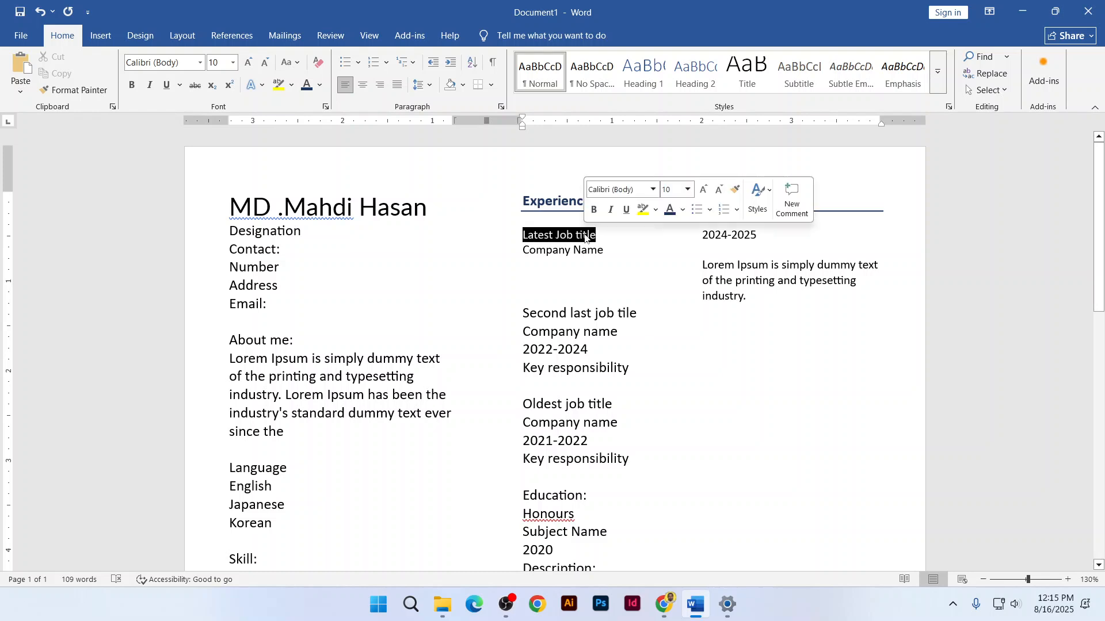
left_click(132, 88)
left_click(150, 85)
left_click(580, 258)
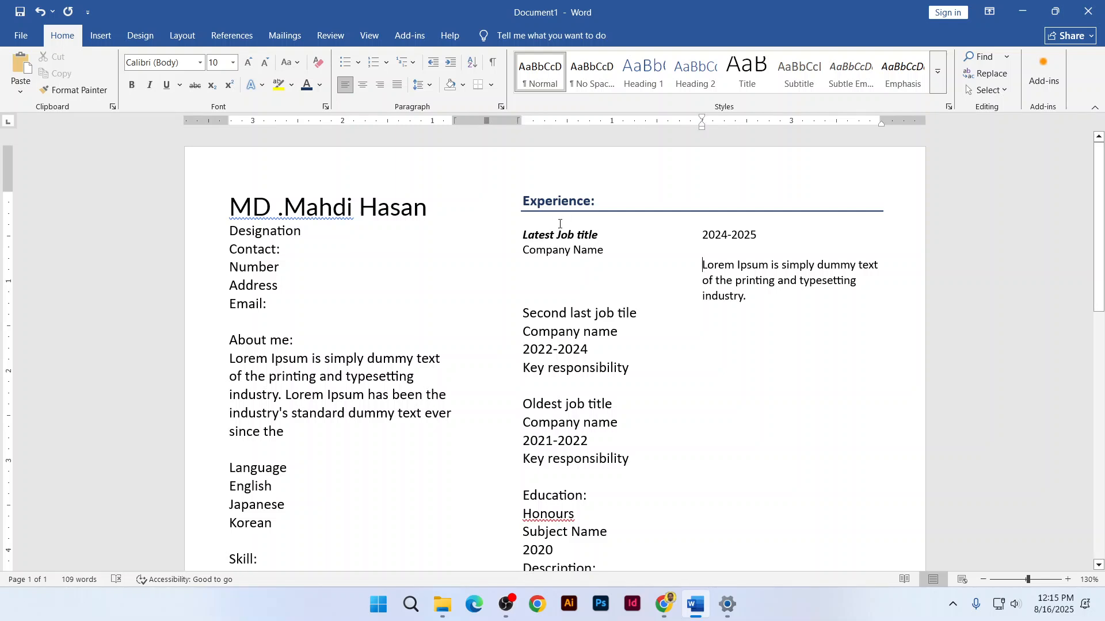
Shrink Company Name and the Lorem Ipsum description to 9 pt
left_click_drag(526, 251, 610, 252)
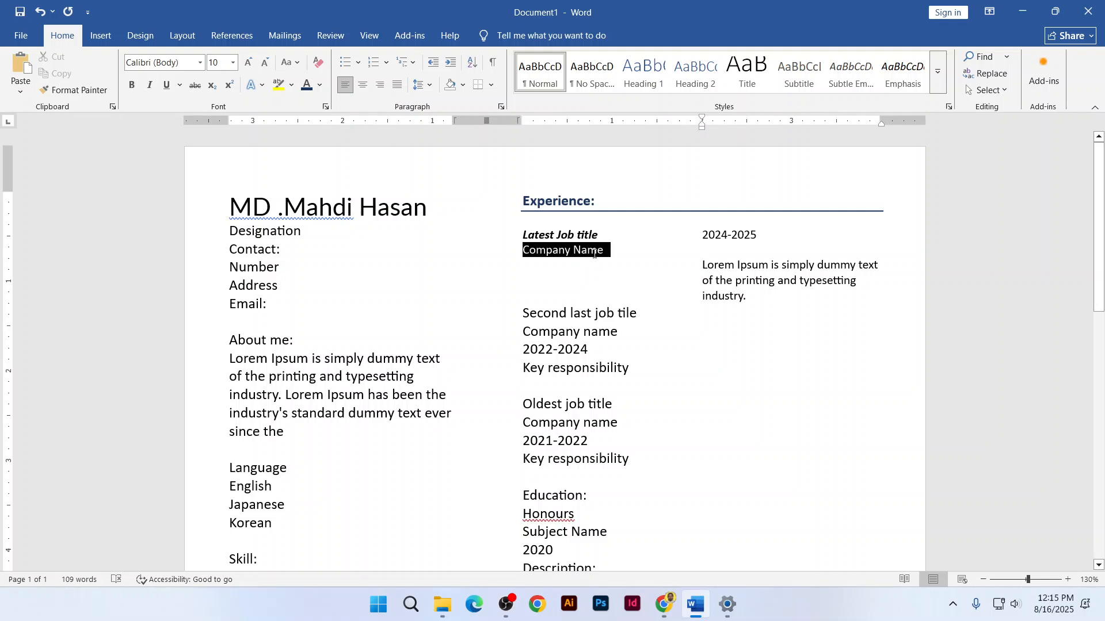
left_click(265, 62)
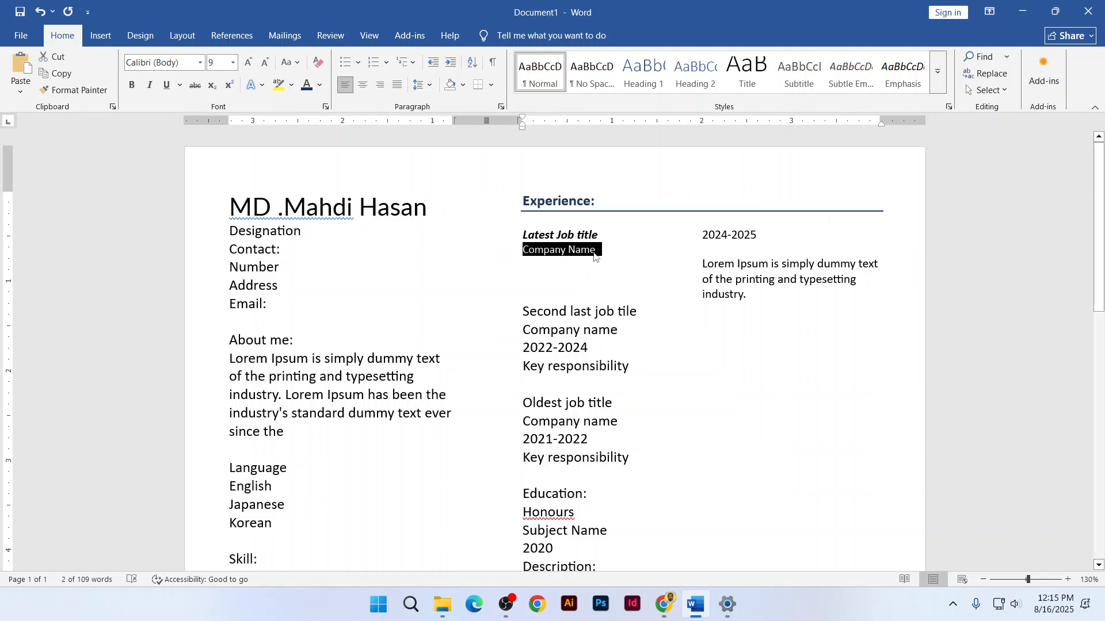
left_click(592, 253)
left_click_drag(703, 235, 751, 235)
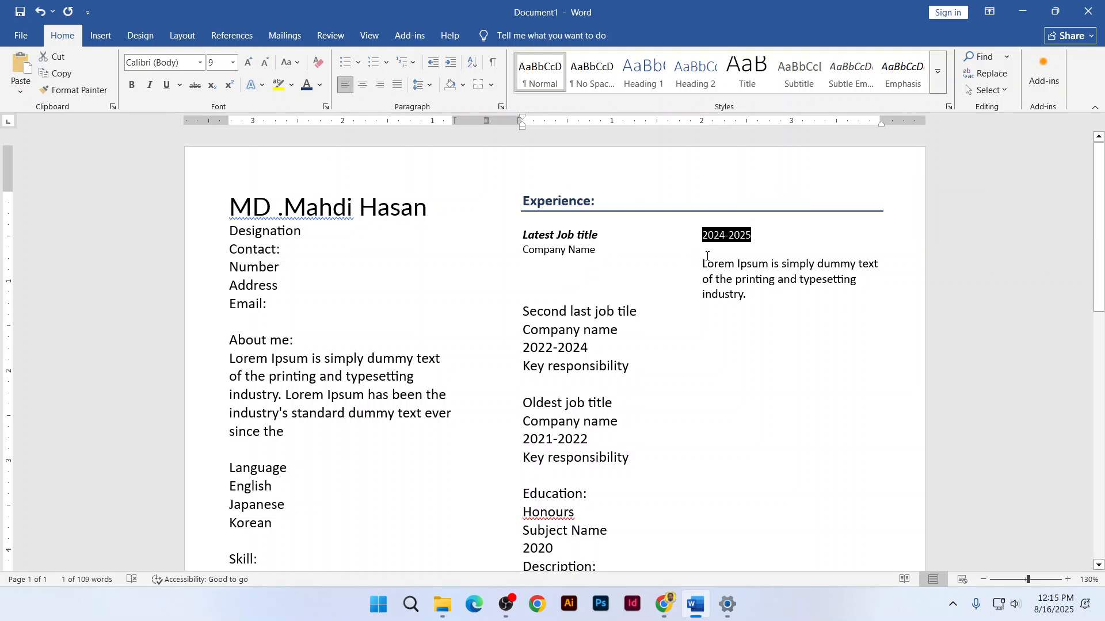
left_click_drag(703, 264, 743, 295)
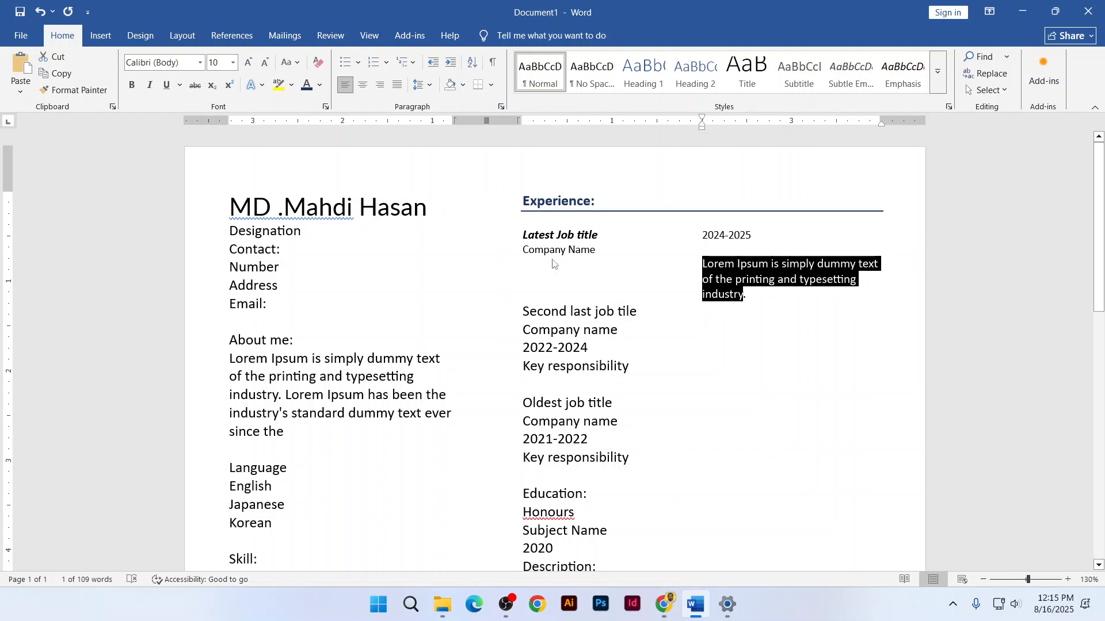
left_click(265, 62)
left_click(771, 302)
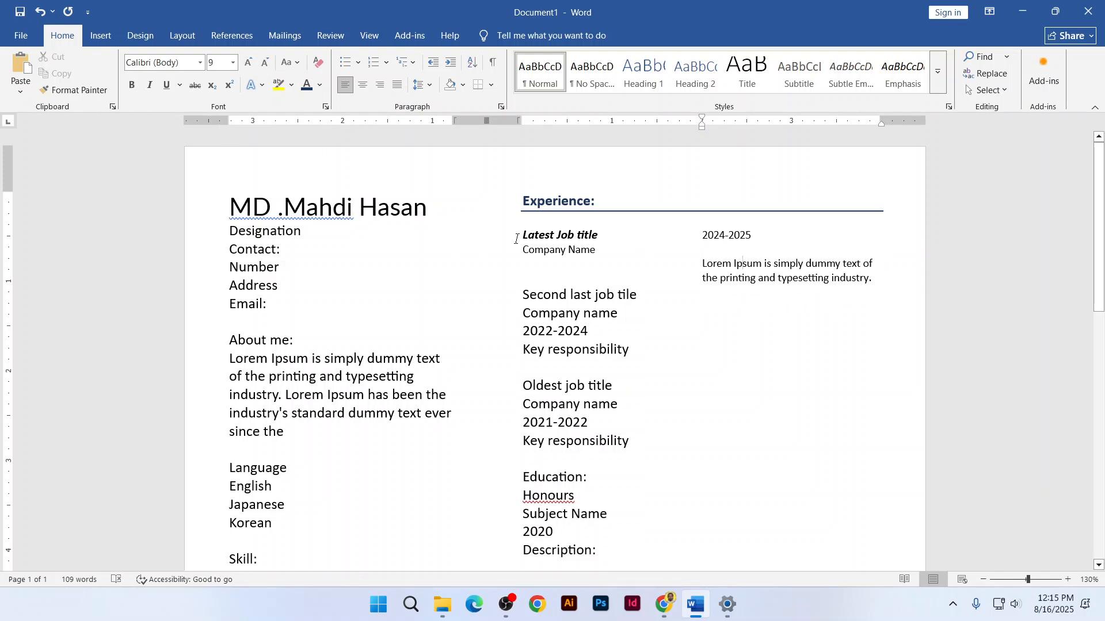
Set Latest Job title to 12 pt and remove its italic, leaving it plain bold
left_click_drag(520, 236, 599, 235)
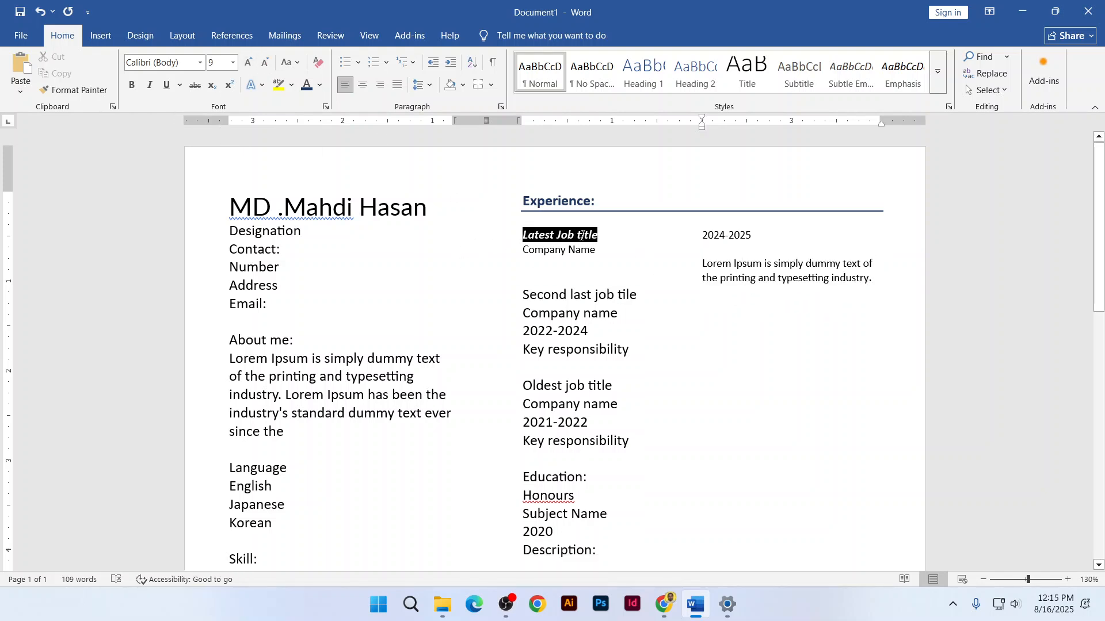
left_click(229, 62)
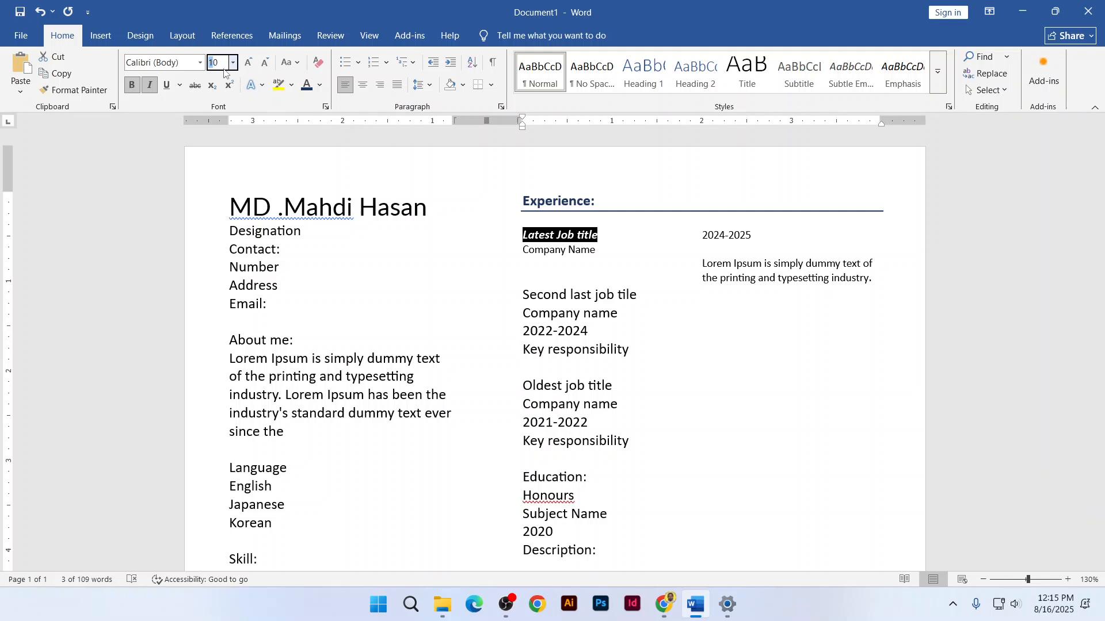
left_click(223, 69)
key("BackSpace")
key("Return")
type(".")
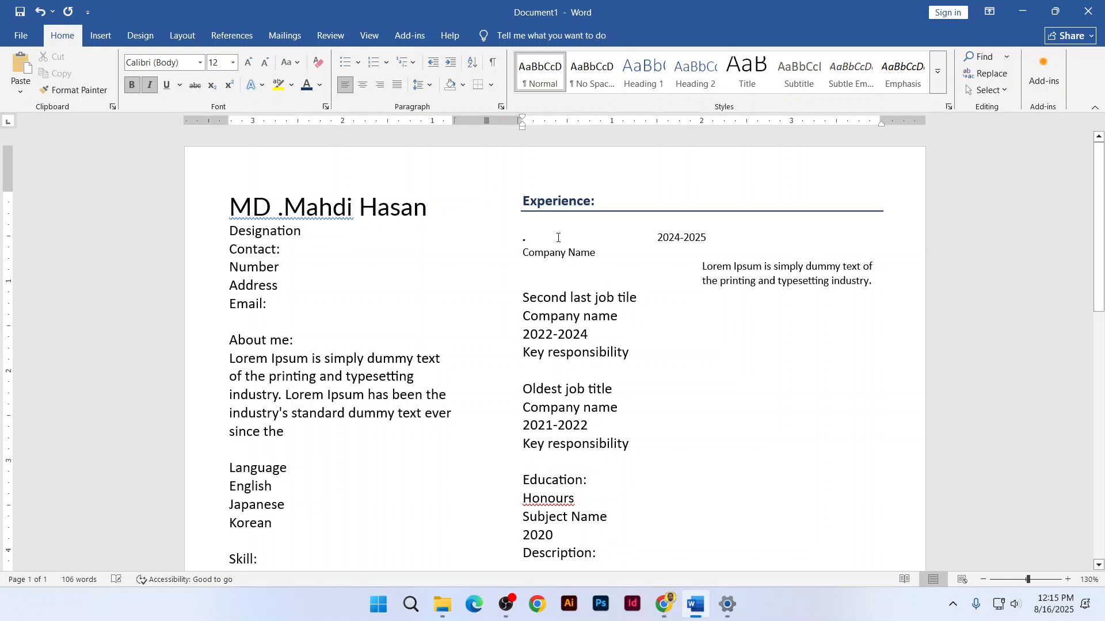
key("ctrl+z")
key("ctrl+z")
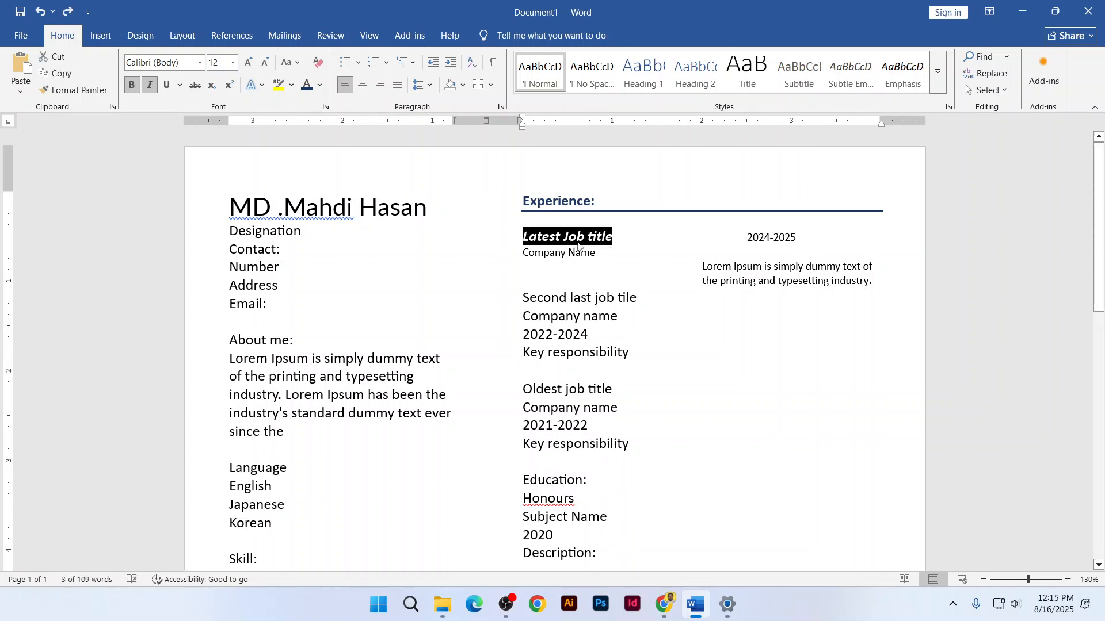
left_click(621, 237)
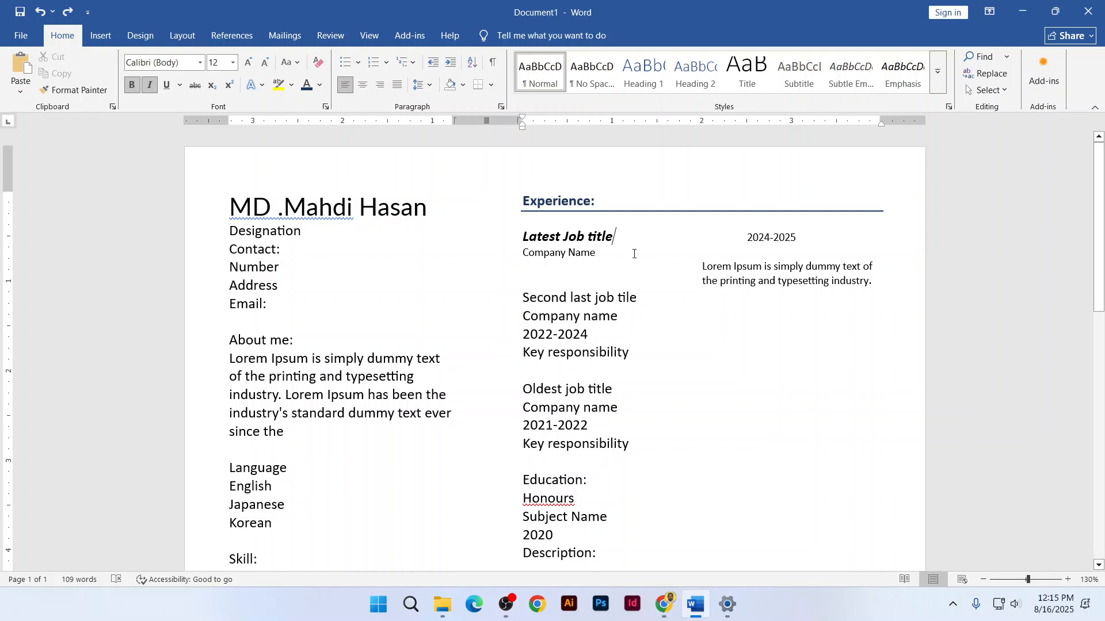
left_click_drag(612, 236, 521, 237)
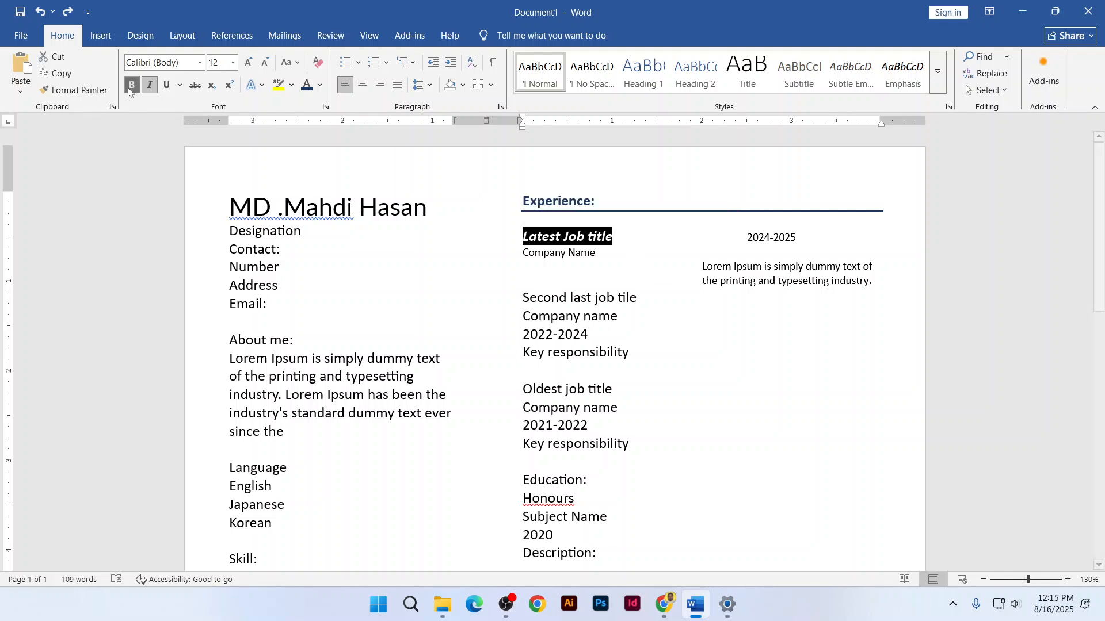
left_click(148, 86)
left_click(626, 241)
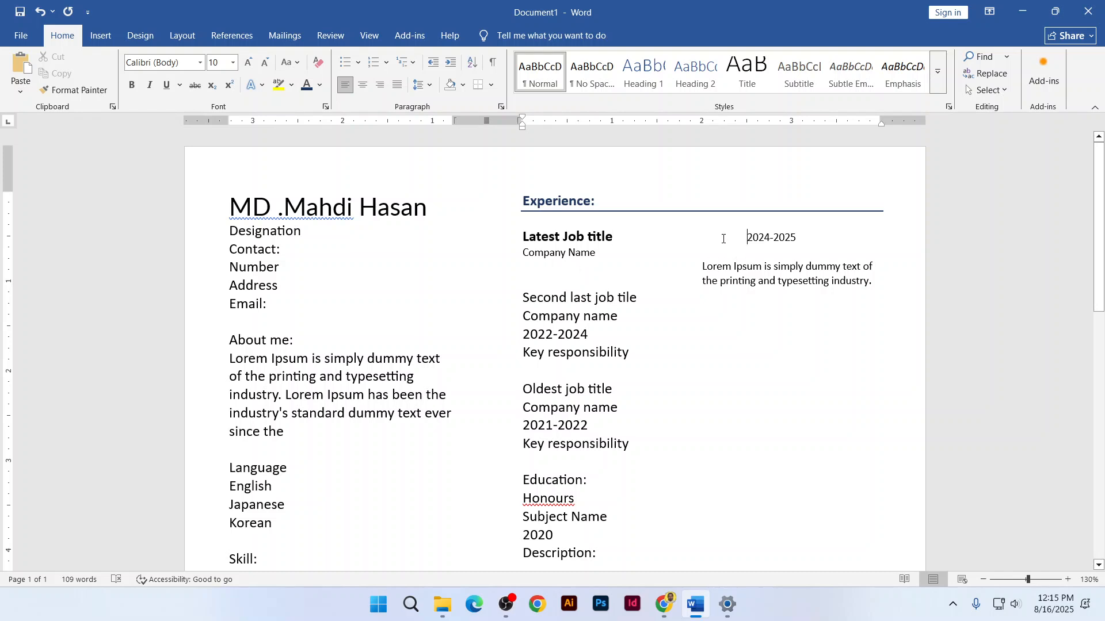
Move 2024-2025 one tab stop left and try indenting Company Name, undoing the extra indents
key("BackSpace")
left_click_drag(702, 265, 665, 256)
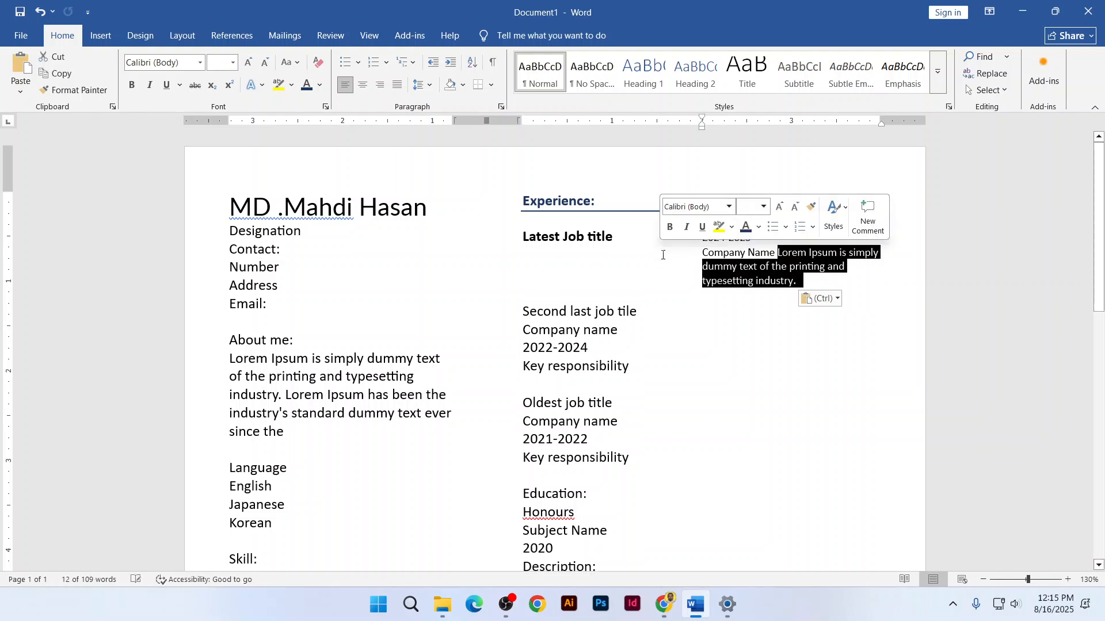
left_click(778, 257)
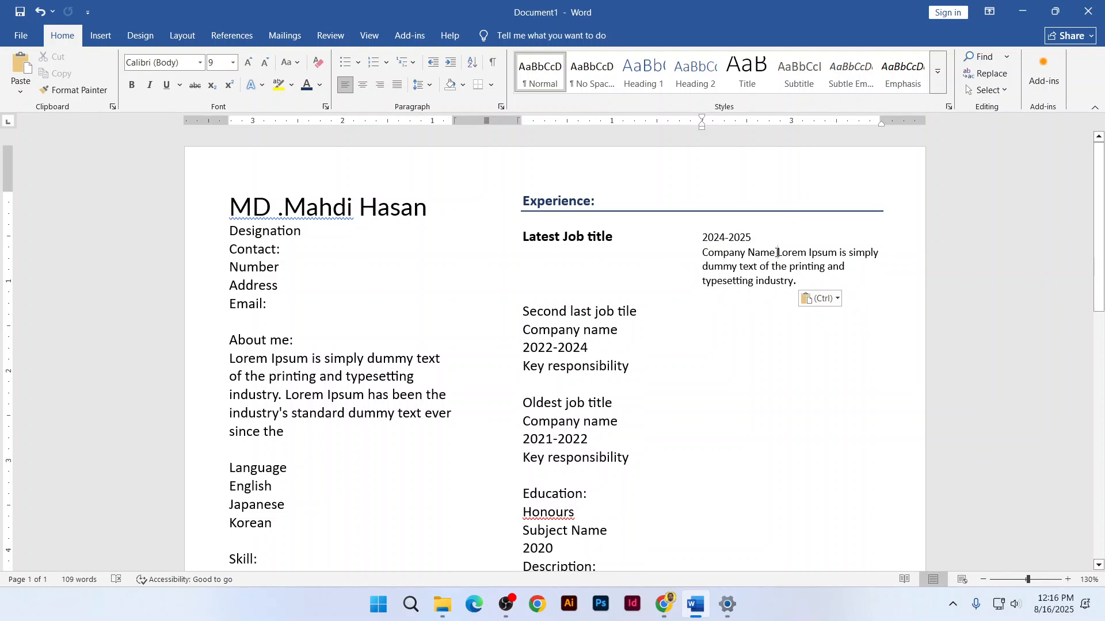
left_click_drag(776, 253, 694, 257)
key("BackSpace")
key("BackSpace")
key("Return")
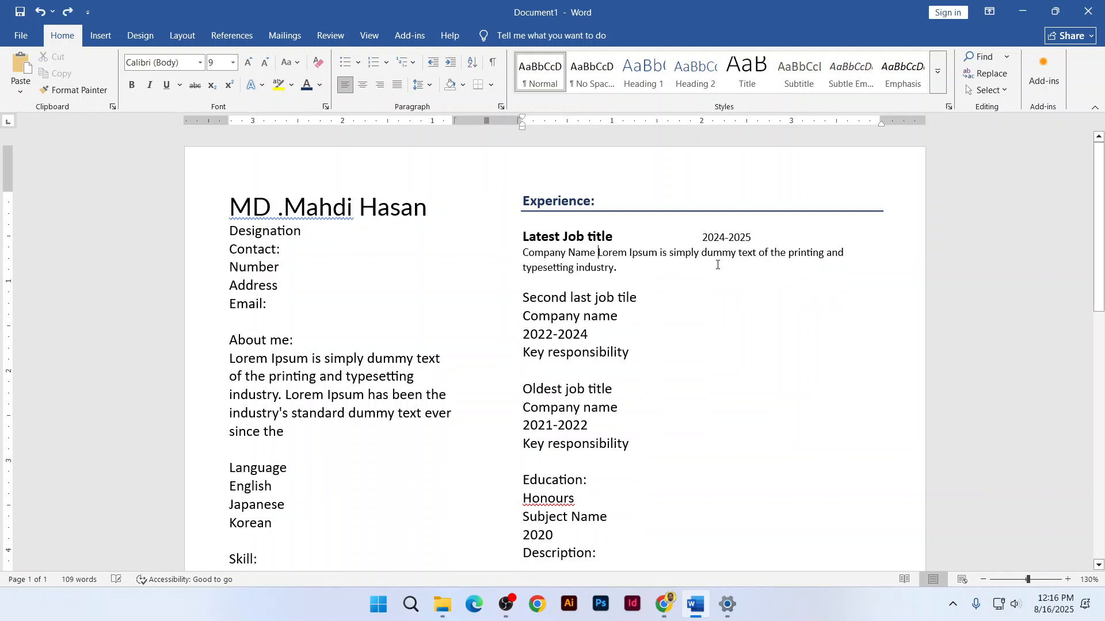
left_click(451, 63)
left_click(455, 67)
key("ctrl+z")
key("ctrl+z")
key("ctrl+z")
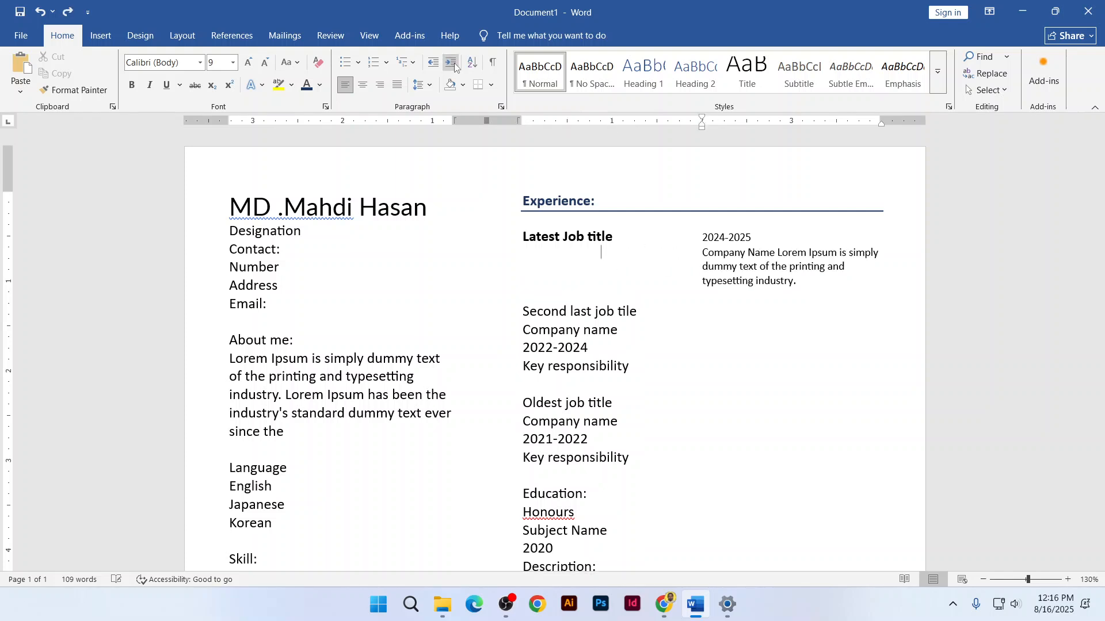
key("ctrl+z")
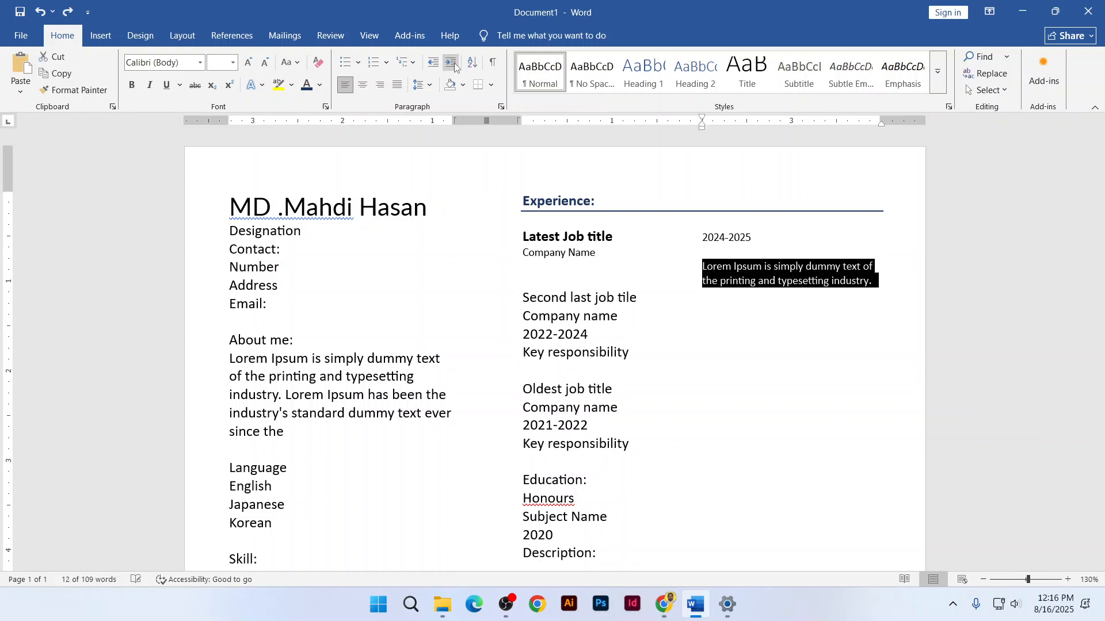
Select the second and oldest job entries' four-line blocks in turn
left_click(711, 280)
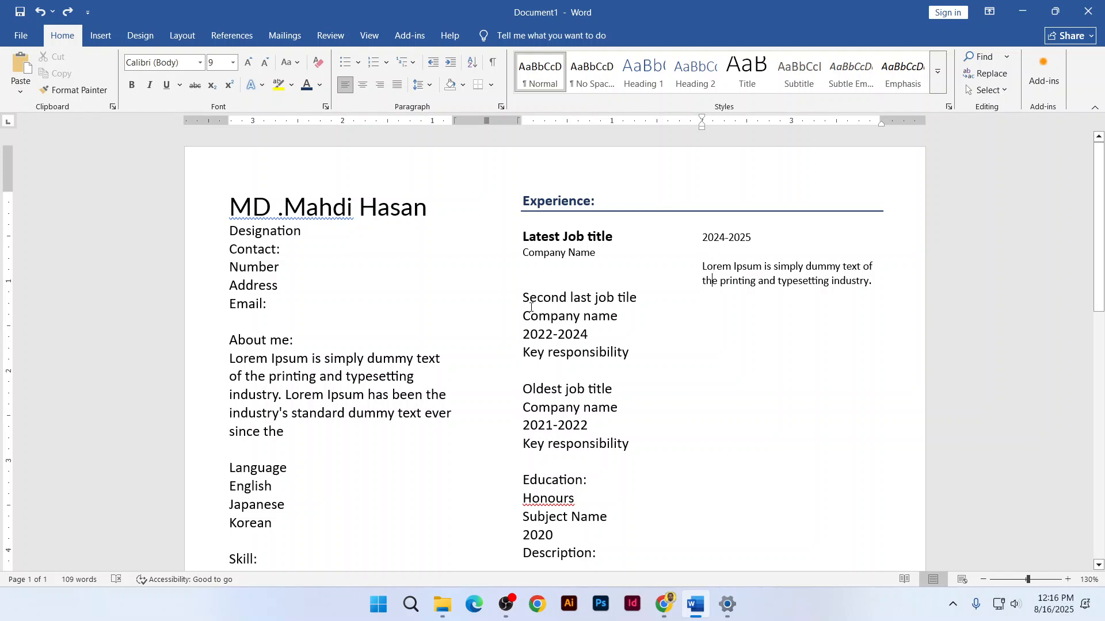
left_click_drag(522, 294, 621, 357)
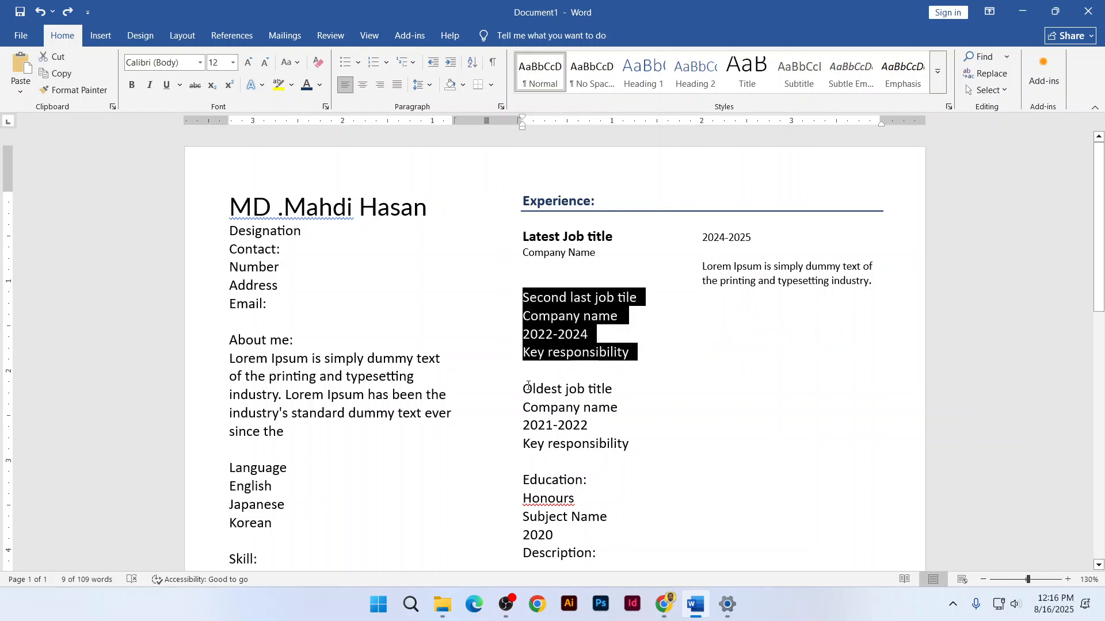
left_click_drag(546, 396, 630, 452)
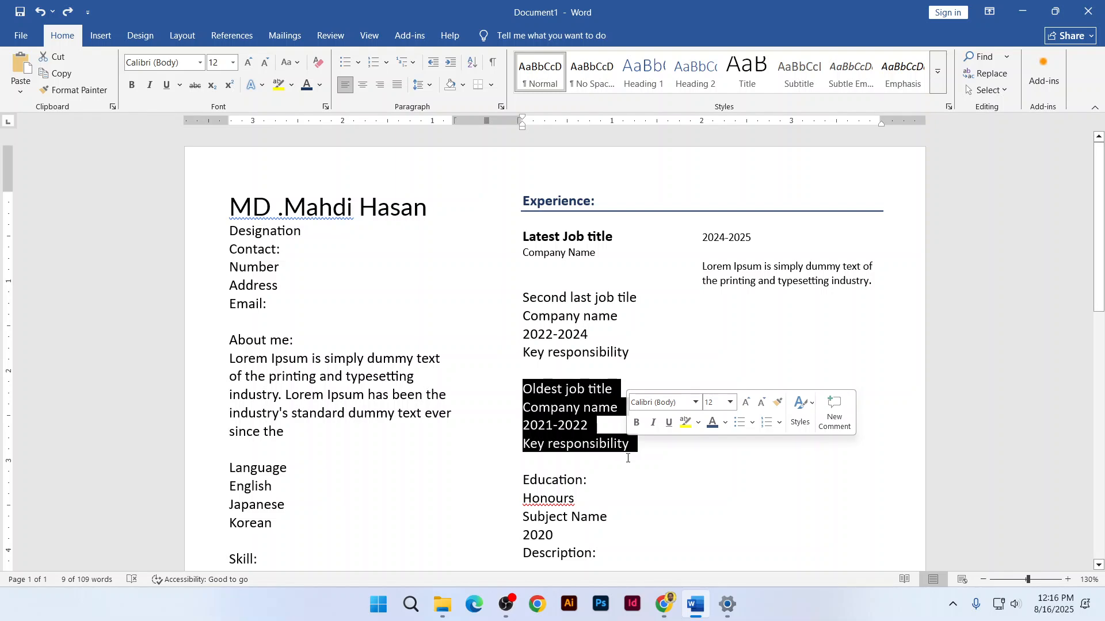
left_click(553, 425)
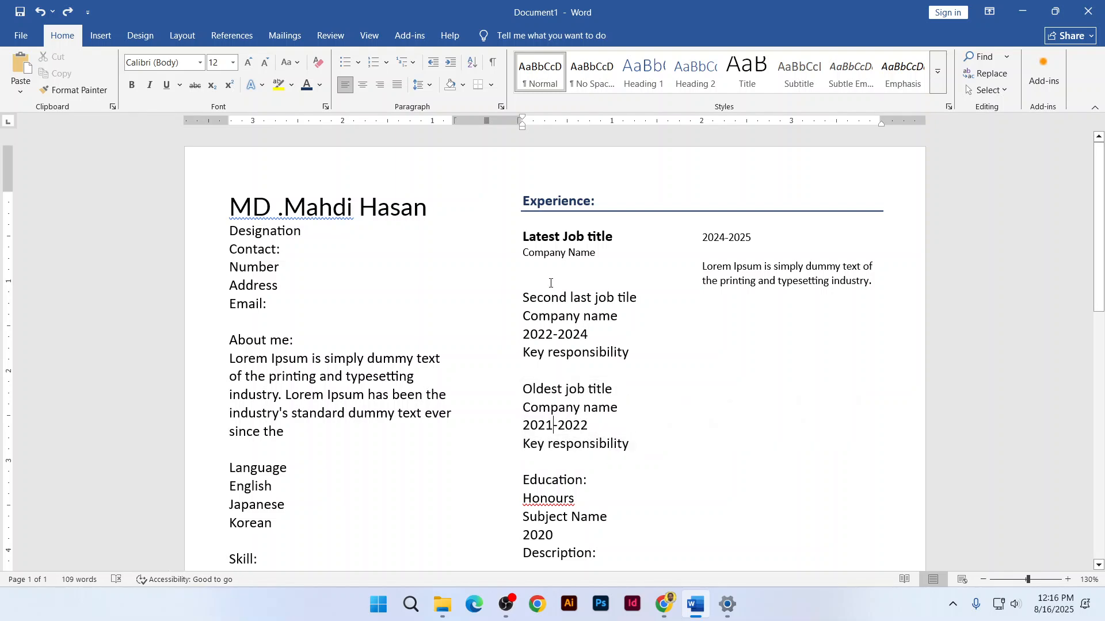
Browse the resume template tabs in Chrome, ending on the SlideTeam sample resume page
key("alt+Tab")
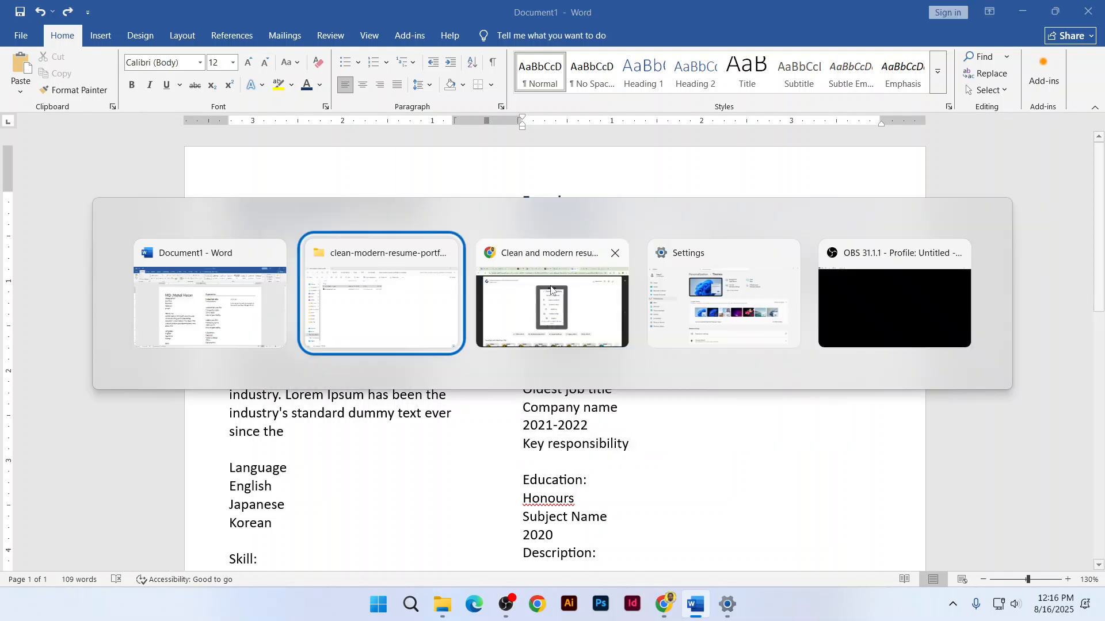
key("alt+Tab")
key("alt+Tab")
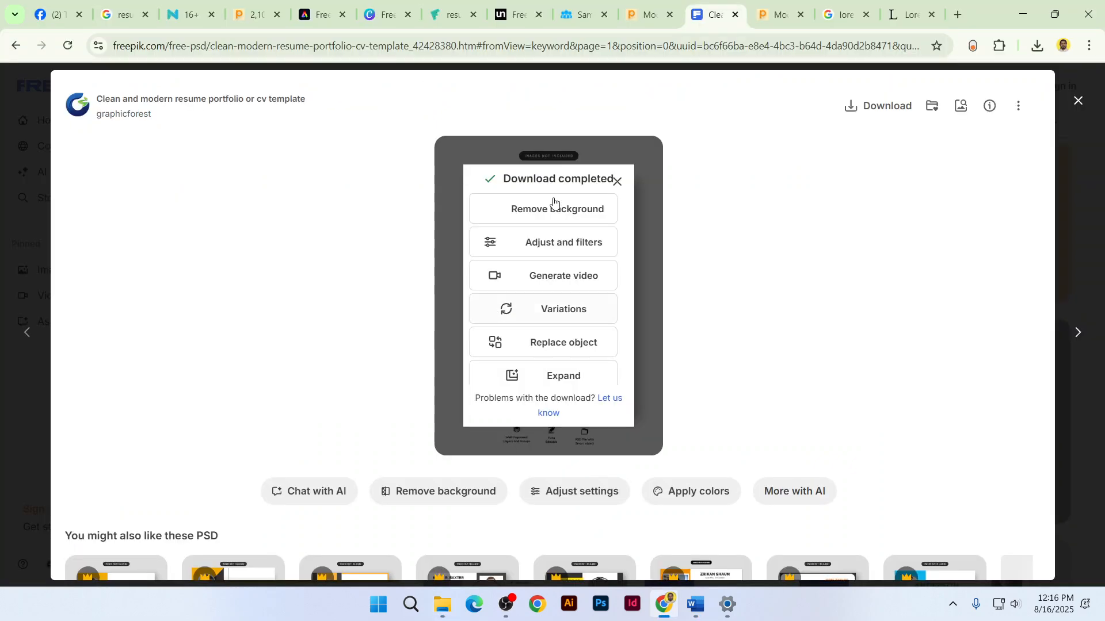
left_click(383, 14)
left_click(320, 14)
left_click(255, 3)
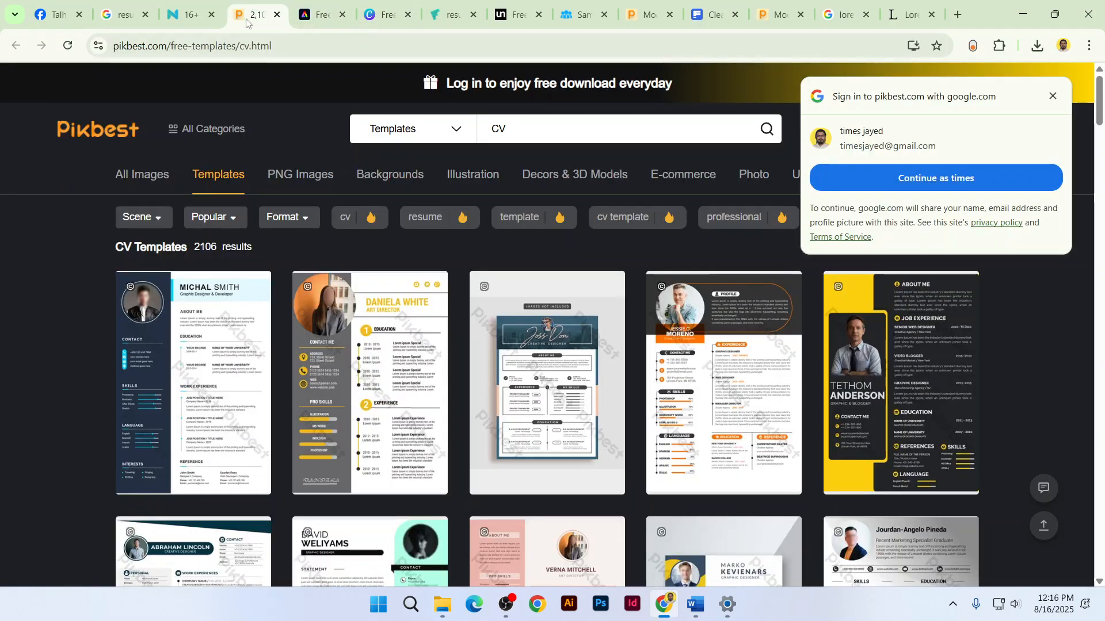
left_click(190, 12)
left_click(437, 9)
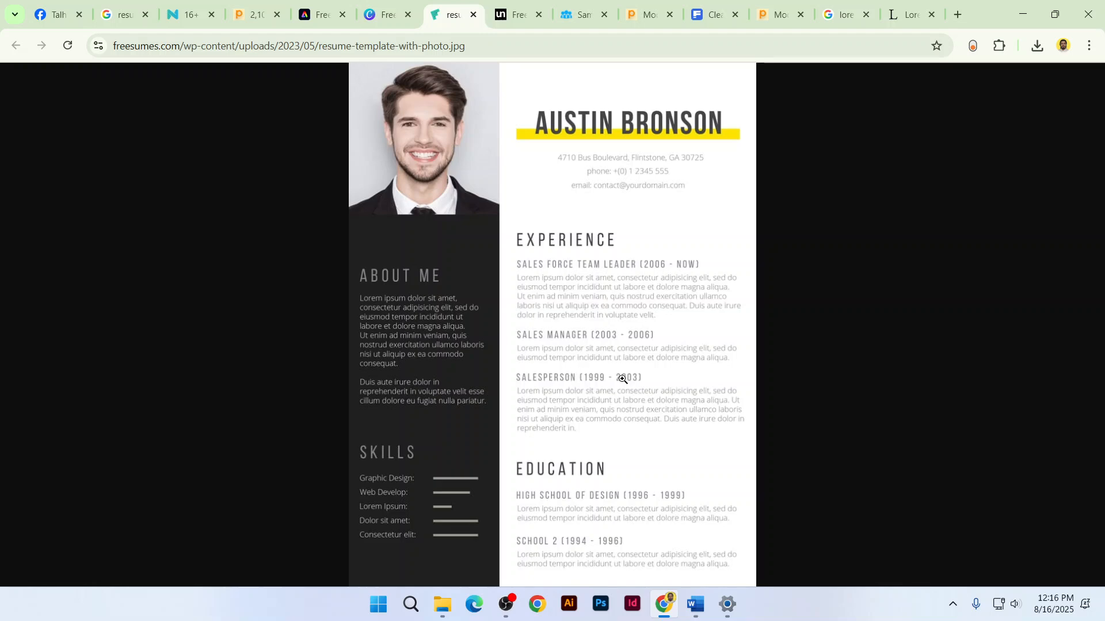
left_click(514, 14)
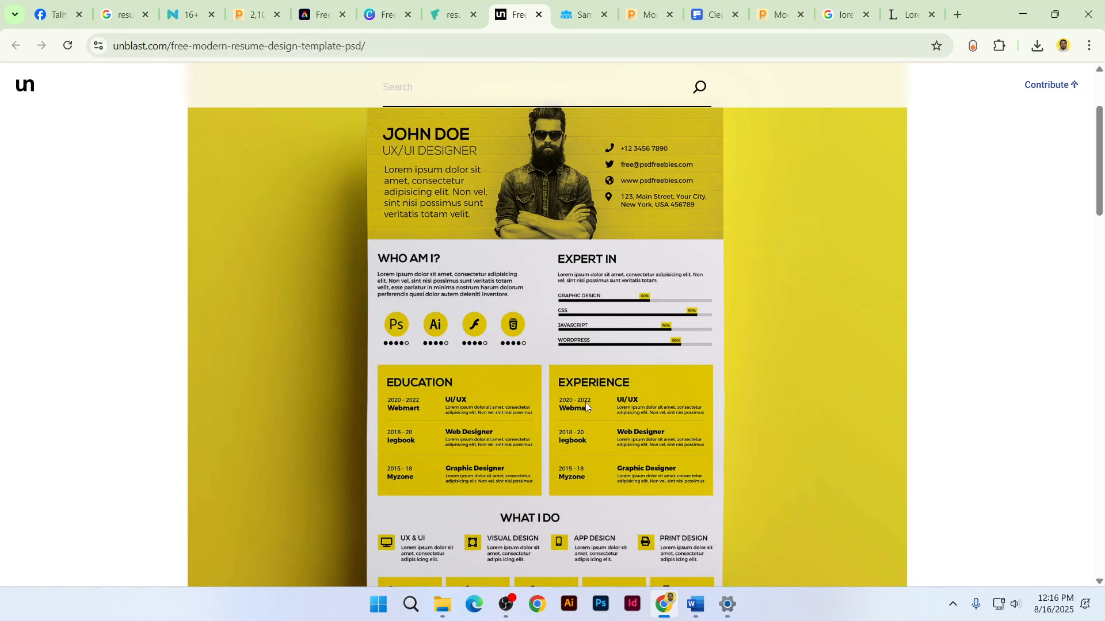
left_click(583, 15)
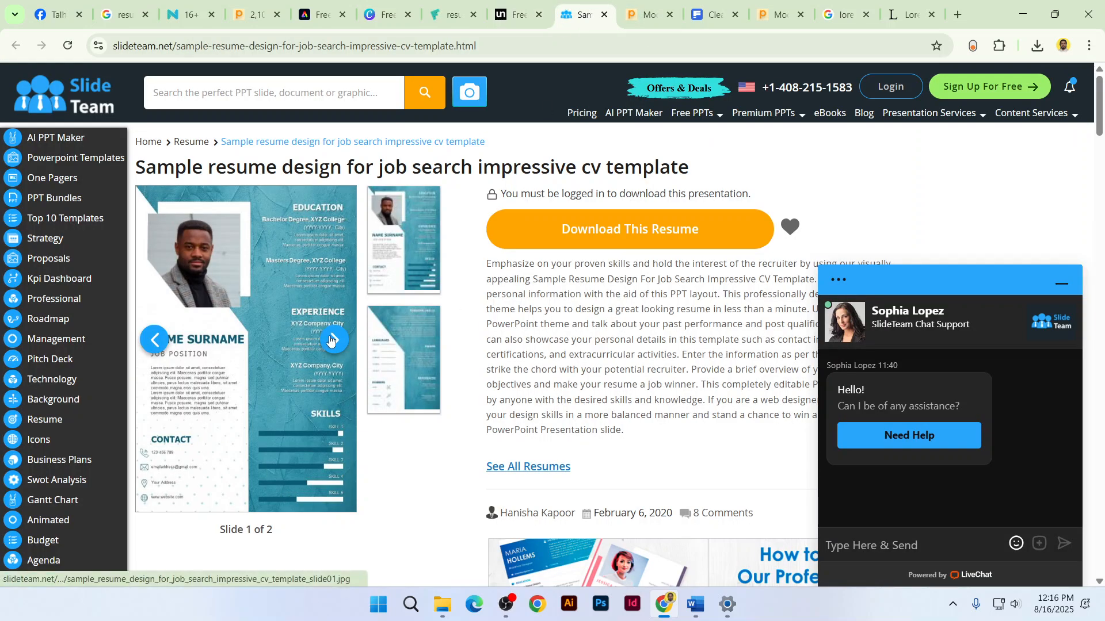
Zoom in on the SlideTeam template, scroll through it, zoom back out and return to Word
key("ctrl+plus")
key("ctrl+plus")
key("ctrl+plus")
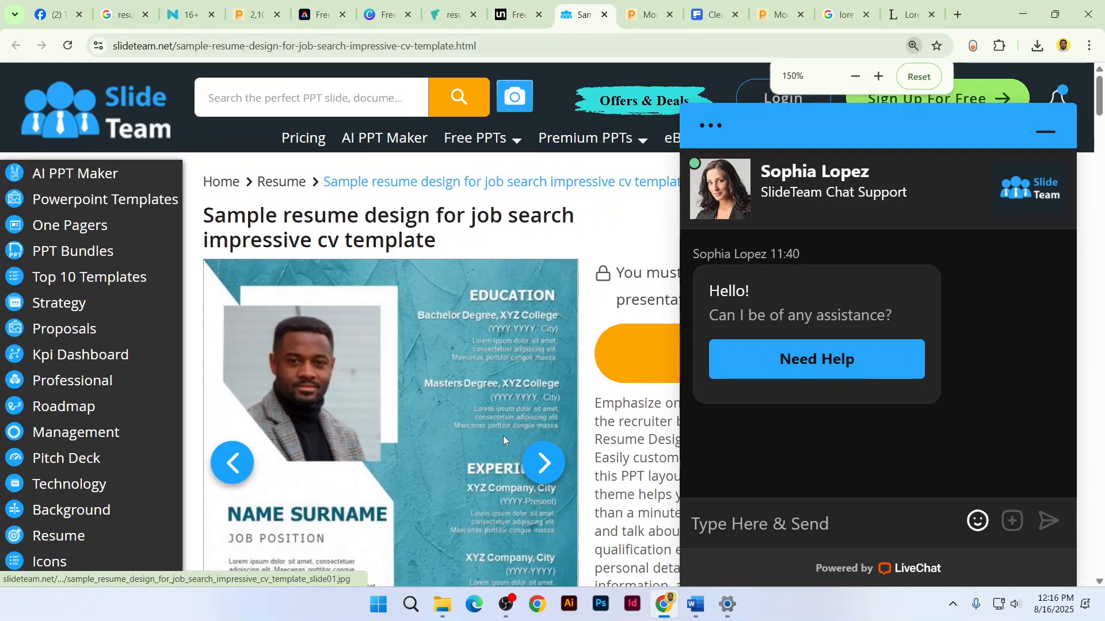
scroll(503, 437, "down", 1)
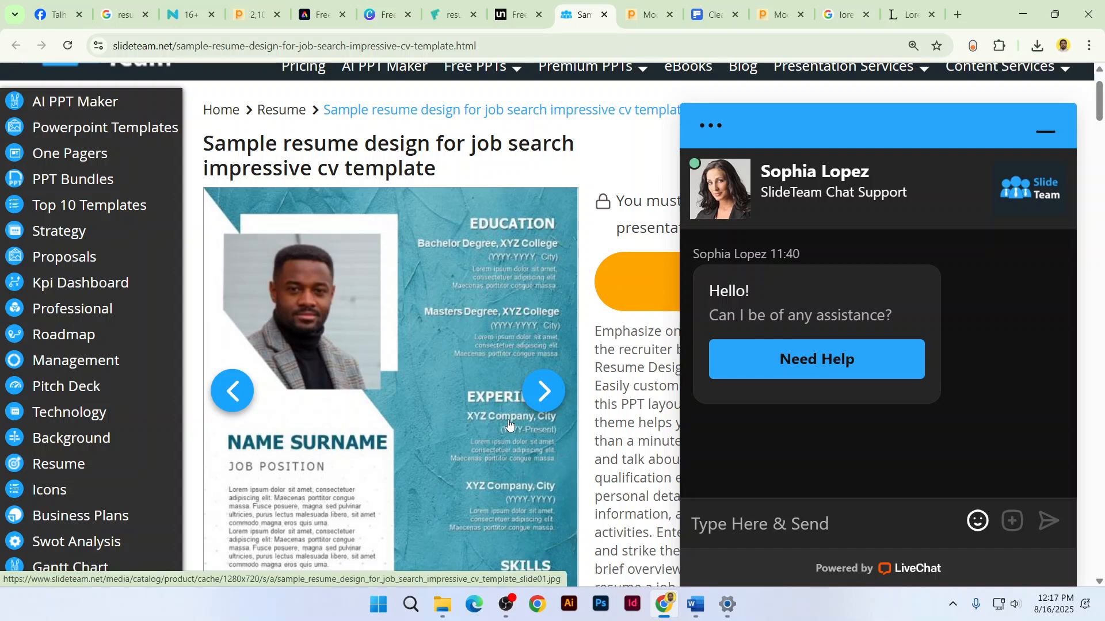
scroll(514, 460, "down", 1)
scroll(514, 467, "down", 2)
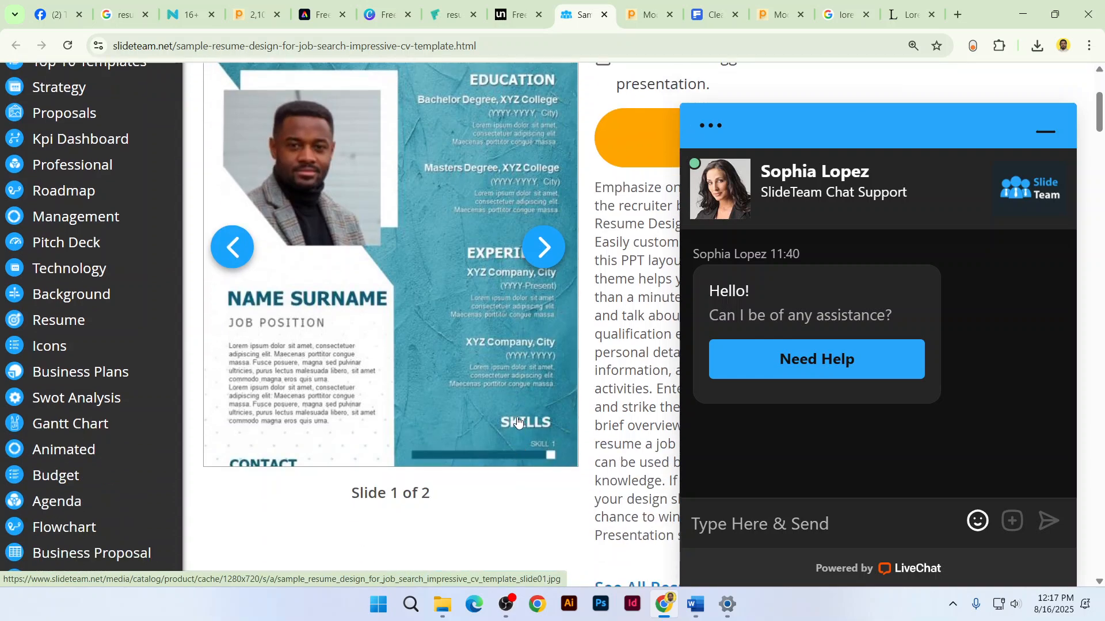
scroll(512, 419, "up", 4)
key("ctrl+minus")
key("ctrl+minus")
key("ctrl+minus")
key("ctrl+minus")
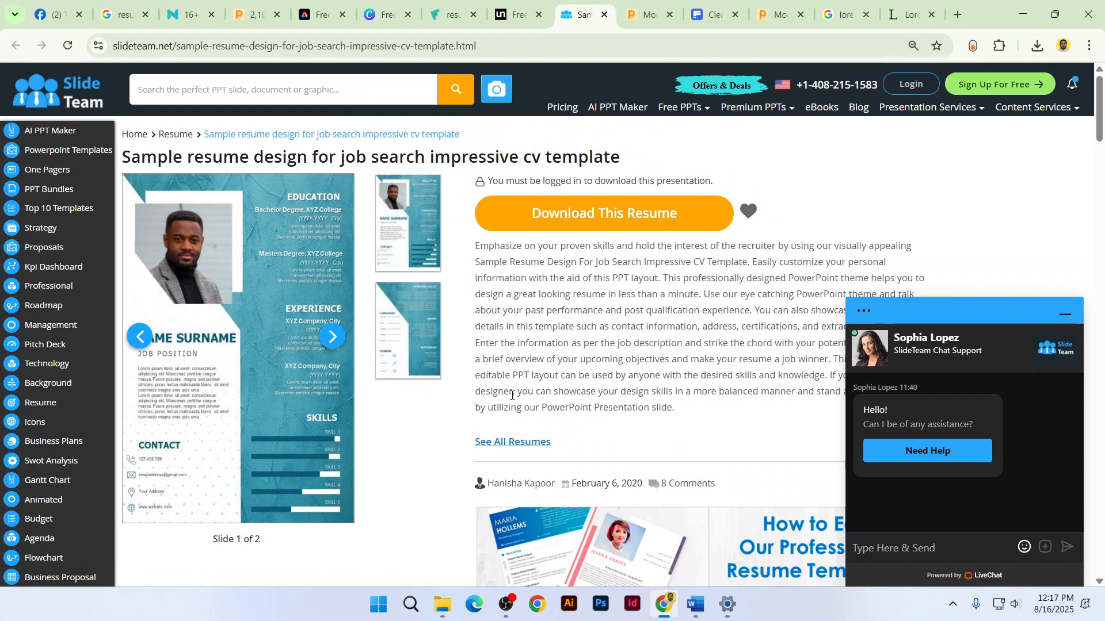
key("alt+Tab")
key("alt+Tab")
key("alt+Tab")
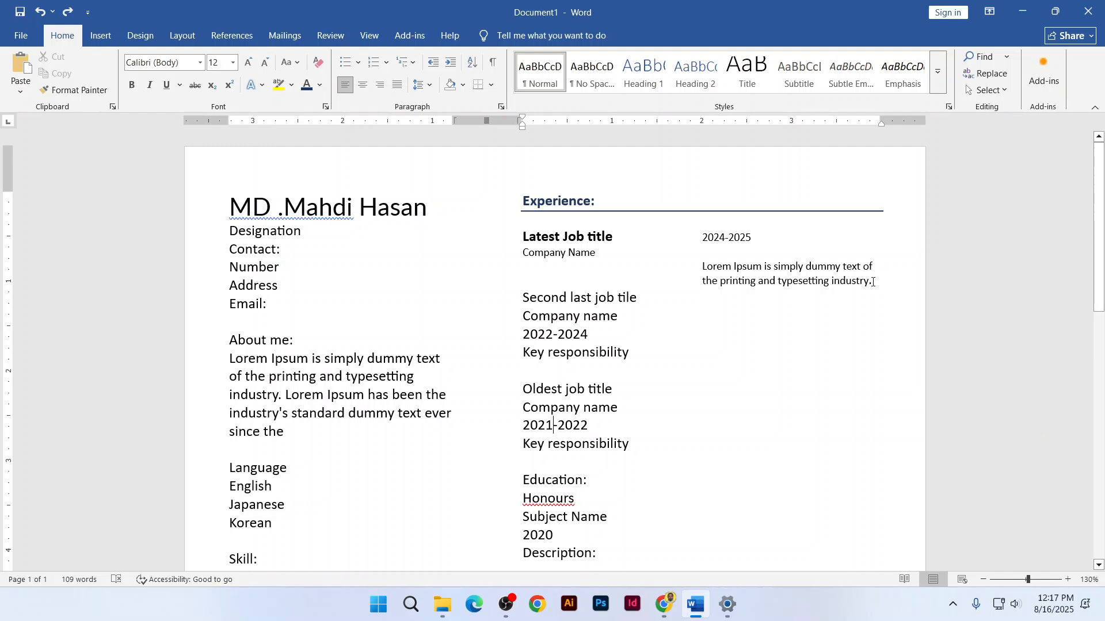
Paste the latest job block over the second and oldest job entries
left_click_drag(873, 282, 537, 233)
key("ctrl+c")
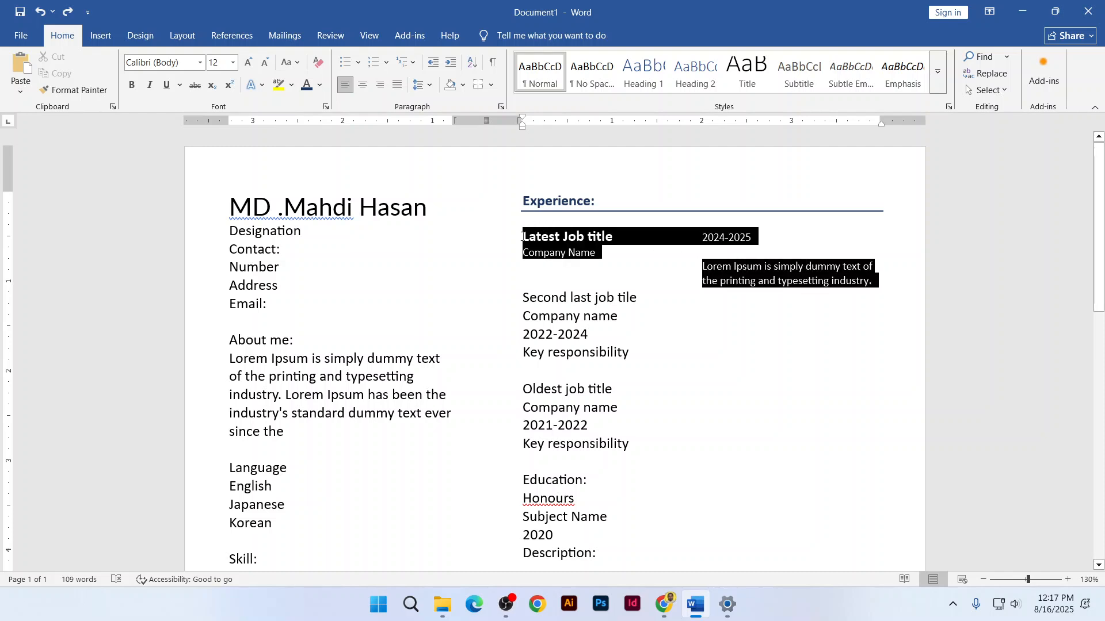
left_click(525, 300)
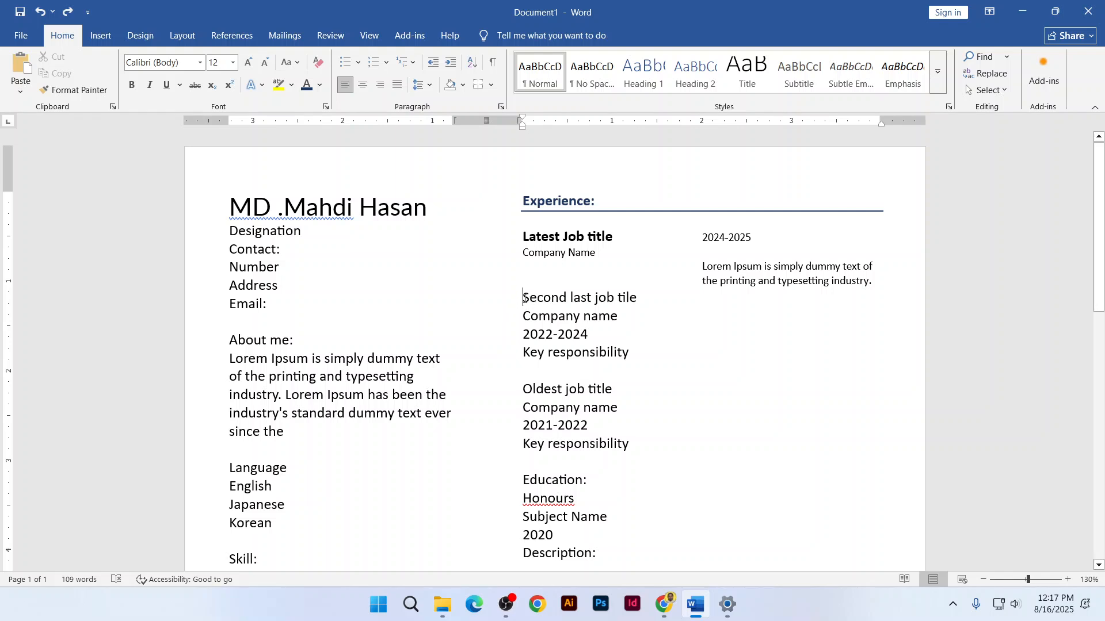
left_click_drag(524, 299, 637, 352)
key("ctrl+v")
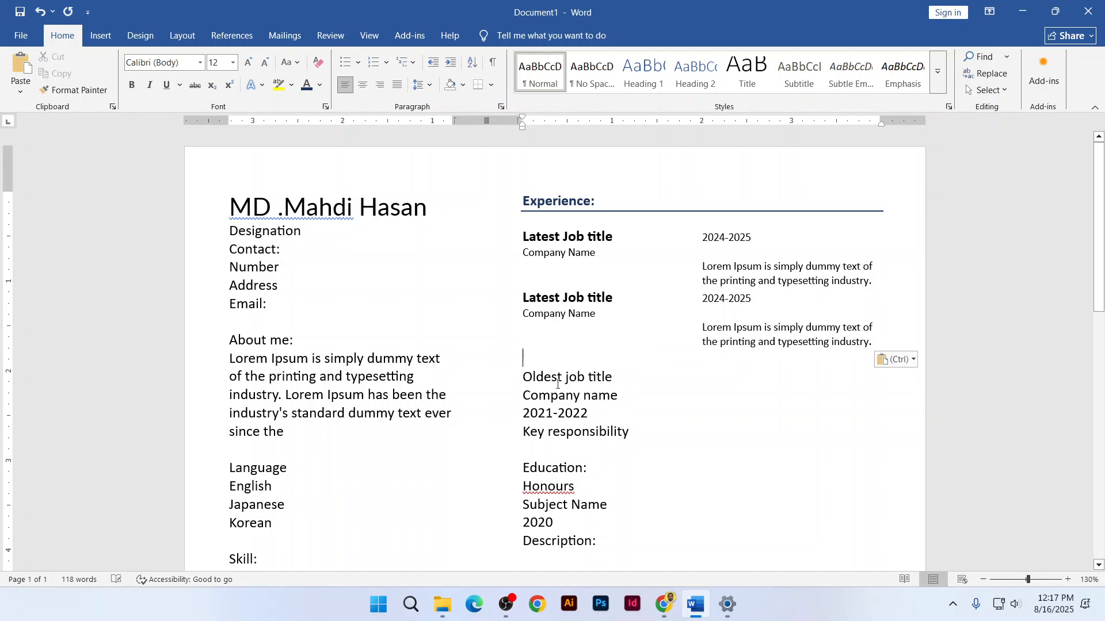
left_click_drag(525, 375, 637, 433)
key("ctrl+v")
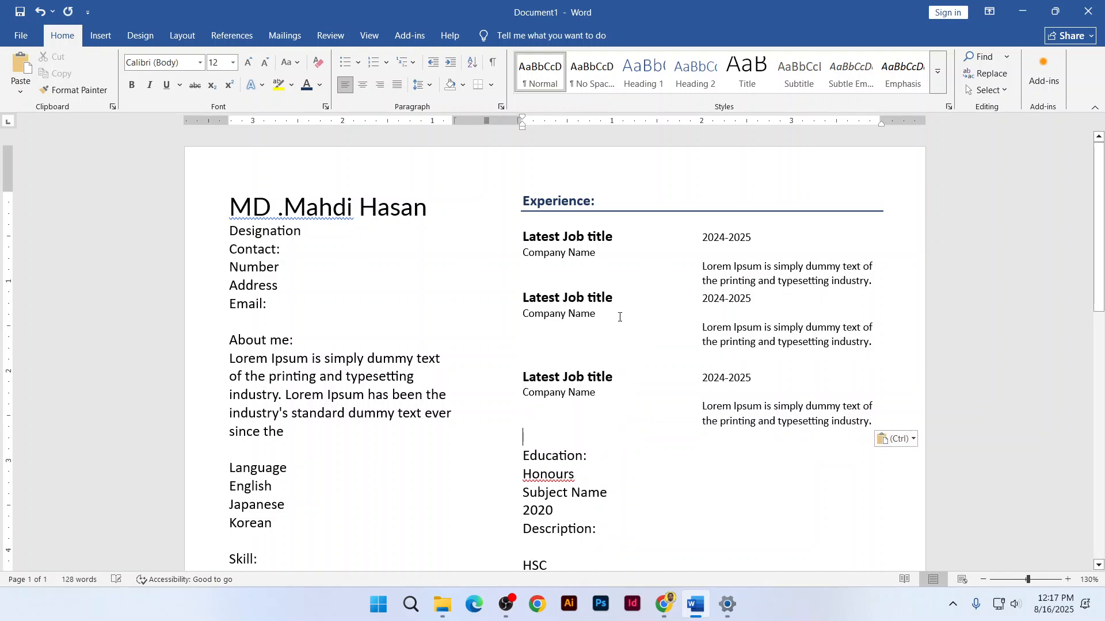
Rename the pasted titles to Second Job title and Oldest Job title
double_click(542, 300)
type("S")
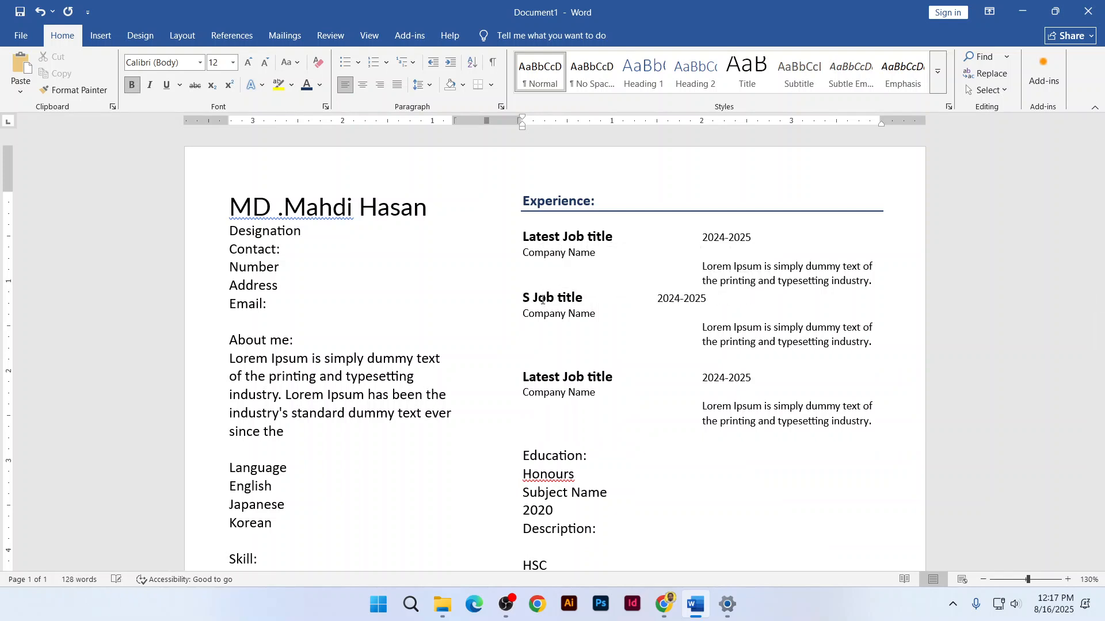
type("econd")
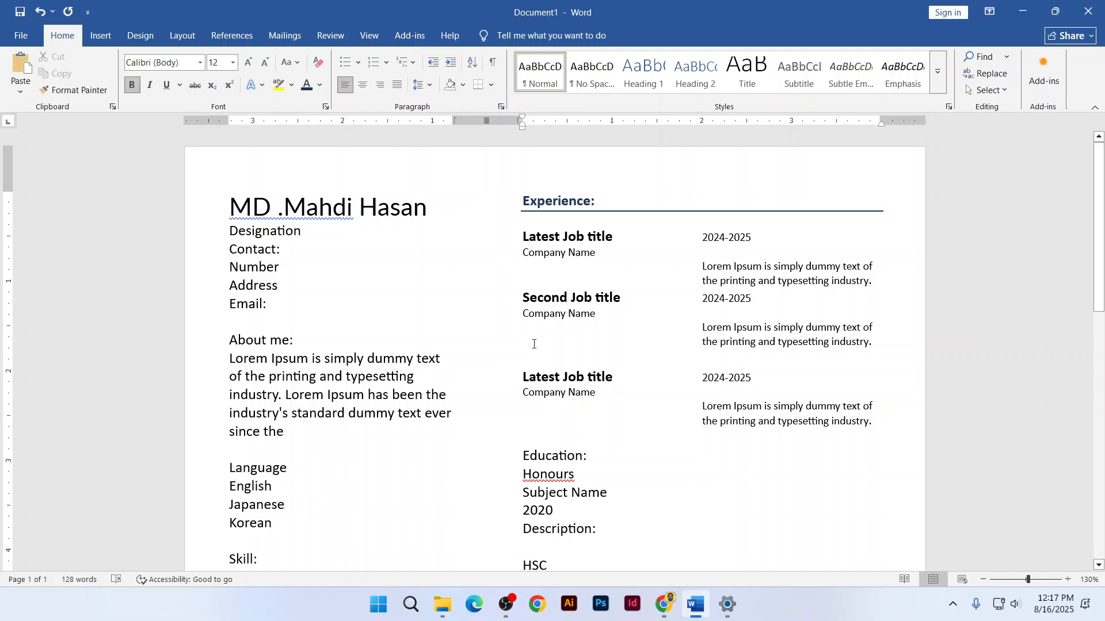
double_click(550, 377)
left_click(537, 378)
left_click_drag(538, 377, 521, 377)
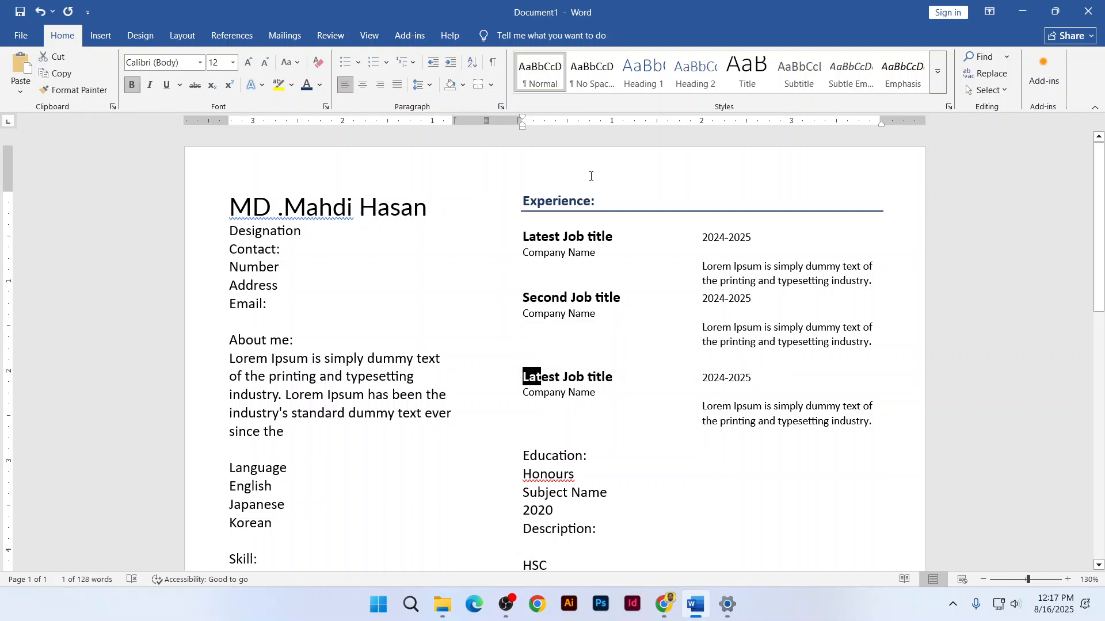
type("Old")
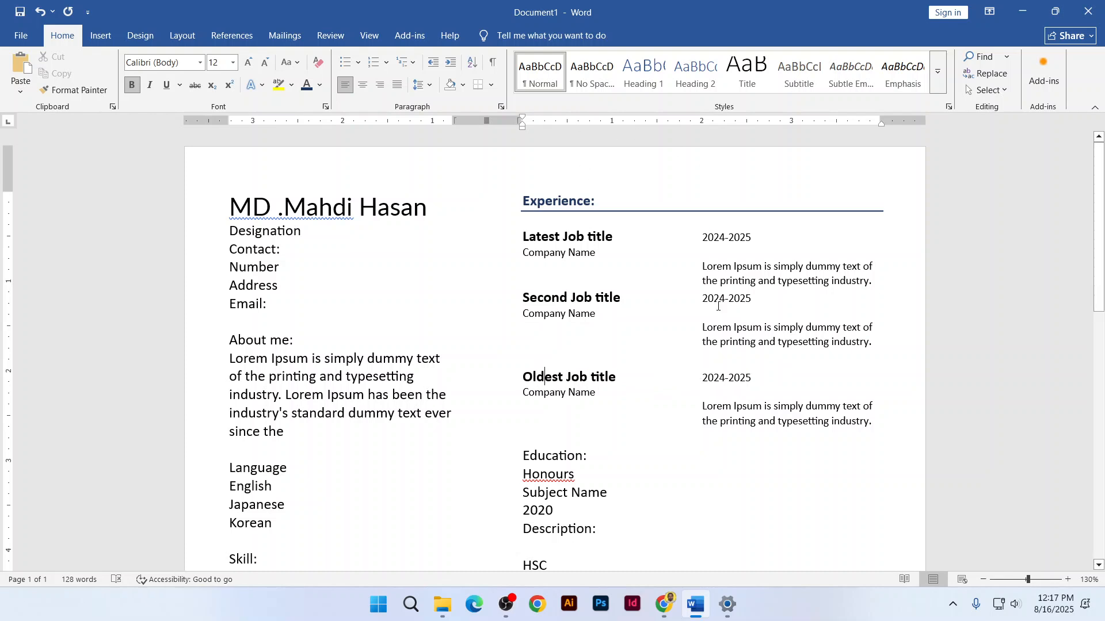
Redate the entries 2023-2024 and 2022-2021, and add a blank line above Second Job title
left_click_drag(713, 300, 725, 300)
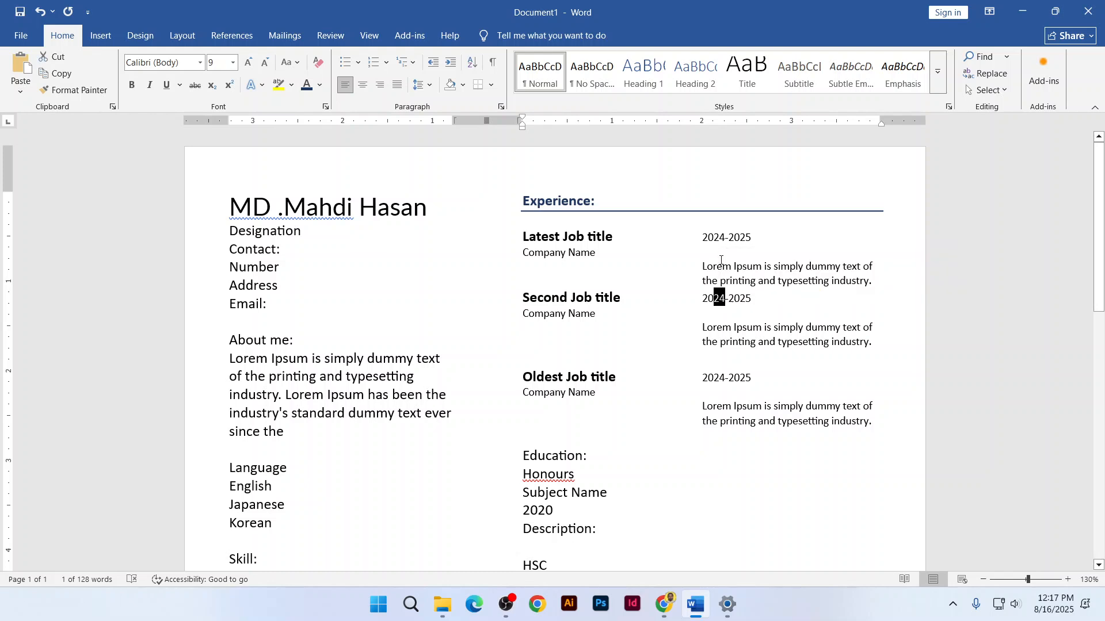
type("23")
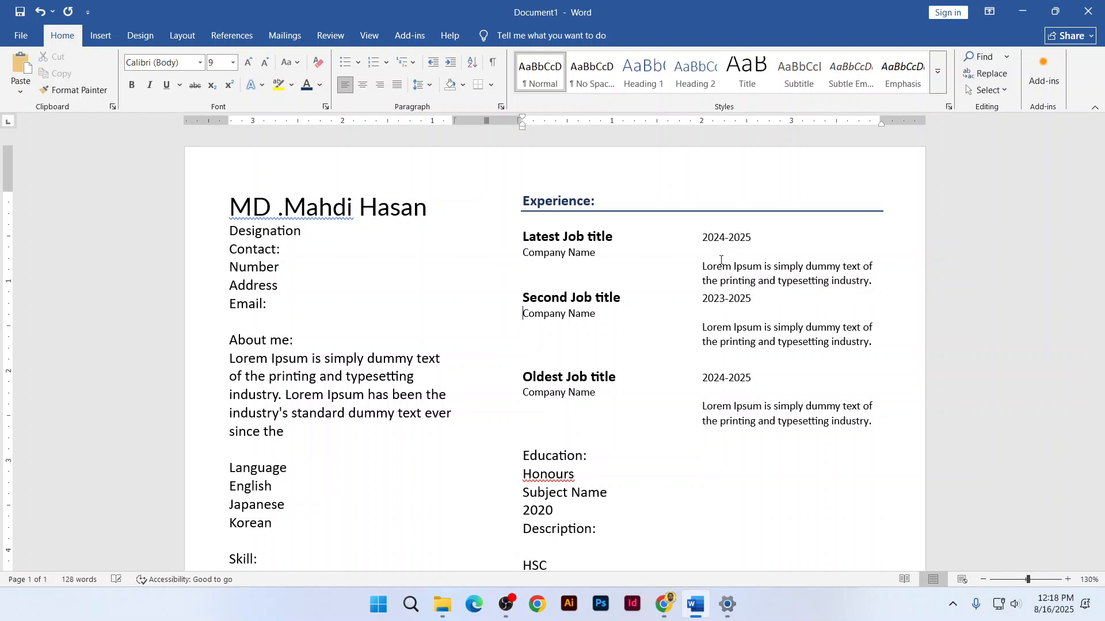
key("shift+Left")
type("4")
left_click_drag(727, 379, 720, 379)
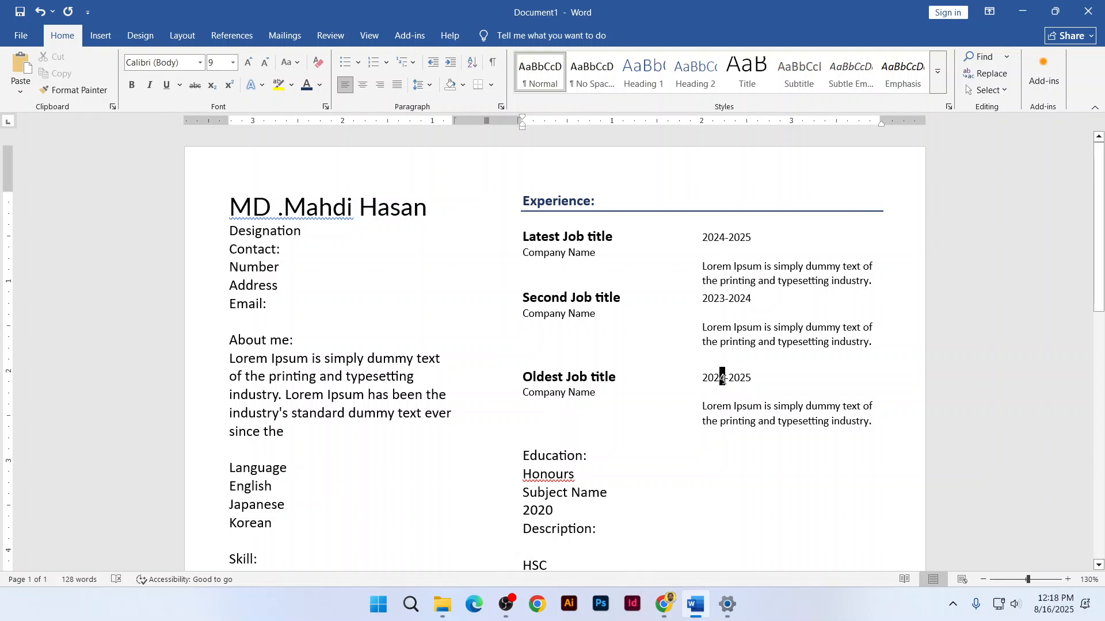
type("2")
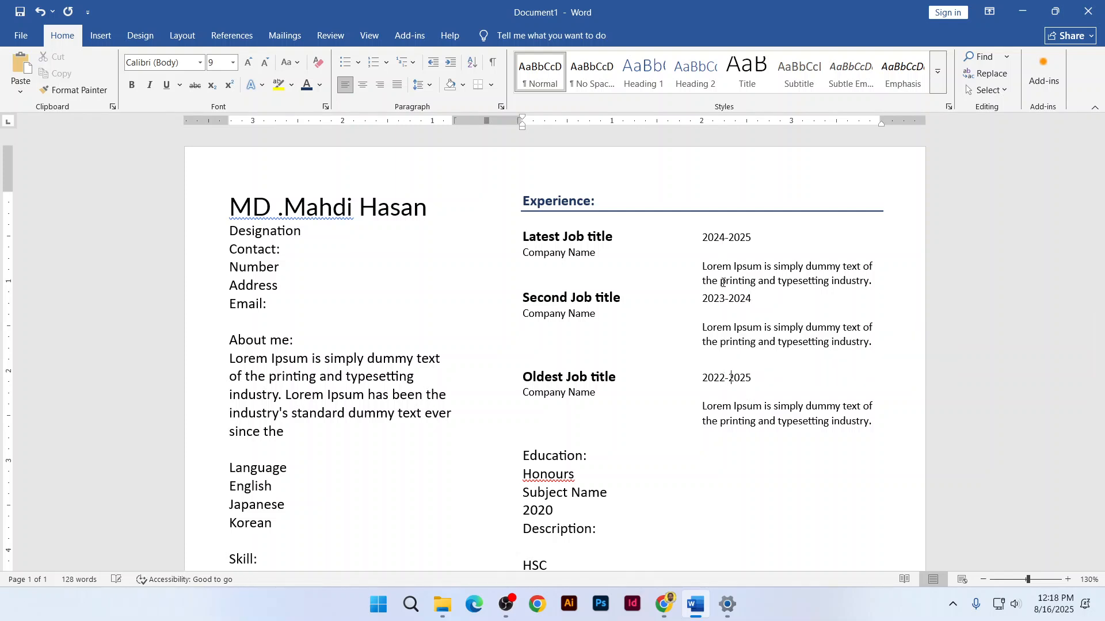
key("shift+Right")
type("1")
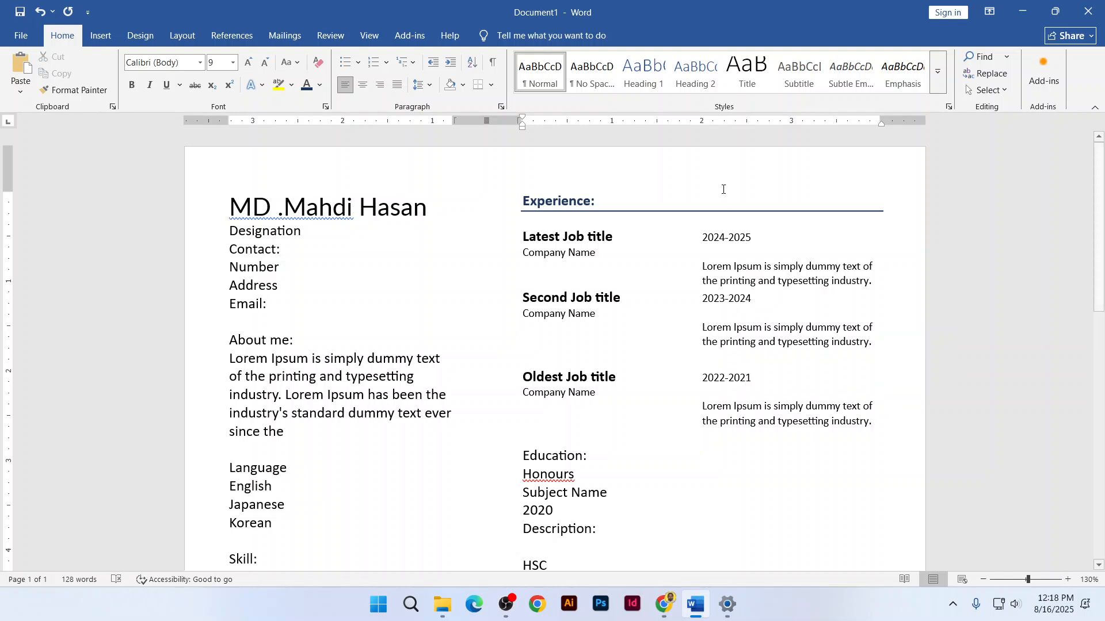
left_click(521, 298)
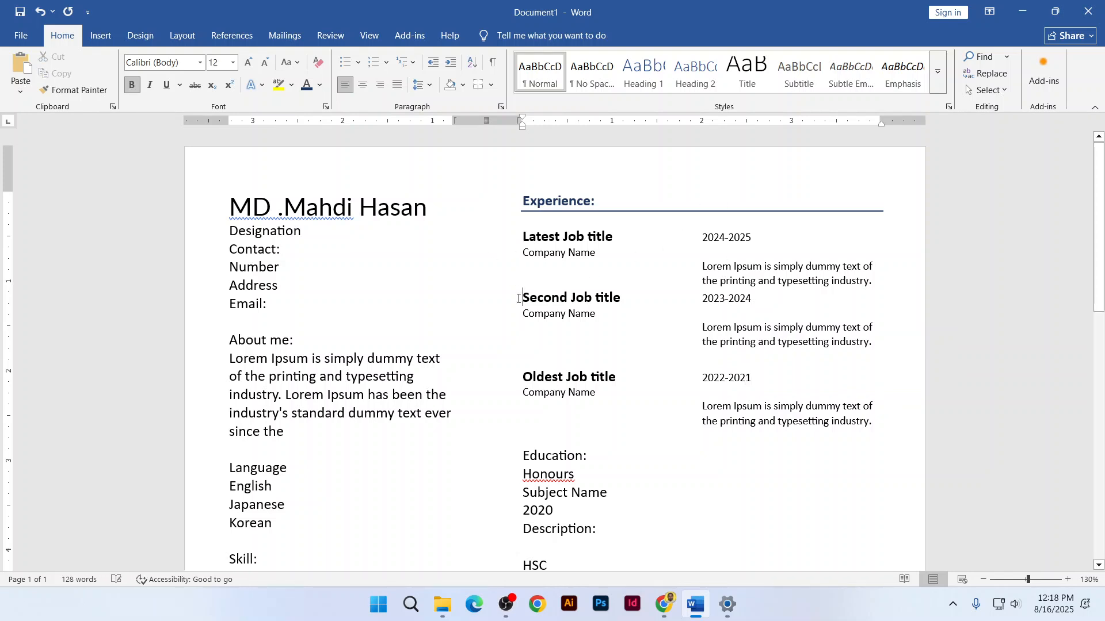
key("Return")
left_click(523, 389)
key("Return")
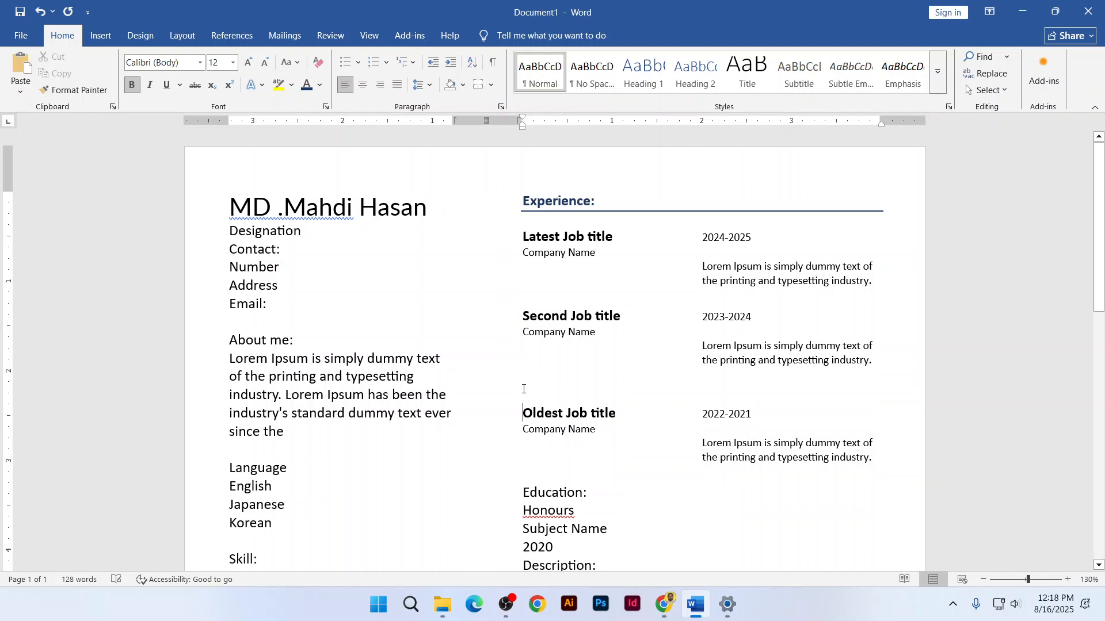
scroll(523, 390, "down", 1)
scroll(524, 390, "down", 2)
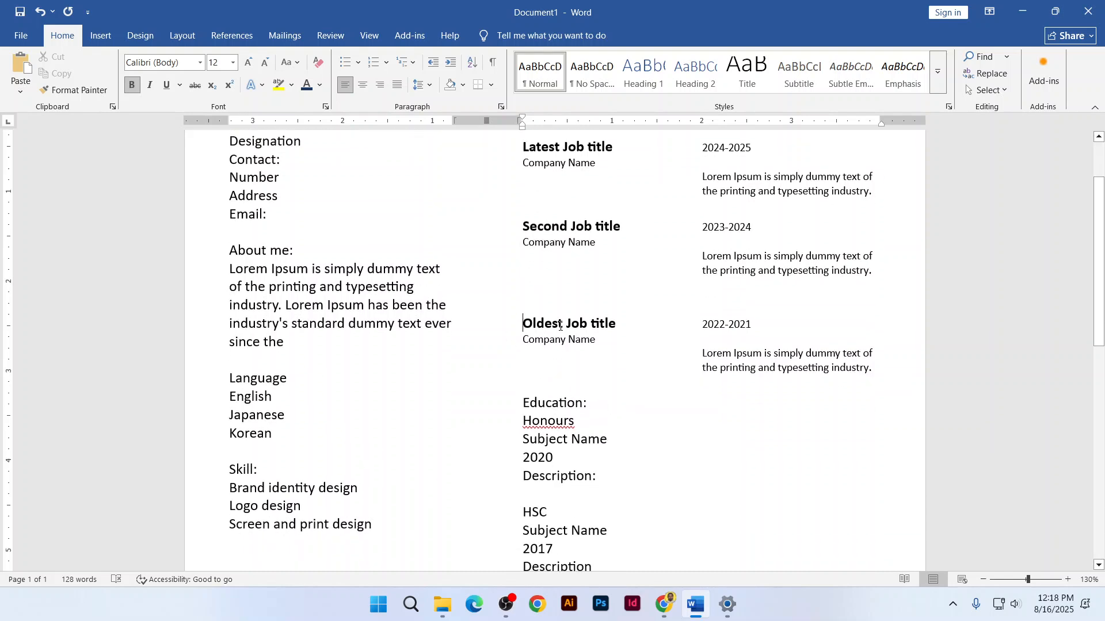
scroll(560, 326, "up", 3)
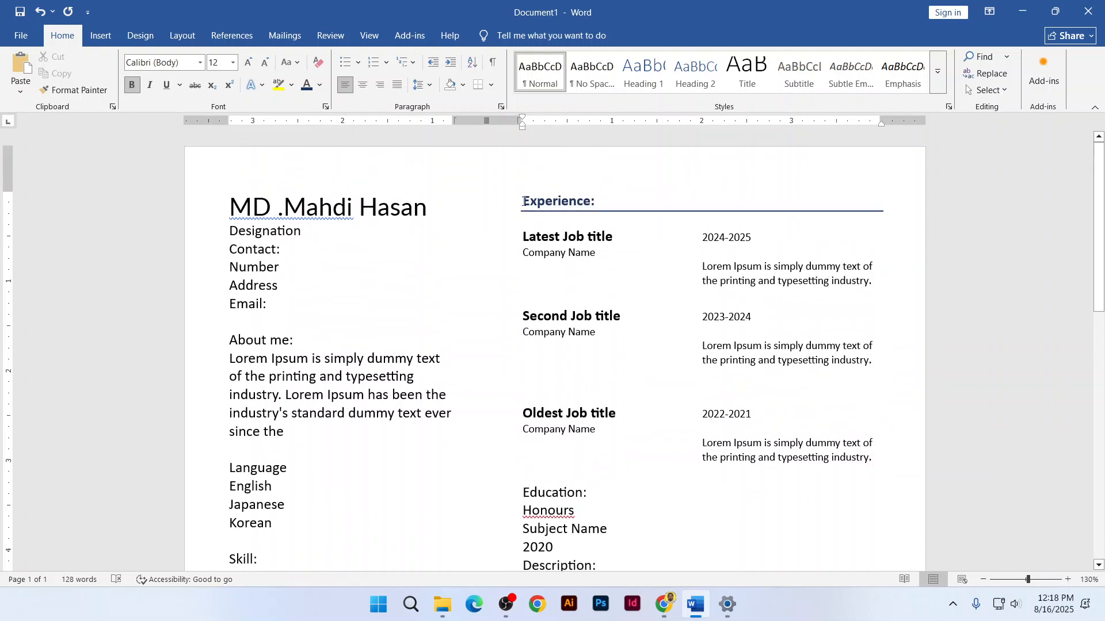
left_click_drag(522, 200, 605, 201)
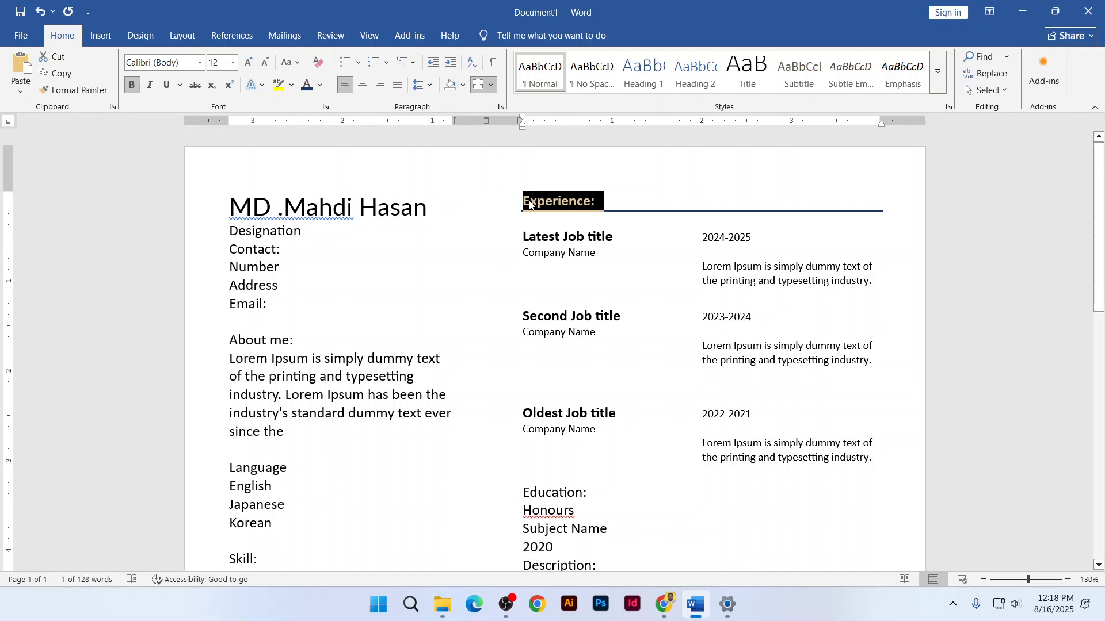
left_click(248, 62)
left_click(248, 63)
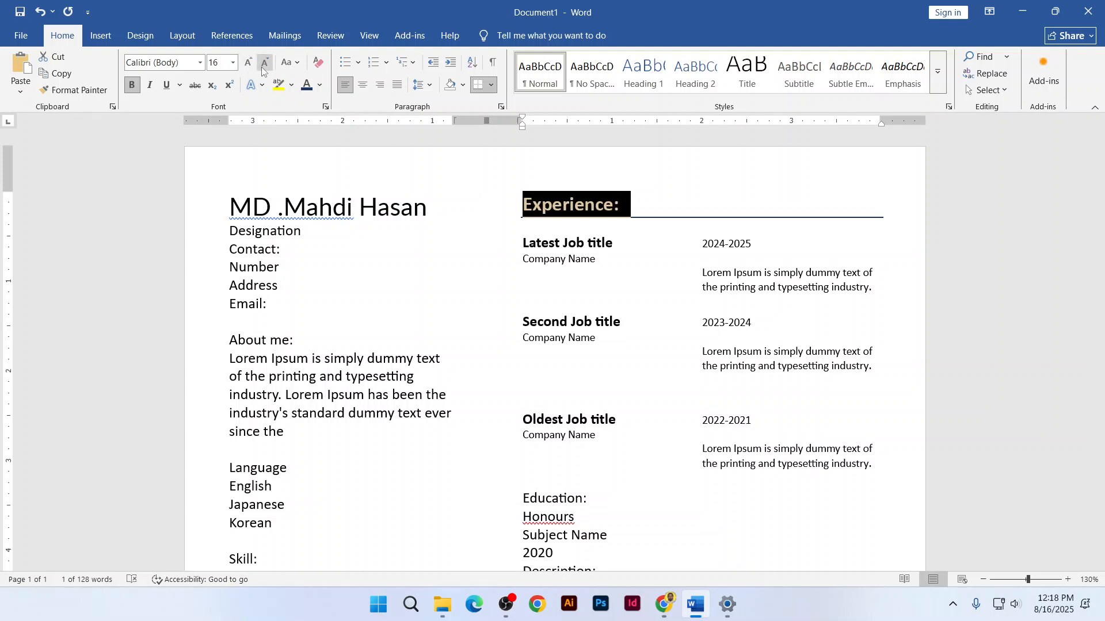
left_click(550, 259)
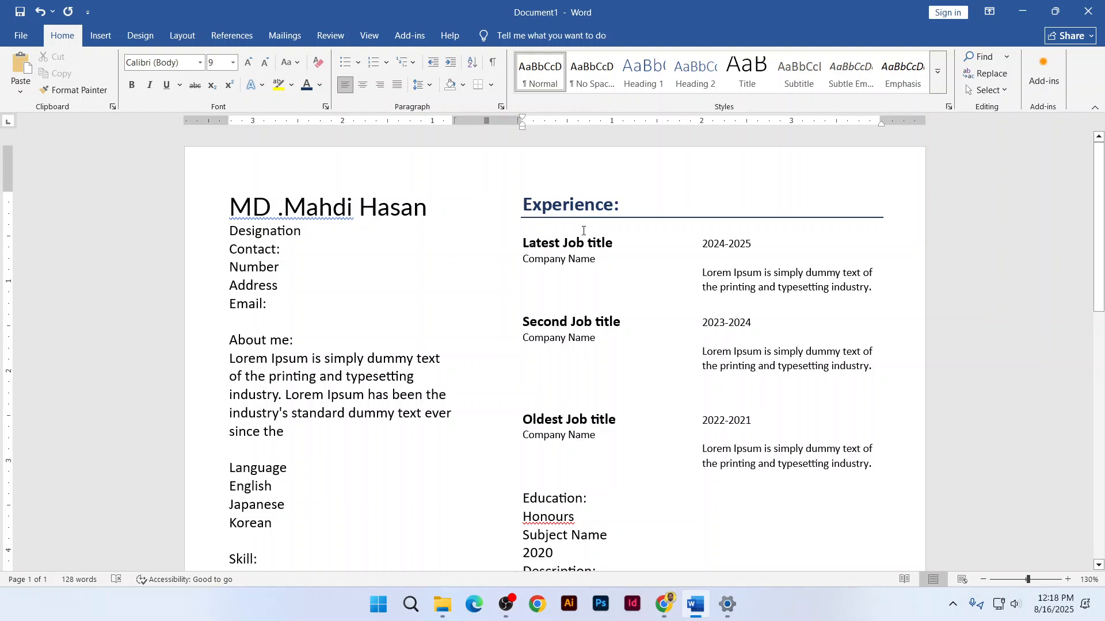
scroll(598, 325, "down", 1)
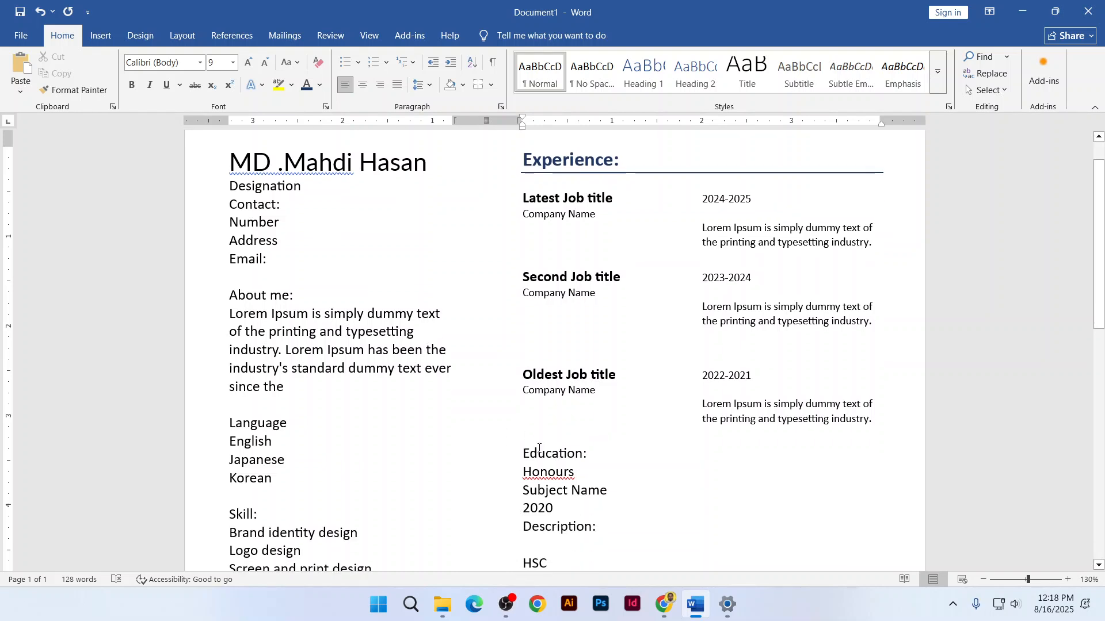
left_click_drag(523, 455, 597, 452)
scroll(593, 449, "up", 2)
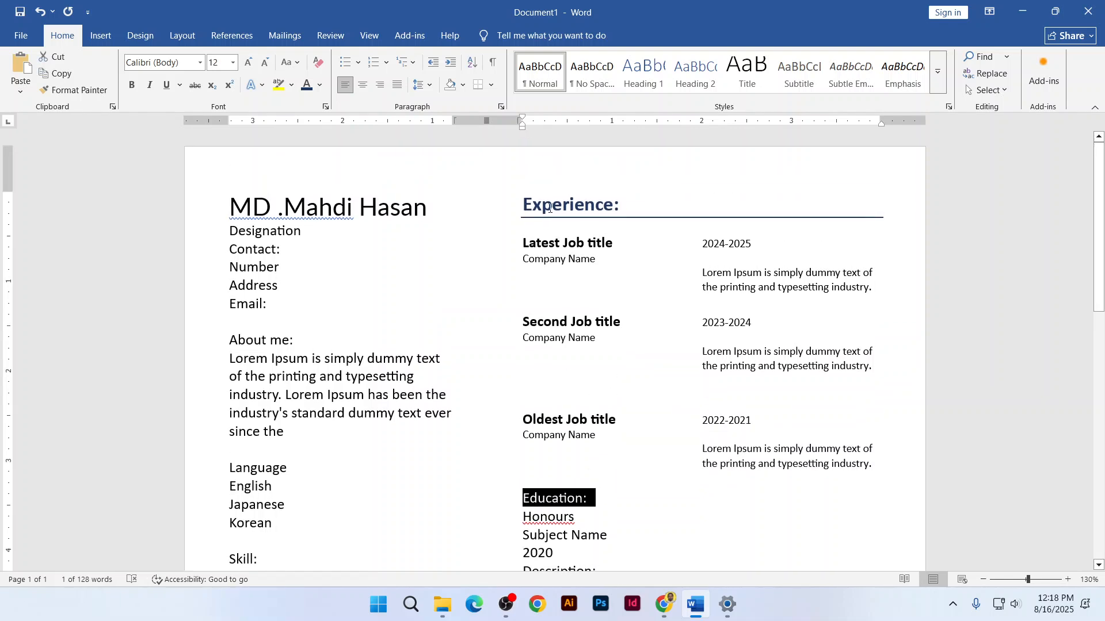
left_click(550, 201)
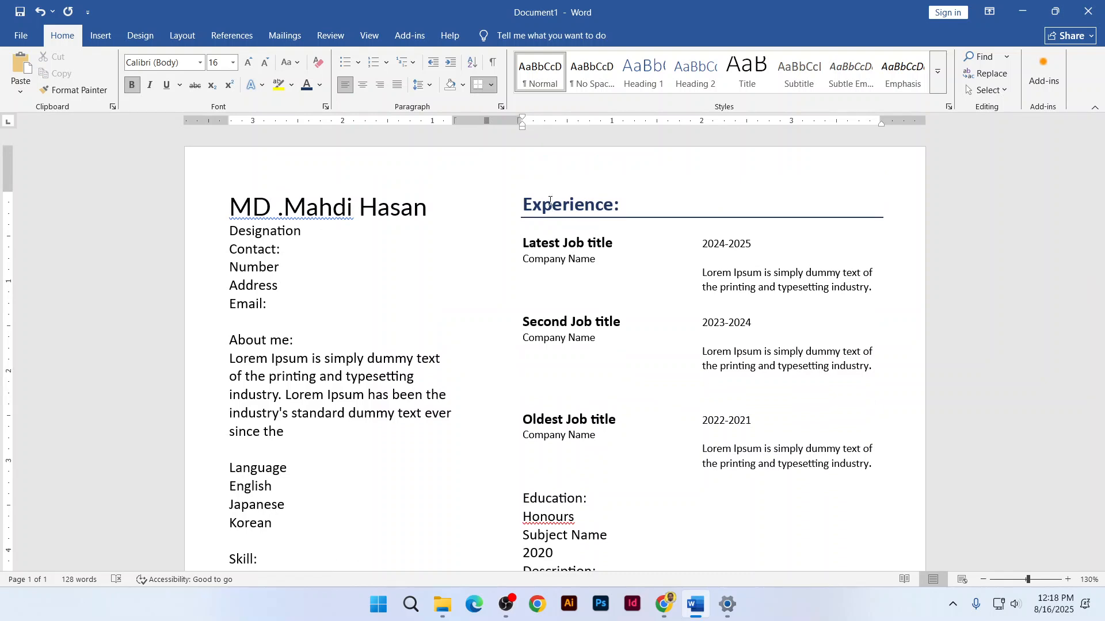
scroll(658, 447, "down", 2)
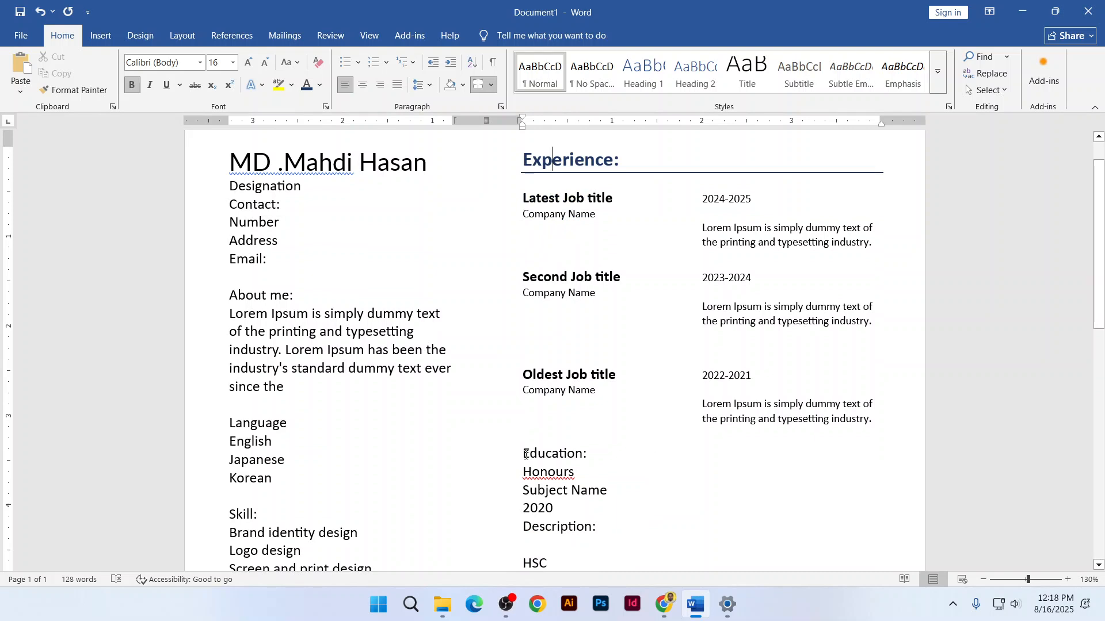
scroll(562, 377, "up", 2)
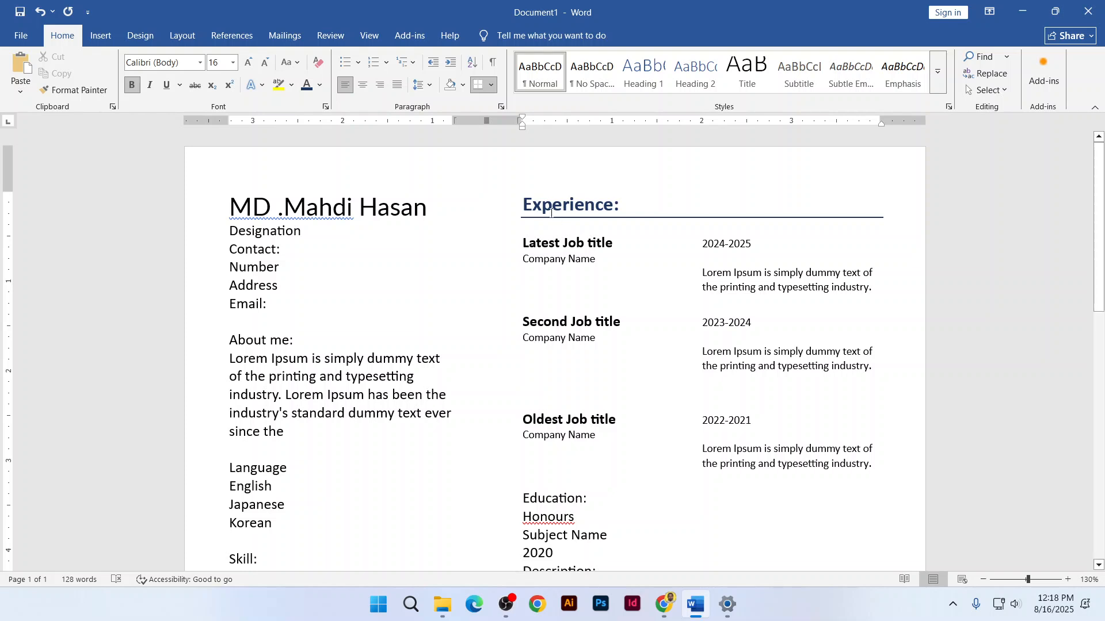
Format-paint the Experience heading's bold blue style and rule onto the Education heading
left_click(82, 96)
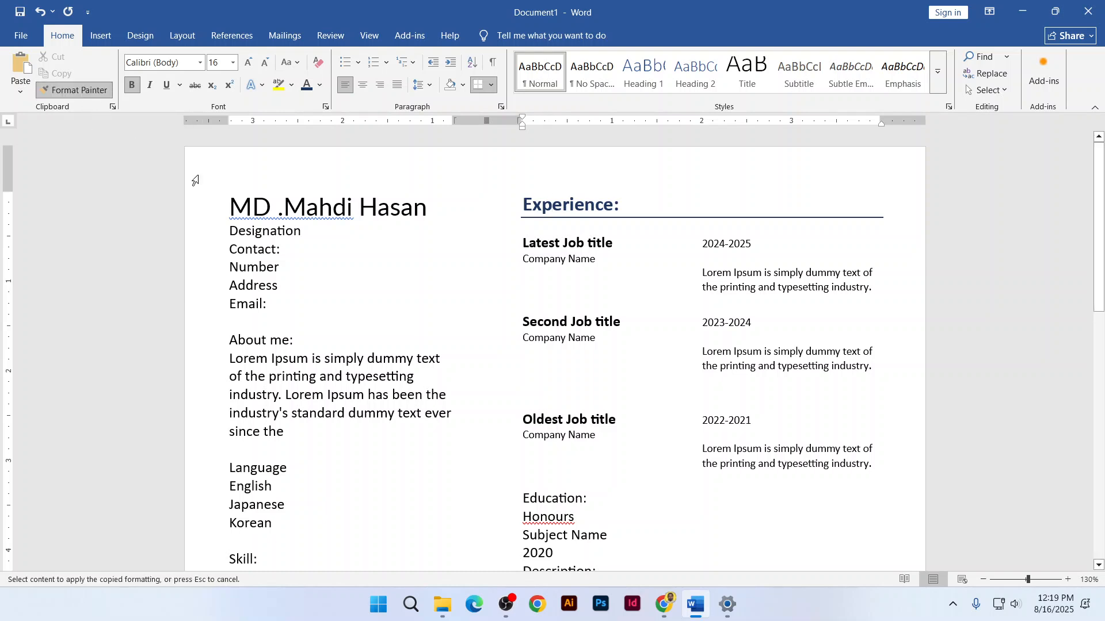
scroll(644, 371, "down", 1)
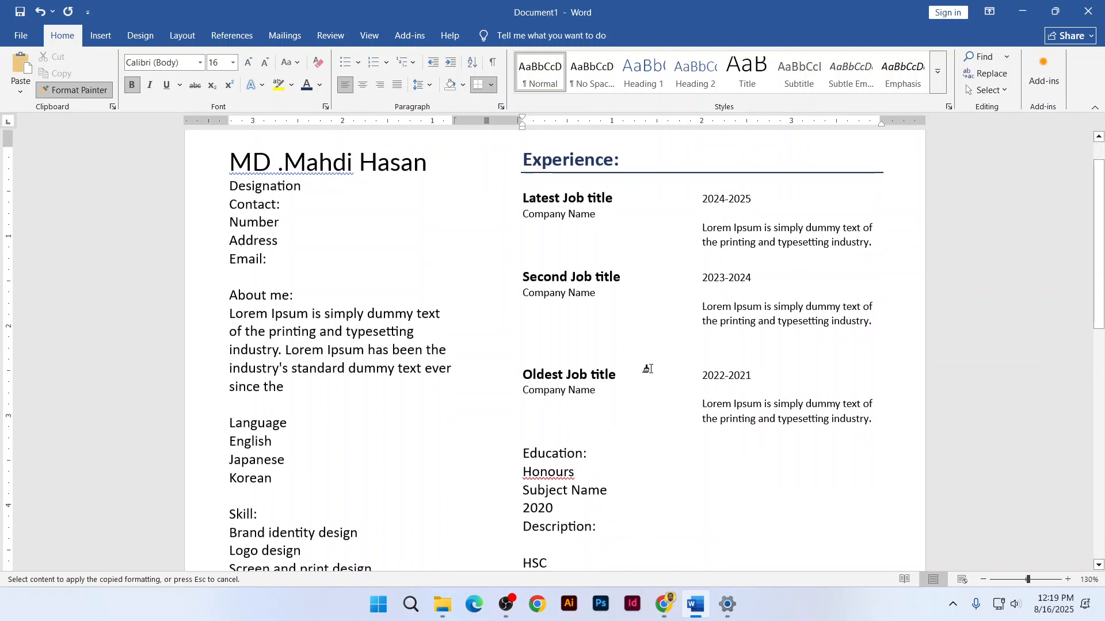
left_click(535, 458)
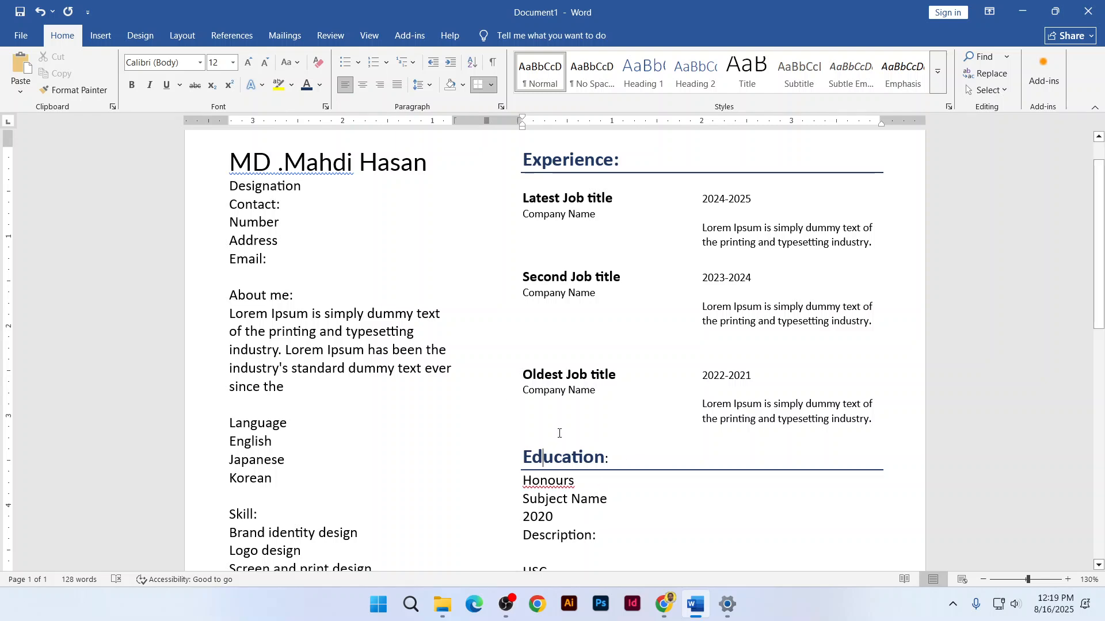
scroll(578, 243, "down", 3)
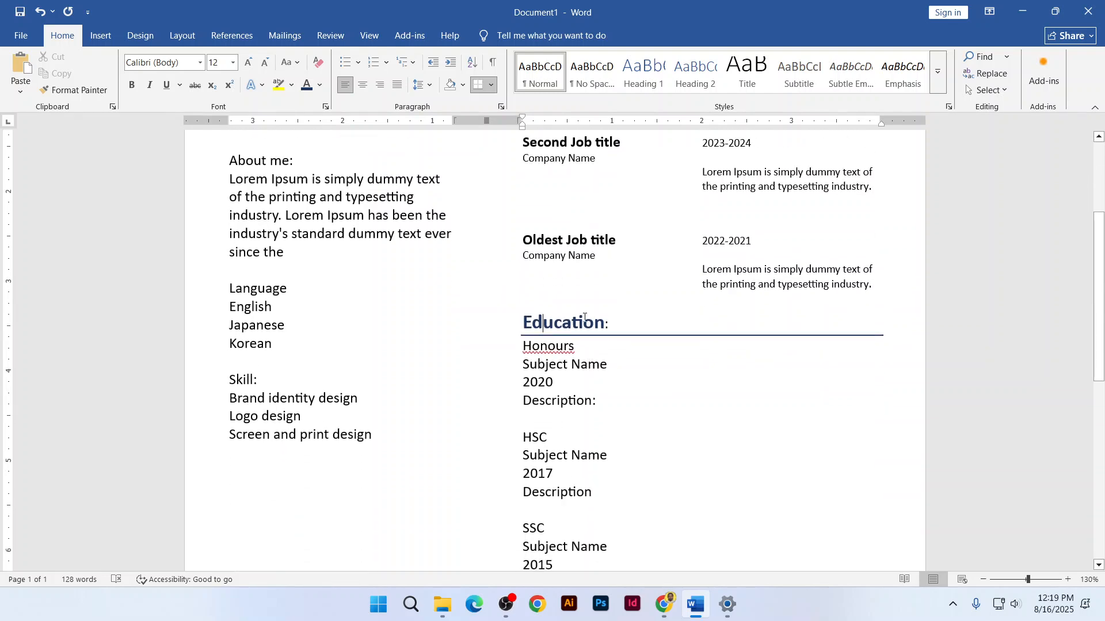
scroll(584, 318, "up", 2)
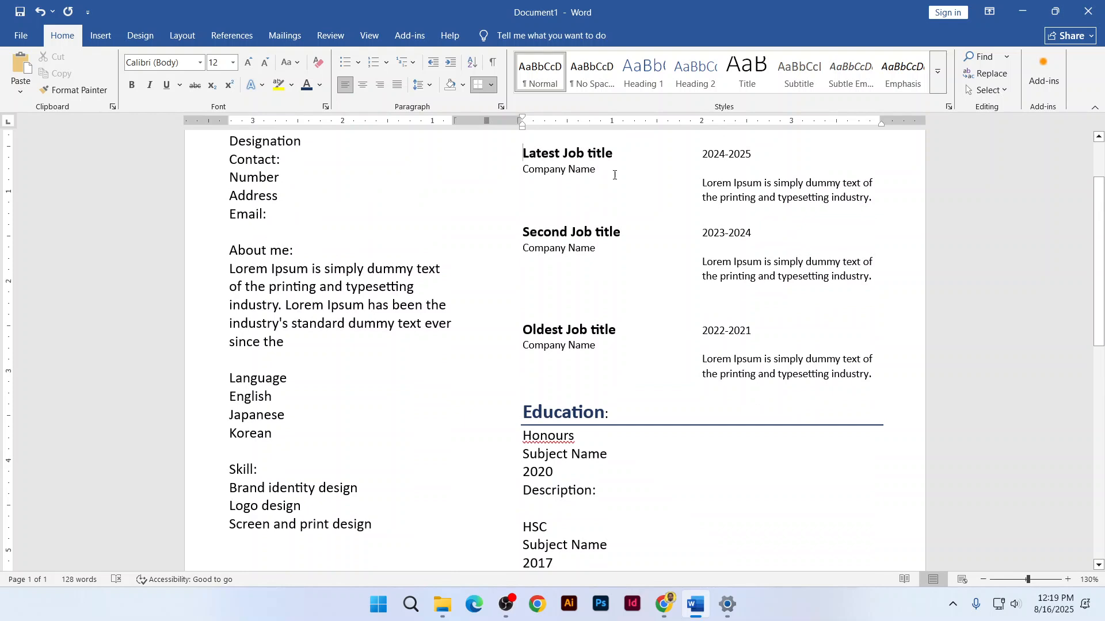
Paste the first job entry over each of the three Education blocks
left_click_drag(614, 172, 892, 202)
key("ctrl+c")
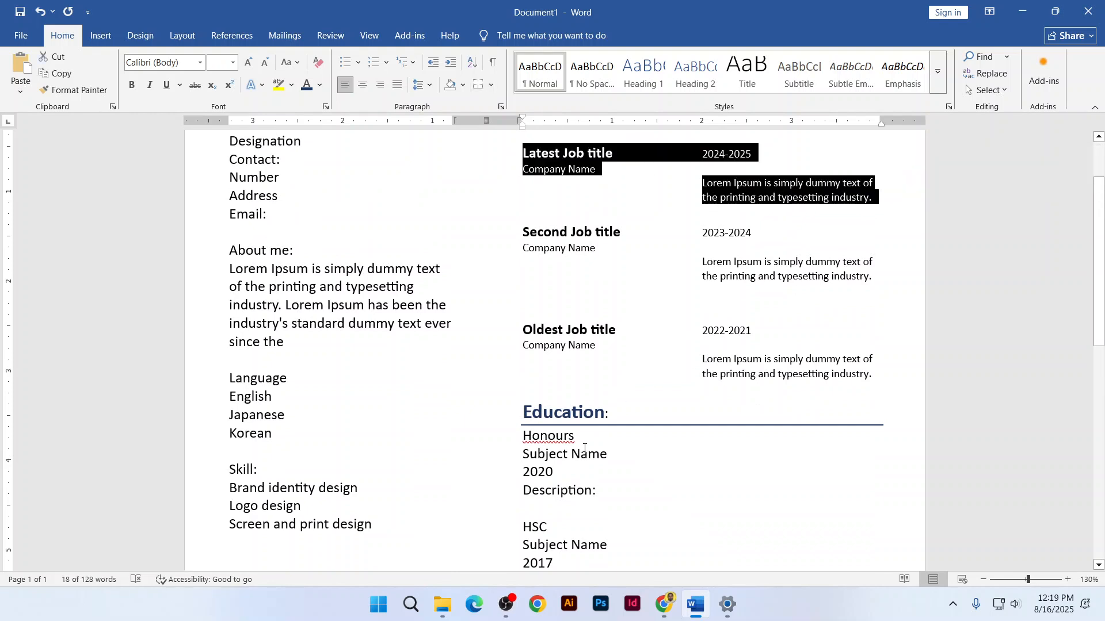
left_click_drag(527, 435, 628, 488)
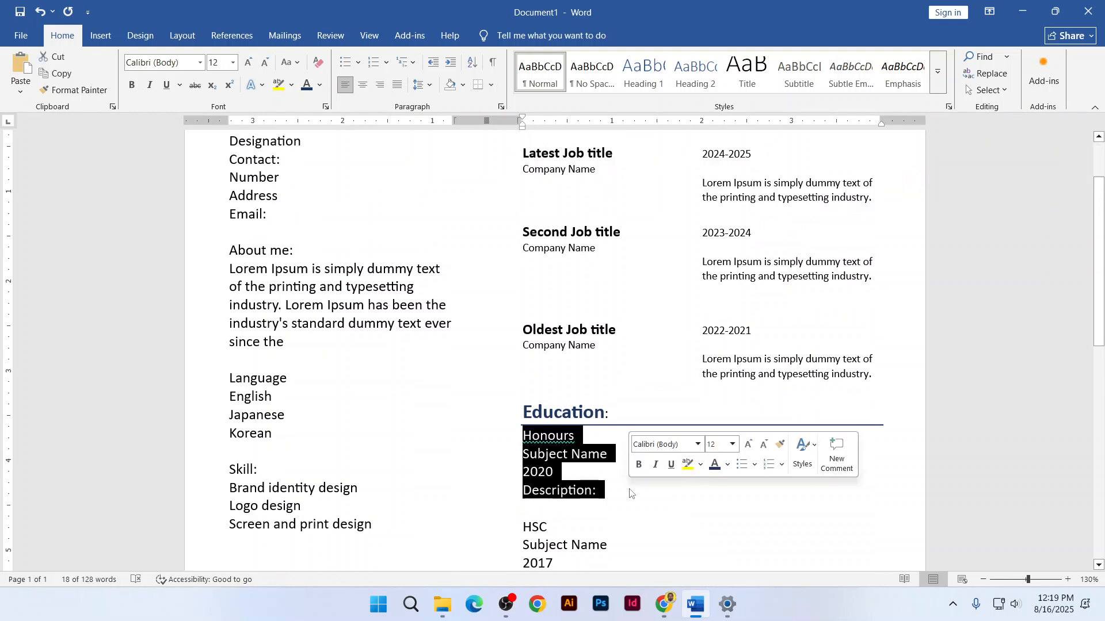
key("ctrl+v")
scroll(622, 475, "down", 2)
left_click_drag(523, 425, 597, 481)
type("Latest Job title\t2024-2025 Company Name Lorem Ipsum is simply dummy text of the printing and typesetting industry.")
scroll(528, 405, "down", 3)
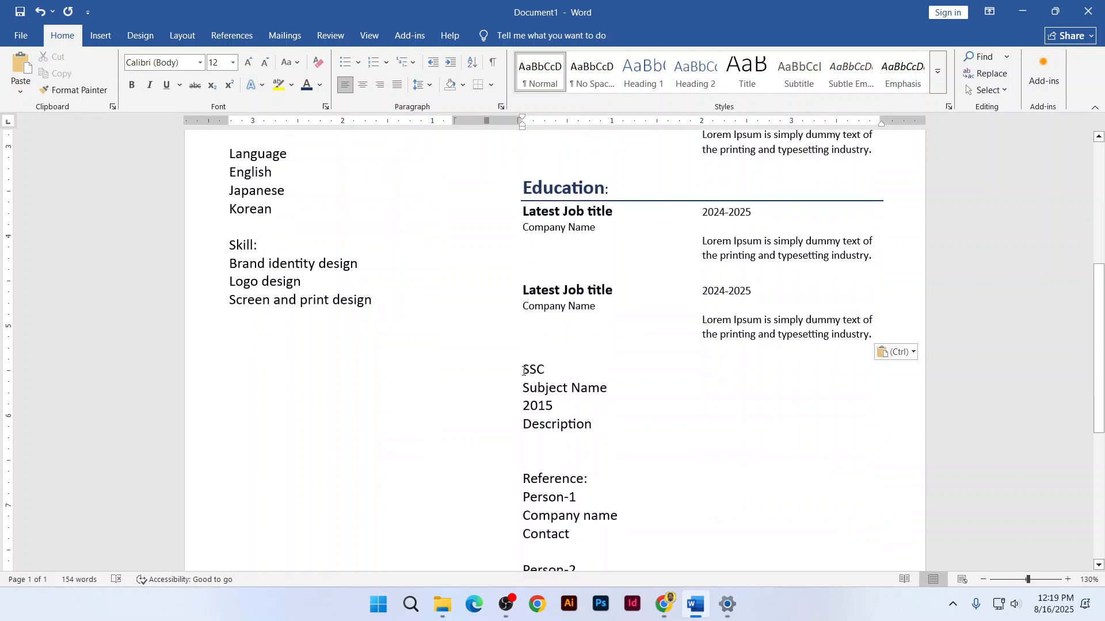
left_click_drag(523, 368, 599, 428)
type("Latest Job title\t2024-2025 Company Name Lorem Ipsum is simply dummy text of the printing and typesetting industry.")
scroll(578, 349, "up", 2)
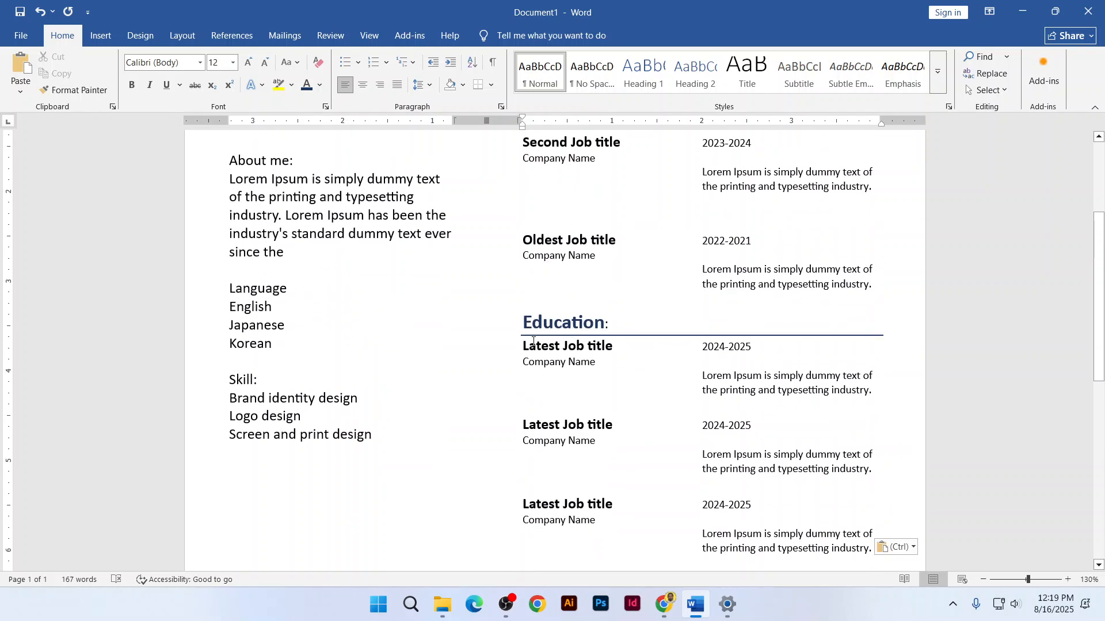
Retitle the first Education entry Honours and Tab its date into line
left_click(521, 346)
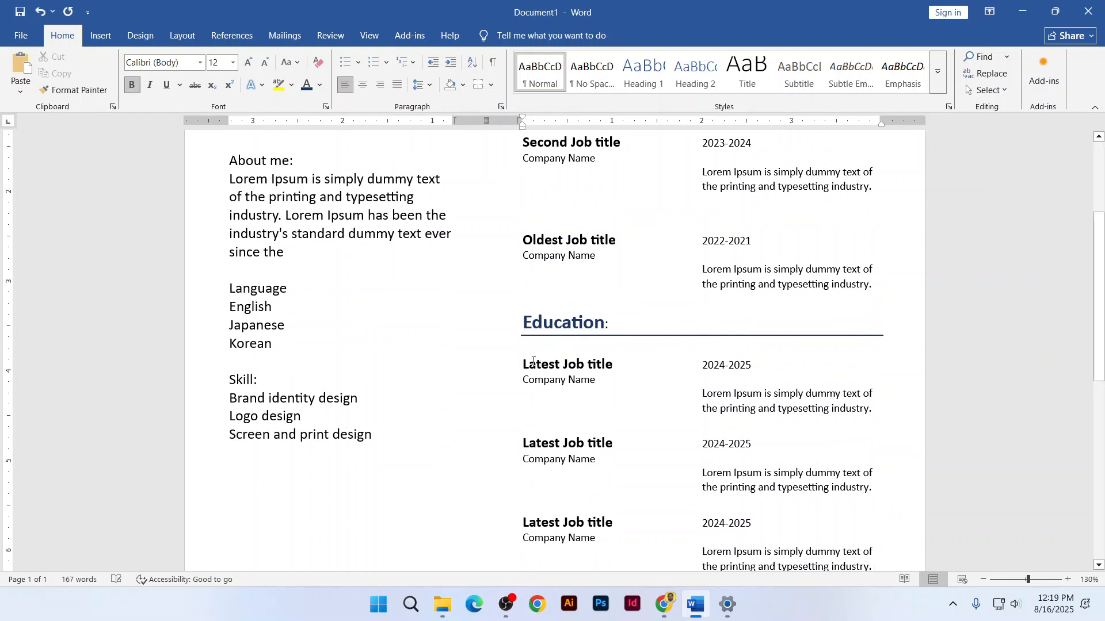
left_click_drag(522, 364, 598, 363)
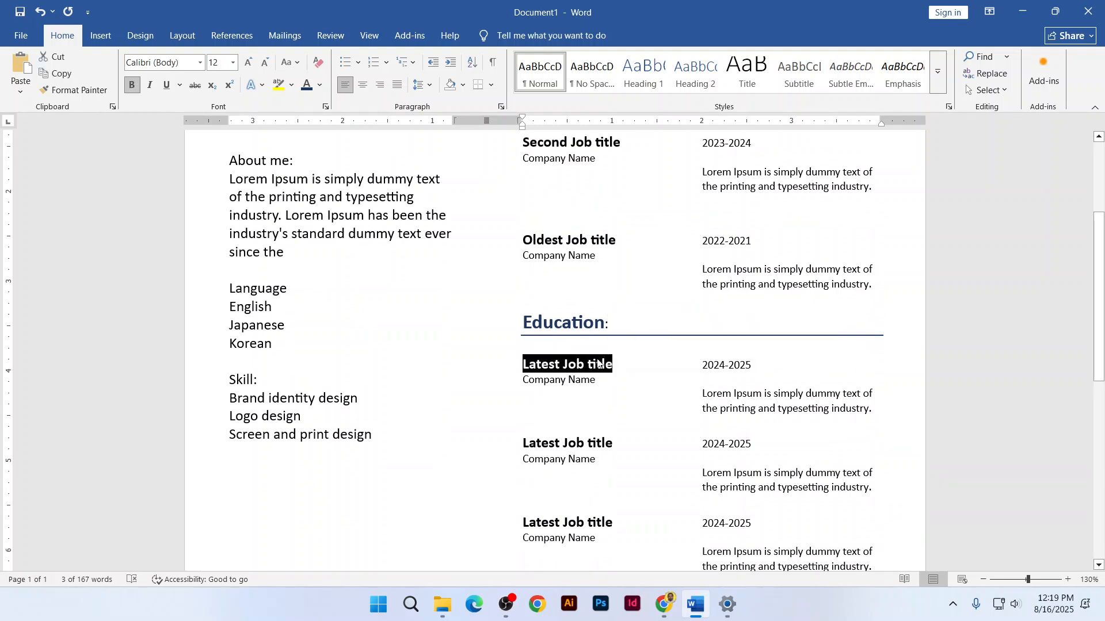
type("Honour")
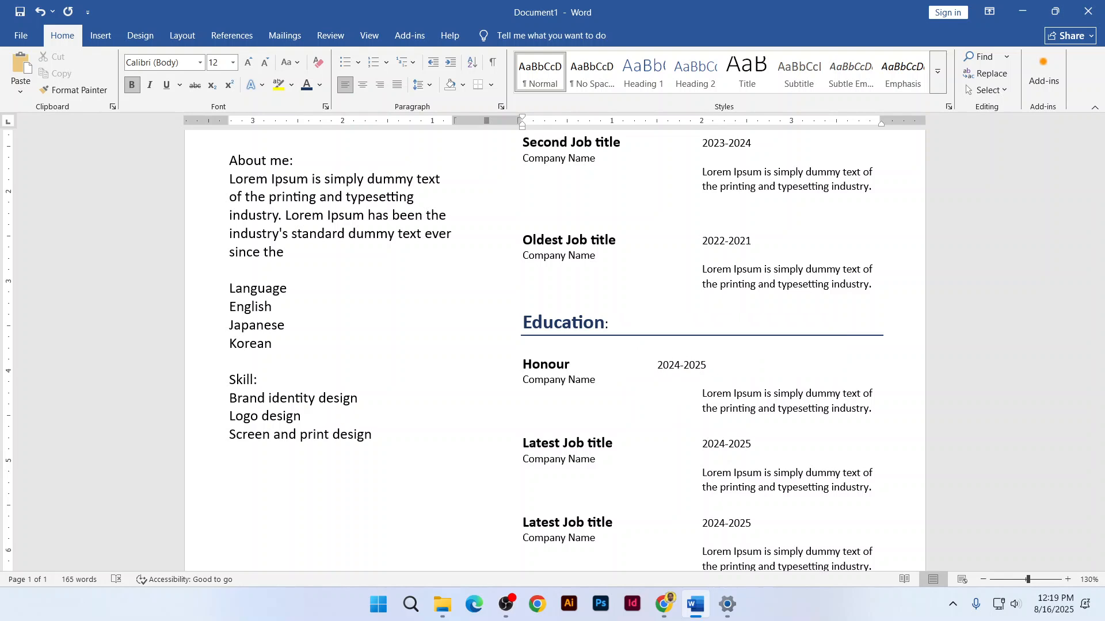
left_click(657, 365)
key("Tab")
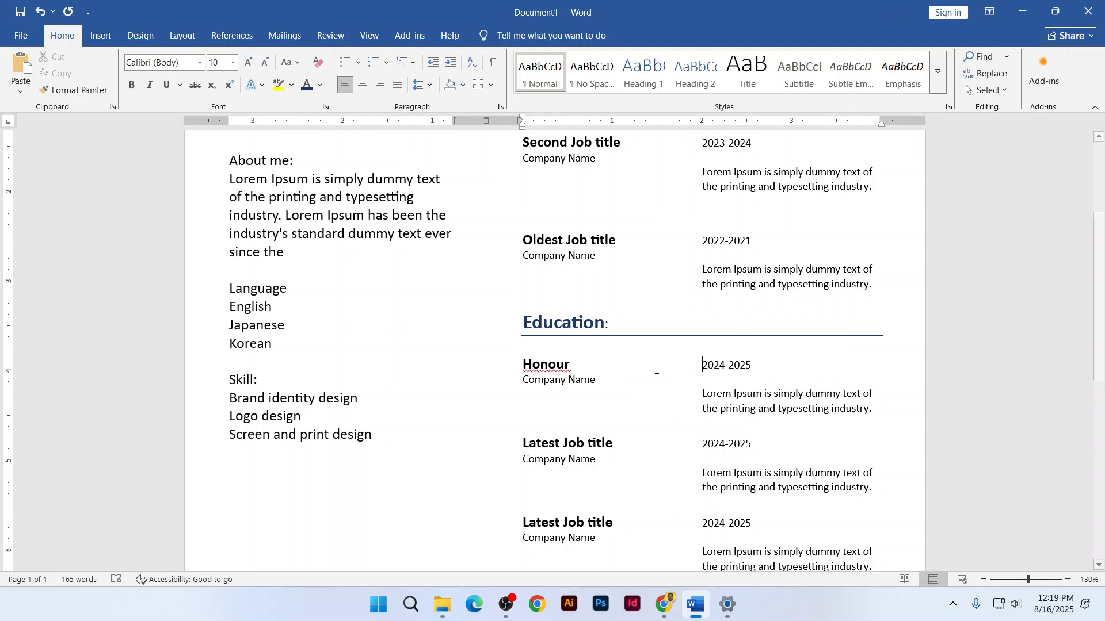
left_click_drag(613, 443, 522, 443)
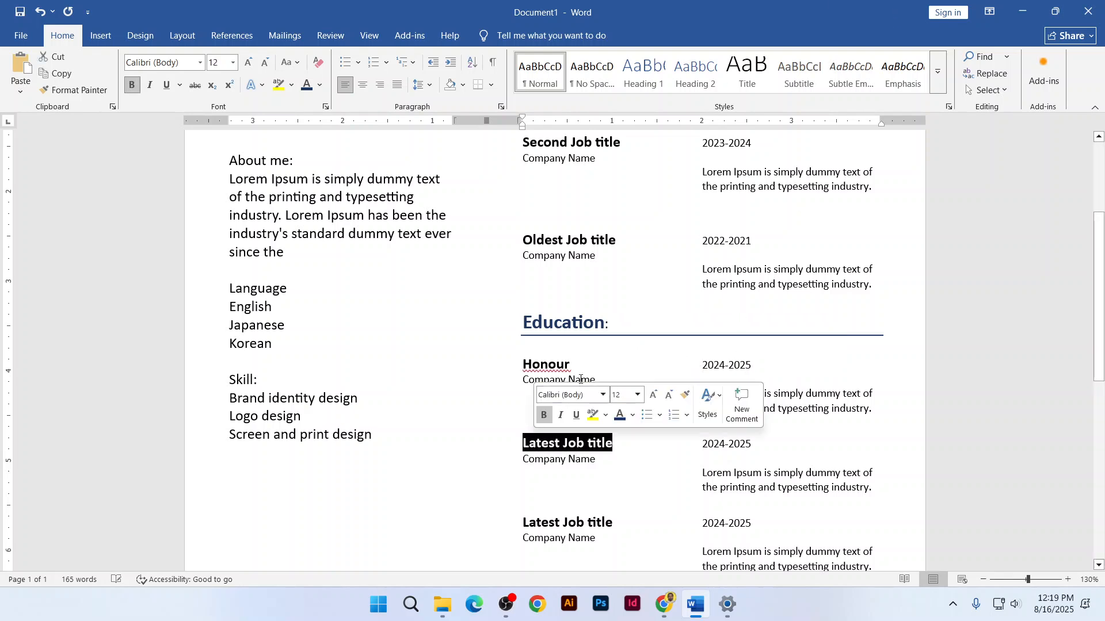
left_click(582, 369)
type("s")
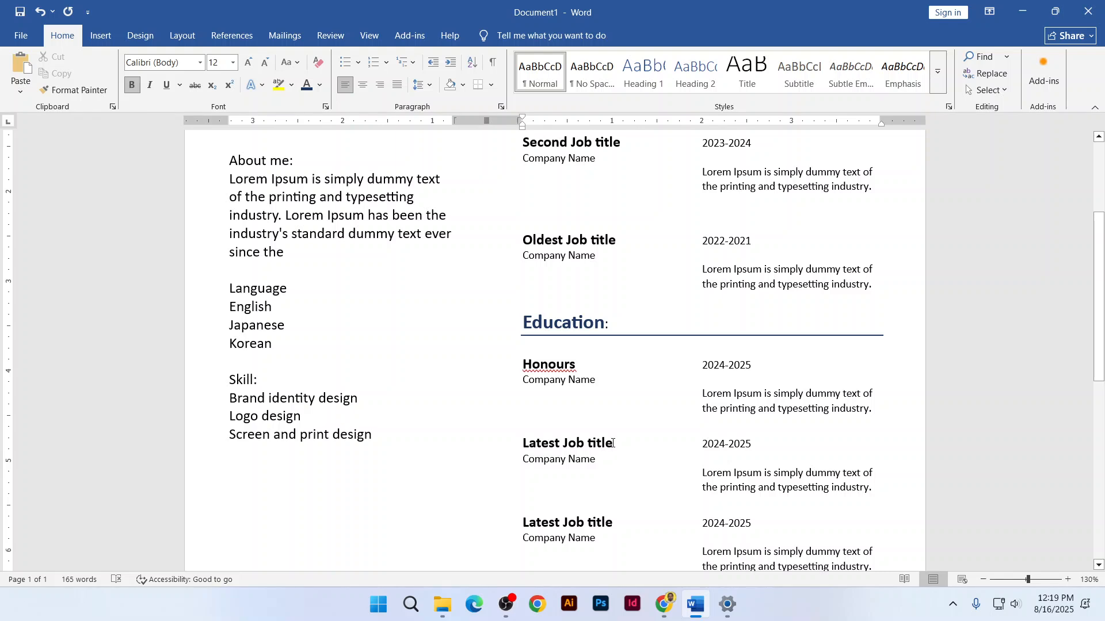
Retitle the other two entries HSC and SSC and Tab their dates into alignment
left_click_drag(613, 443, 521, 444)
type("HS")
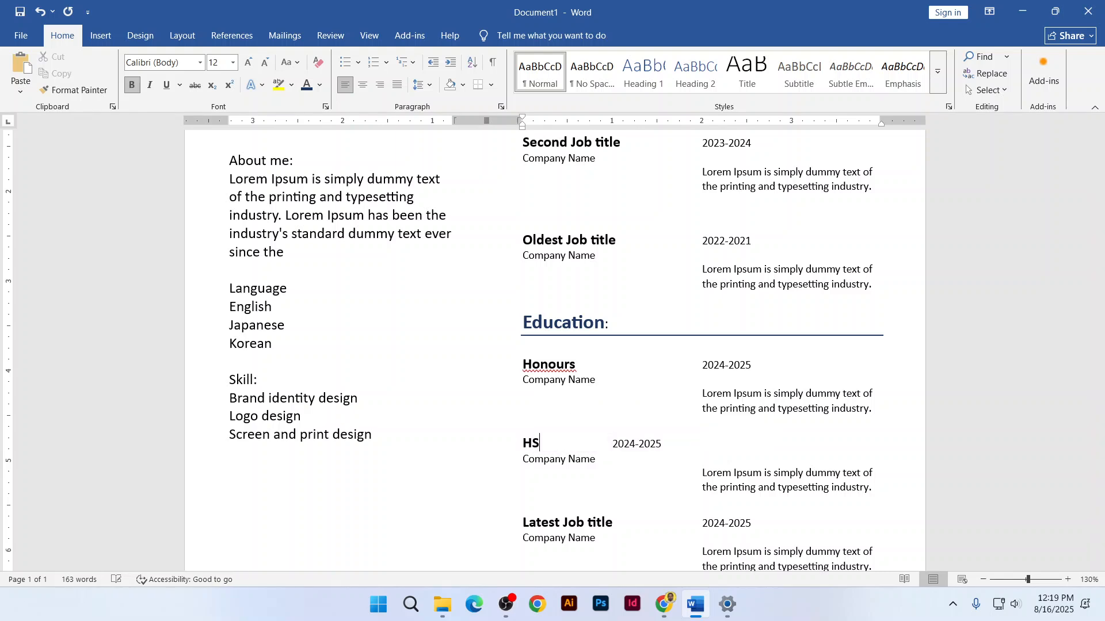
type("C")
left_click(611, 444)
key("Tab")
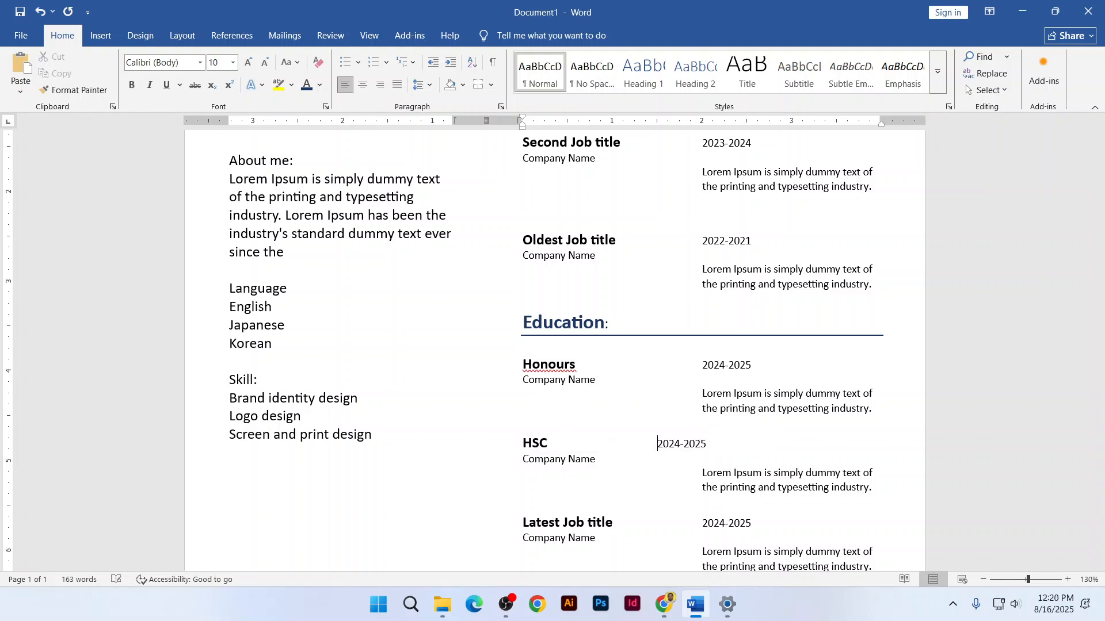
key("Tab")
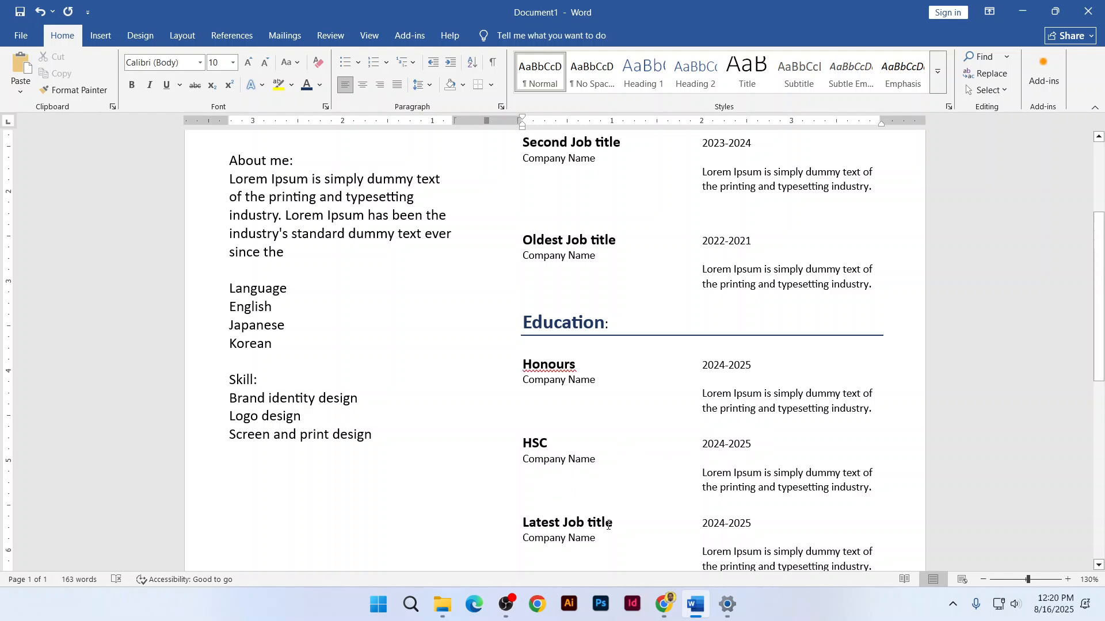
left_click_drag(611, 524, 522, 524)
type("SSC")
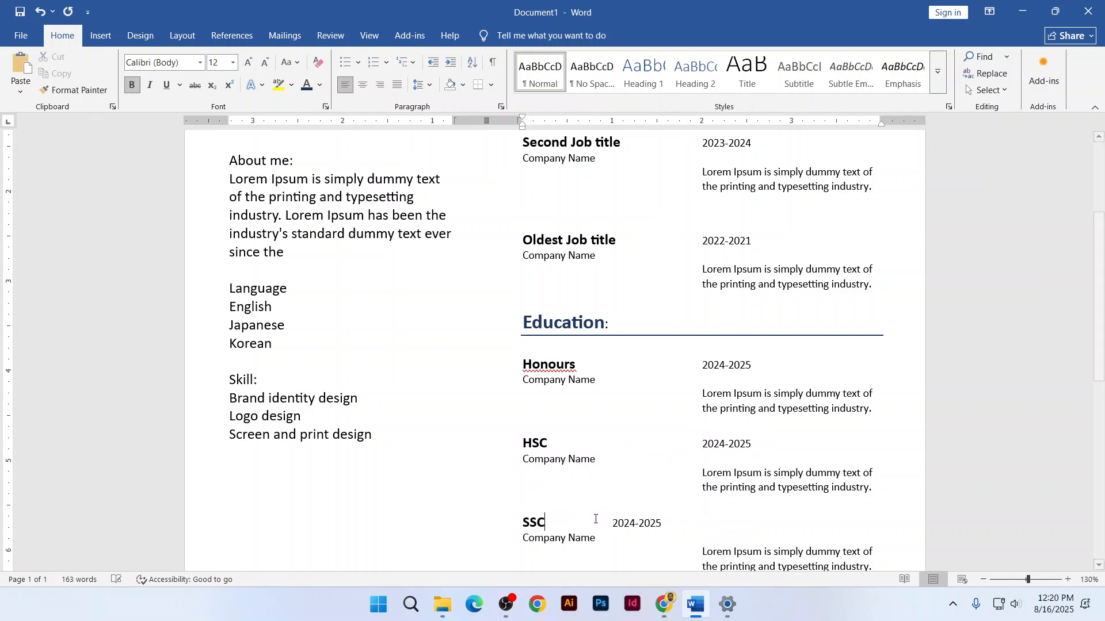
left_click(611, 523)
key("Tab")
key("Tab")
scroll(652, 490, "down", 1)
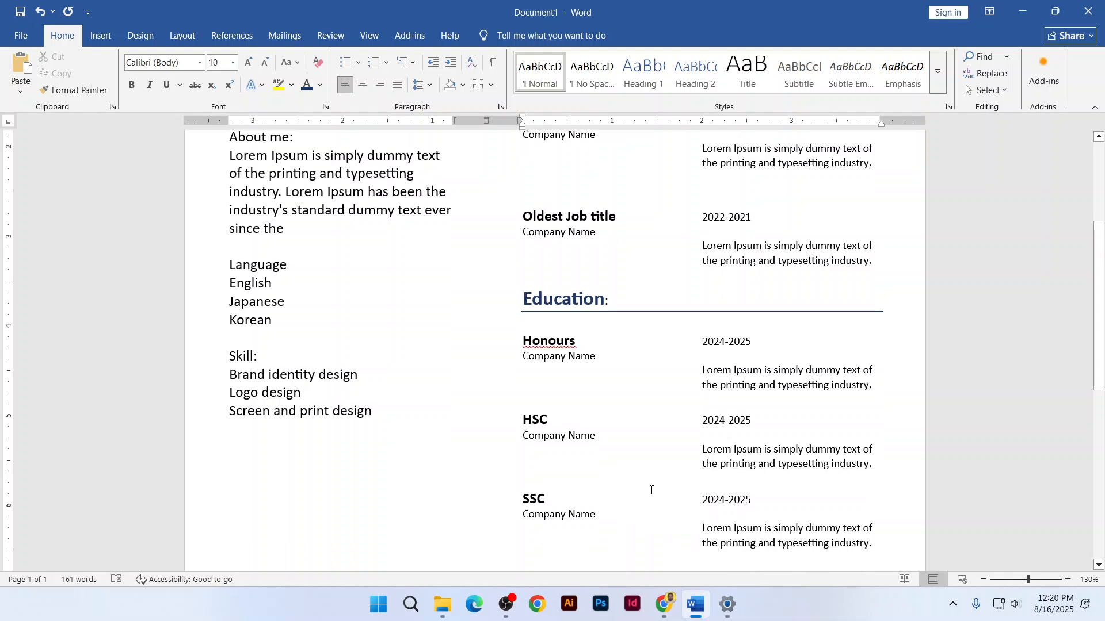
scroll(651, 491, "down", 3)
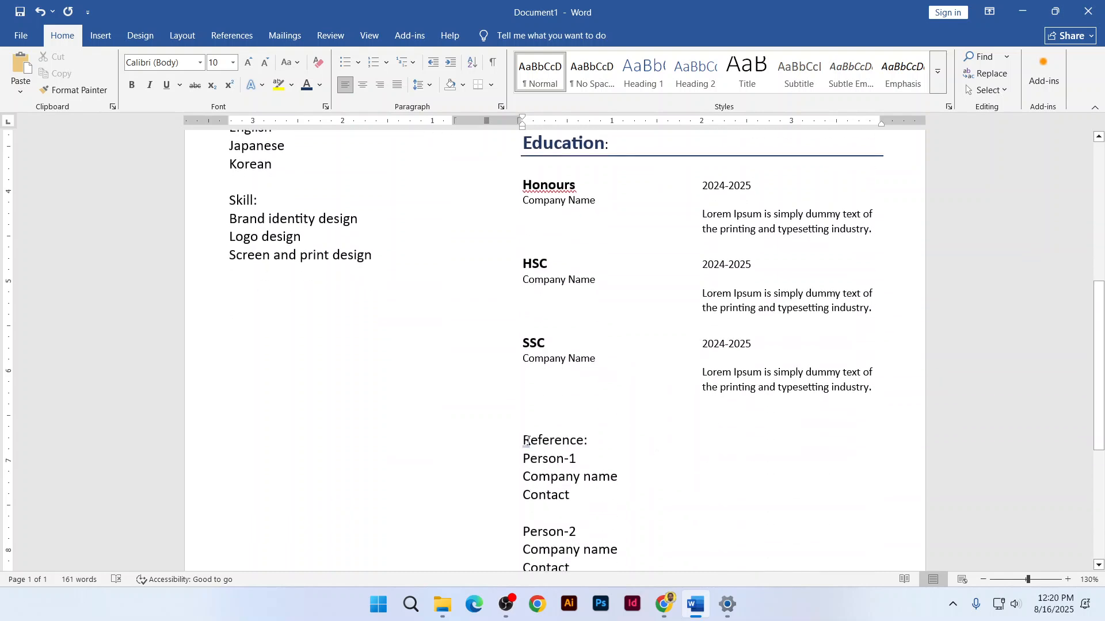
left_click_drag(527, 442, 606, 445)
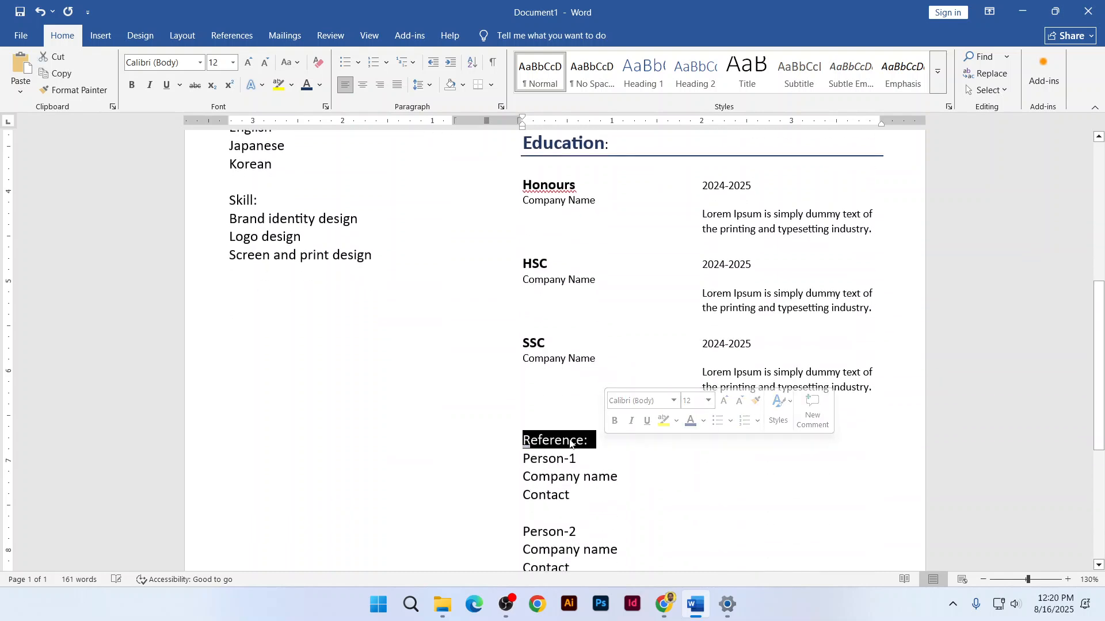
left_click(570, 441)
scroll(569, 447, "up", 1)
scroll(558, 345, "up", 1)
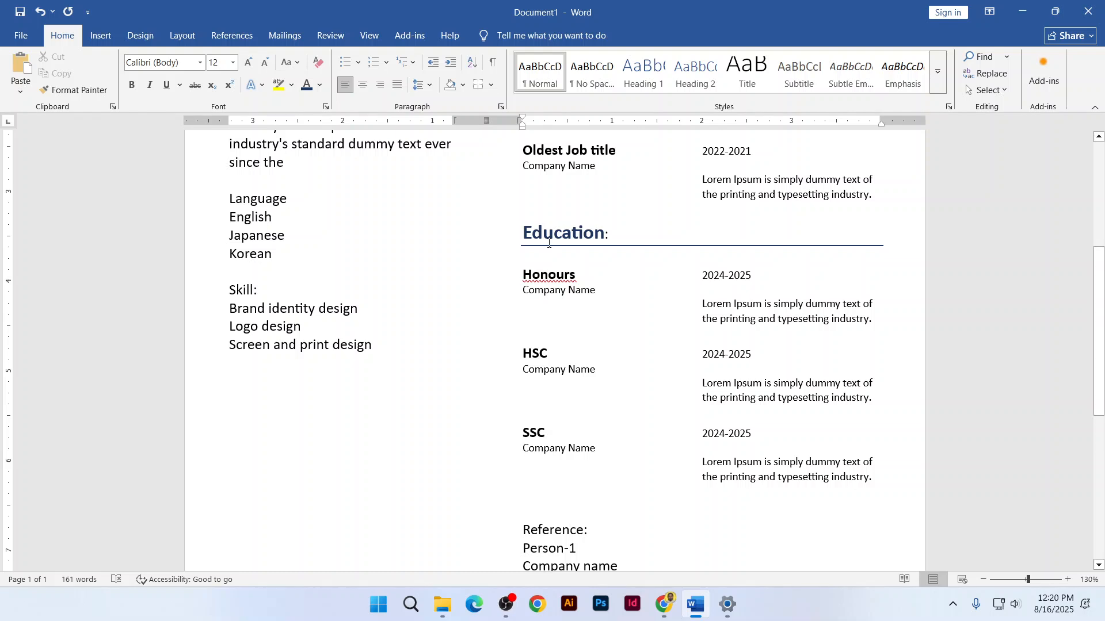
left_click(549, 243)
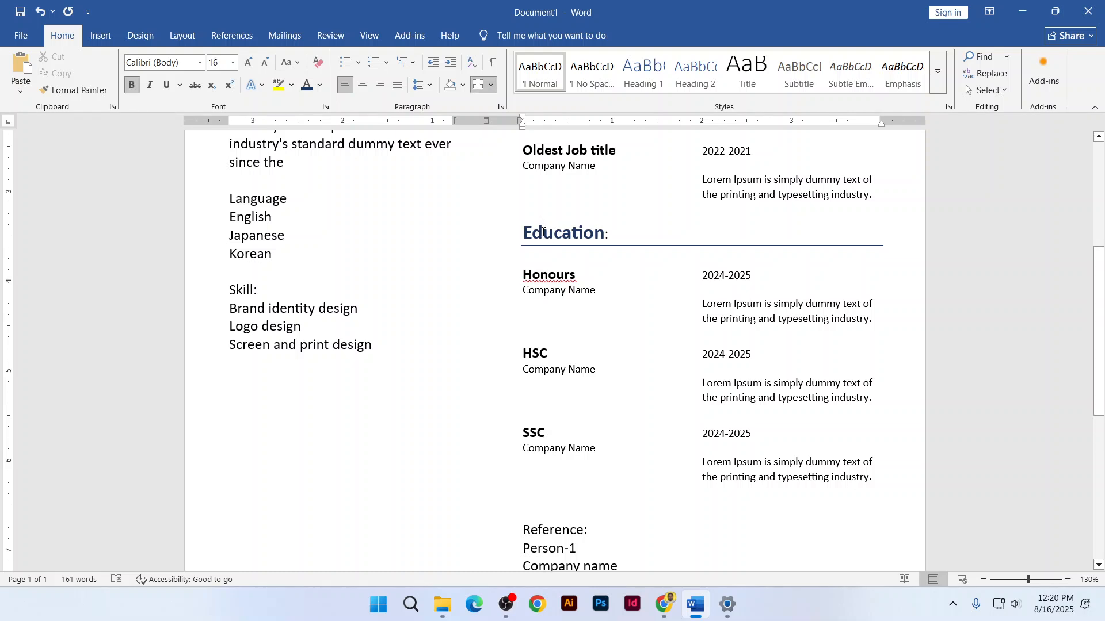
left_click(75, 90)
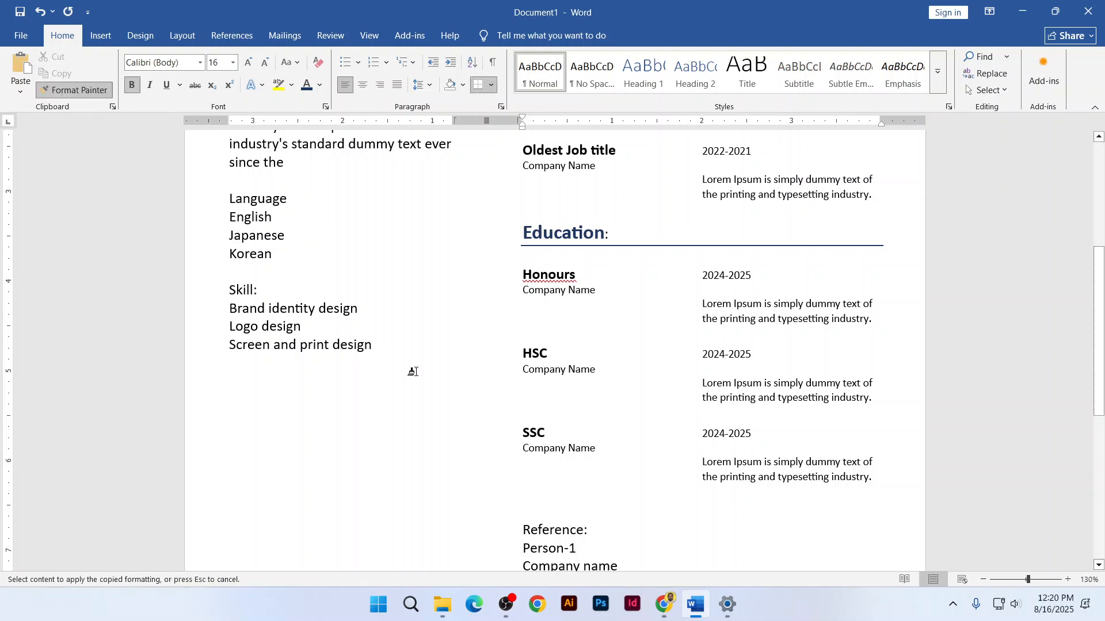
left_click(539, 530)
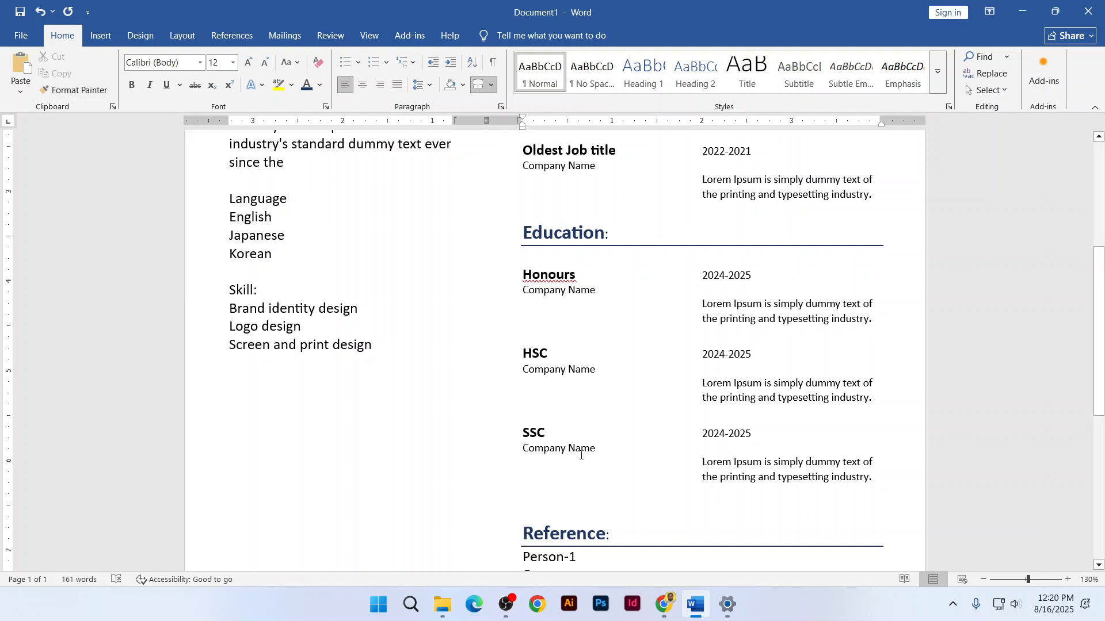
scroll(584, 456, "down", 2)
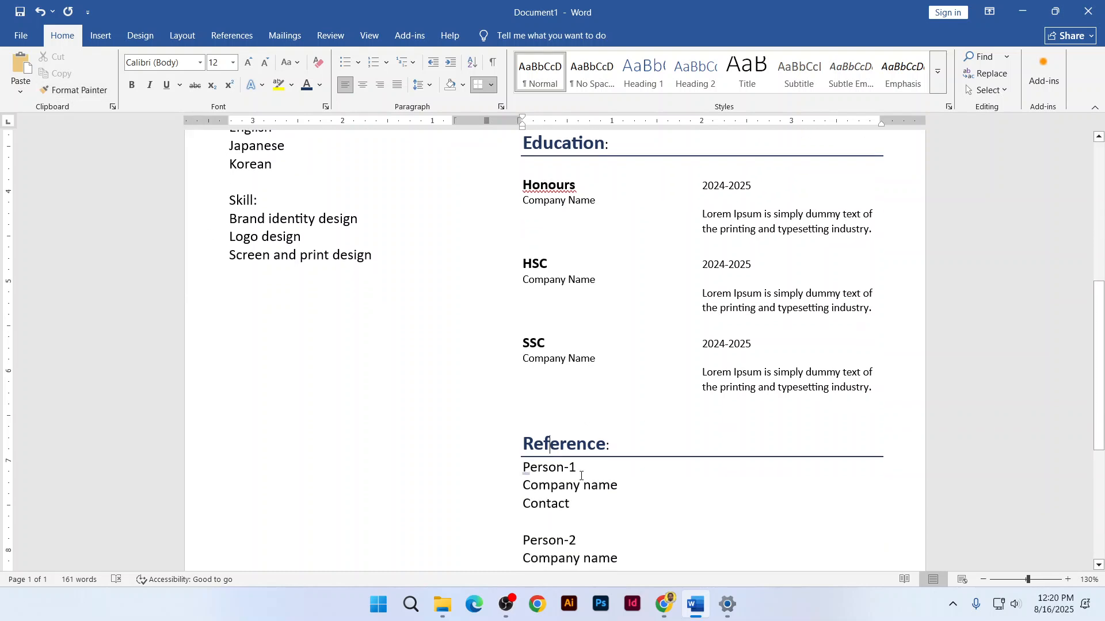
scroll(583, 490, "down", 2)
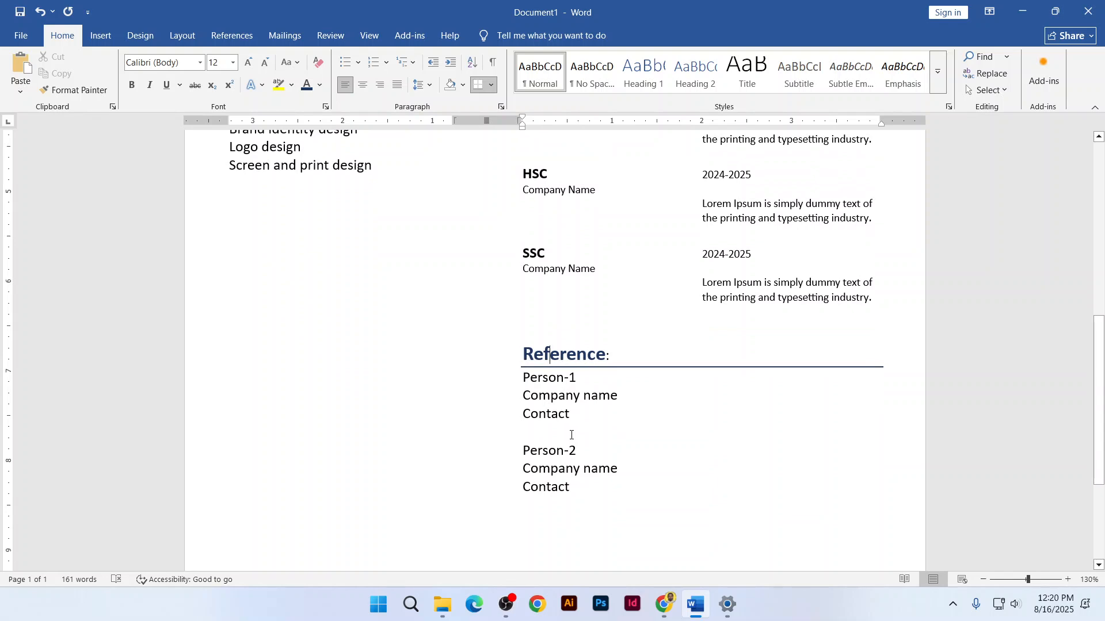
scroll(612, 309, "up", 3)
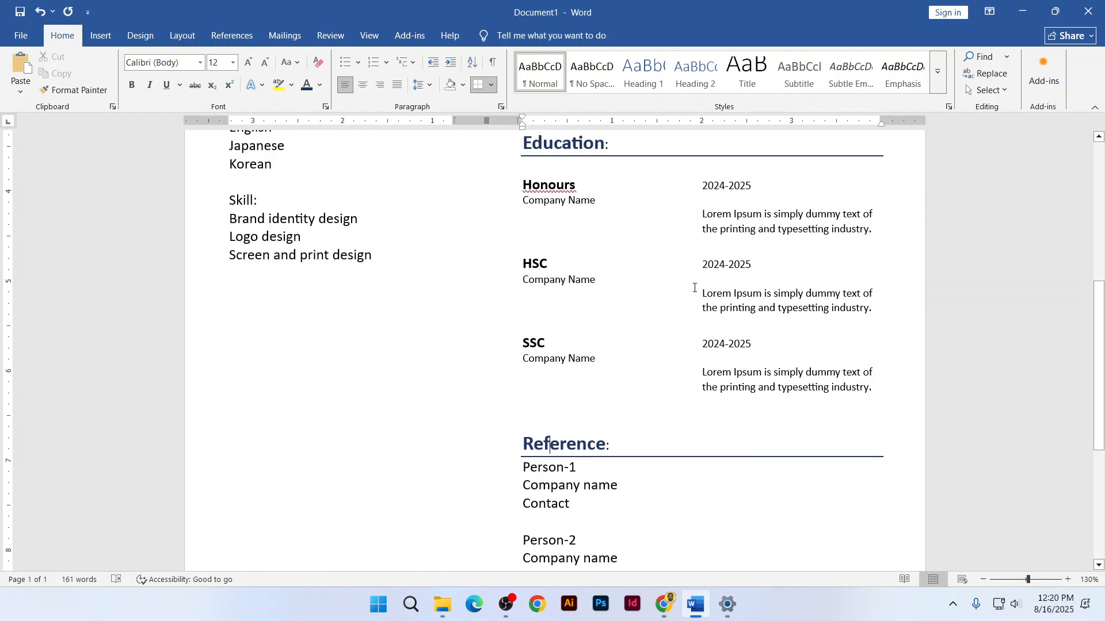
scroll(694, 299, "down", 3)
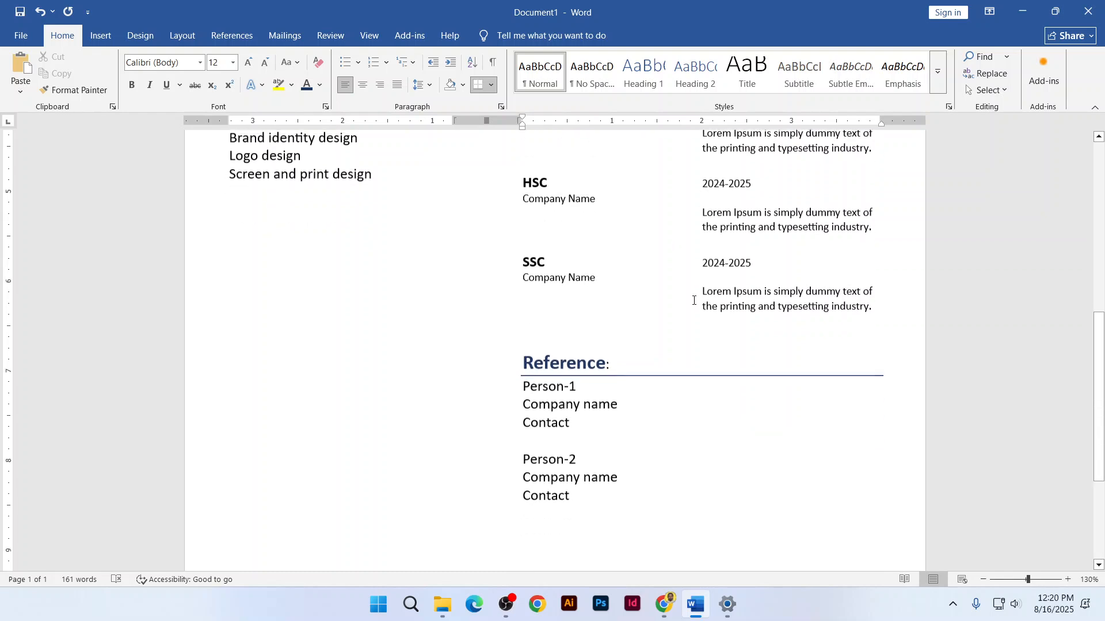
Add blank lines above Person-1 under the Reference heading
left_click(519, 395)
key("Return")
key("Return")
key("Return")
key("Return")
key("Return")
key("Return")
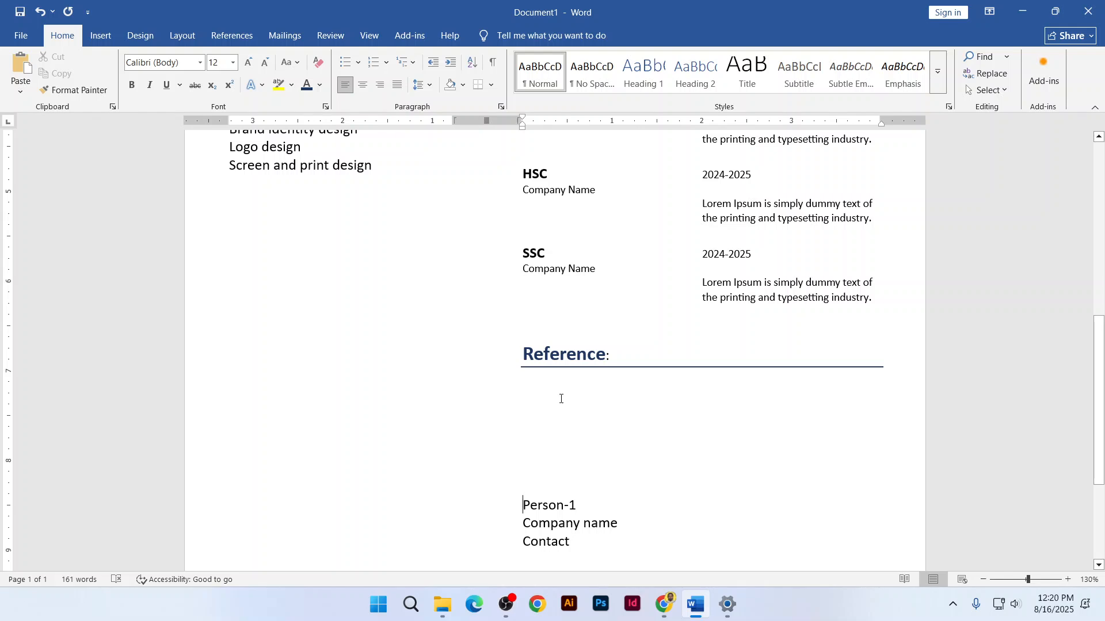
left_click(548, 387)
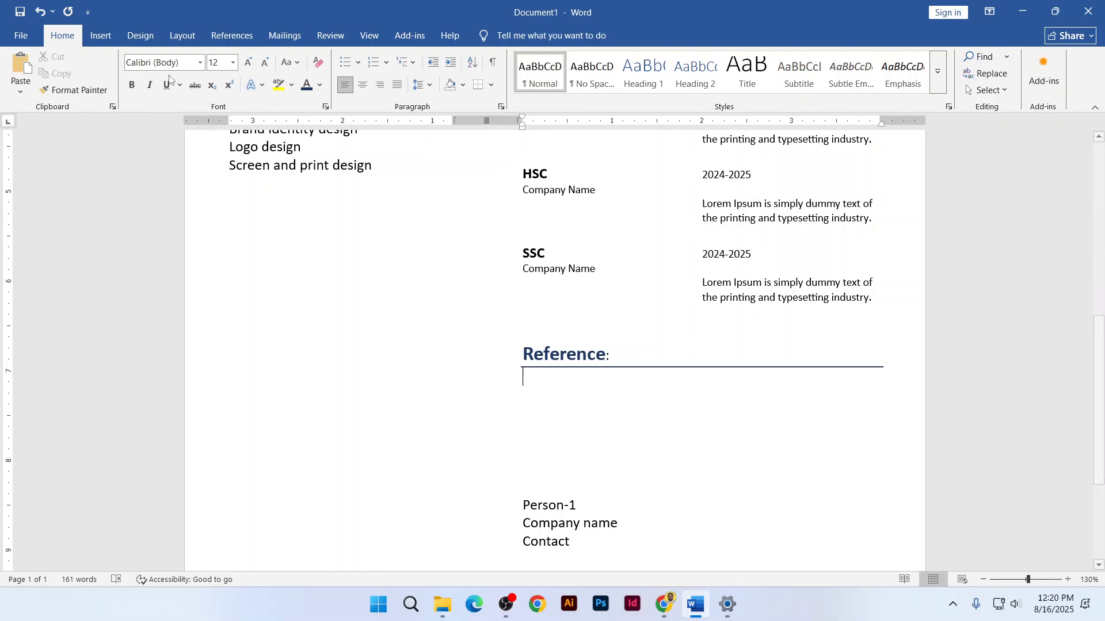
left_click(101, 35)
left_click(122, 91)
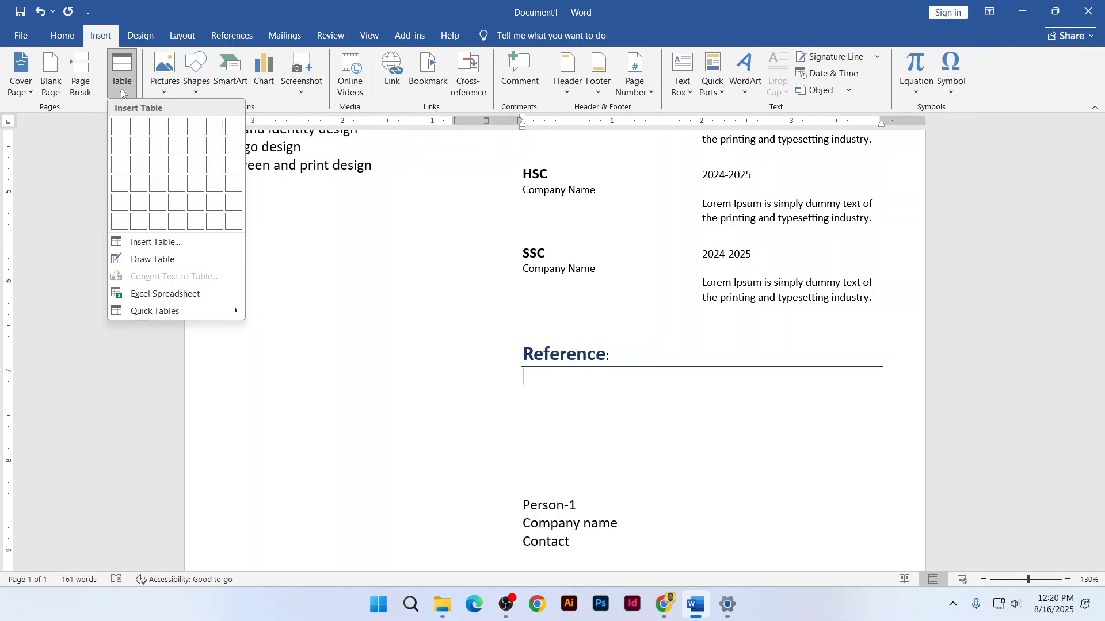
left_click(629, 486)
Check the Person-1 and Company name lines, then bring up the table grid on the empty line under Reference
scroll(557, 369, "down", 3)
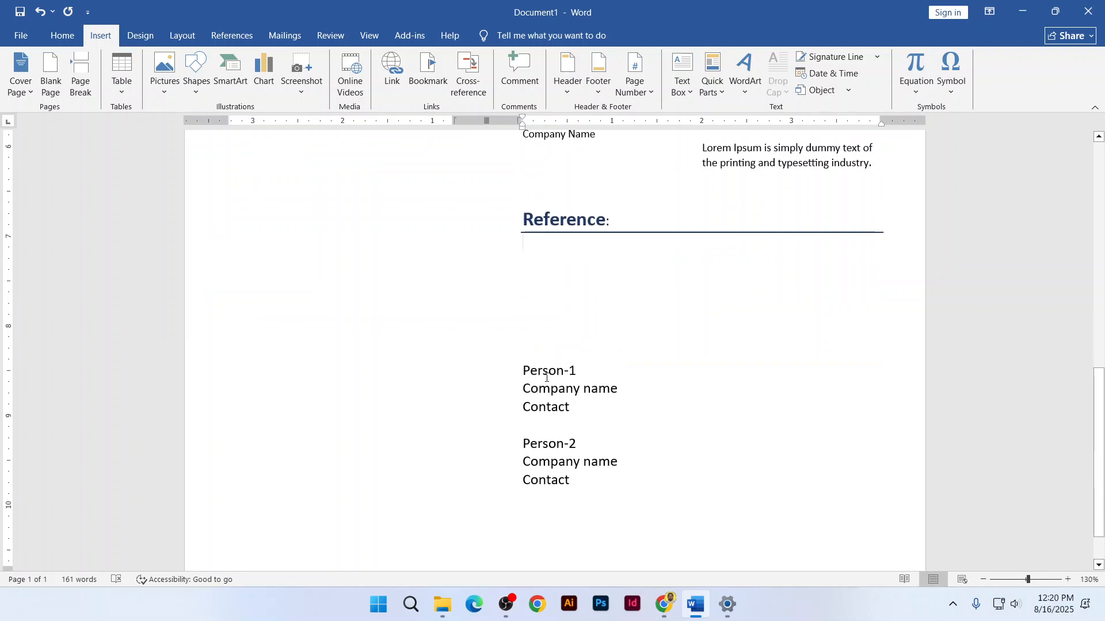
left_click_drag(522, 371, 546, 411)
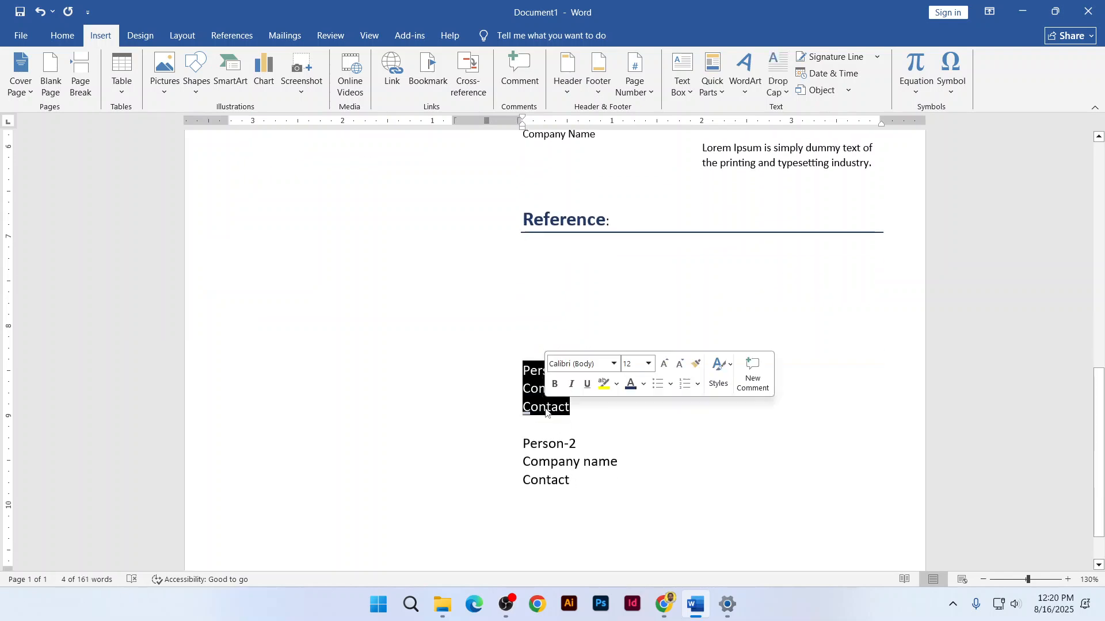
left_click(523, 389)
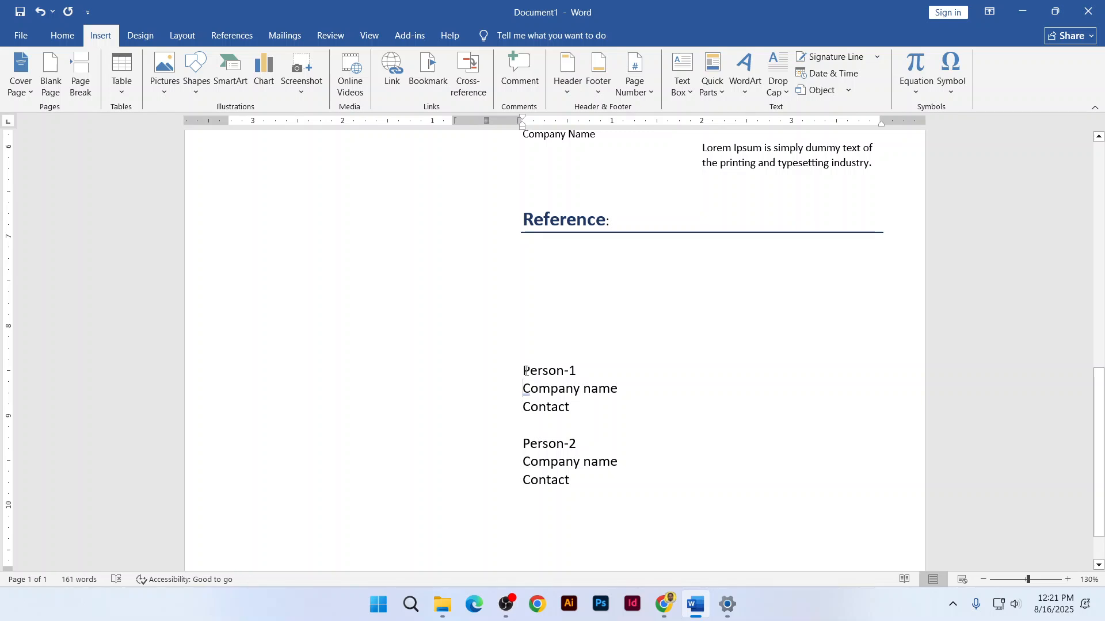
left_click_drag(523, 371, 585, 371)
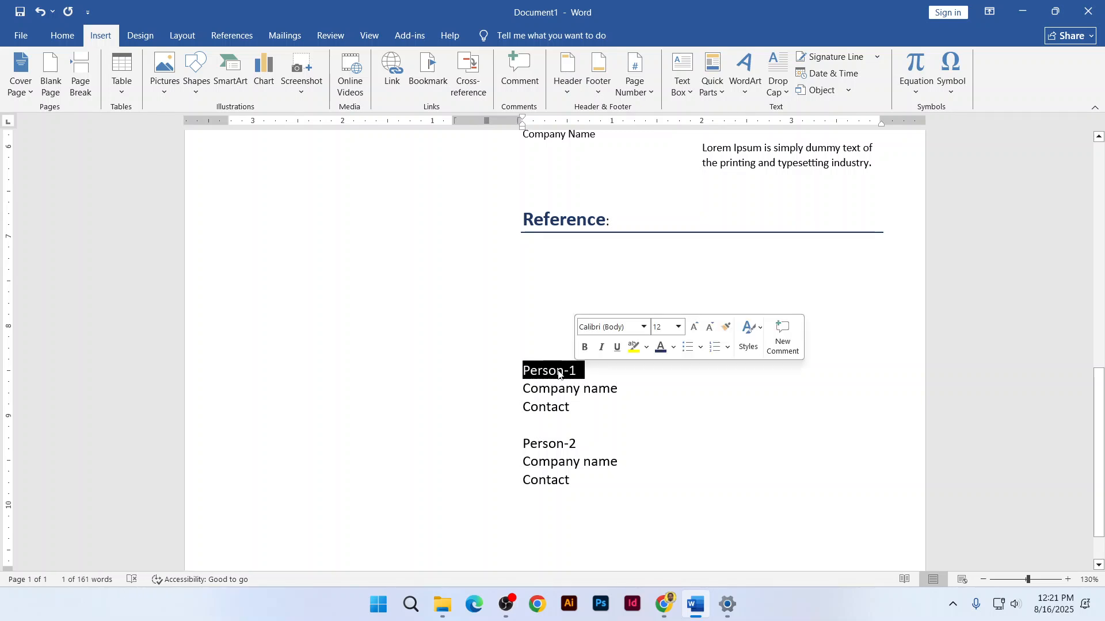
left_click_drag(523, 389, 616, 388)
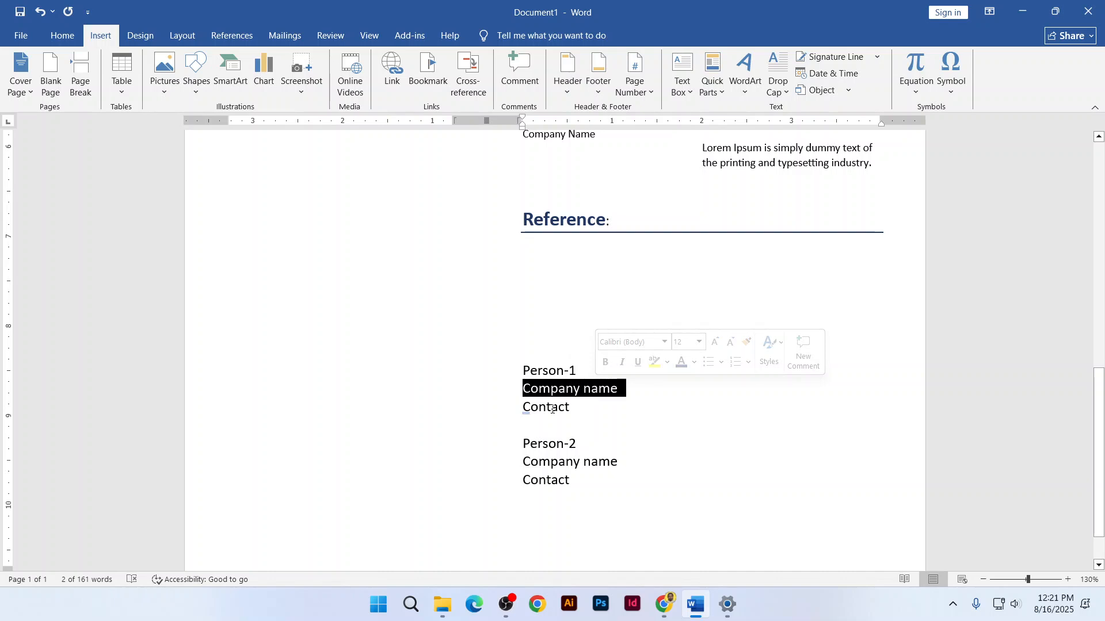
left_click(545, 257)
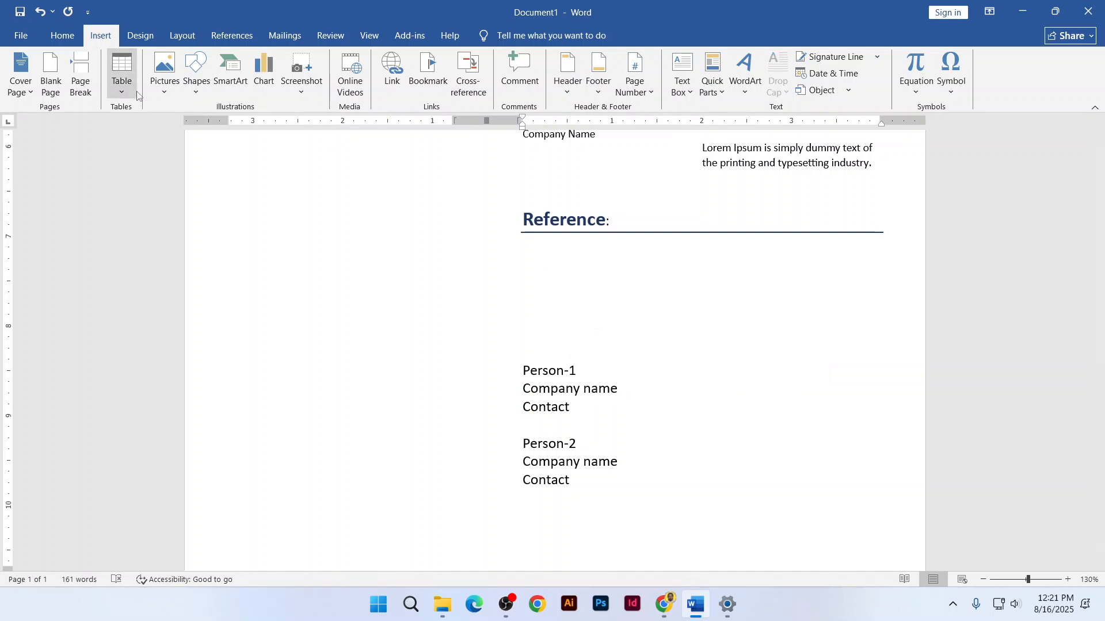
left_click(132, 94)
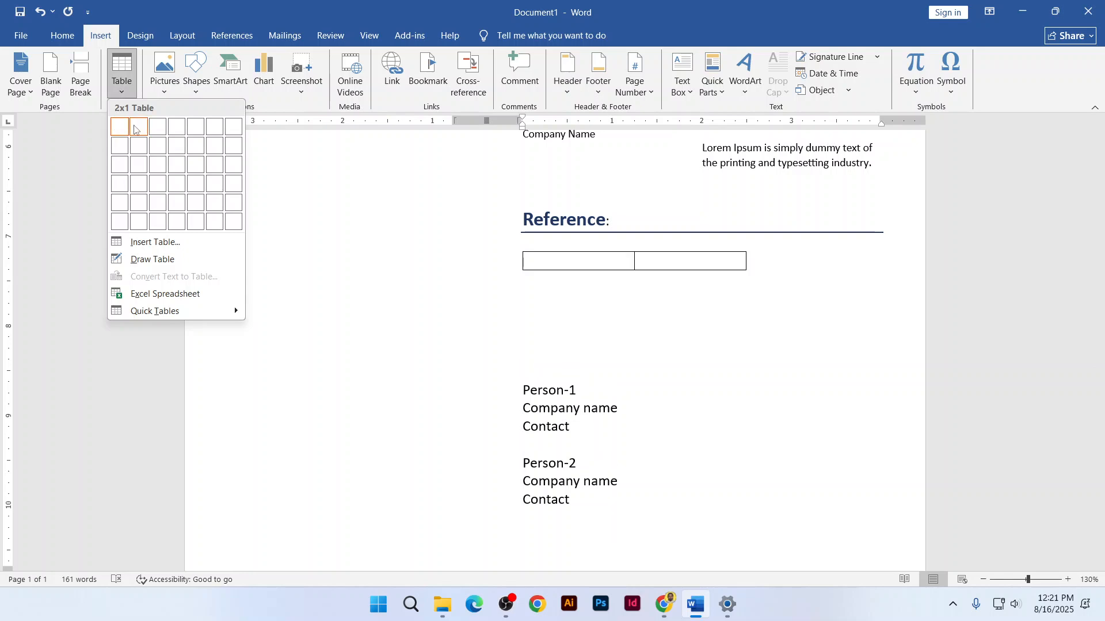
Insert a two-column, three-row table under the Reference heading
left_click(137, 167)
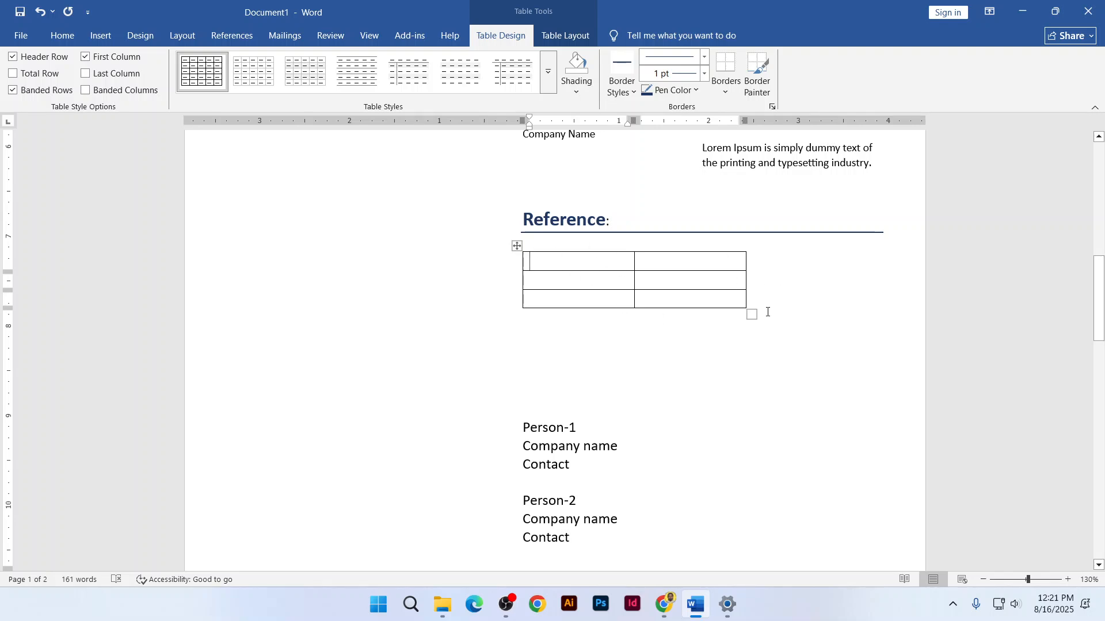
left_click_drag(751, 314, 826, 337)
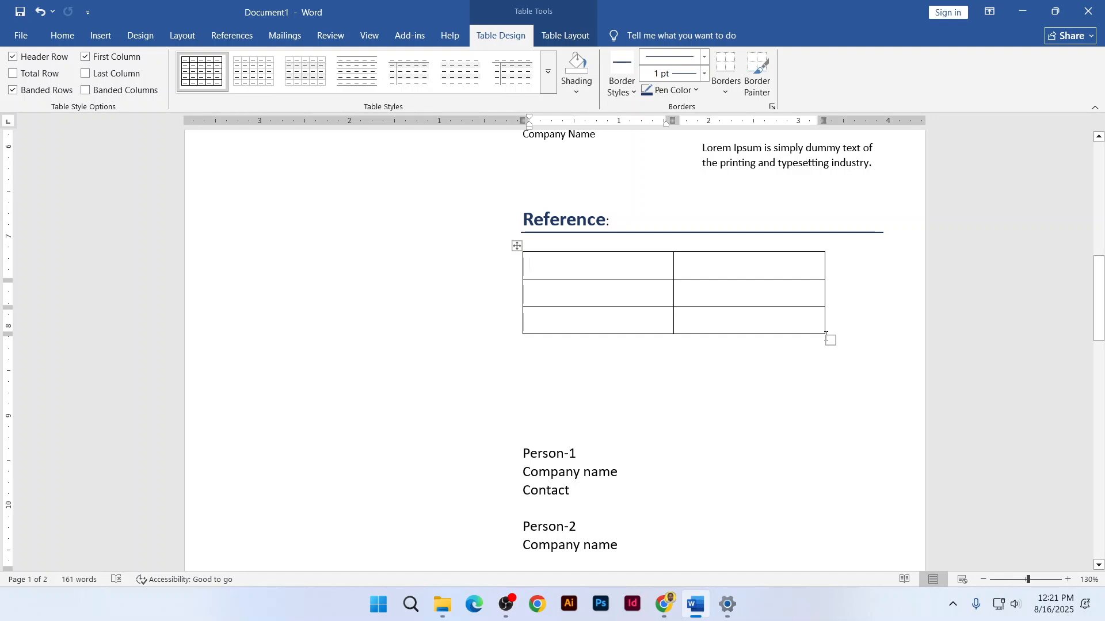
key("ctrl+z")
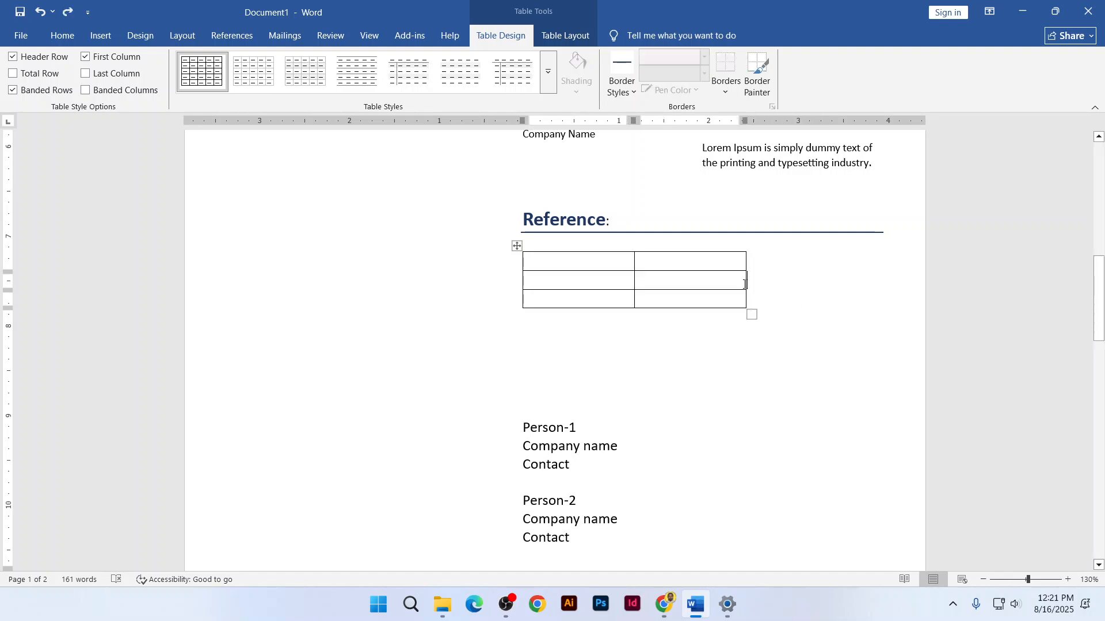
Widen the table to a moderate width beyond its default, then select the Person-1 reference lines
left_click_drag(746, 282, 882, 281)
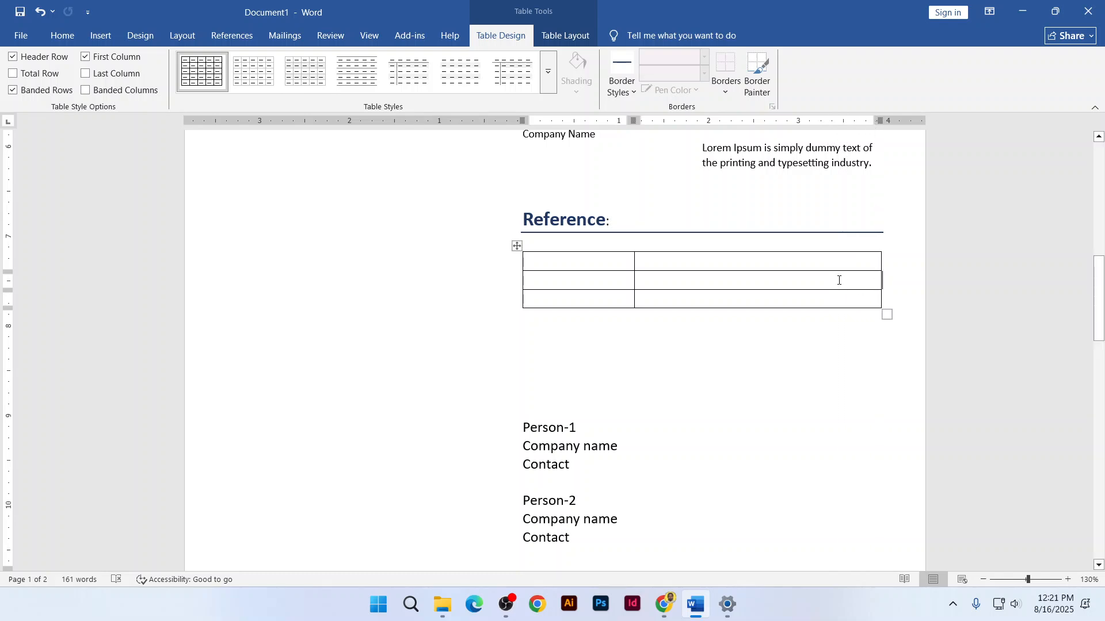
key("ctrl+z")
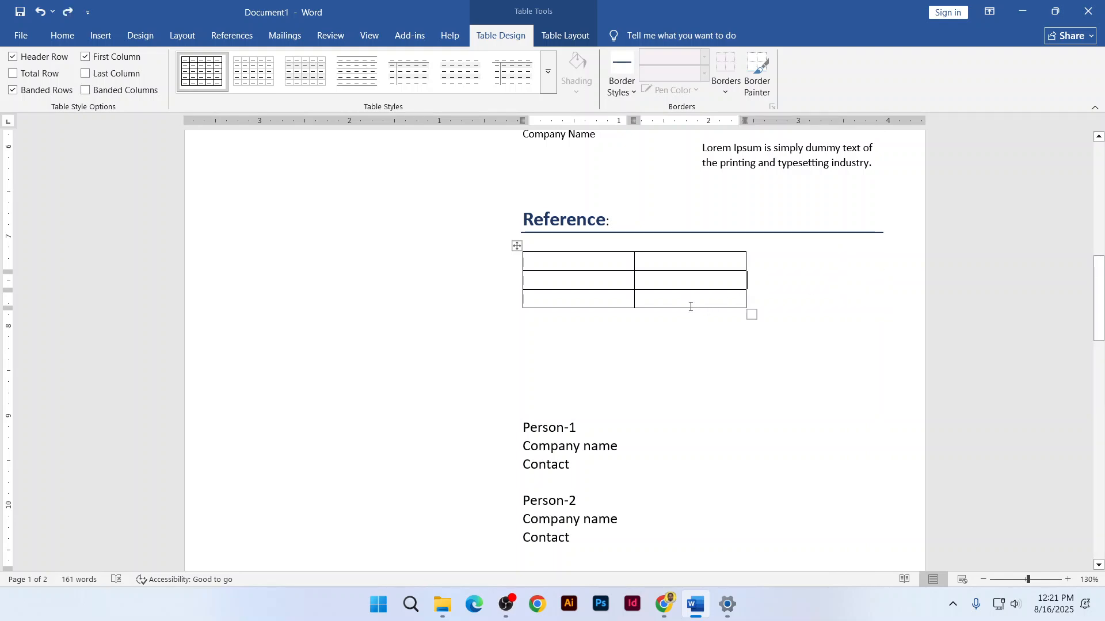
left_click_drag(689, 308, 711, 504)
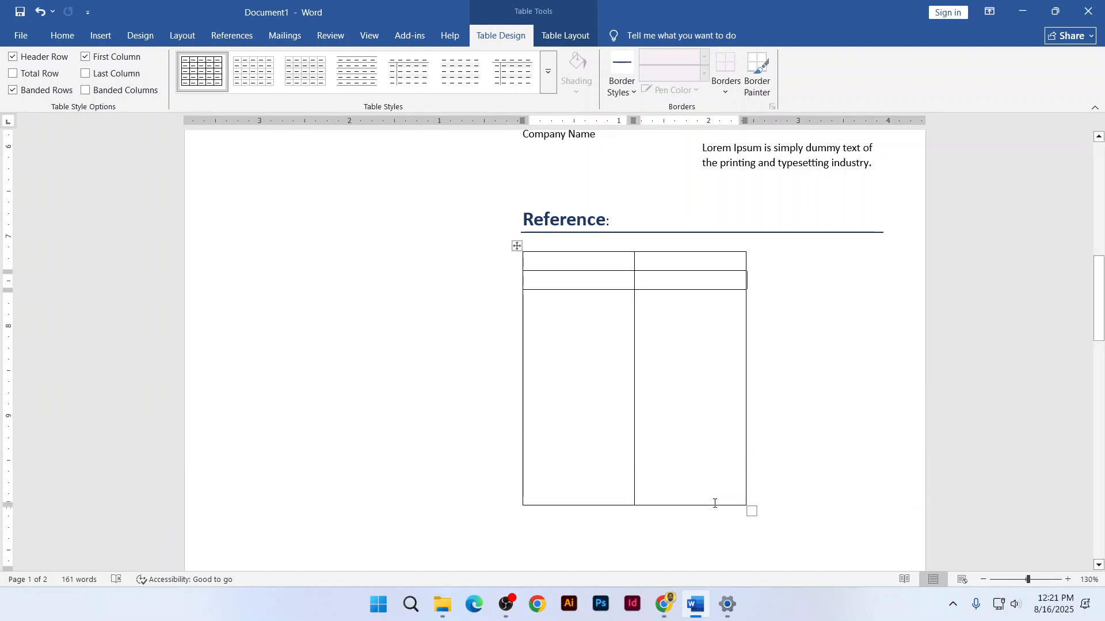
key("ctrl+z")
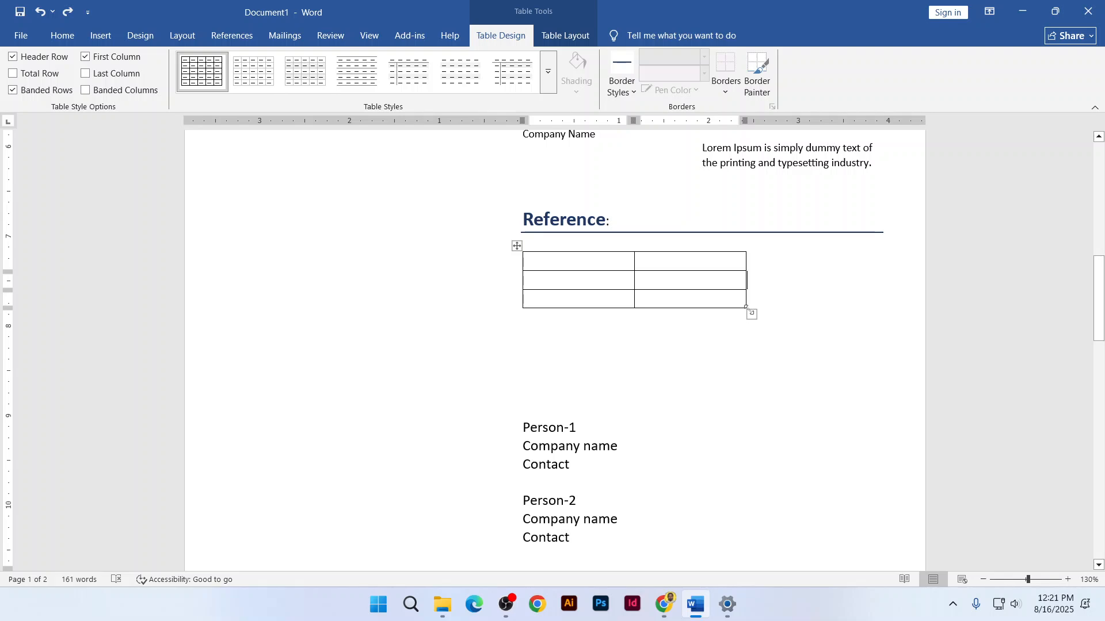
left_click_drag(751, 314, 860, 315)
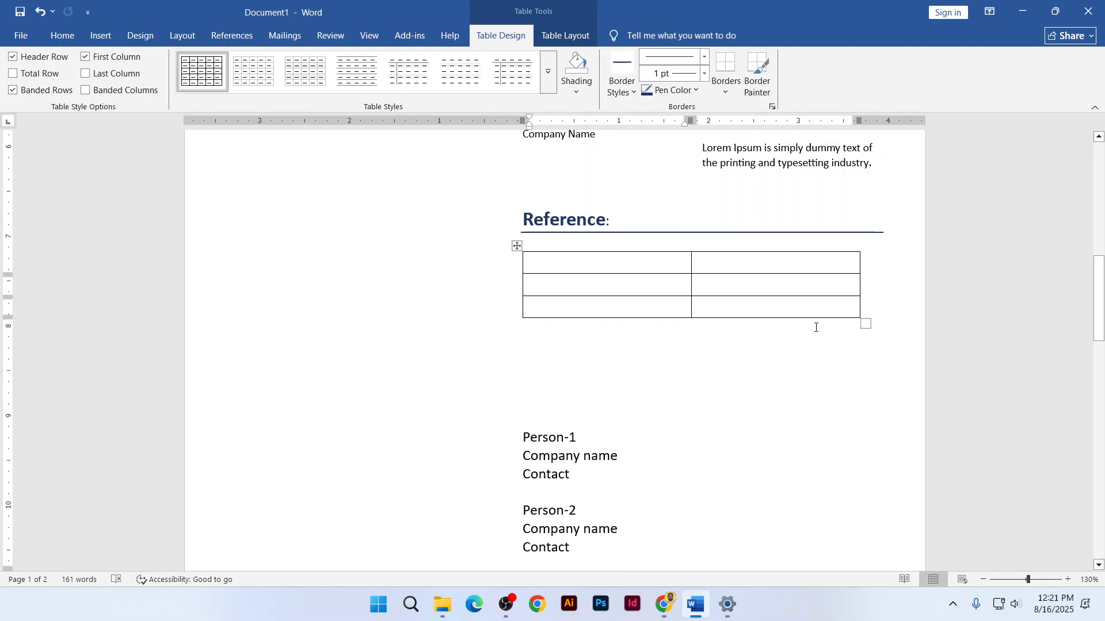
left_click_drag(866, 323, 801, 312)
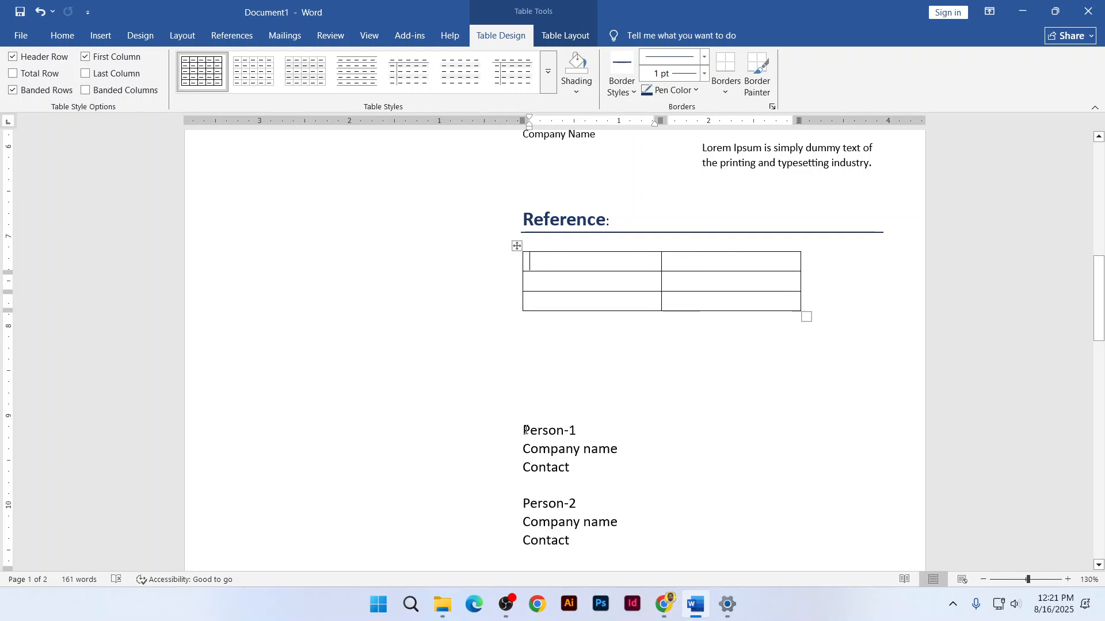
left_click_drag(530, 432, 569, 469)
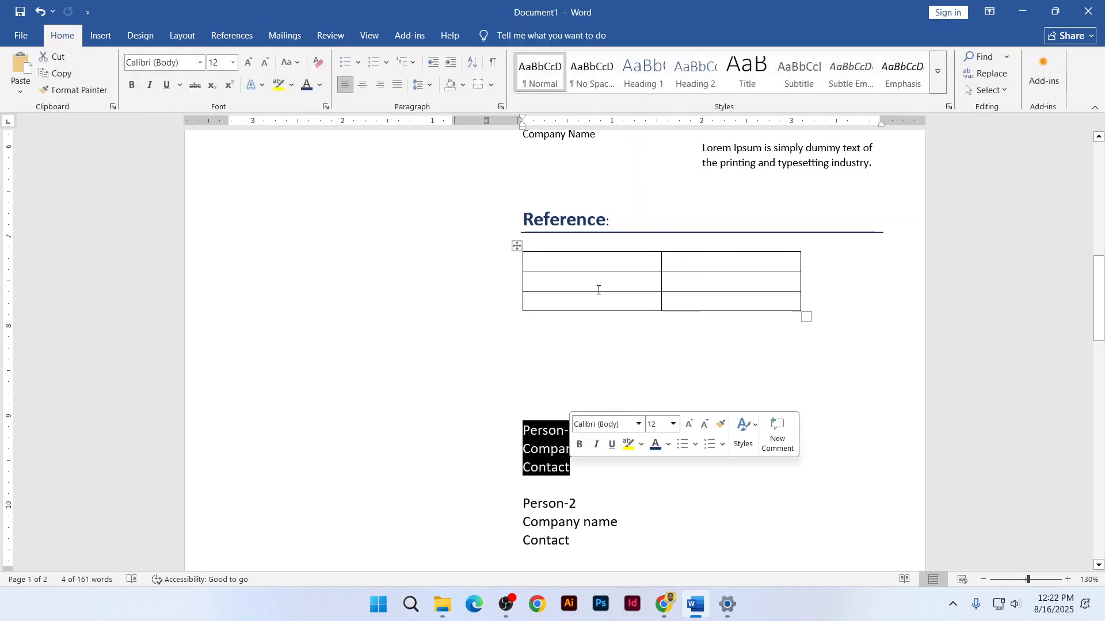
Move the Person-1 reference lines into the table's left column
key("ctrl+x")
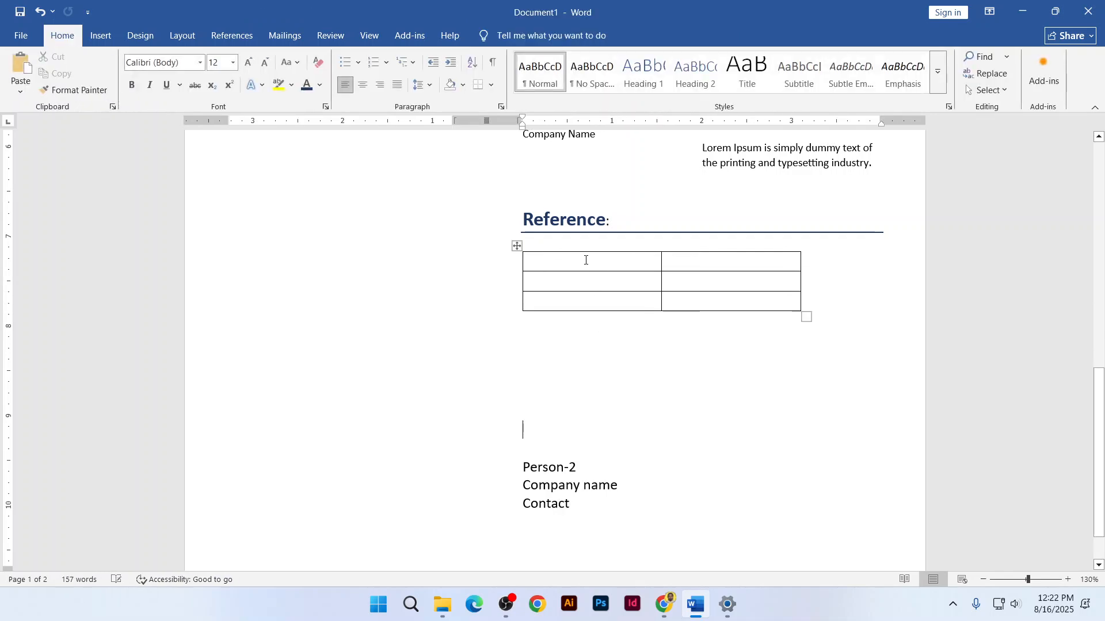
left_click_drag(585, 257, 594, 304)
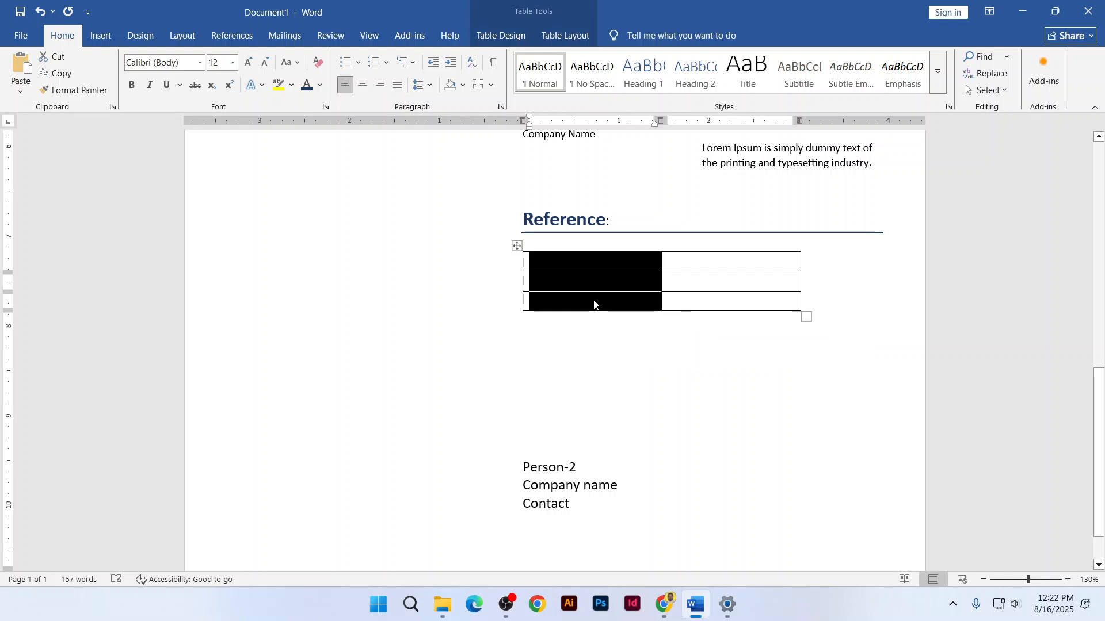
key("ctrl+v")
Move the Person-2 lines into the right column and delete the empty paragraph below the table
left_click_drag(520, 468, 571, 506)
key("ctrl+x")
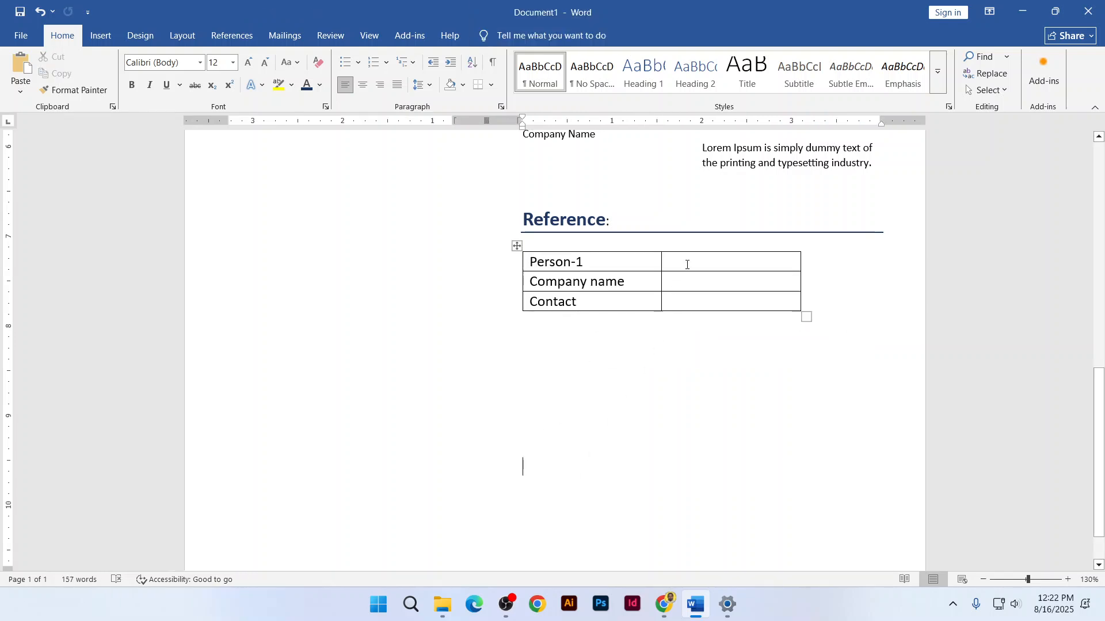
left_click_drag(685, 261, 693, 308)
key("ctrl+v")
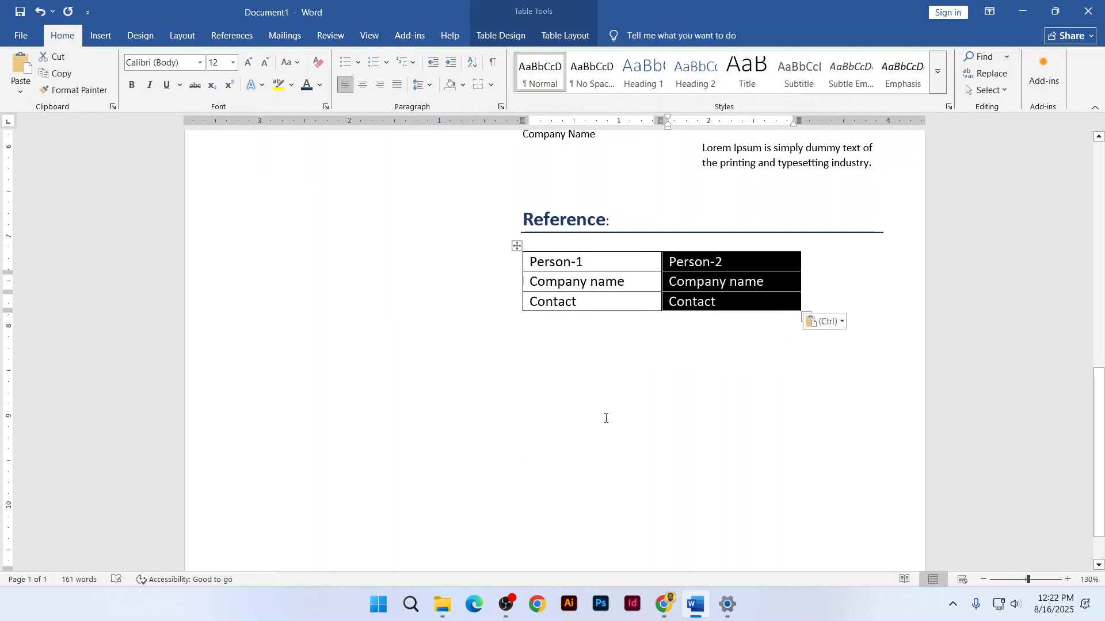
left_click(605, 418)
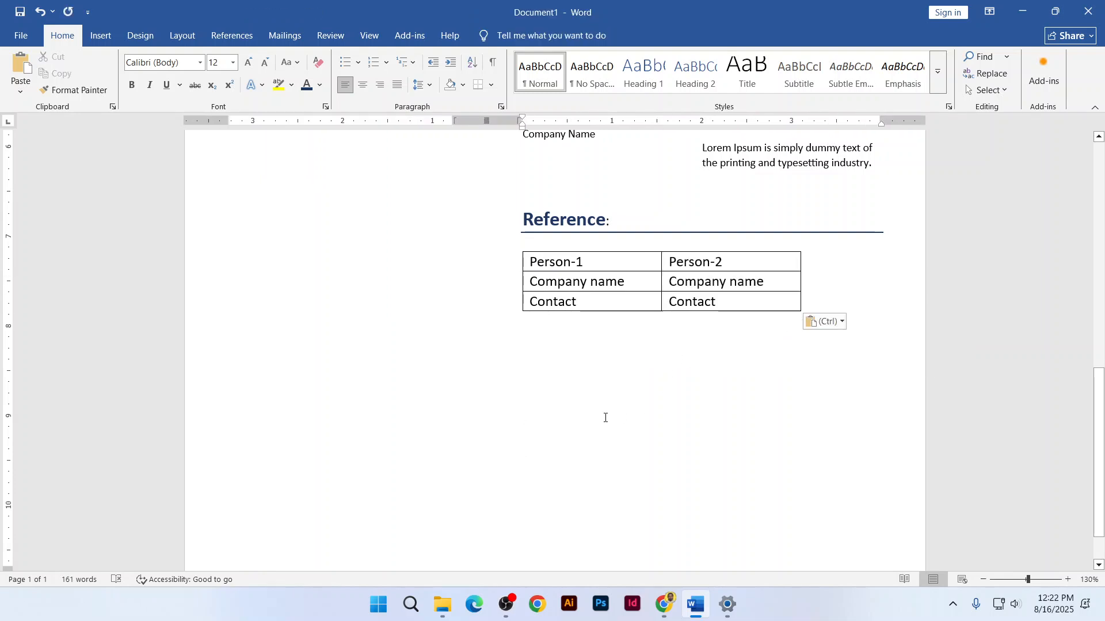
key("BackSpace")
key("BackSpace")
key("BackSpace")
key("BackSpace")
key("BackSpace")
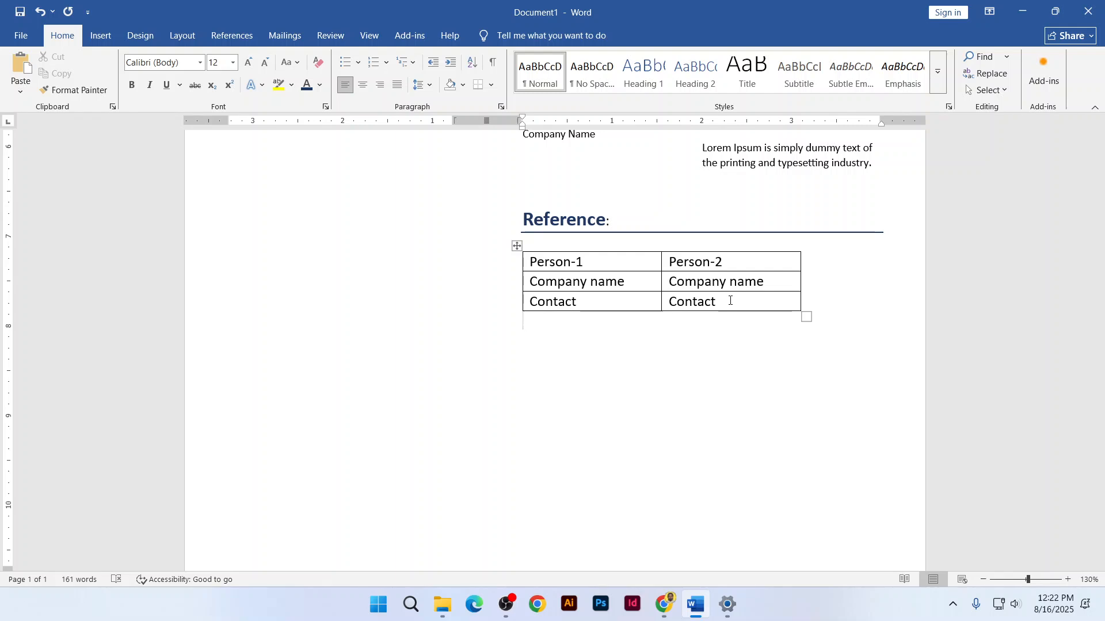
Select the Reference table and apply No Border so its grid lines disappear
left_click(516, 246)
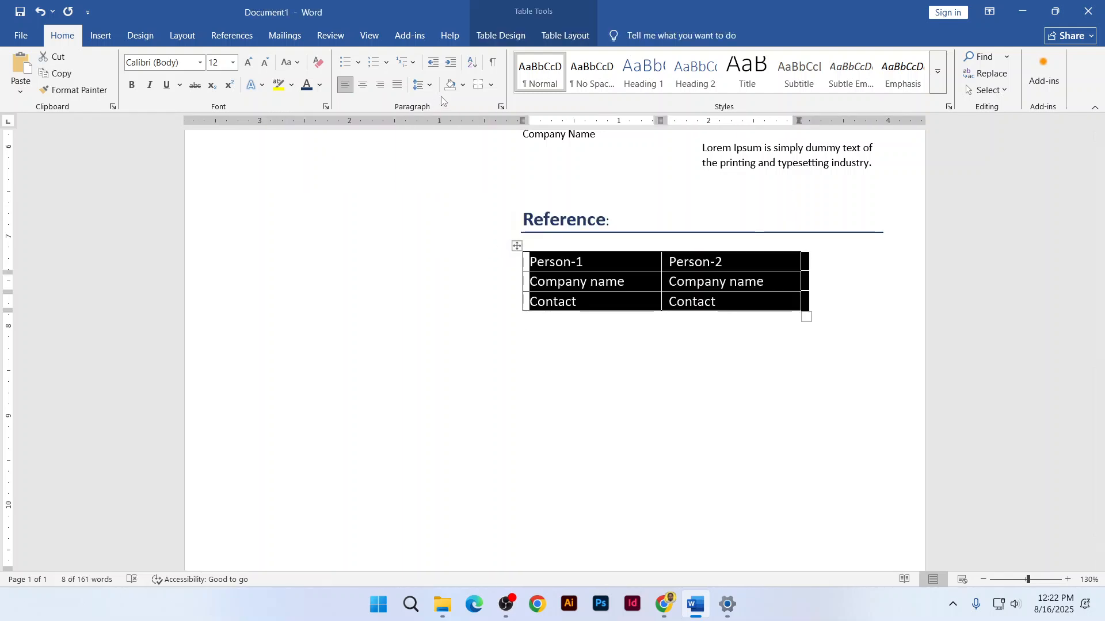
left_click(492, 85)
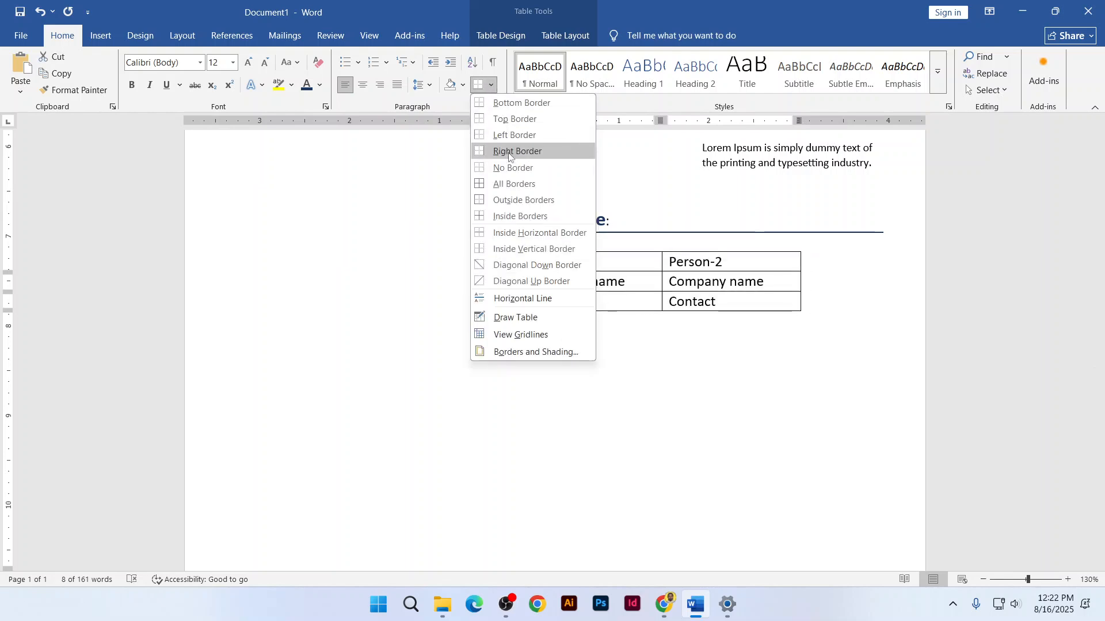
left_click(512, 167)
left_click(587, 282)
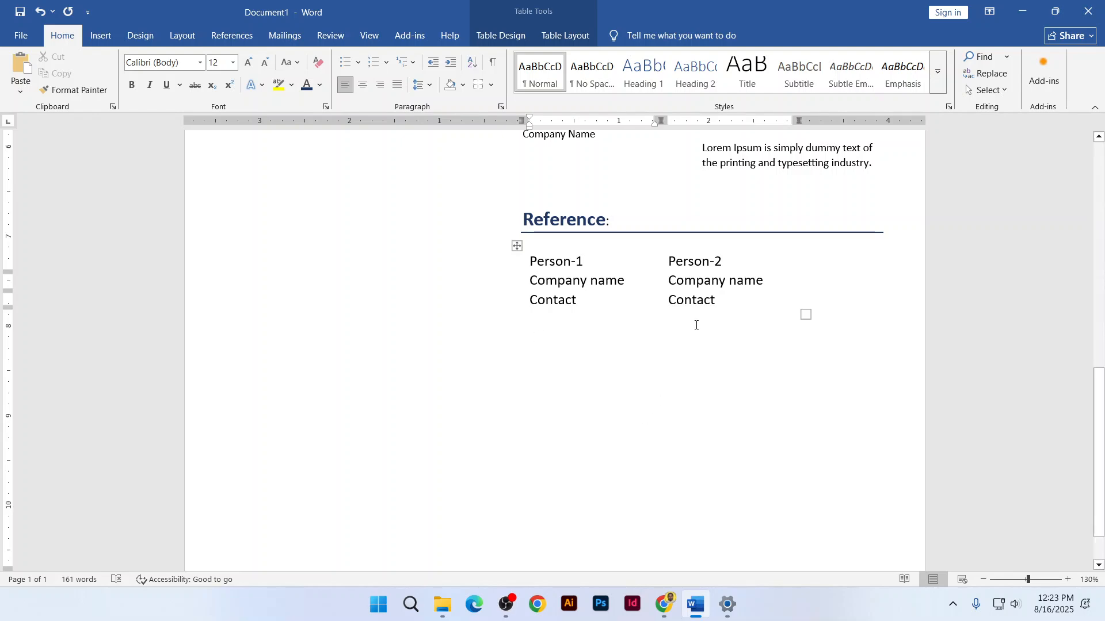
scroll(683, 293, "up", 10)
scroll(671, 279, "up", 3, "ctrl")
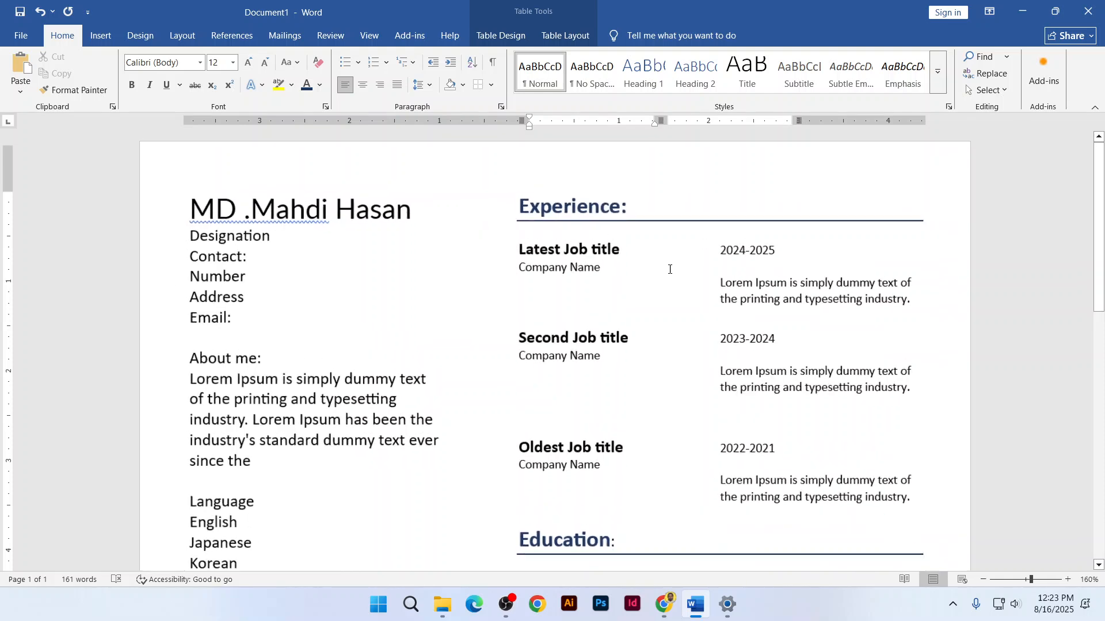
scroll(670, 269, "down", 4, "ctrl")
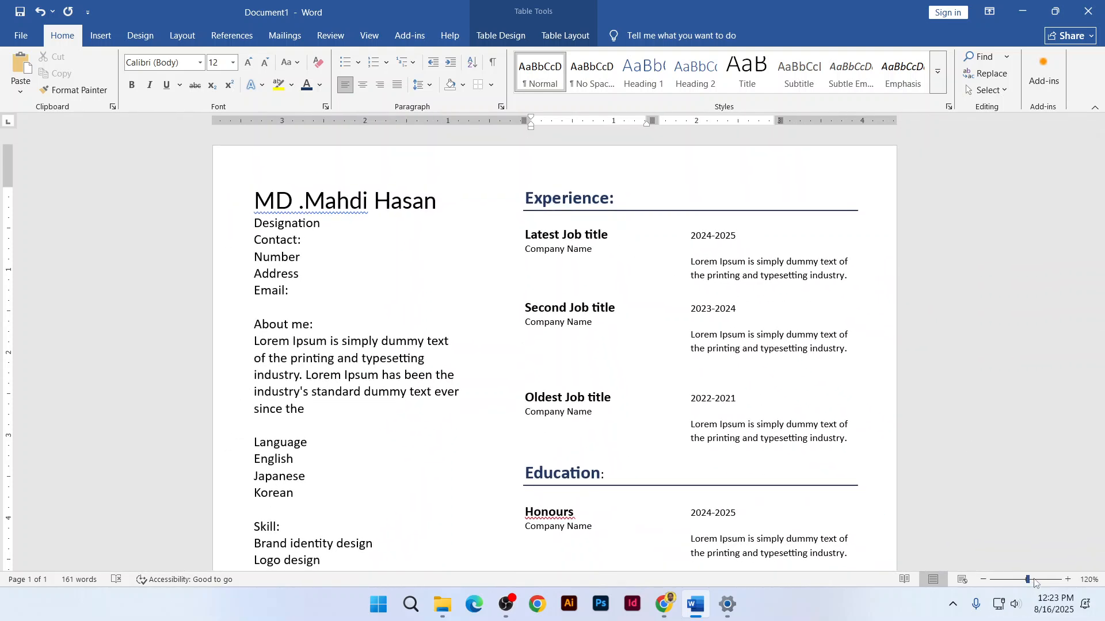
mouse_move(1029, 580)
left_mouse_down()
mouse_move(1040, 581)
mouse_move(1025, 581)
left_mouse_up()
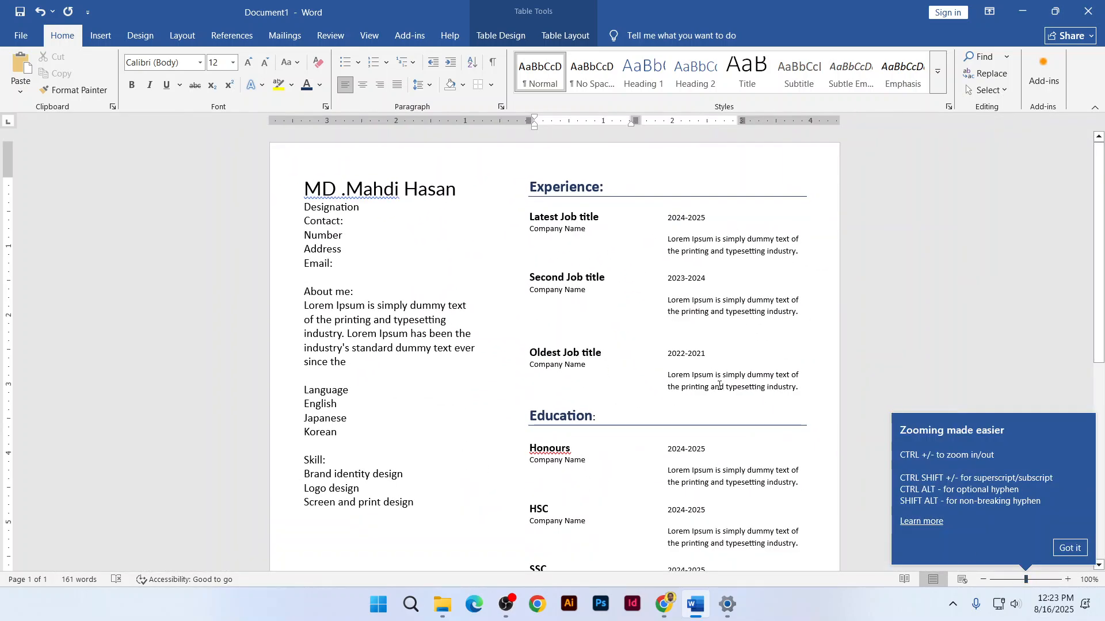
scroll(705, 348, "up", 4)
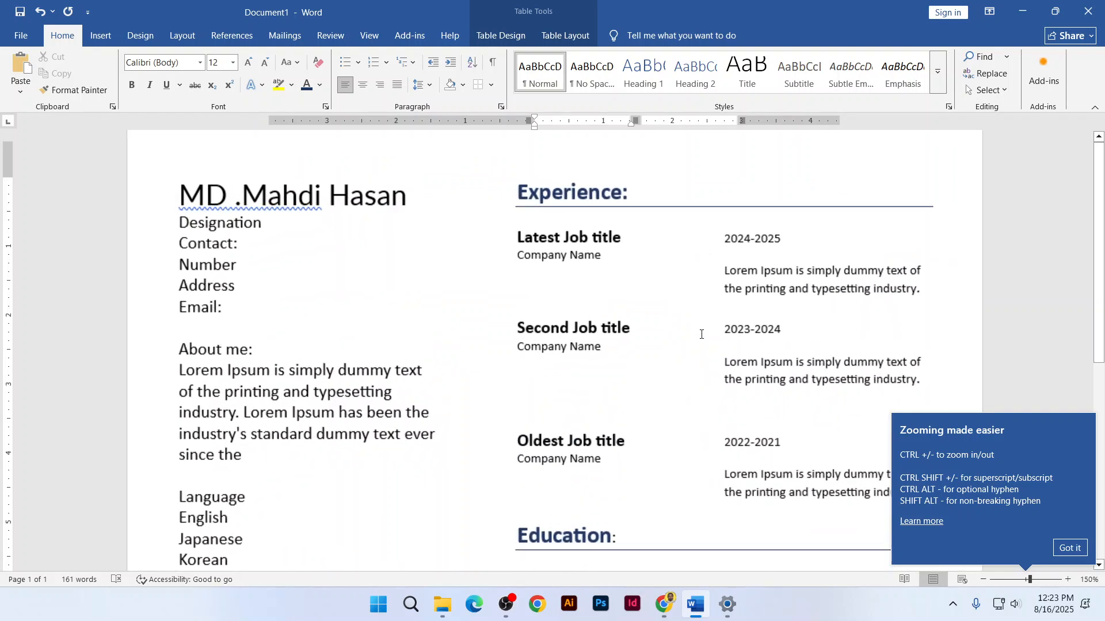
scroll(700, 335, "down", 1)
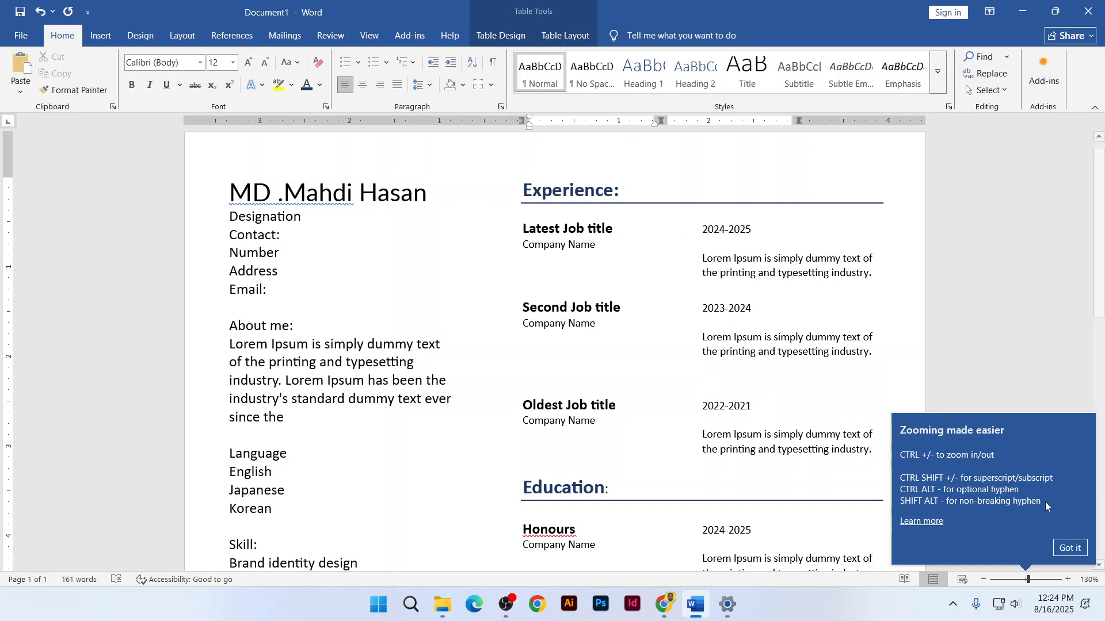
left_click(1069, 548)
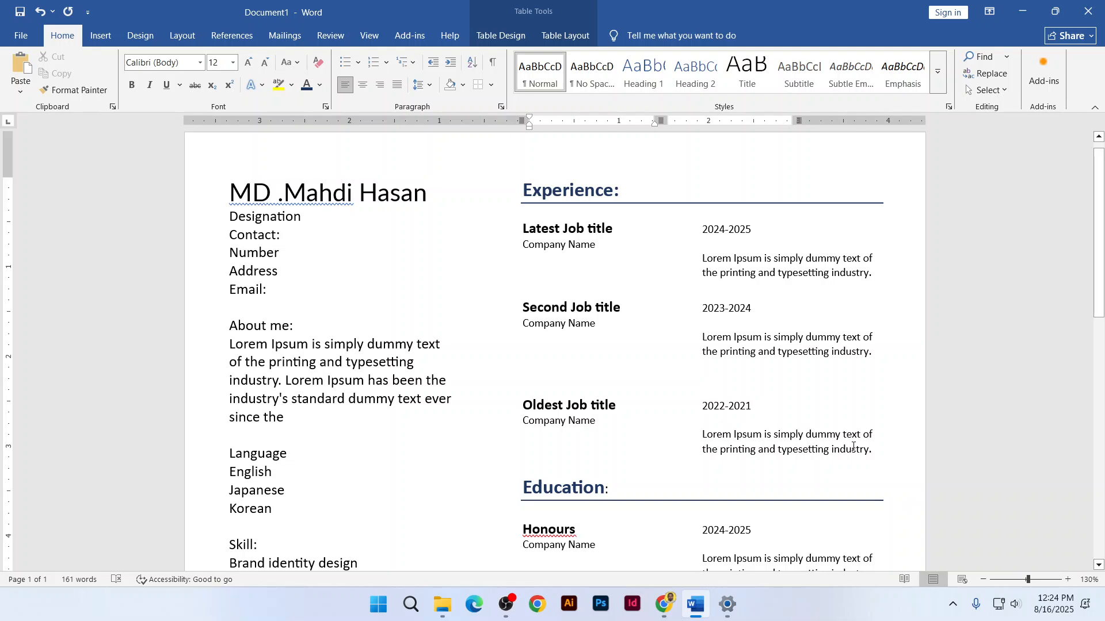
scroll(854, 446, "down", 5)
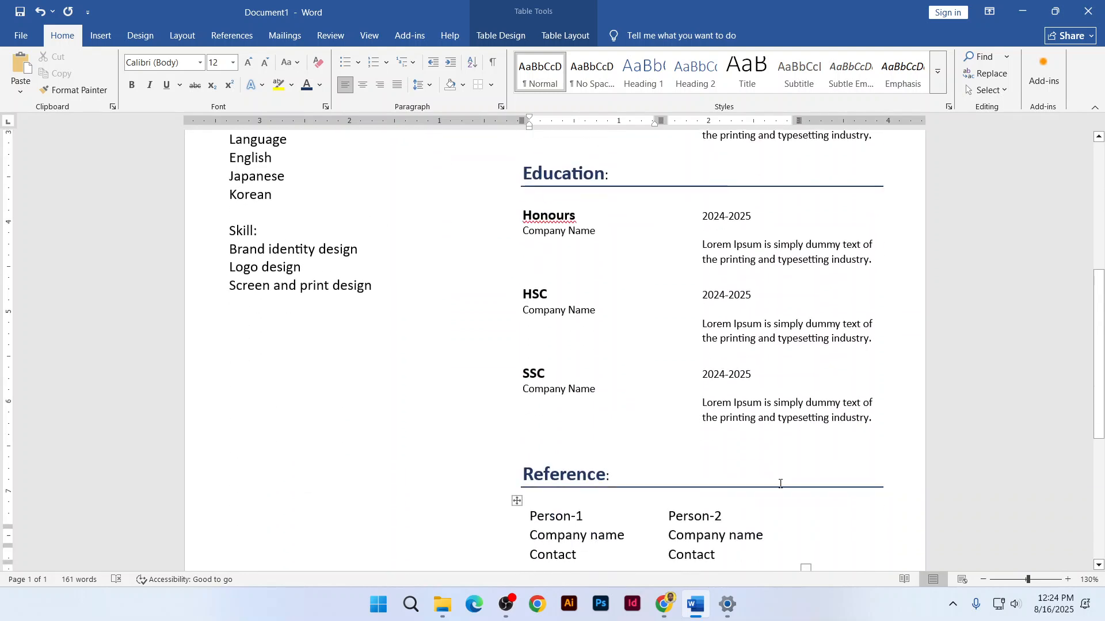
scroll(700, 382, "down", 6, "ctrl")
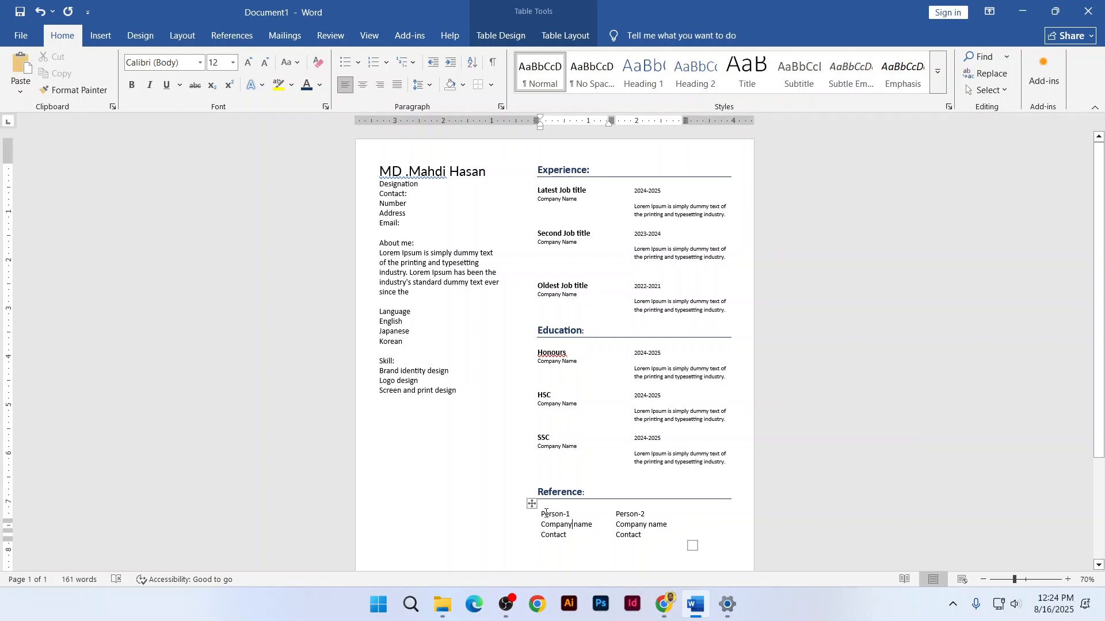
Decrease the Reference table's font size by one step
left_click_drag(543, 515, 630, 532)
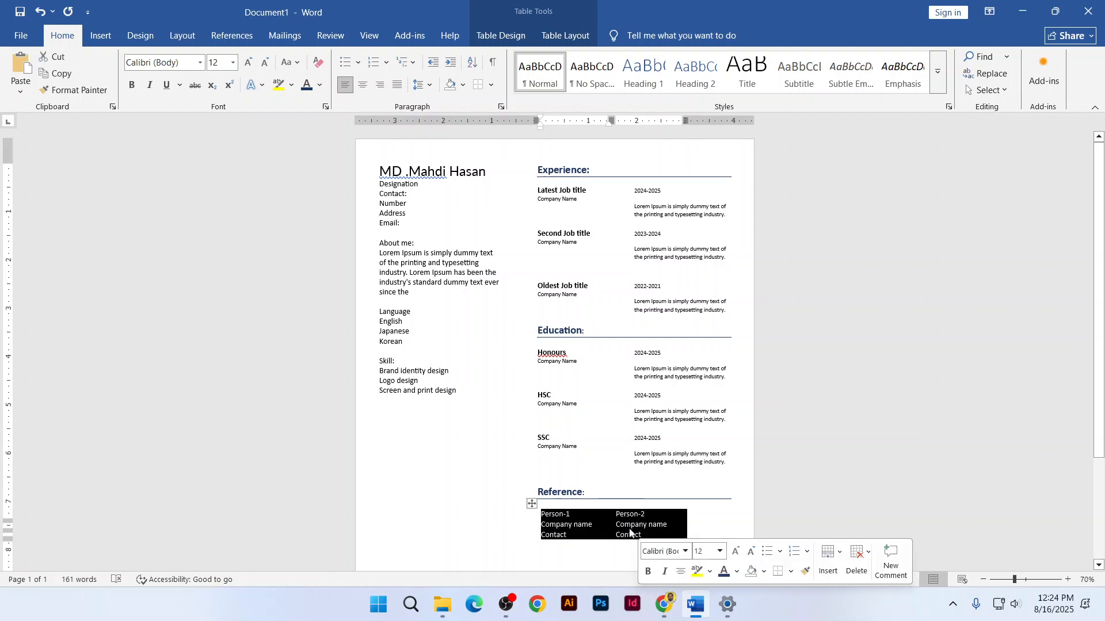
left_click(271, 66)
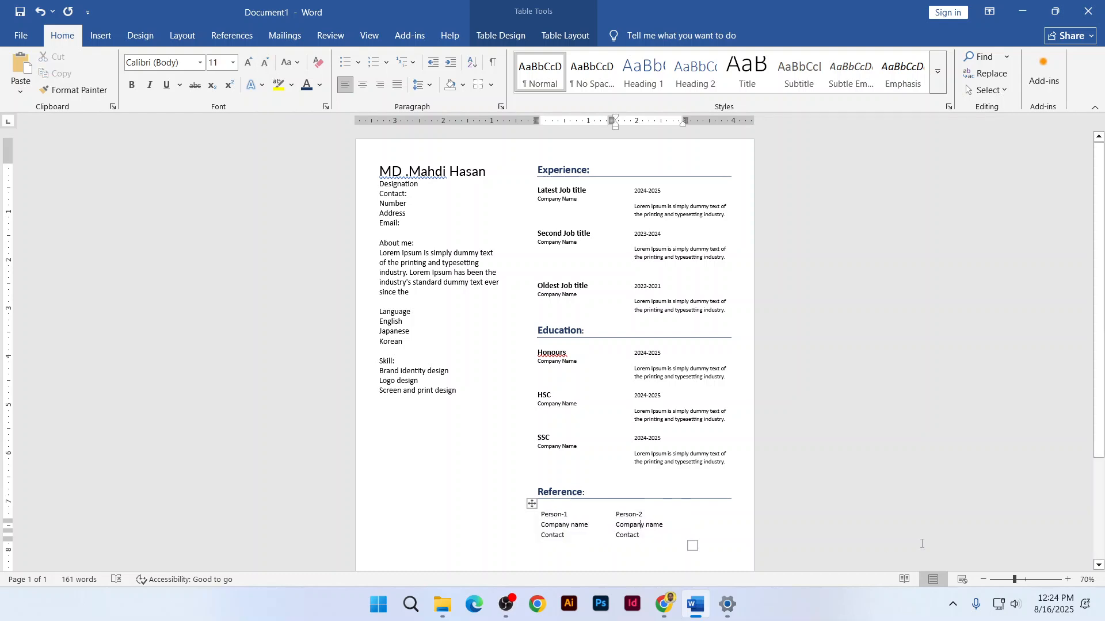
left_click(751, 418)
Delete the empty lines above the Reference and Education headings
left_click(522, 497)
key("BackSpace")
key("BackSpace")
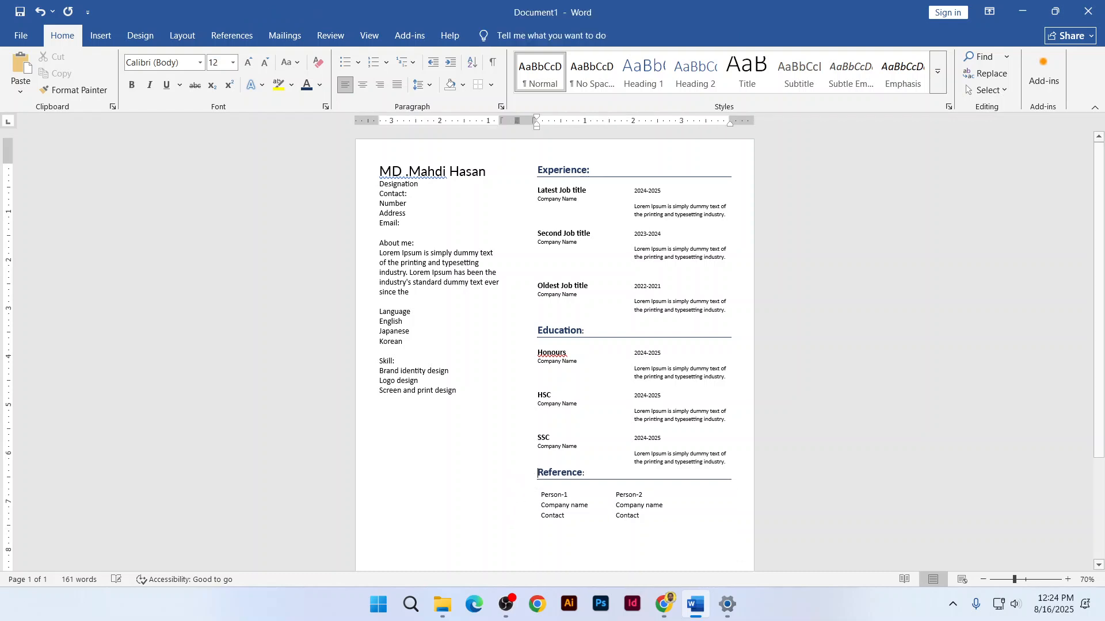
left_click(533, 334)
key("BackSpace")
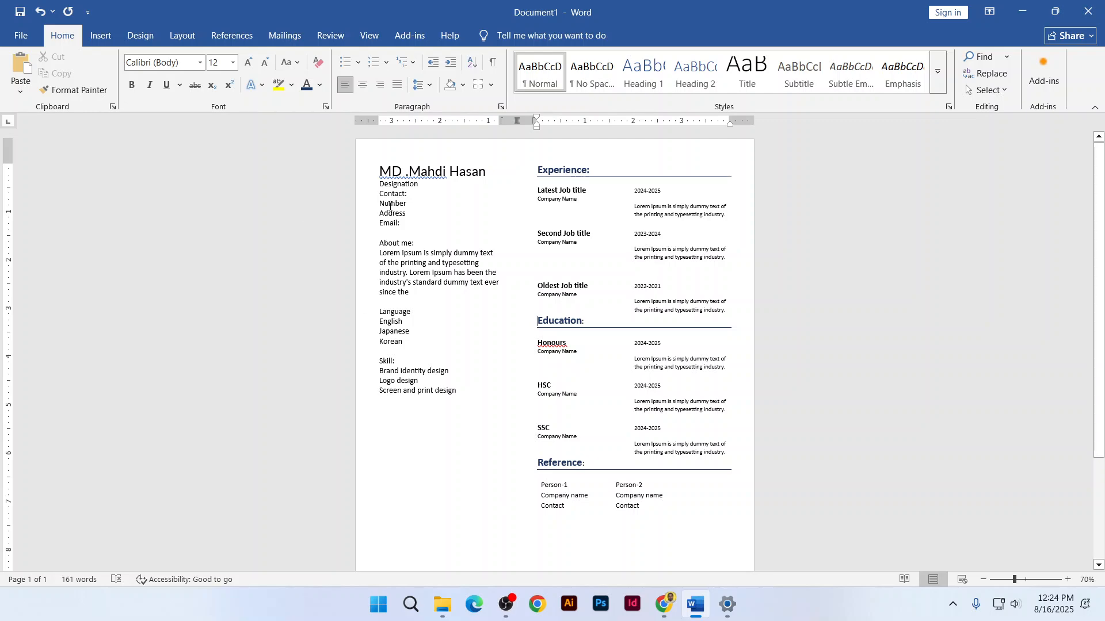
scroll(390, 205, "up", 3, "ctrl")
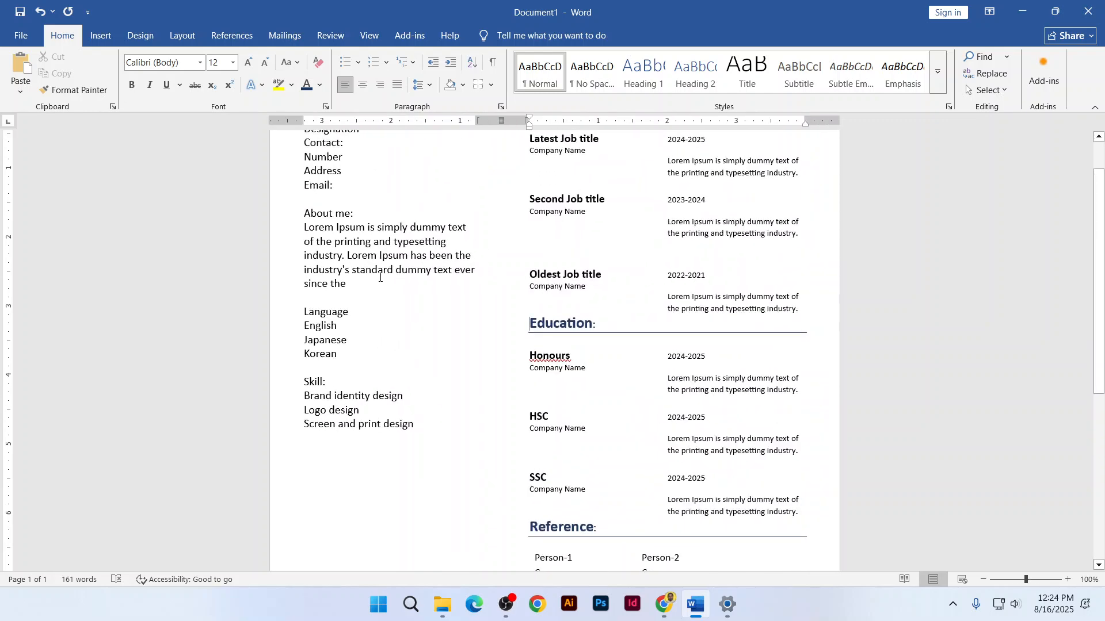
Insert a blank line above the Contact: heading
scroll(321, 248, "up", 2, "ctrl")
left_click(250, 188)
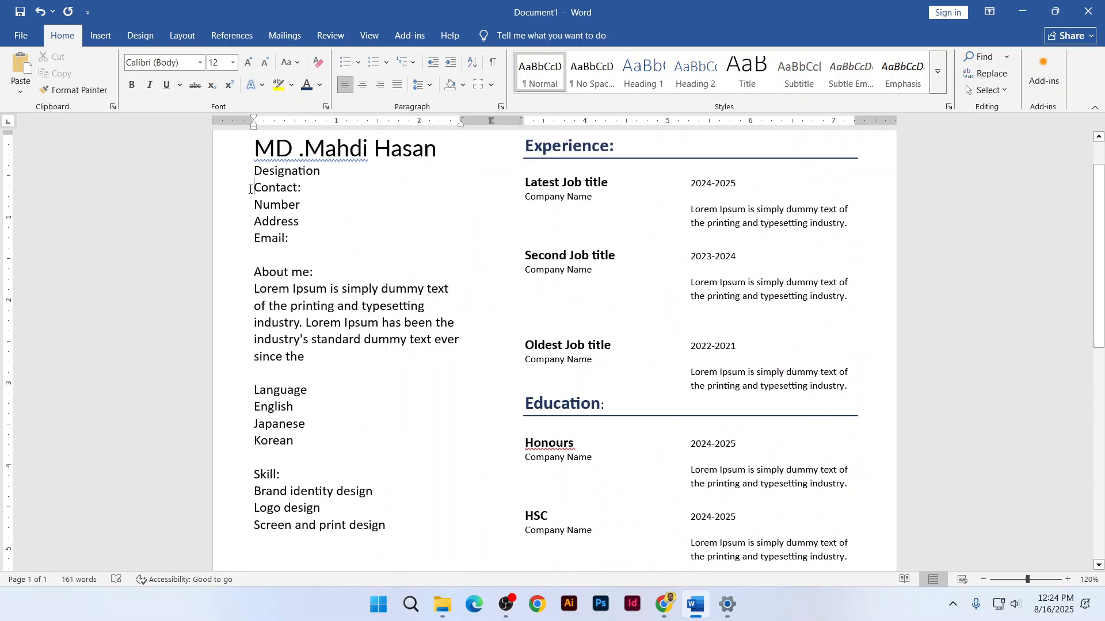
key("Return")
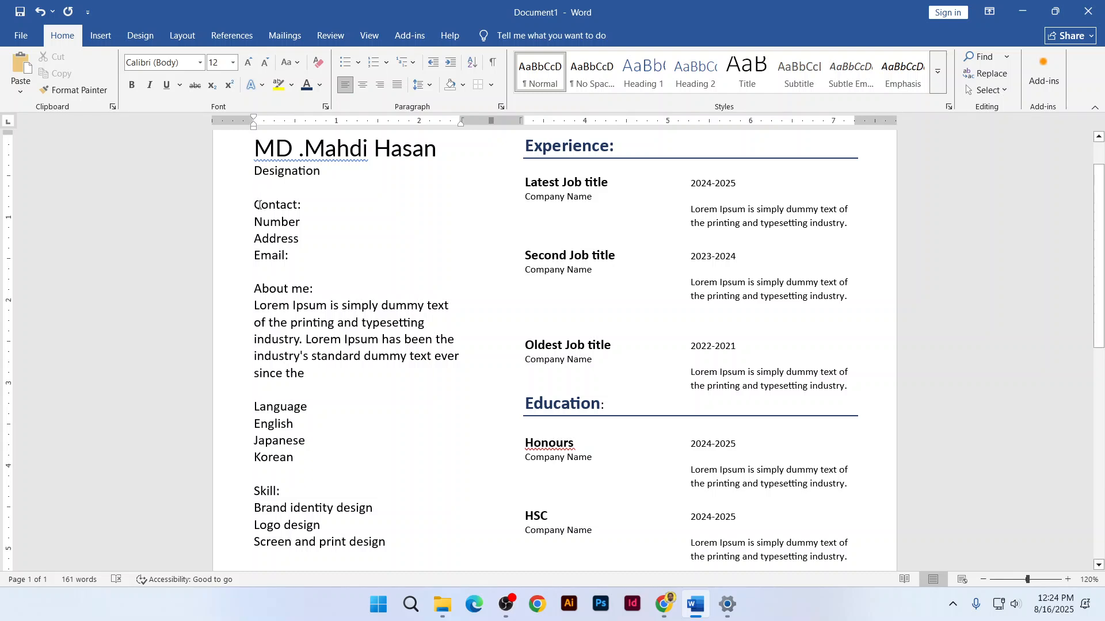
Make Contact: bold, set in Lato, and underlined
left_click_drag(254, 205, 303, 207)
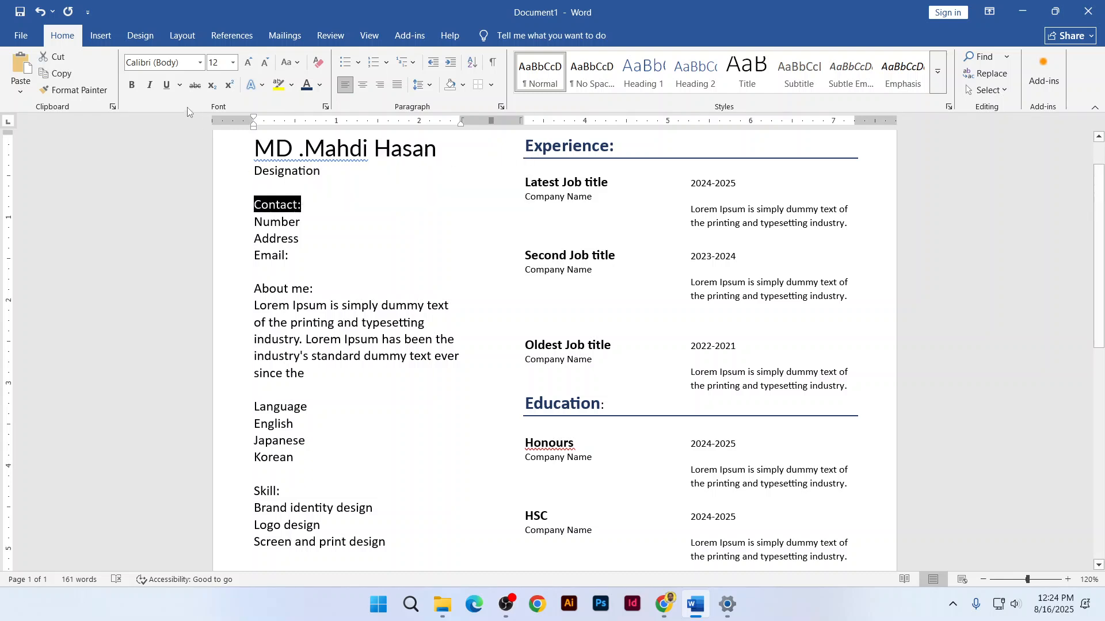
left_click(134, 84)
left_click(190, 61)
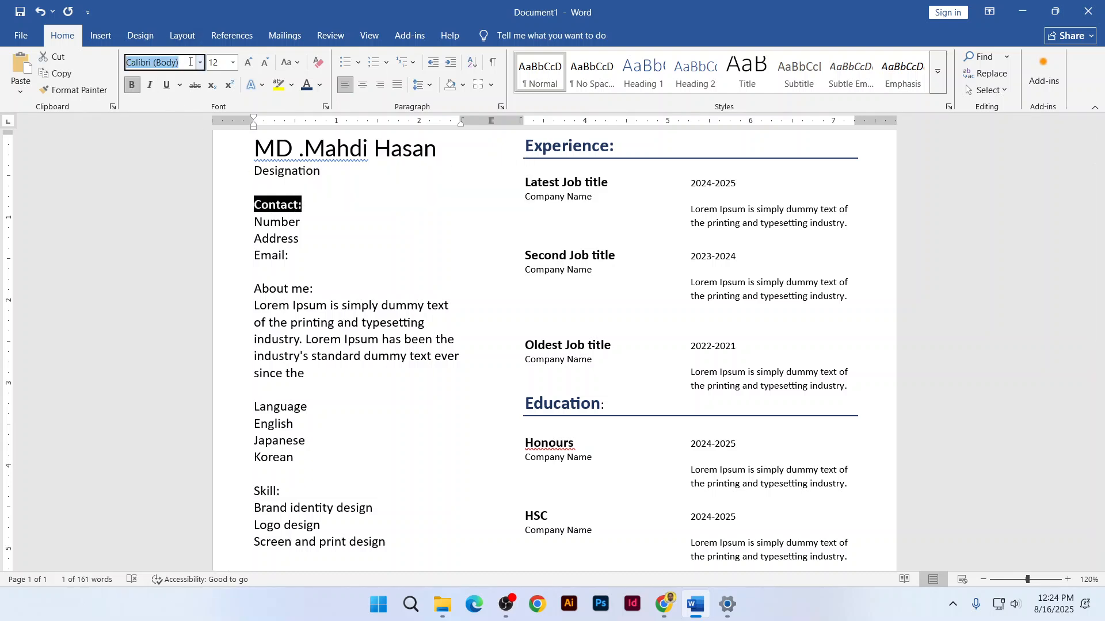
type("Lato")
key("Return")
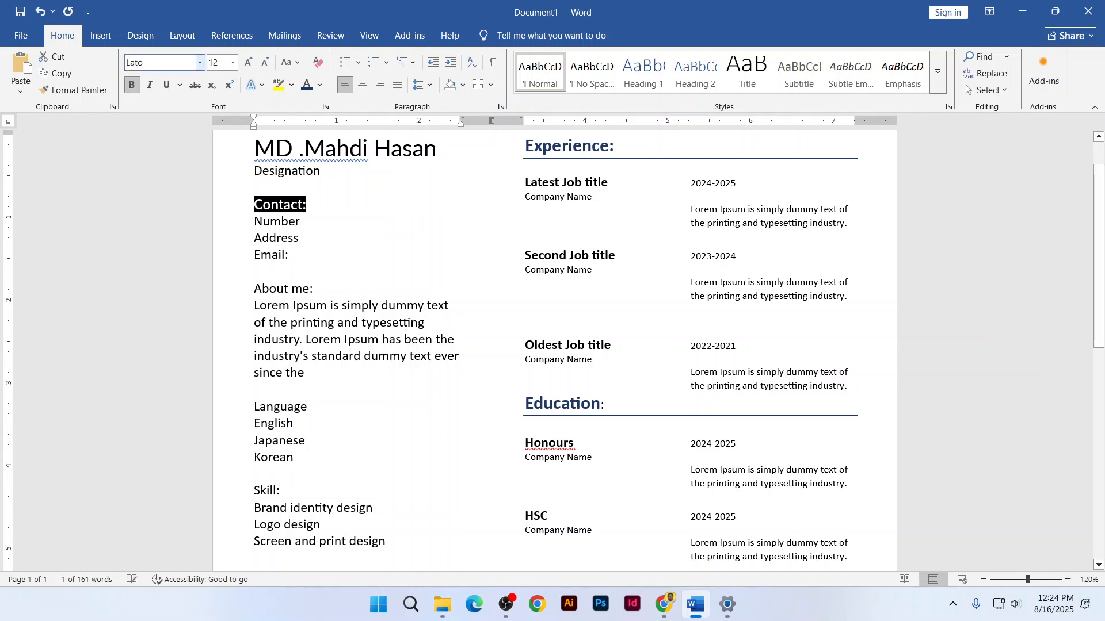
left_click(298, 206)
left_click_drag(308, 205, 262, 206)
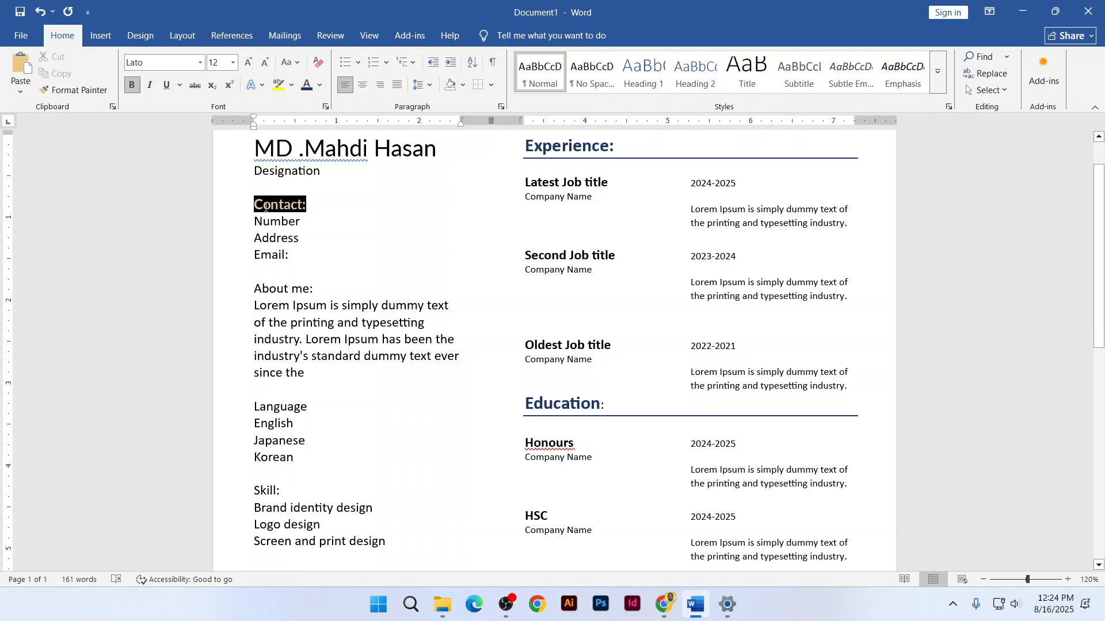
left_click(302, 183)
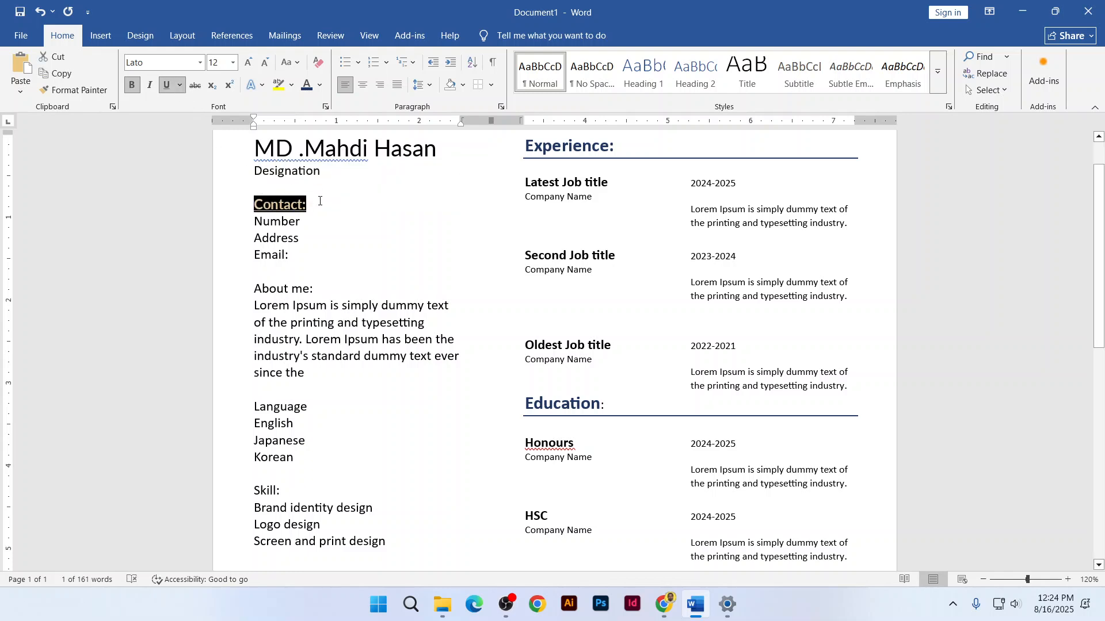
left_click(322, 191)
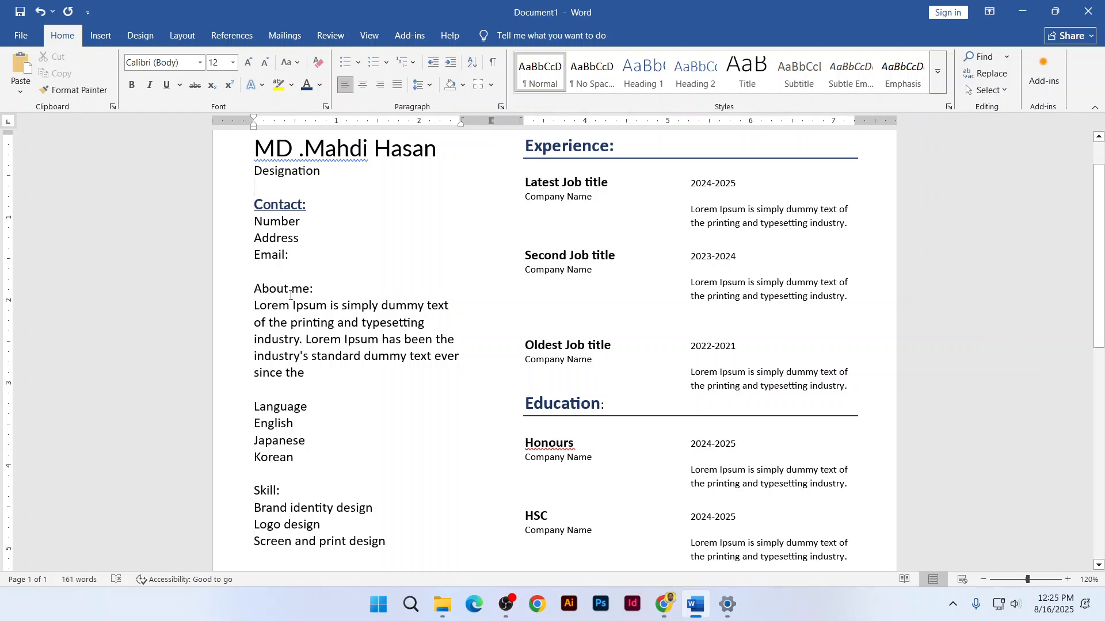
Format-paint the Contact: heading style onto About me, then shrink the About me paragraph
left_click(285, 207)
left_click(74, 89)
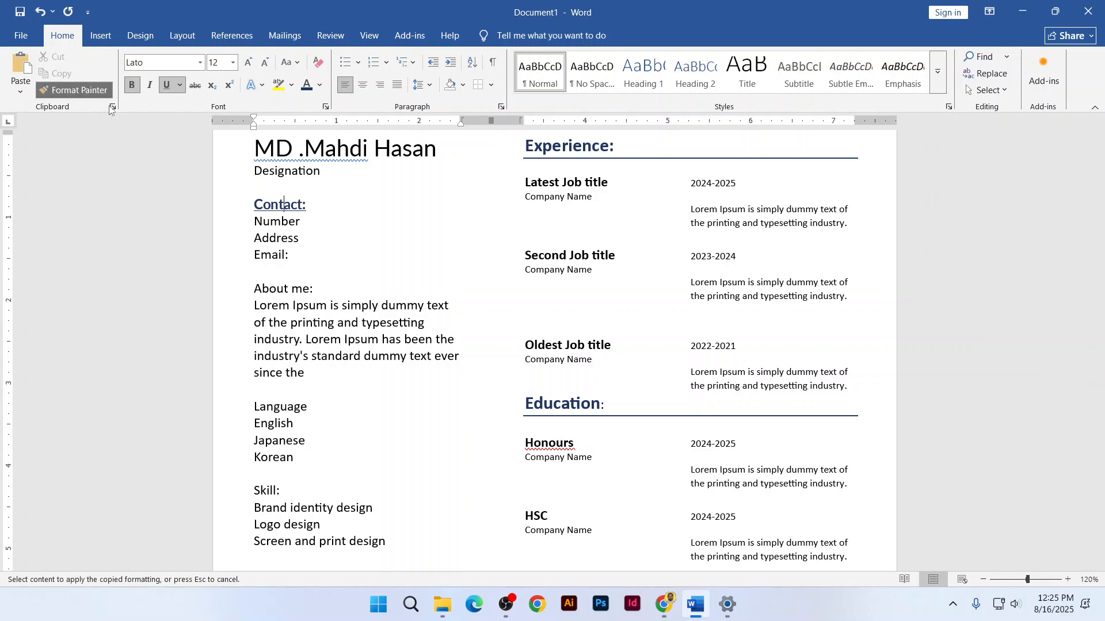
left_click(271, 290)
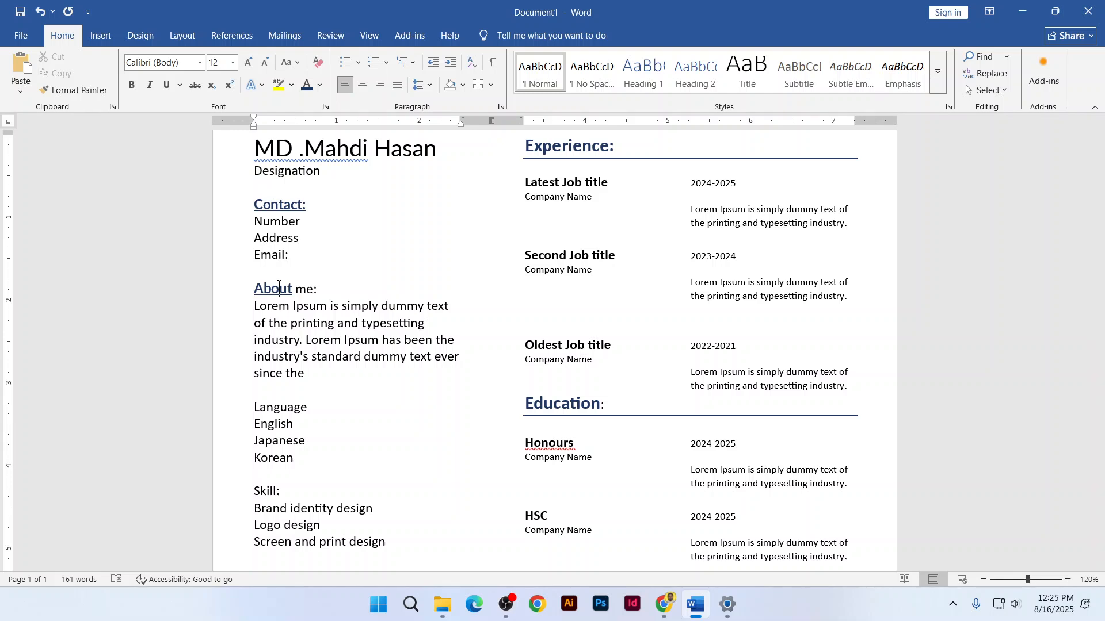
left_click(287, 204)
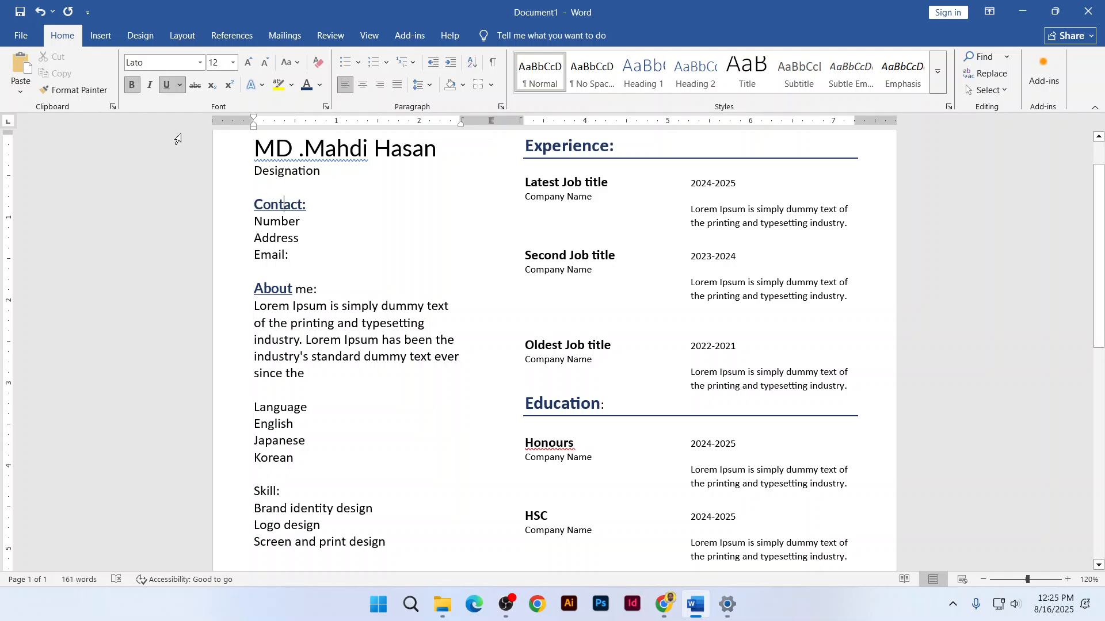
left_click(74, 90)
left_click(302, 292)
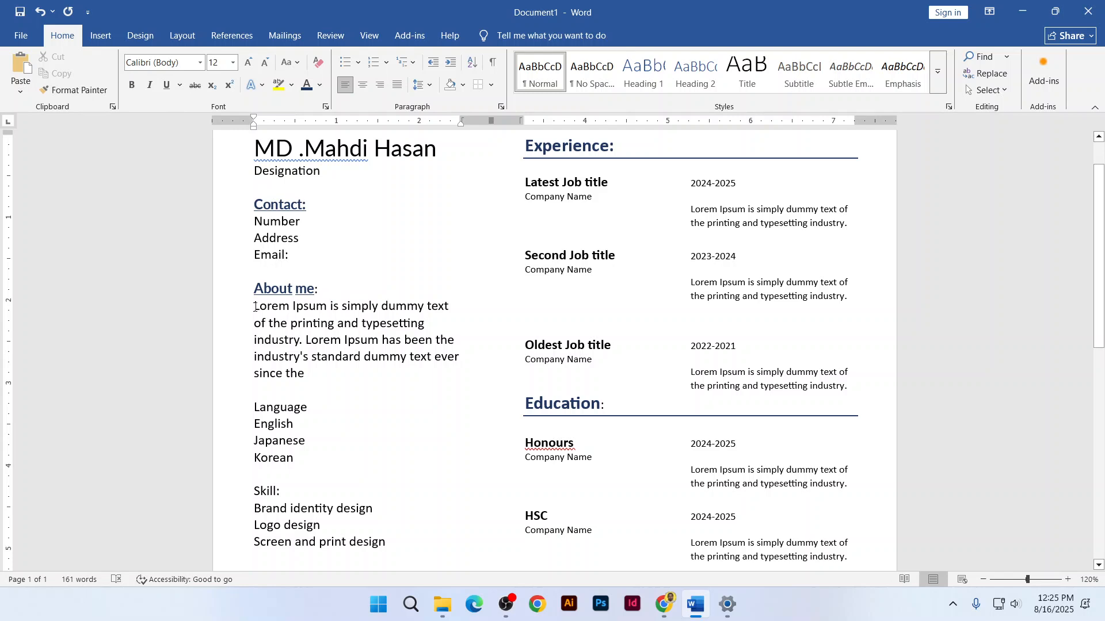
left_click_drag(255, 307, 313, 374)
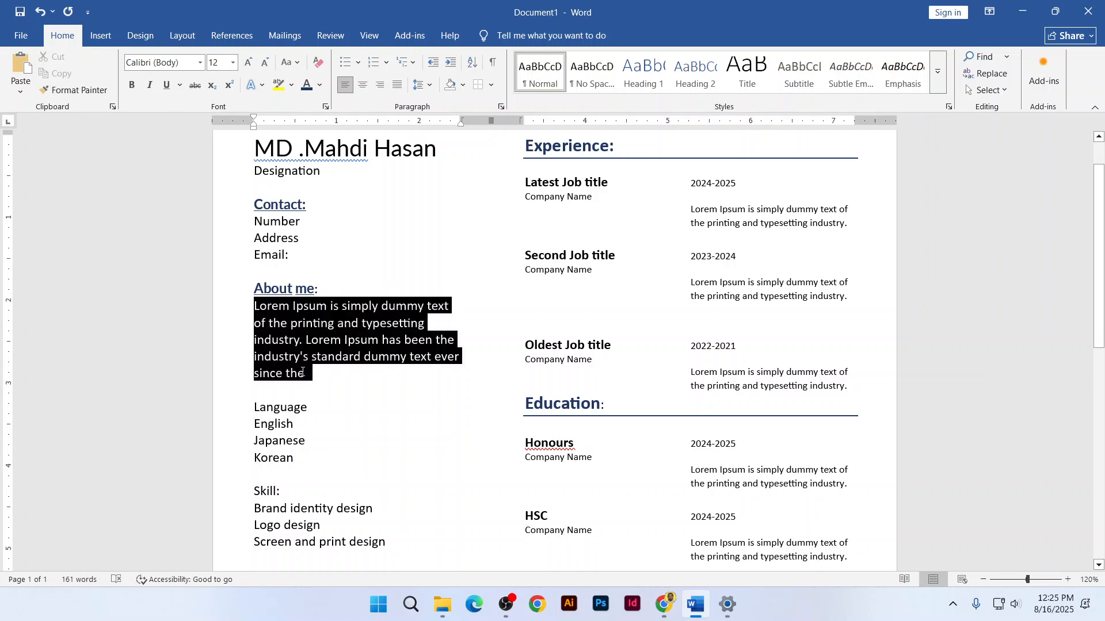
left_click(265, 63)
left_click(265, 63)
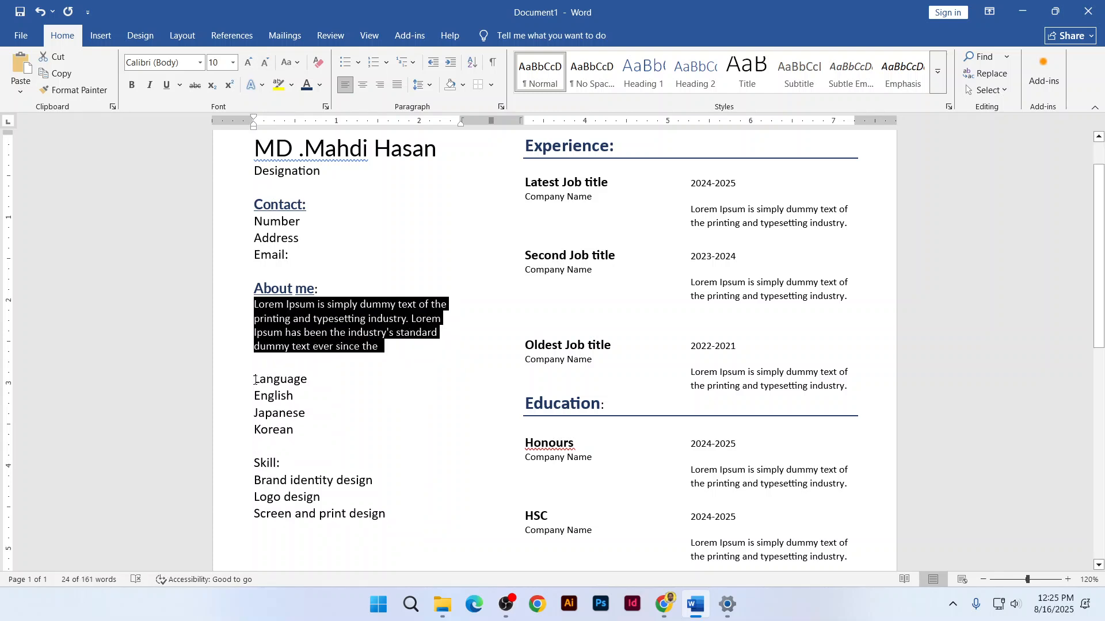
Copy the About me heading format onto the Language and Skill headings
left_click_drag(255, 380, 307, 379)
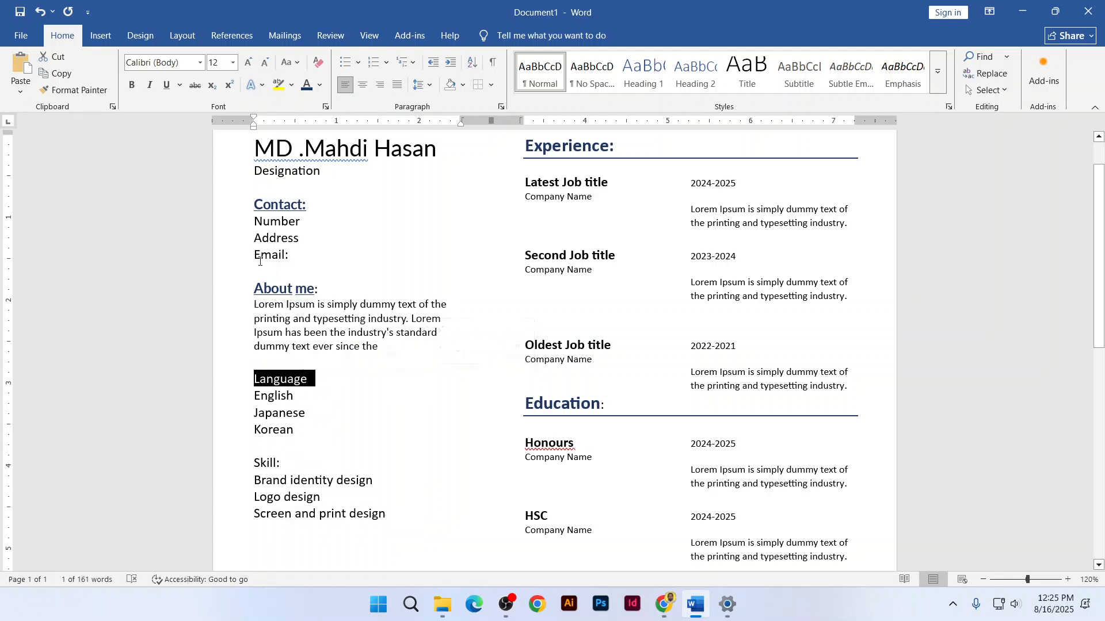
left_click(268, 287)
left_click(95, 90)
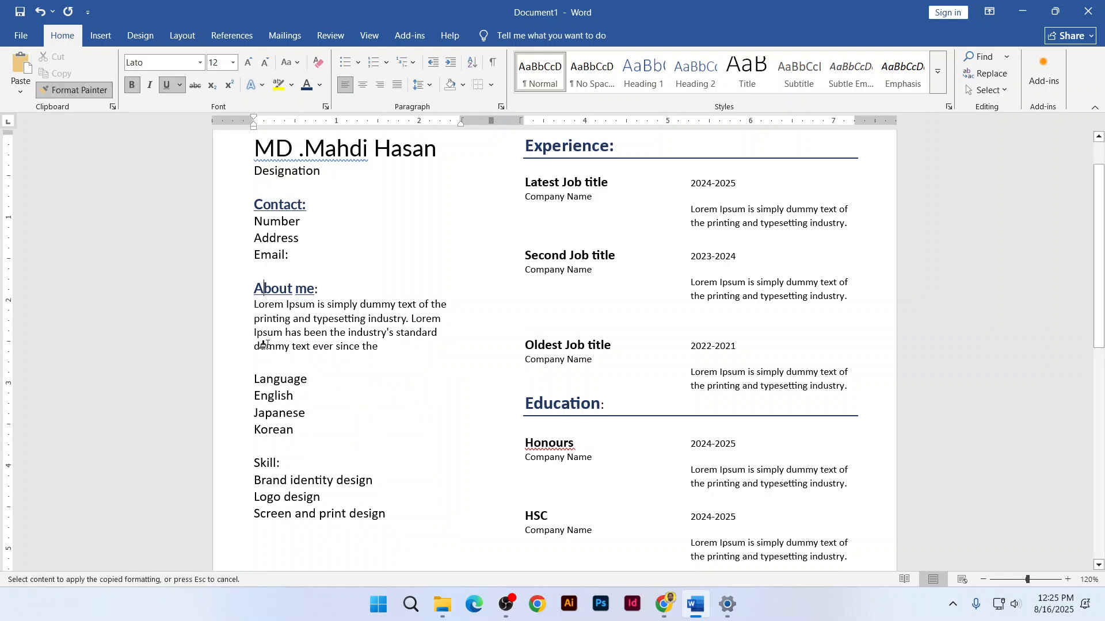
left_click(275, 379)
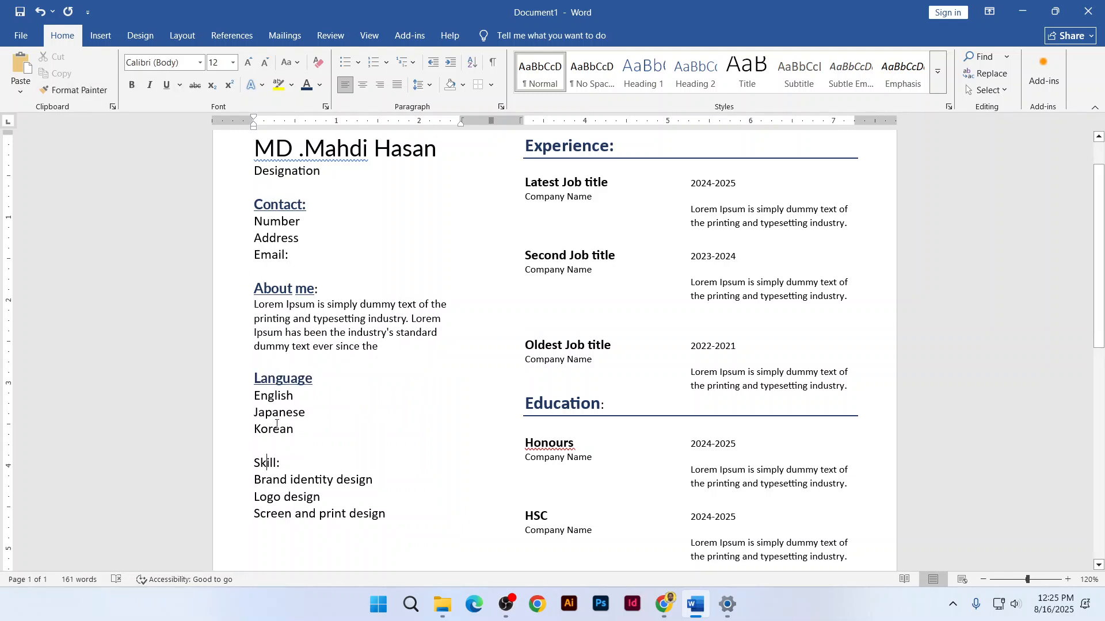
left_click(276, 378)
left_click(75, 91)
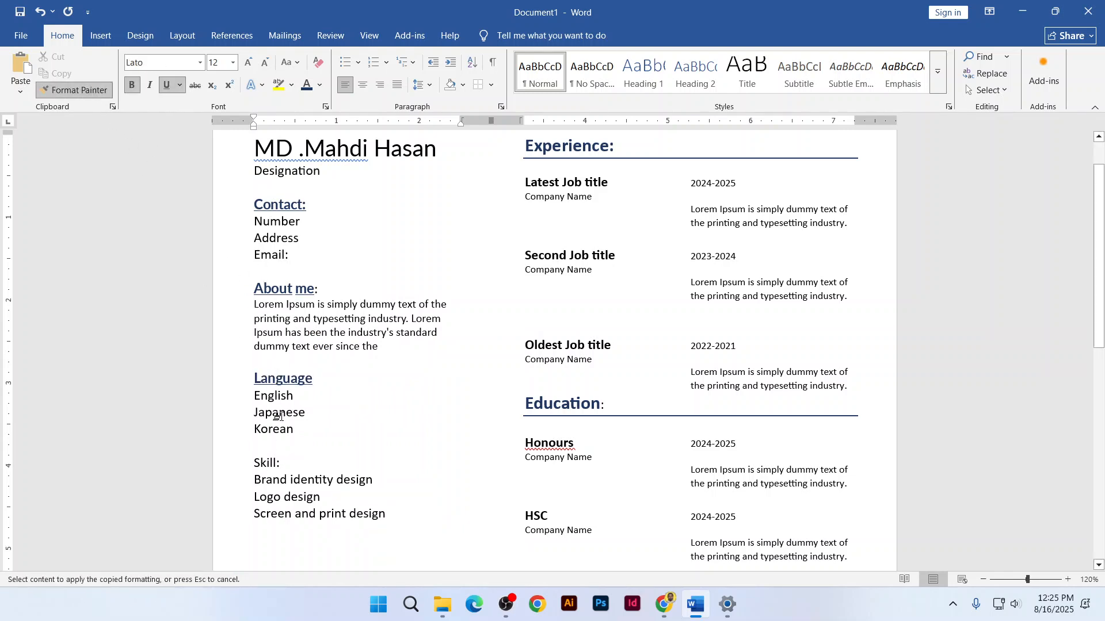
left_click(267, 464)
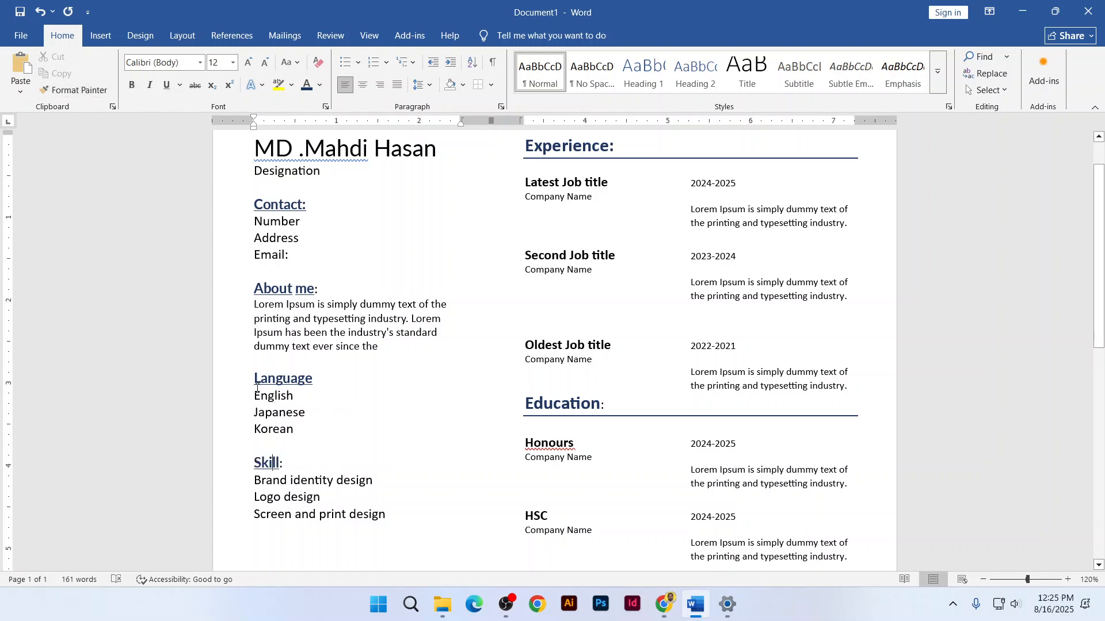
Shrink the English, Japanese, Korean lines and the three Skill lines by two sizes
left_click_drag(255, 390, 301, 431)
left_click(260, 68)
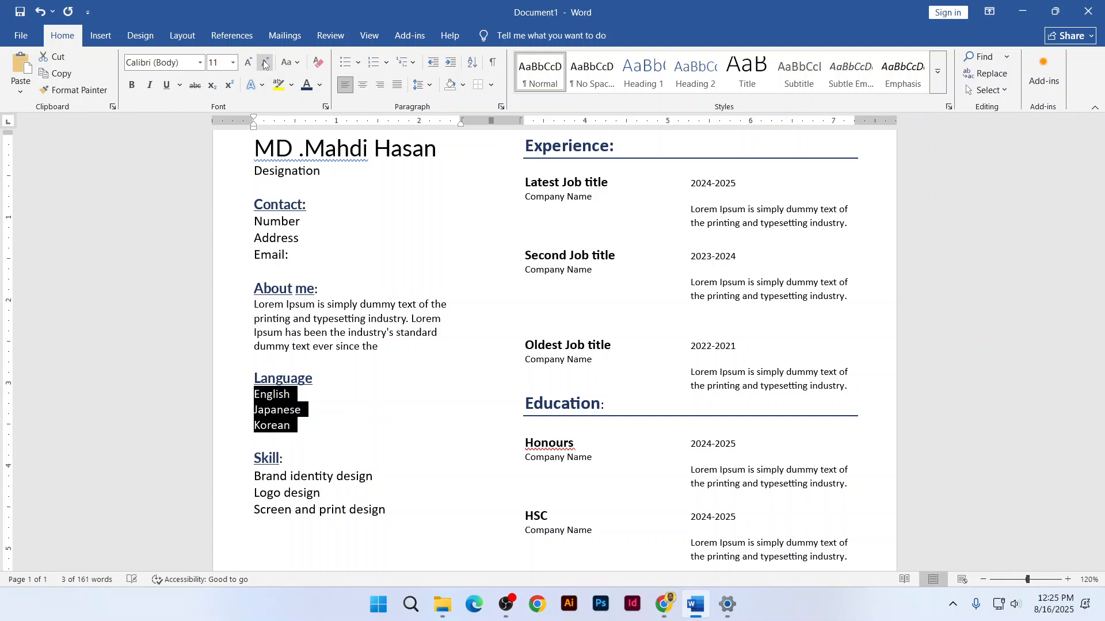
left_click(259, 68)
left_click_drag(255, 469, 262, 521)
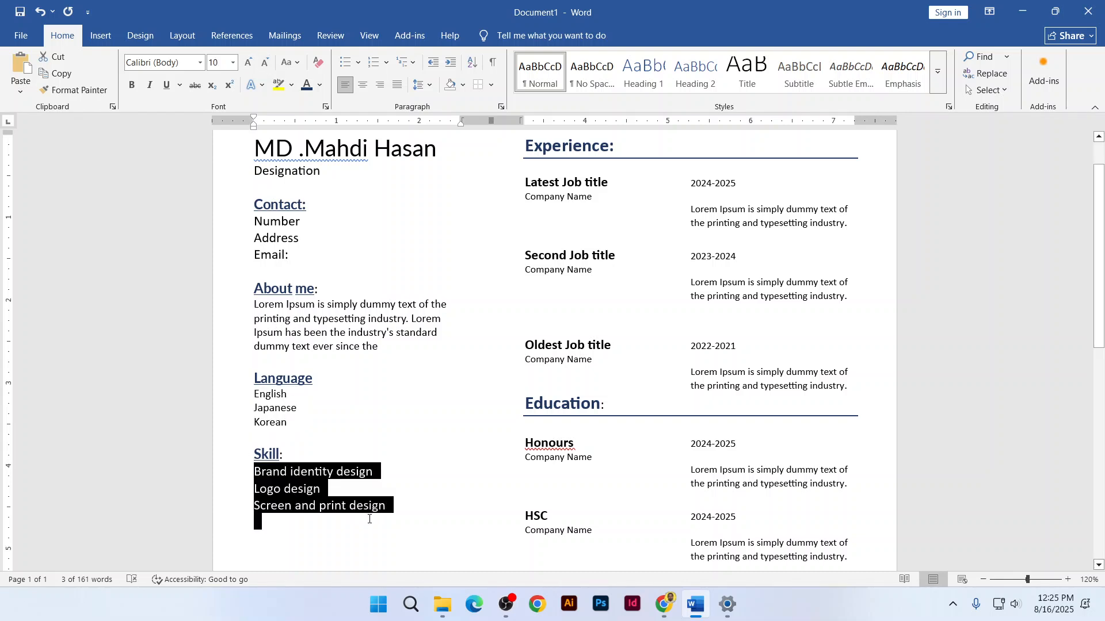
left_click(265, 63)
left_click(266, 63)
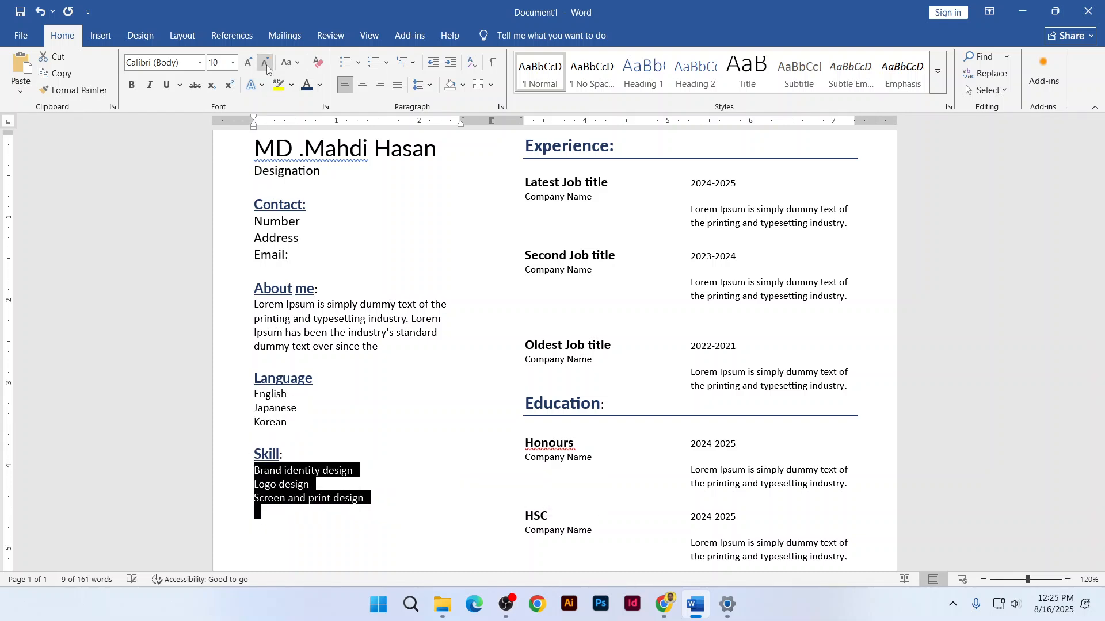
left_click(393, 362)
scroll(394, 362, "up", 1)
scroll(394, 363, "down", 6)
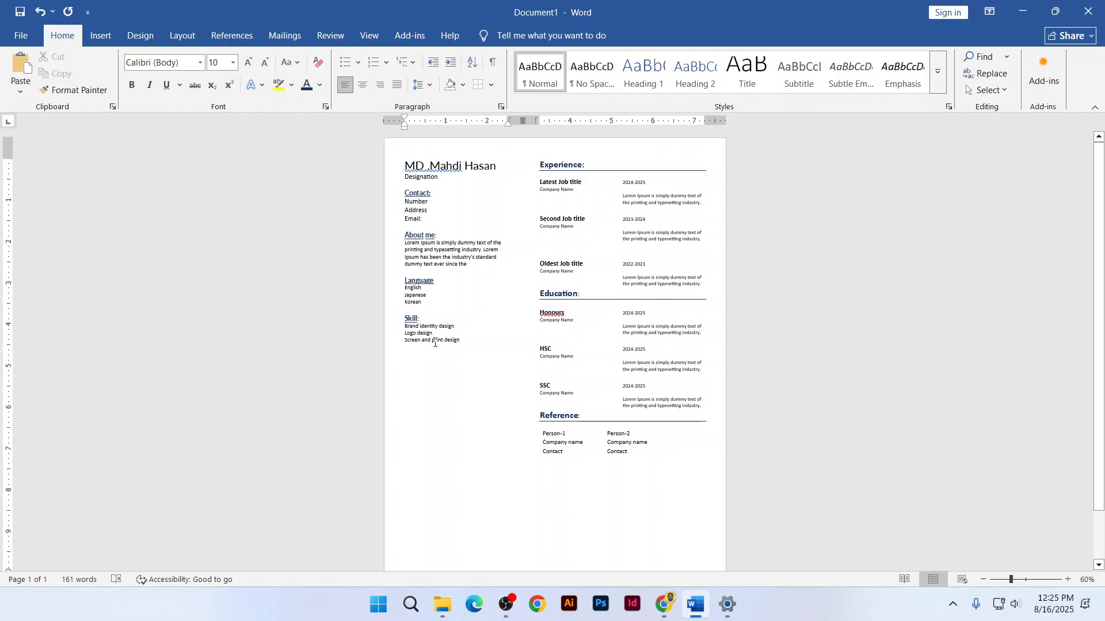
scroll(435, 343, "up", 3)
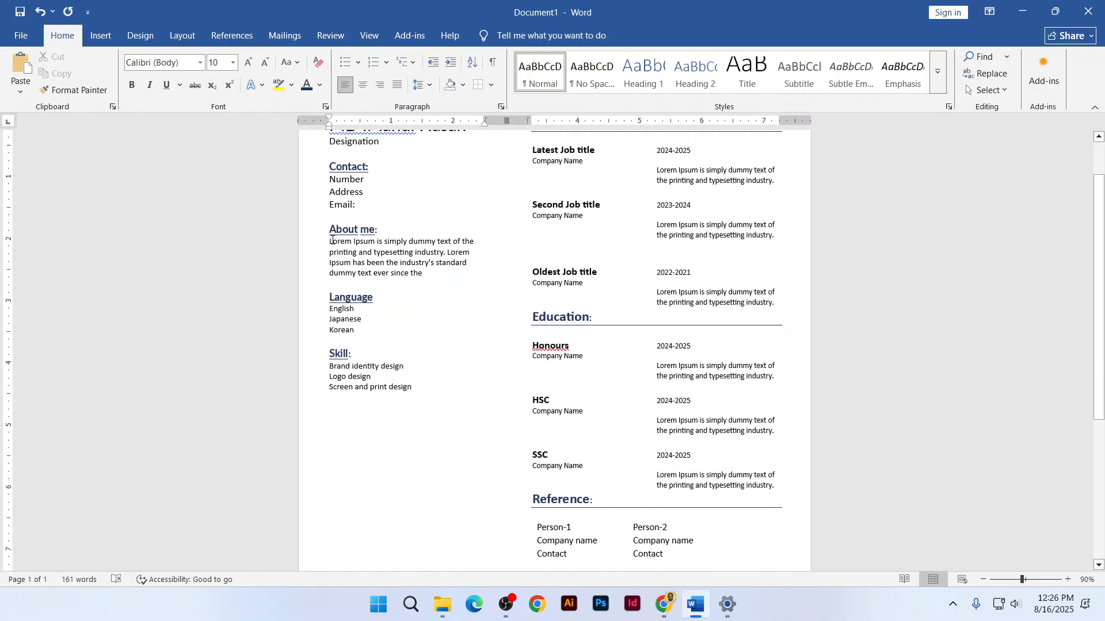
Enlarge the About me paragraph, Language lines and Skill lines back to 12 pt
left_click_drag(333, 241, 426, 273)
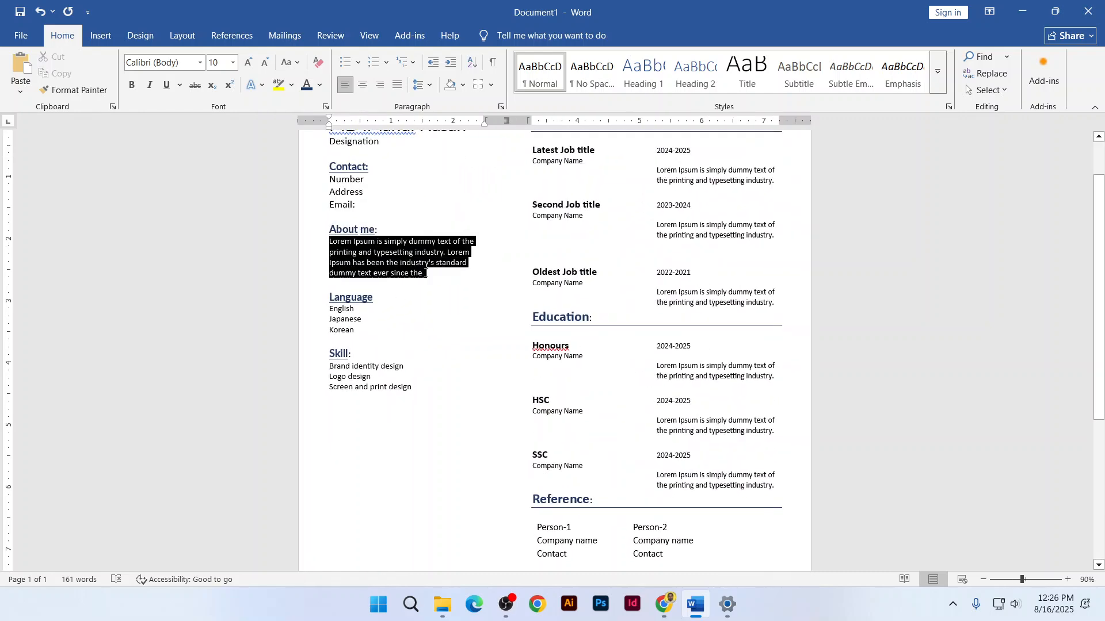
left_click(248, 62)
left_click(248, 62)
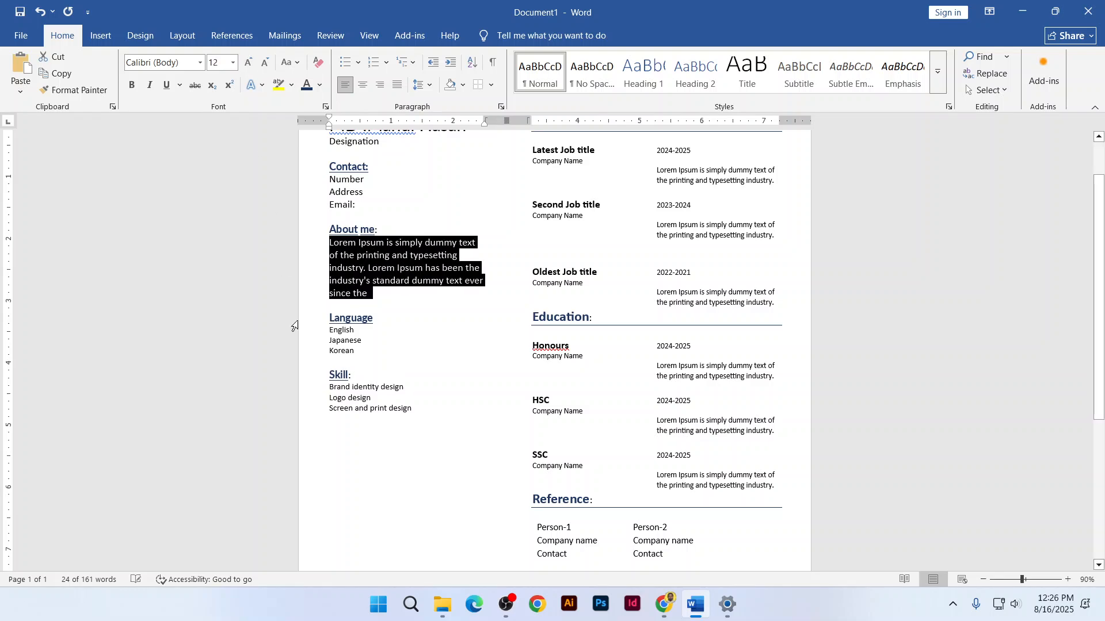
left_click_drag(336, 335, 352, 351)
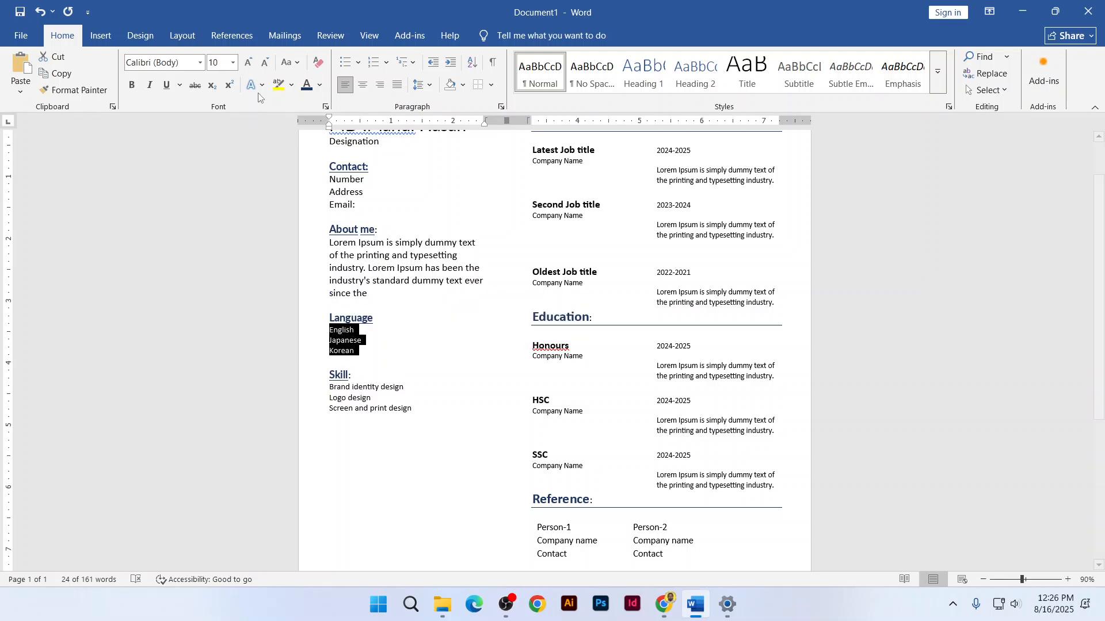
left_click(248, 62)
left_click(248, 62)
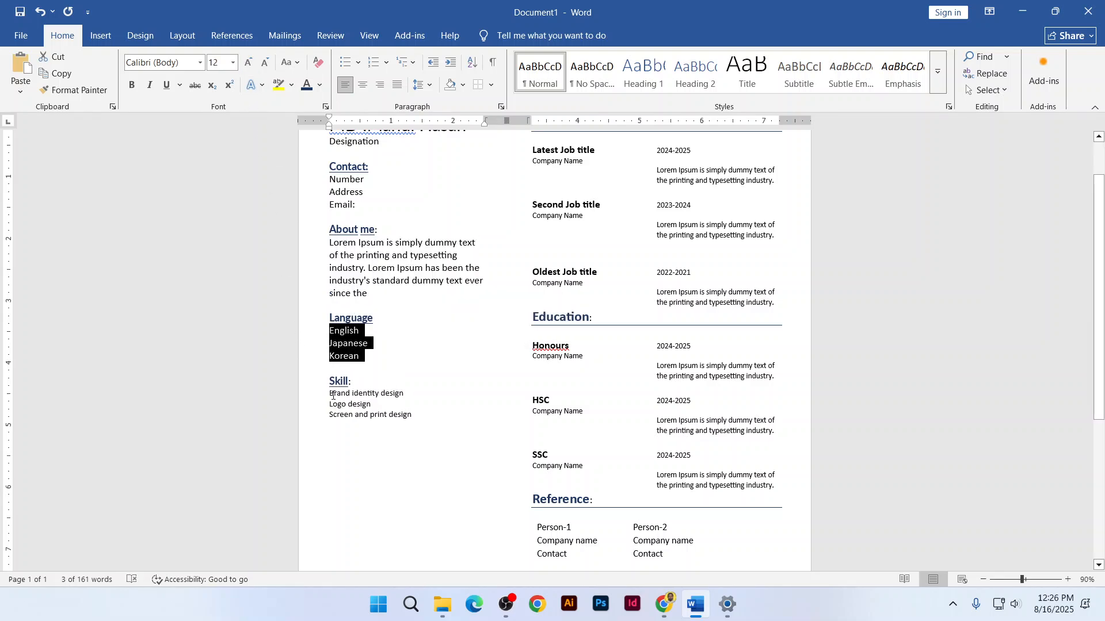
left_click_drag(333, 394, 416, 410)
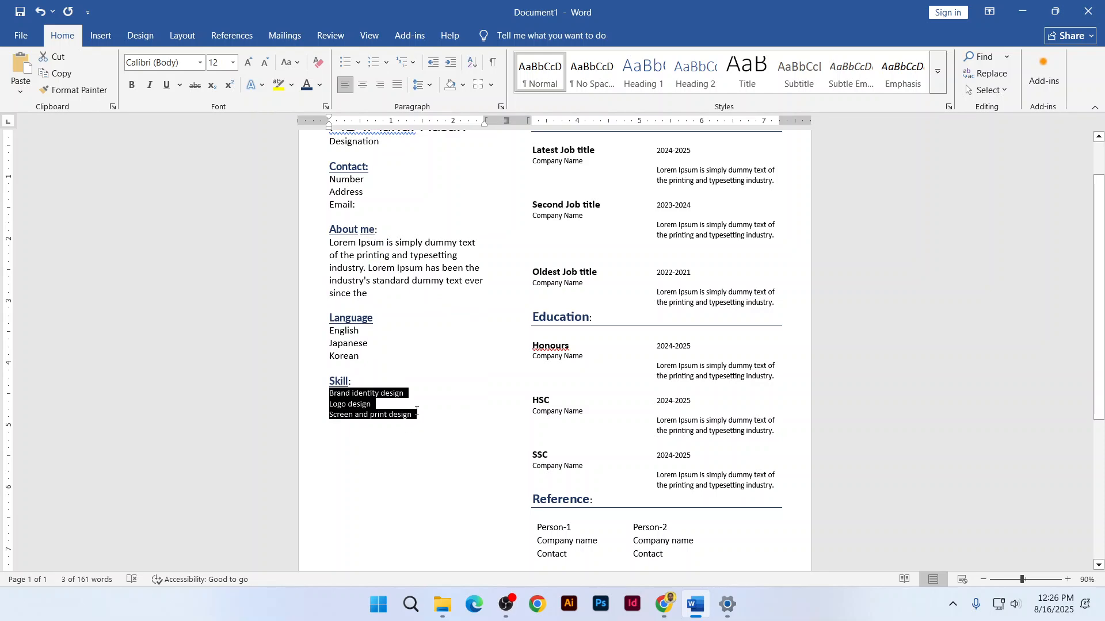
left_click(248, 62)
left_click(248, 62)
left_click(363, 201)
scroll(374, 230, "up", 2)
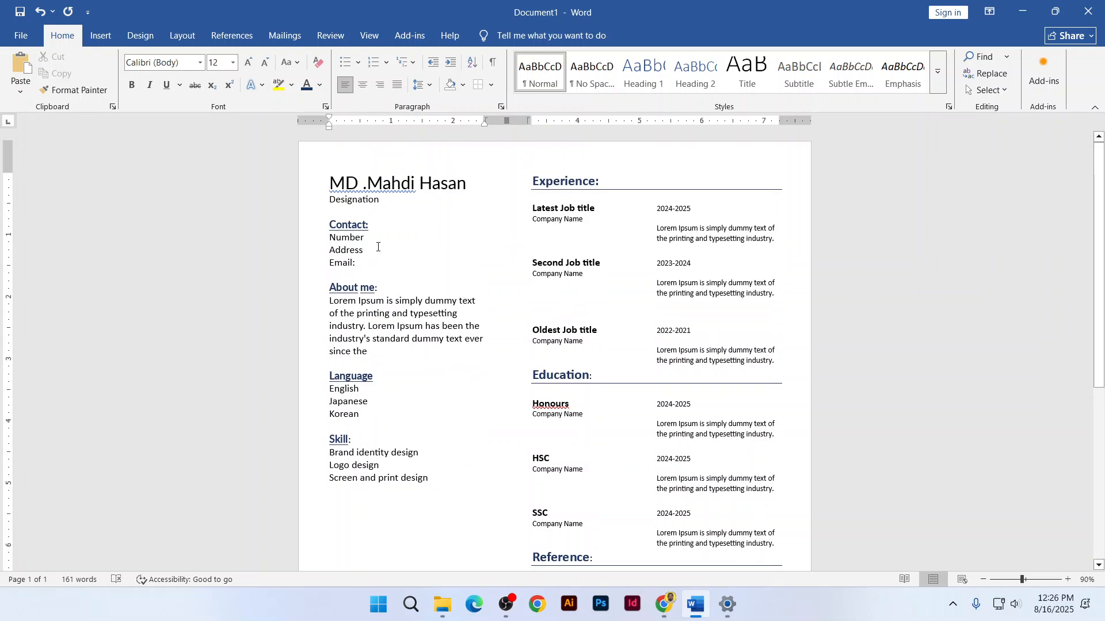
scroll(346, 396, "up", 3, "ctrl")
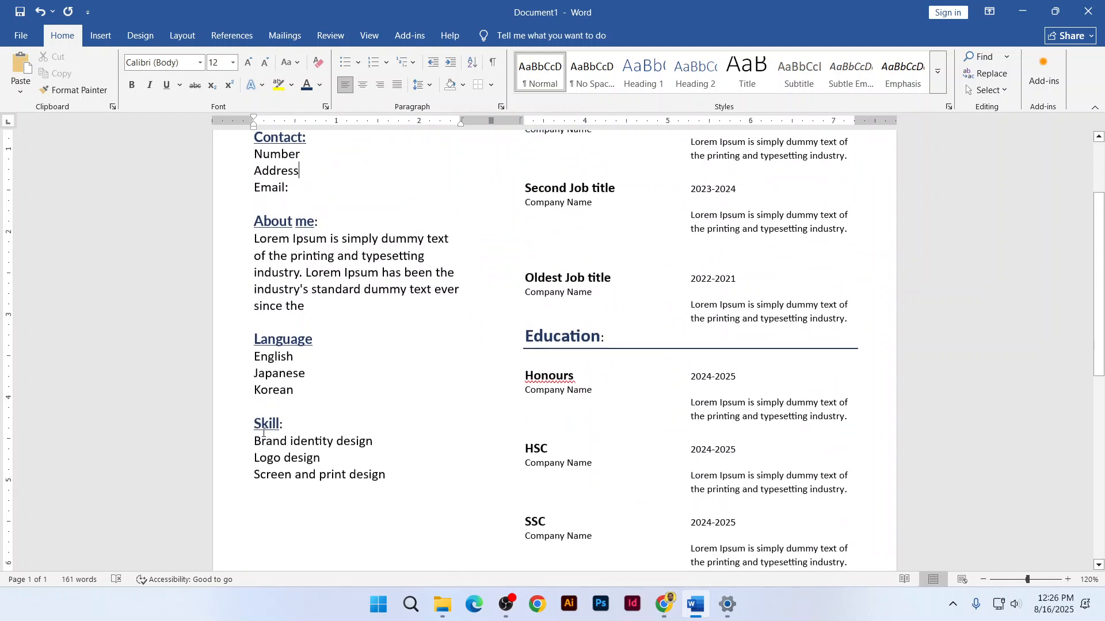
Bullet the Language lines, trying filled, hollow and square styles before settling on arrows
left_click_drag(255, 353, 295, 390)
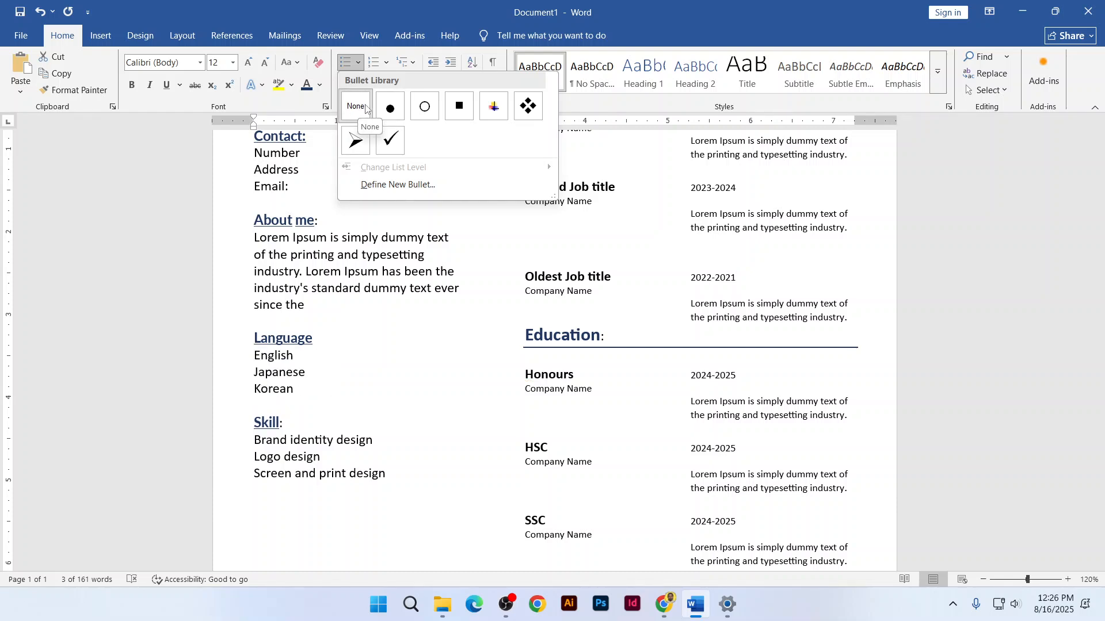
left_click(389, 109)
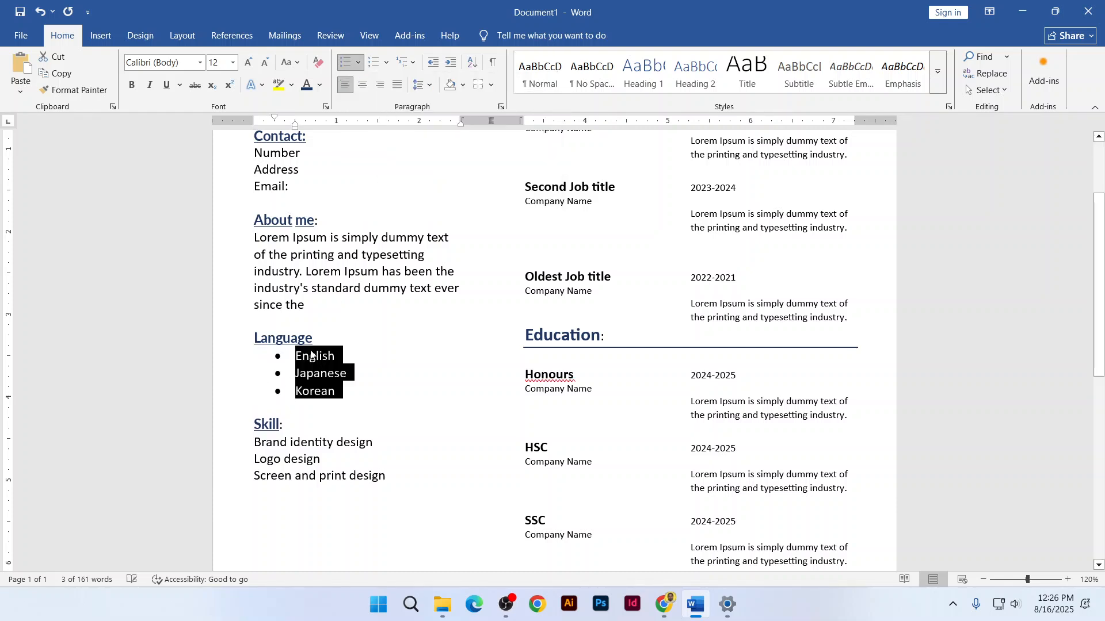
left_click(358, 62)
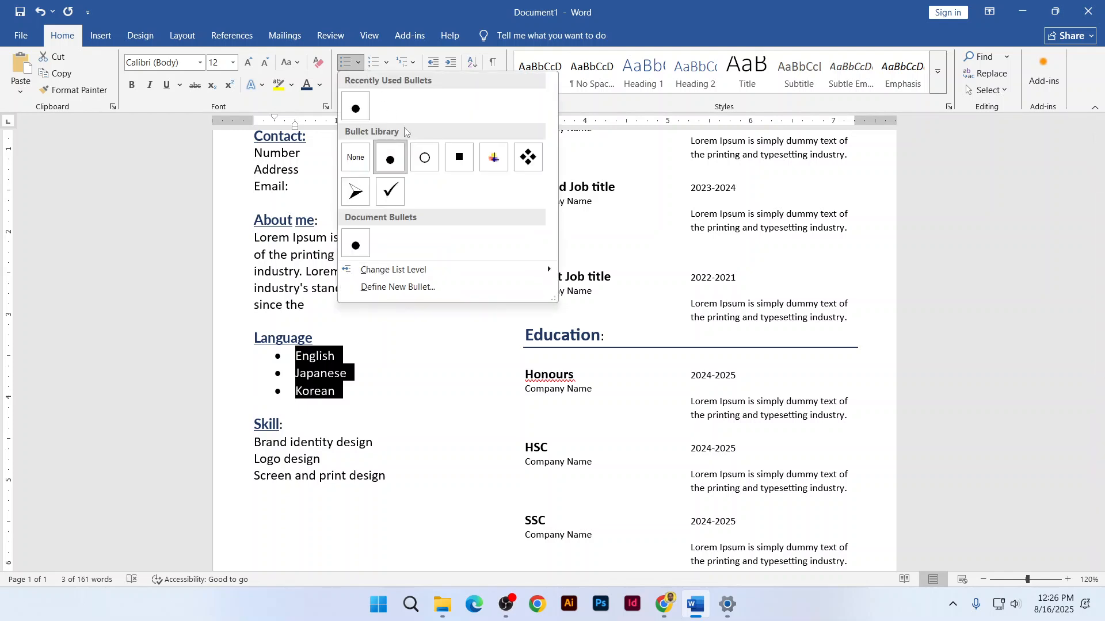
left_click(424, 164)
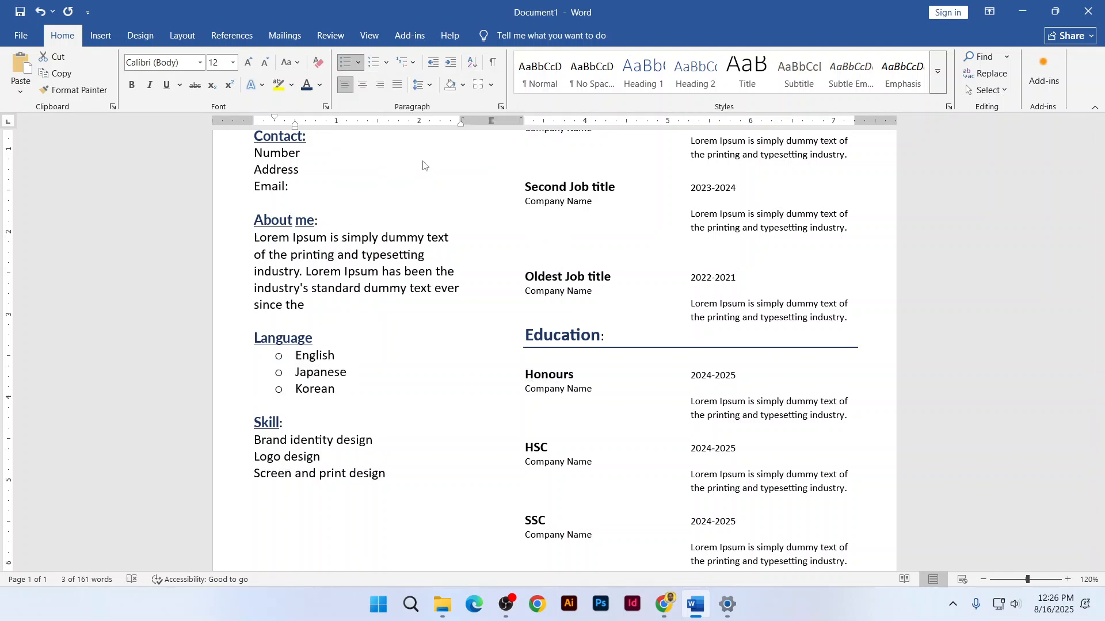
left_click(297, 358)
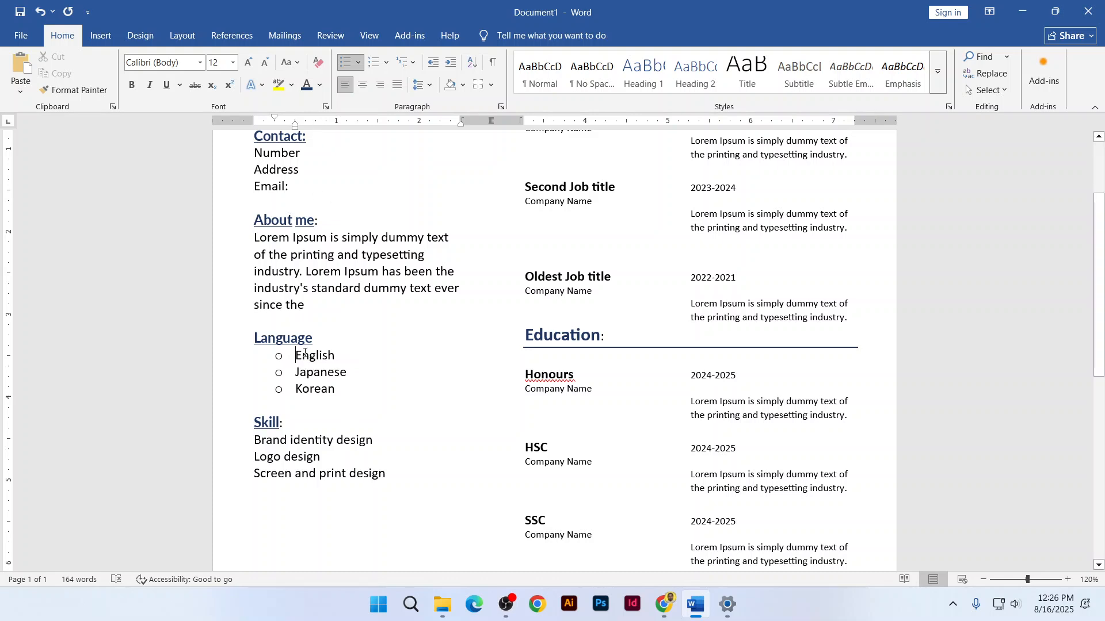
left_click_drag(294, 361, 343, 391)
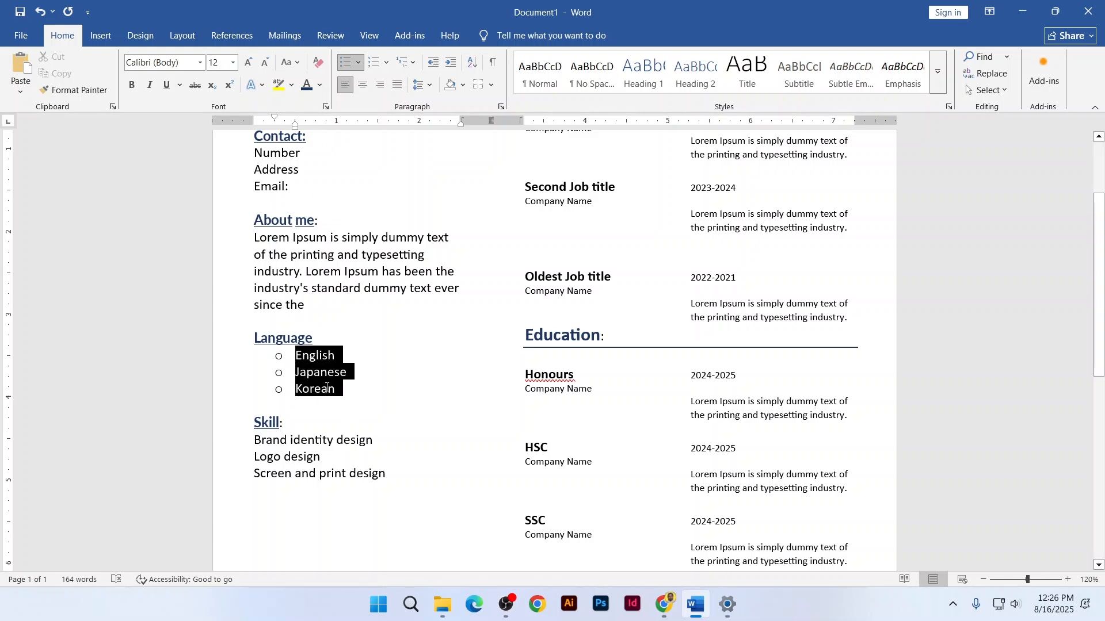
left_click(358, 63)
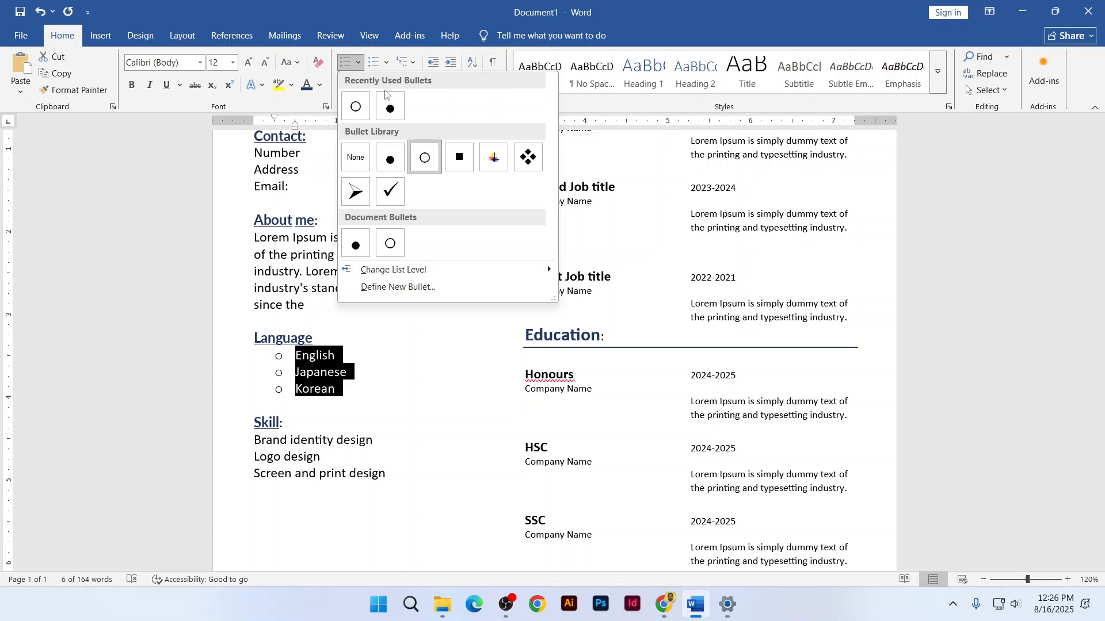
left_click(458, 156)
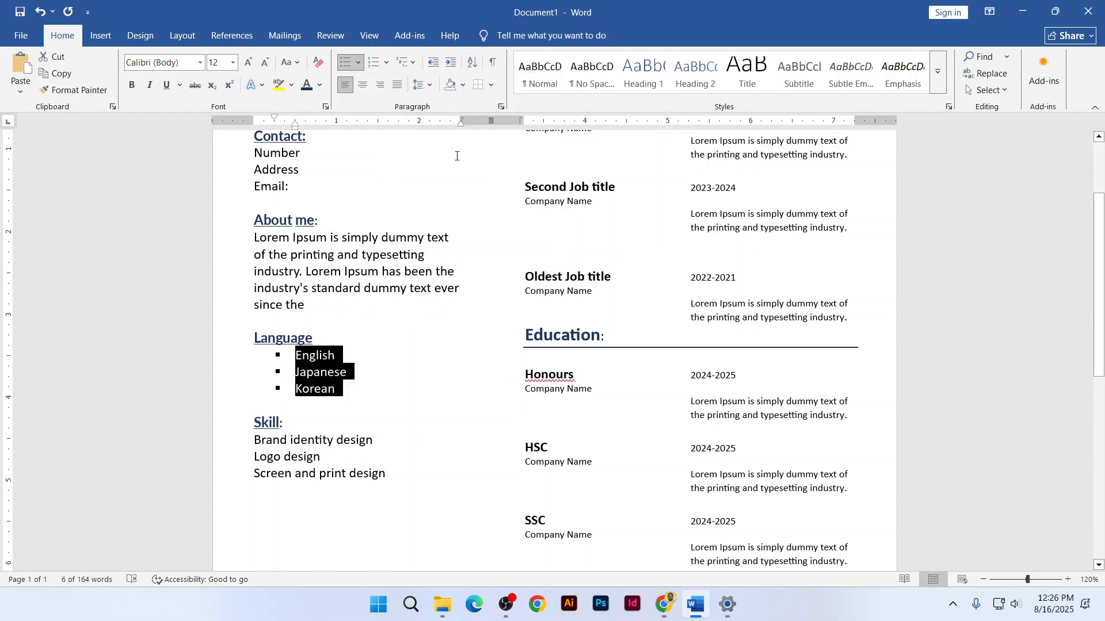
left_click(358, 62)
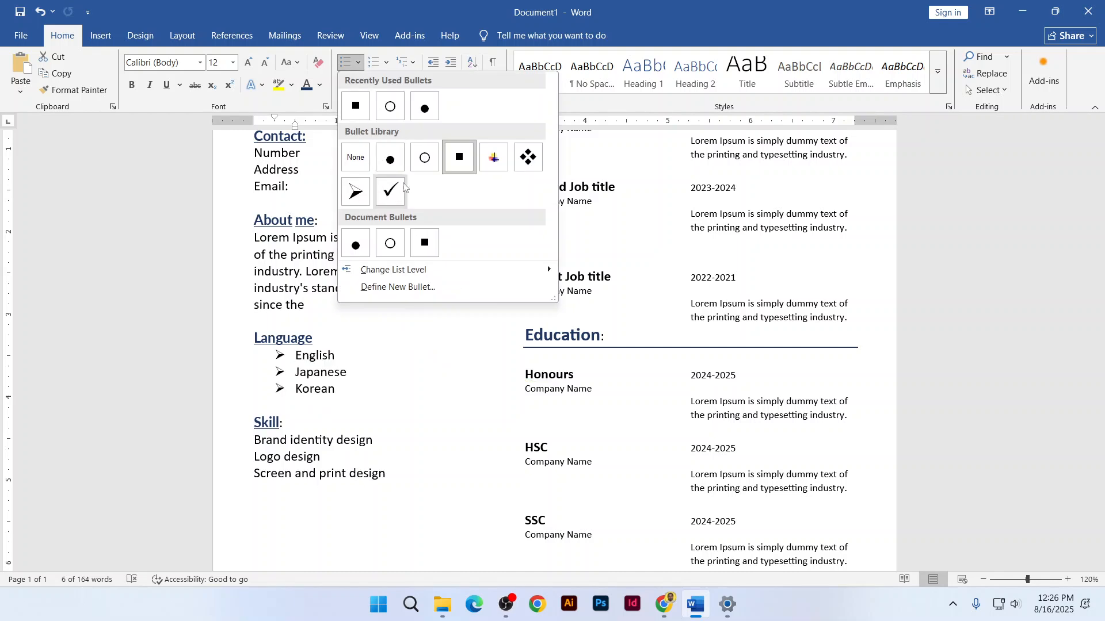
left_click(355, 192)
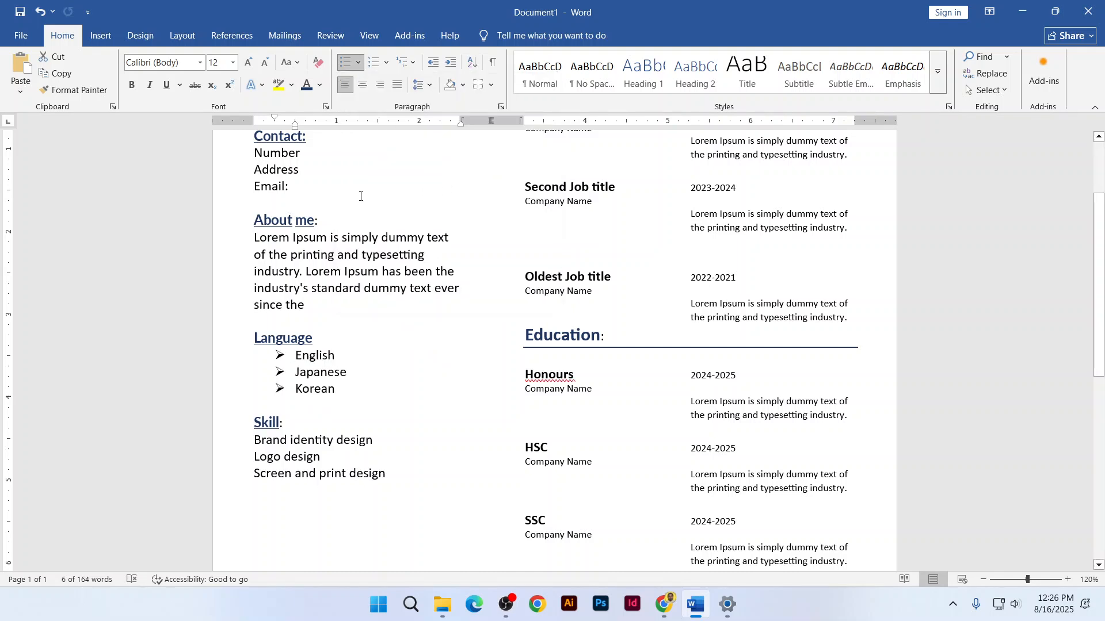
left_click_drag(343, 390, 295, 360)
left_click(296, 350)
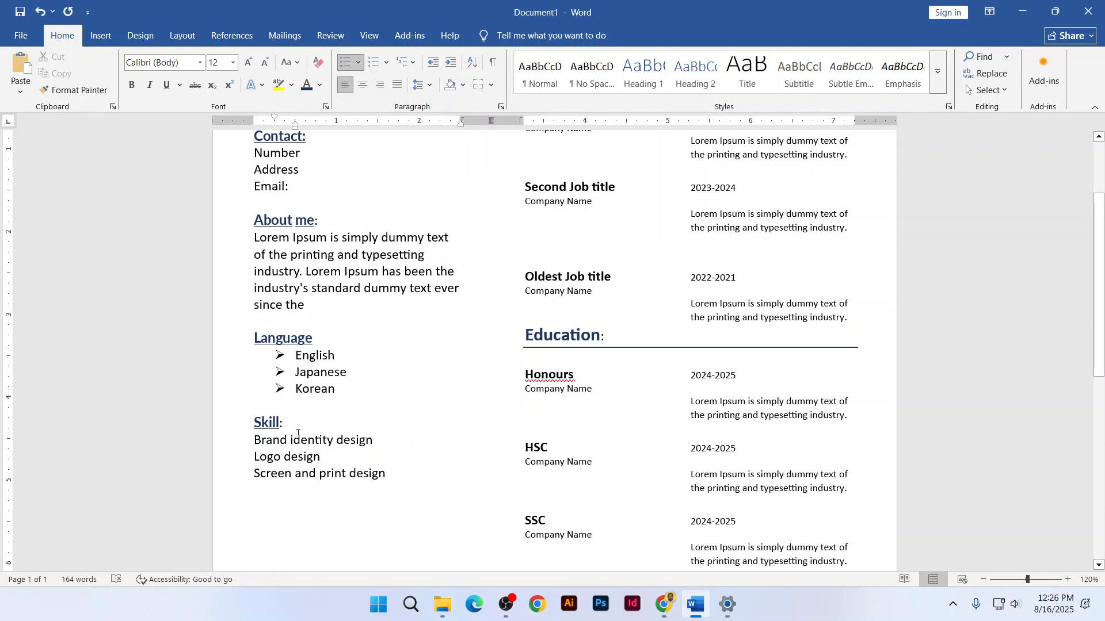
Try round bullets on Skill and Roman numbering on Honours, then undo both
left_click_drag(254, 440, 259, 488)
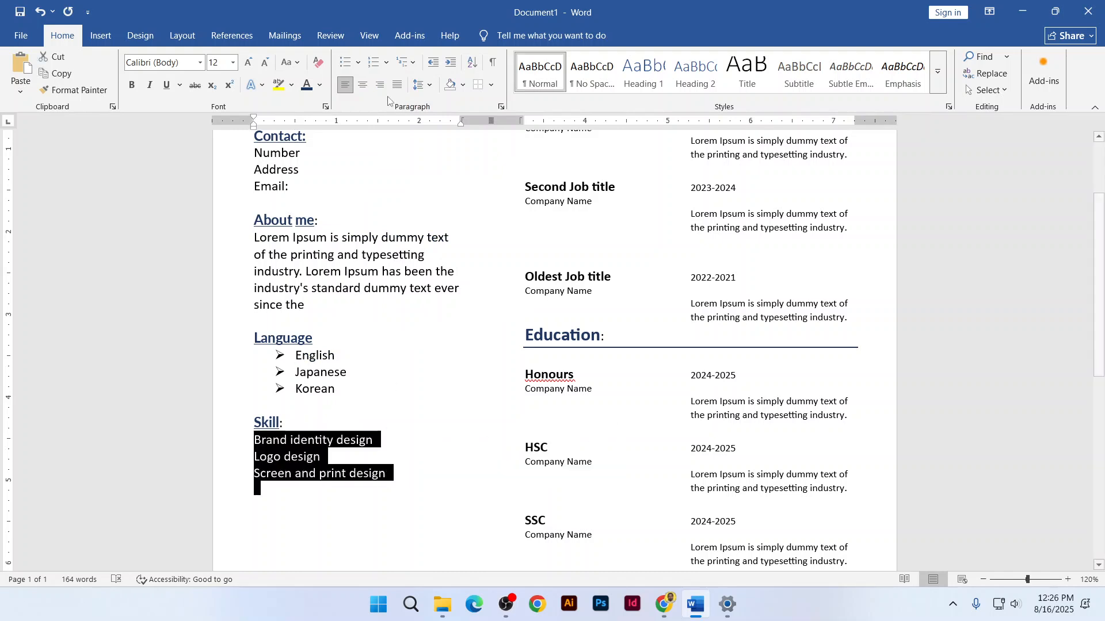
left_click(358, 62)
left_click(387, 156)
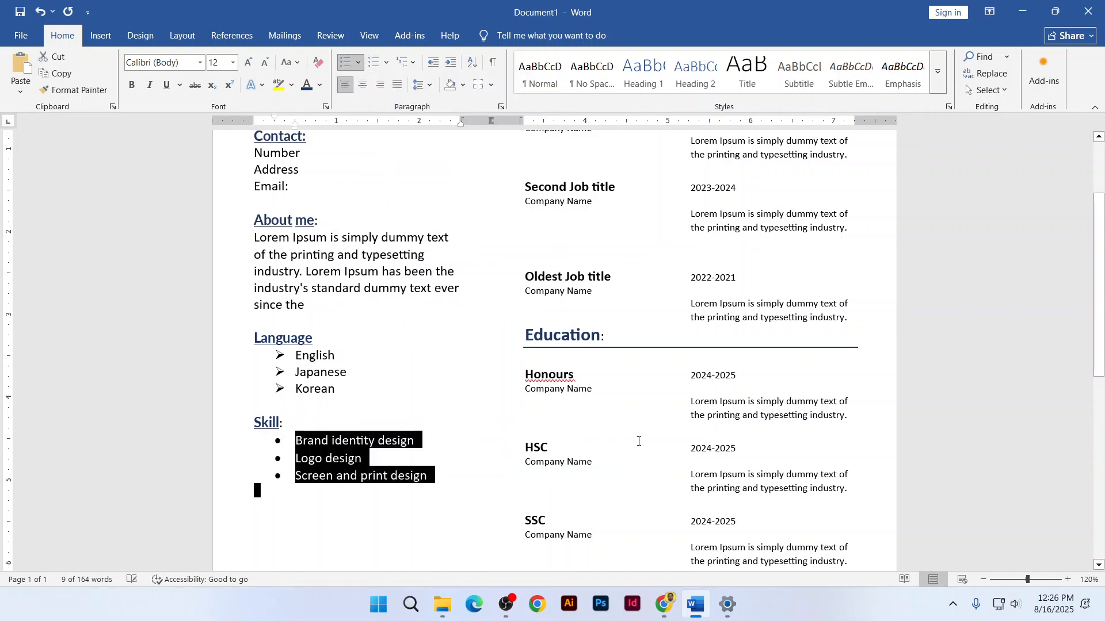
left_click_drag(691, 402, 707, 415)
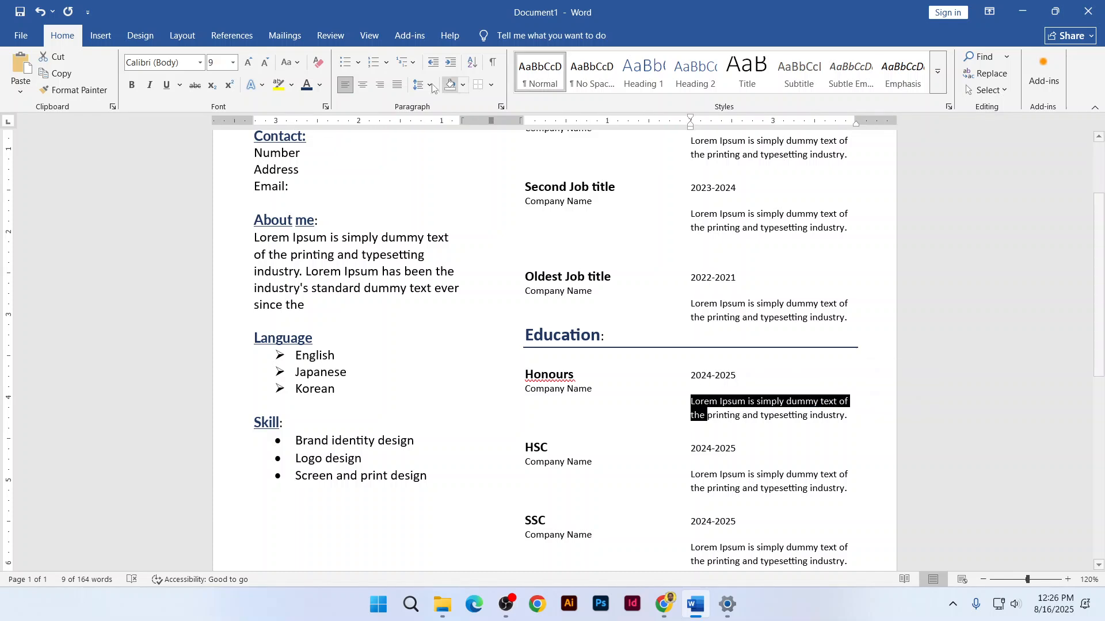
left_click(386, 62)
left_click(397, 127)
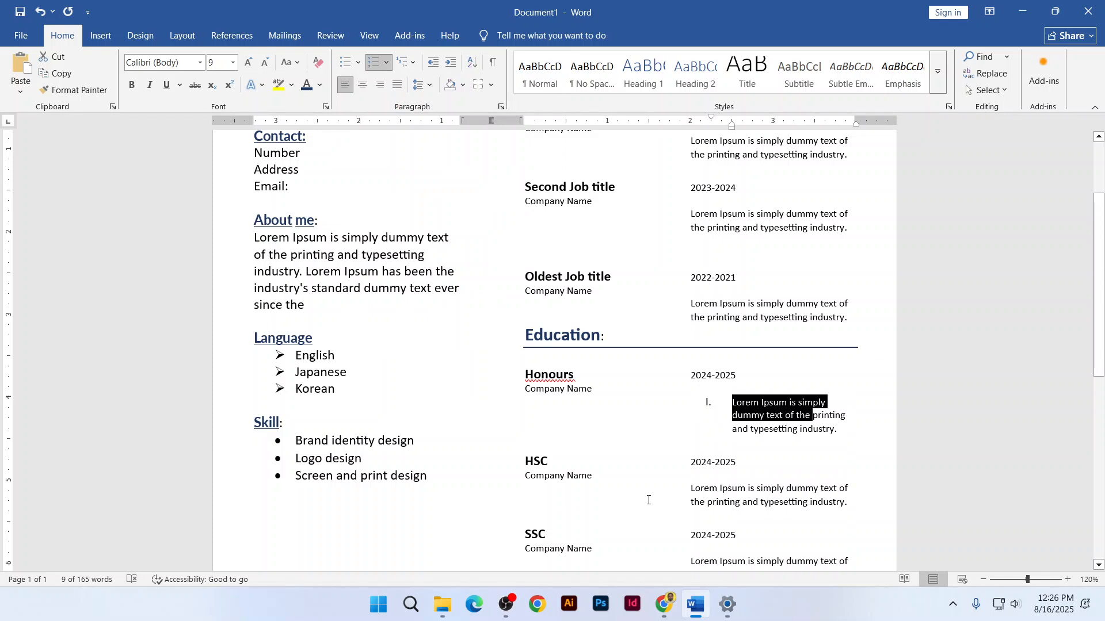
key("ctrl+z")
key("ctrl+z")
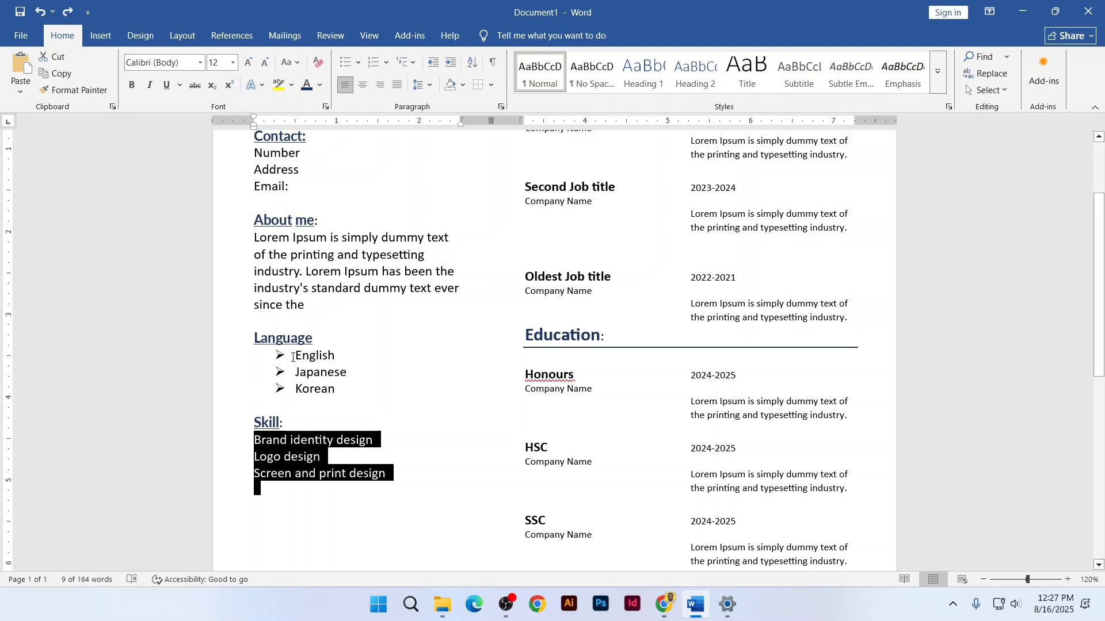
Replace the Language arrows with round bullets and give the Skill lines round bullets
left_click_drag(293, 357, 336, 390)
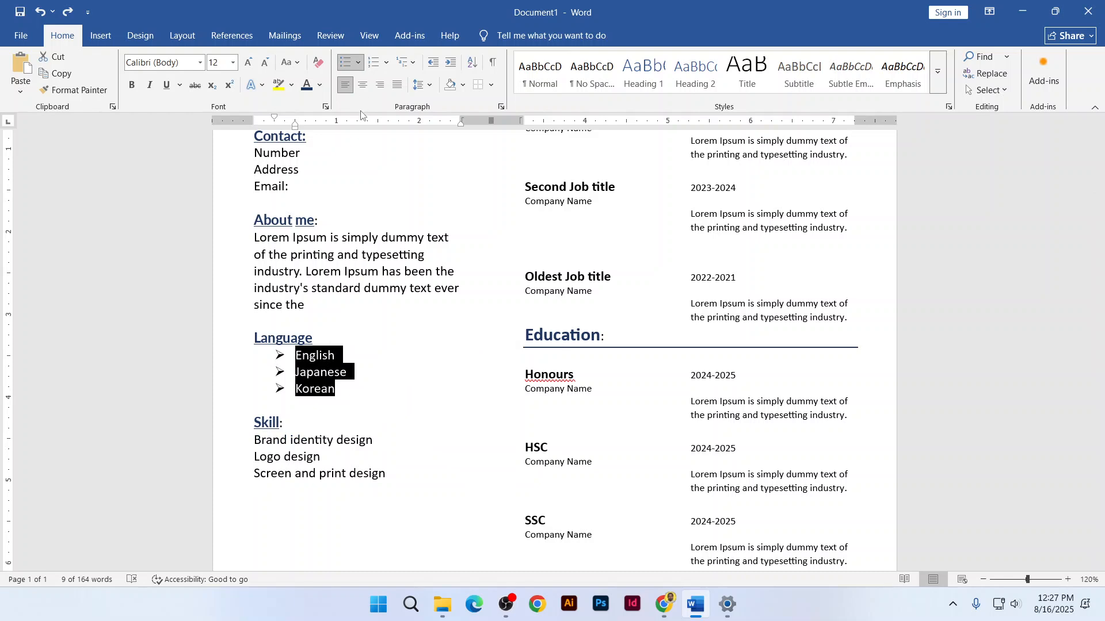
left_click(358, 62)
left_click(389, 156)
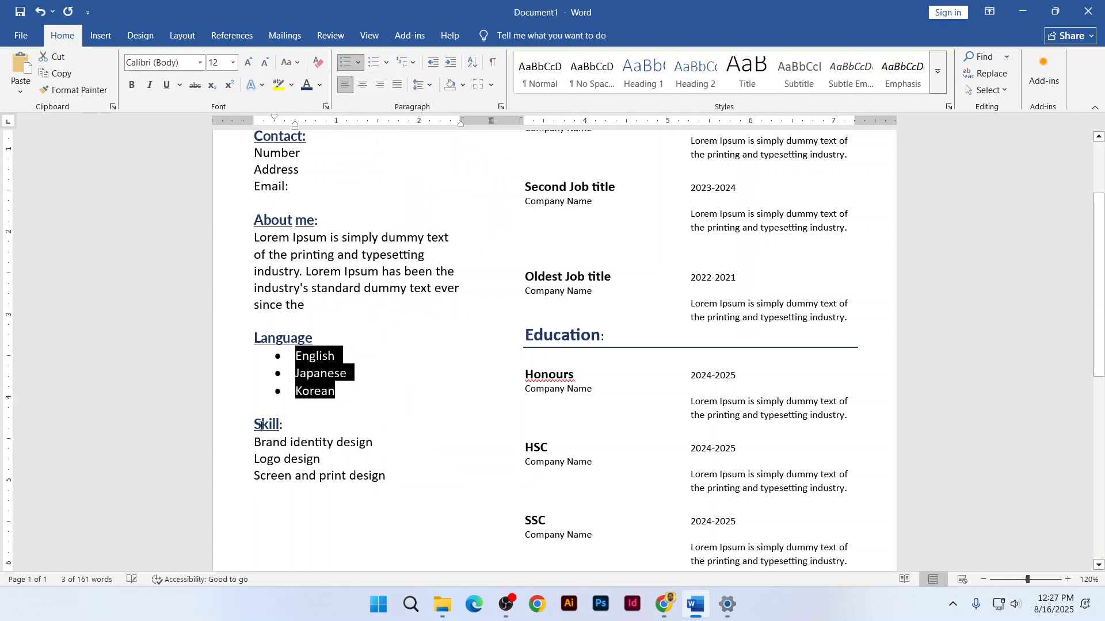
left_click_drag(254, 442, 383, 487)
left_click(358, 62)
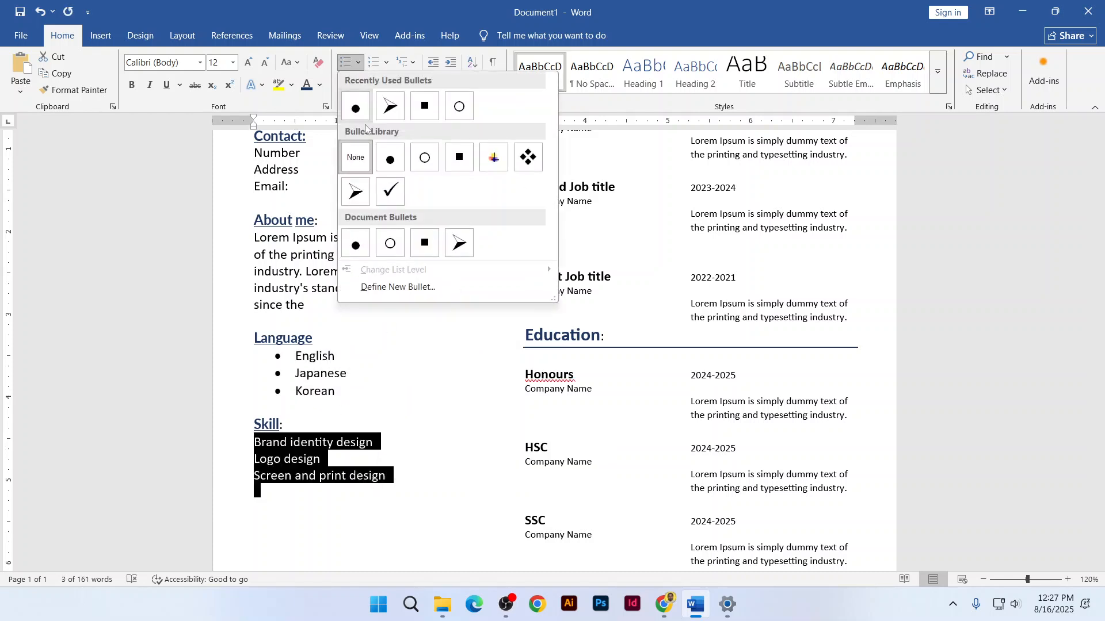
left_click(366, 115)
left_click(301, 427)
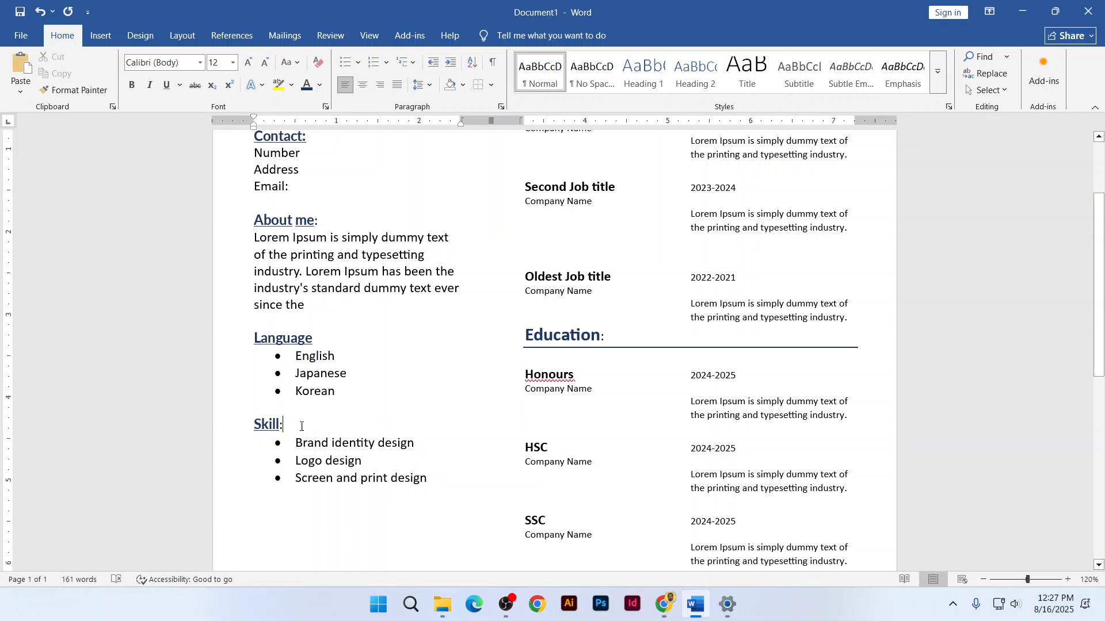
Reapply the filled round bullet to the Language list after glancing at numbering formats
left_click(335, 391, "shift")
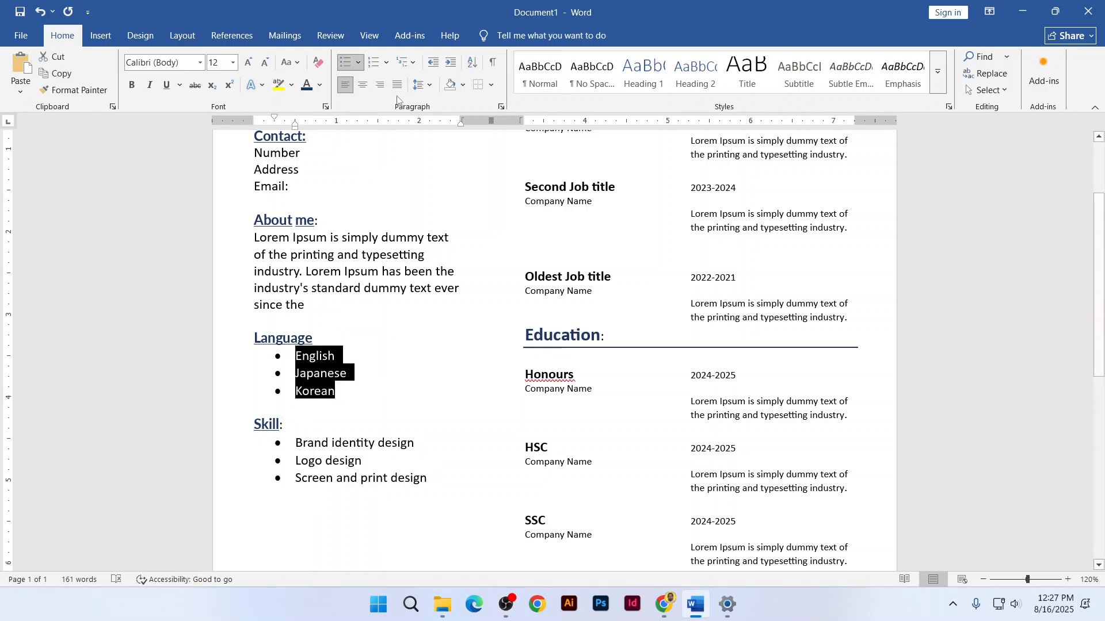
left_click(386, 62)
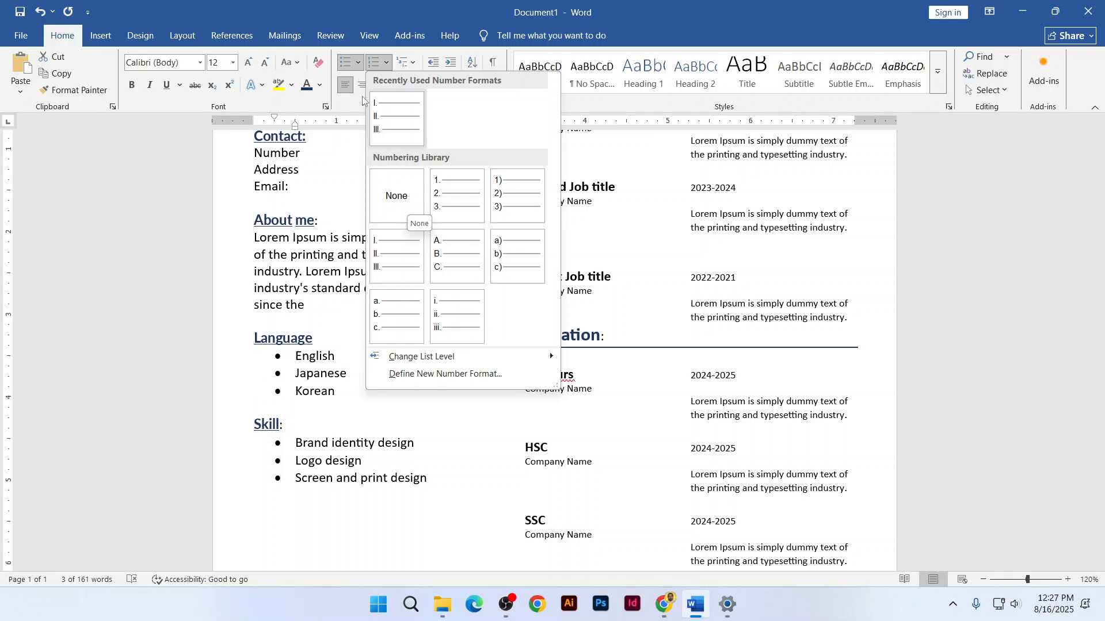
left_click(357, 62)
left_click(357, 108)
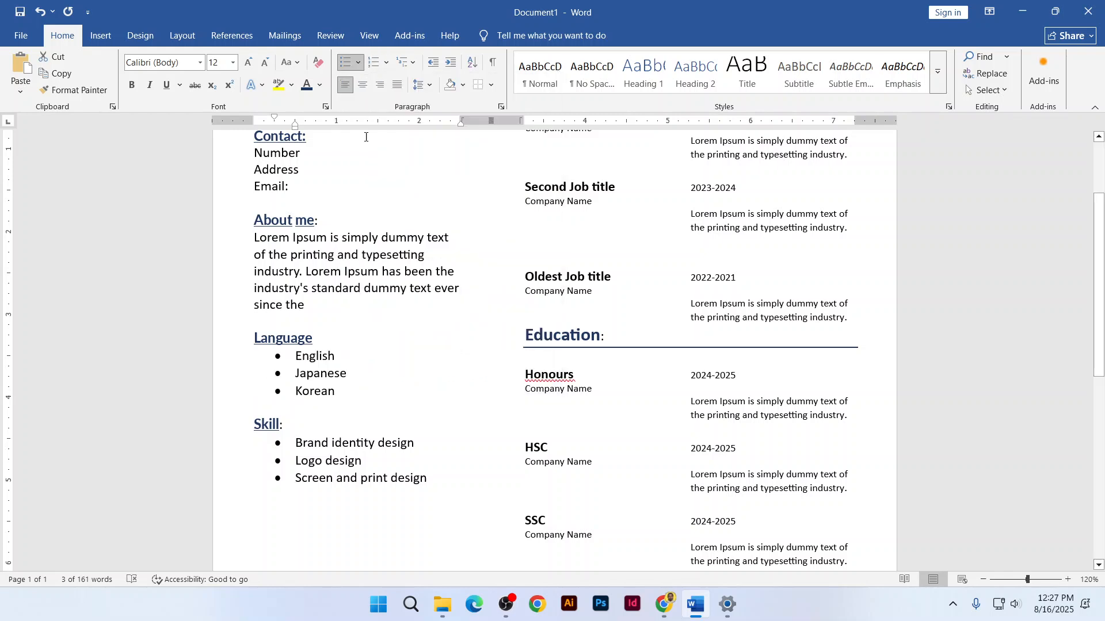
left_click(319, 356)
scroll(394, 336, "up", 3)
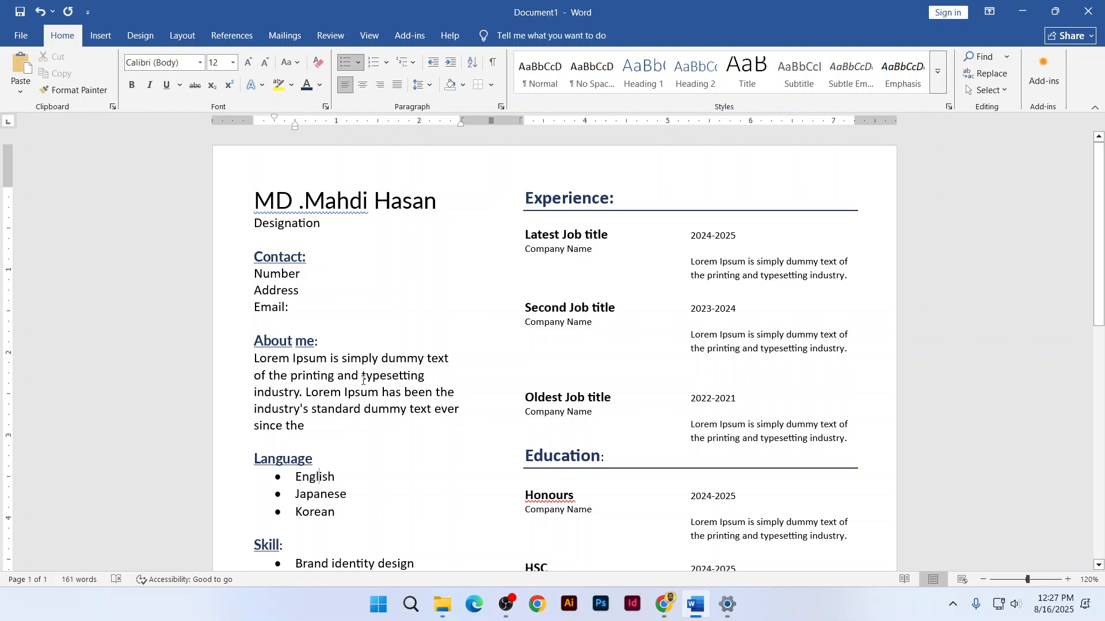
Delete the second About me sentence so the paragraph ends at "industry."
left_click(254, 358)
left_click_drag(307, 393, 394, 428)
key("BackSpace")
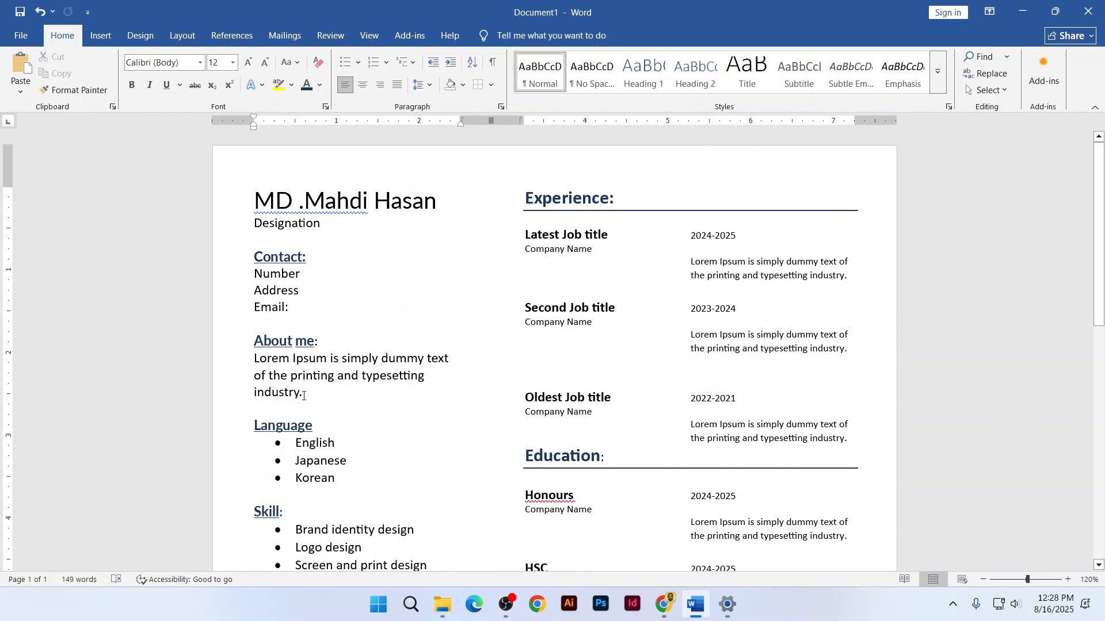
Shrink the About me paragraph to 11 pt with Ctrl+[, then restore it to 12 pt
triple_click(248, 367)
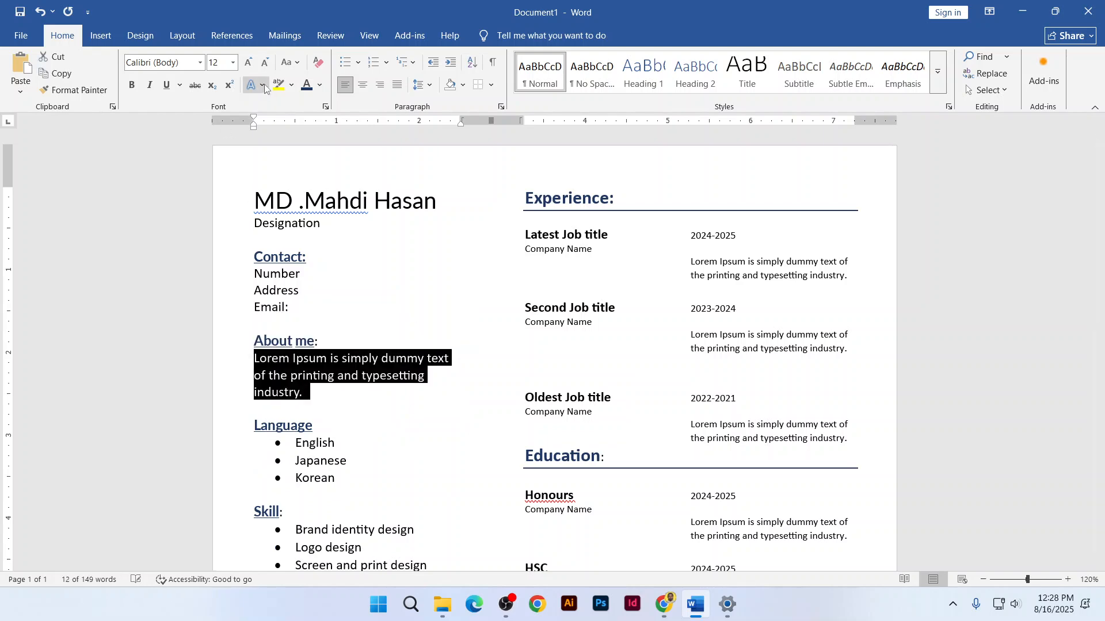
key("ctrl+bracketleft")
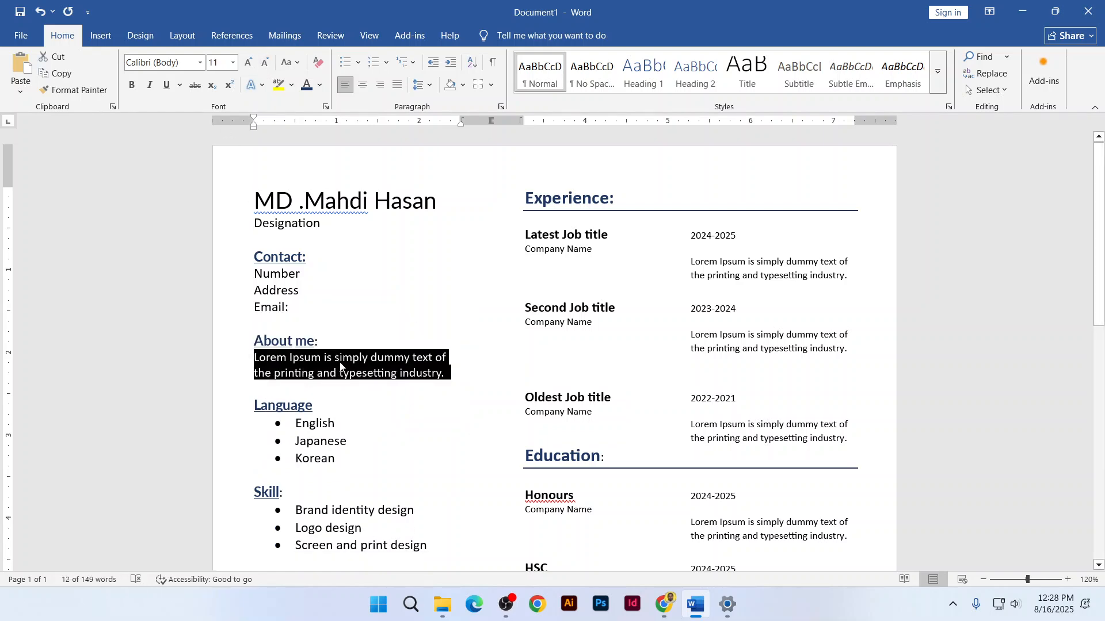
key("ctrl+bracketright")
scroll(418, 377, "down", 6)
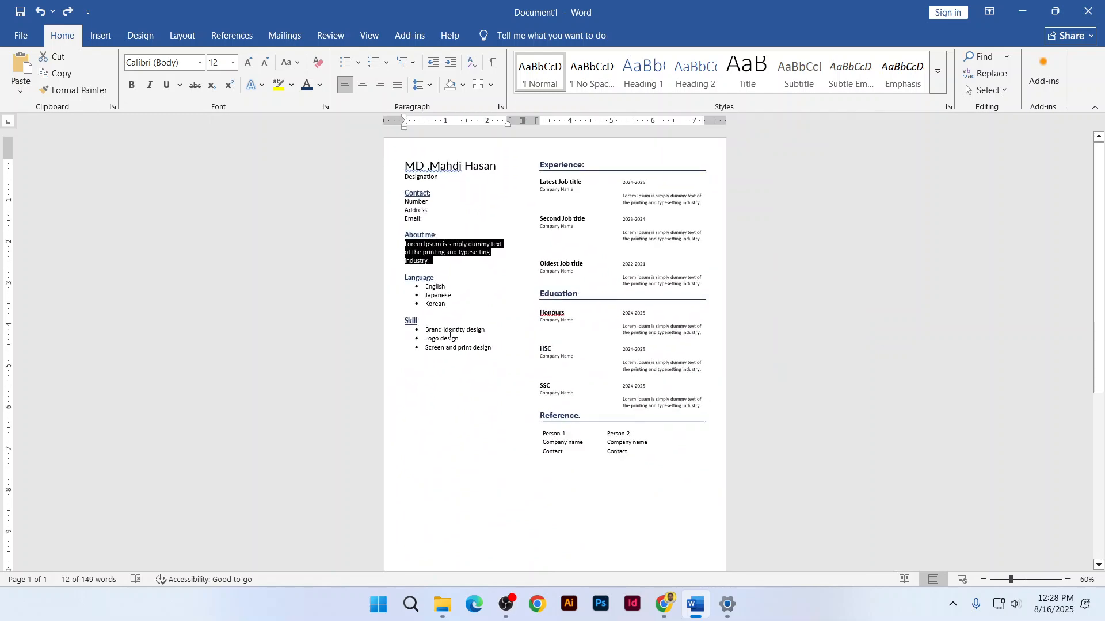
scroll(482, 258, "up", 1)
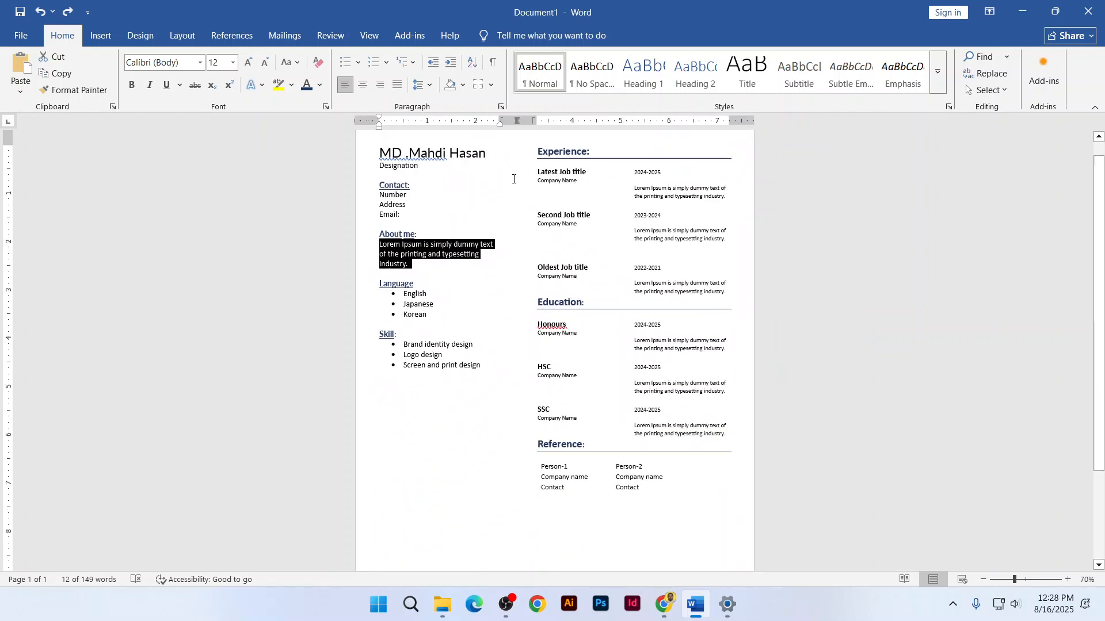
scroll(424, 188, "up", 1)
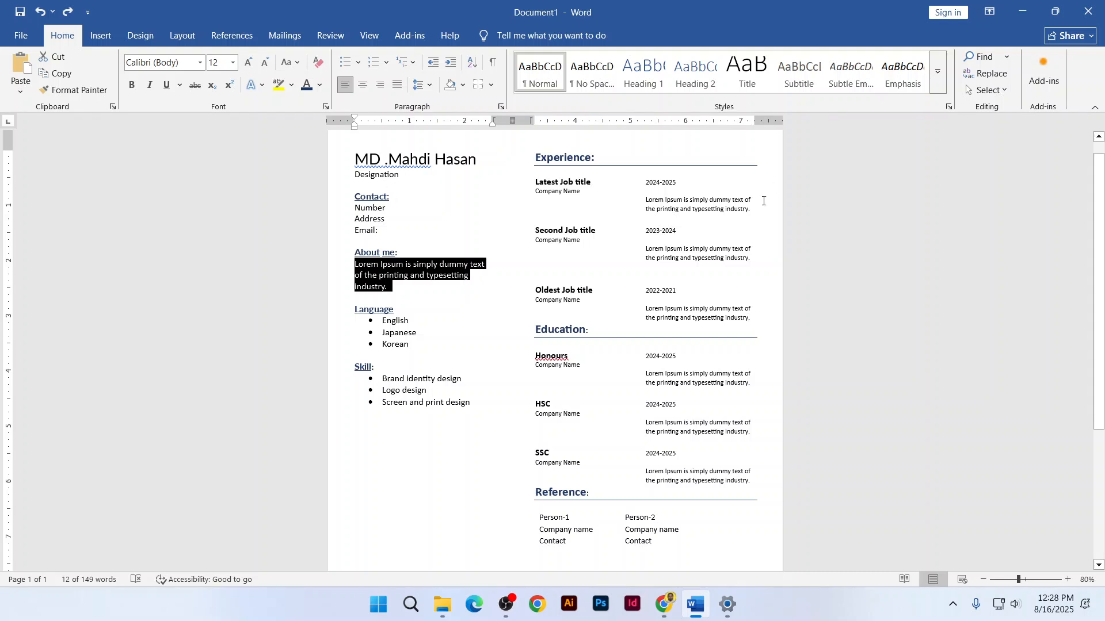
scroll(466, 253, "down", 3)
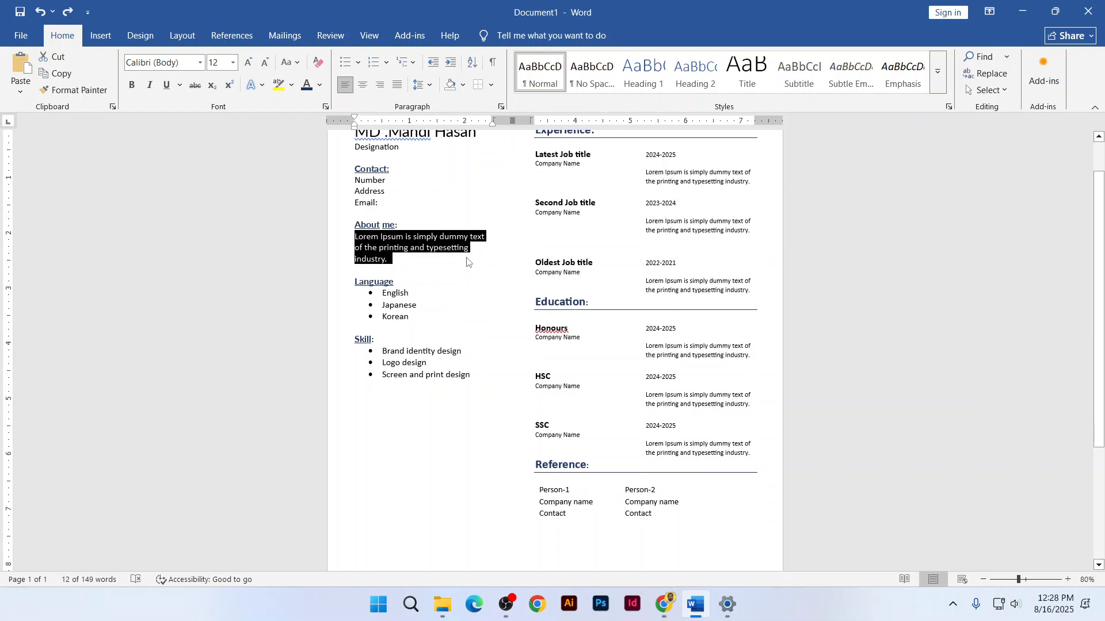
scroll(483, 271, "up", 4)
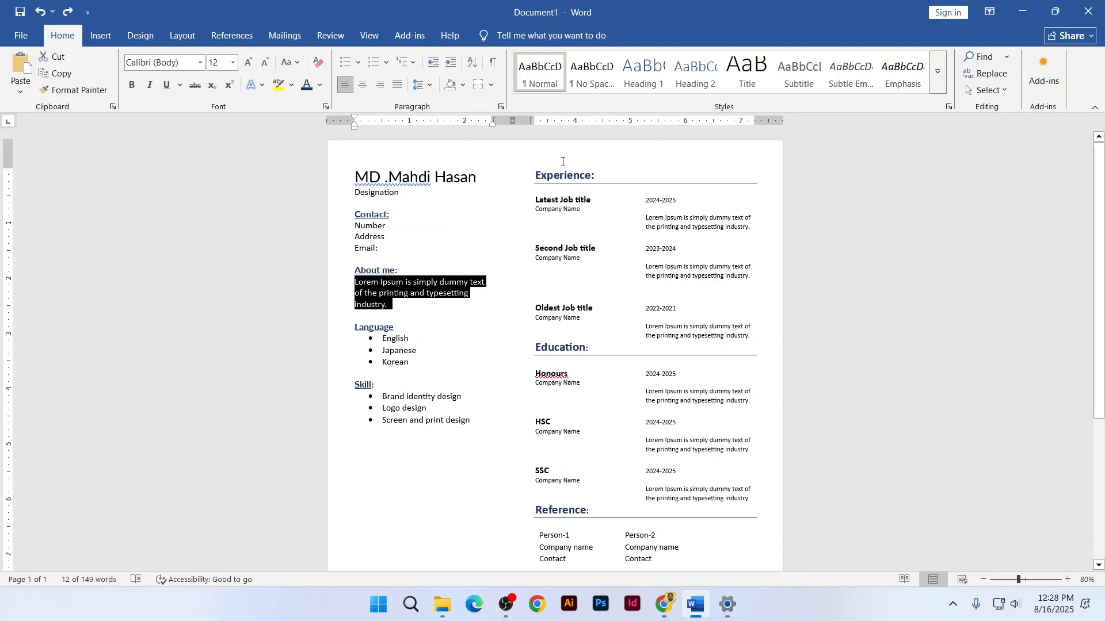
Move the name and Designation lines to the top of the right column above Experience
left_click(535, 174)
key("Return")
key("Return")
key("Return")
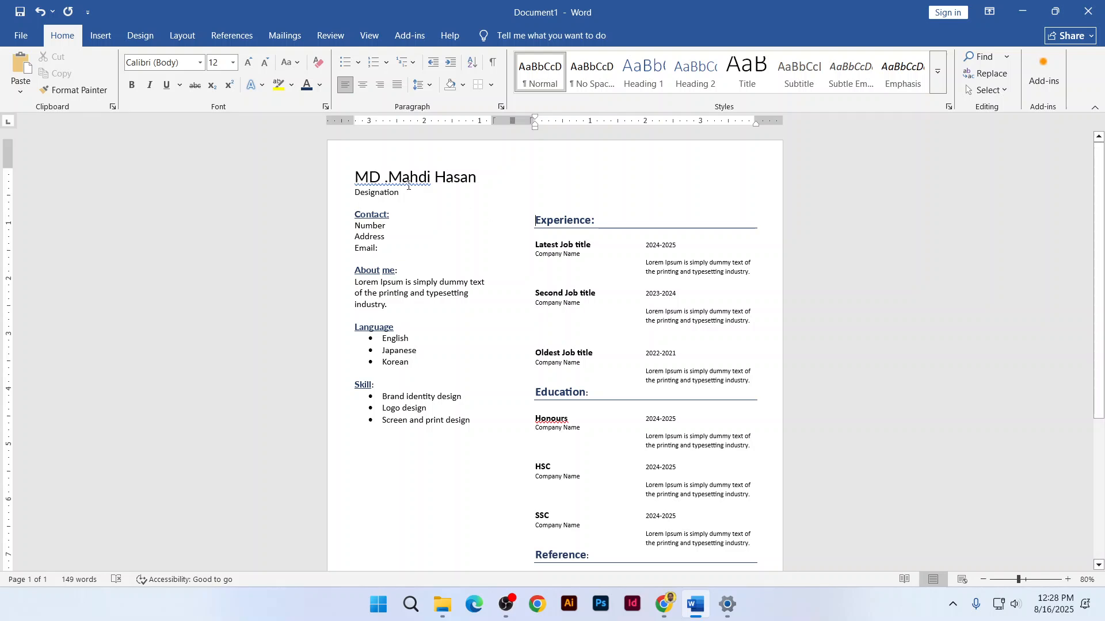
left_click_drag(406, 193, 354, 174)
key("ctrl+c")
key("Delete")
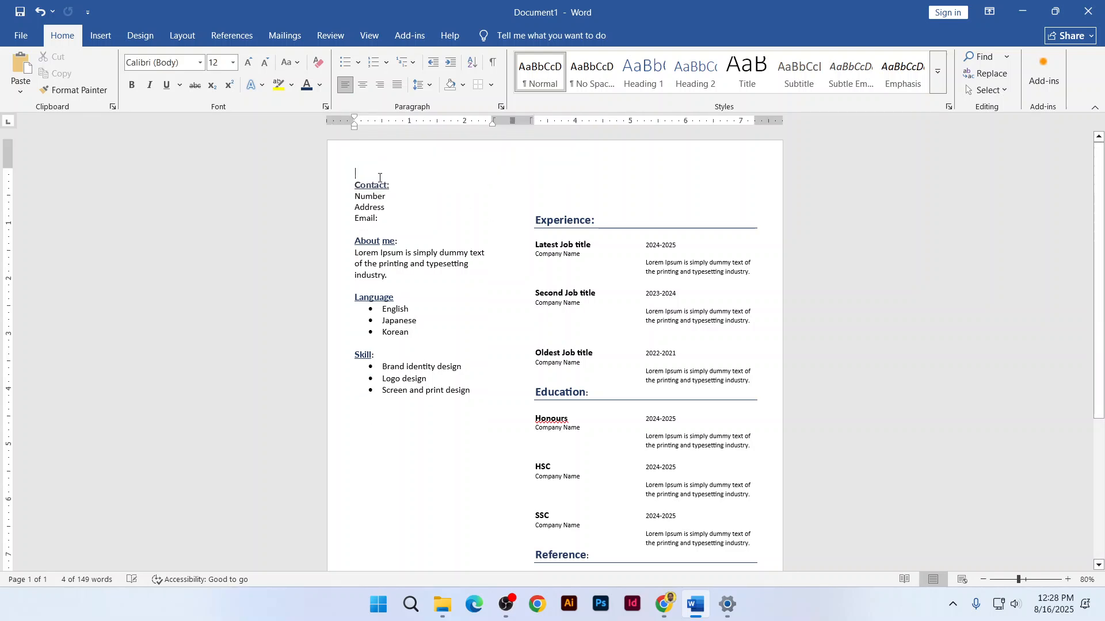
left_click(553, 160)
key("ctrl+v")
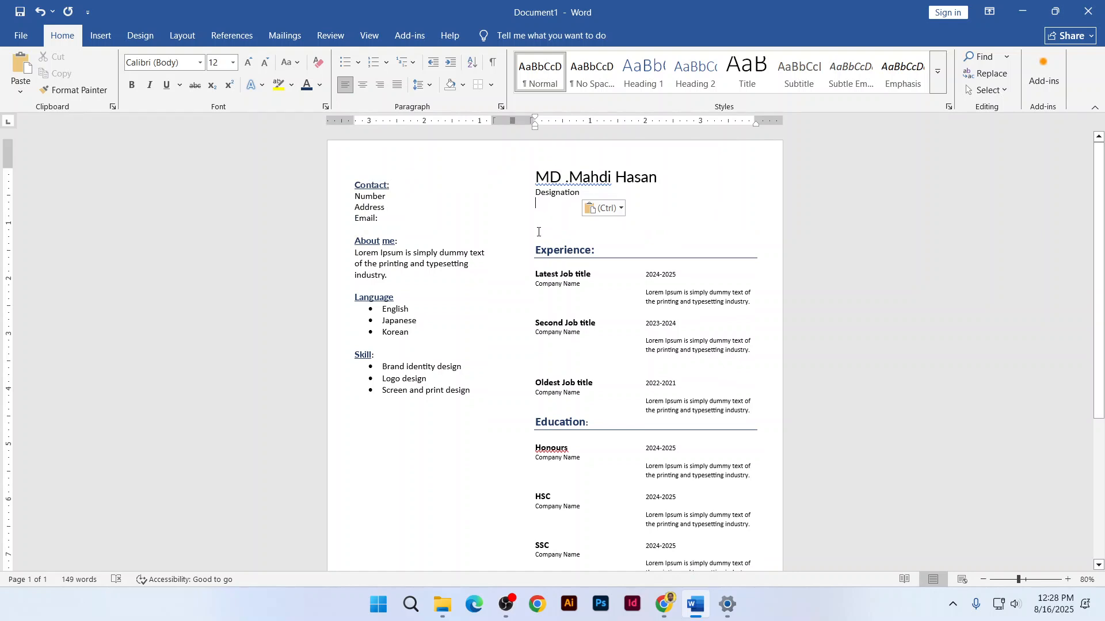
left_click(535, 250)
key("BackSpace")
key("BackSpace")
key("BackSpace")
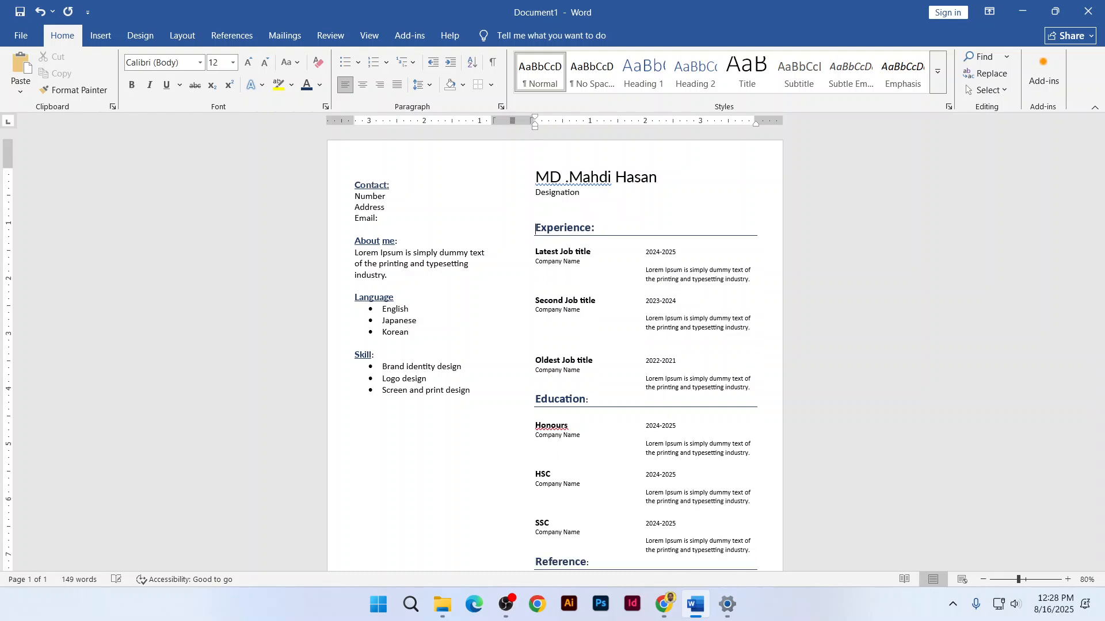
scroll(641, 363, "down", 3)
Add blank lines before Contact: so the left column starts lower
scroll(641, 362, "up", 3)
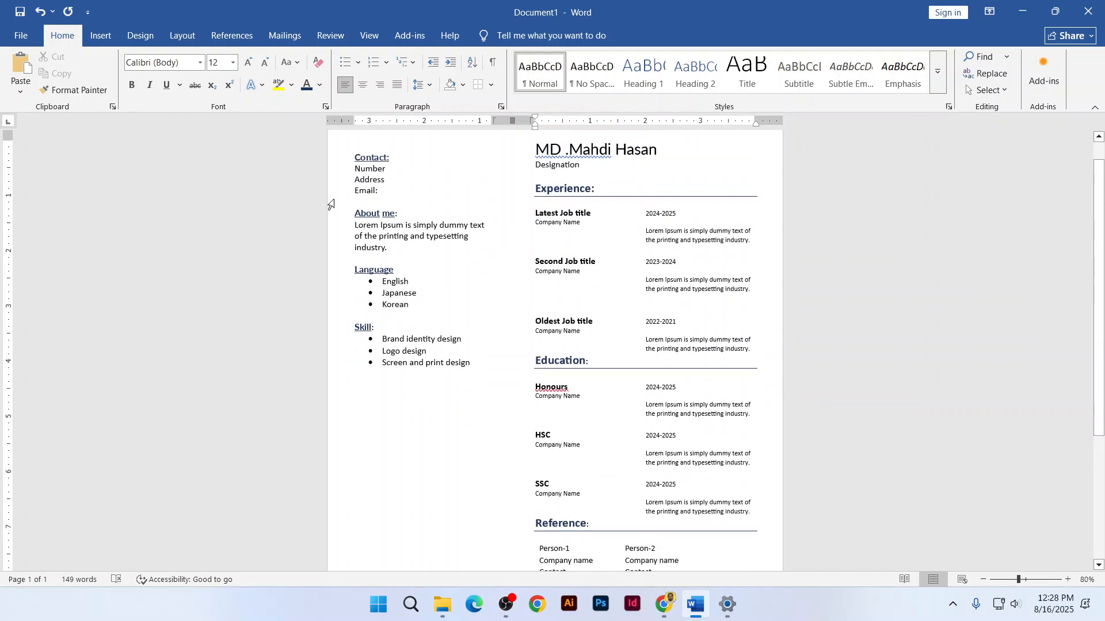
left_click(355, 157)
key("Return")
key("Return")
key("Return")
key("Return")
key("Return")
key("Return")
key("Return")
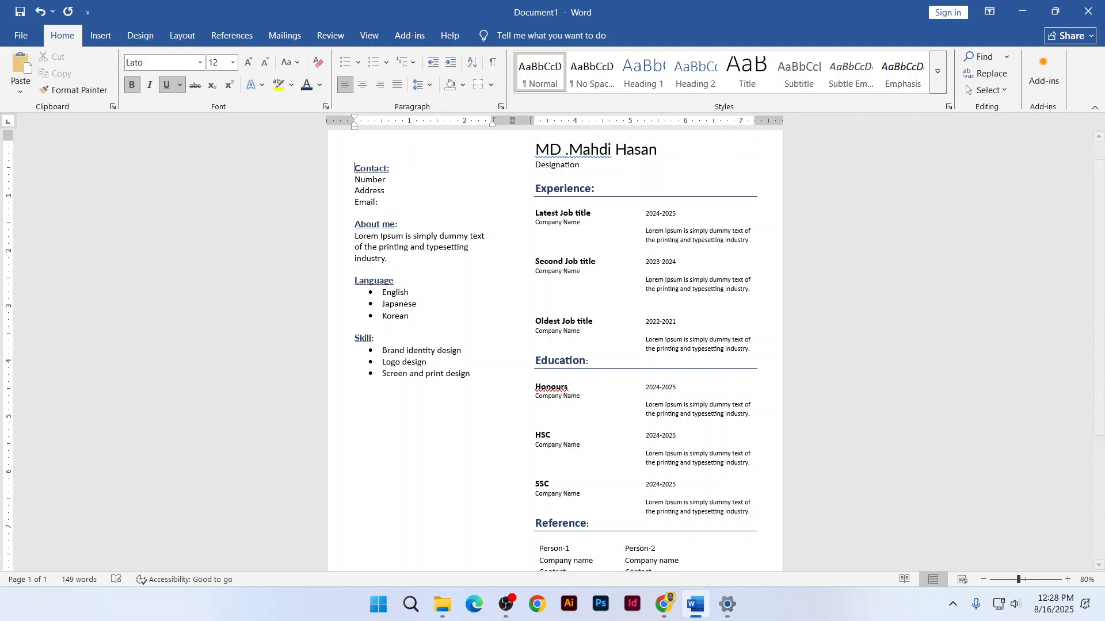
scroll(387, 226, "up", 1)
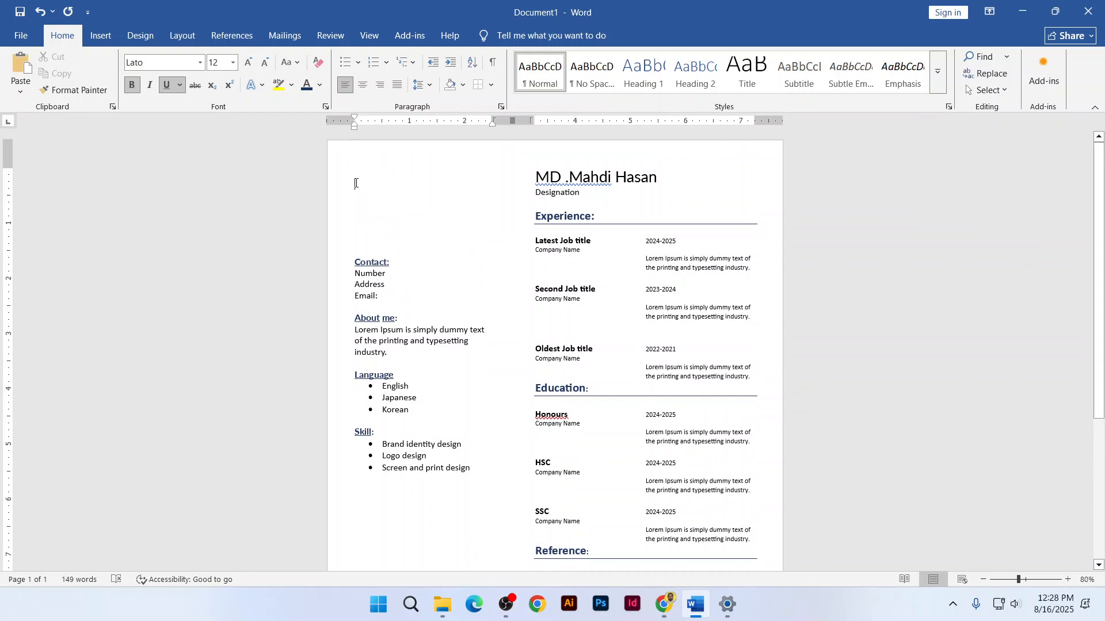
left_click(649, 309)
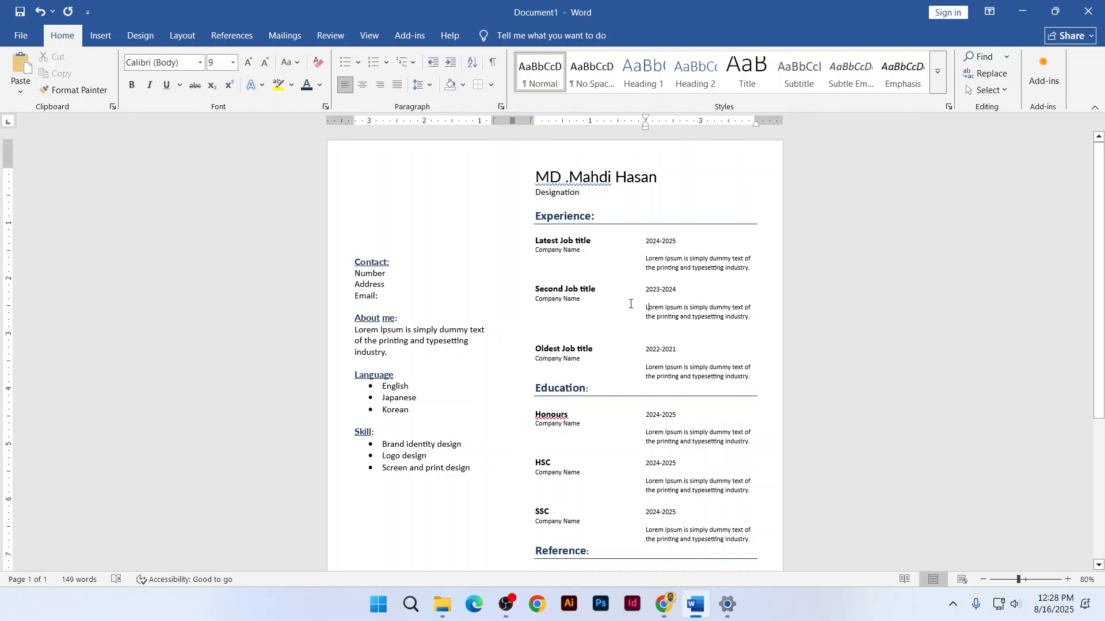
Browse Downloads and the cv-template folder for a picture, then cancel and switch to Chrome
left_click(101, 35)
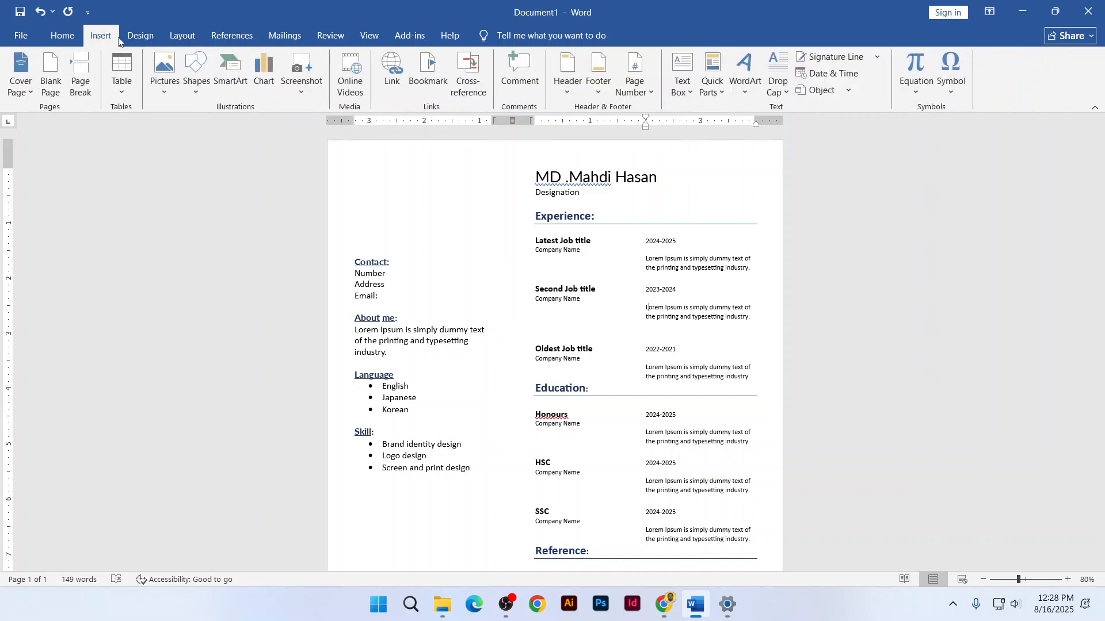
left_click(153, 78)
left_click(176, 127)
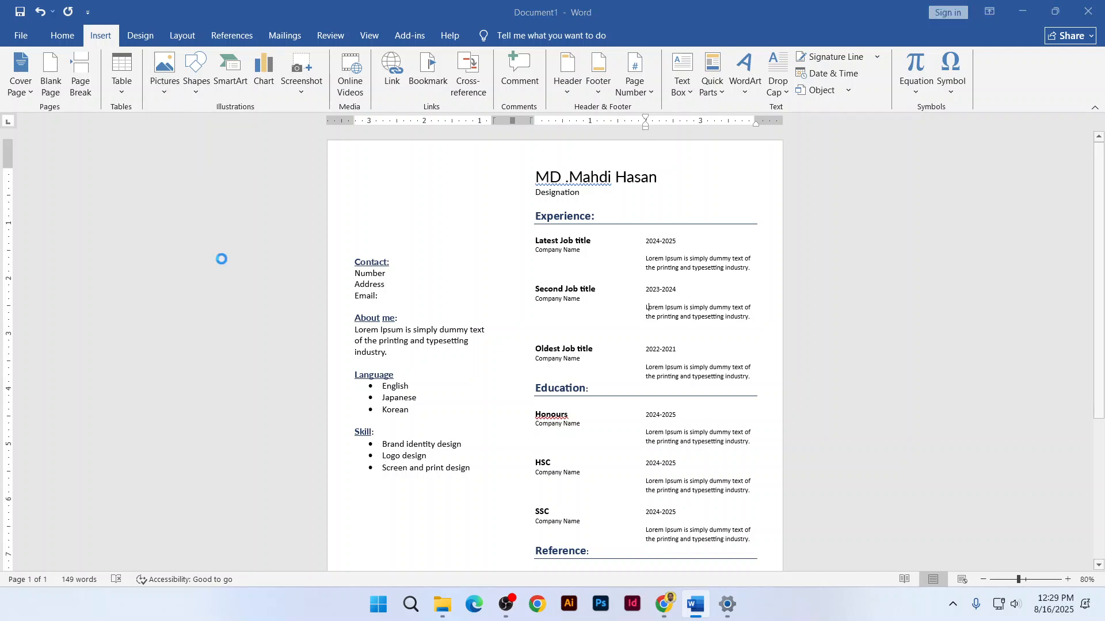
left_click(65, 162)
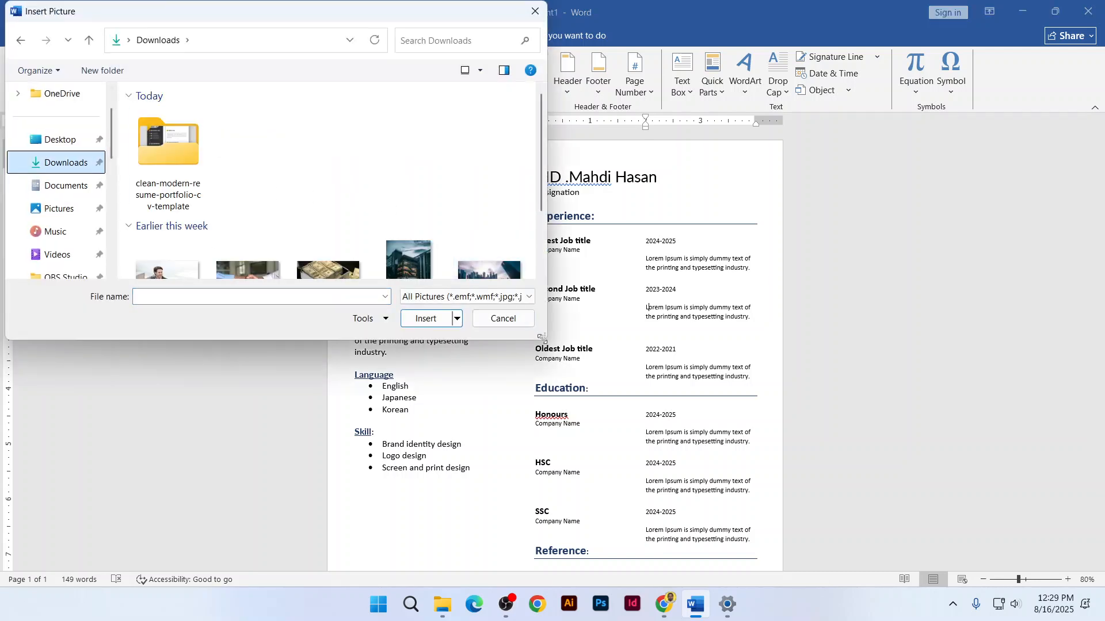
left_click_drag(543, 337, 577, 527)
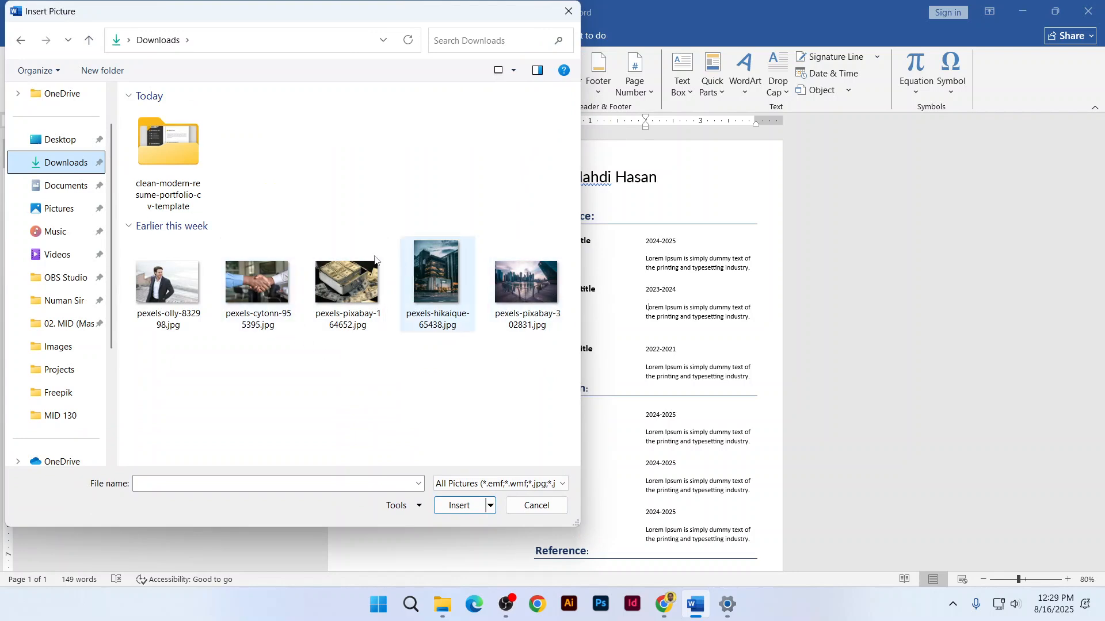
double_click(198, 149)
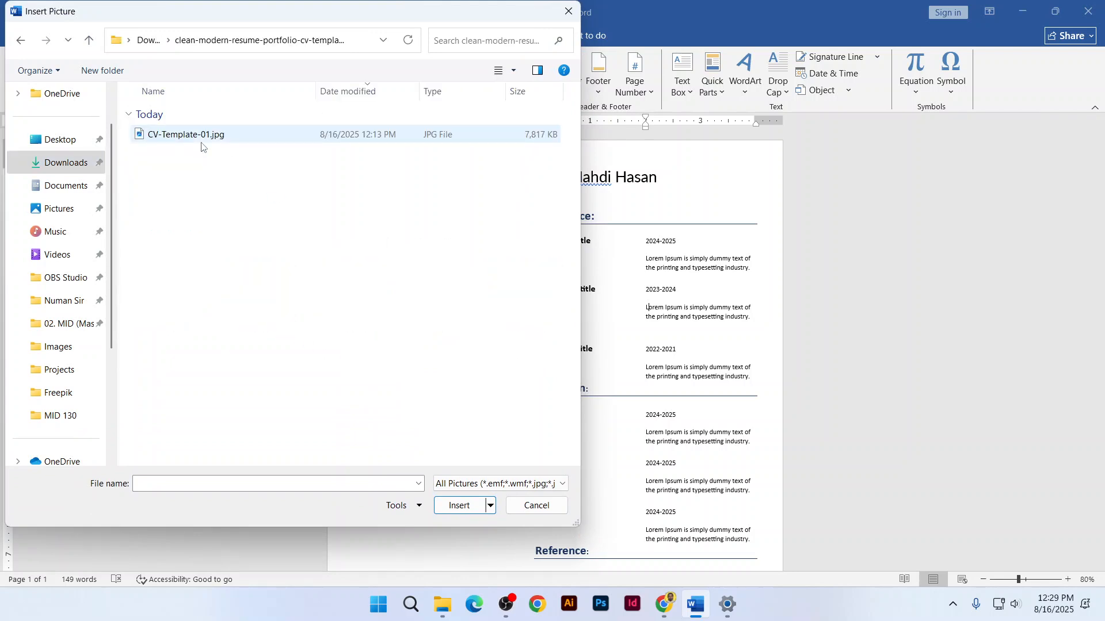
key("alt+Left")
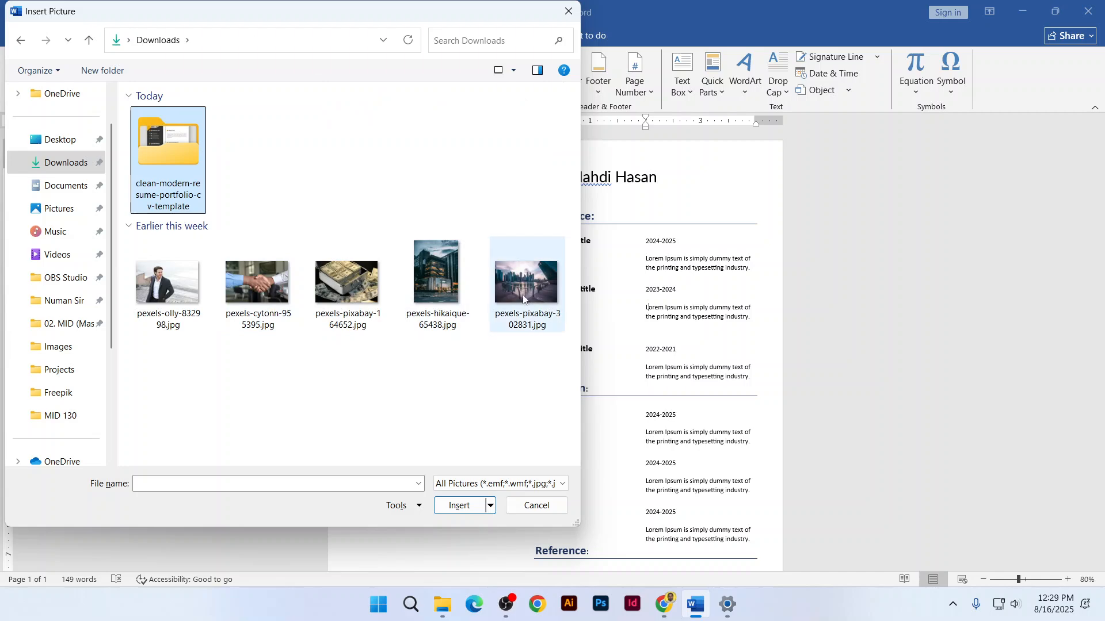
left_click(537, 506)
left_click(663, 605)
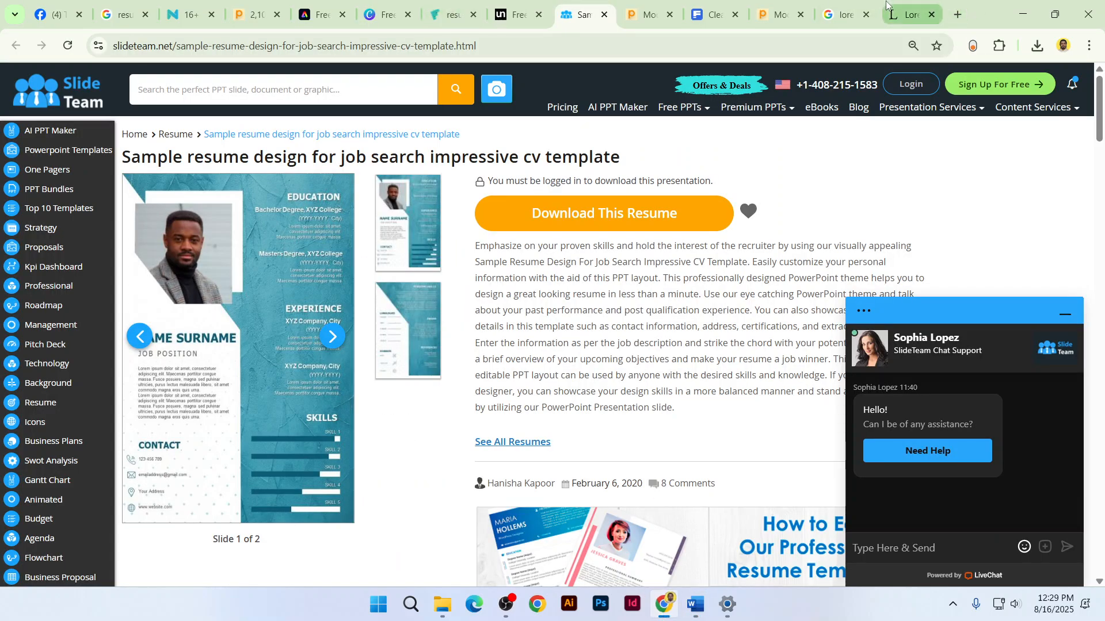
Replace the Google query with 'business men image jpg' and run the search
left_click(847, 13)
left_click_drag(394, 83, 171, 70)
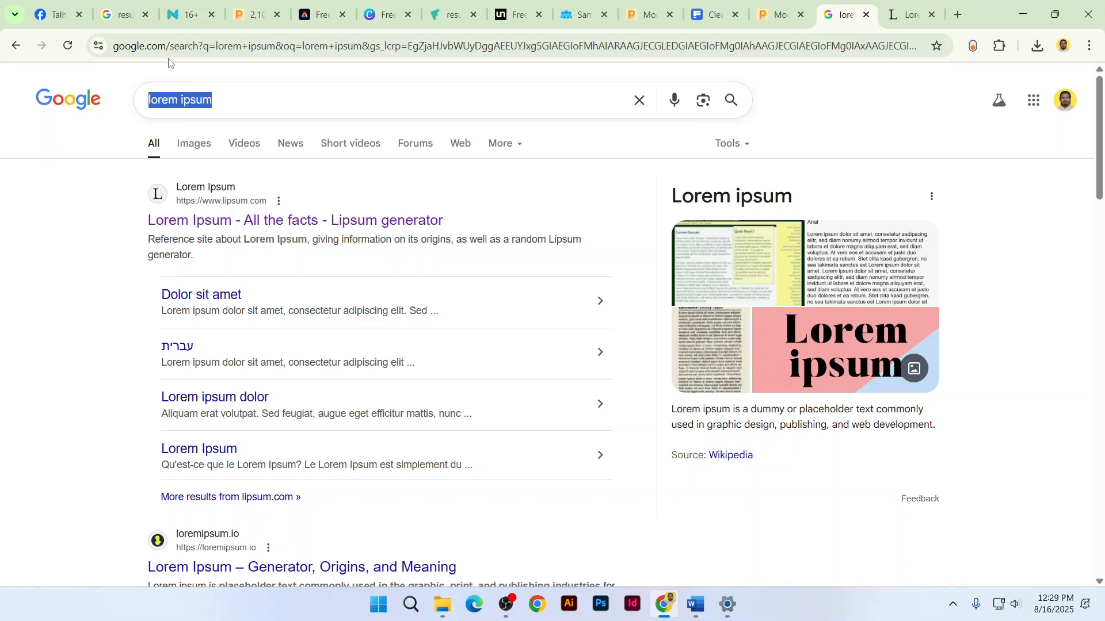
type("busine")
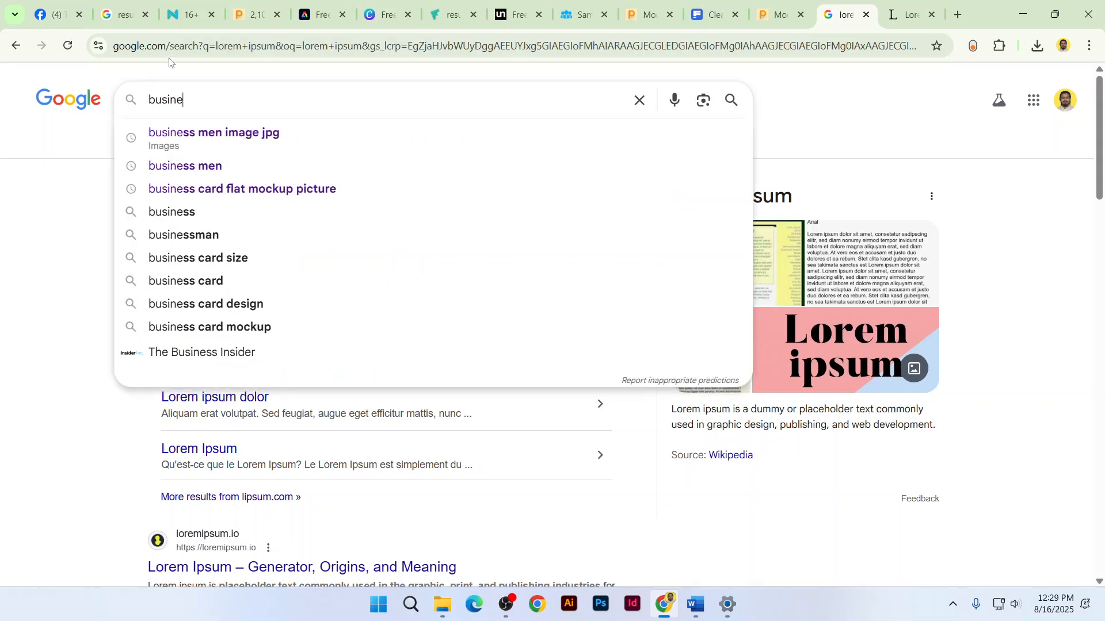
key("Down")
key("Return")
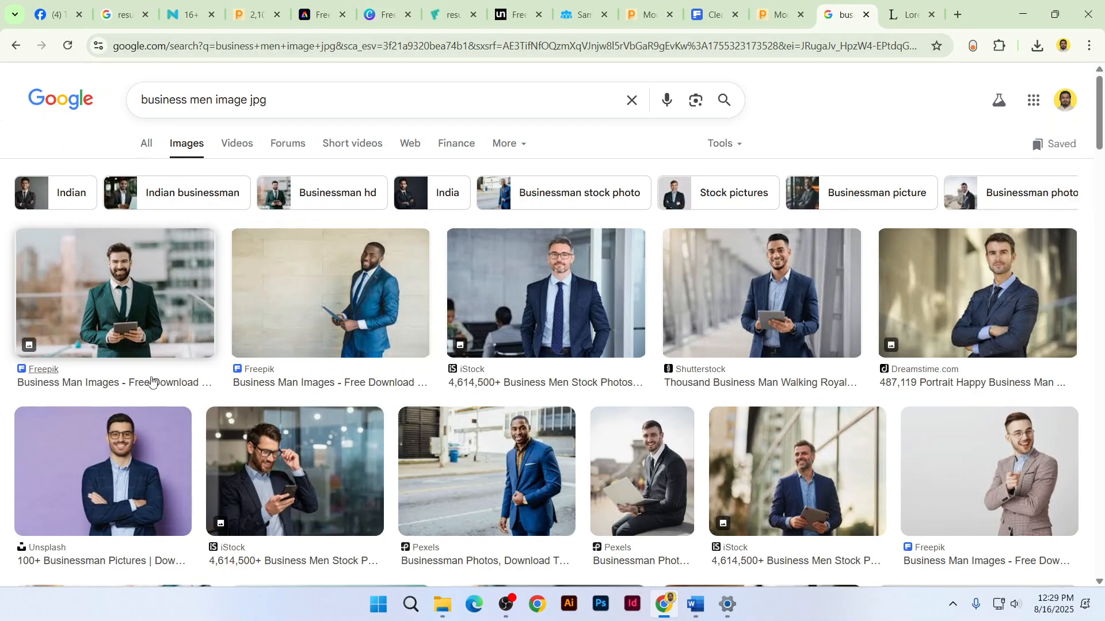
scroll(132, 481, "down", 1)
Open Unsplash's businessman photo results, preview one photo, and load more results
left_click(98, 491)
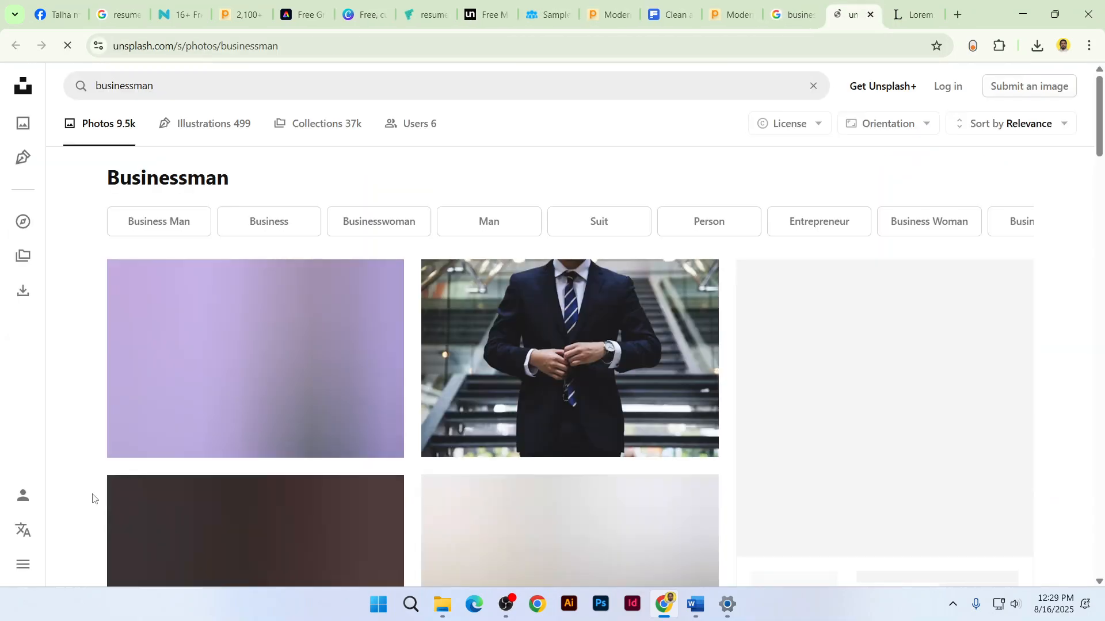
left_click(293, 367)
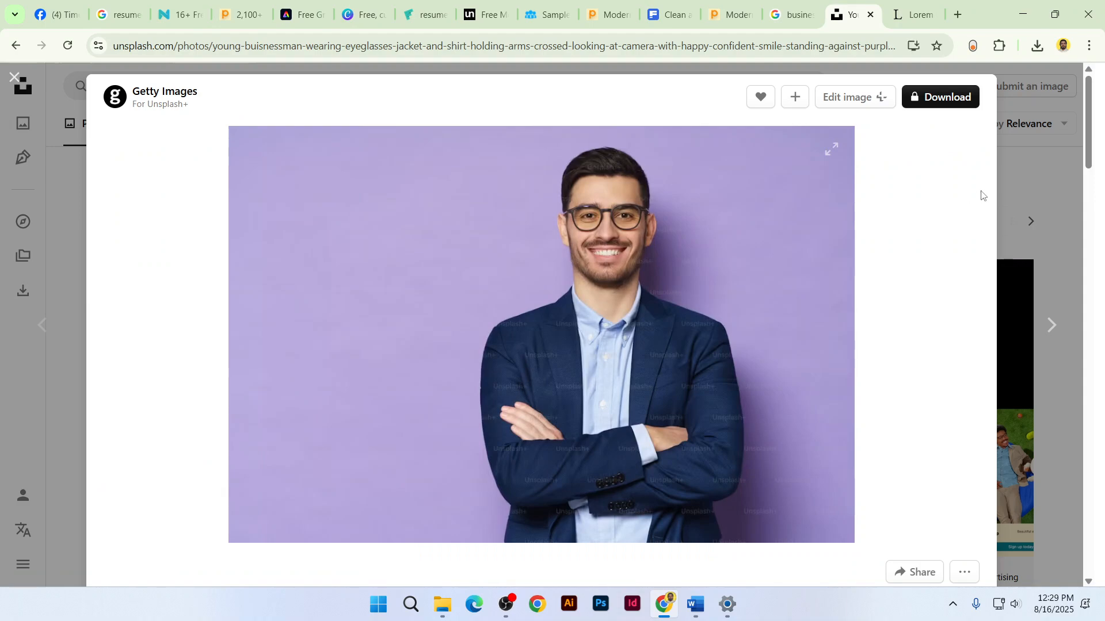
left_click(1072, 263)
scroll(1072, 263, "down", 10)
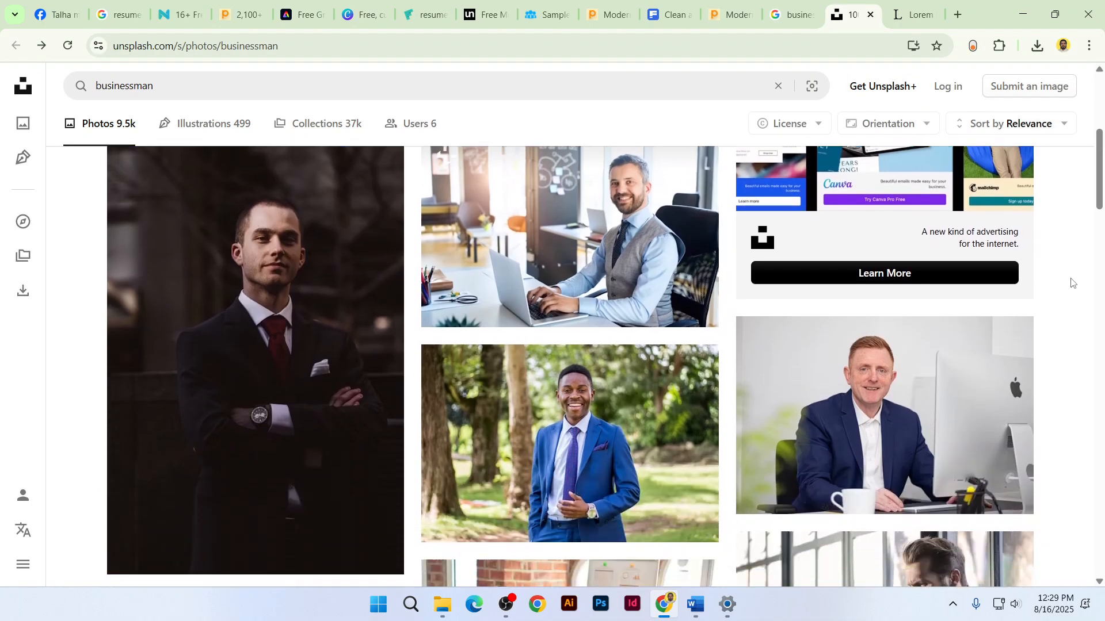
scroll(1071, 283, "up", 3)
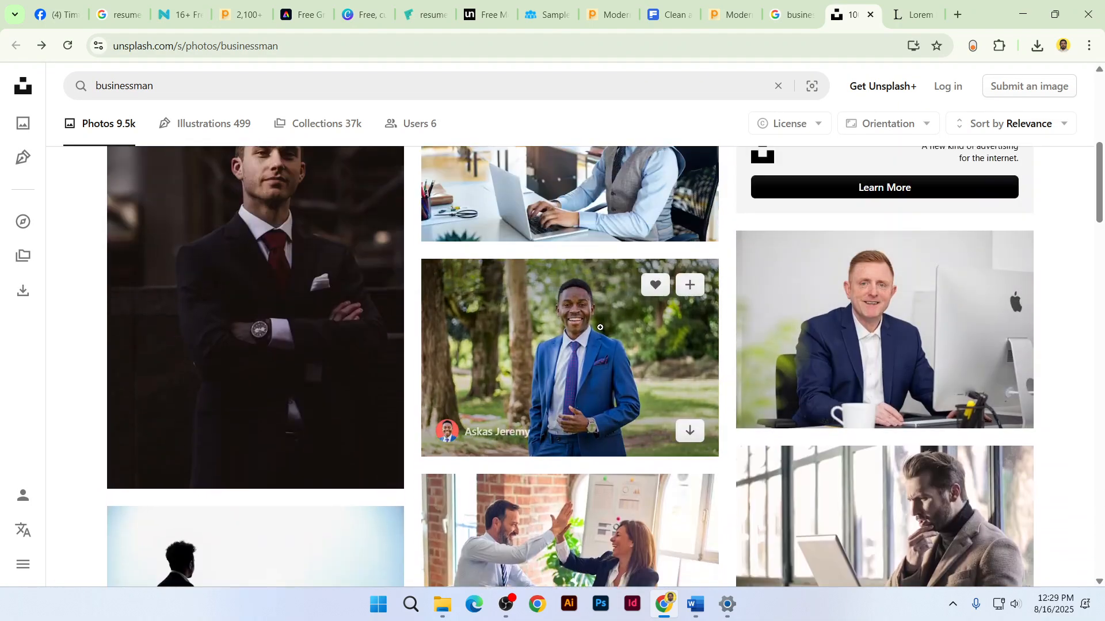
scroll(859, 394, "down", 9)
scroll(852, 394, "down", 10)
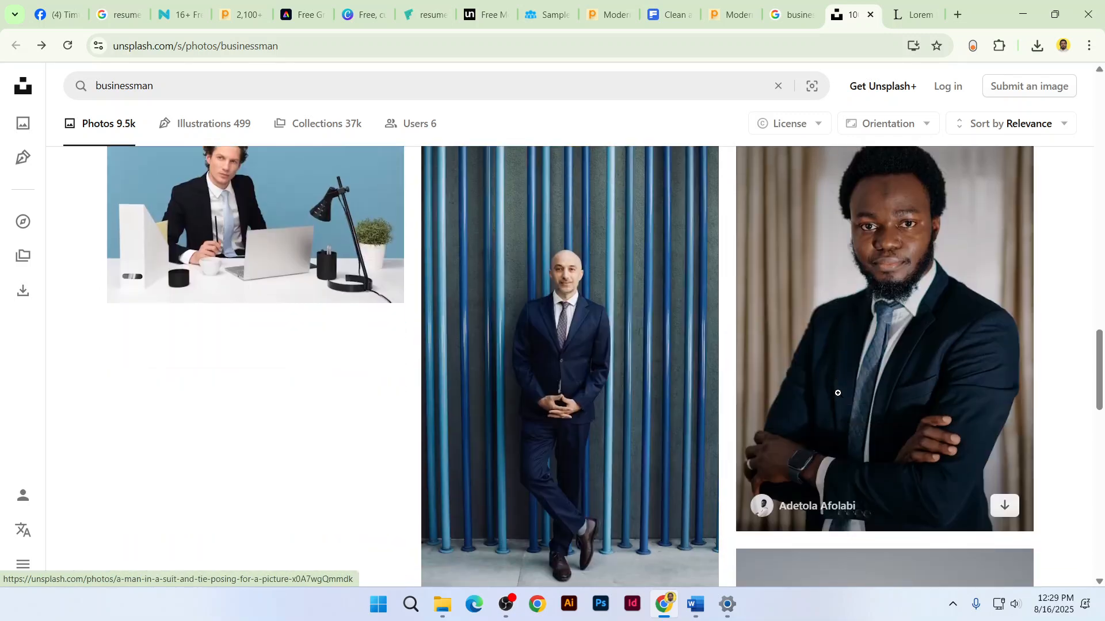
scroll(829, 397, "down", 5)
scroll(789, 416, "down", 13)
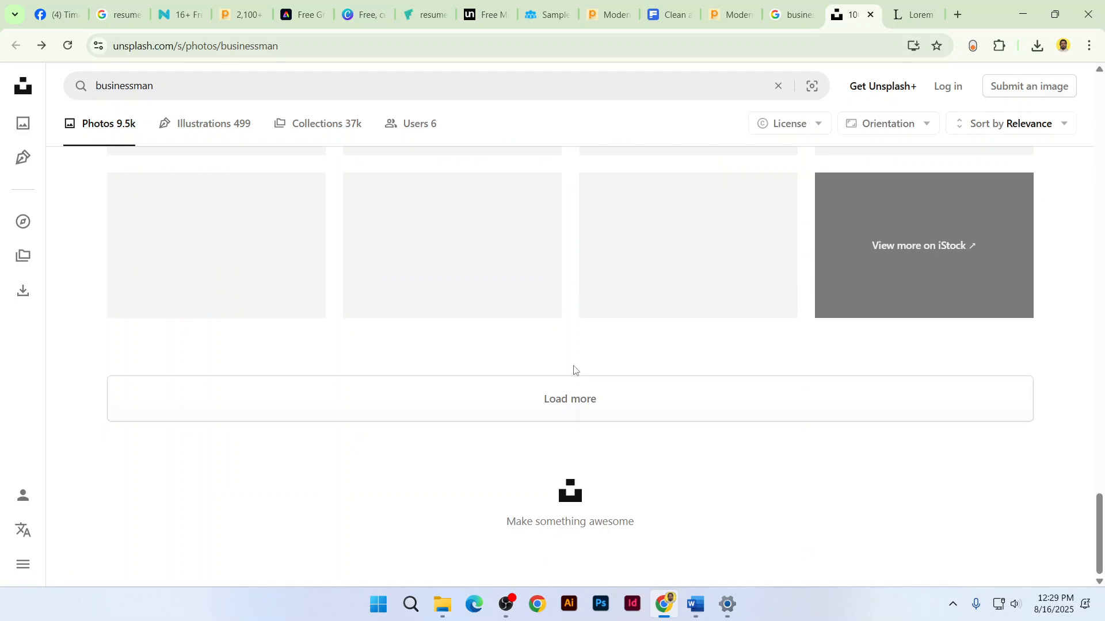
left_click(575, 397)
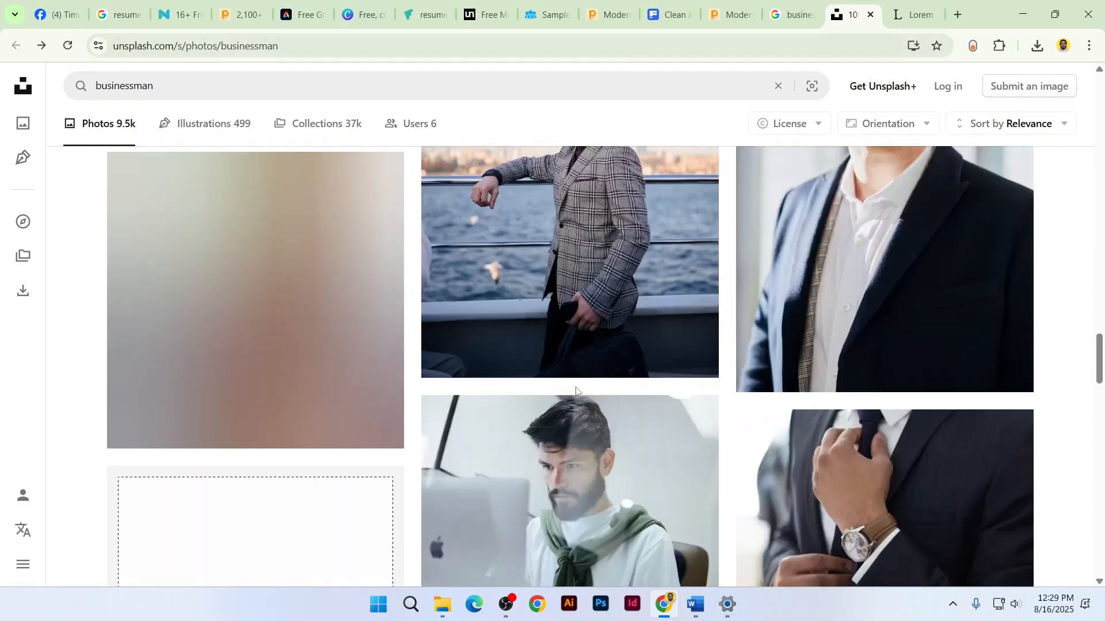
Preview several portraits and open the smiling man photo on a black background
scroll(677, 365, "down", 5)
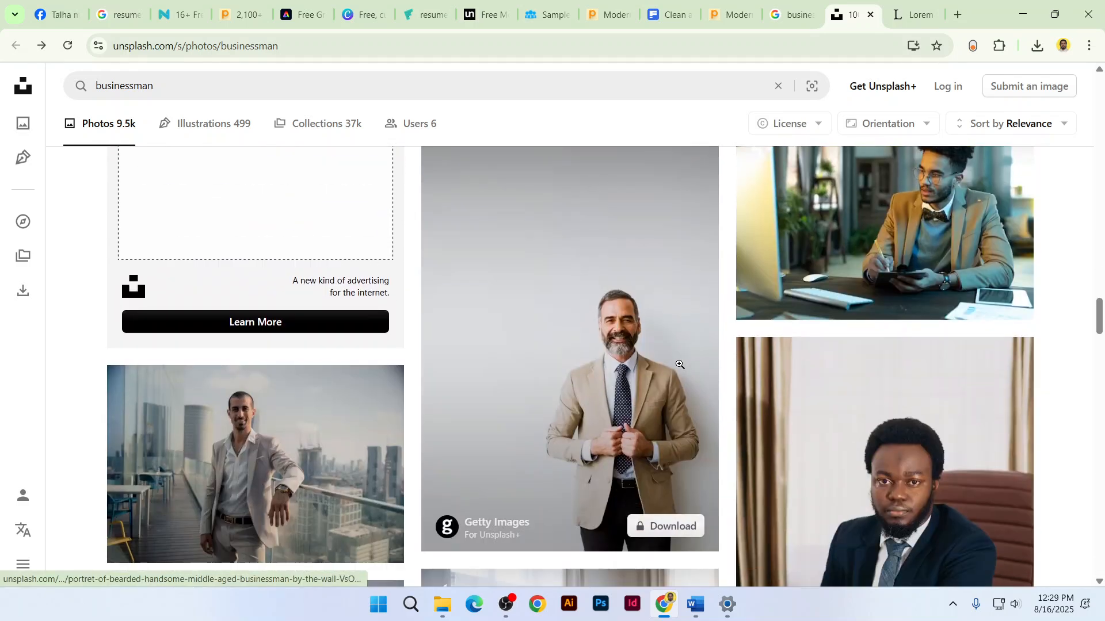
scroll(679, 365, "down", 6)
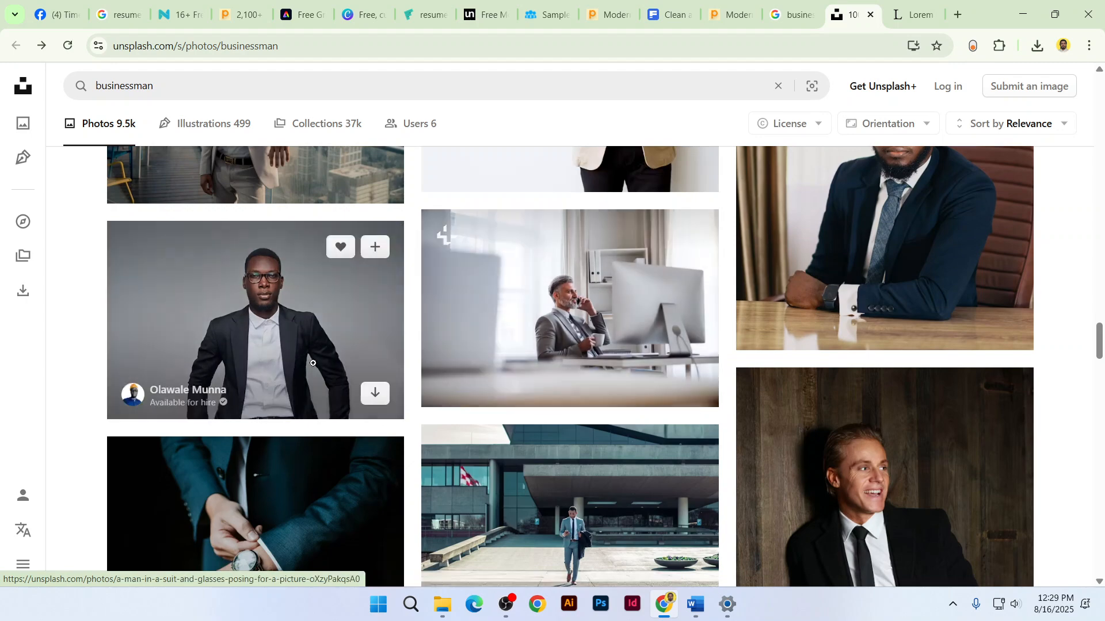
left_click(309, 363)
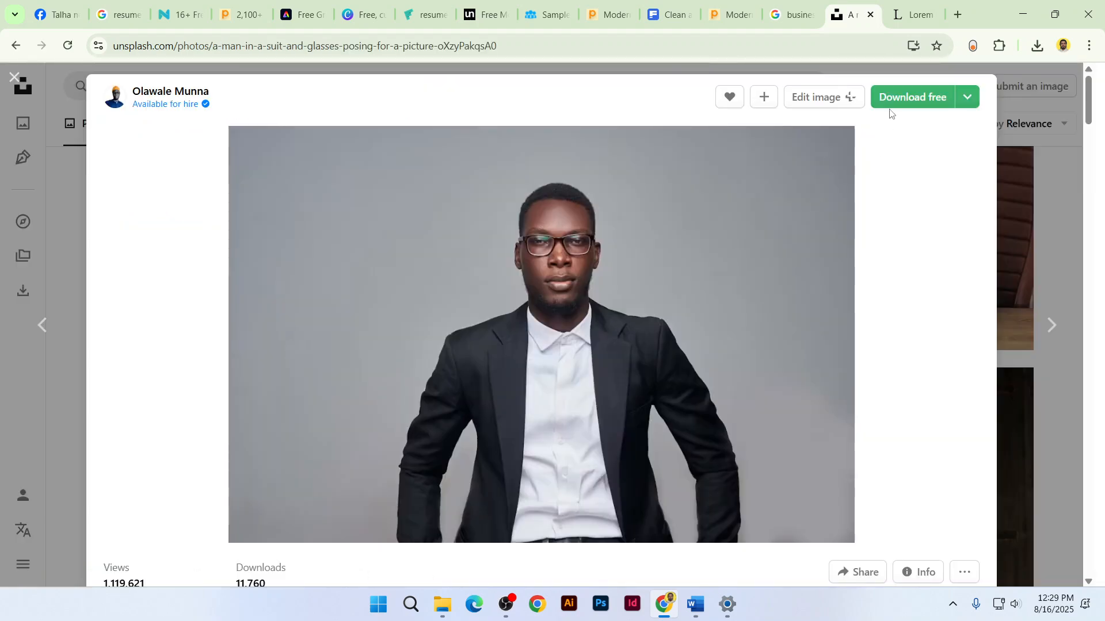
scroll(823, 314, "down", 10)
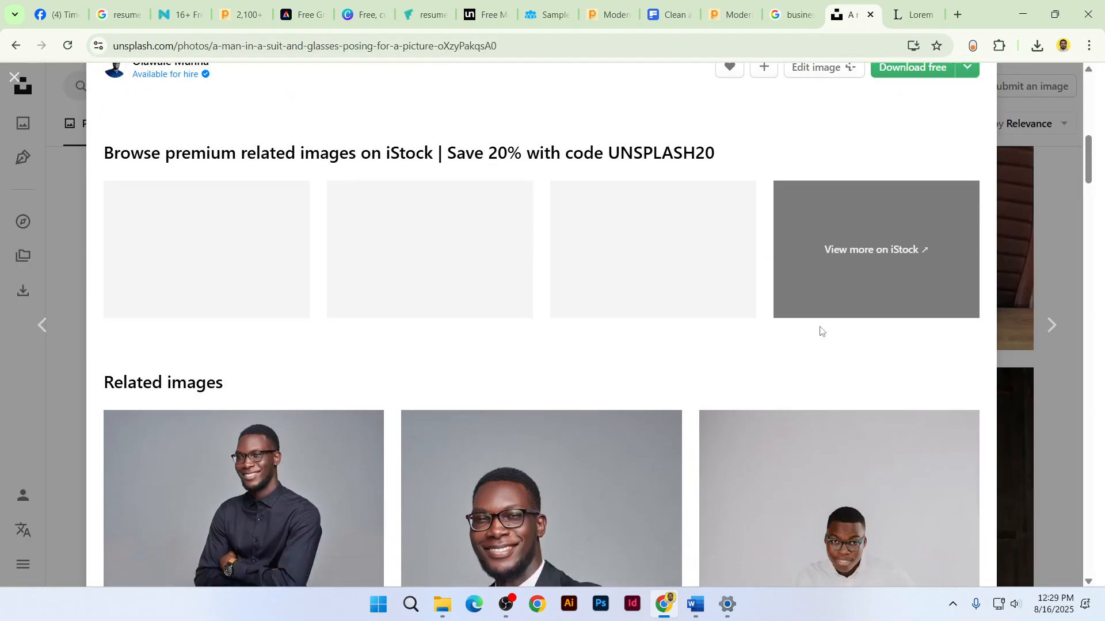
scroll(820, 329, "down", 5)
left_click(1062, 263)
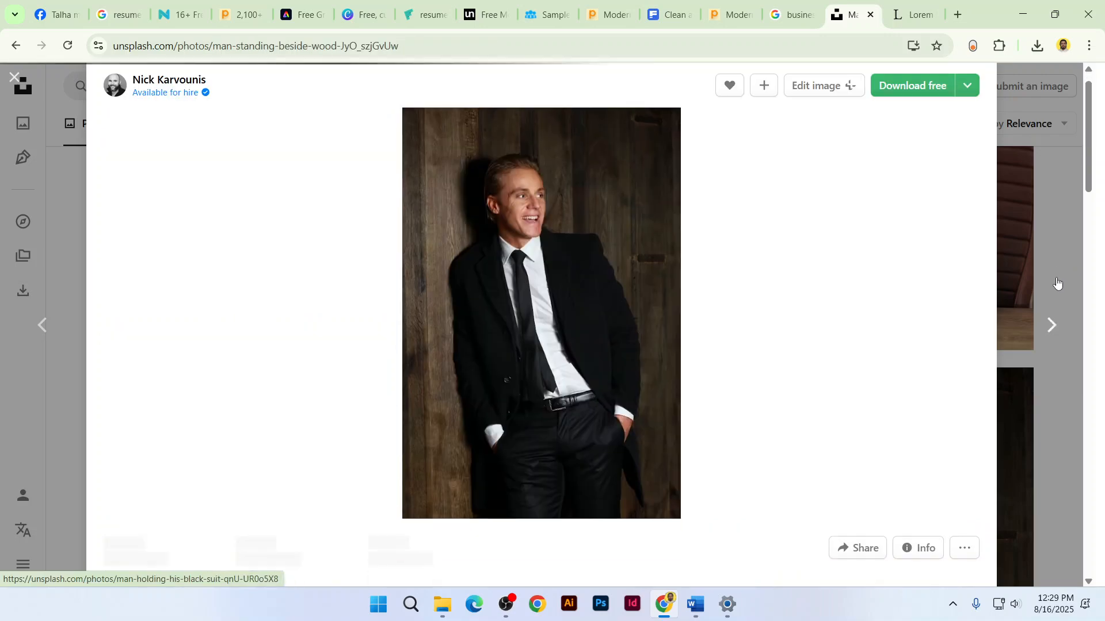
scroll(1059, 253, "down", 7)
scroll(1057, 245, "up", 5)
scroll(1057, 245, "up", 3)
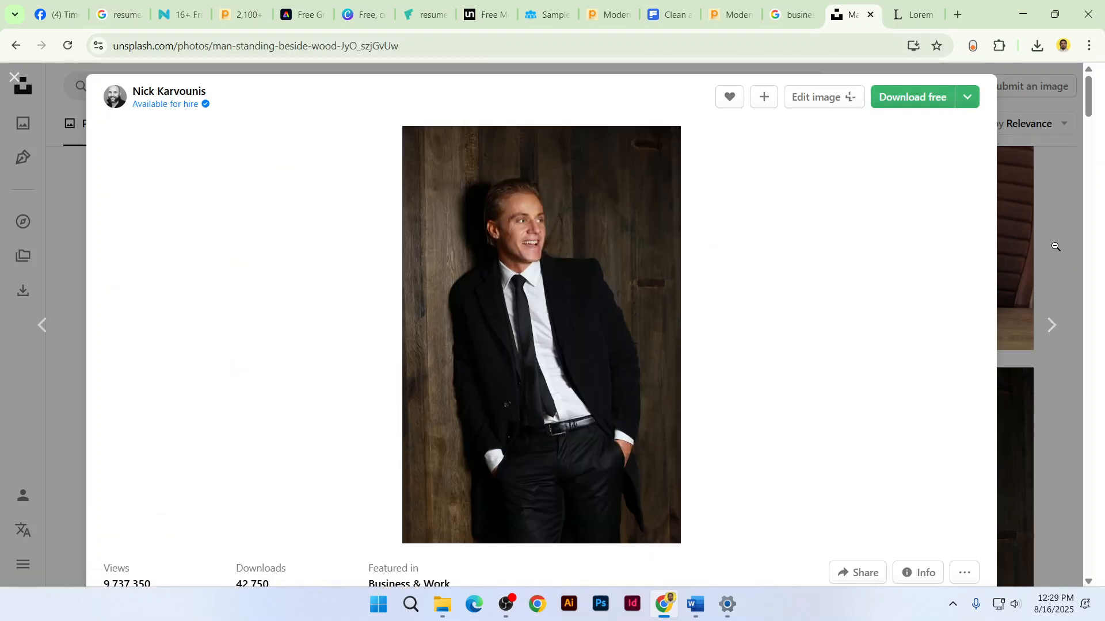
scroll(1056, 246, "down", 14)
scroll(1056, 246, "down", 12)
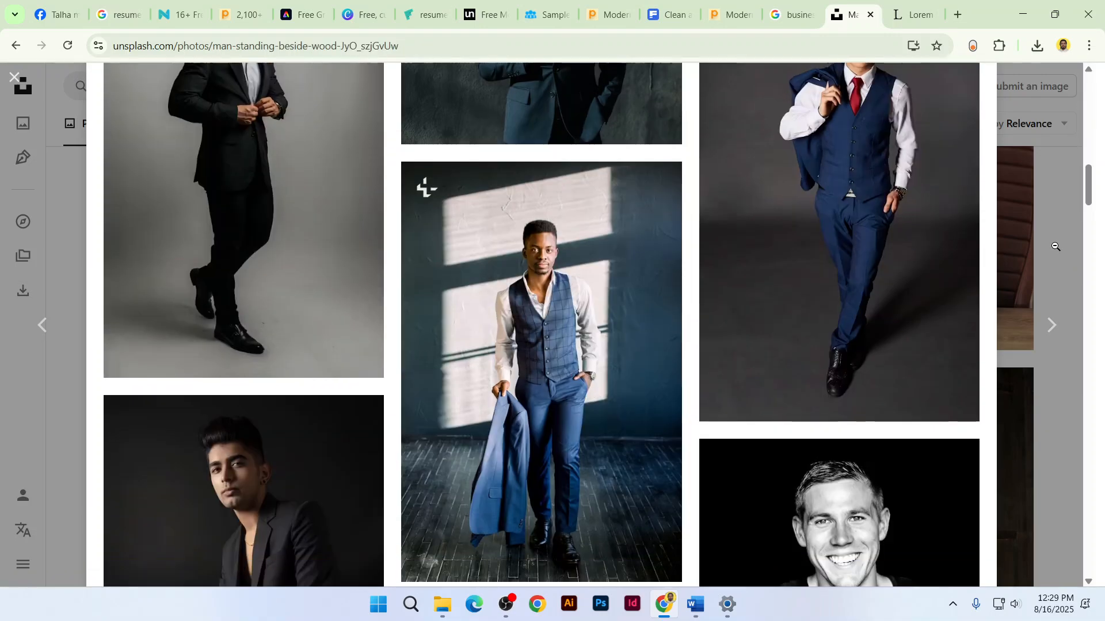
scroll(1056, 246, "down", 6)
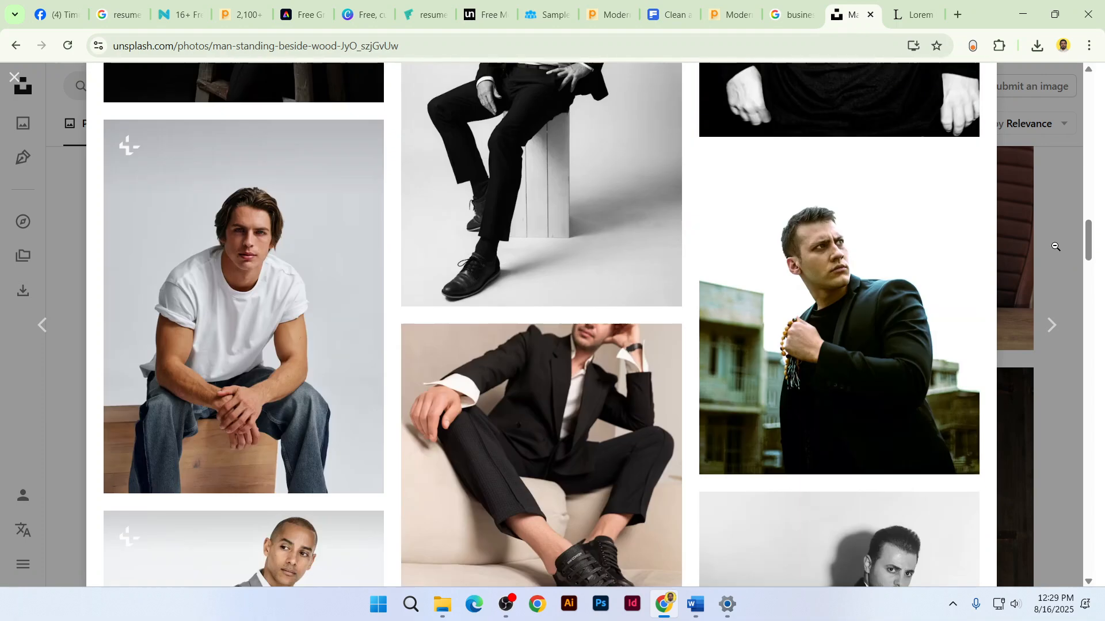
scroll(1056, 246, "up", 6)
left_click(854, 164)
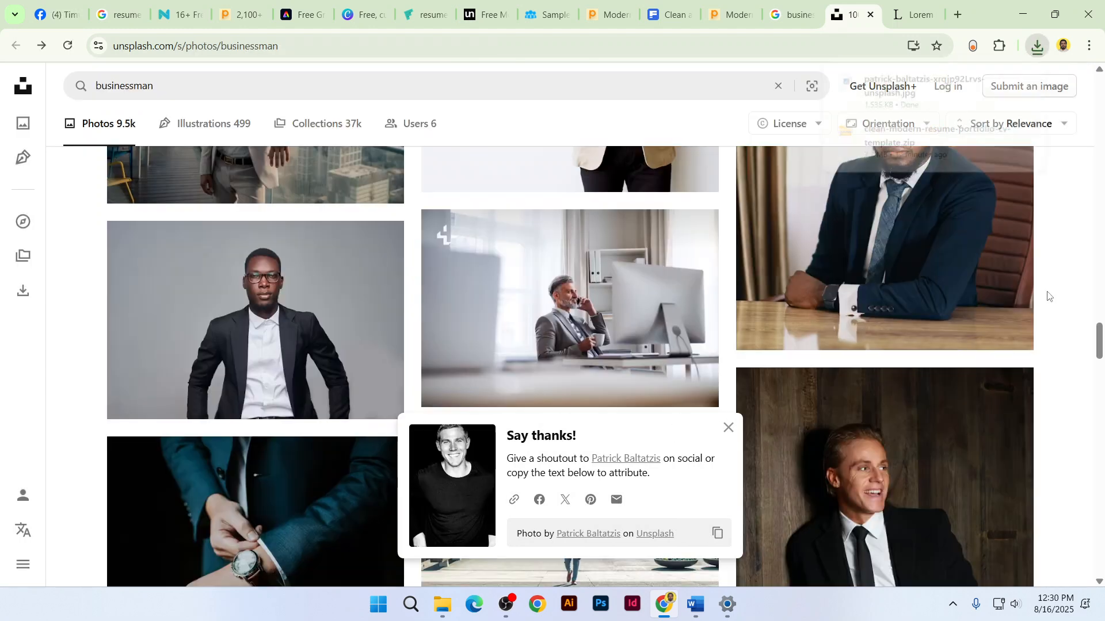
Insert the downloaded smiling man photo into the resume from this computer
left_click(1063, 256)
left_click(692, 603)
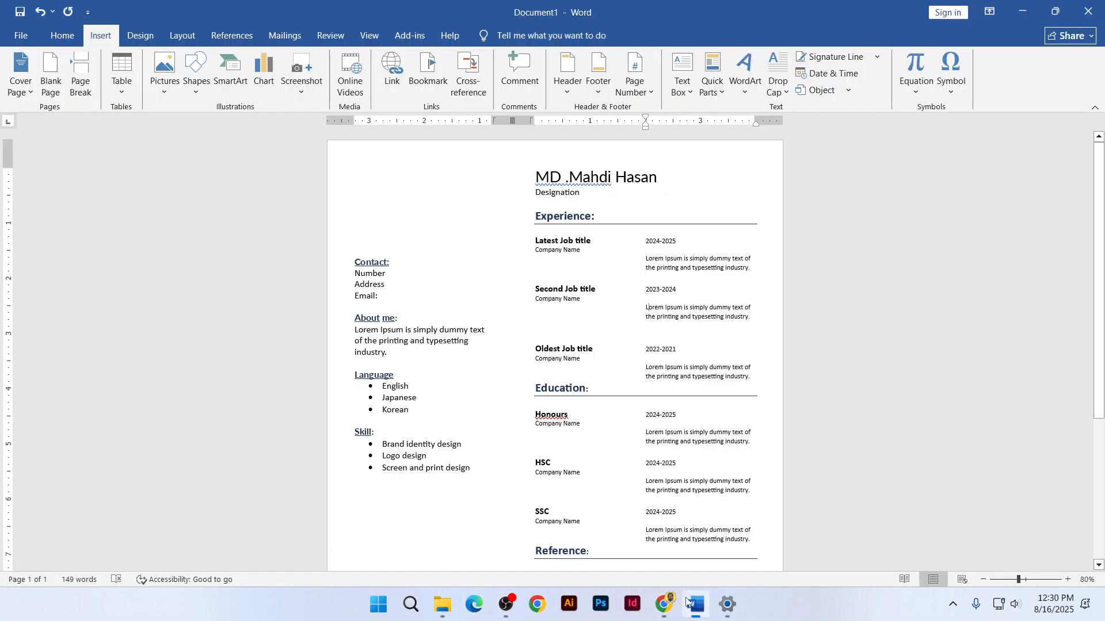
left_click(161, 92)
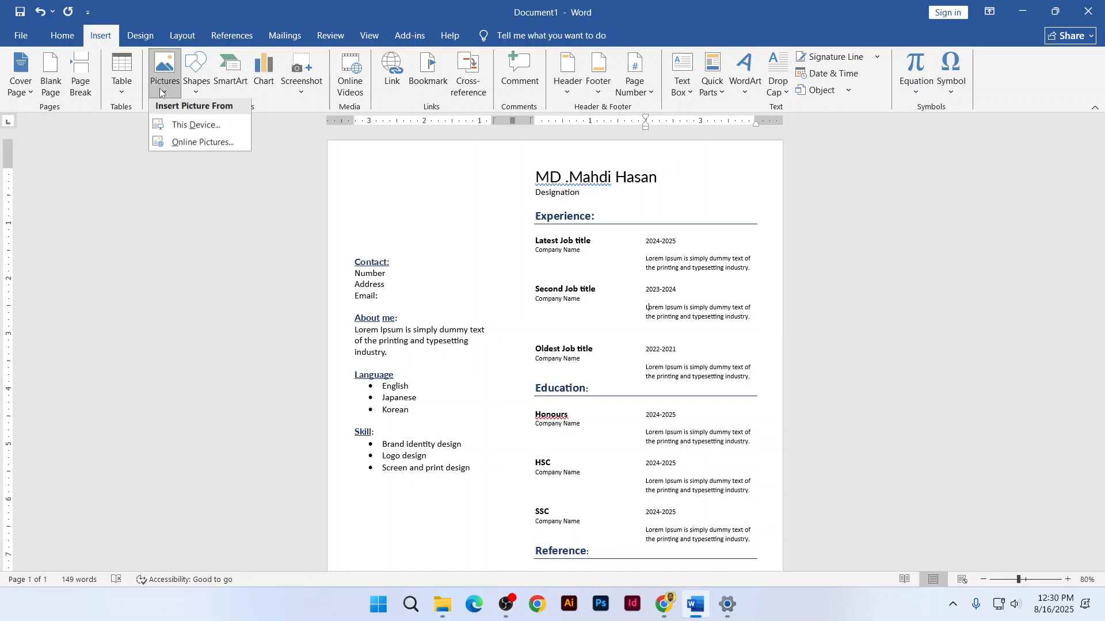
left_click(184, 124)
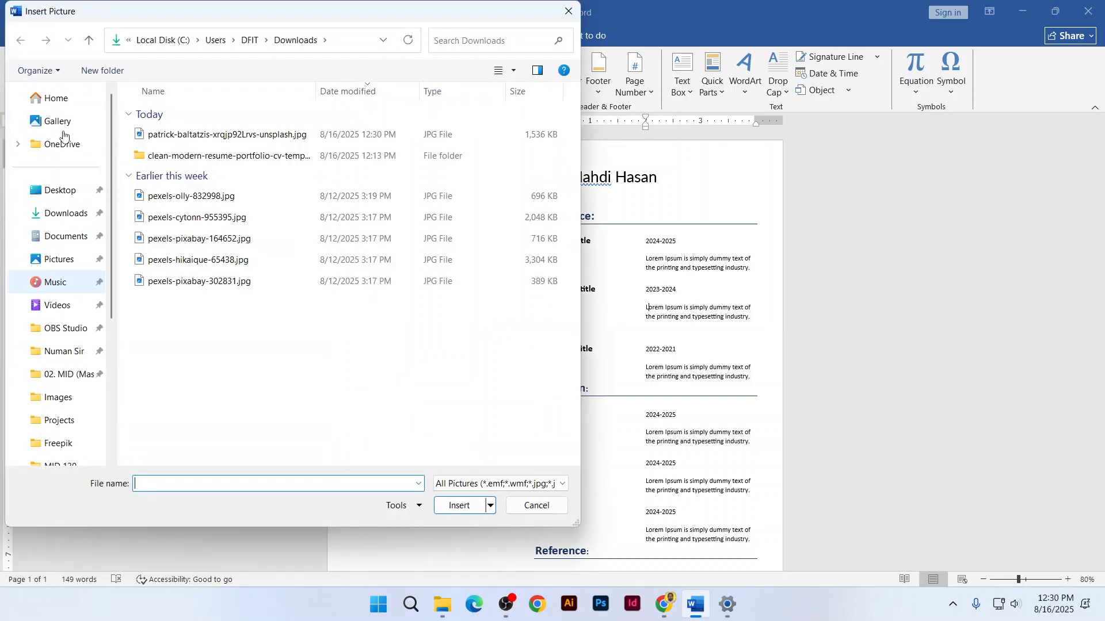
left_click(199, 134)
left_click(478, 510)
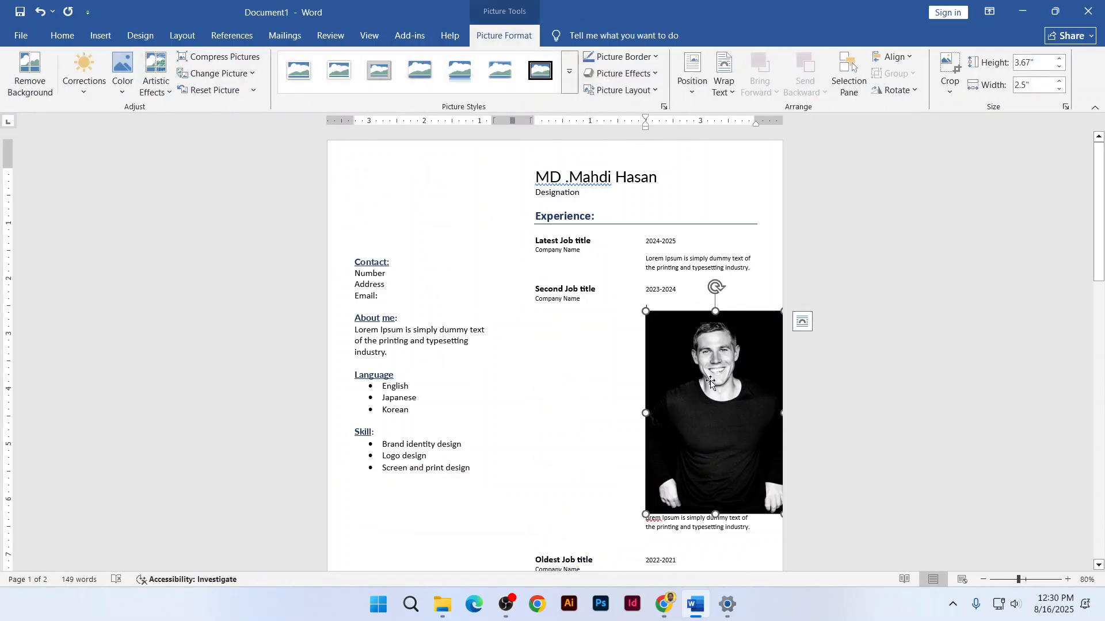
Undo the photo insertion, restoring the single-page resume without the picture
left_click(373, 194)
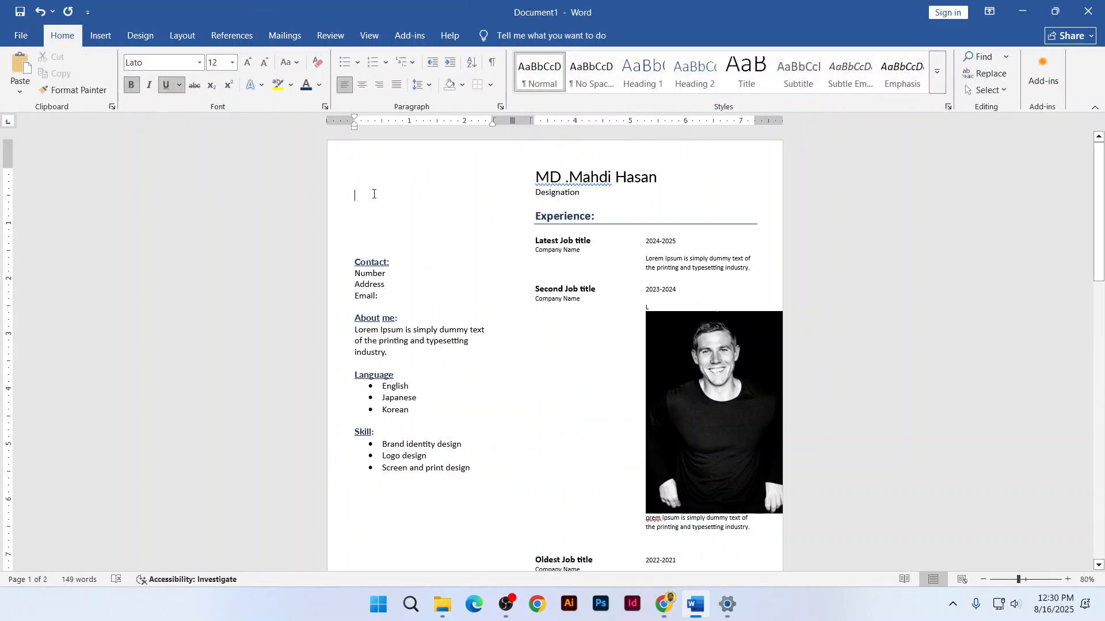
left_click(705, 452)
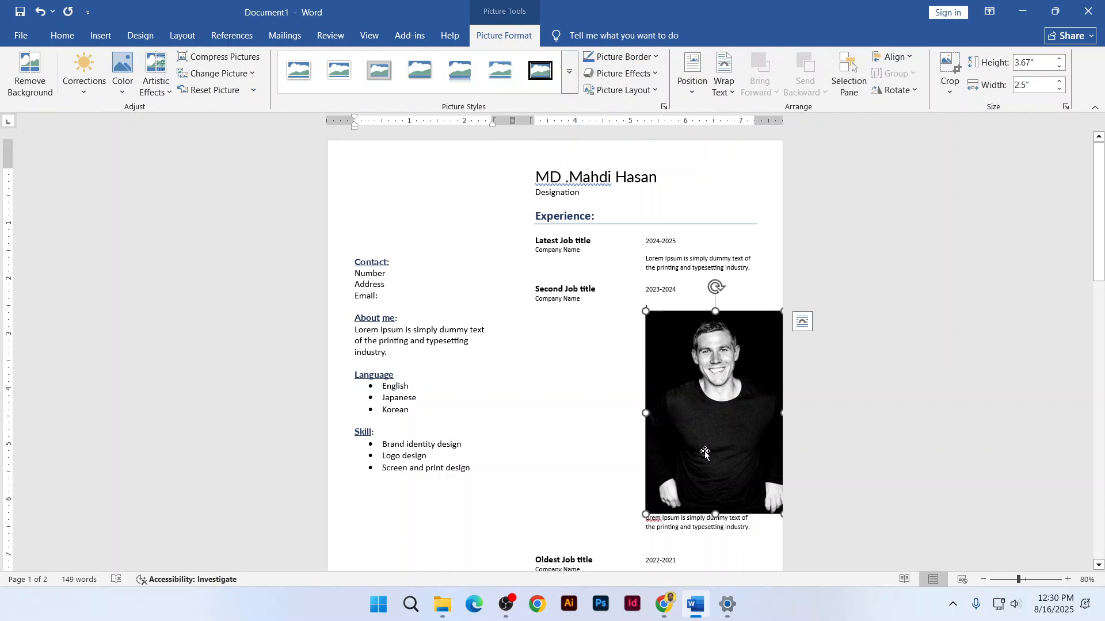
key("ctrl+z")
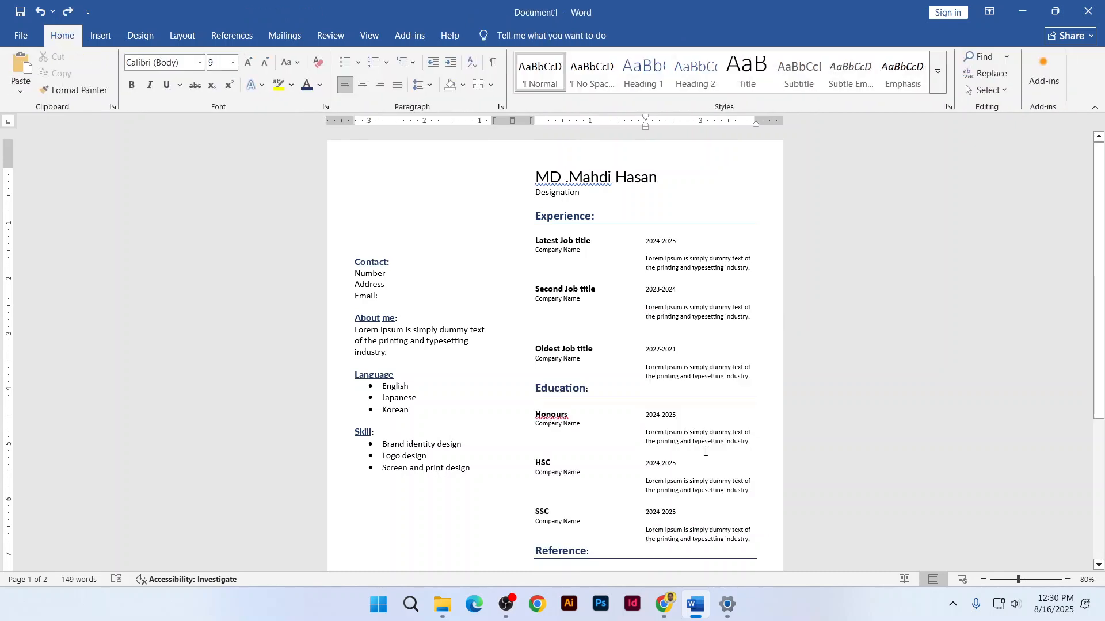
left_click(365, 183)
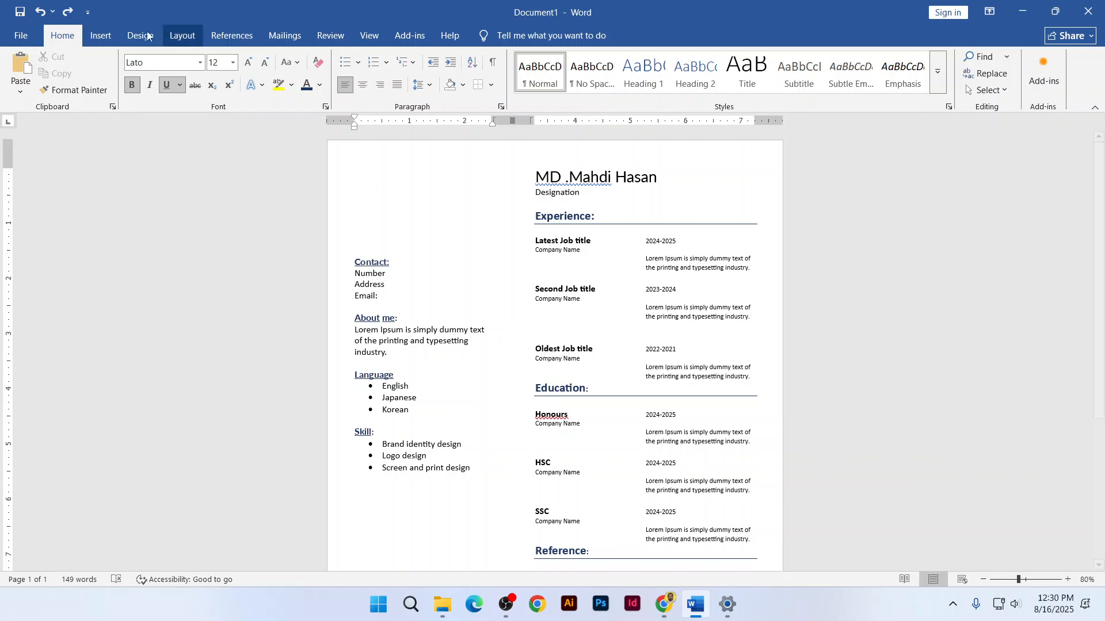
Insert the downloaded black-and-white portrait from This Device at the top of the left column
left_click(100, 35)
left_click(164, 80)
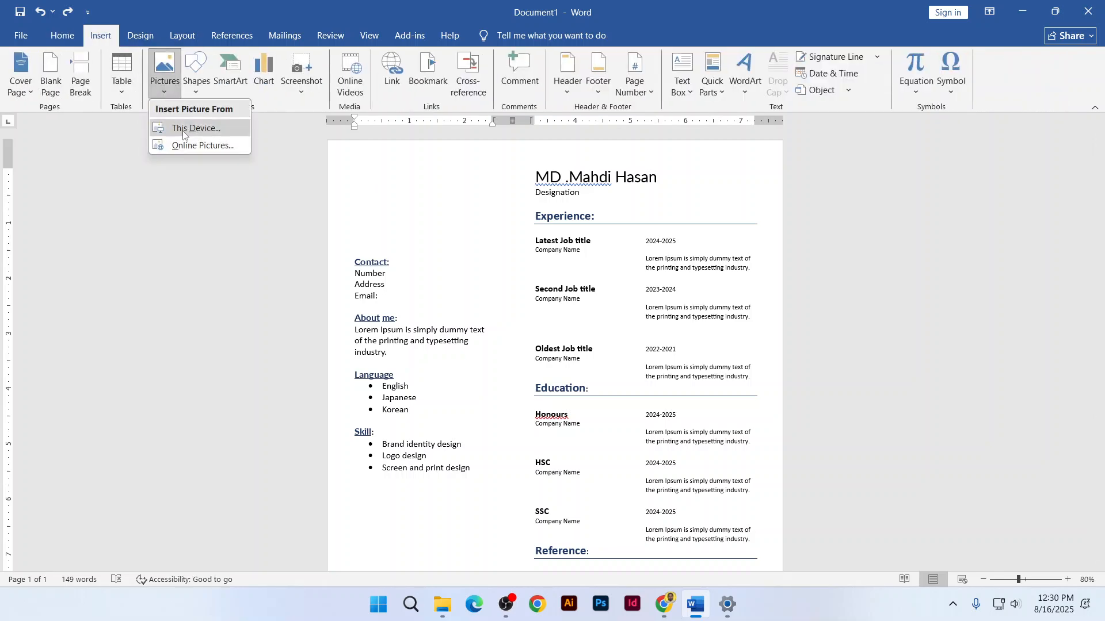
left_click(183, 129)
left_click(201, 135)
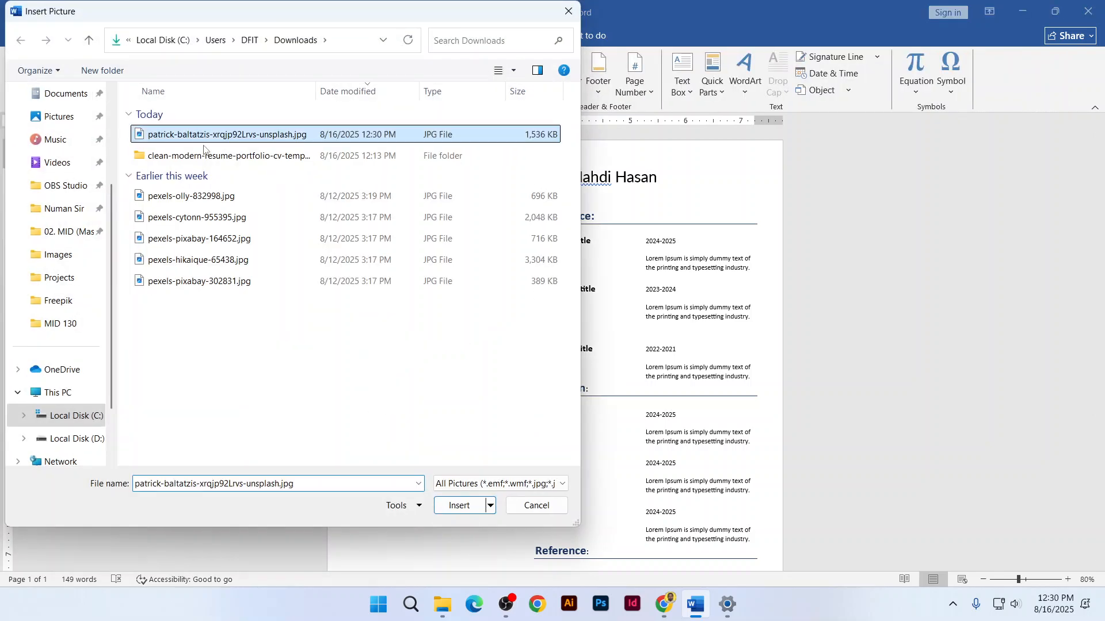
left_click(459, 507)
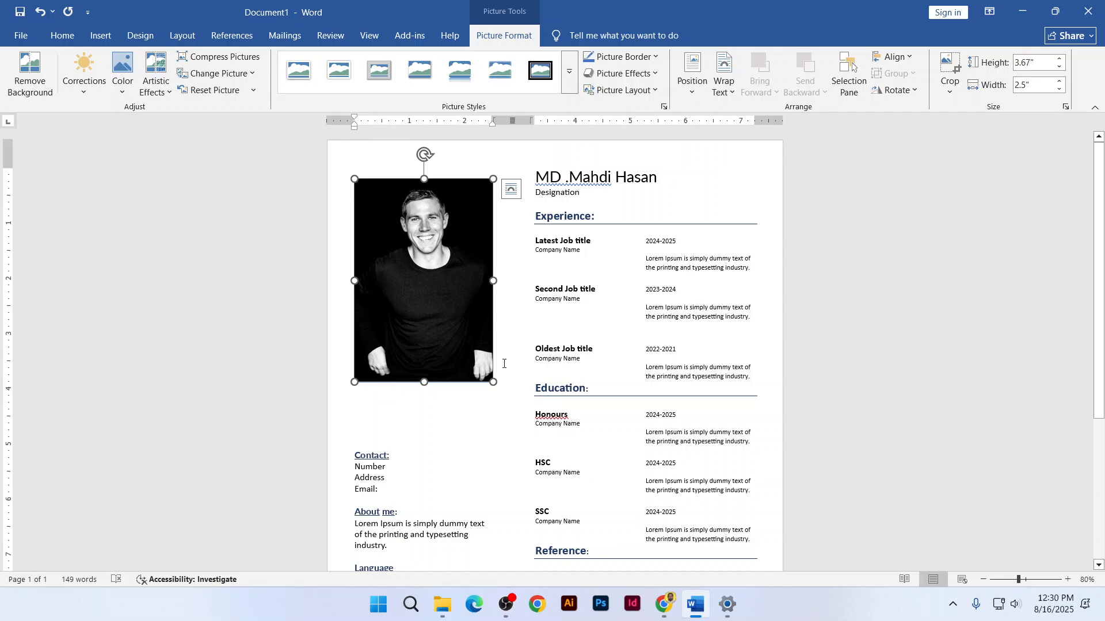
Browse the reference resume templates in Chrome, including the freesumes one, then return to Word
left_click(664, 604)
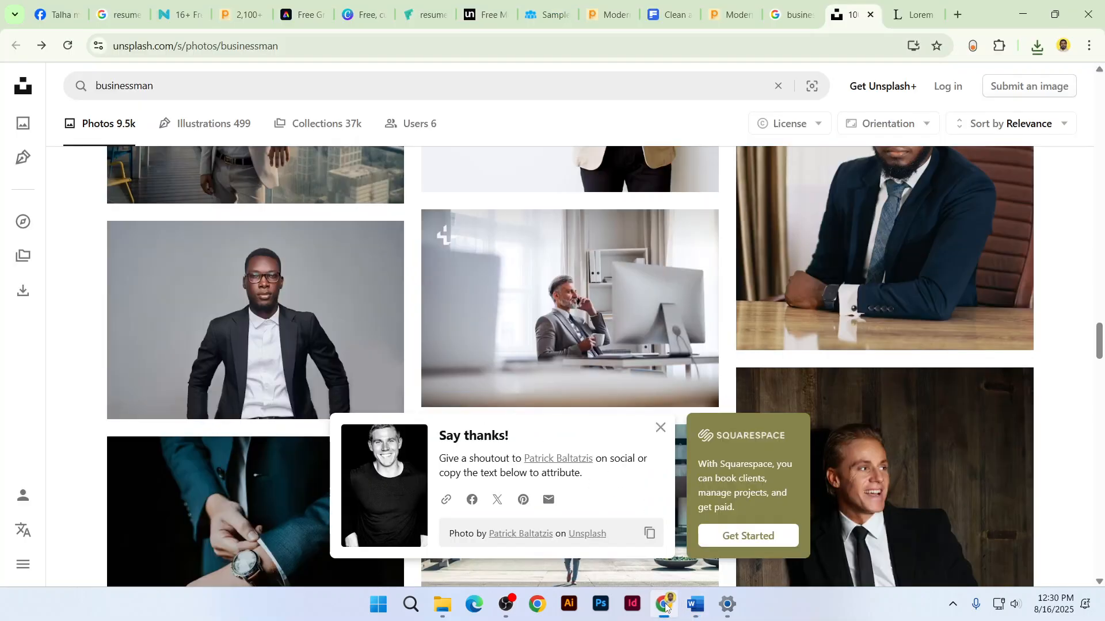
left_click(305, 11)
left_click(361, 6)
left_click(426, 14)
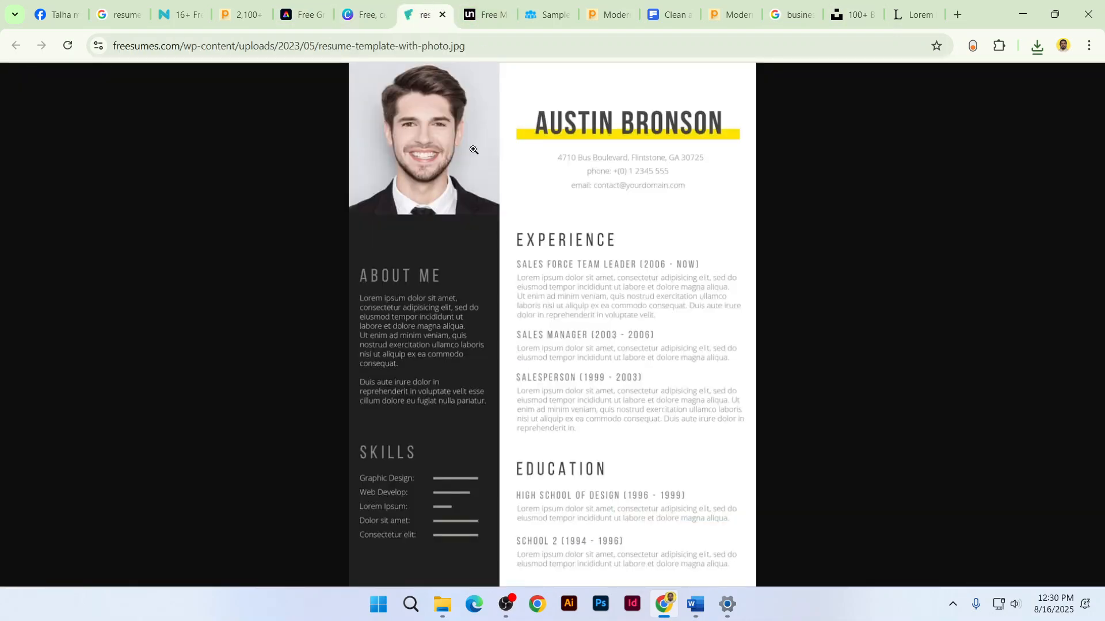
key("ctrl+Tab")
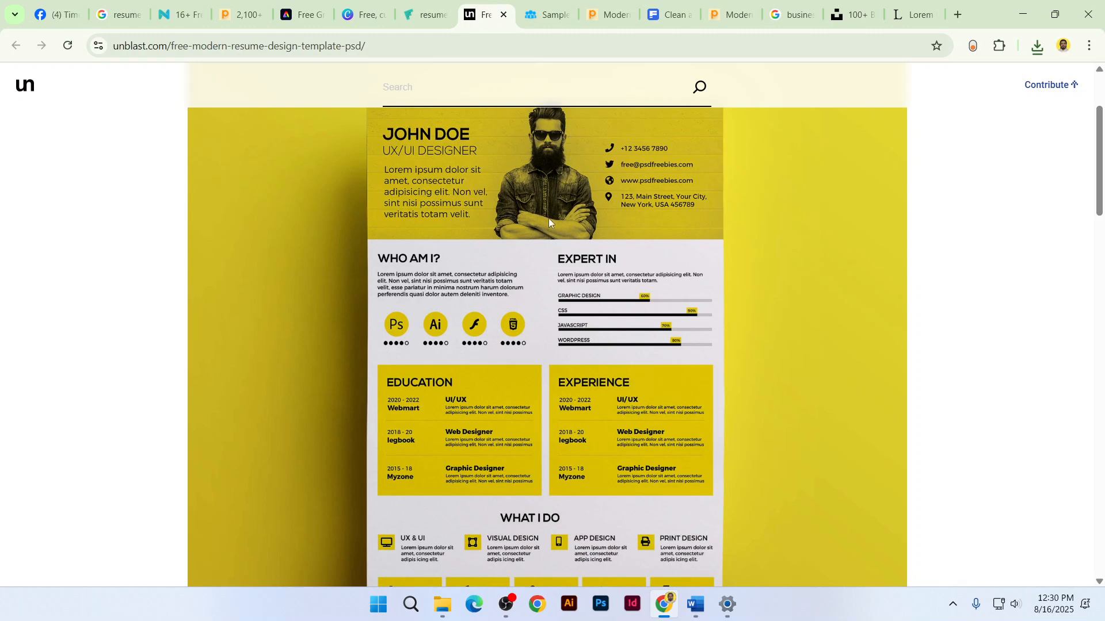
key("ctrl+Tab")
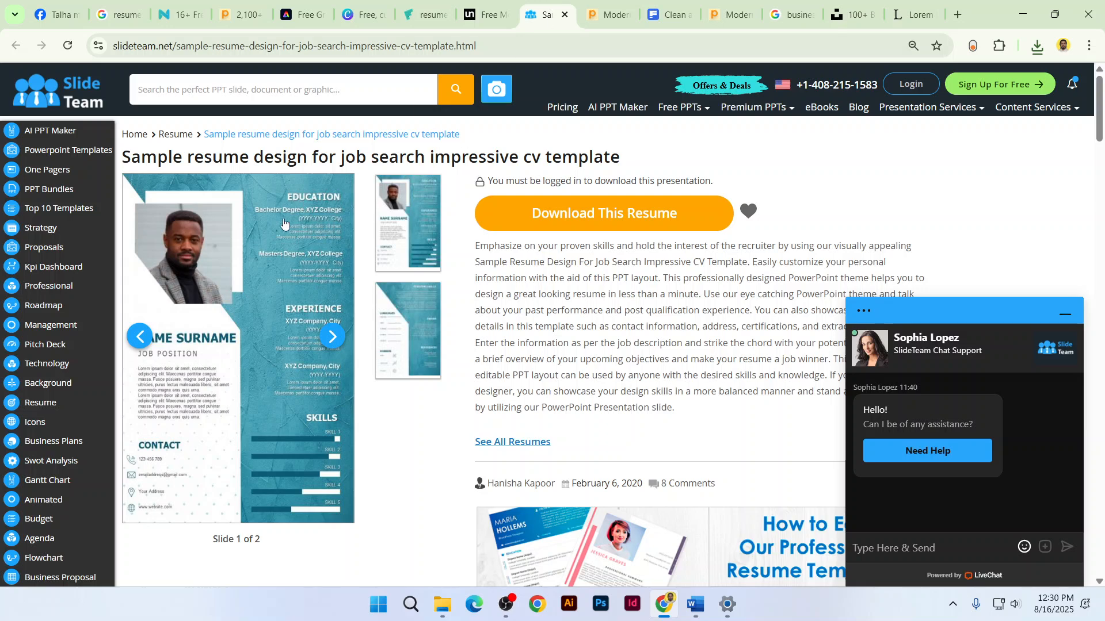
key("ctrl+Tab")
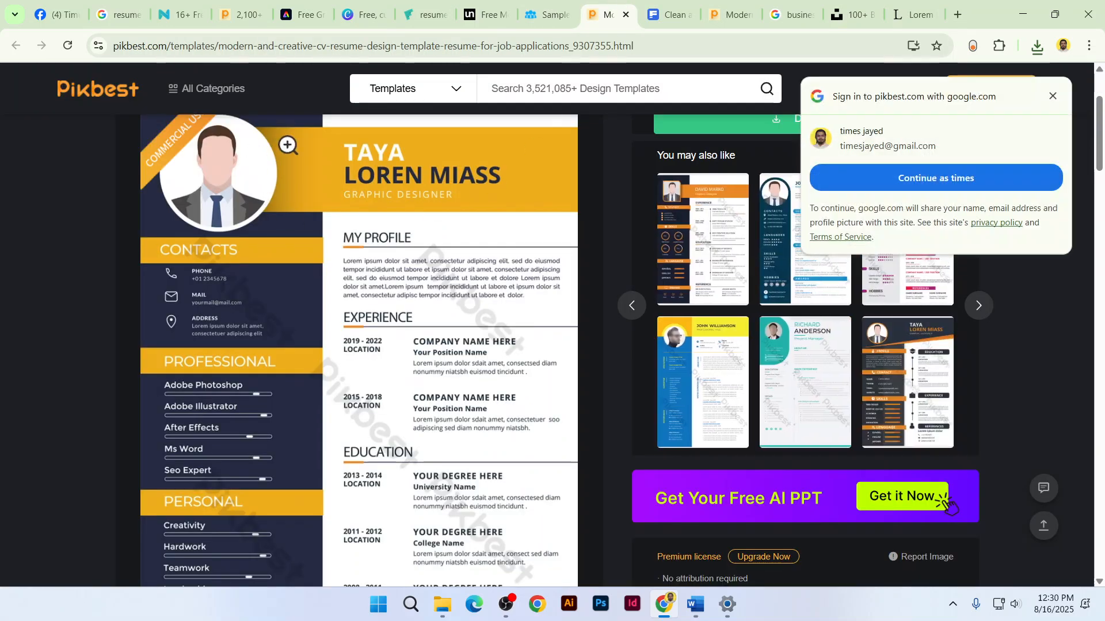
key("alt+Tab")
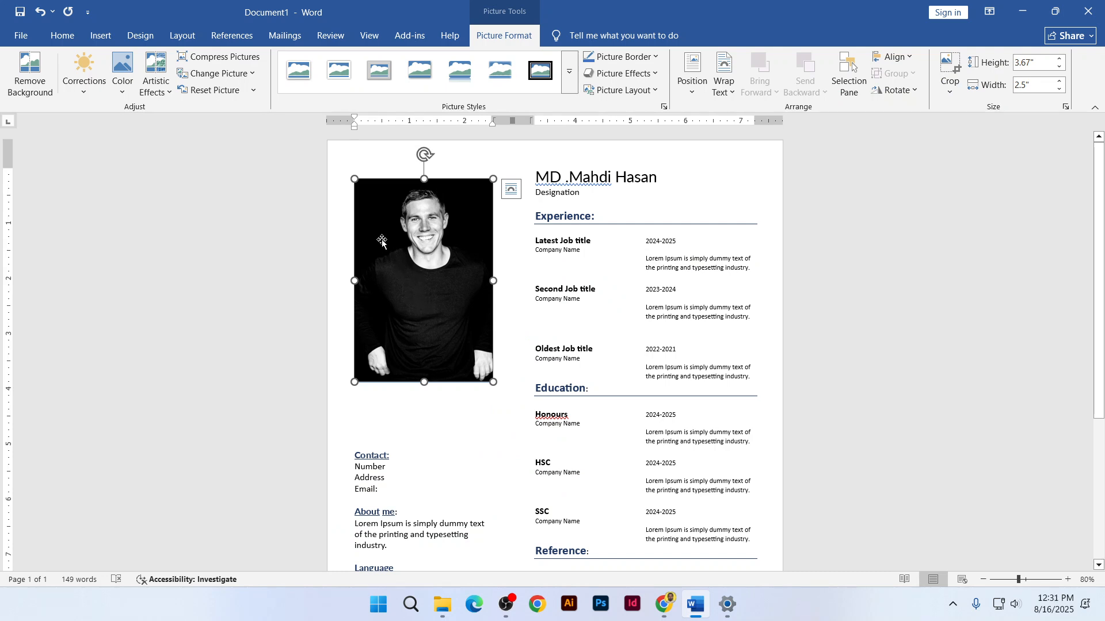
Crop the portrait to an Oval shape with a 1:1 aspect ratio, making a 2.5" circle
left_click(945, 93)
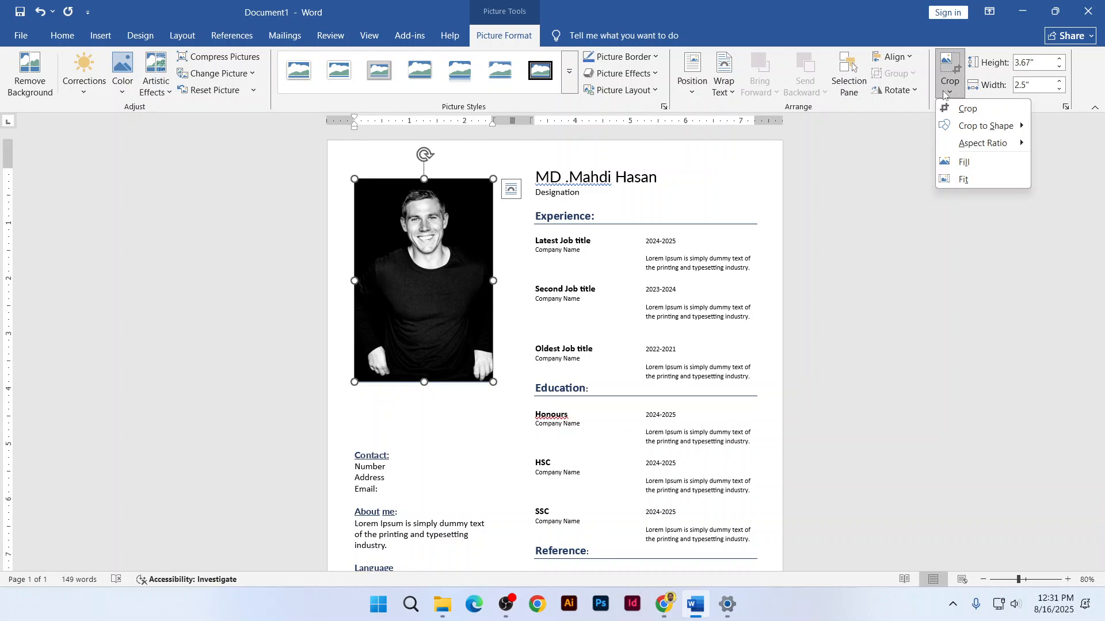
mouse_move(981, 126)
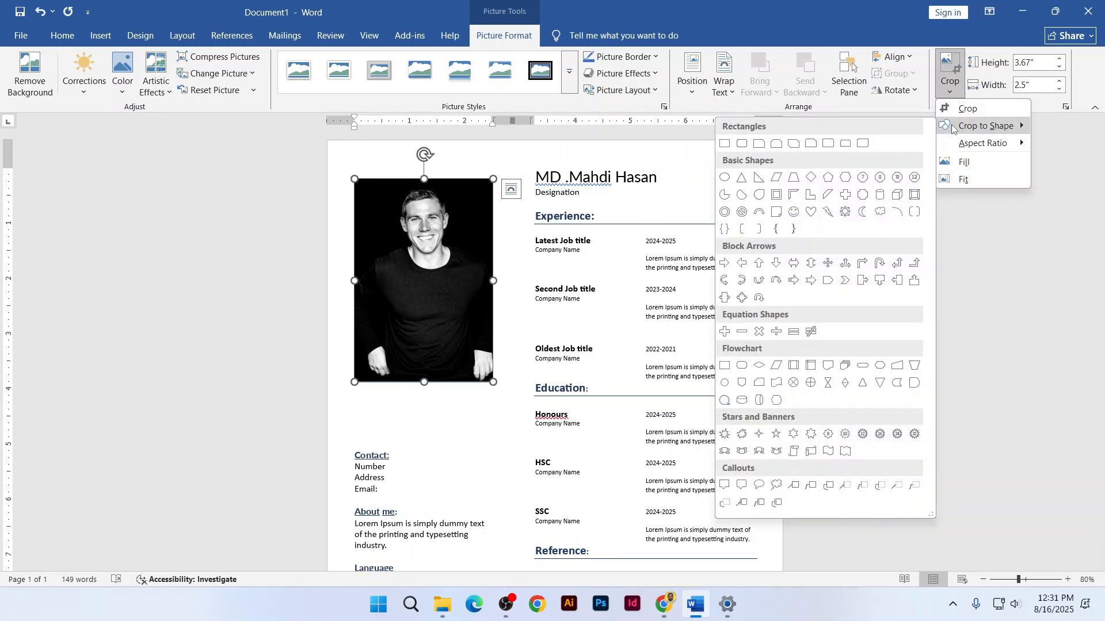
left_click(724, 177)
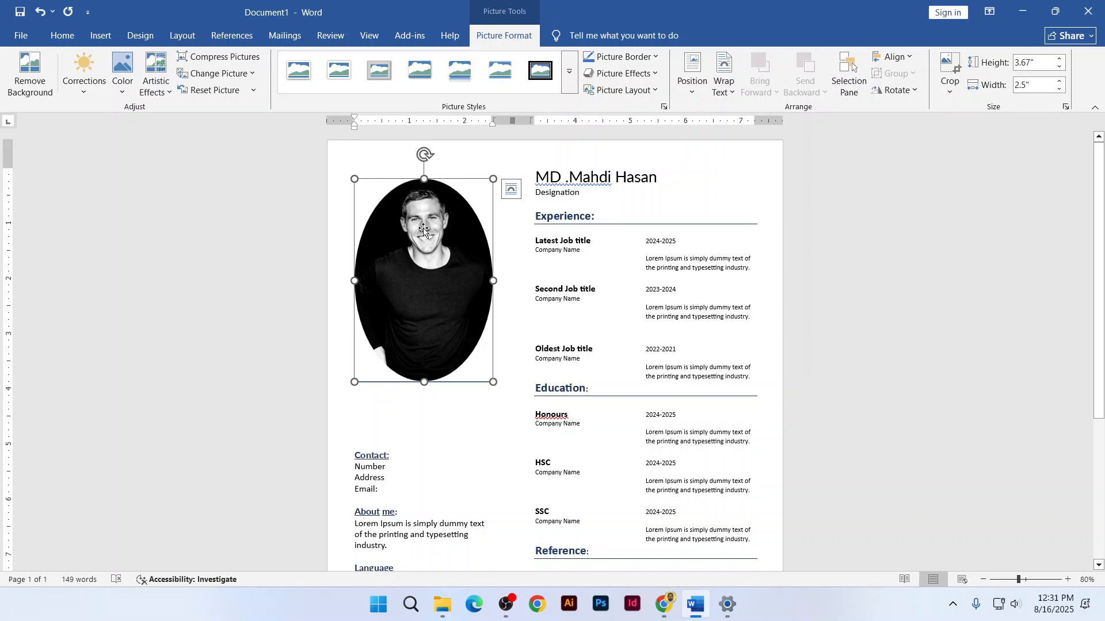
left_click(950, 87)
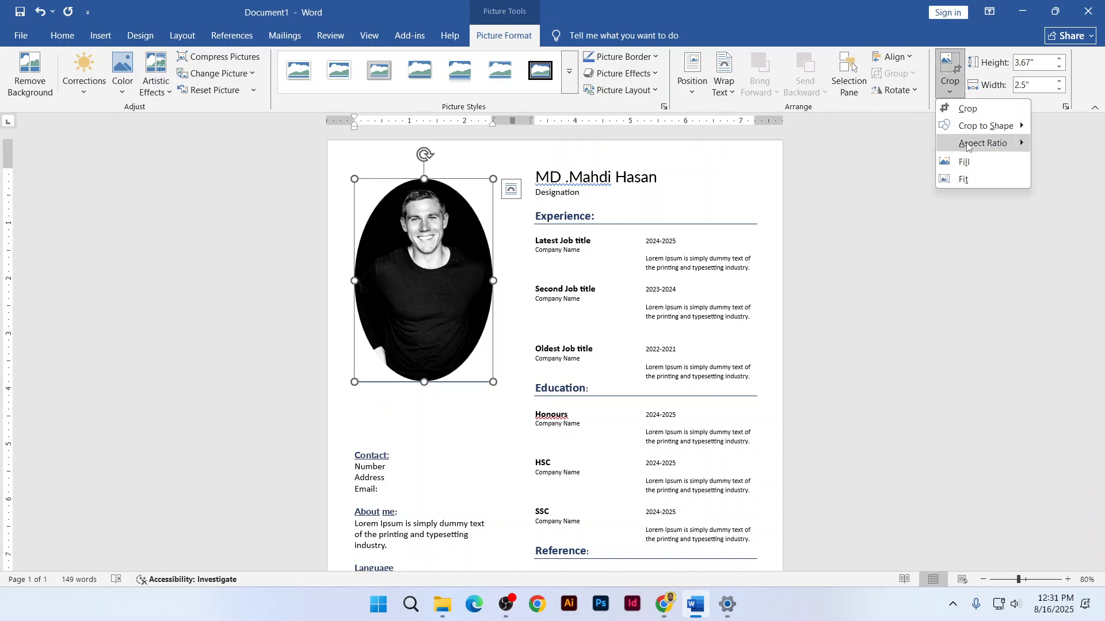
mouse_move(974, 148)
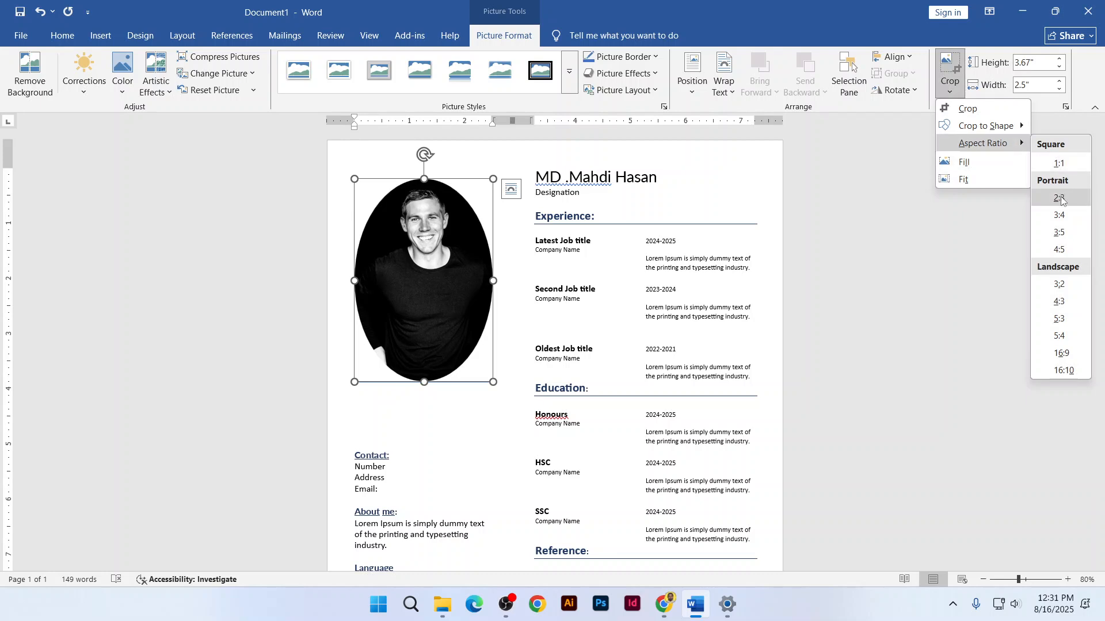
left_click(1059, 163)
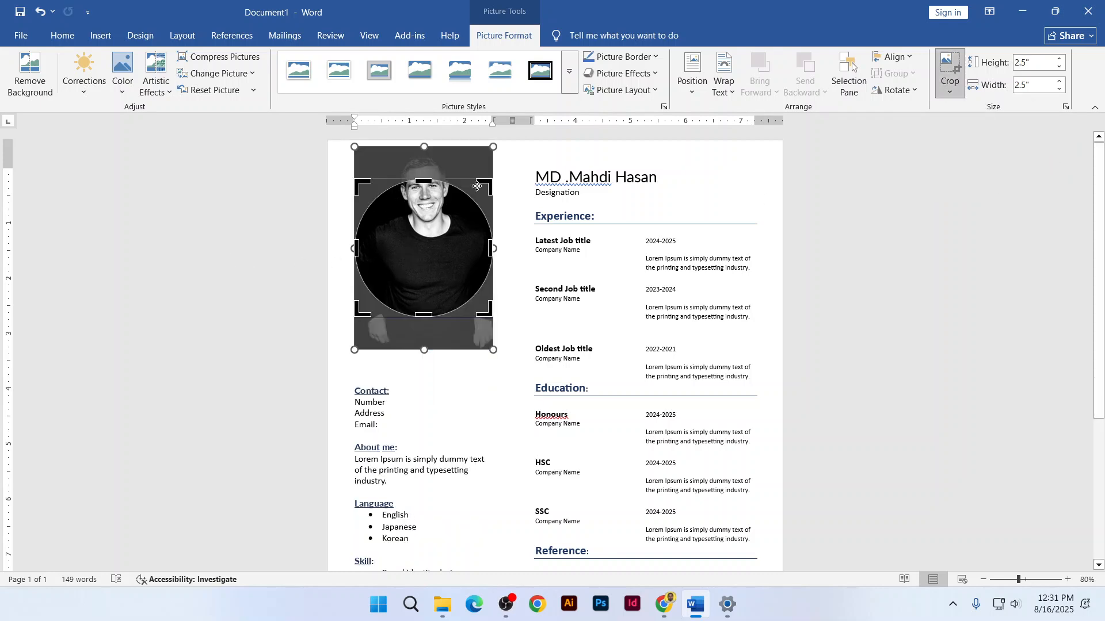
Move and resize the photo behind the circular crop to centre the face, then apply the crop
left_click_drag(428, 245, 429, 277)
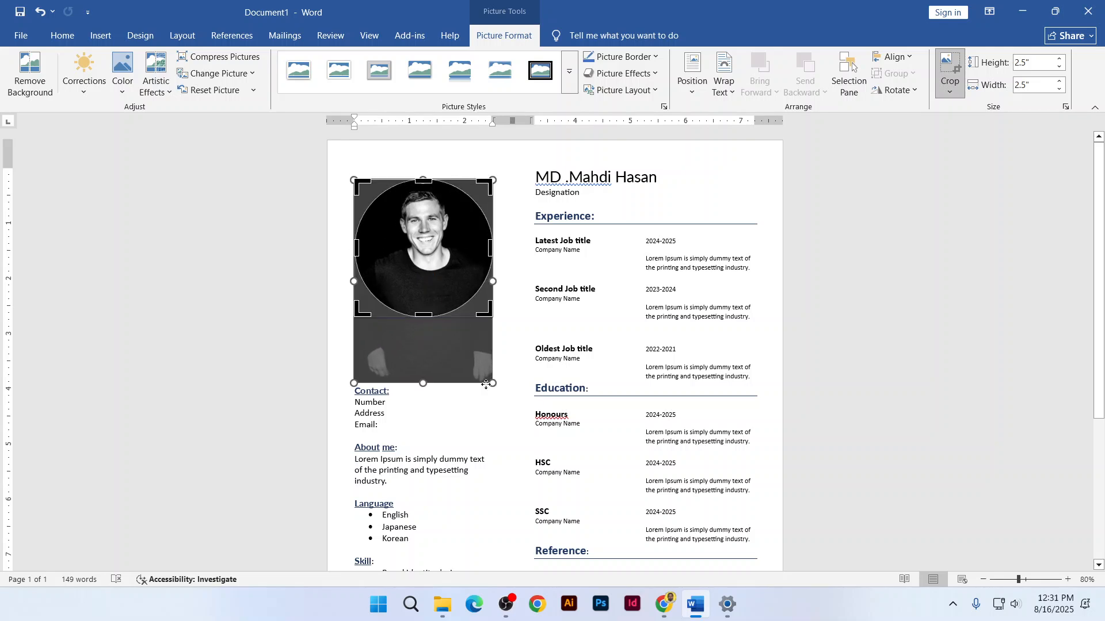
left_click_drag(492, 382, 530, 421)
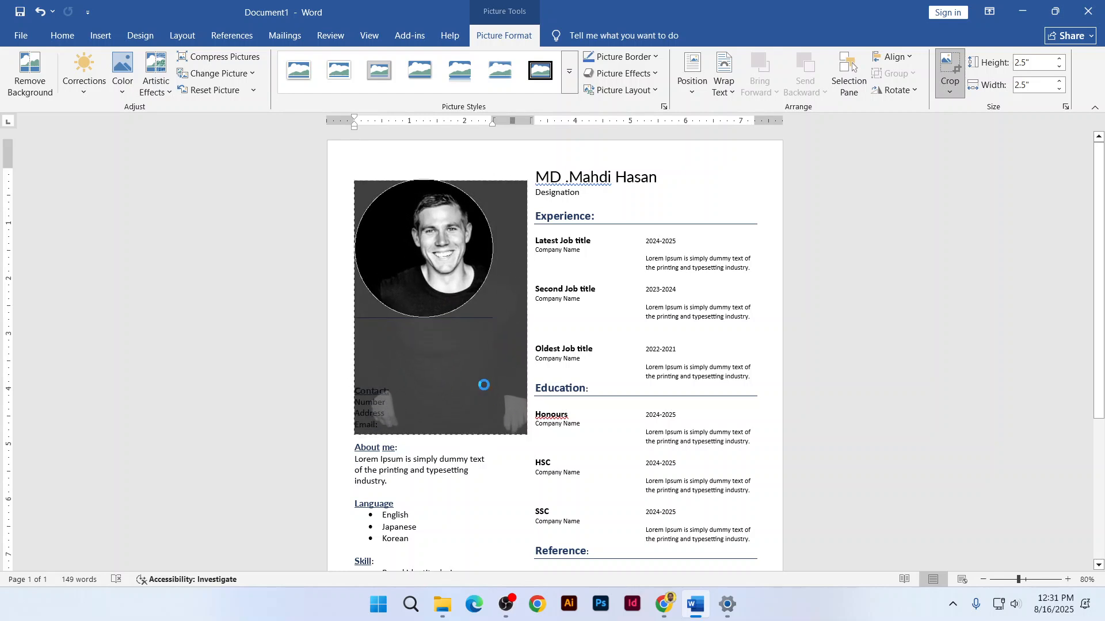
left_click_drag(432, 261, 419, 259)
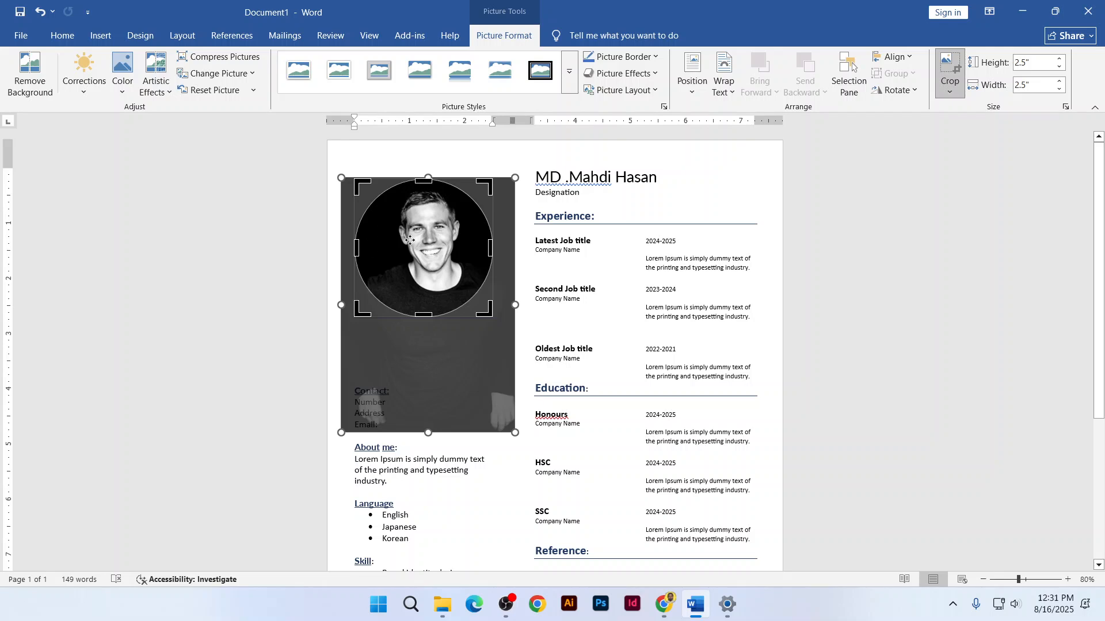
left_click_drag(423, 244, 420, 244)
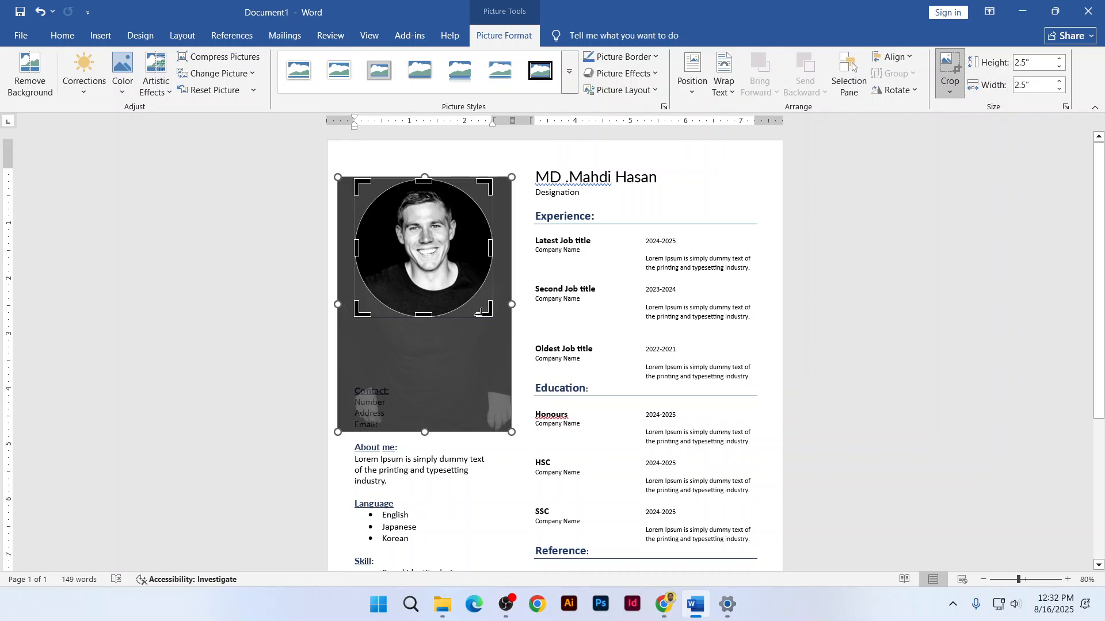
left_click_drag(511, 432, 477, 346)
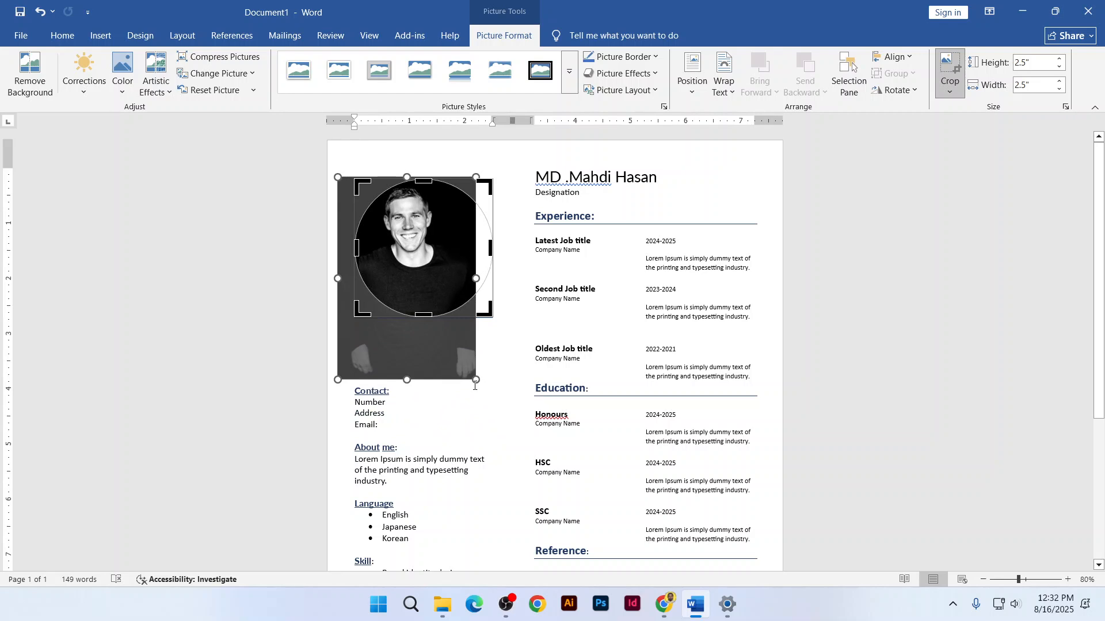
left_click_drag(475, 380, 520, 403)
left_click_drag(455, 283, 448, 278)
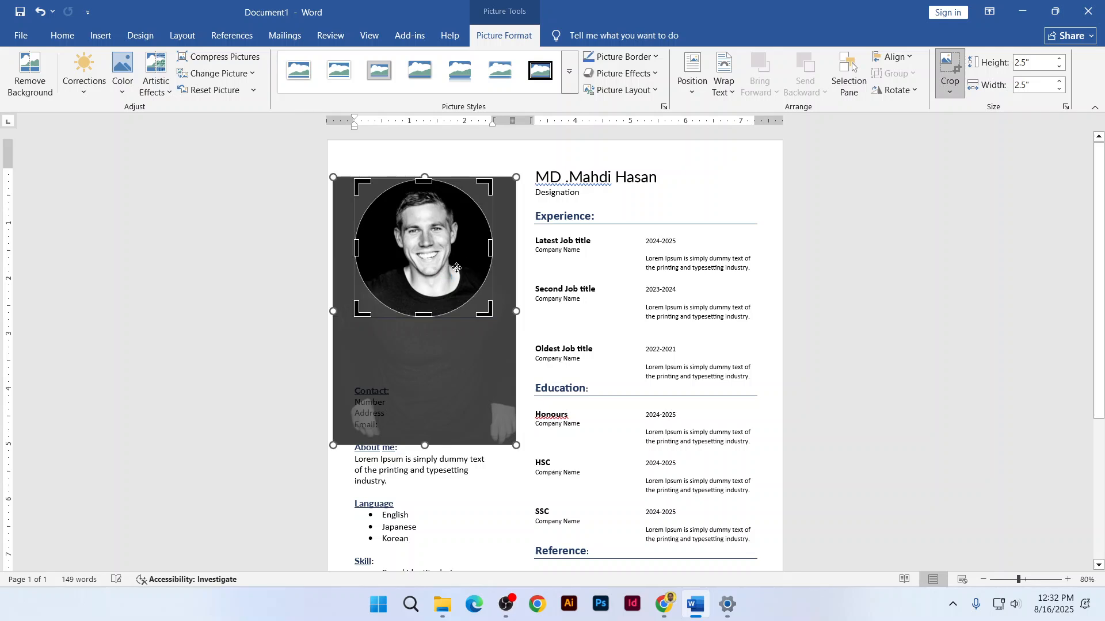
left_click(537, 161)
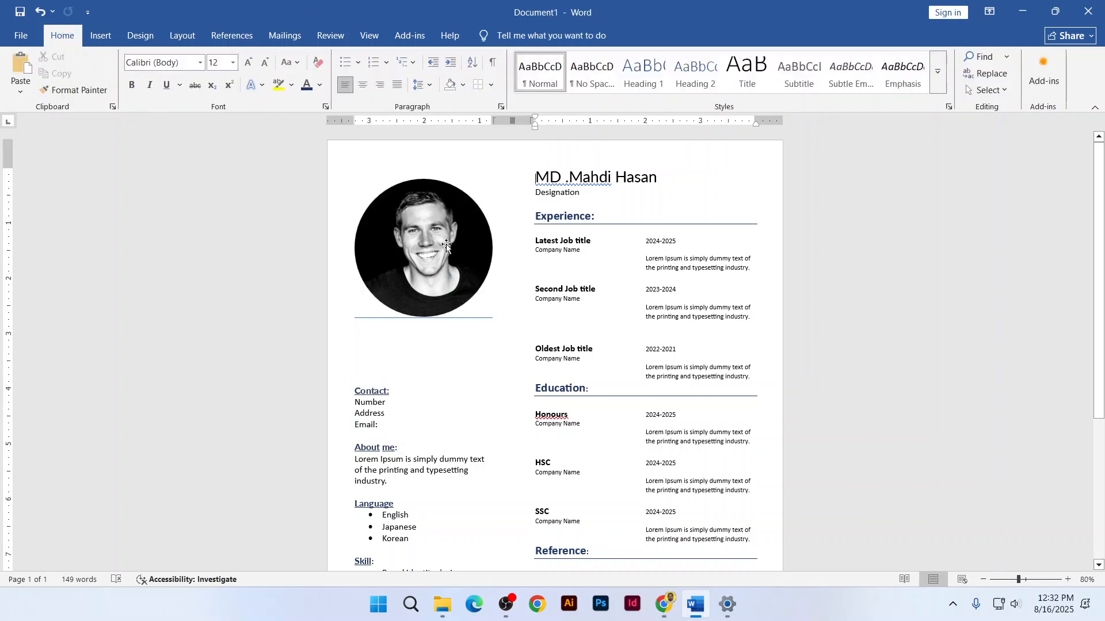
Set the circular portrait's text wrapping to In Front of Text
left_click(428, 257)
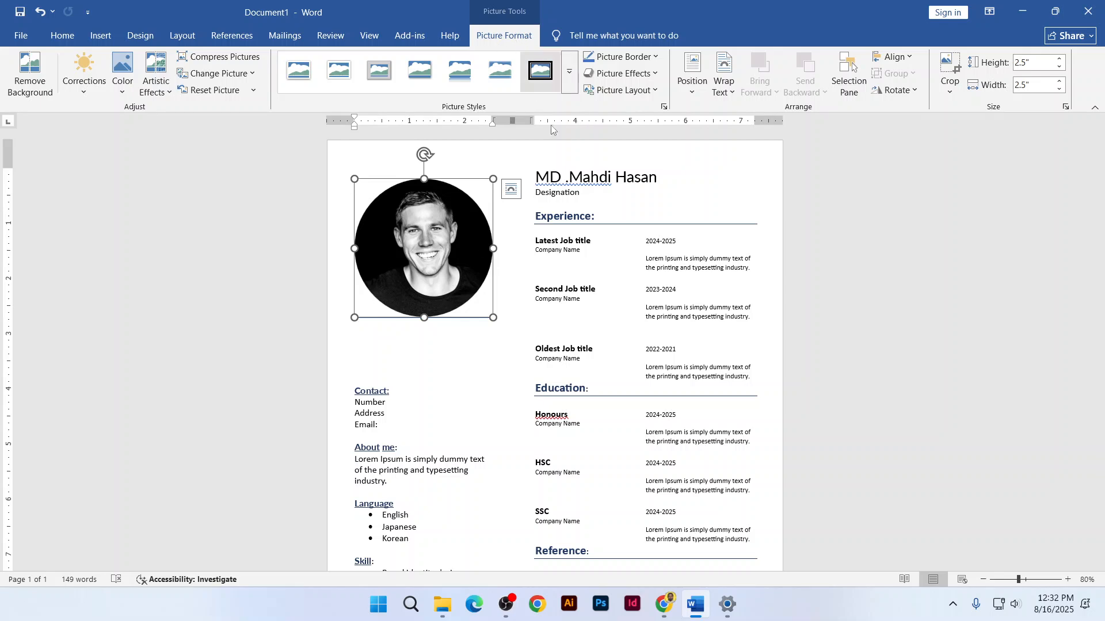
left_click(581, 214)
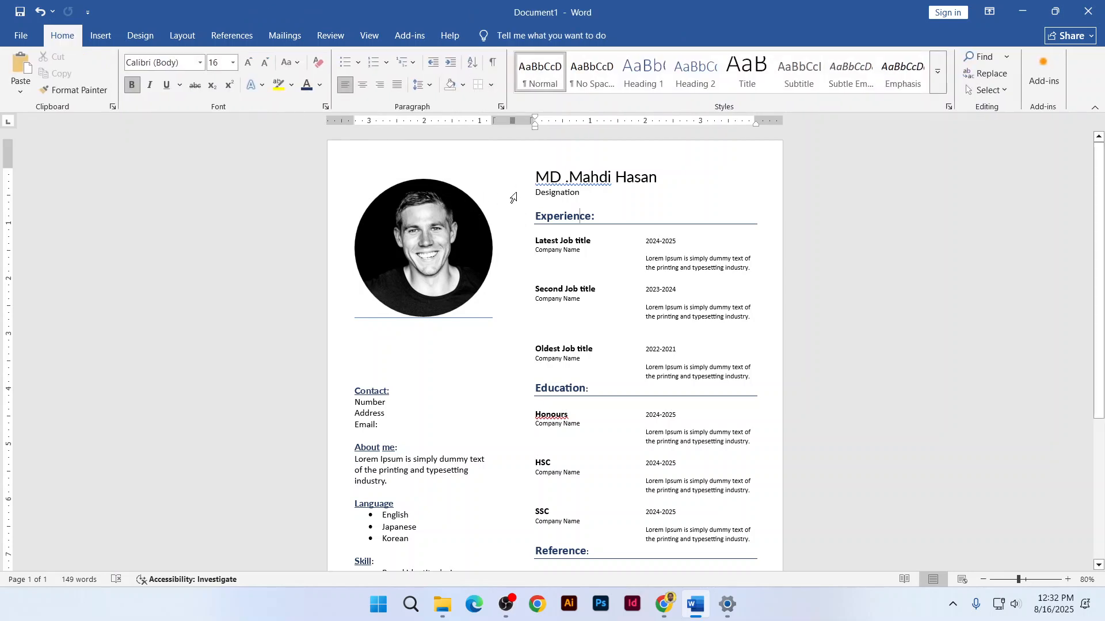
left_click(456, 240)
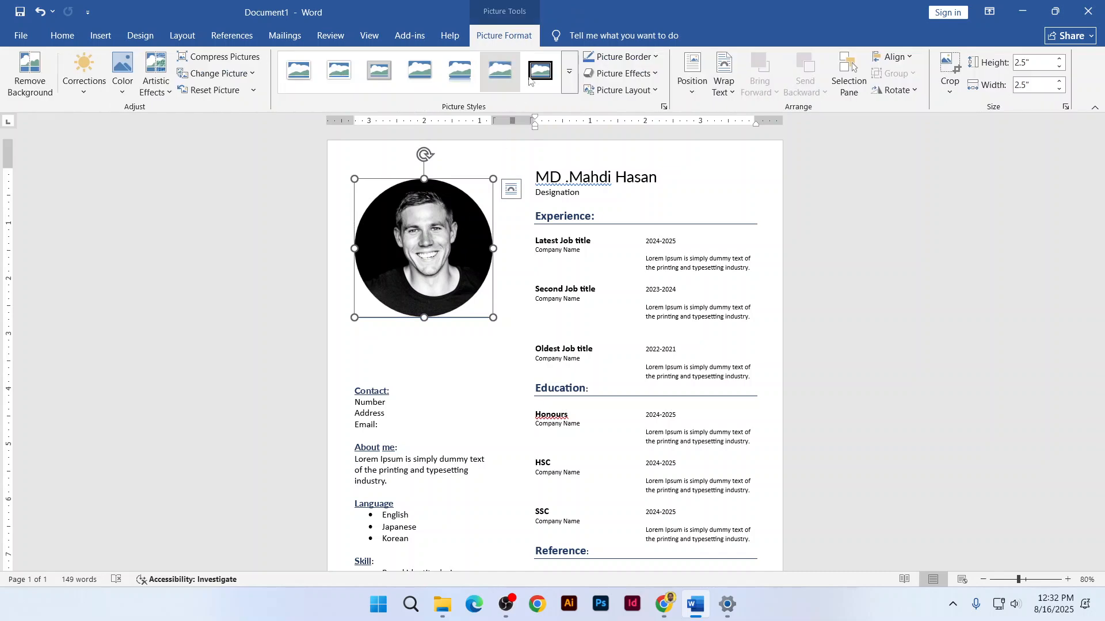
left_click(719, 92)
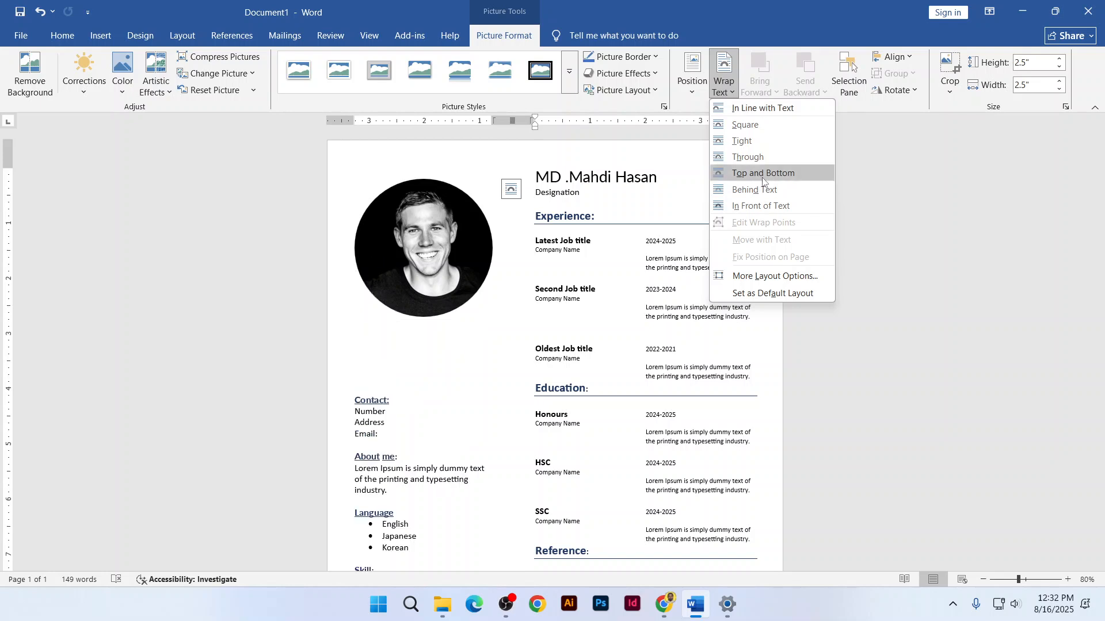
left_click(755, 205)
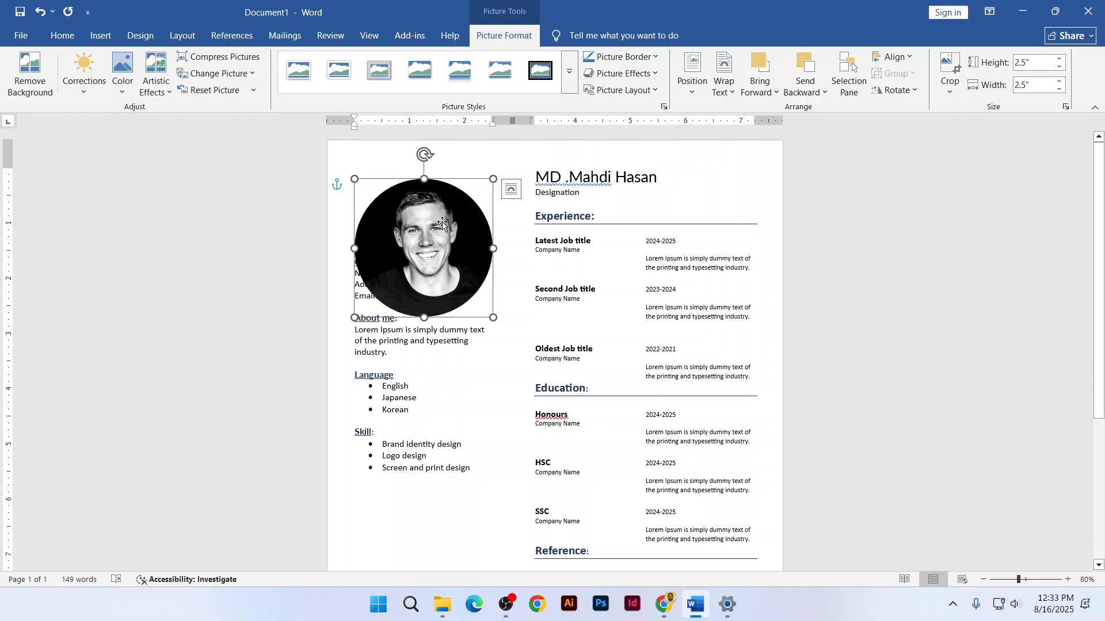
Position the photo at the top of the left column and push Contact down a line
mouse_move(446, 238)
left_mouse_down()
mouse_move(642, 305)
mouse_move(650, 461)
mouse_move(642, 313)
mouse_move(596, 263)
mouse_move(451, 260)
mouse_move(429, 235)
left_mouse_up()
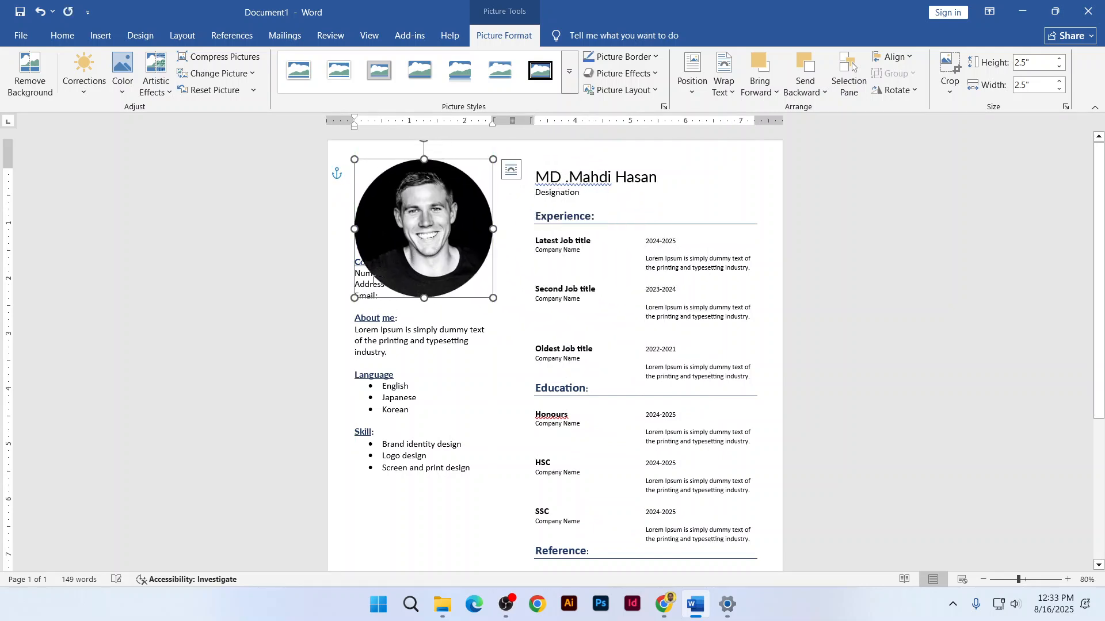
left_click(359, 276)
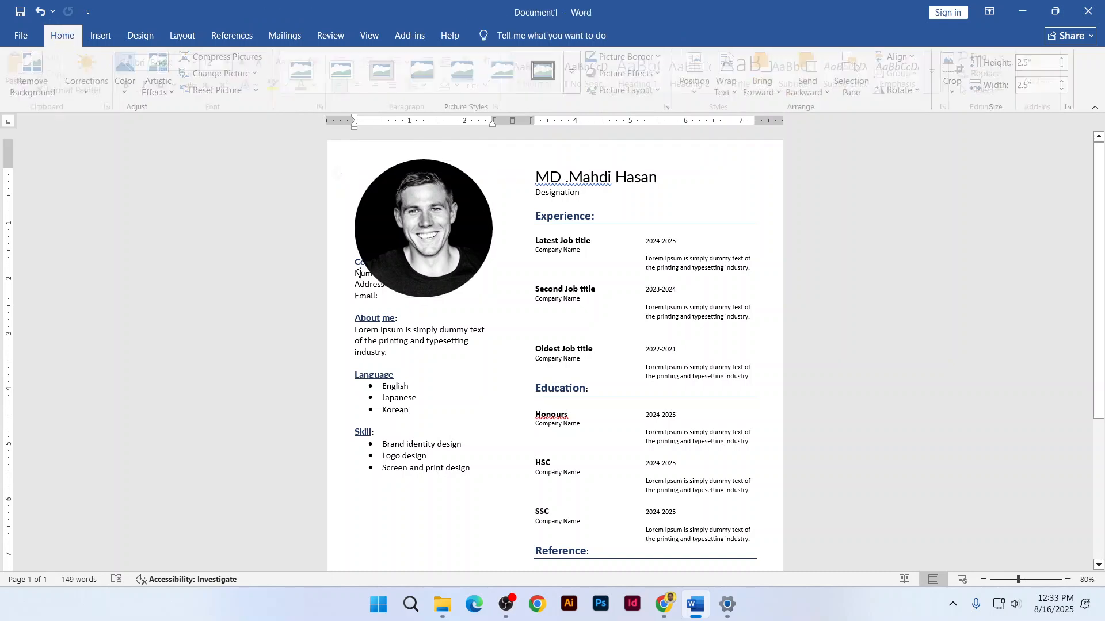
key("Return")
key("Return")
key("Return")
key("Return")
key("Return")
key("Return")
key("Return")
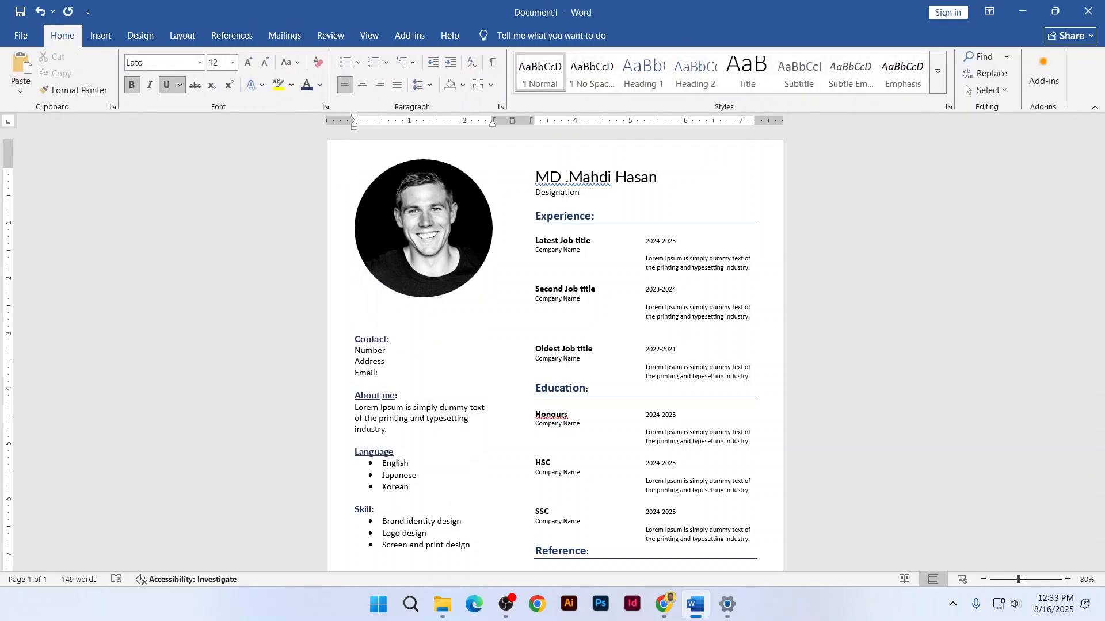
Shrink the photo proportionally to about 2.01" and remove the extra blank line above Contact
left_click(416, 272)
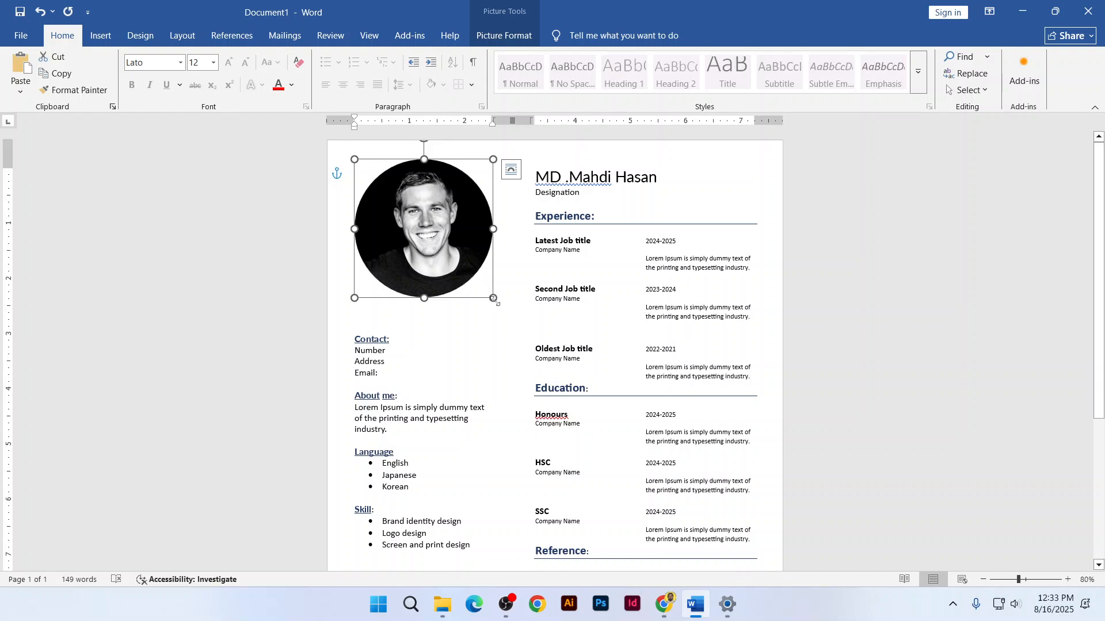
mouse_move(494, 298)
left_mouse_down()
mouse_move(456, 260)
mouse_move(485, 291)
left_mouse_up()
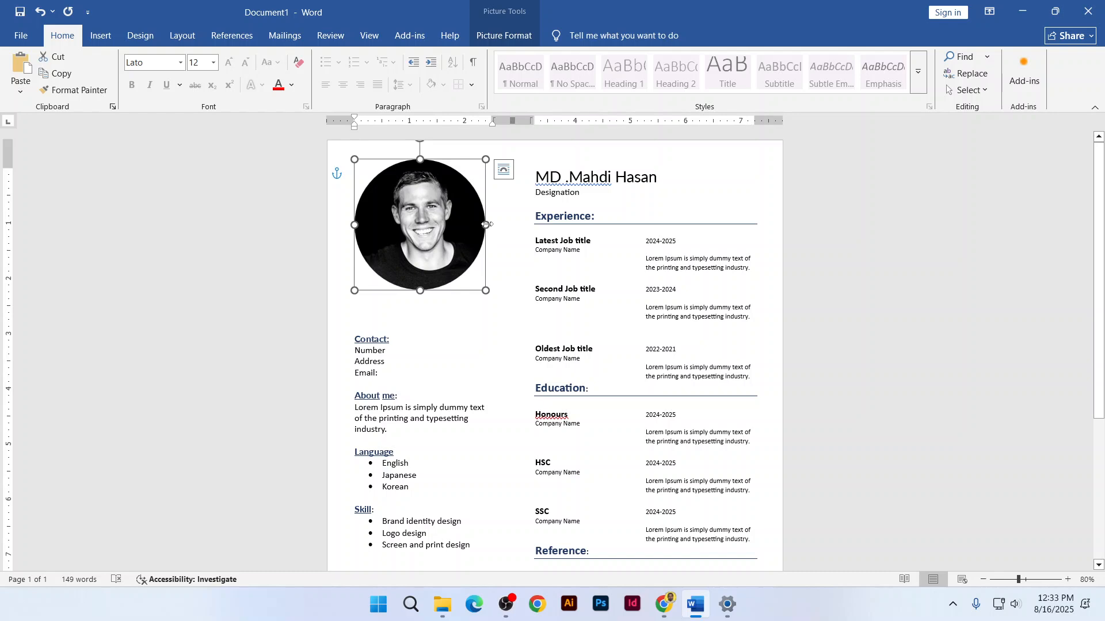
left_click_drag(486, 225, 394, 207)
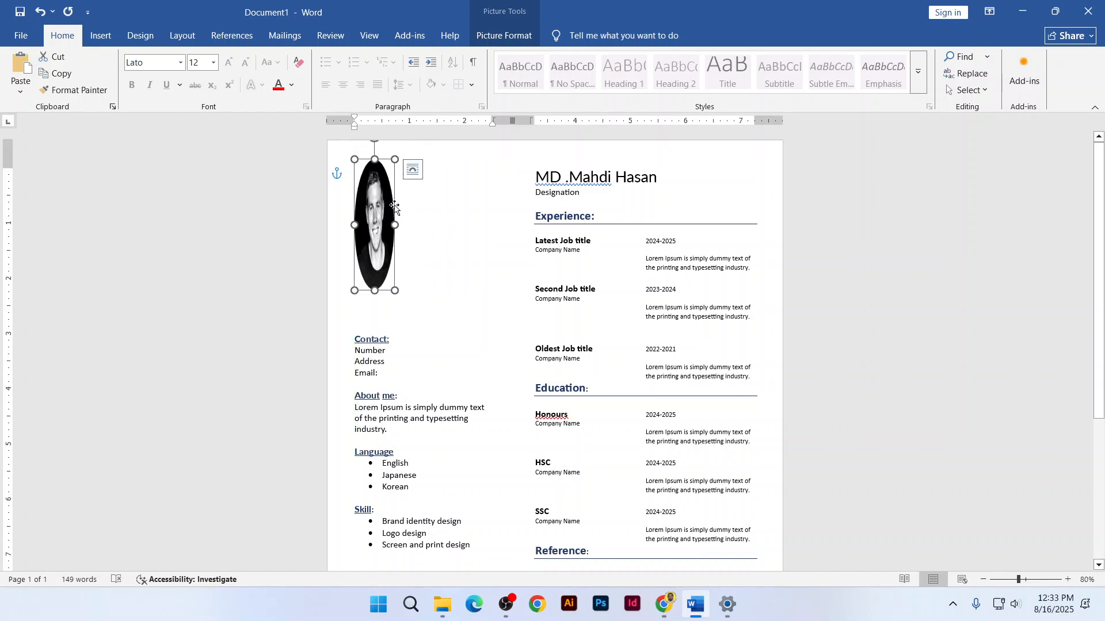
key("ctrl+z")
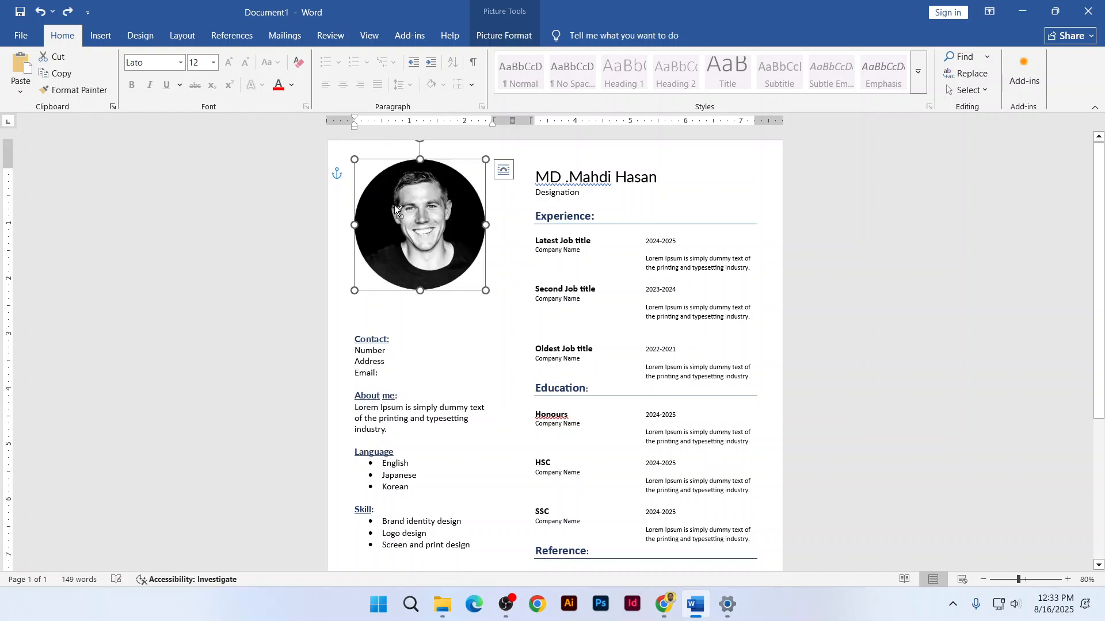
left_click_drag(482, 283, 462, 264)
left_click(354, 339)
key("BackSpace")
key("BackSpace")
key("BackSpace")
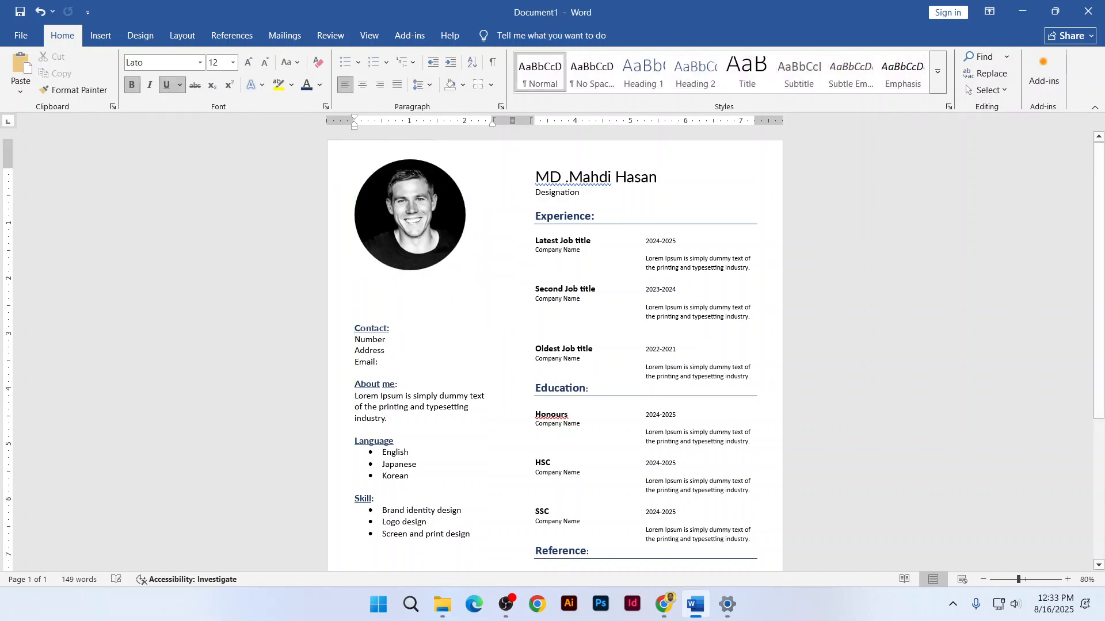
left_click(409, 244)
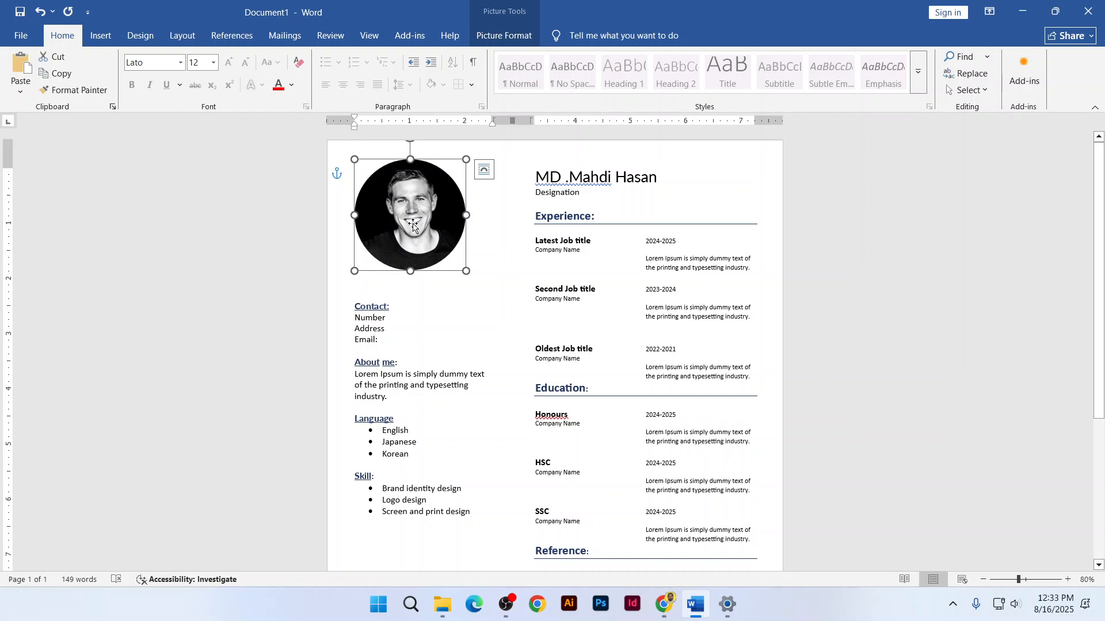
Give the profile photo a red Picture Border with 3 pt weight
left_click(492, 38)
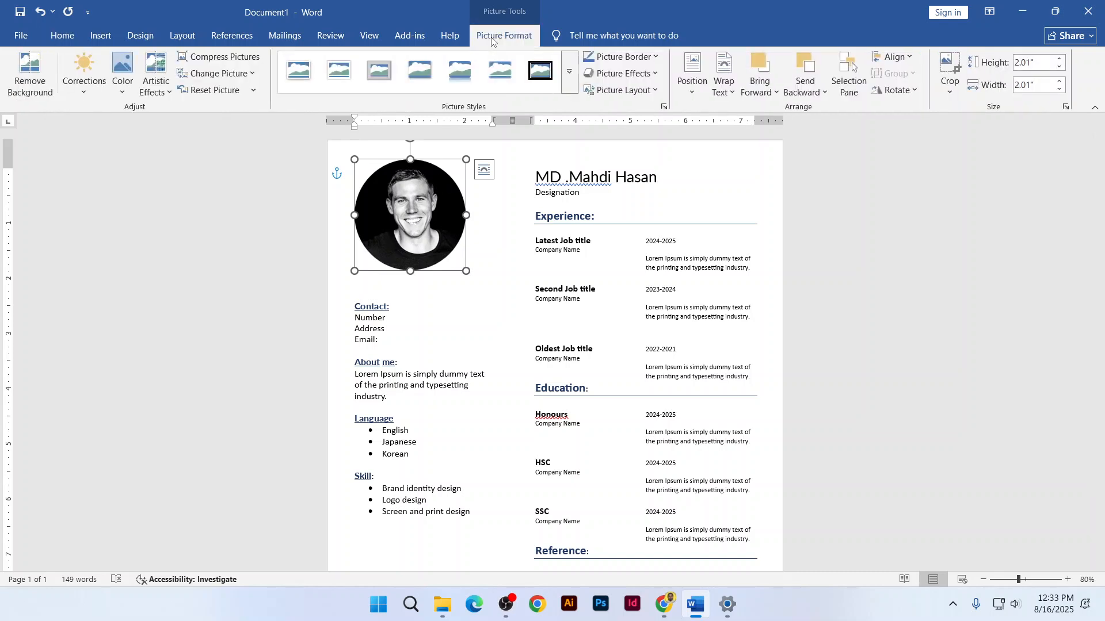
left_click(624, 57)
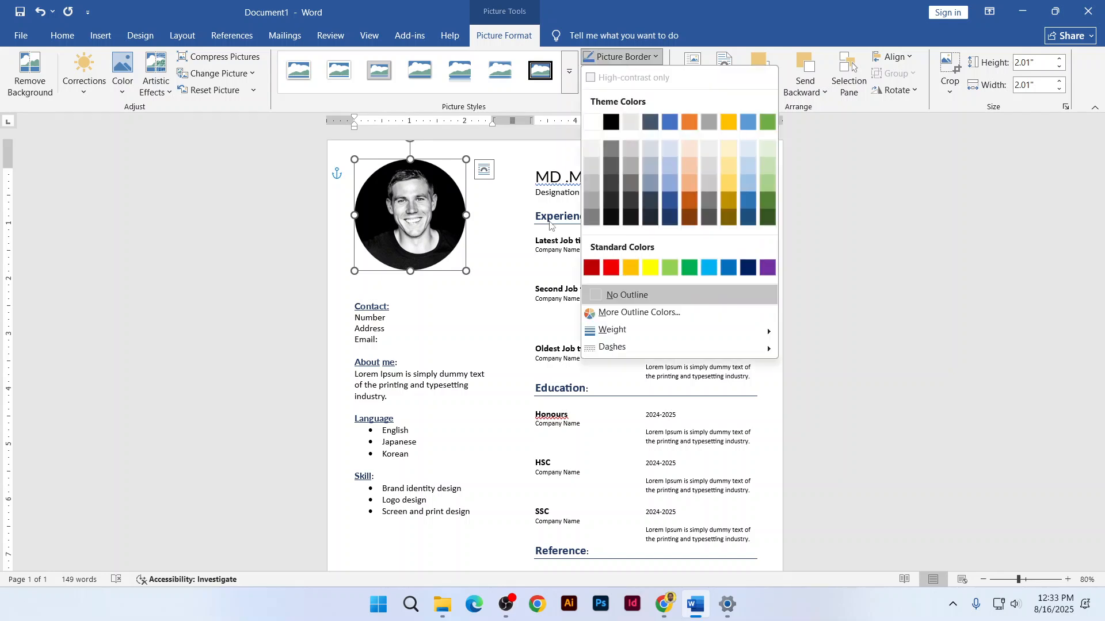
left_click(610, 268)
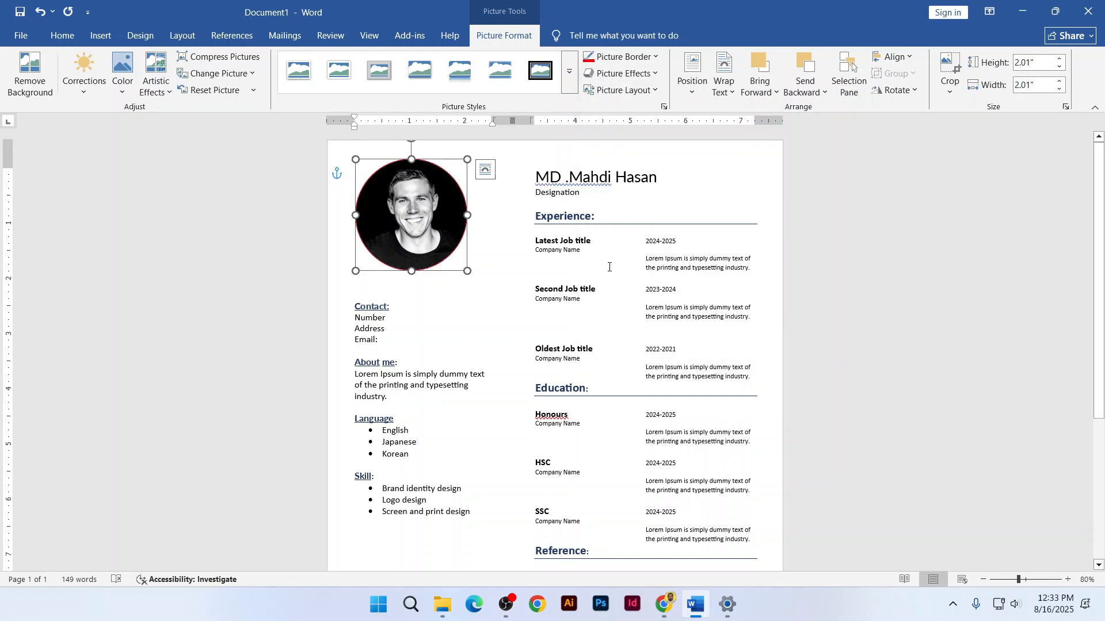
left_click(613, 58)
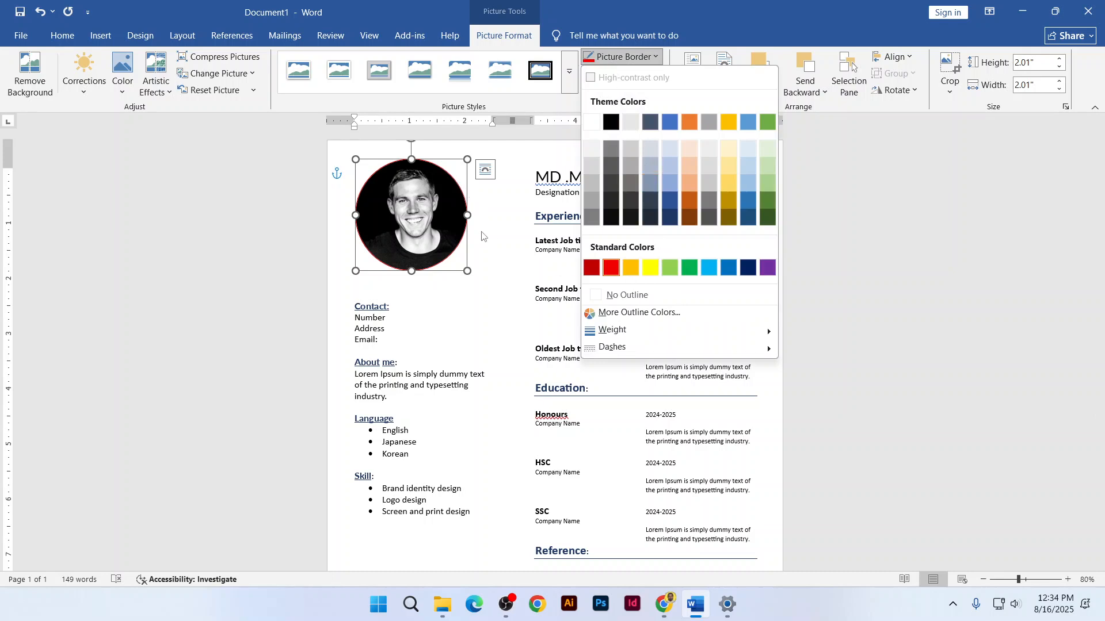
mouse_move(620, 335)
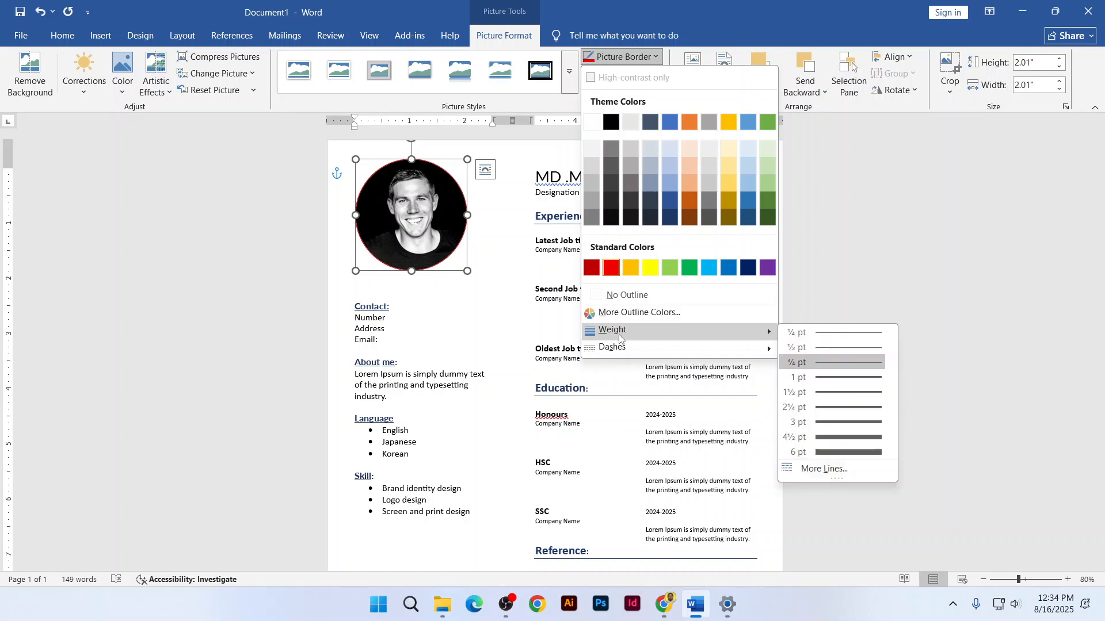
left_click(830, 423)
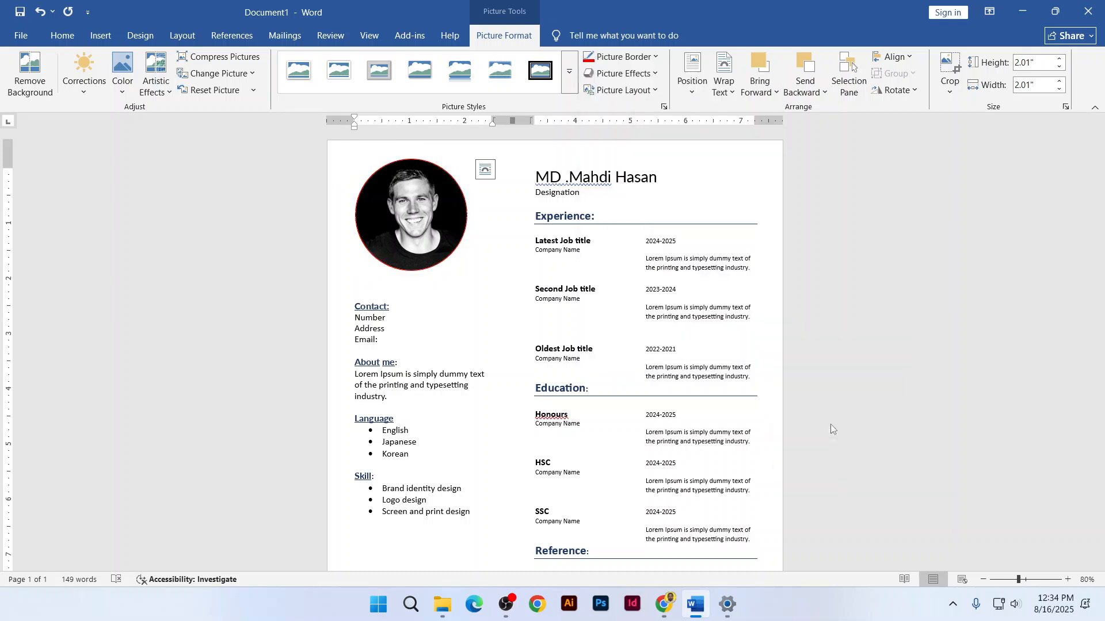
Change the photo border to dark blue and resize the photo to about 2.15"
left_click_drag(468, 271, 491, 292)
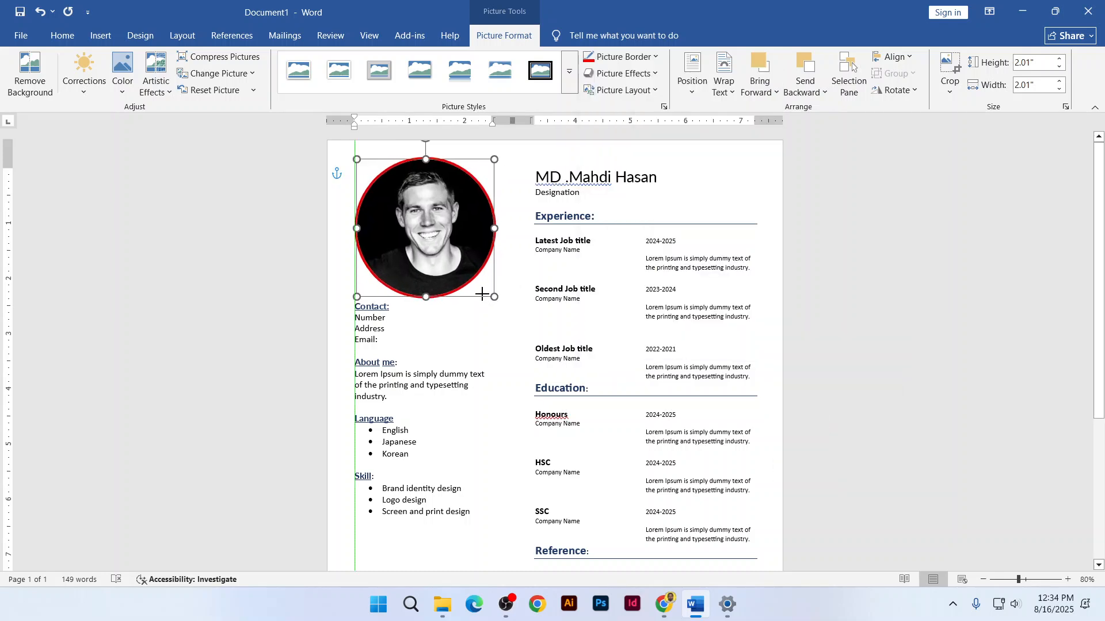
left_click(622, 56)
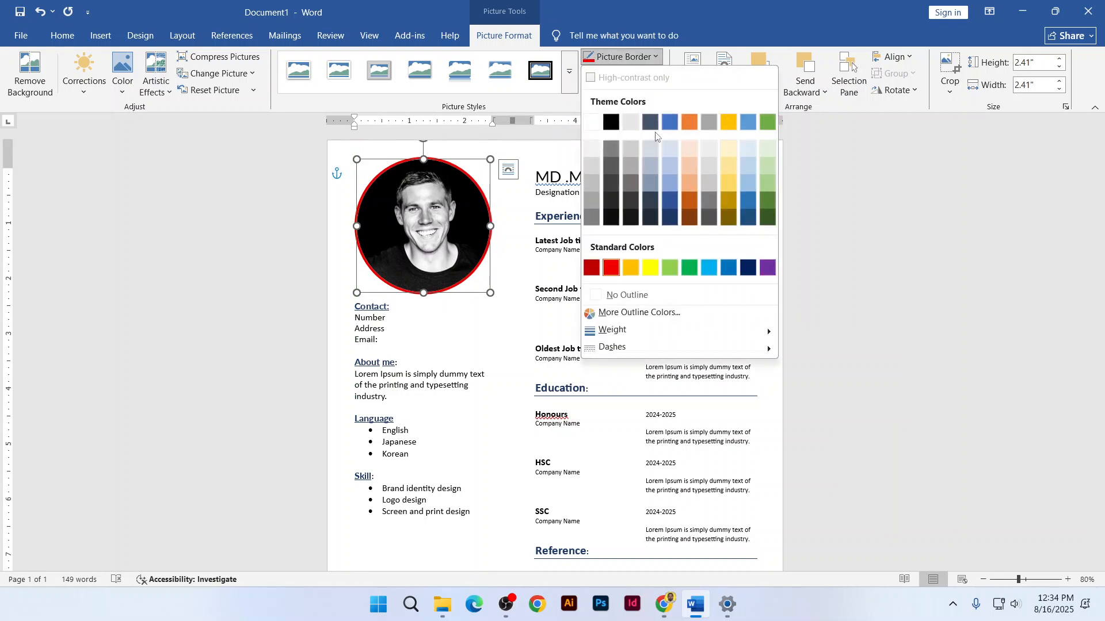
left_click(742, 219)
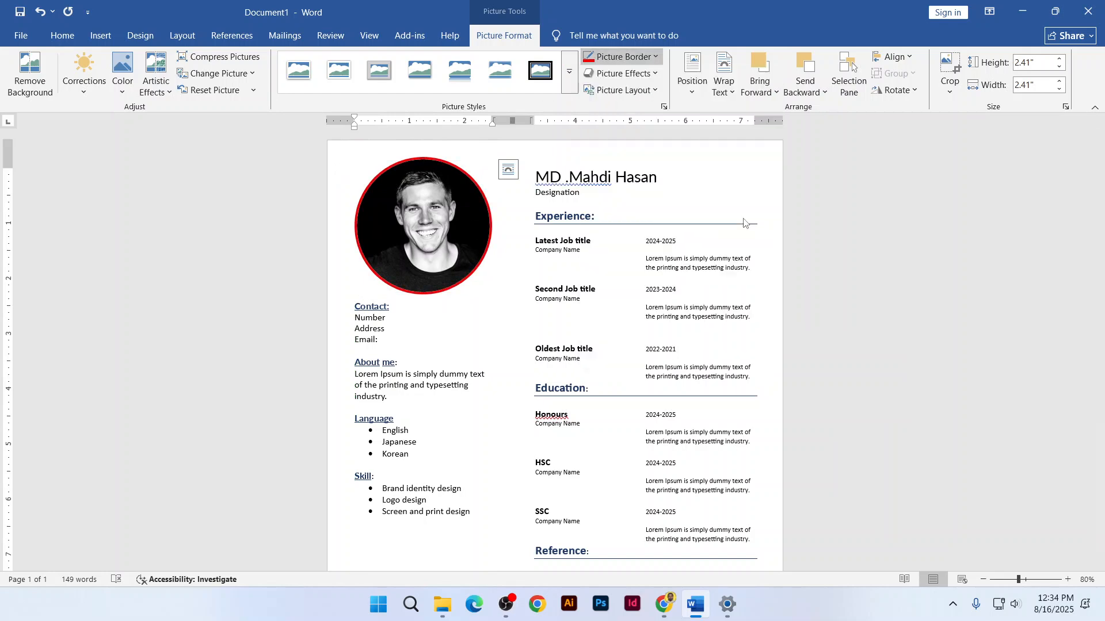
left_click(412, 339)
left_click(406, 250)
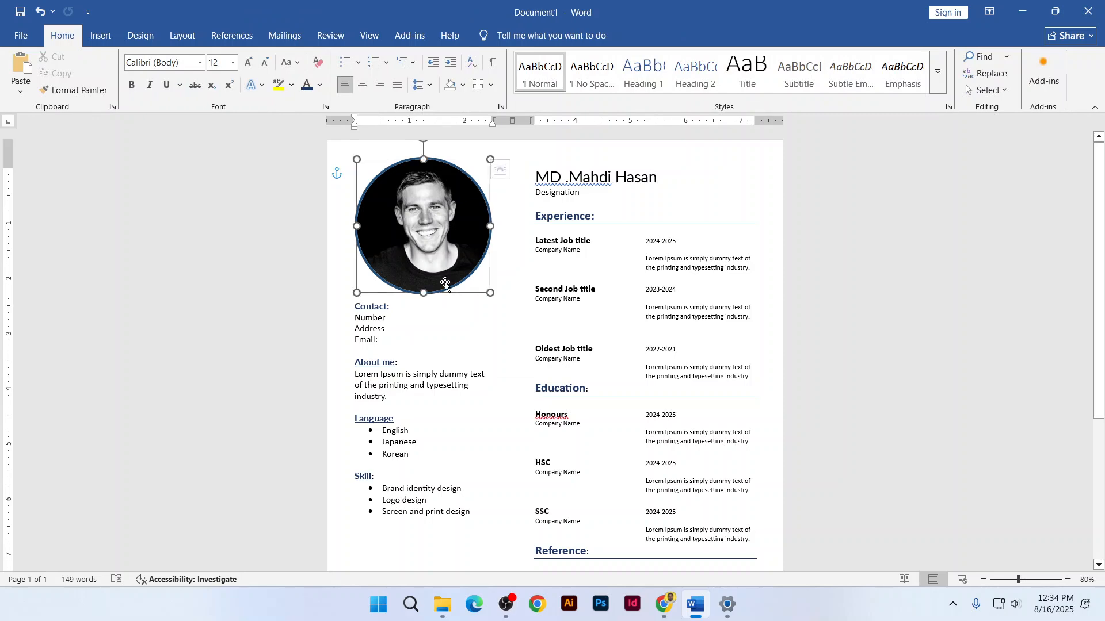
left_click_drag(491, 292, 467, 277)
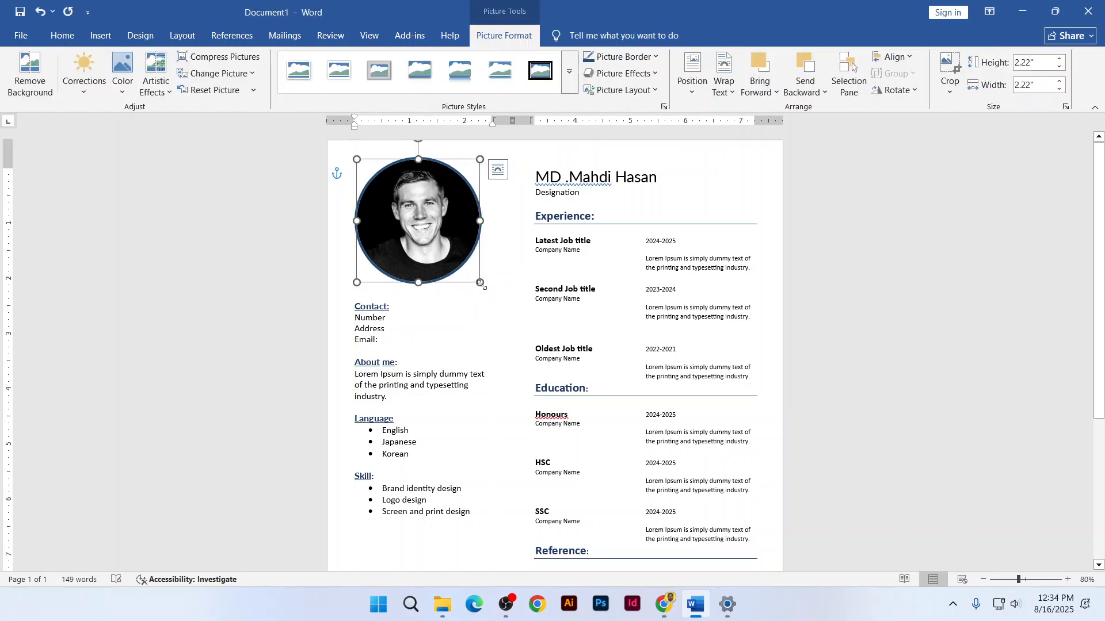
Review the resume, then bring up the Pikbest CV template page in the browser
scroll(528, 338, "down", 2)
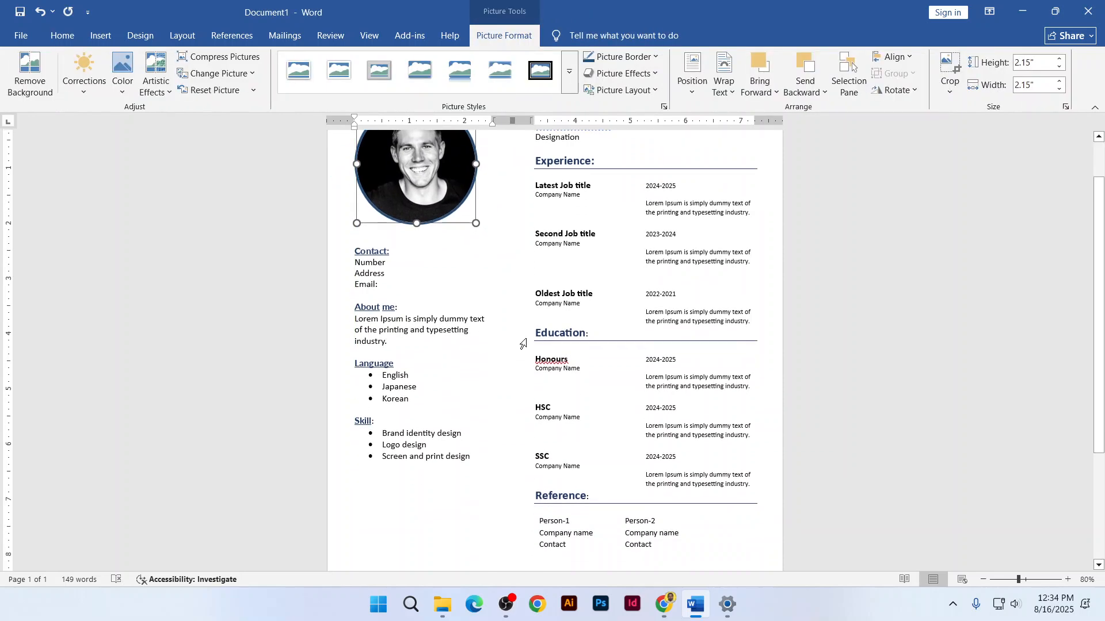
scroll(524, 343, "up", 2)
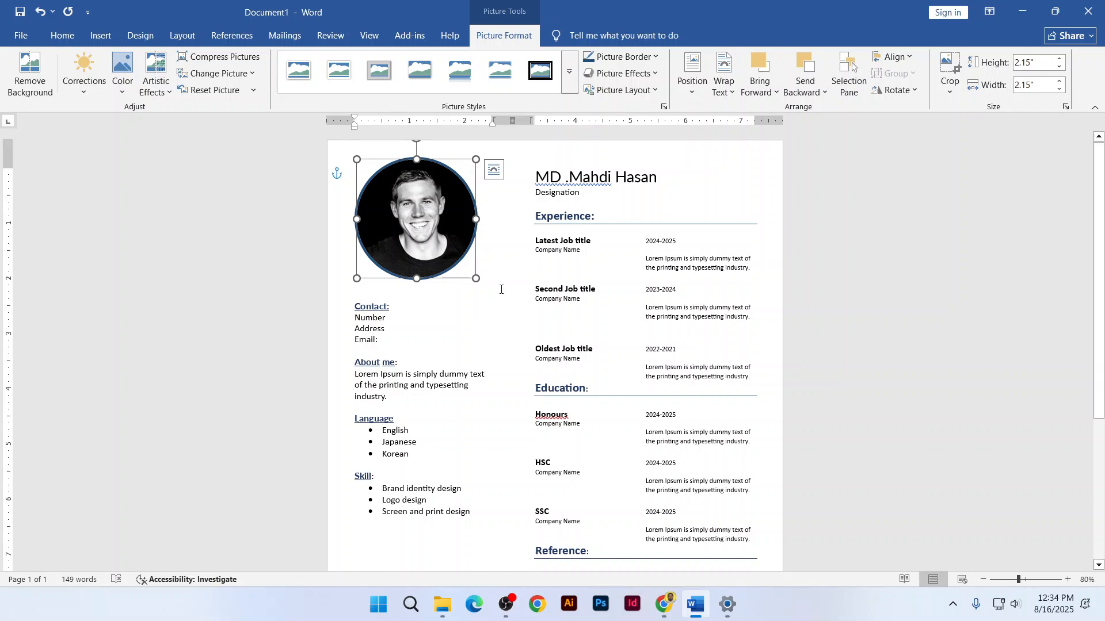
scroll(510, 287, "down", 4)
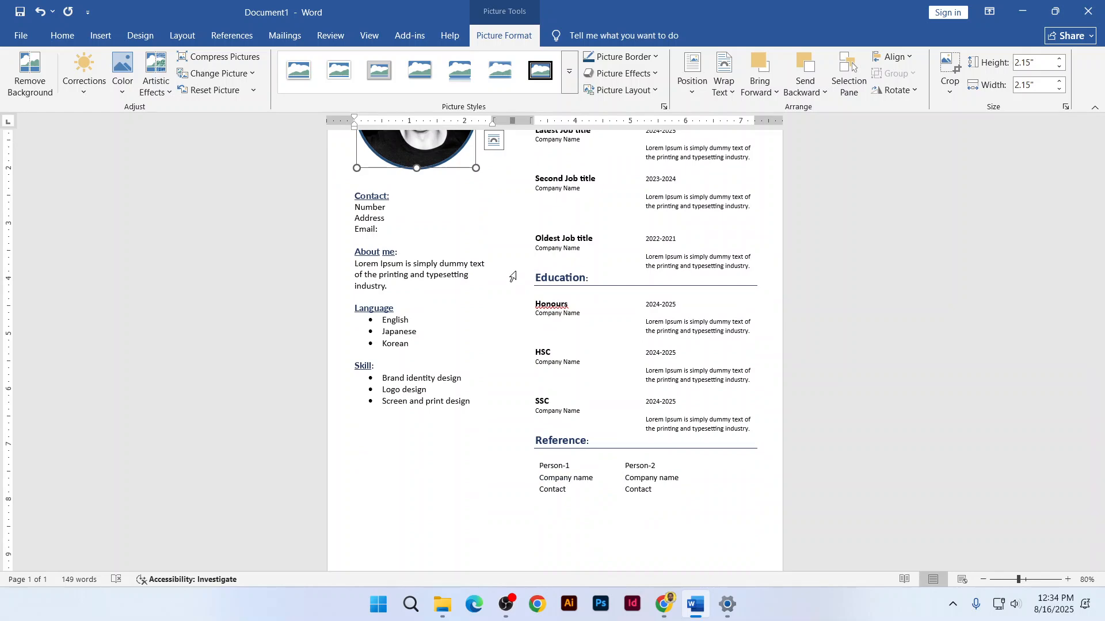
left_click(661, 604)
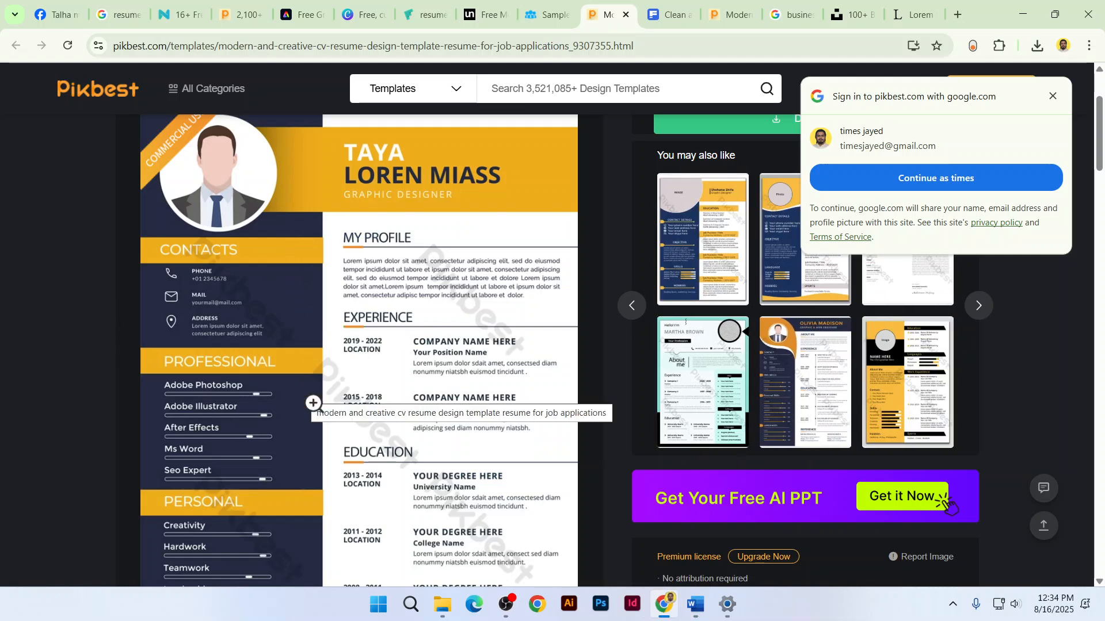
Minimize the Pikbest browser window to return to the Word résumé
left_click(1023, 13)
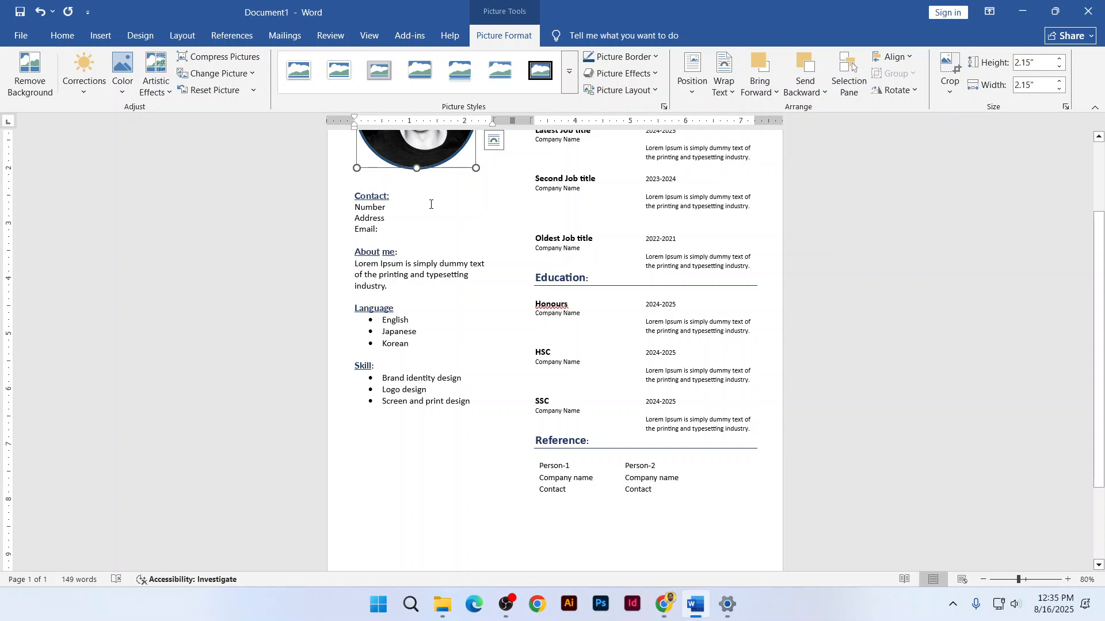
Draw a 7.24" by 3.06" rectangle over the left column, placed behind the text
left_click(100, 35)
left_click(196, 72)
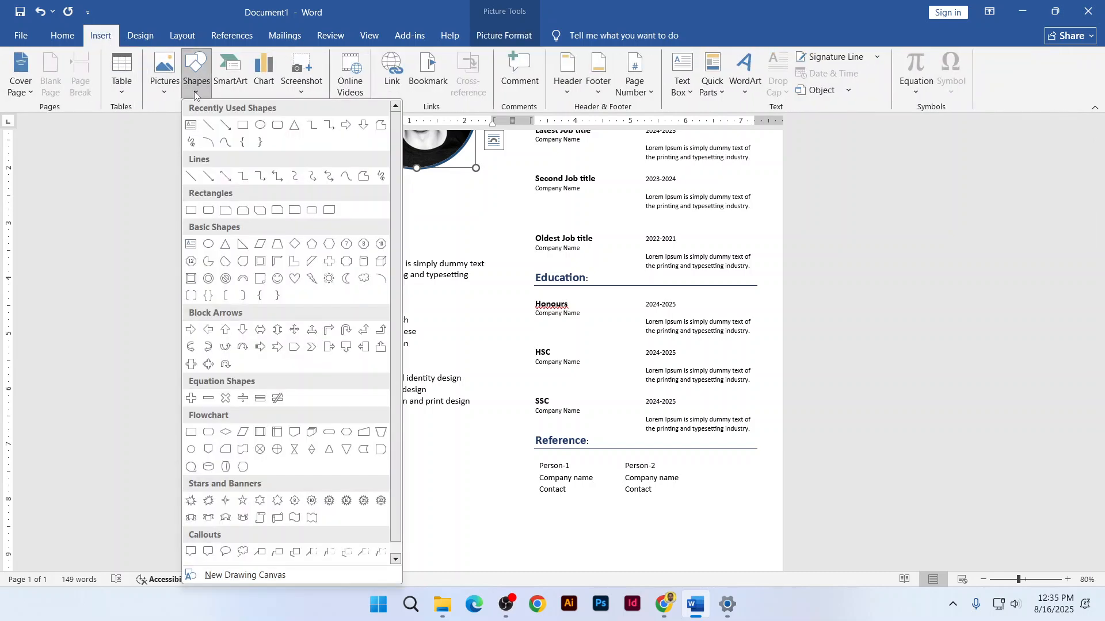
left_click(243, 125)
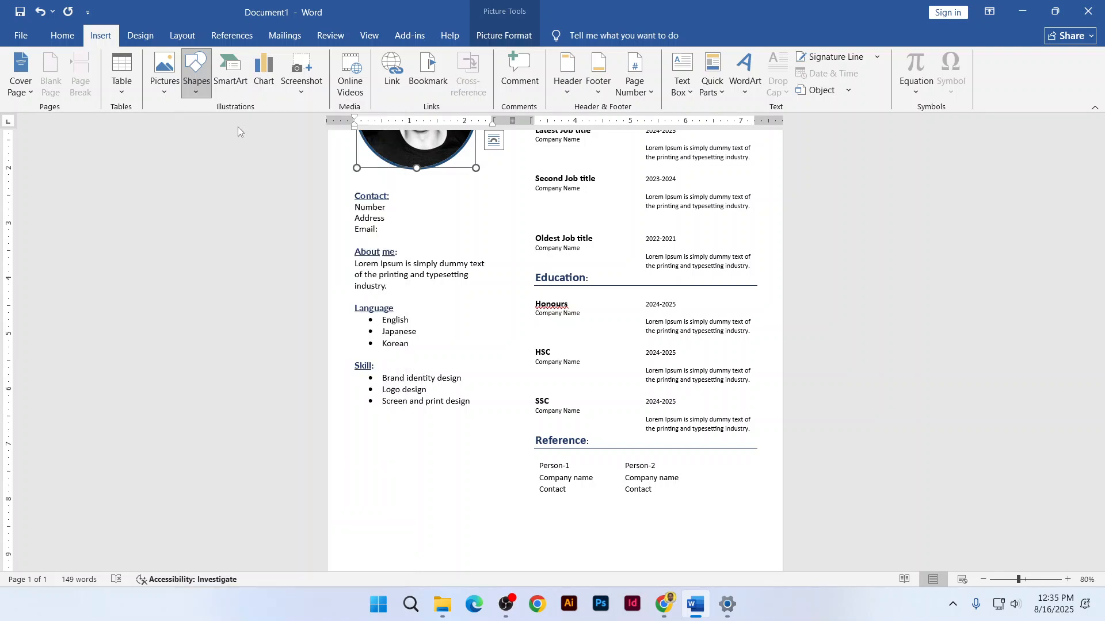
scroll(372, 231, "up", 1)
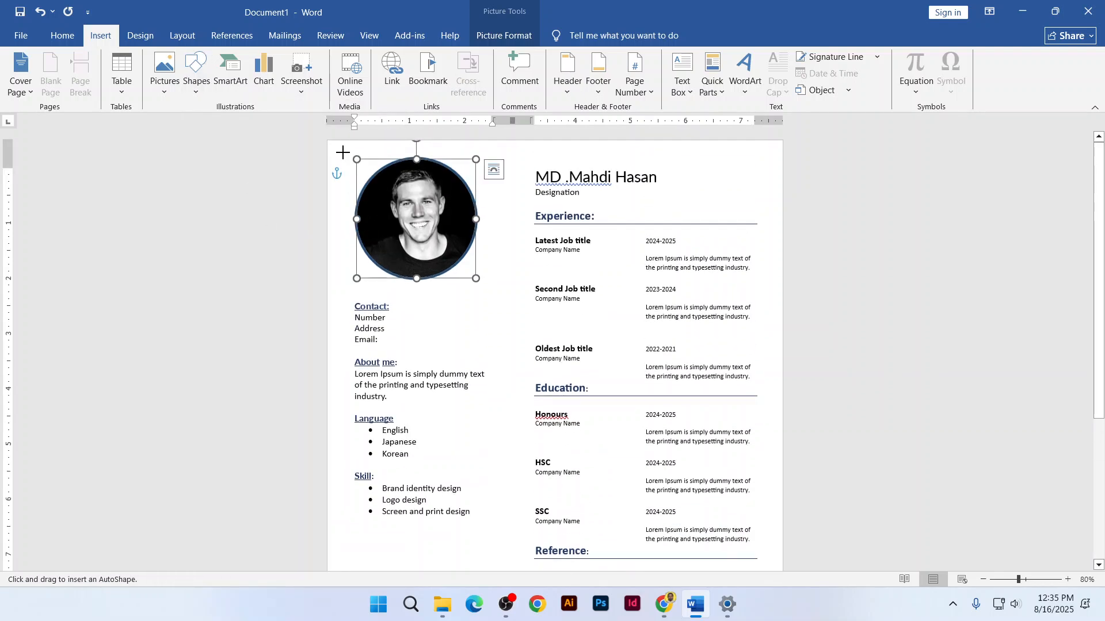
left_click_drag(332, 147, 499, 547)
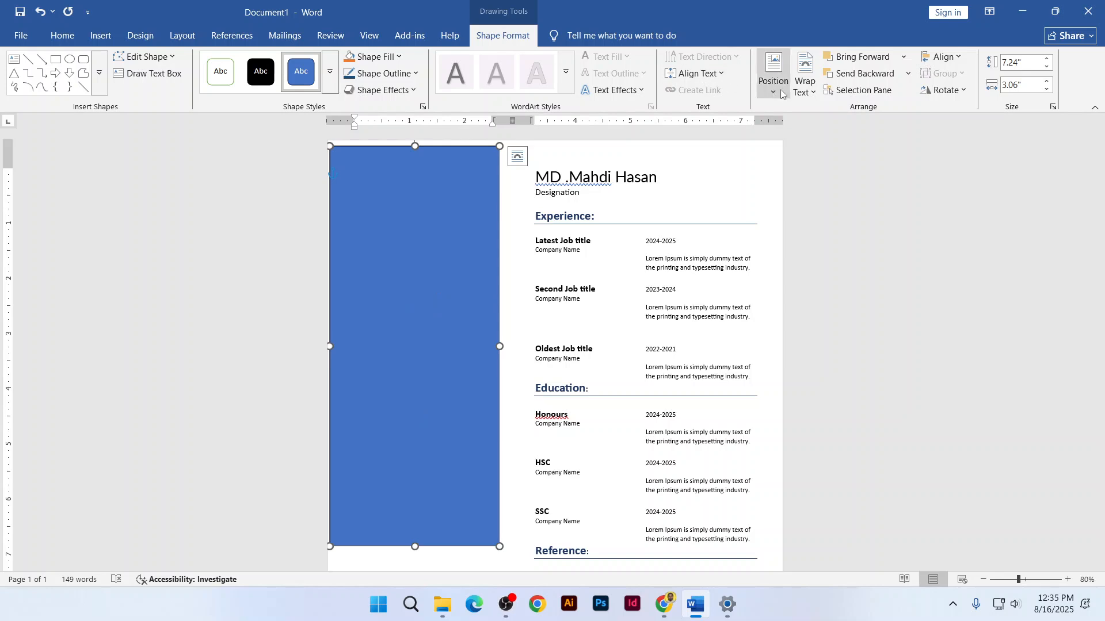
left_click(811, 90)
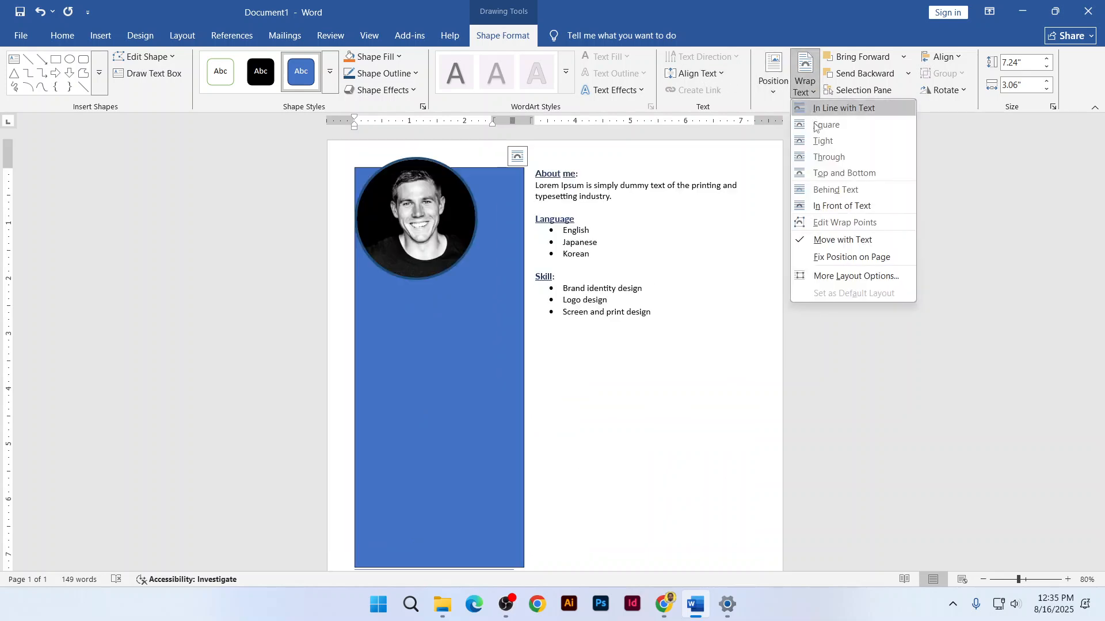
left_click(827, 195)
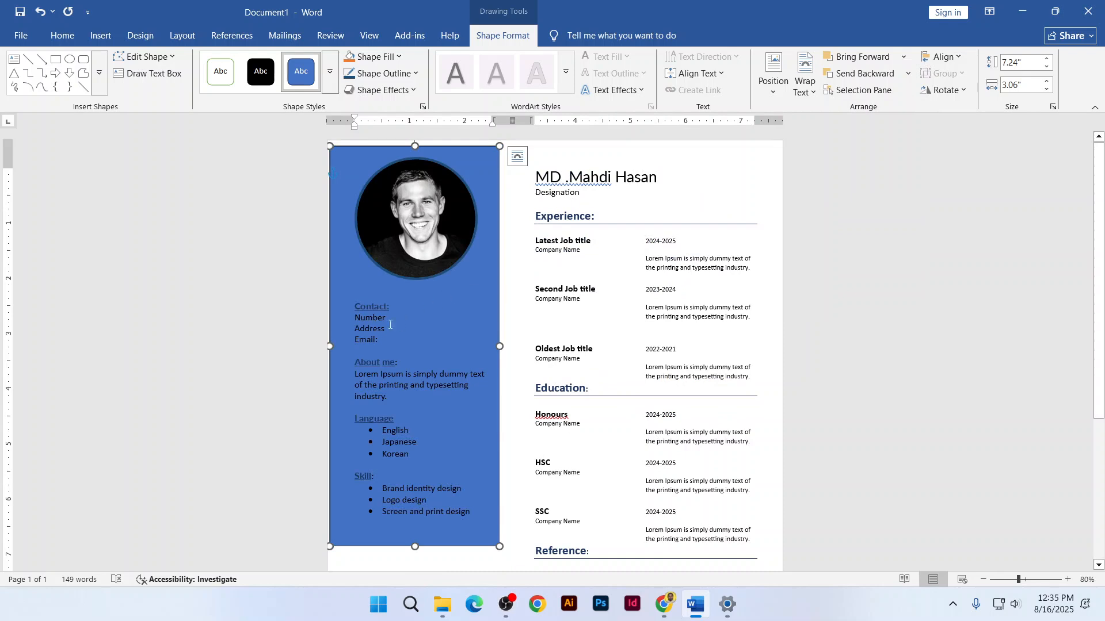
Fill the sidebar rectangle with dark blue
scroll(395, 340, "down", 1)
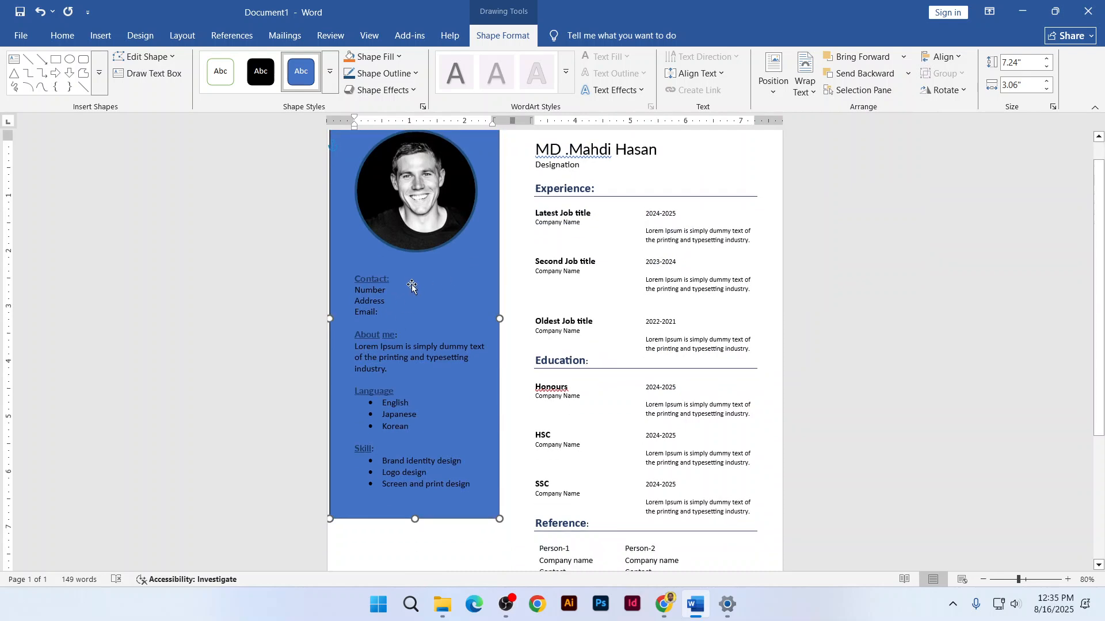
left_click(372, 57)
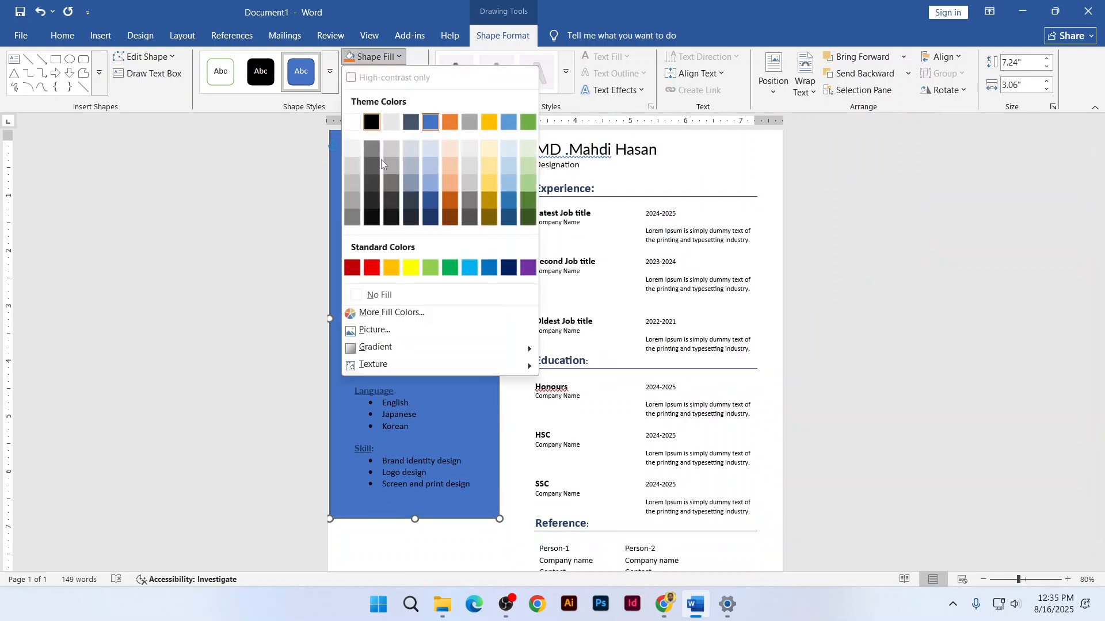
left_click(368, 265)
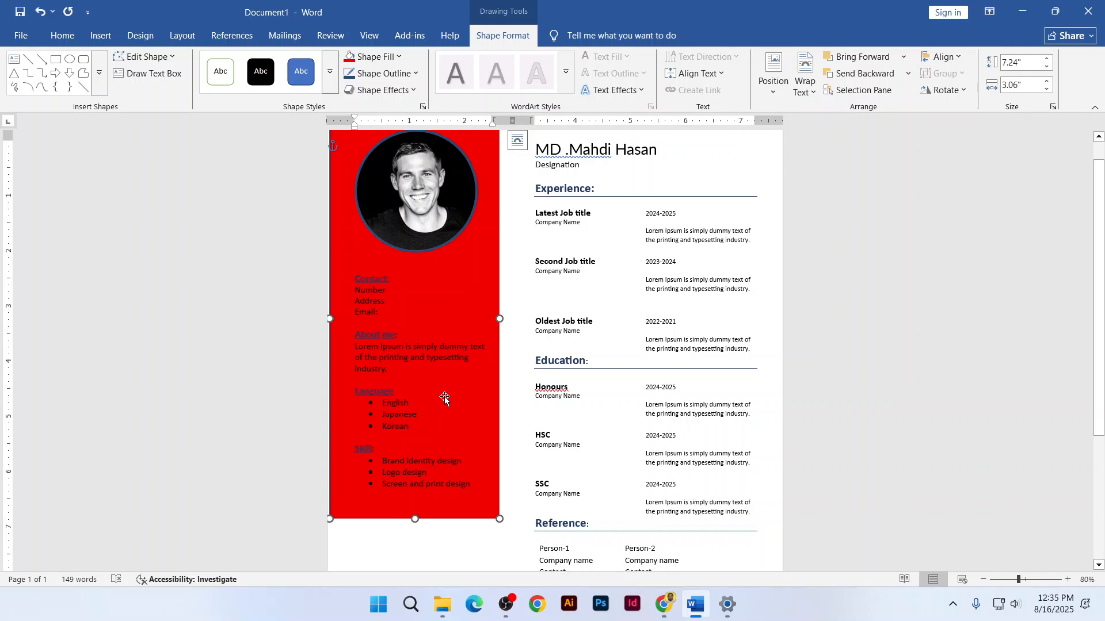
left_click(379, 65)
left_click(437, 207)
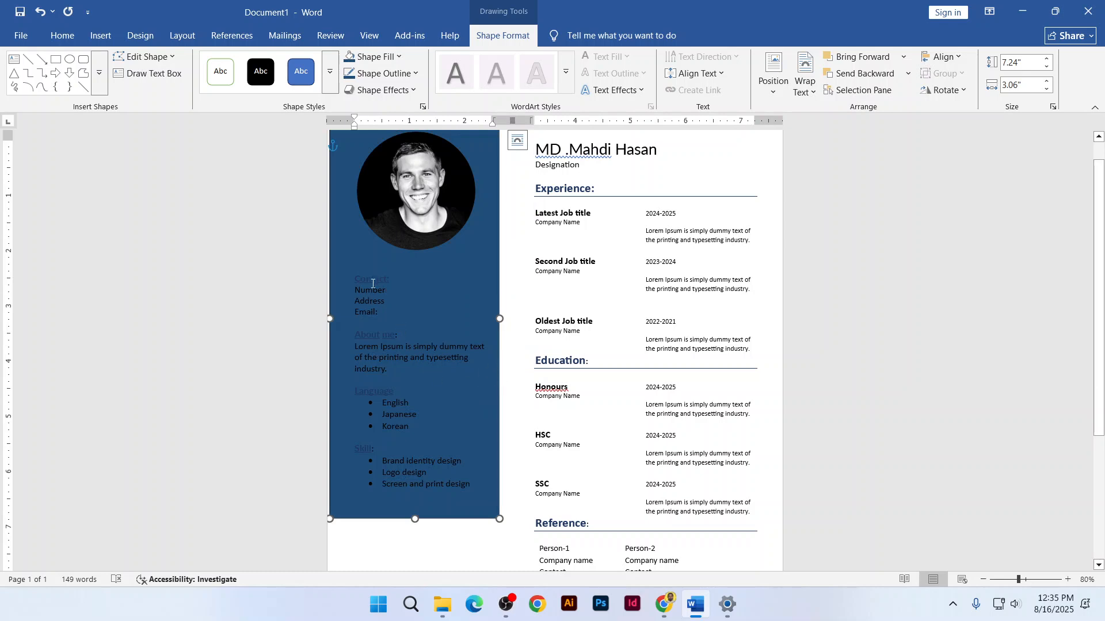
Make all sidebar text from Contact down to Skill white
scroll(368, 304, "down", 1)
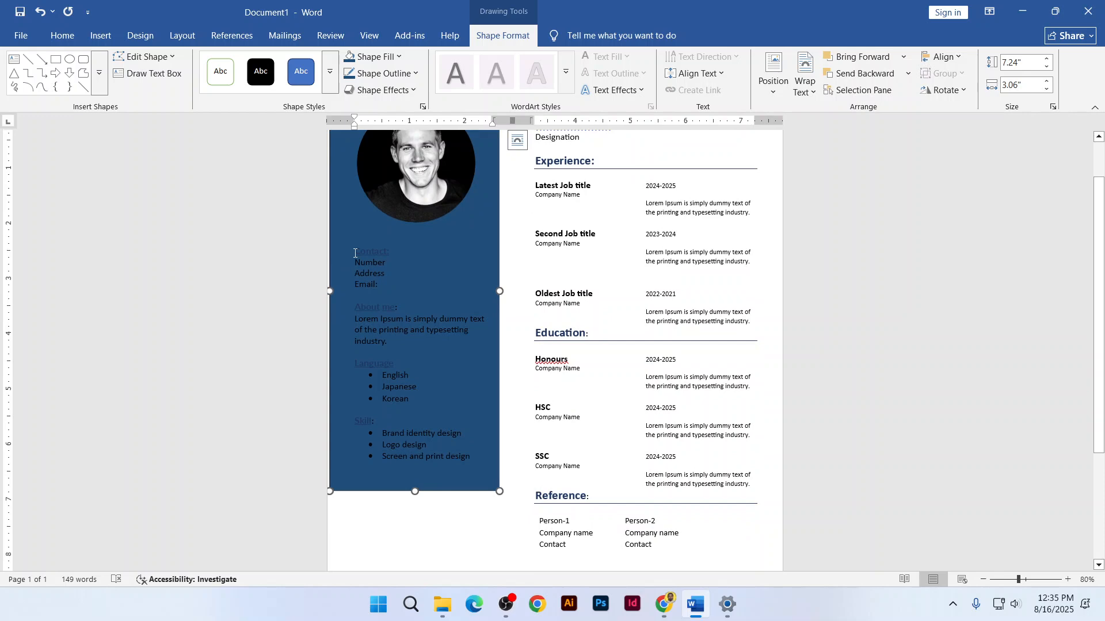
left_click_drag(354, 253, 357, 475)
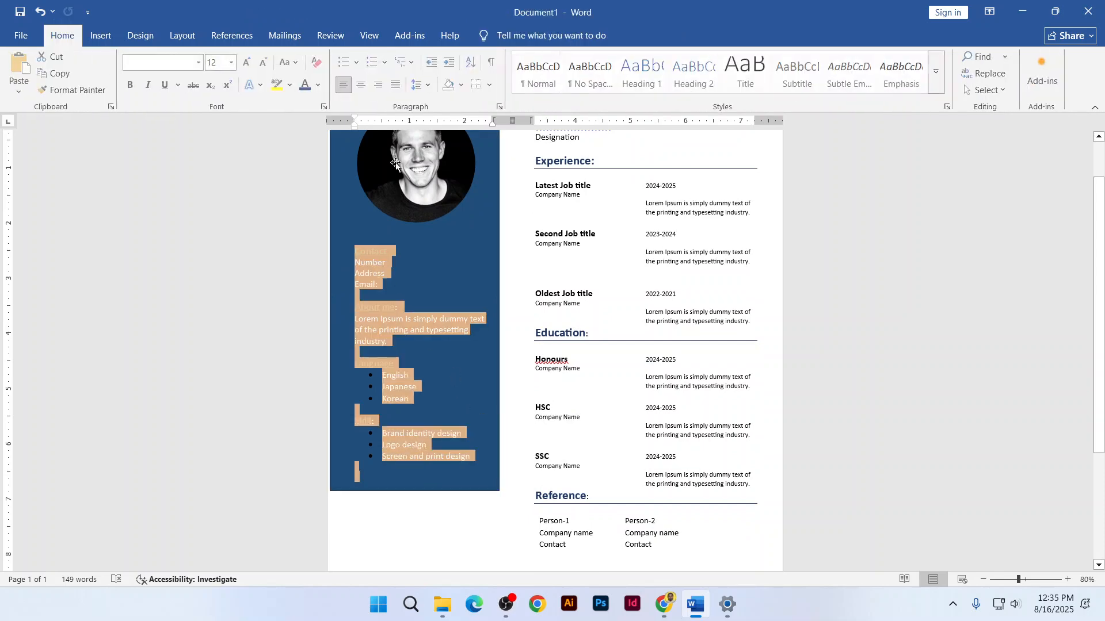
left_click(320, 84)
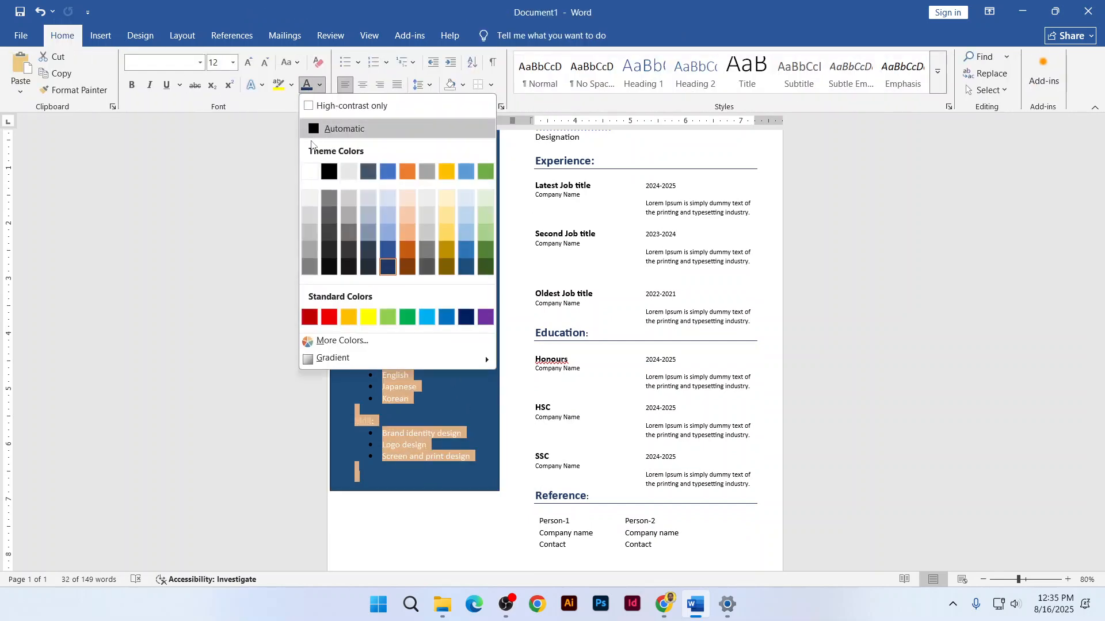
left_click(309, 173)
left_click(430, 527)
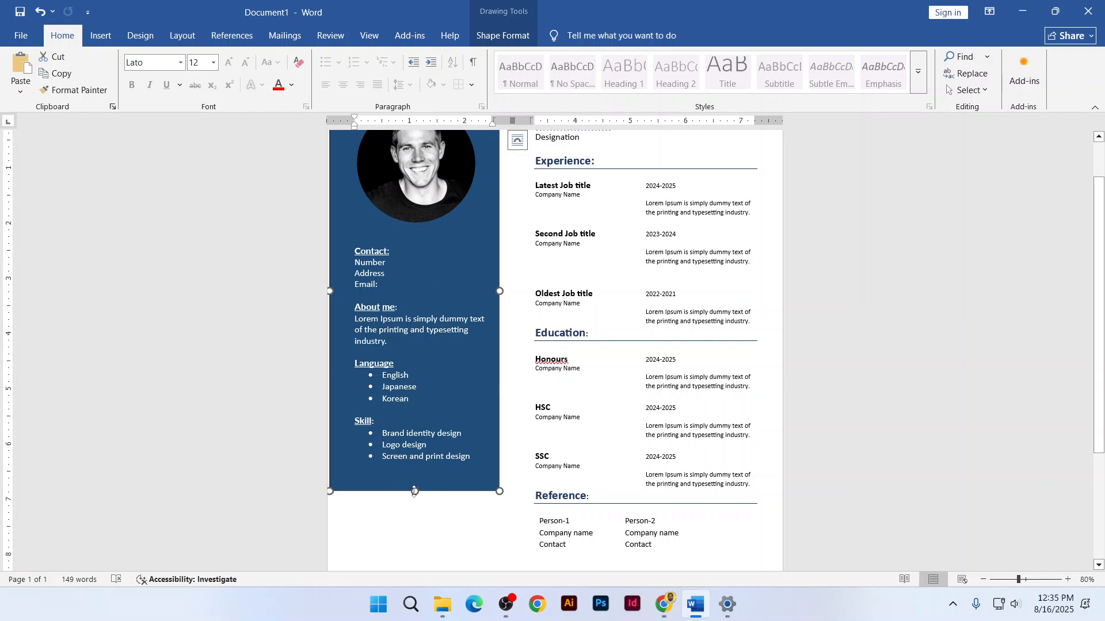
Stretch the sidebar's bottom edge below the Skill list, near the Reference heading
left_click_drag(414, 492, 415, 420)
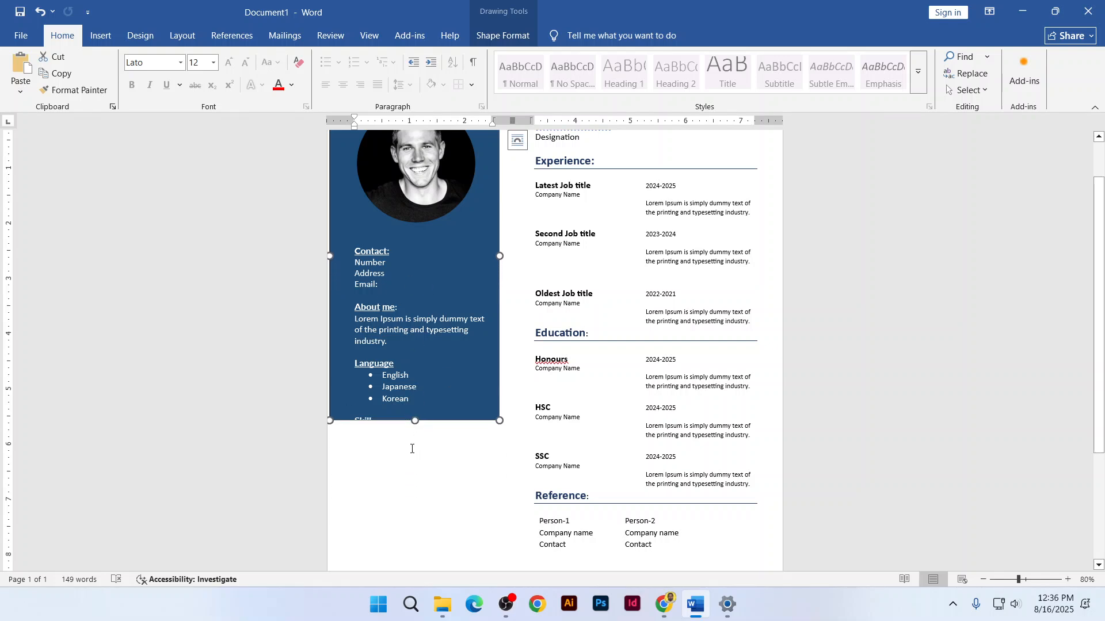
left_click_drag(412, 420, 411, 513)
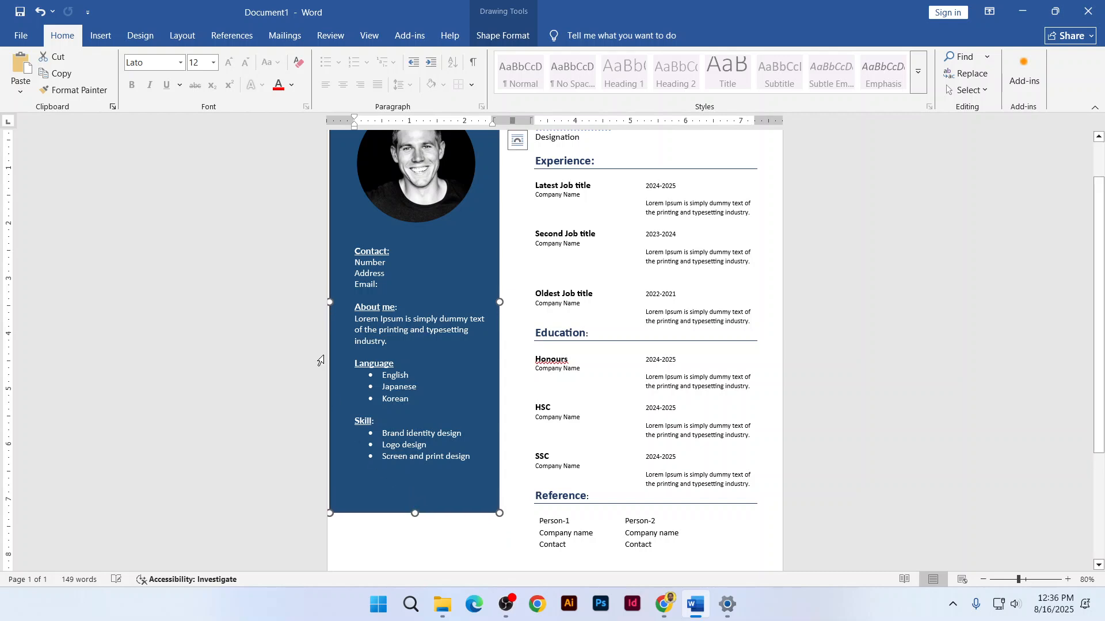
scroll(472, 276, "up", 2)
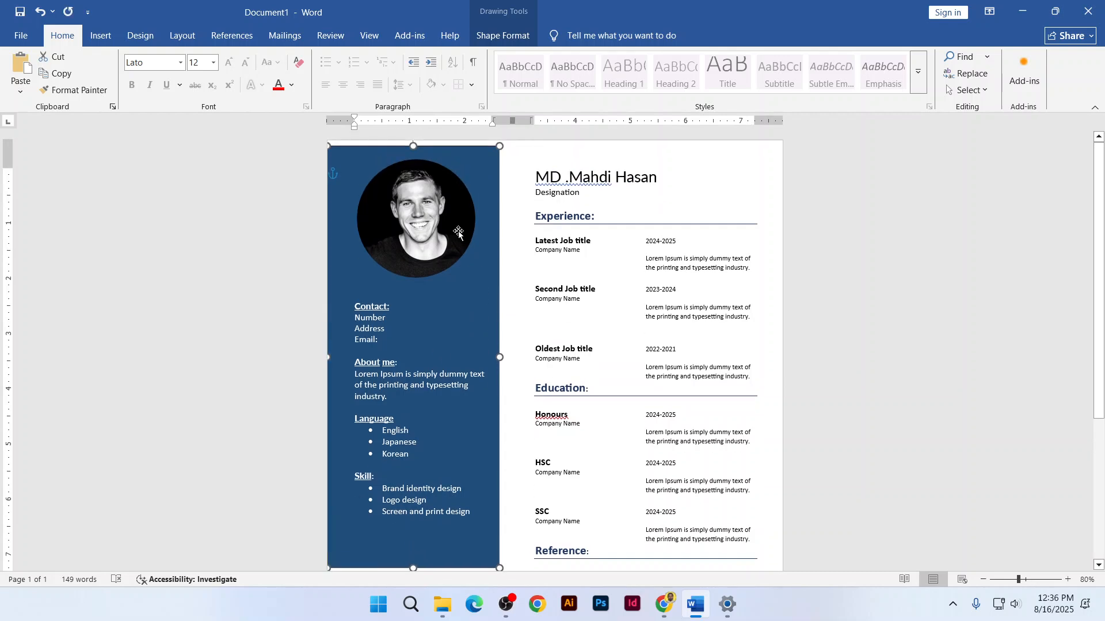
Nudge the portrait left, shrink it slightly, and close the gap above Contact
left_click(400, 207)
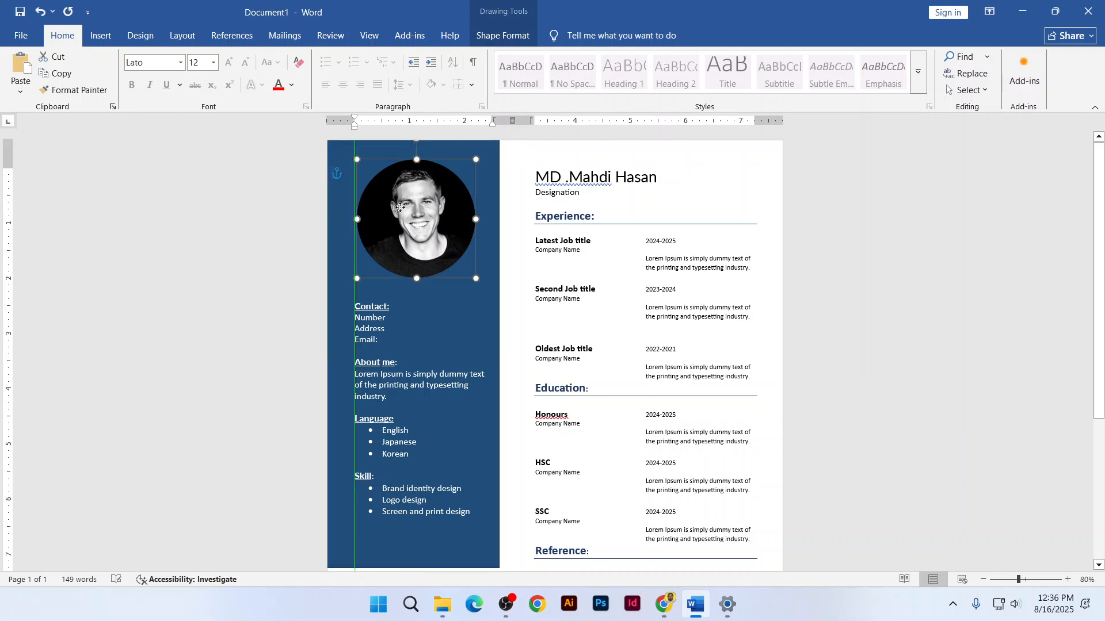
left_click_drag(400, 208, 391, 207)
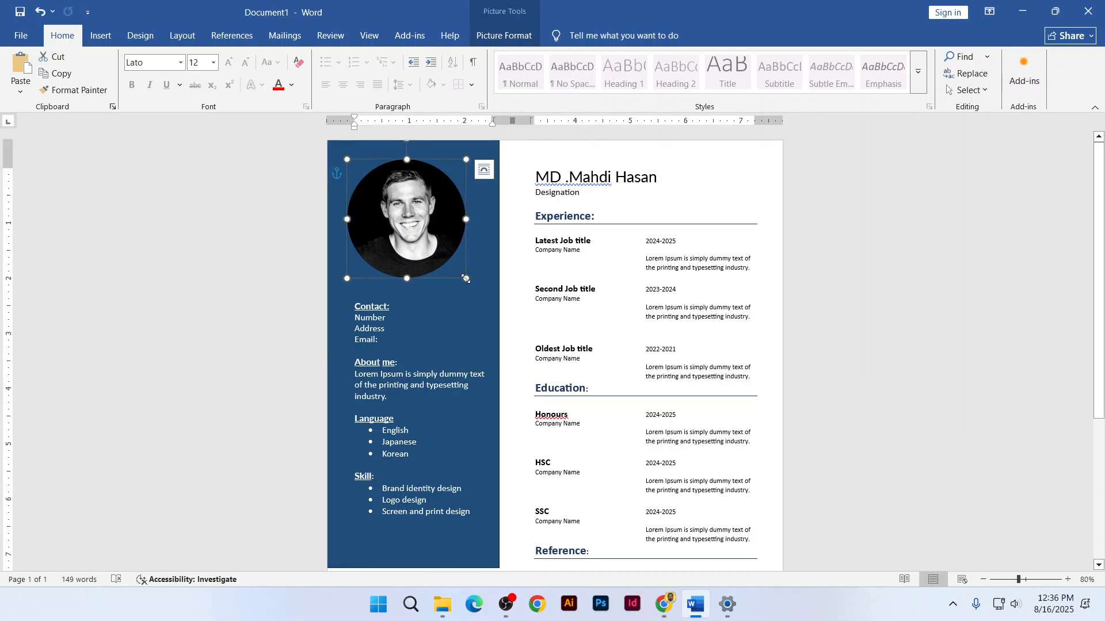
left_click_drag(466, 278, 446, 258)
left_click(352, 306)
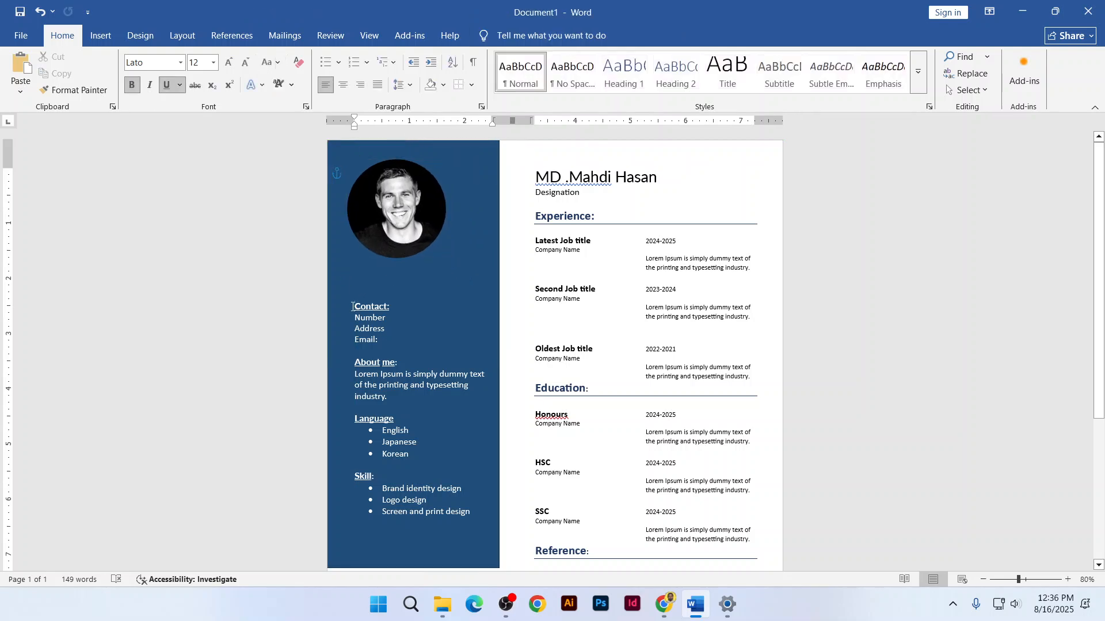
key("ctrl+z")
key("ctrl+z")
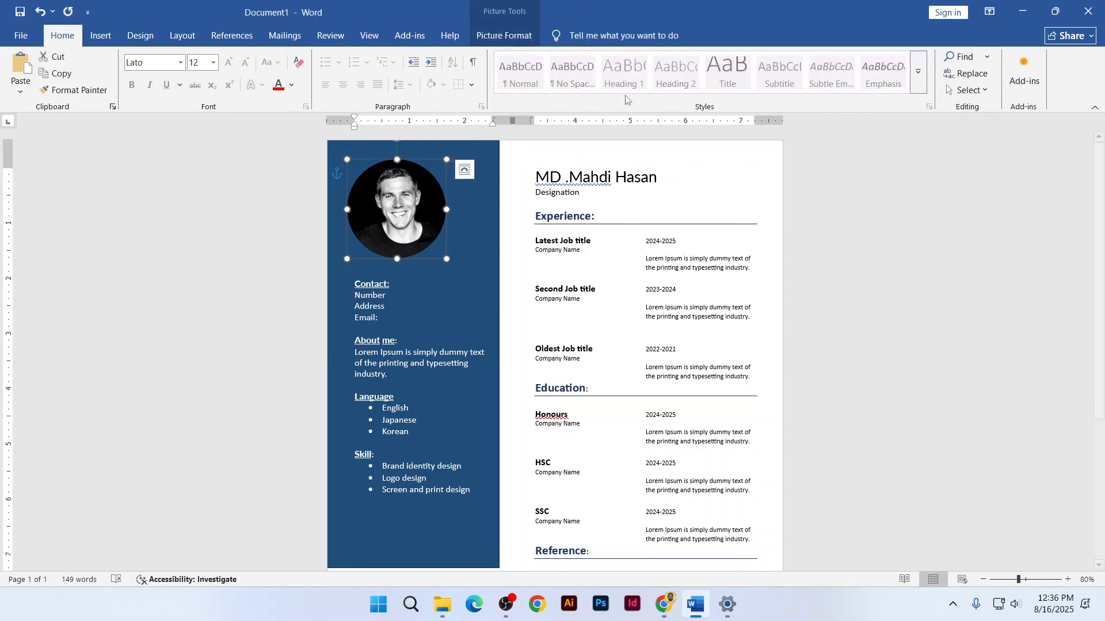
Give the circular photo a white border, enlarge it to 1.95 inches, and move it up
left_click(493, 38)
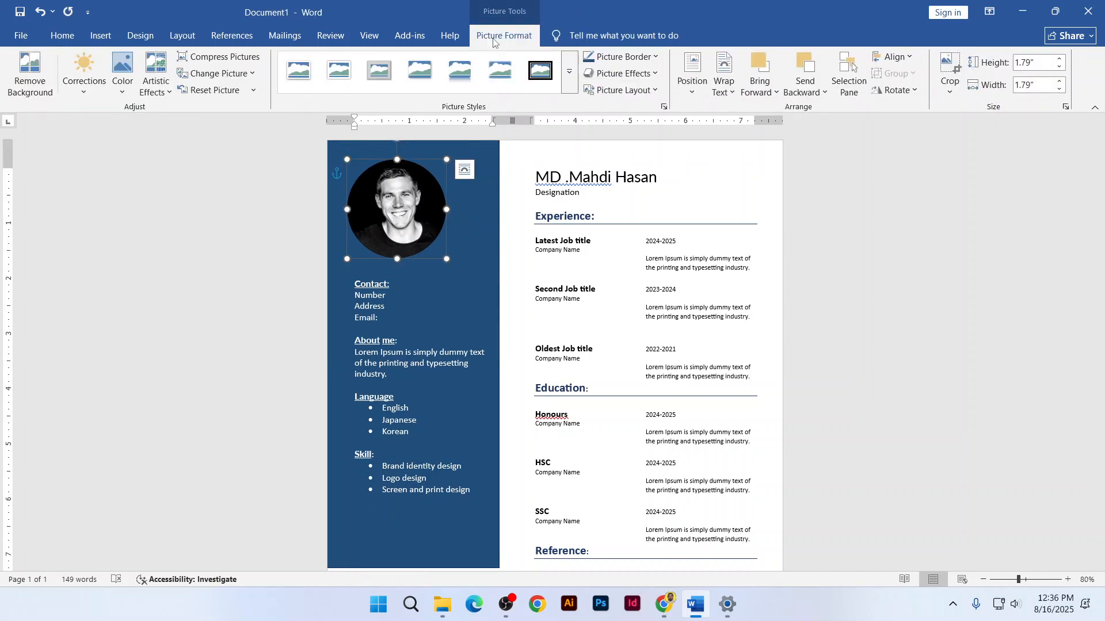
left_click(624, 57)
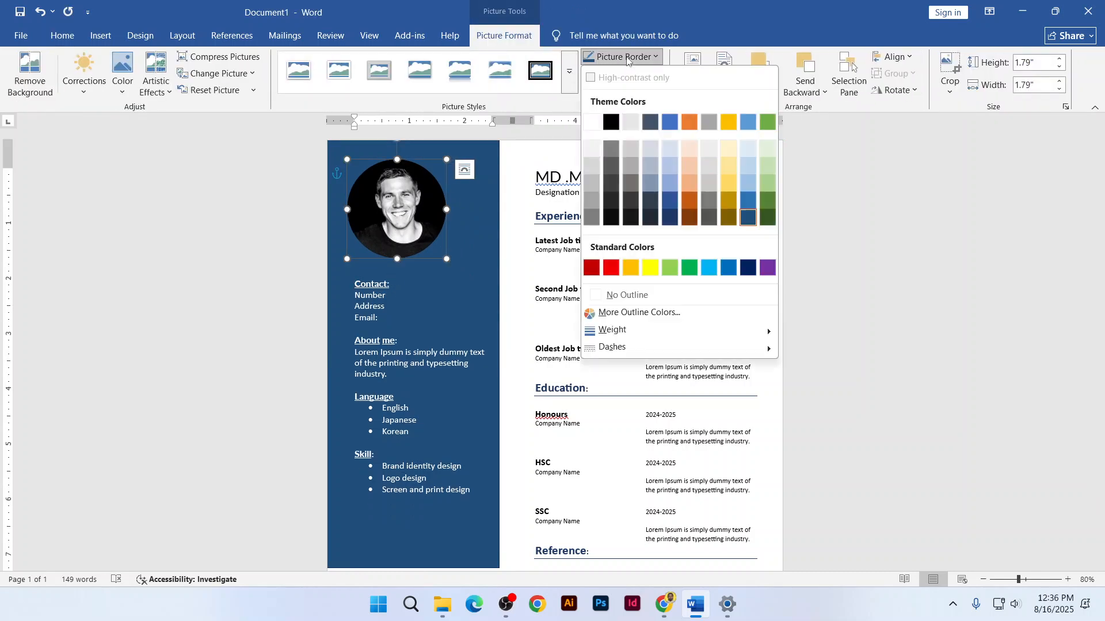
left_click(593, 123)
left_click_drag(445, 259, 455, 267)
left_click_drag(419, 233, 416, 226)
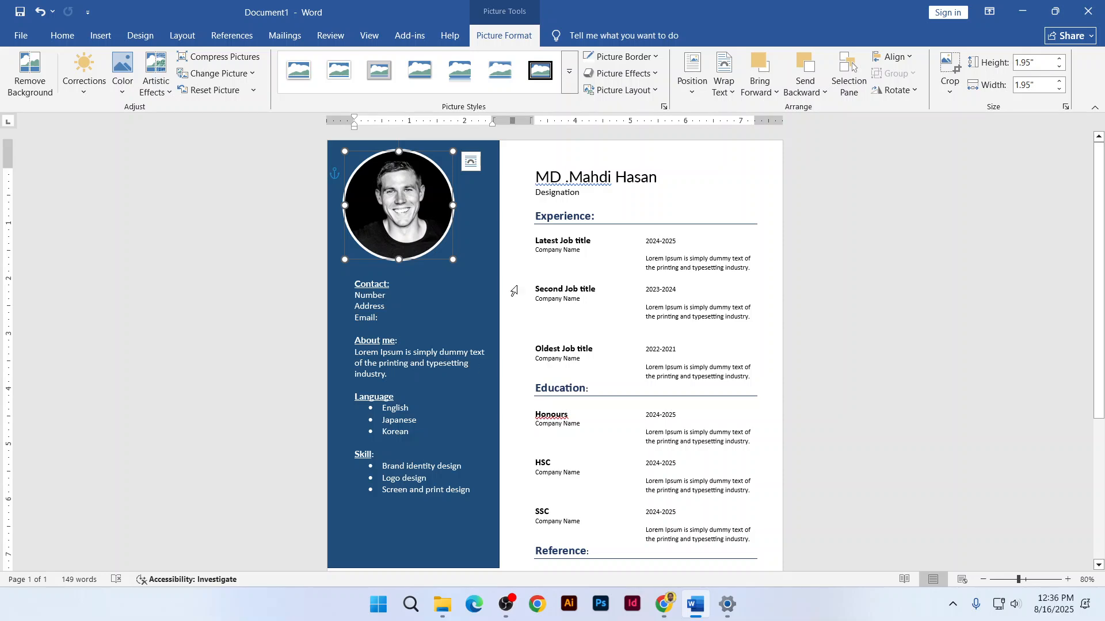
Add a blank line before Experience to push it lower
scroll(512, 291, "down", 3)
scroll(516, 440, "up", 2)
scroll(519, 448, "up", 2)
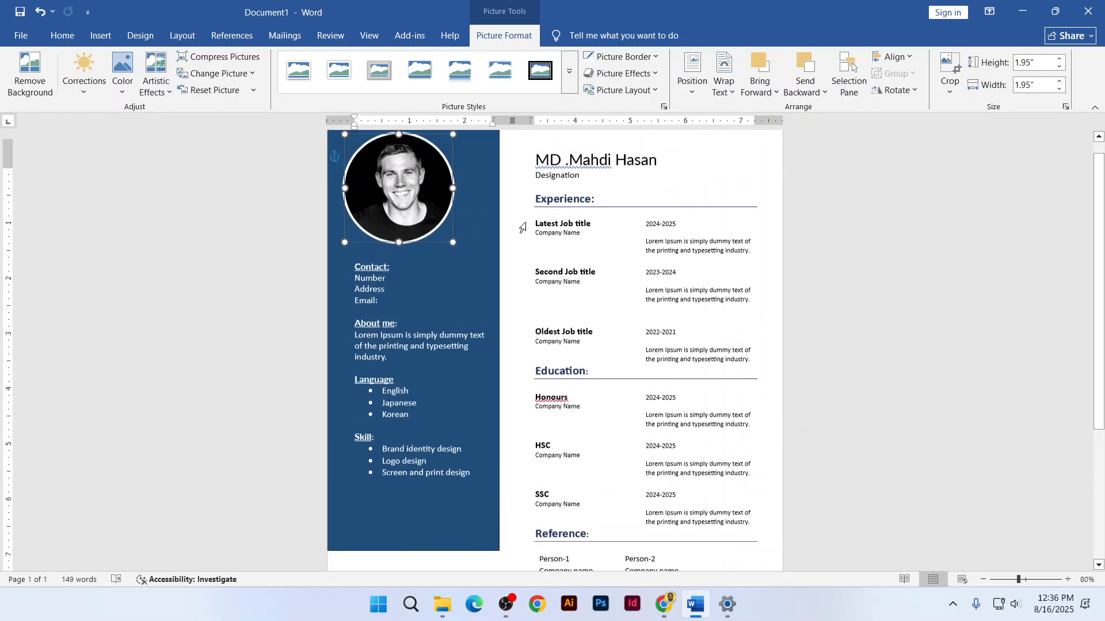
left_click(534, 222)
key("Return")
key("Return")
Draw an 8.22-inch-wide rectangle across the page top, placed behind the text
scroll(546, 265, "down", 3)
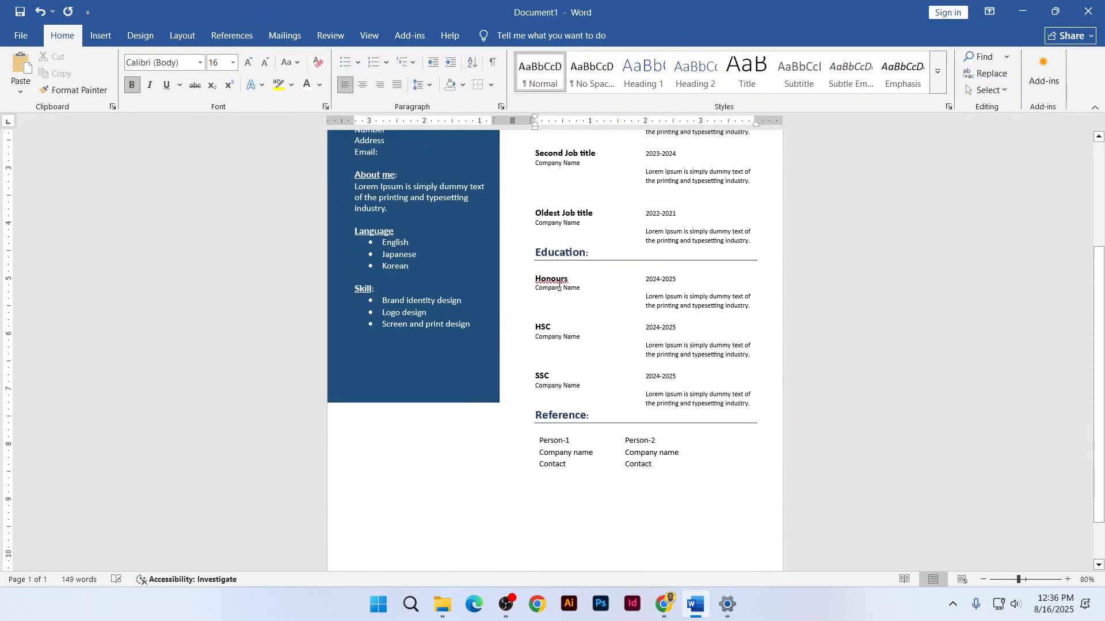
scroll(559, 285, "down", 1)
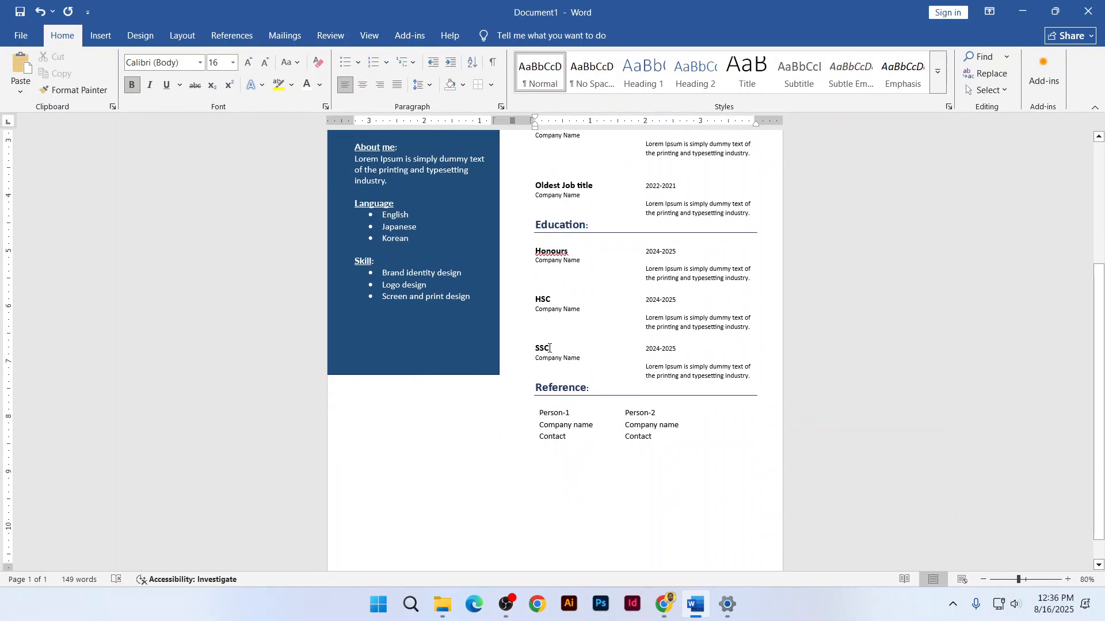
scroll(547, 322, "up", 2)
scroll(543, 288, "down", 2)
scroll(537, 238, "up", 3)
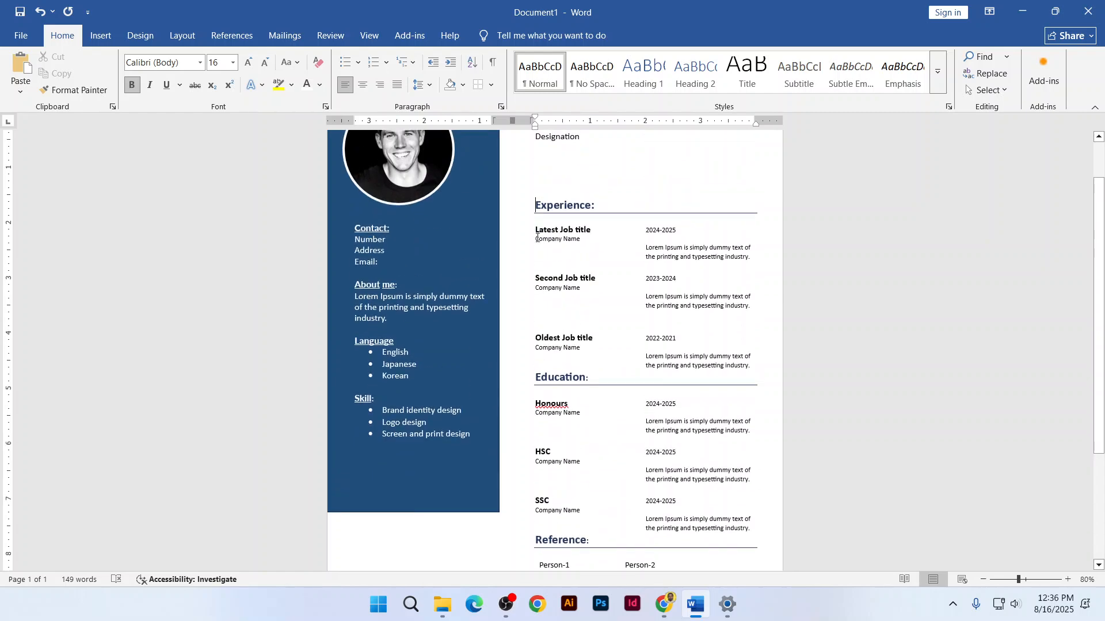
scroll(512, 185, "up", 2)
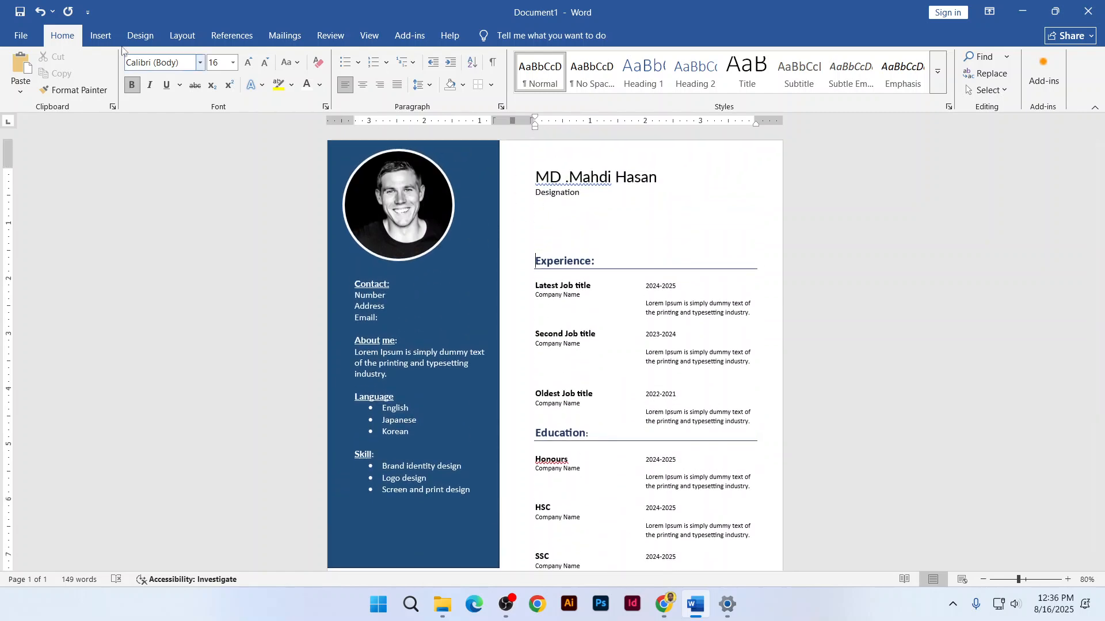
left_click(101, 39)
left_click(195, 83)
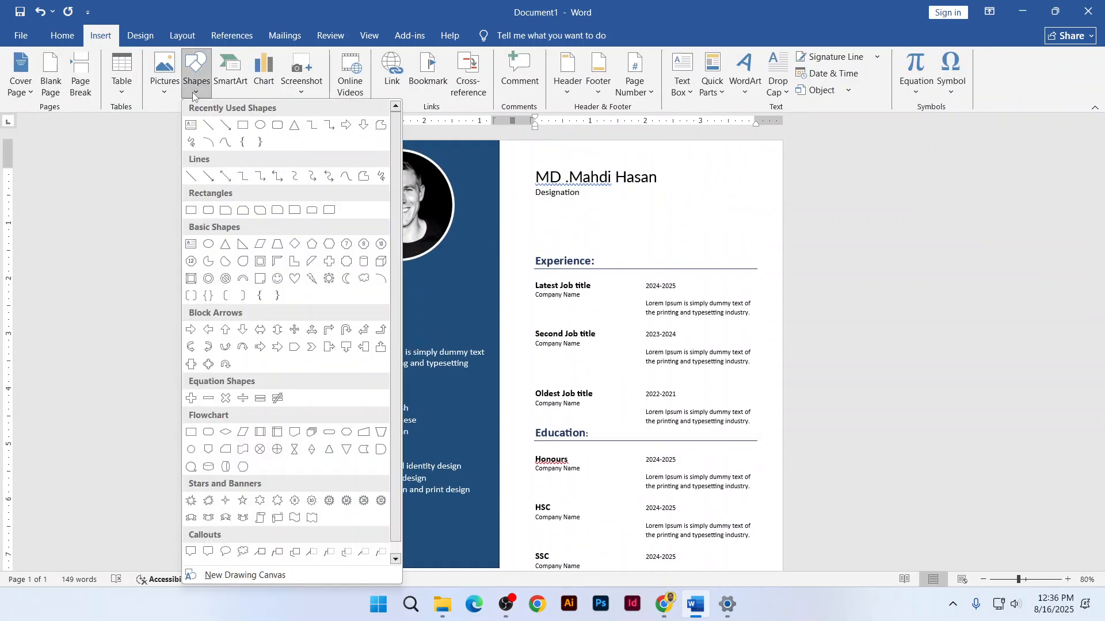
left_click(242, 125)
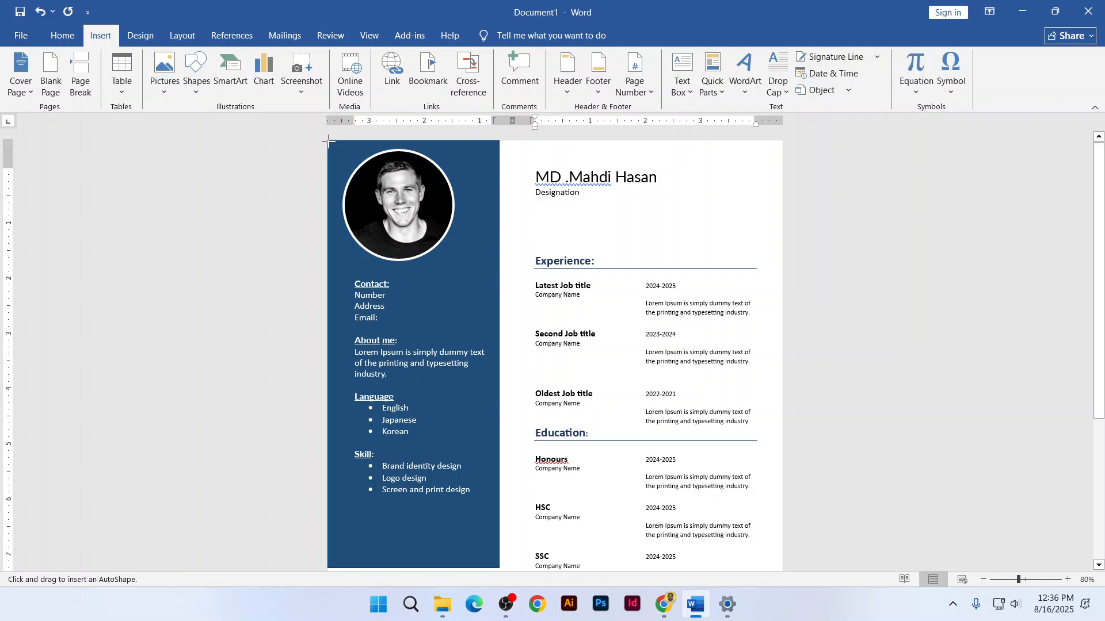
left_click_drag(329, 142, 781, 247)
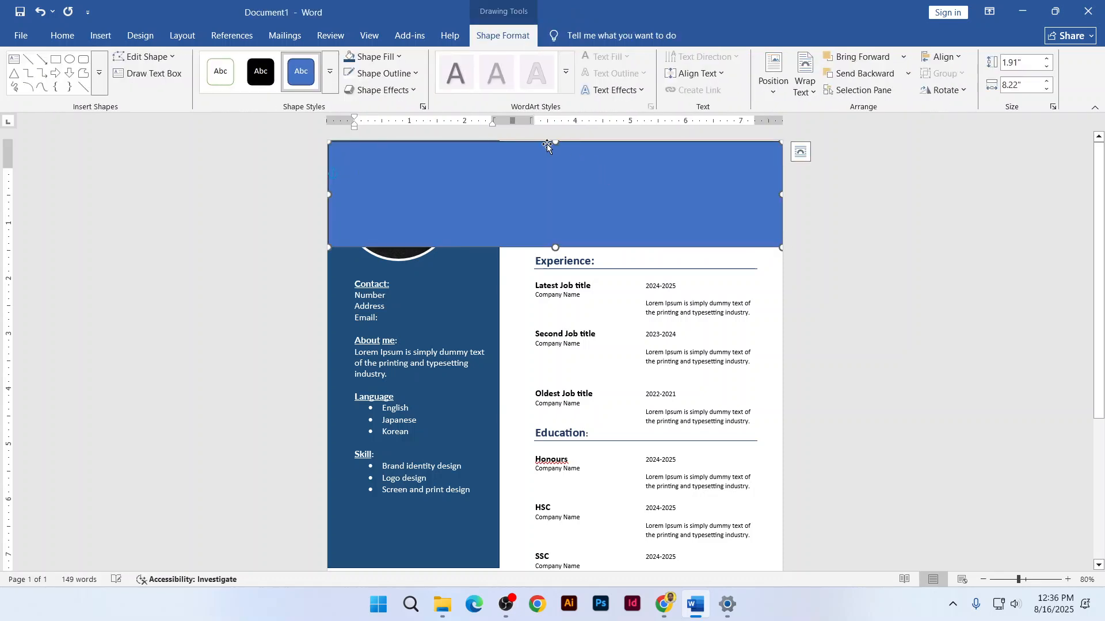
left_click_drag(557, 142, 556, 139)
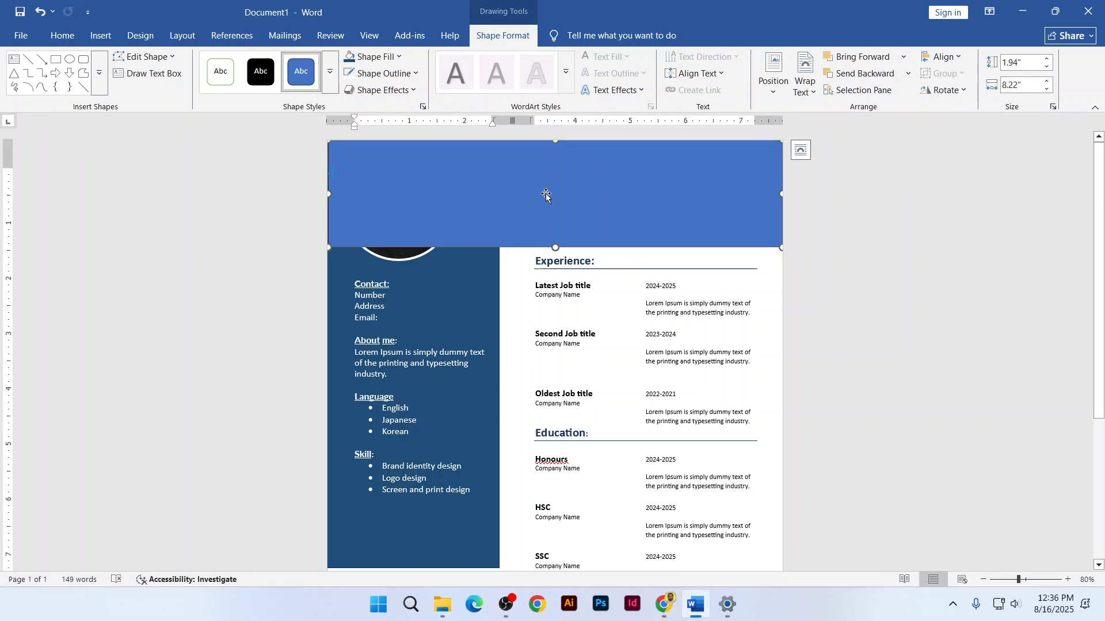
left_click(804, 91)
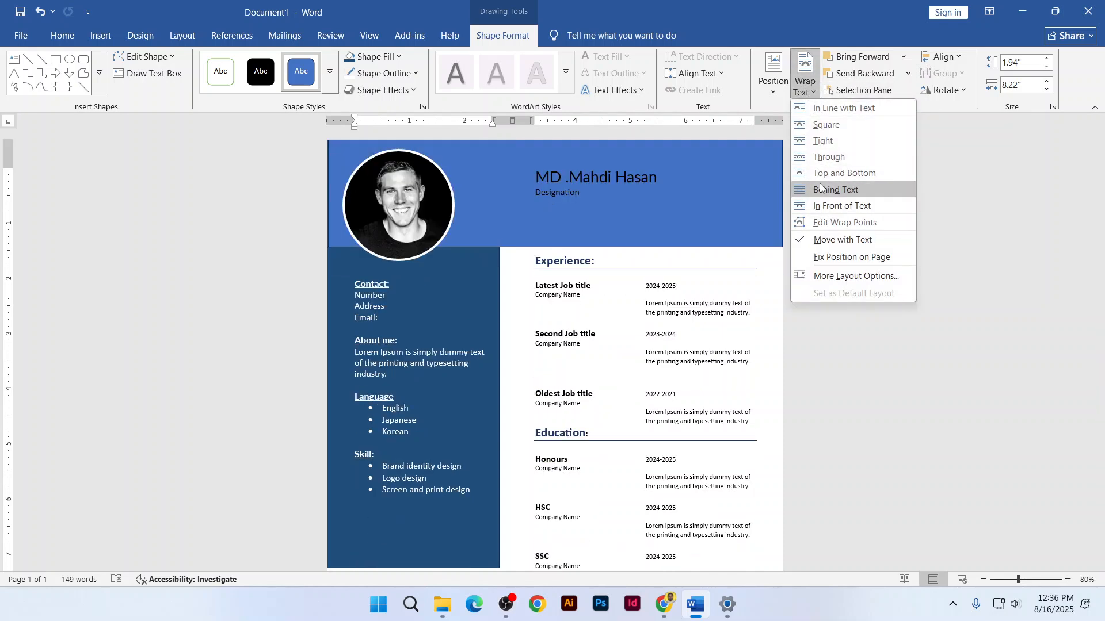
left_click(820, 189)
Make the name and Designation lines black and two sizes larger
left_click_drag(536, 173, 583, 196)
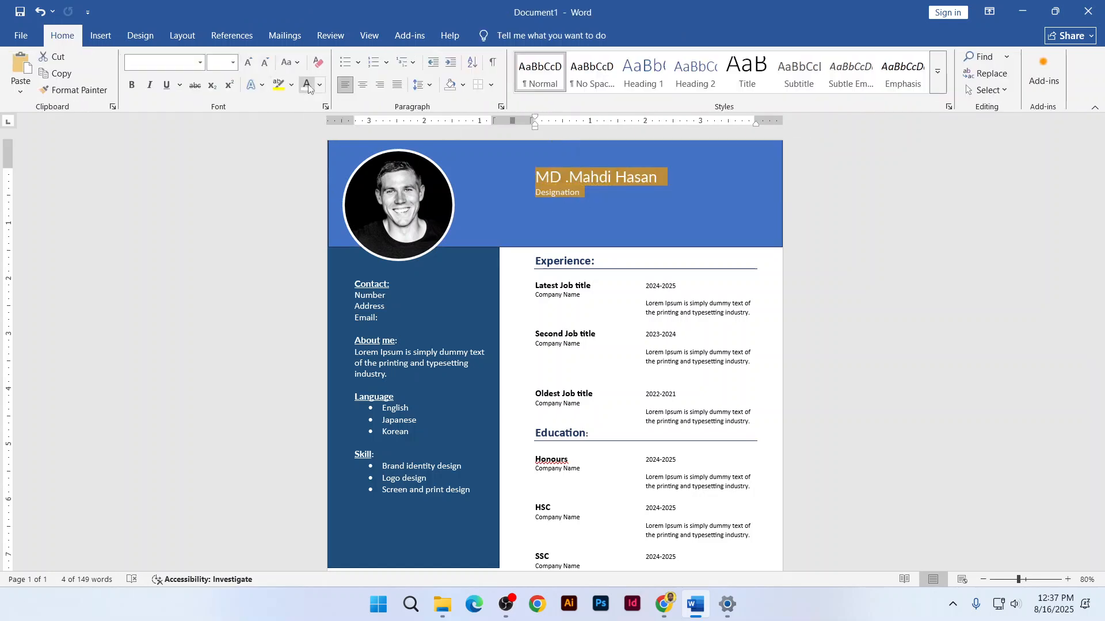
left_click(308, 86)
left_click(253, 66)
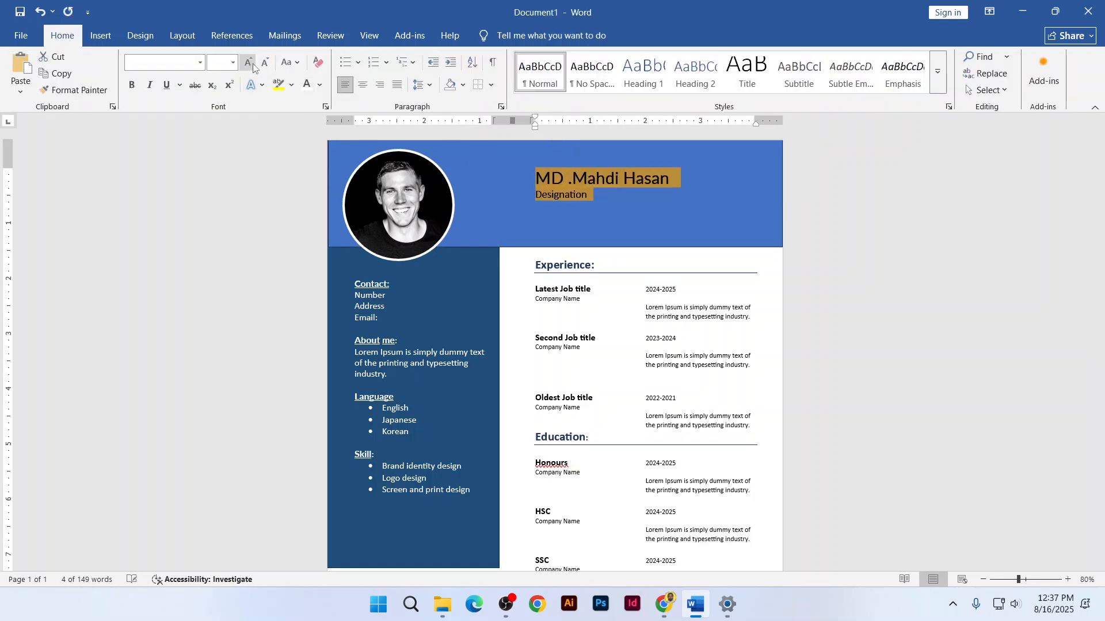
left_click(253, 67)
scroll(599, 296, "down", 4)
Select the header band and make it slightly taller
scroll(597, 313, "up", 3)
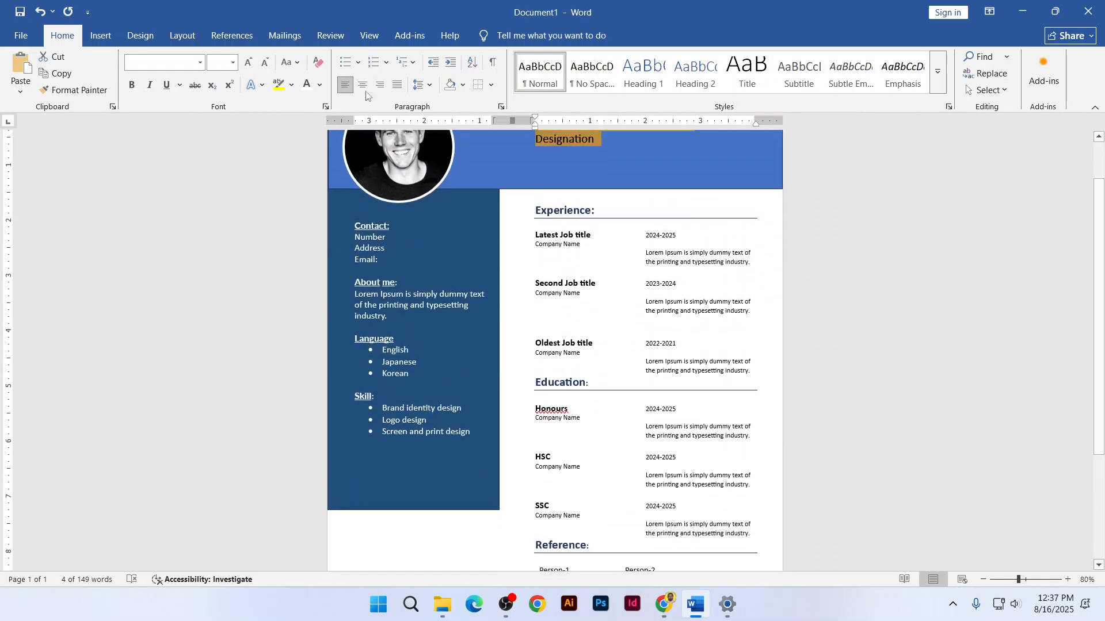
scroll(598, 364, "down", 4)
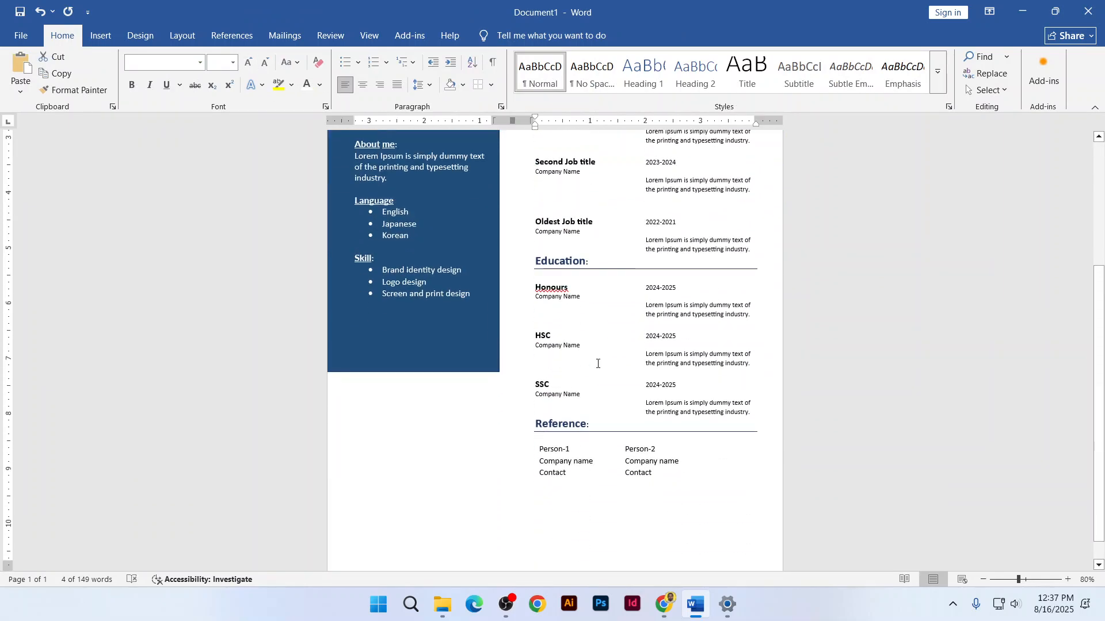
scroll(598, 364, "up", 5)
left_click(508, 231)
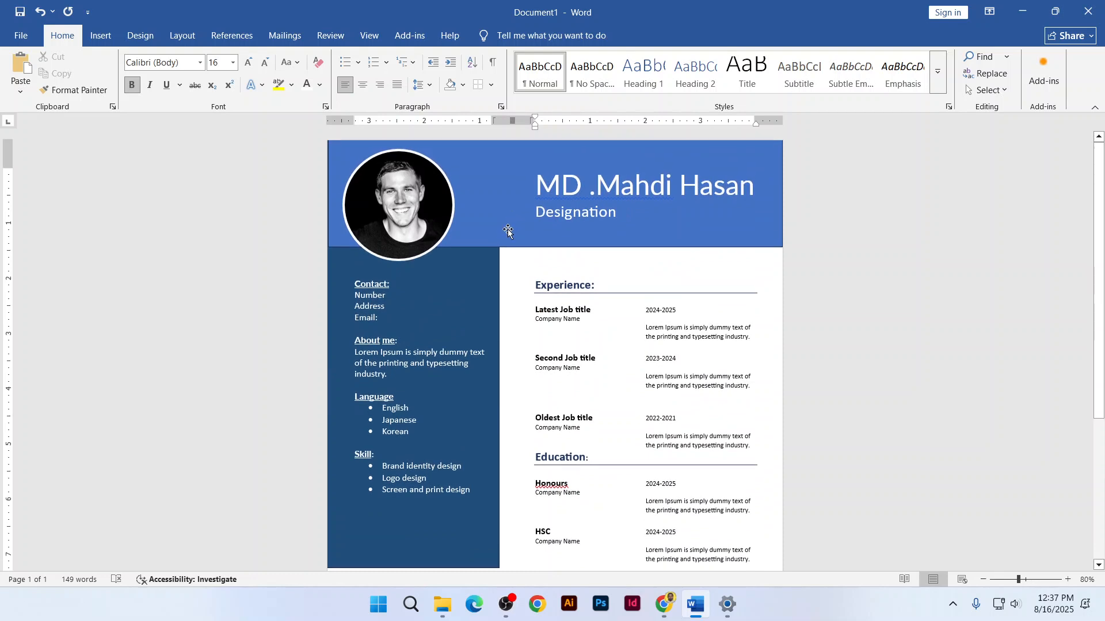
left_click(508, 232)
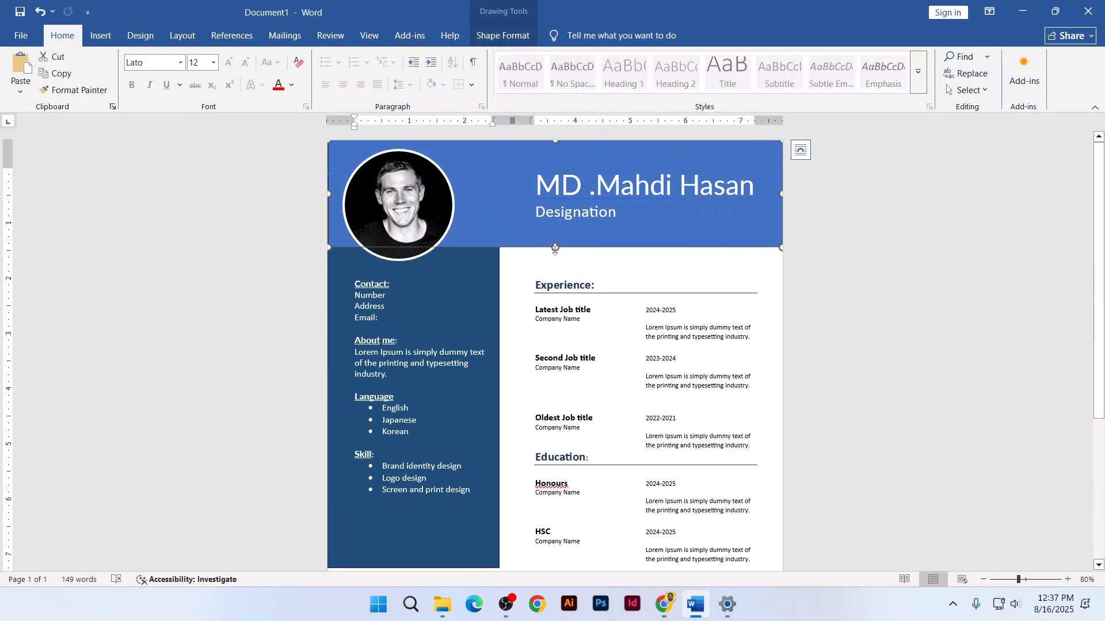
mouse_move(555, 248)
left_mouse_down()
mouse_move(554, 270)
mouse_move(554, 261)
left_mouse_up()
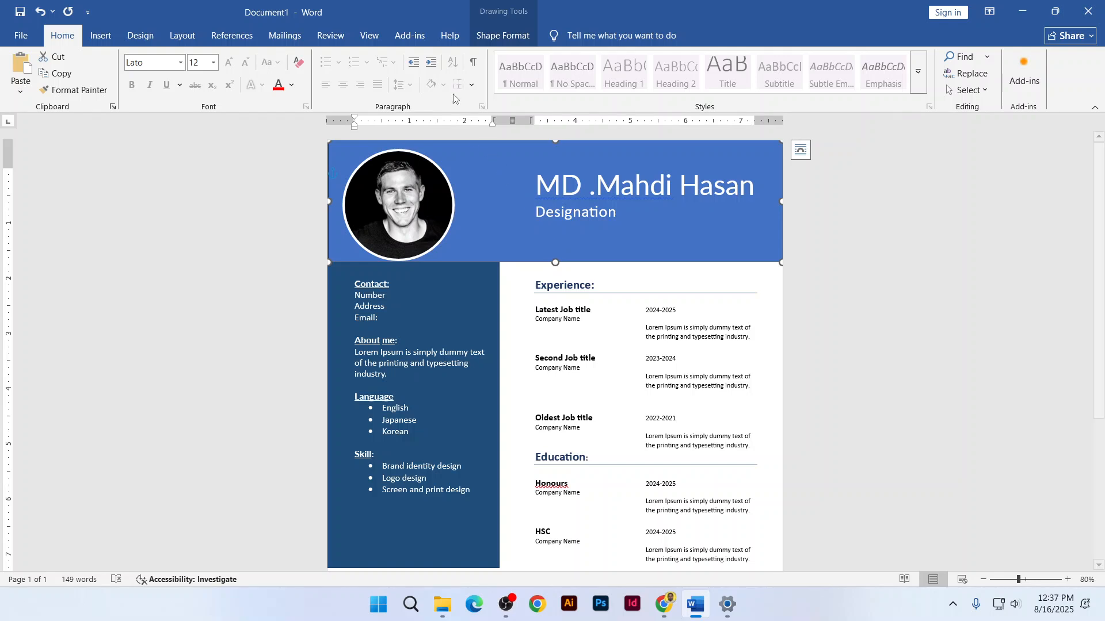
Fill the header band dark navy and extend it to 2.38 inches tall
left_click(504, 35)
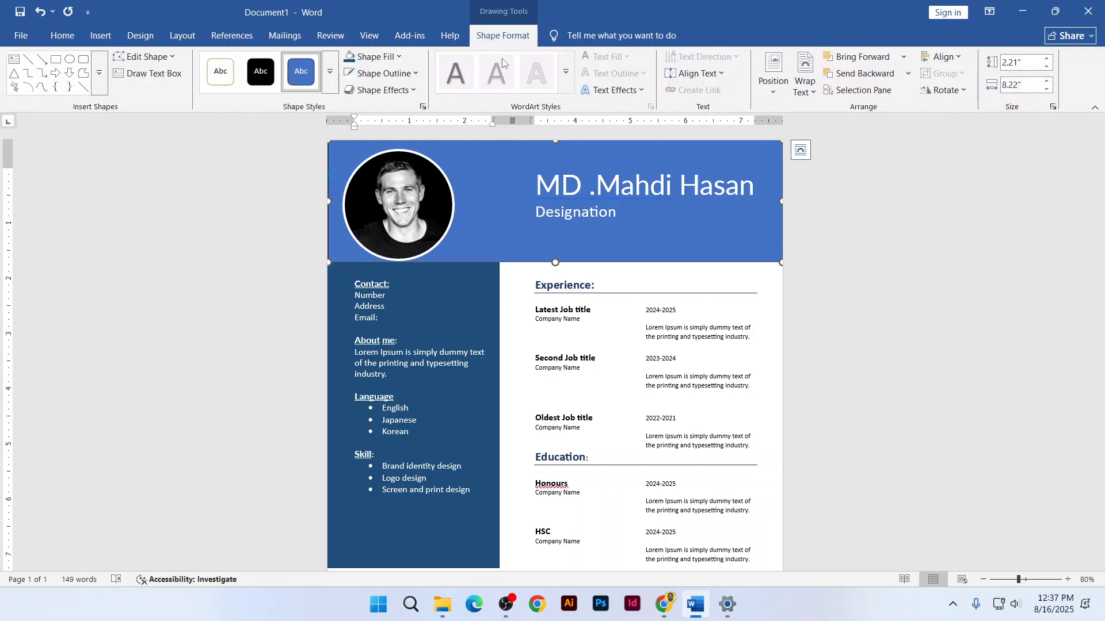
left_click(395, 61)
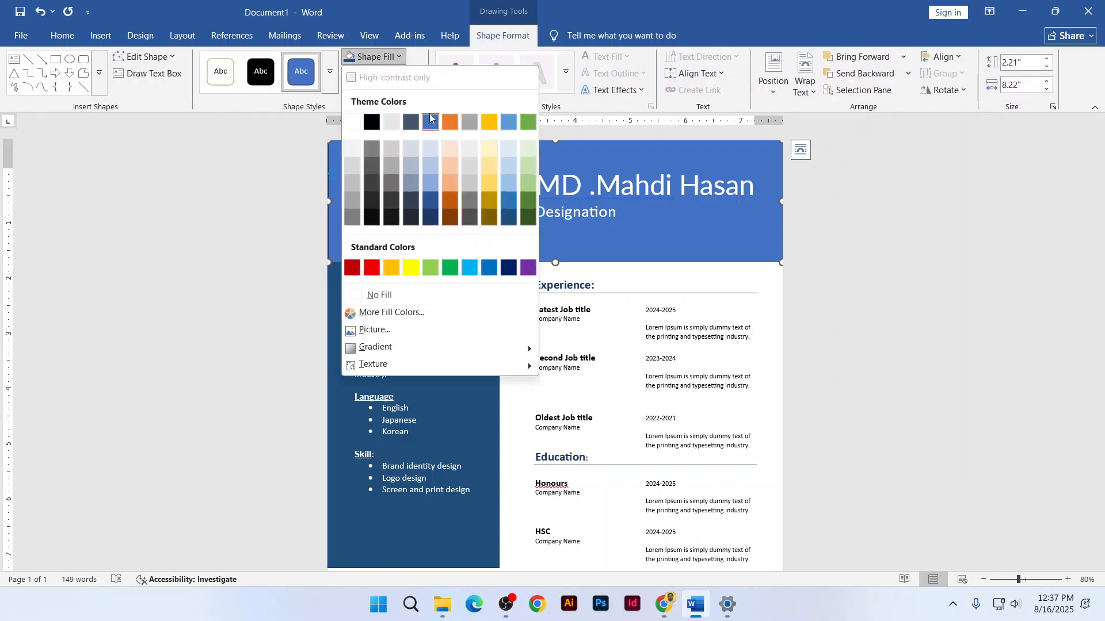
left_click(431, 267)
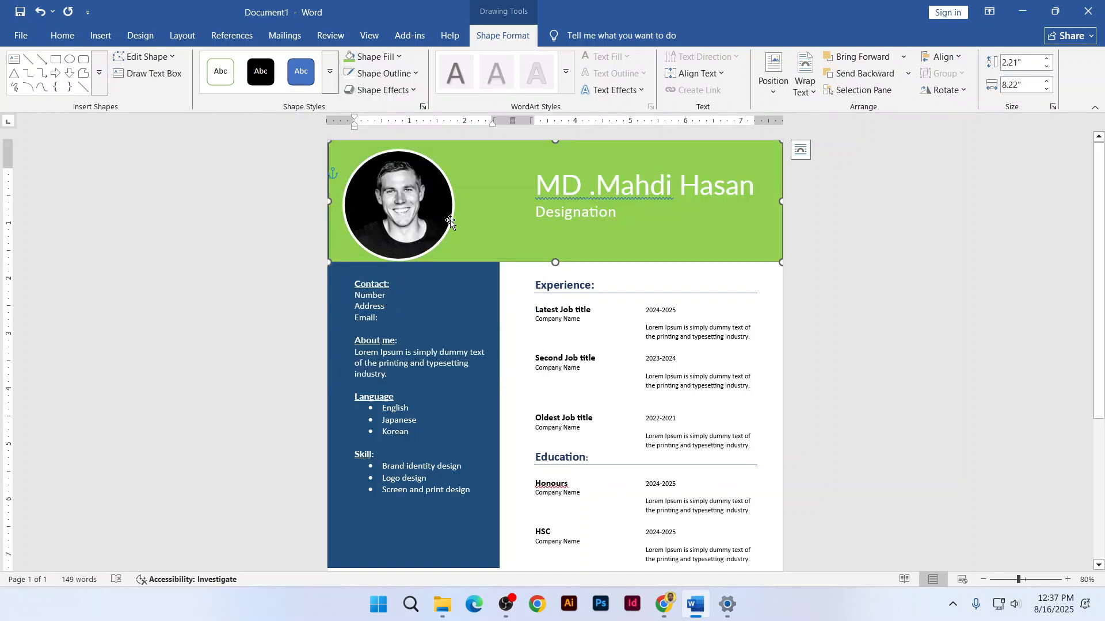
left_click(374, 56)
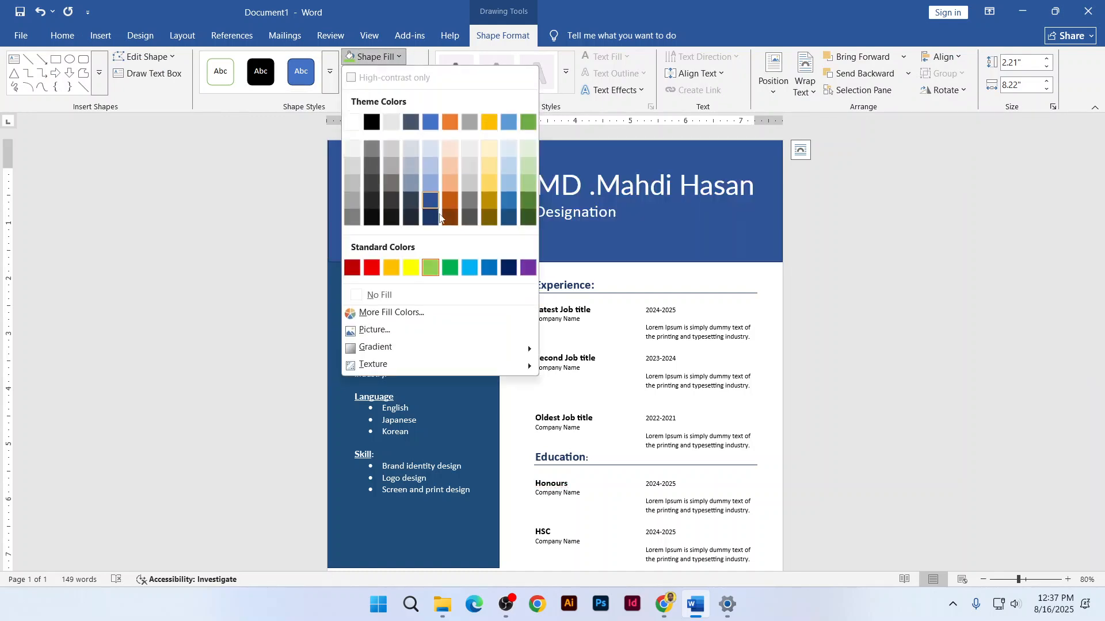
left_click(509, 218)
left_click_drag(555, 262, 555, 271)
scroll(370, 383, "down", 1)
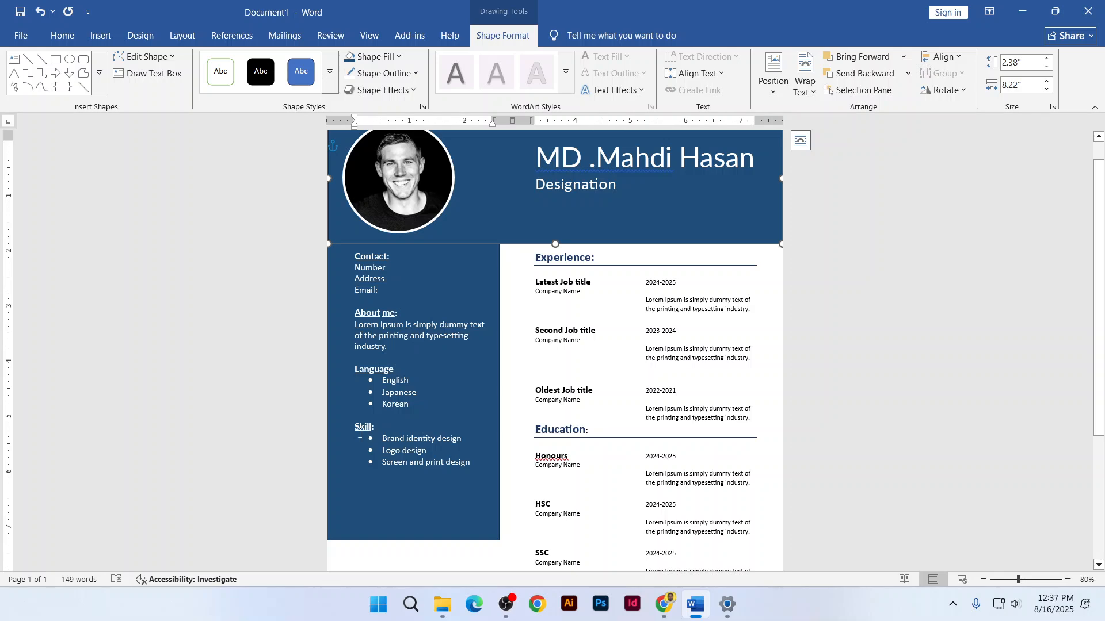
Extend the left sidebar shape further down the page
scroll(368, 460, "down", 2)
left_click(419, 464)
left_click_drag(413, 486, 413, 546)
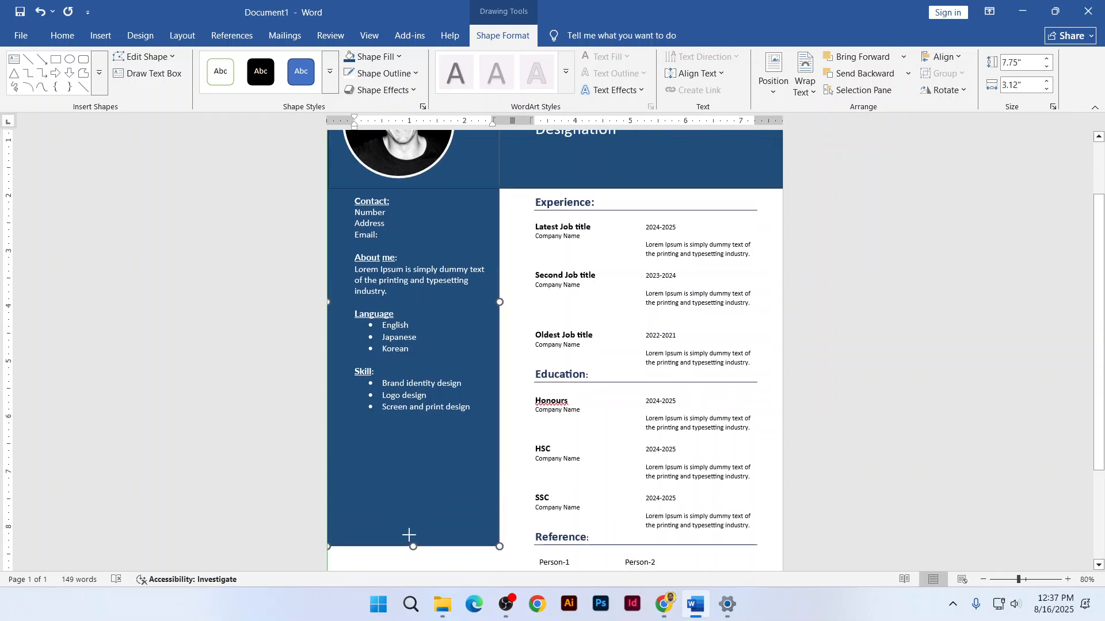
Draw a 1.4-inch-tall rectangle over the Skill area, placed behind the text
left_click(100, 36)
left_click(197, 74)
left_click(244, 126)
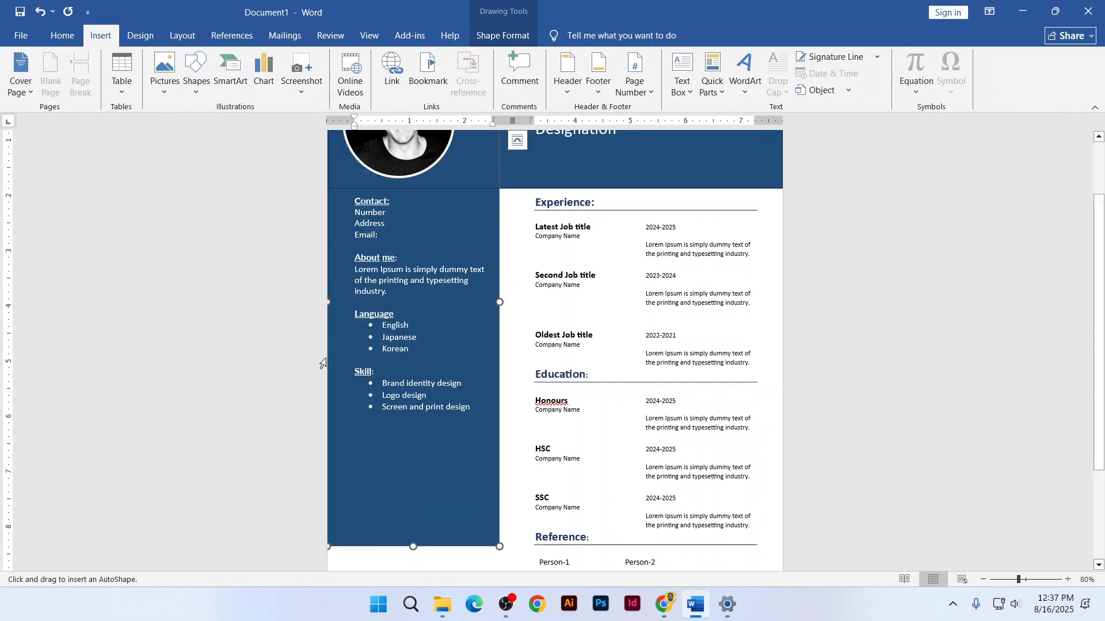
left_click_drag(327, 363, 499, 440)
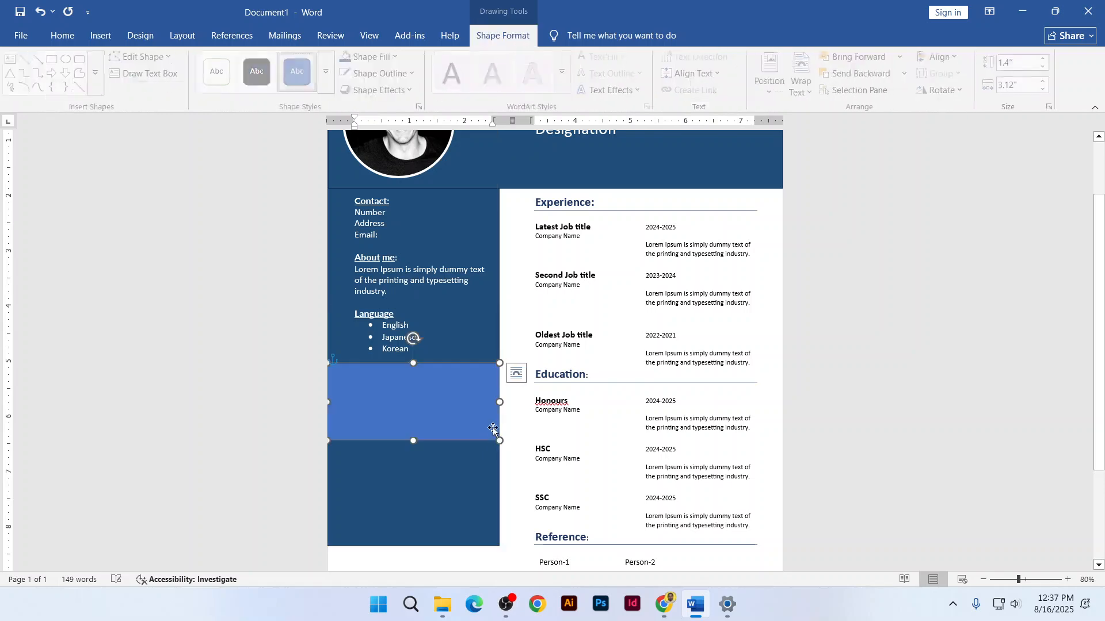
key("Up")
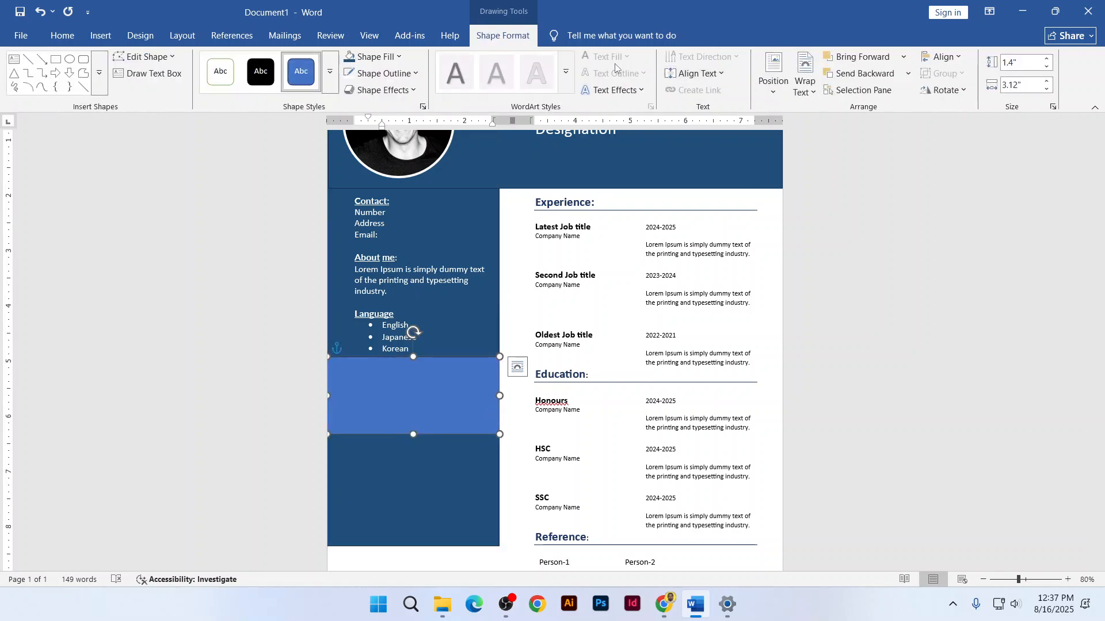
left_click(805, 78)
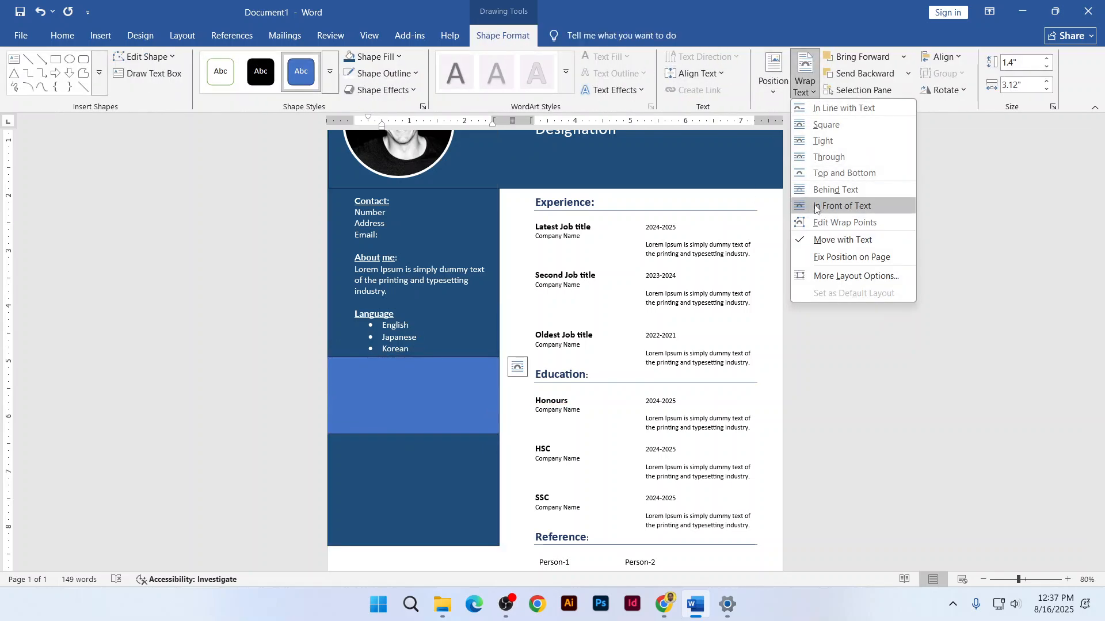
left_click(811, 189)
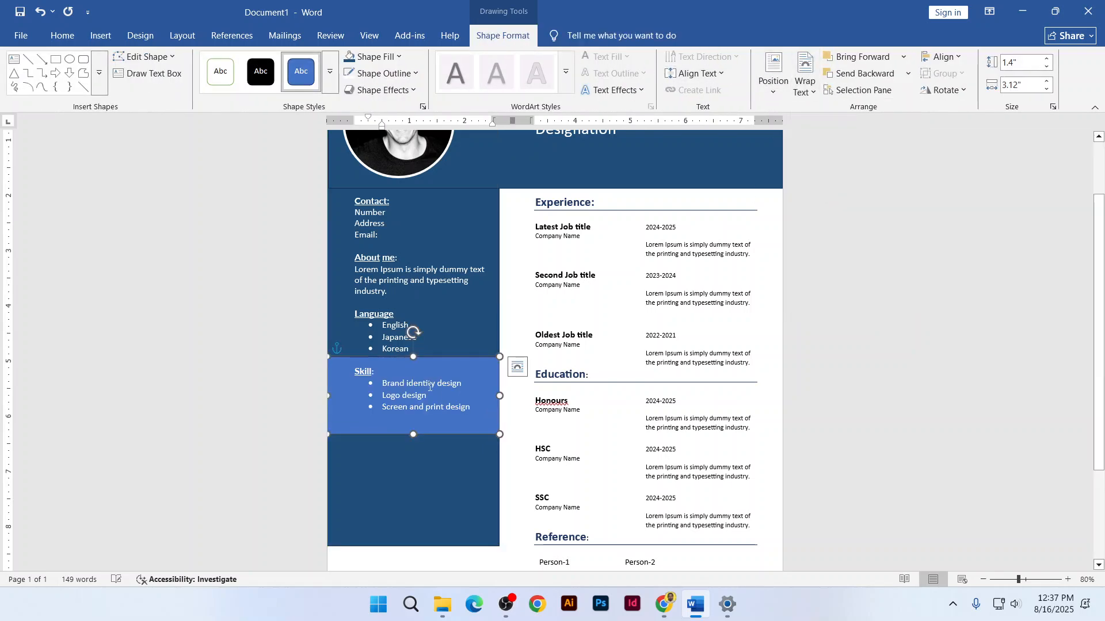
Fill the Skill rectangle with a lighter medium blue
left_click(371, 56)
left_click(509, 218)
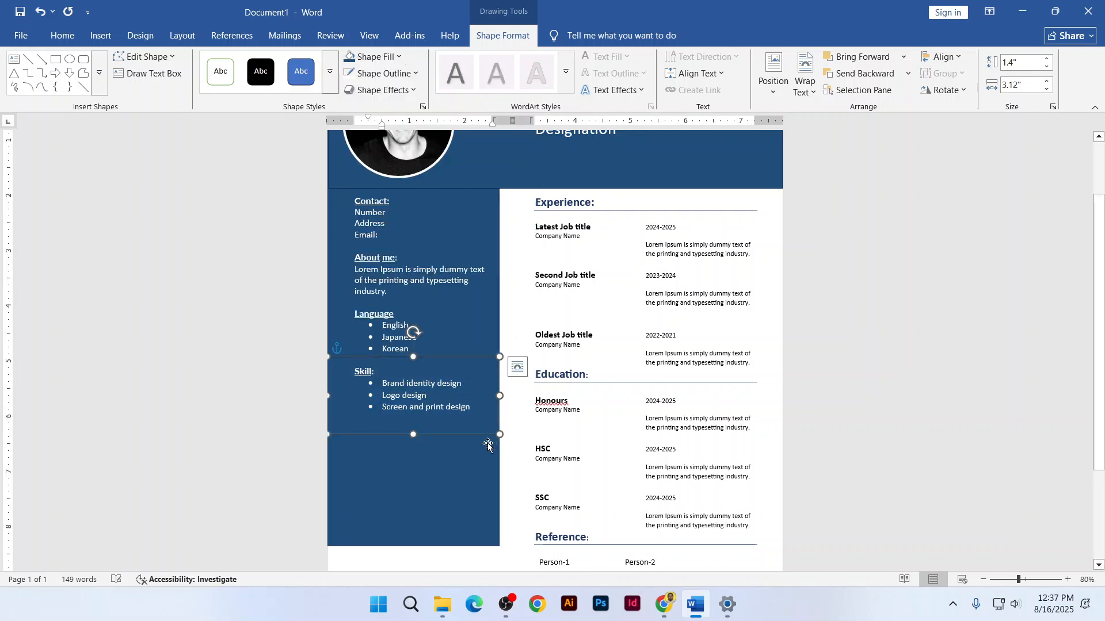
left_click(484, 446)
left_click(485, 426)
left_click(372, 57)
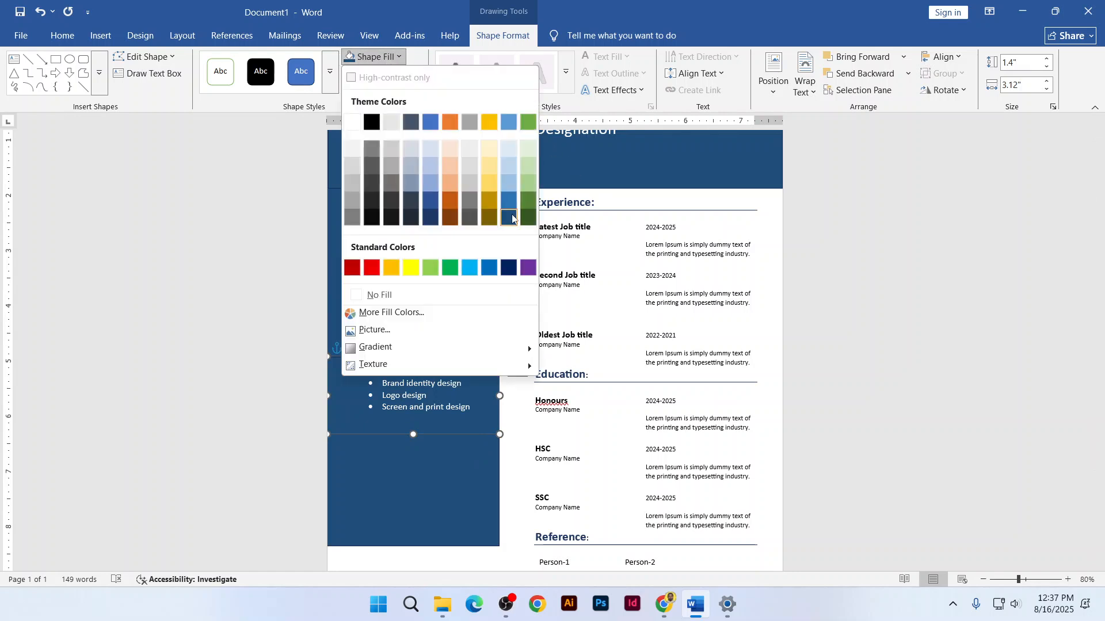
left_click(509, 200)
left_click(465, 495)
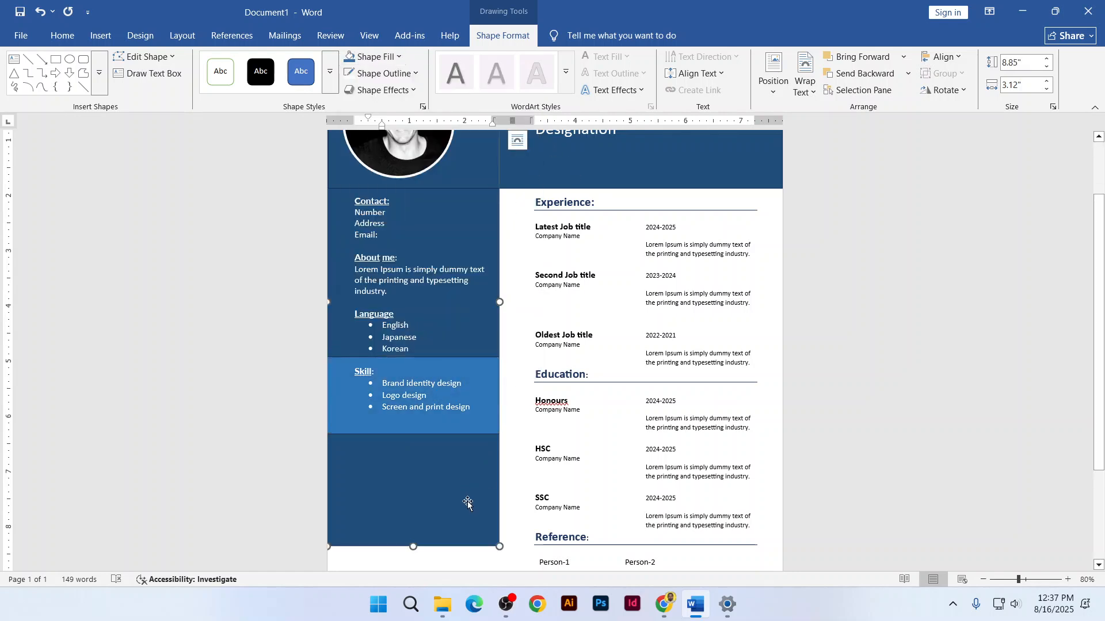
Set the header band's outline to No Outline
scroll(506, 219, "up", 3)
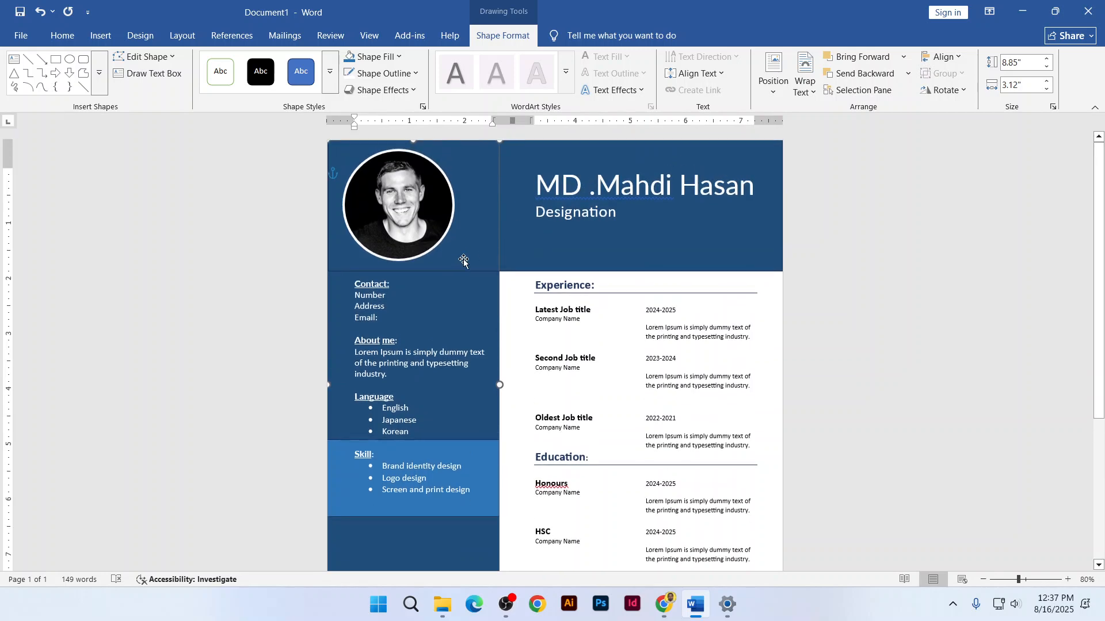
scroll(498, 273, "up", 1, "ctrl")
scroll(498, 273, "up", 3, "ctrl")
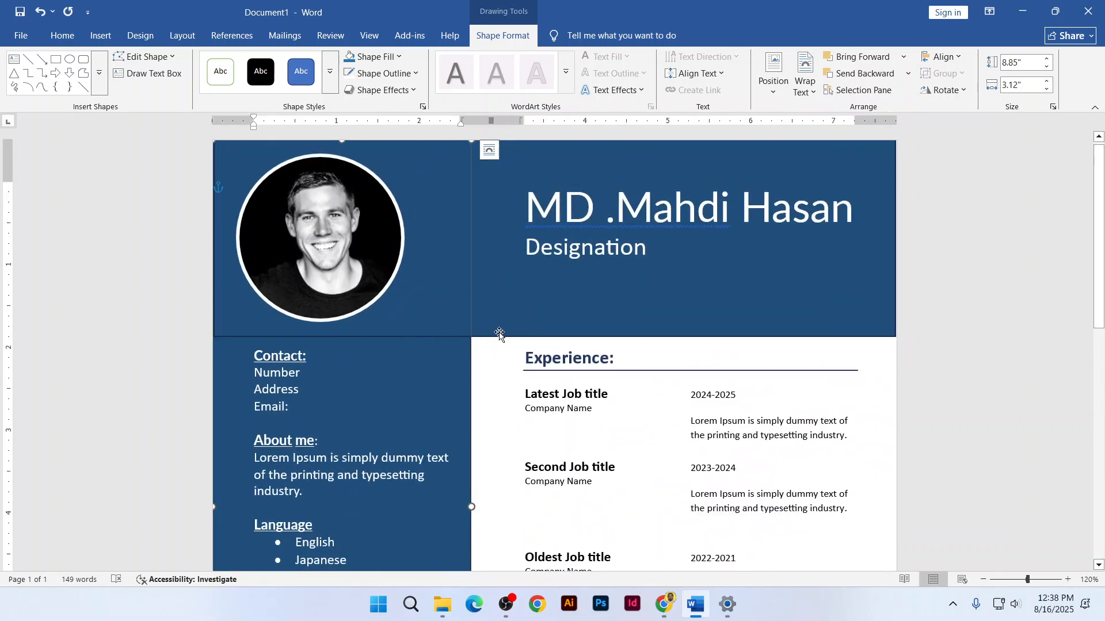
left_click(506, 308)
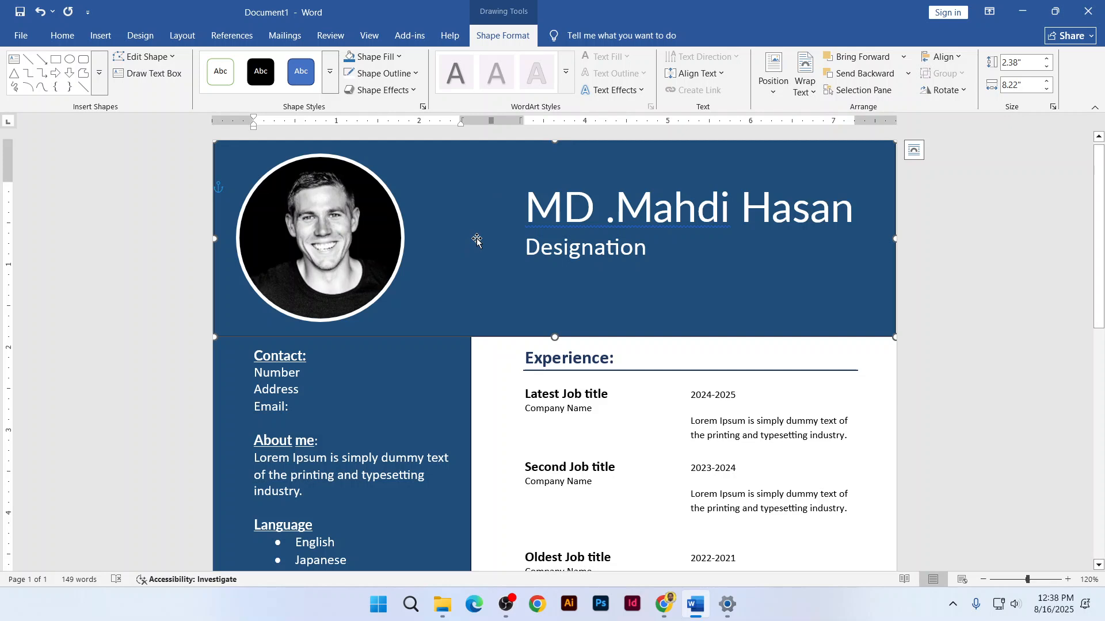
left_click(382, 73)
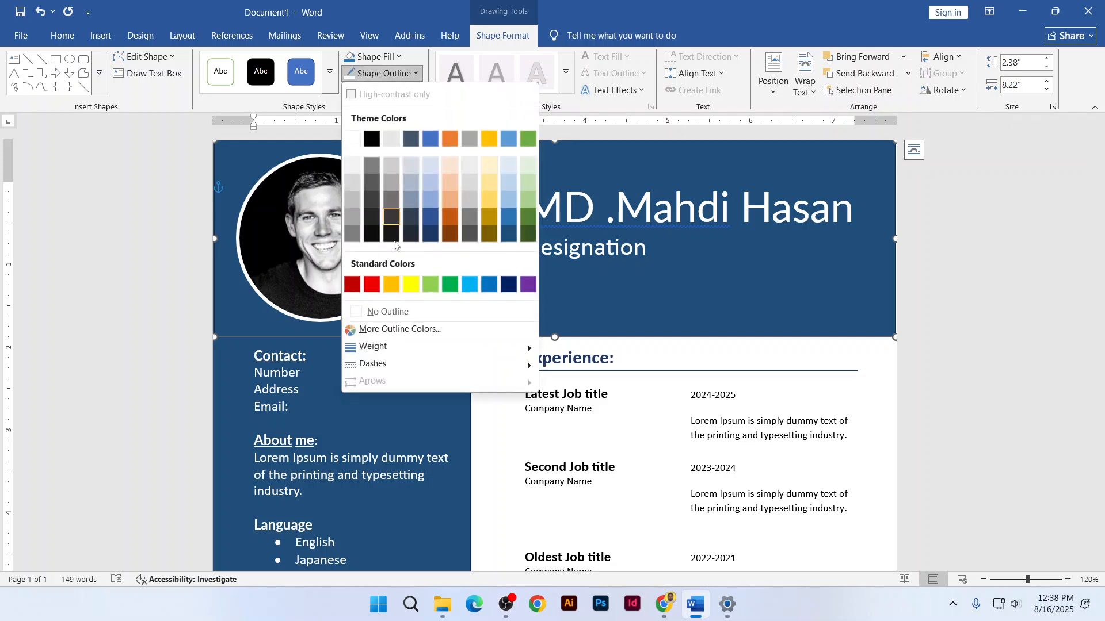
left_click(405, 316)
Set the light-blue Skill block's outline to No Outline
left_click(445, 391)
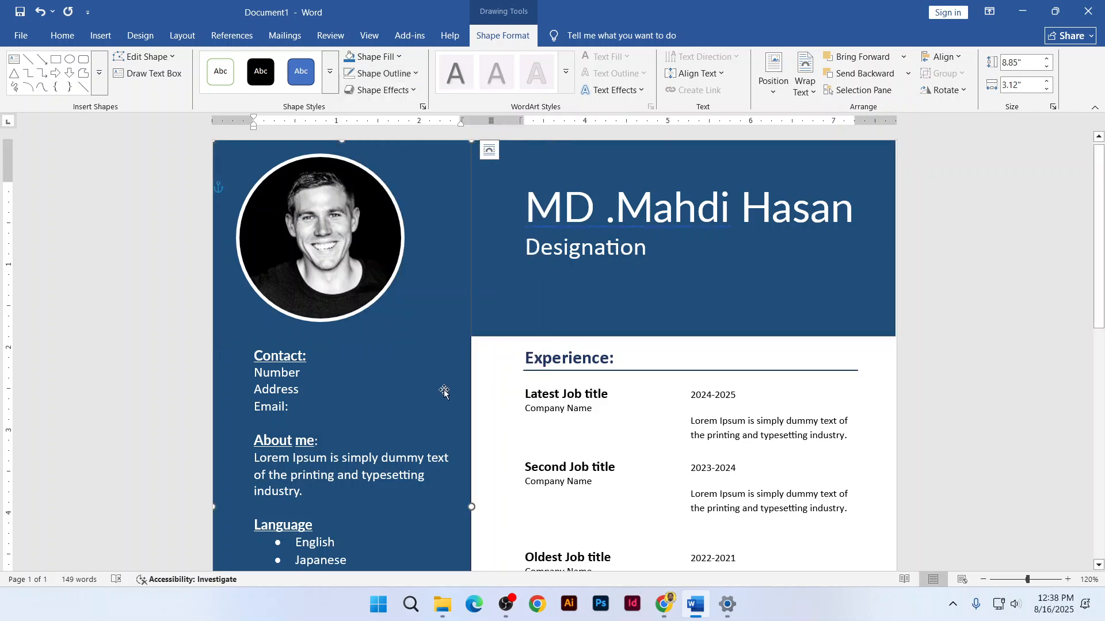
scroll(441, 404, "down", 7)
scroll(441, 416, "up", 2)
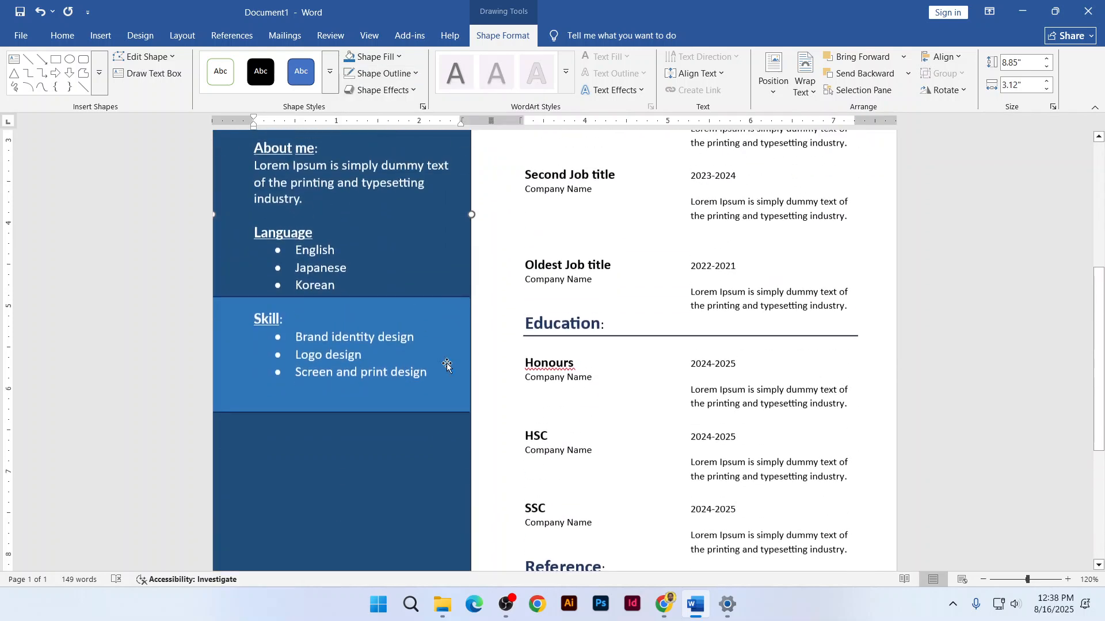
left_click(437, 324)
left_click(405, 433)
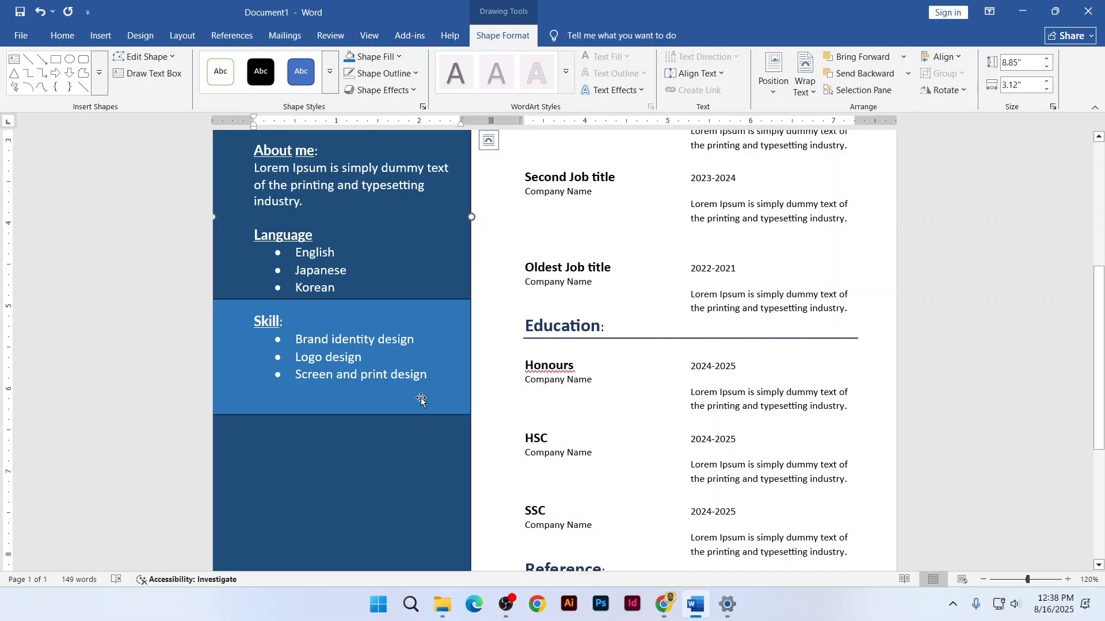
left_click(440, 336)
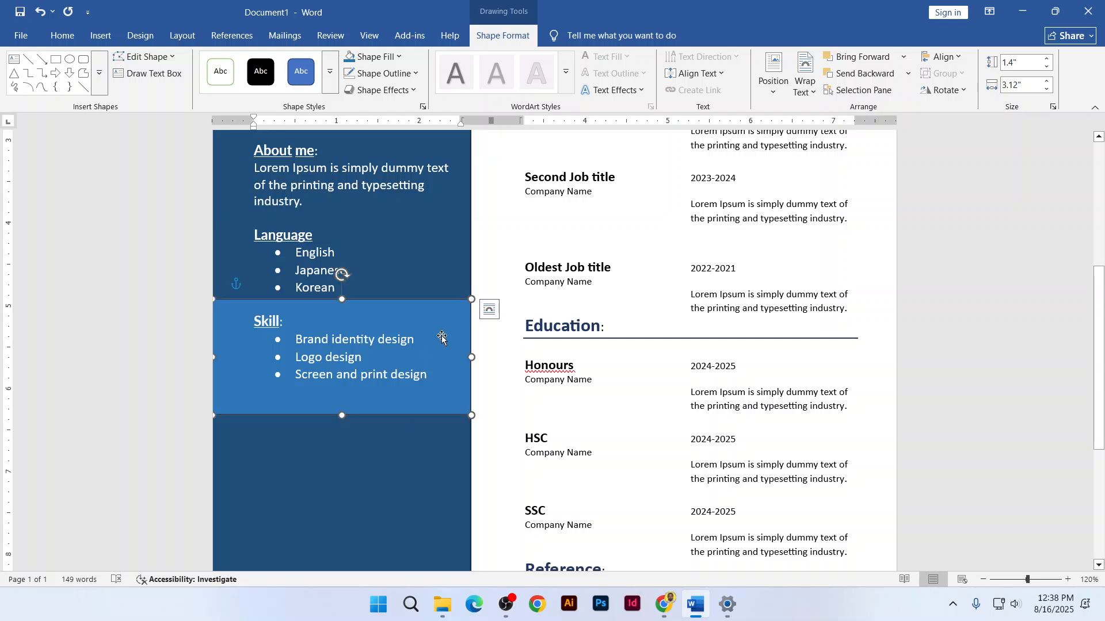
left_click(383, 73)
left_click(401, 314)
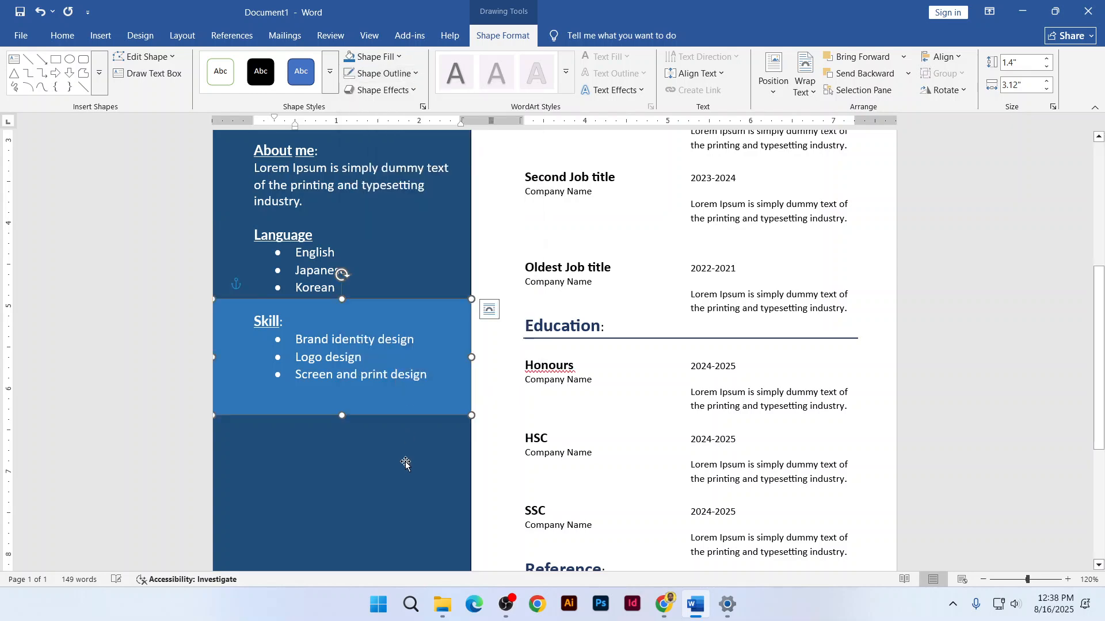
left_click(405, 465)
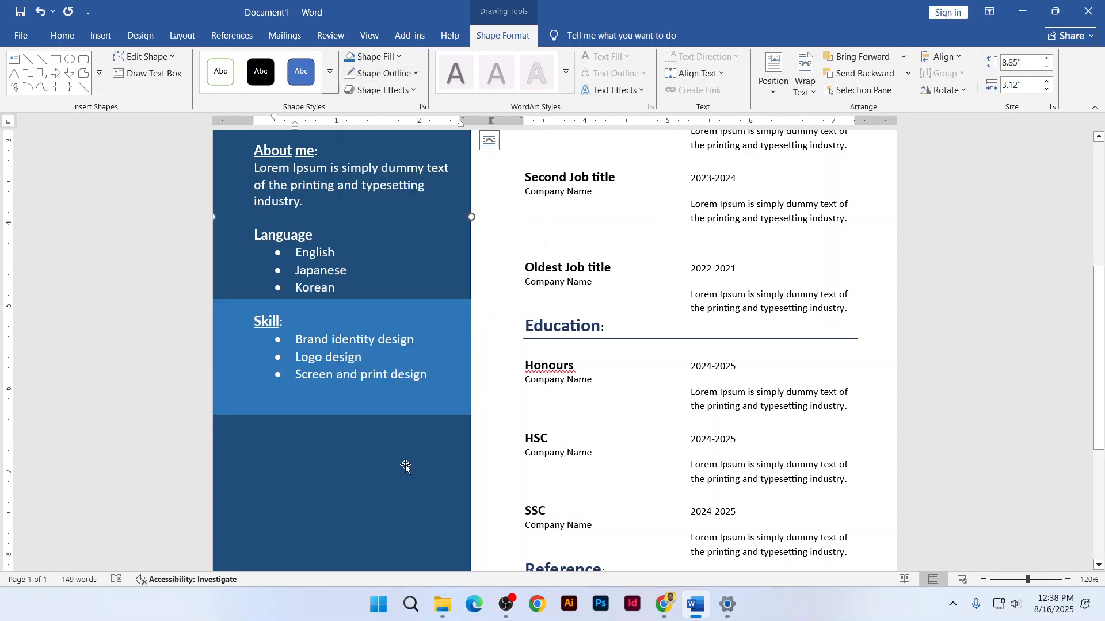
scroll(405, 465, "down", 7)
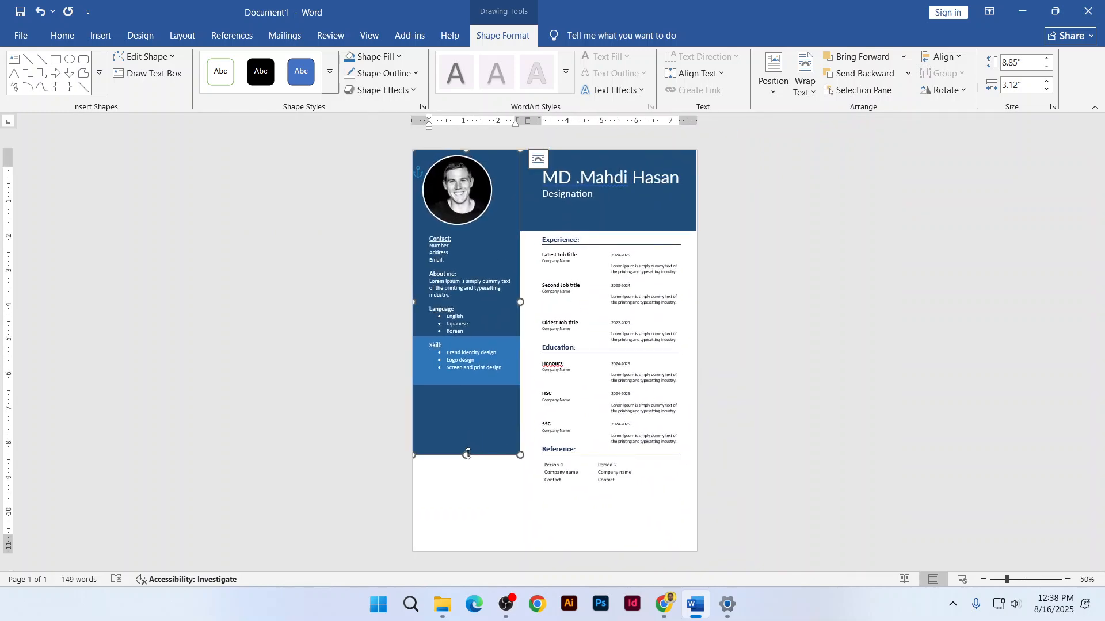
Stretch the sidebar further down and zoom the page from 50% to 80%
left_click_drag(467, 455, 467, 486)
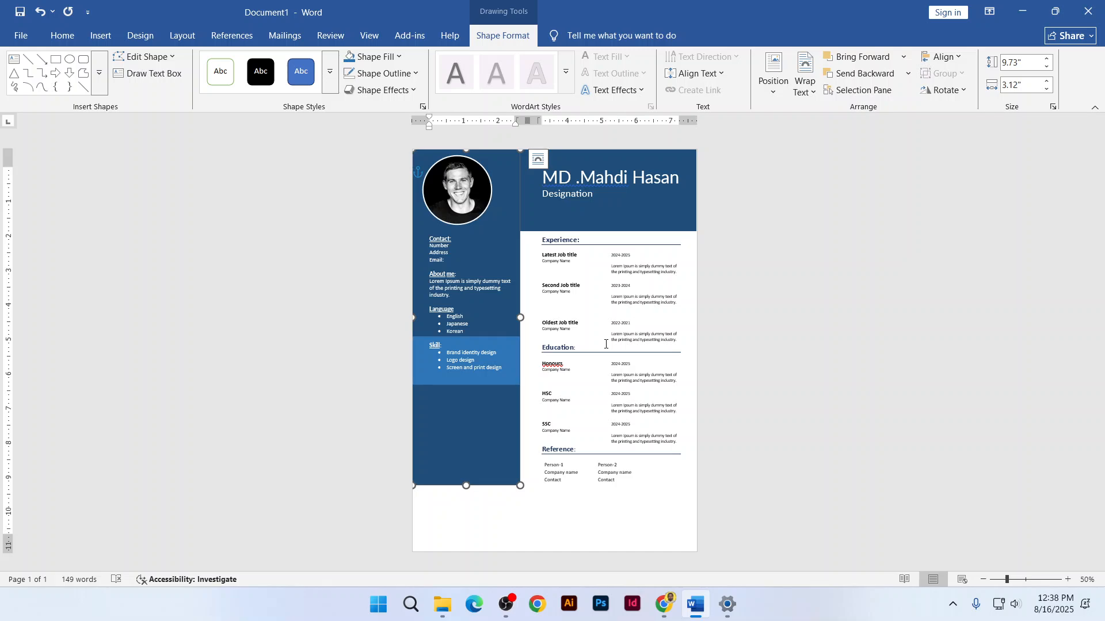
scroll(609, 286, "up", 2)
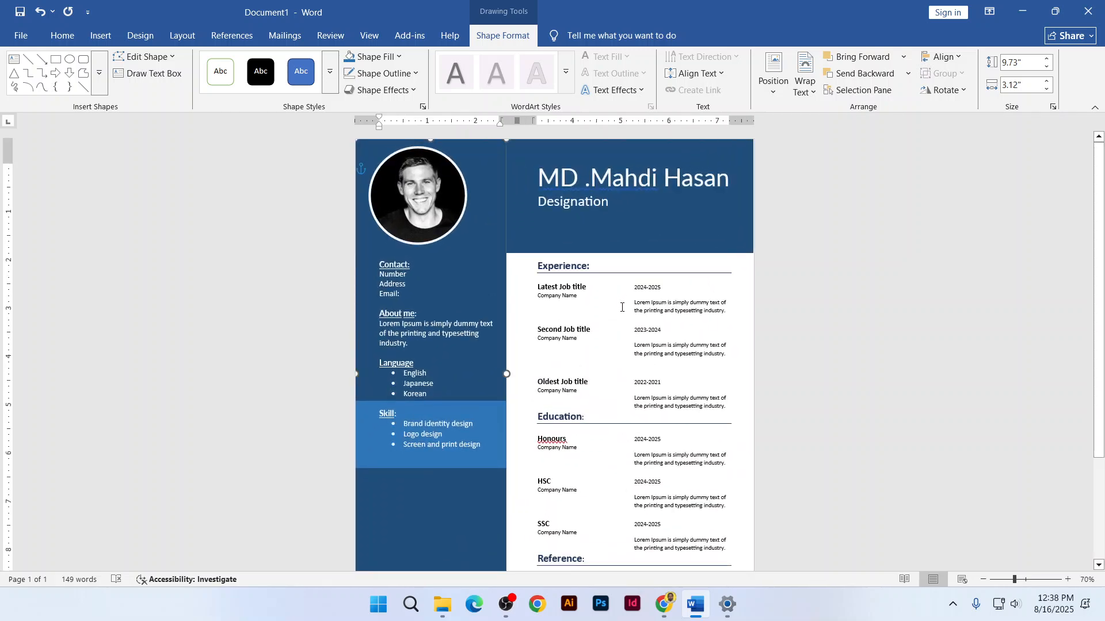
scroll(618, 321, "up", 1)
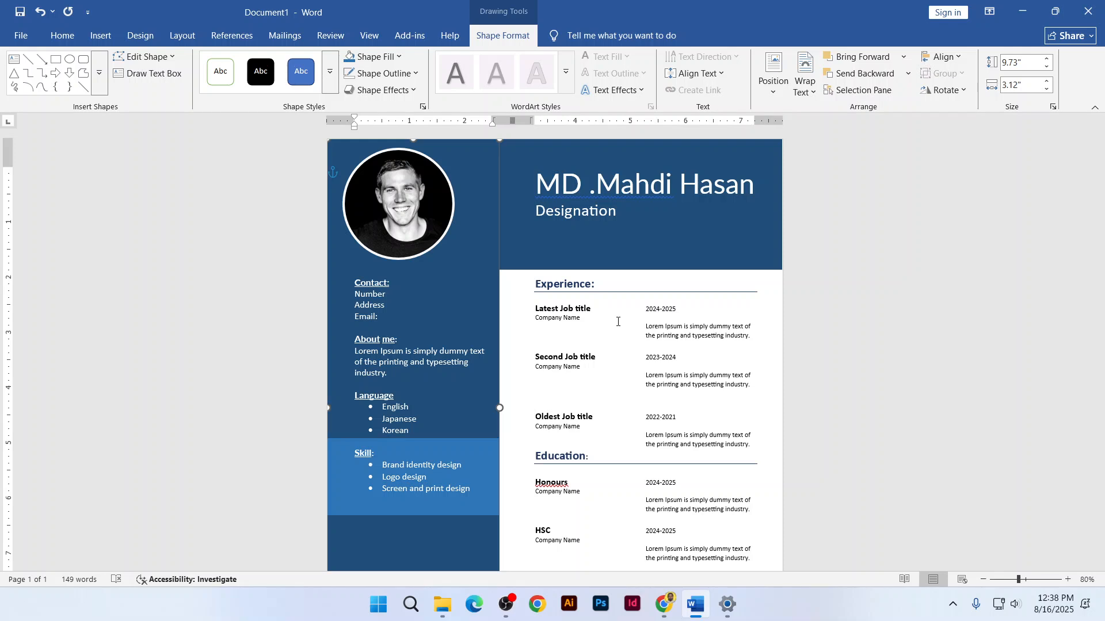
Start Save As for the résumé and browse to Local Disk (D:)
left_click(21, 35)
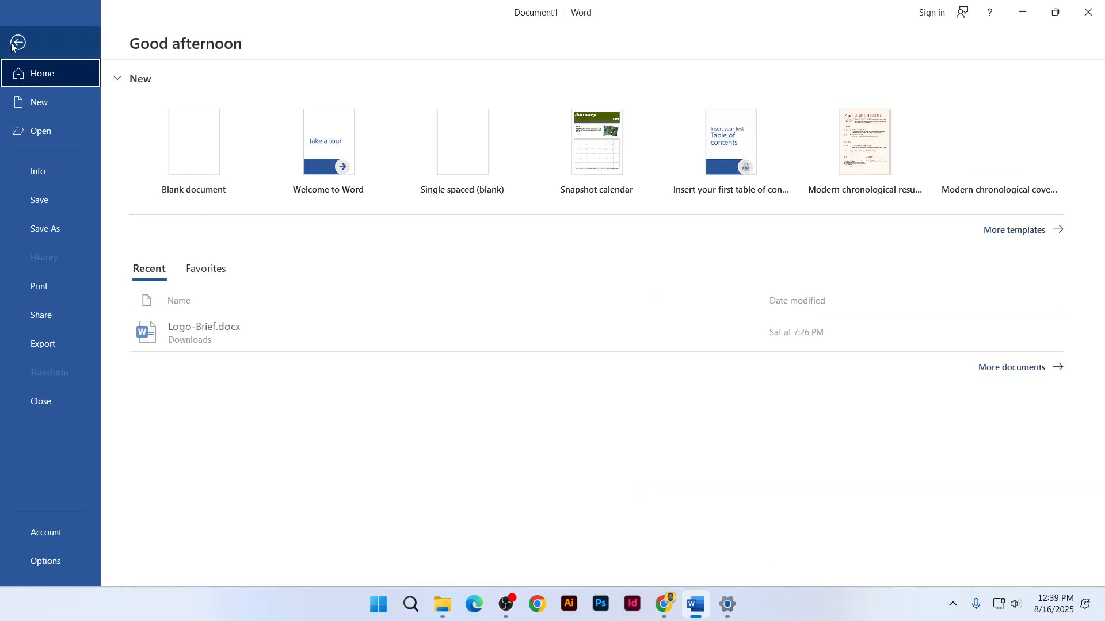
left_click(53, 202)
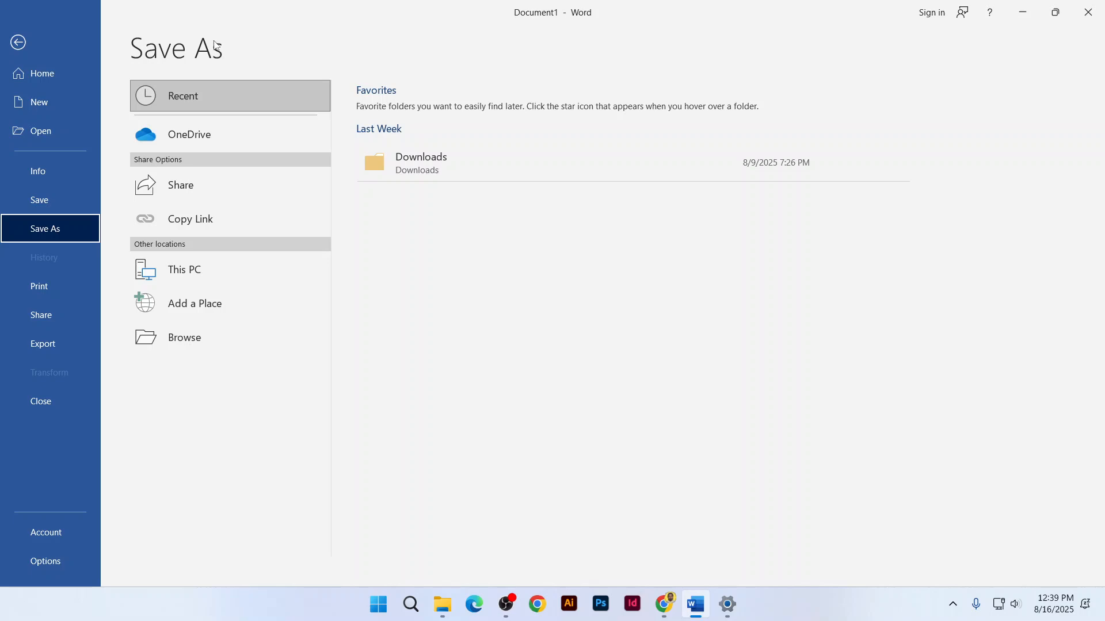
left_click(192, 332)
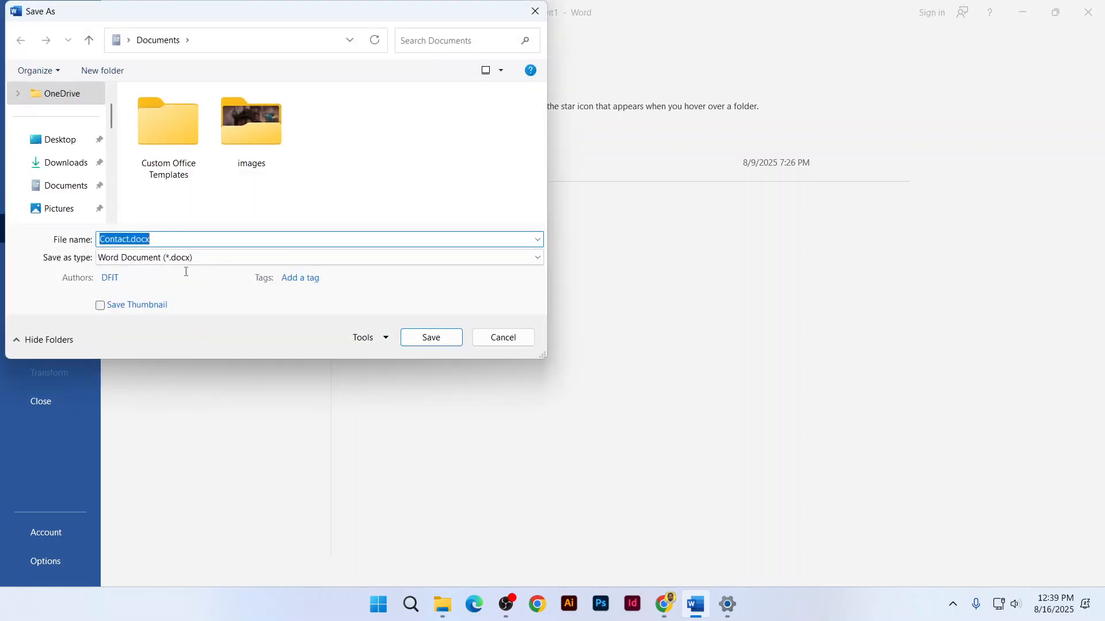
scroll(81, 209, "down", 8)
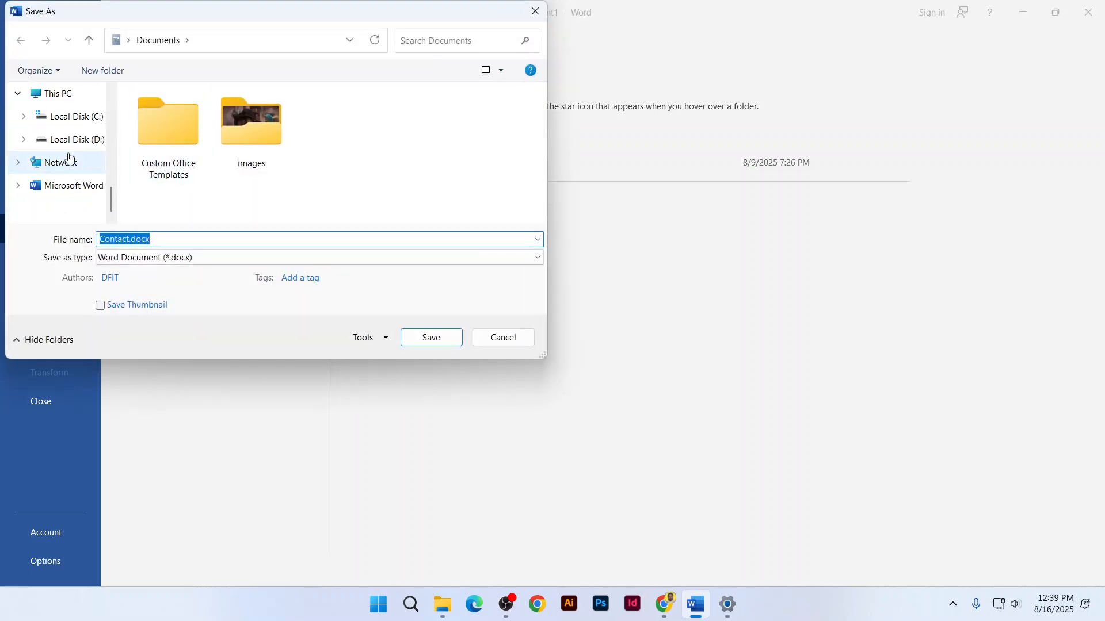
left_click(69, 151)
Enlarge the save dialog and open the GB 2522 folder
left_click_drag(544, 358, 711, 512)
scroll(337, 317, "down", 3)
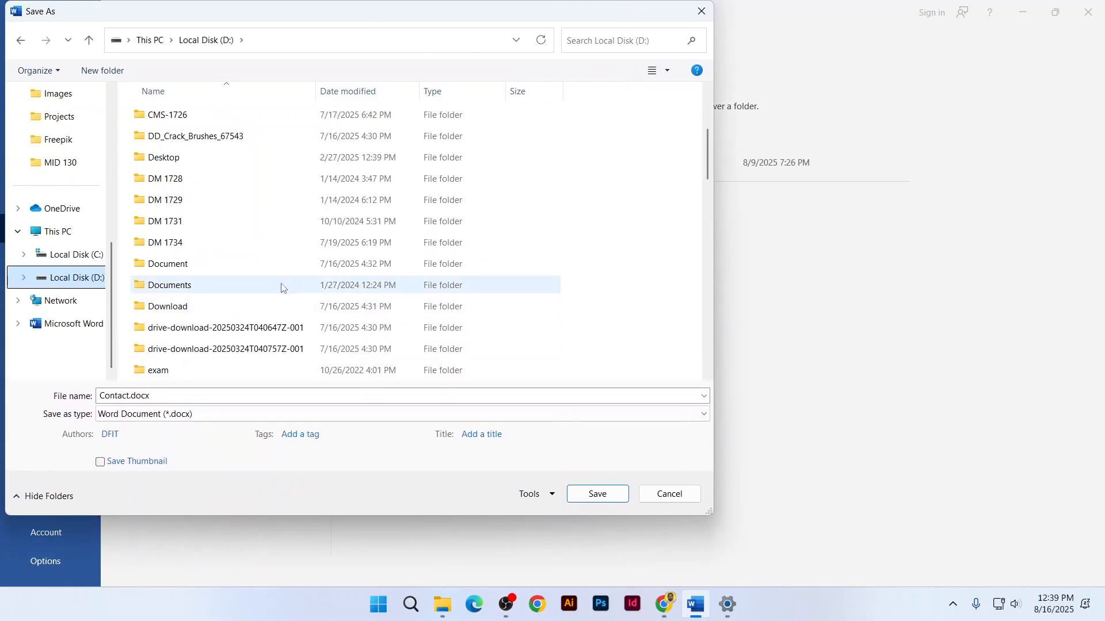
scroll(263, 329, "down", 8)
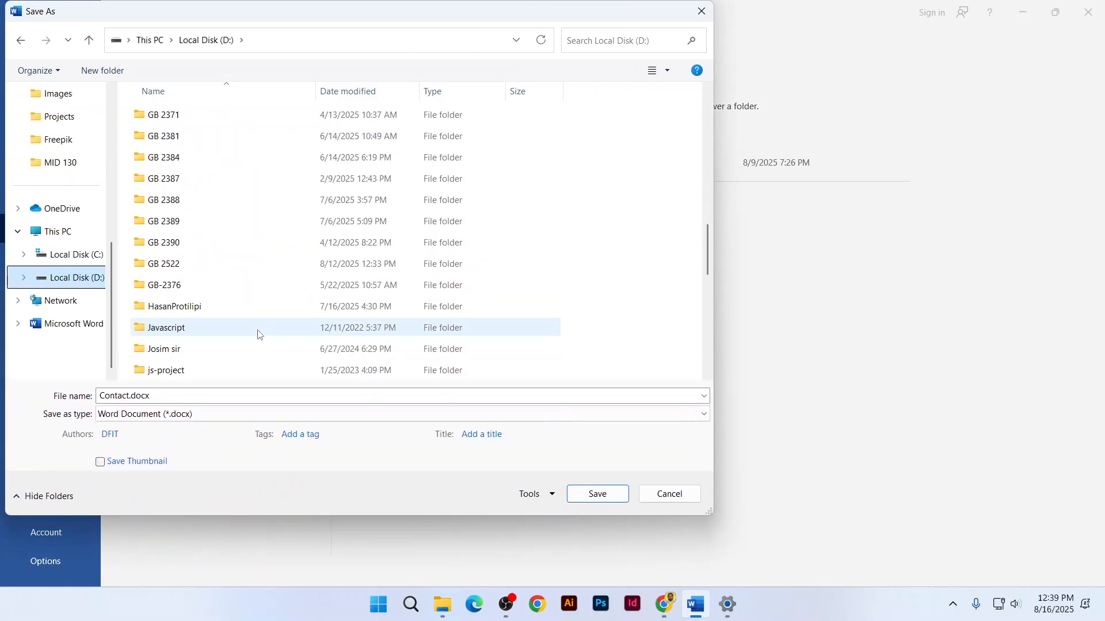
scroll(186, 270, "up", 3)
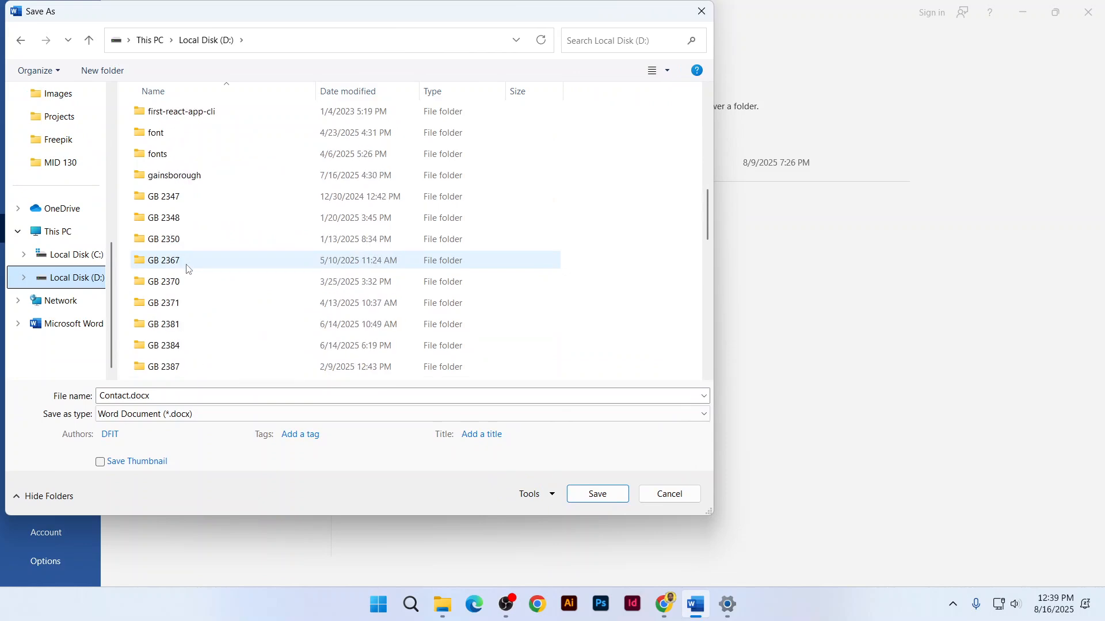
scroll(207, 238, "up", 4)
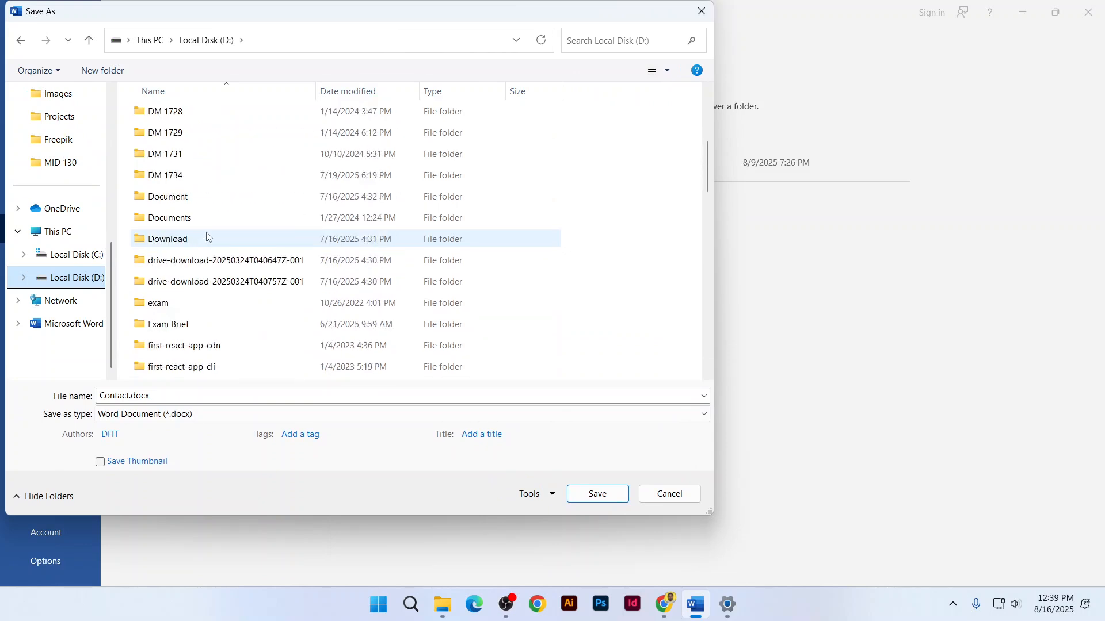
scroll(207, 237, "up", 4)
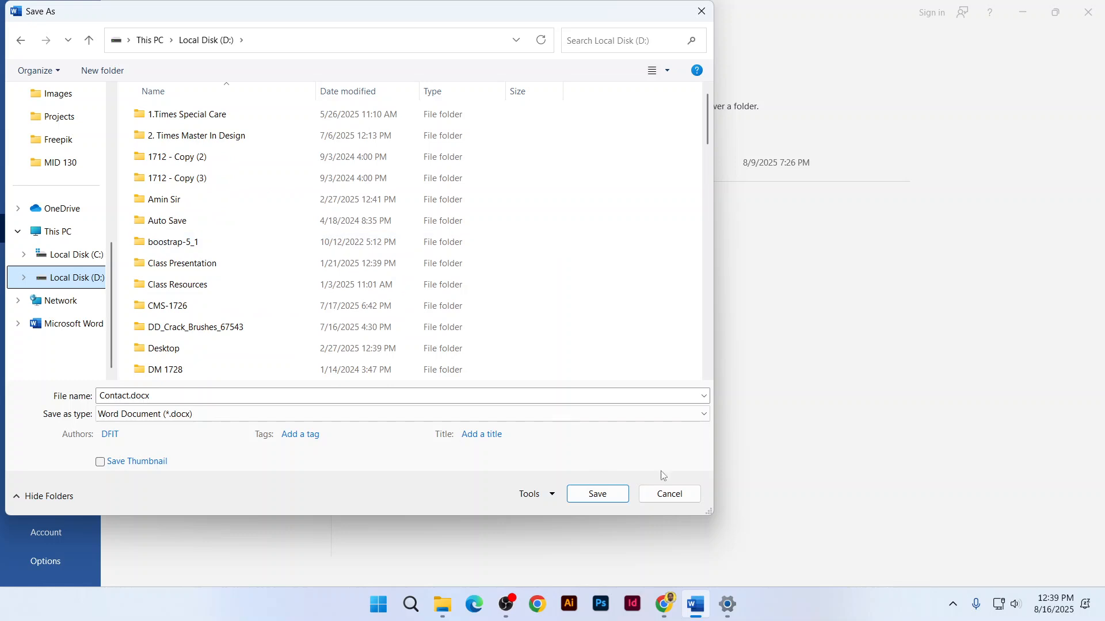
left_click_drag(711, 510, 1004, 578)
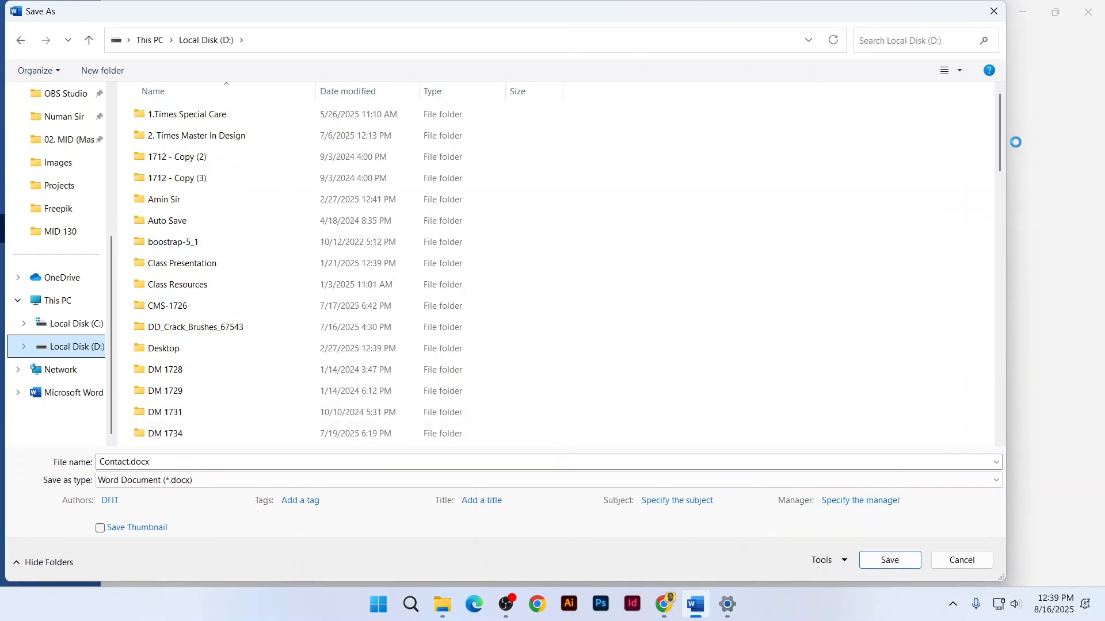
left_click_drag(1001, 143, 1015, 219)
left_click_drag(1016, 226, 1017, 271)
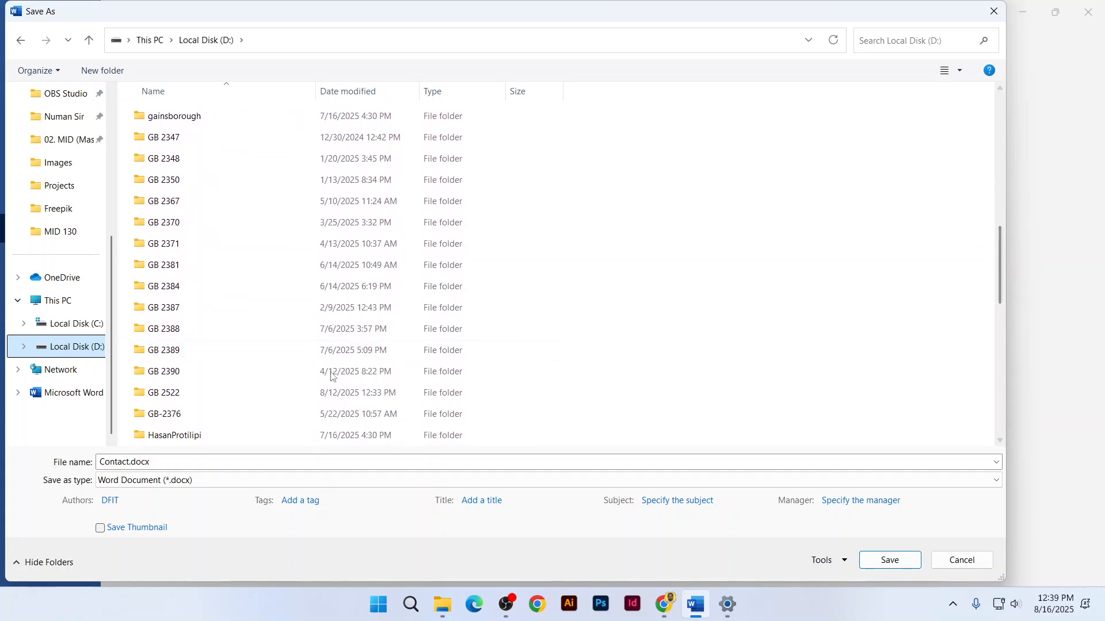
double_click(190, 394)
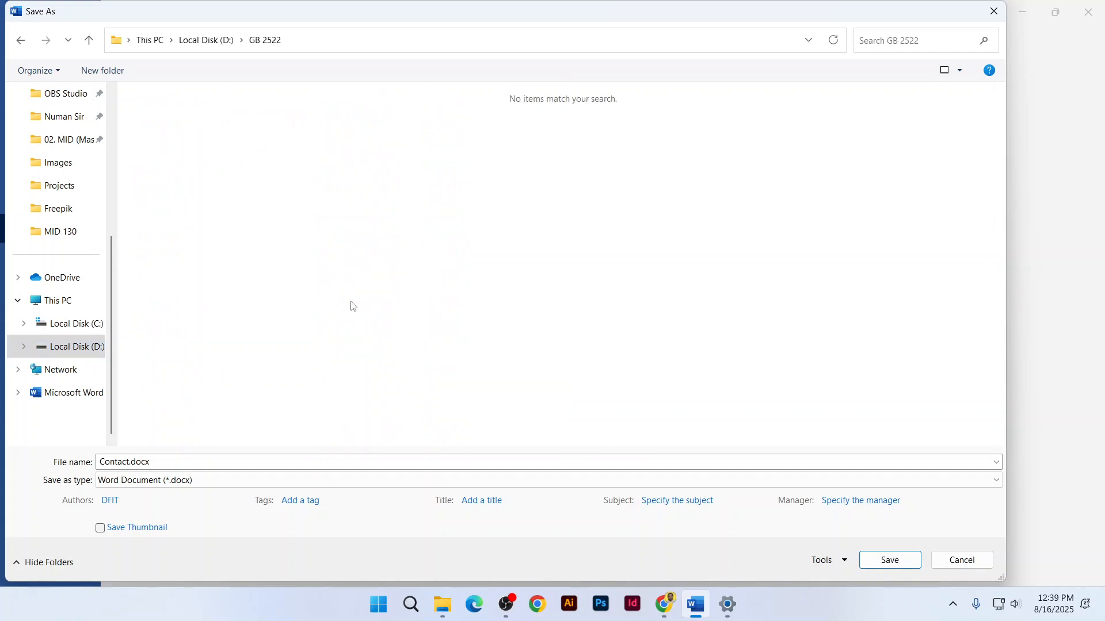
Name the file with the applicant's full name and save it as .docx
left_click(585, 459)
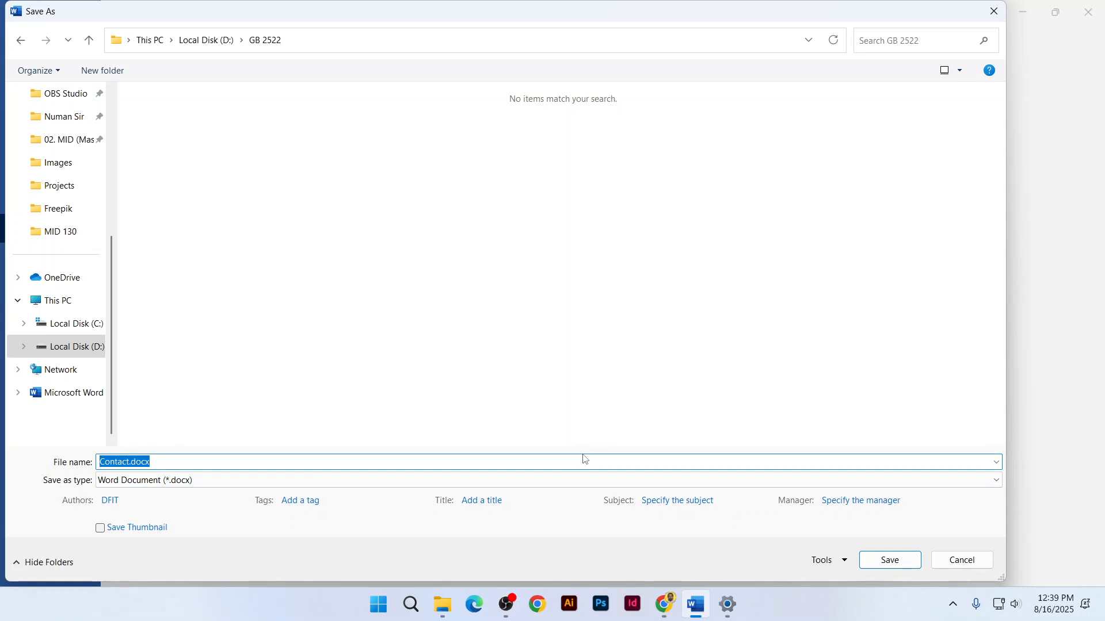
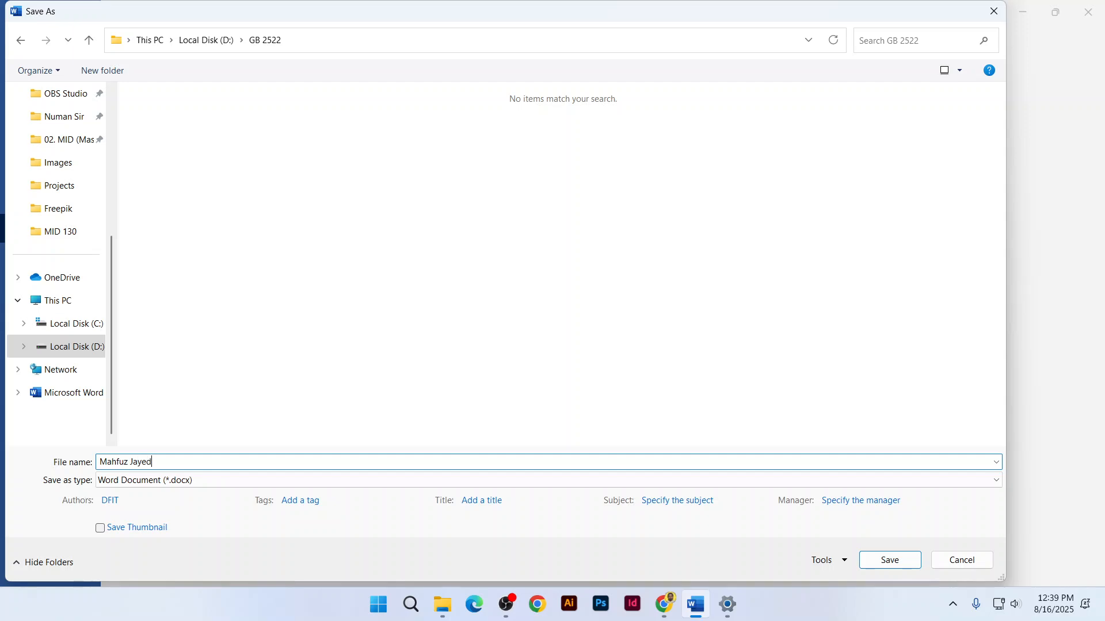
left_click(886, 559)
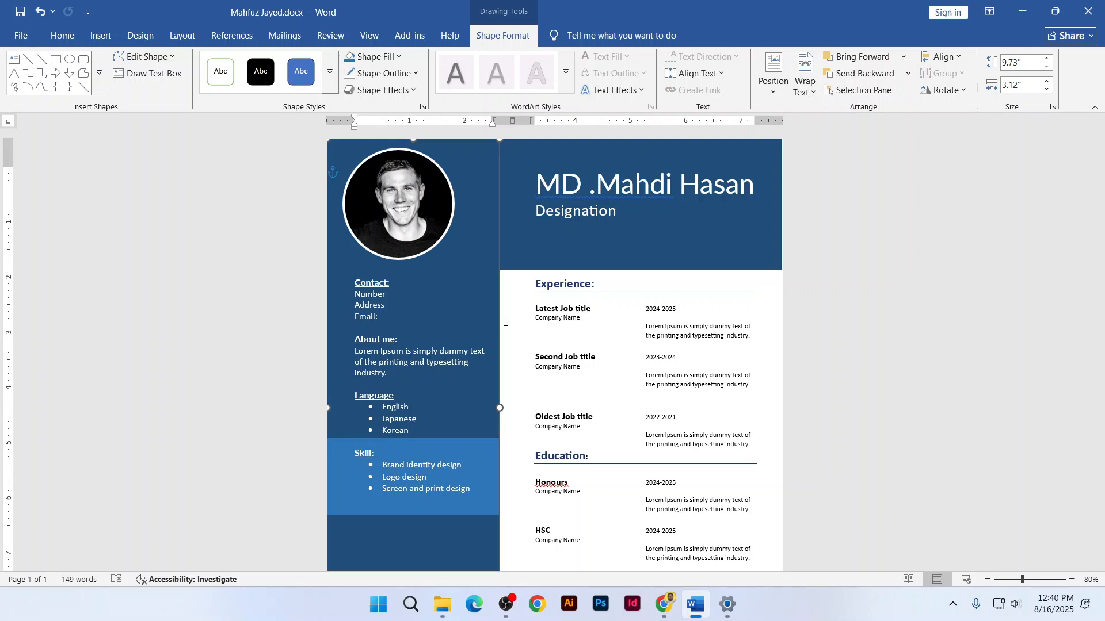
Export the résumé as a PDF into the GB 2522 folder with Create PDF/XPS
left_click(19, 36)
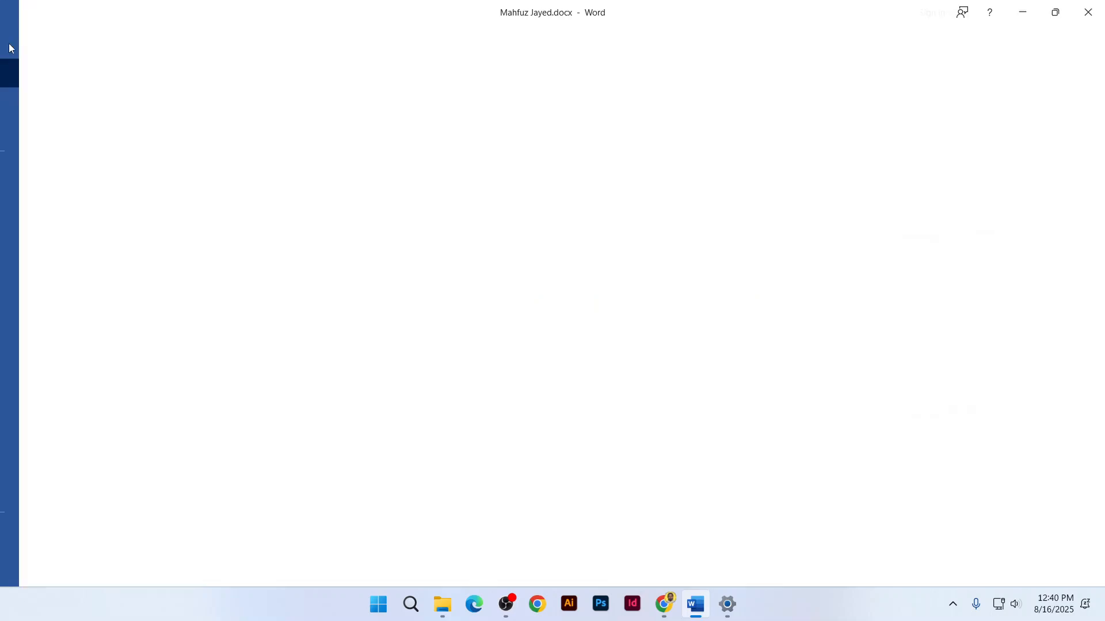
left_click(46, 343)
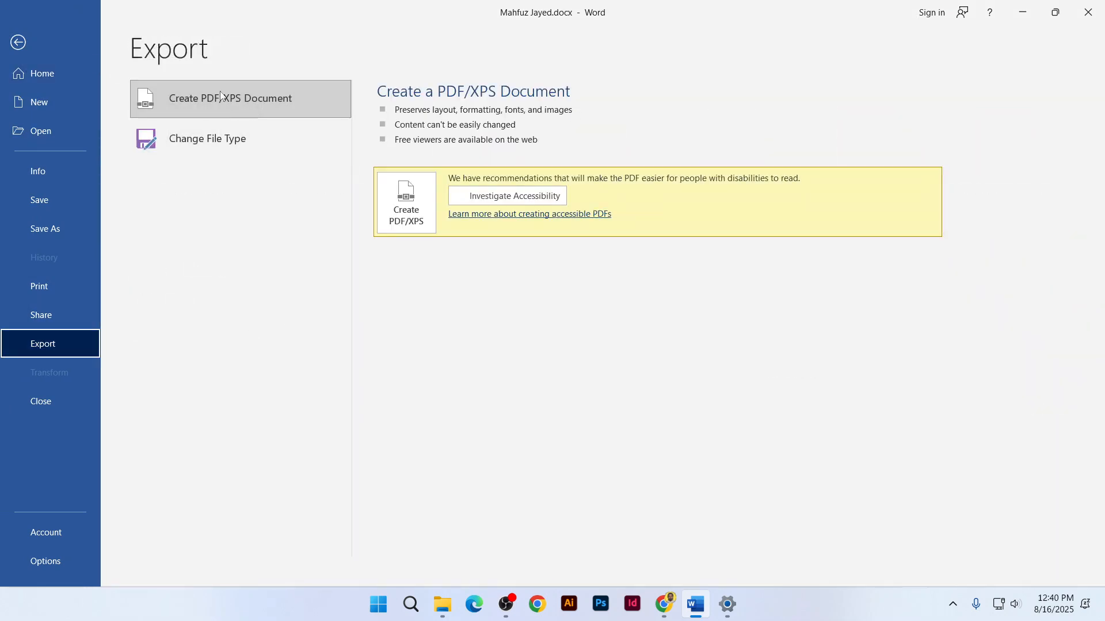
left_click(413, 221)
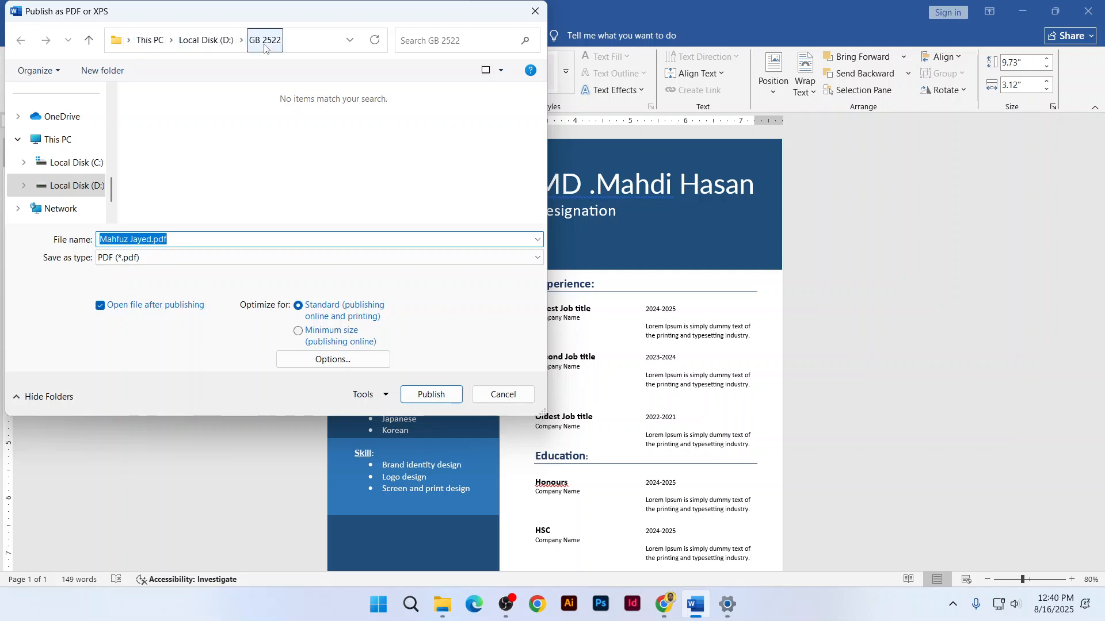
left_click(417, 391)
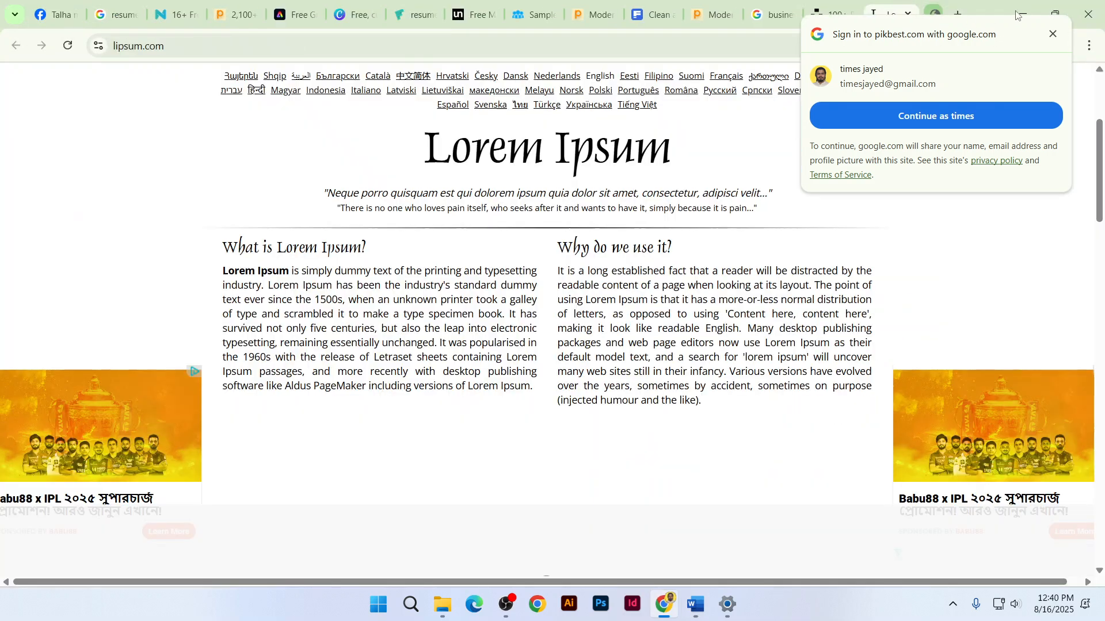
Close the PDF preview in Chrome and minimize the open windows
left_click(933, 14)
left_click(1028, 14)
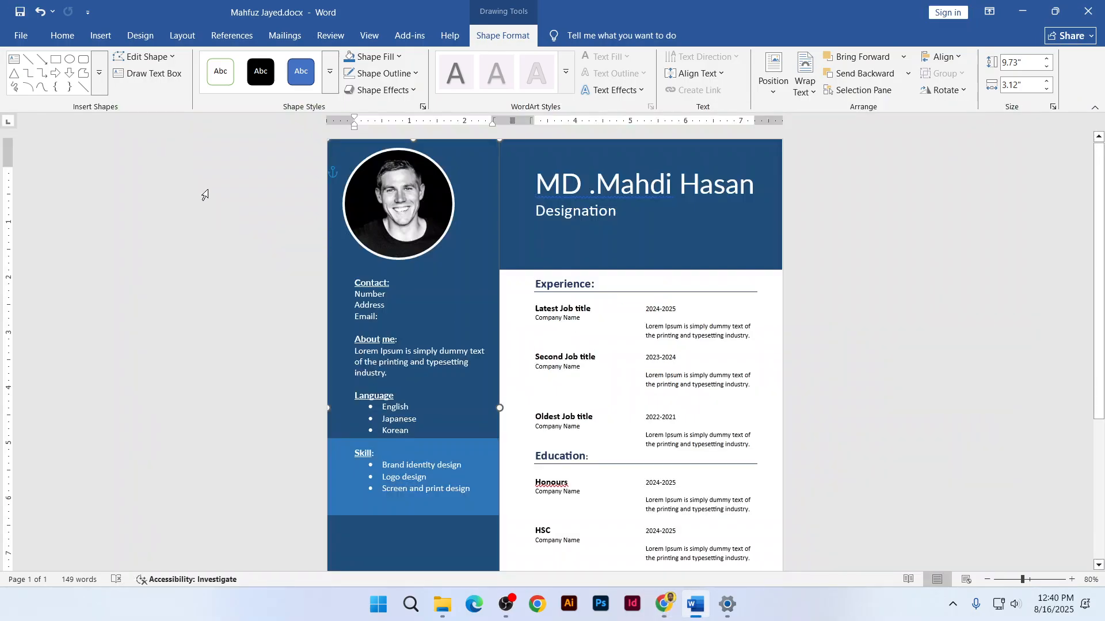
left_click(1023, 9)
left_click(1022, 6)
Open the GB 2522 folder on Local Disk (D:) from This PC and check the exported résumé PDF
left_click(1023, 7)
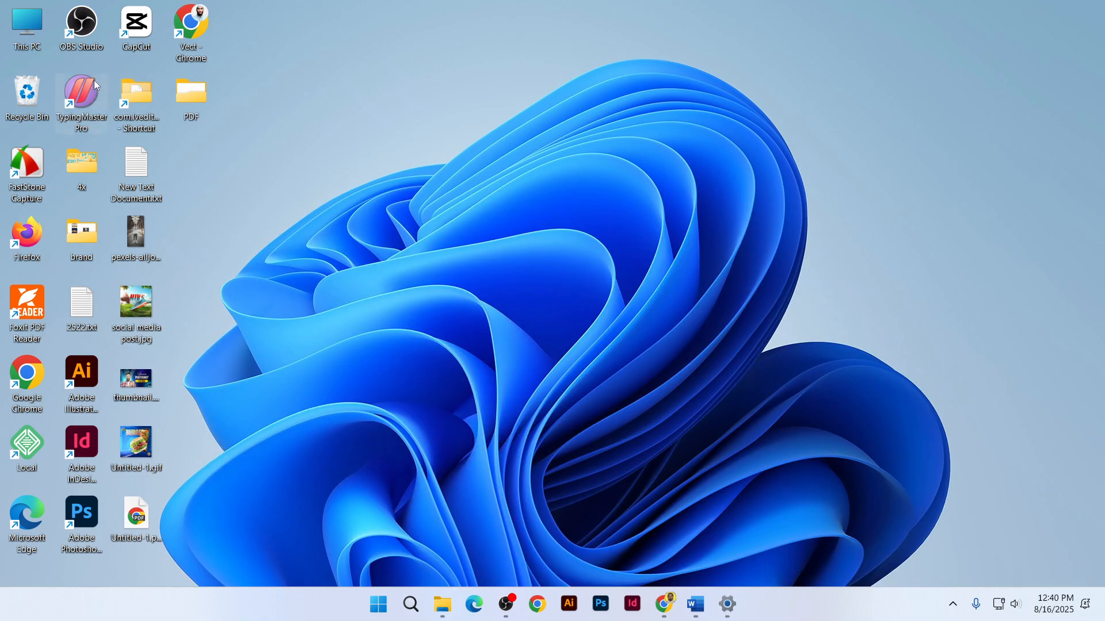
double_click(28, 26)
double_click(402, 140)
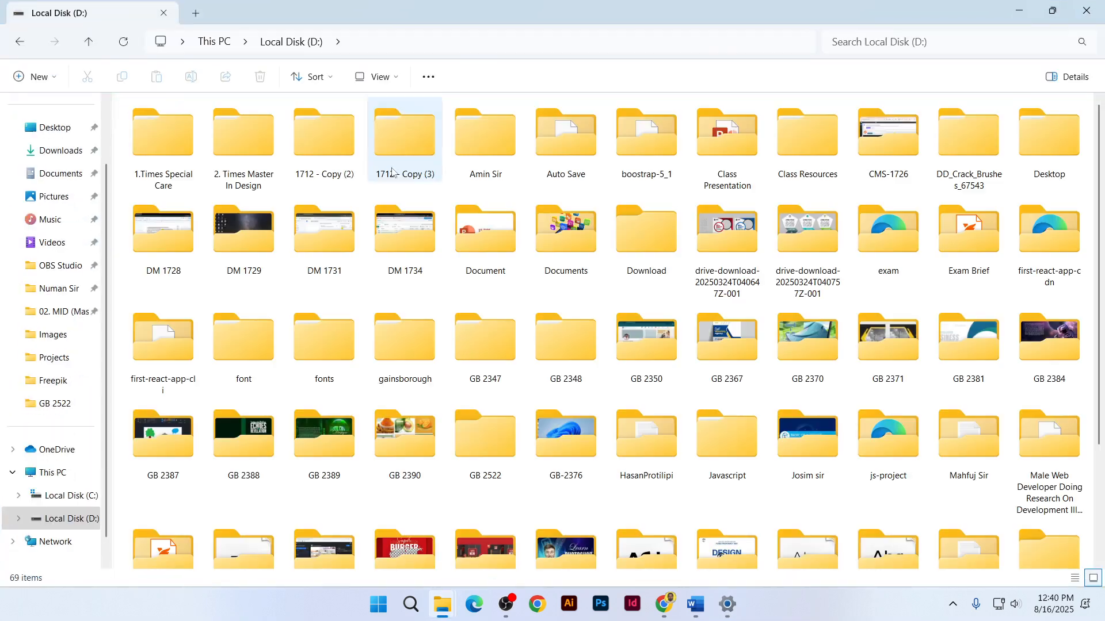
double_click(463, 452)
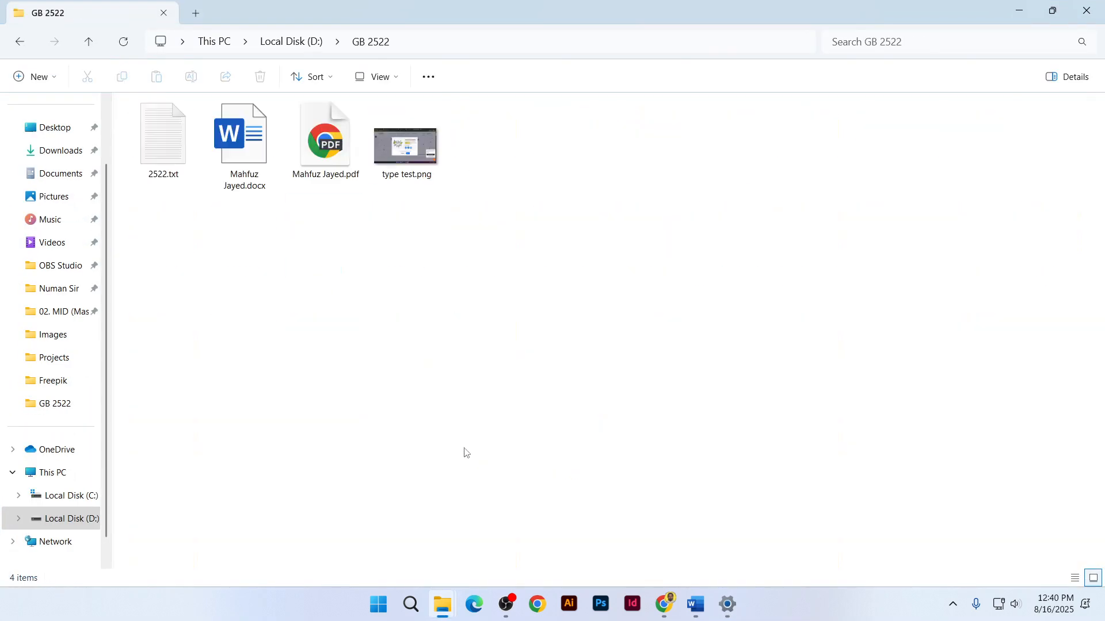
left_click(333, 183)
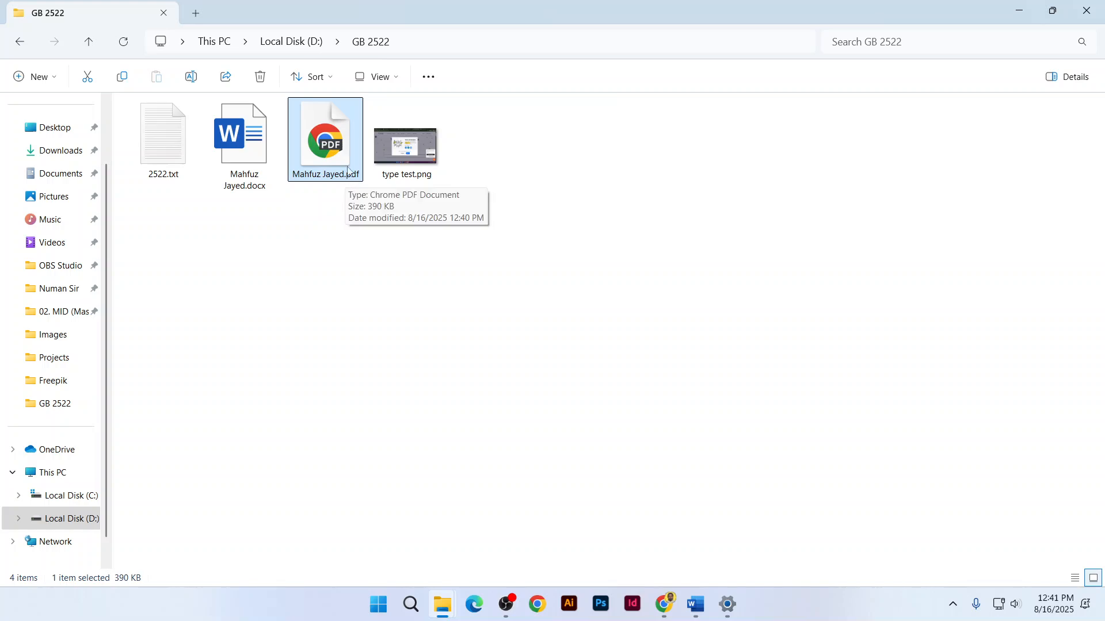
left_click(292, 42)
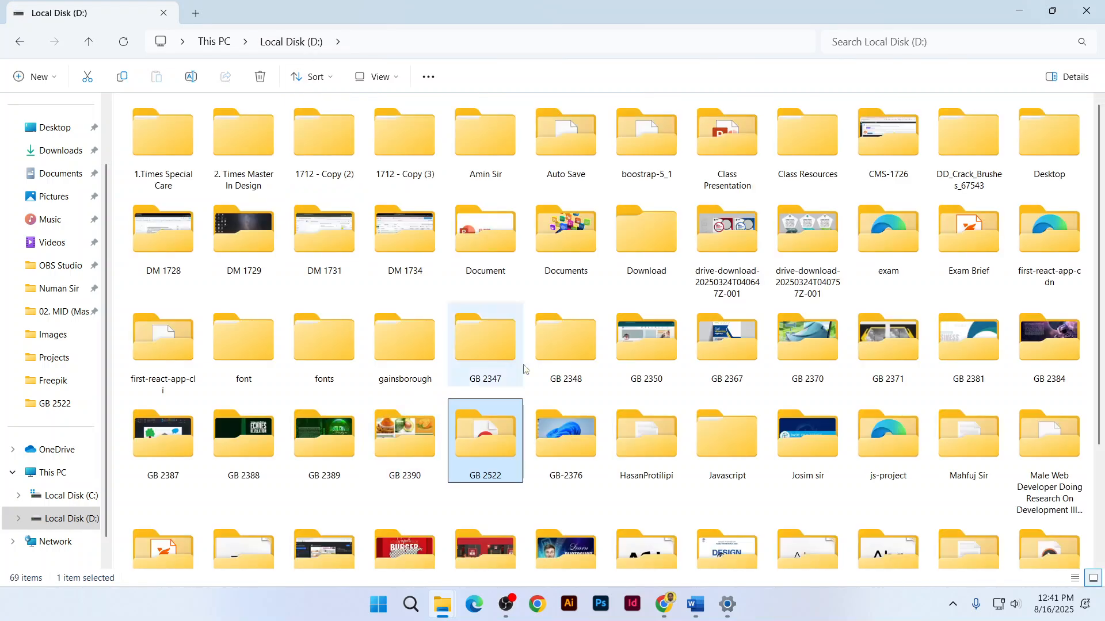
double_click(488, 428)
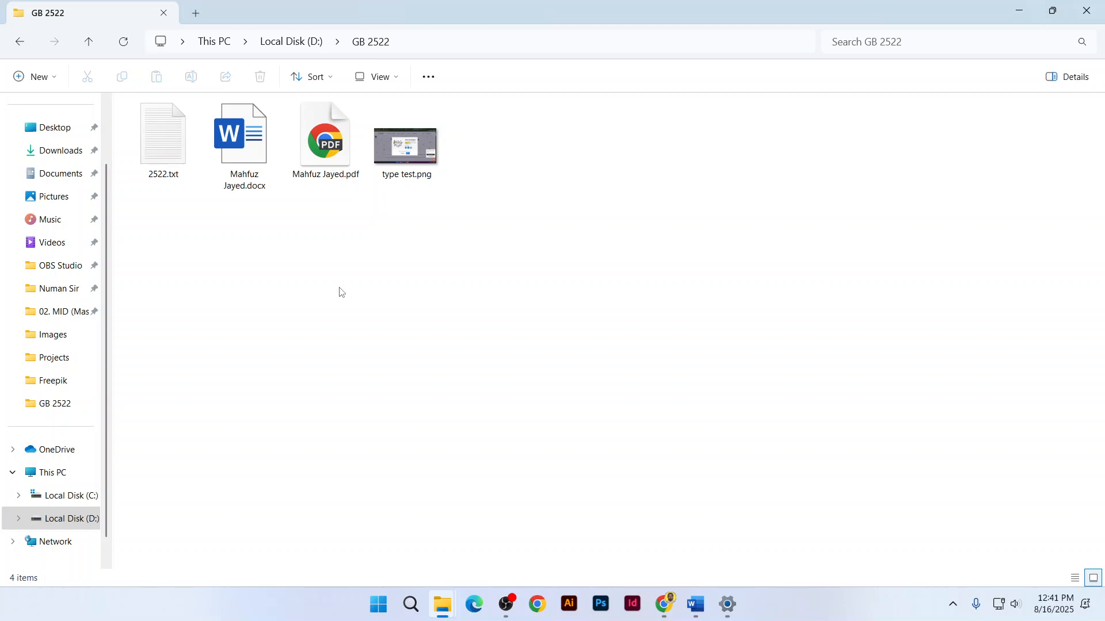
Bring up the Facebook tab in Chrome and minimise the open chat windows
key("alt+Tab")
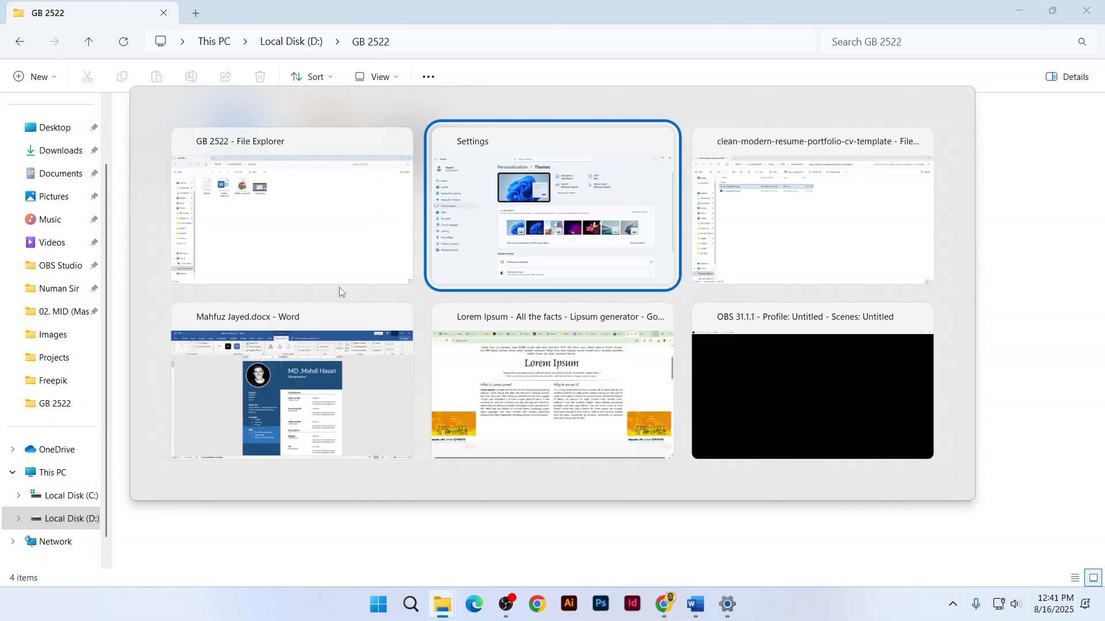
key("alt+Tab")
key("alt+Tab")
key("alt+Tab")
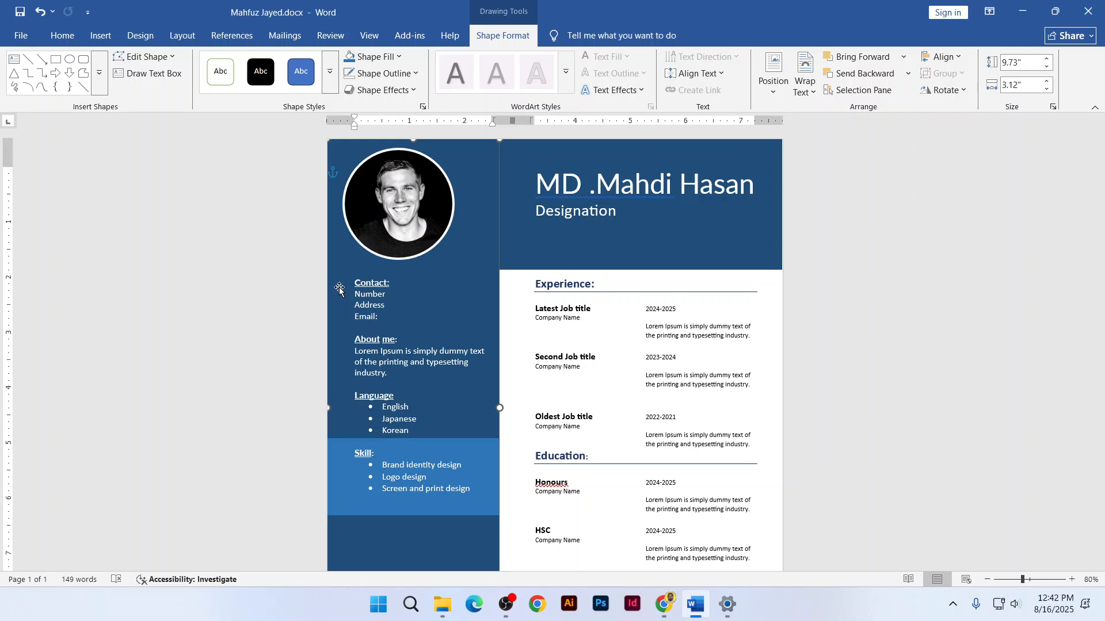
left_click(674, 605)
left_click(65, 18)
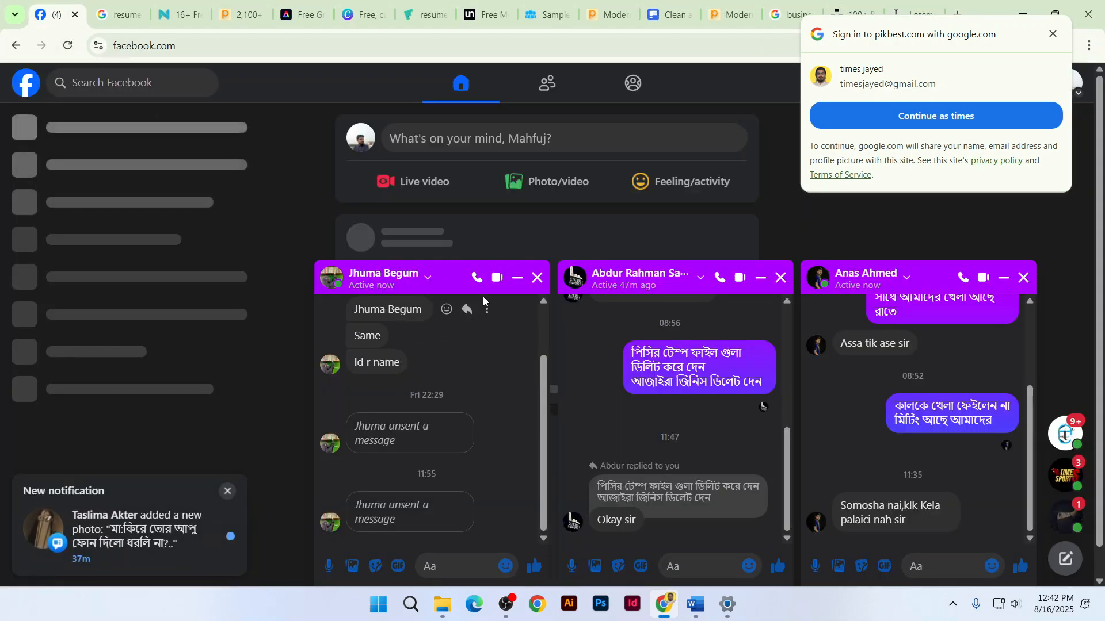
left_click(516, 279)
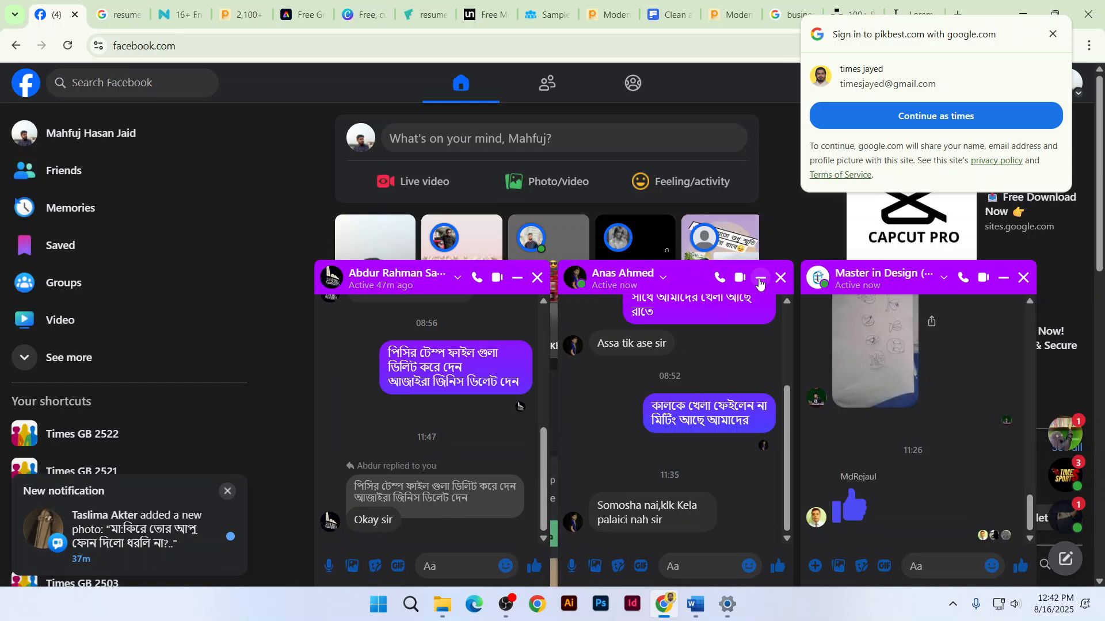
left_click(759, 280)
left_click(760, 281)
left_click(1003, 277)
Scroll the sidebar and open the Times GB 2522 group
scroll(368, 403, "down", 6)
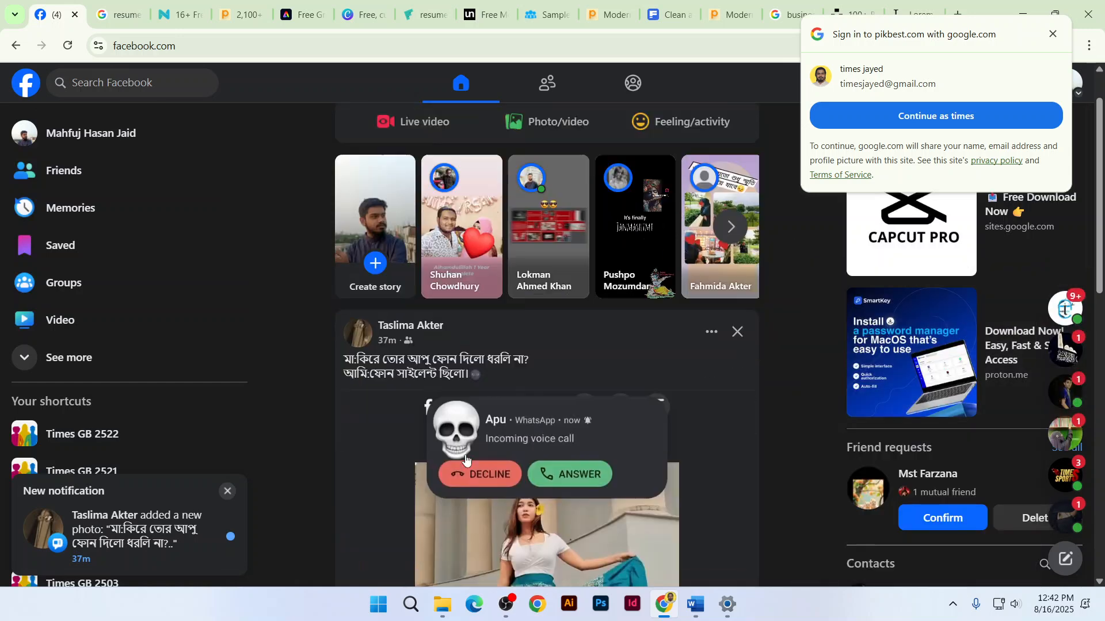
scroll(359, 425, "down", 5)
scroll(167, 399, "down", 2)
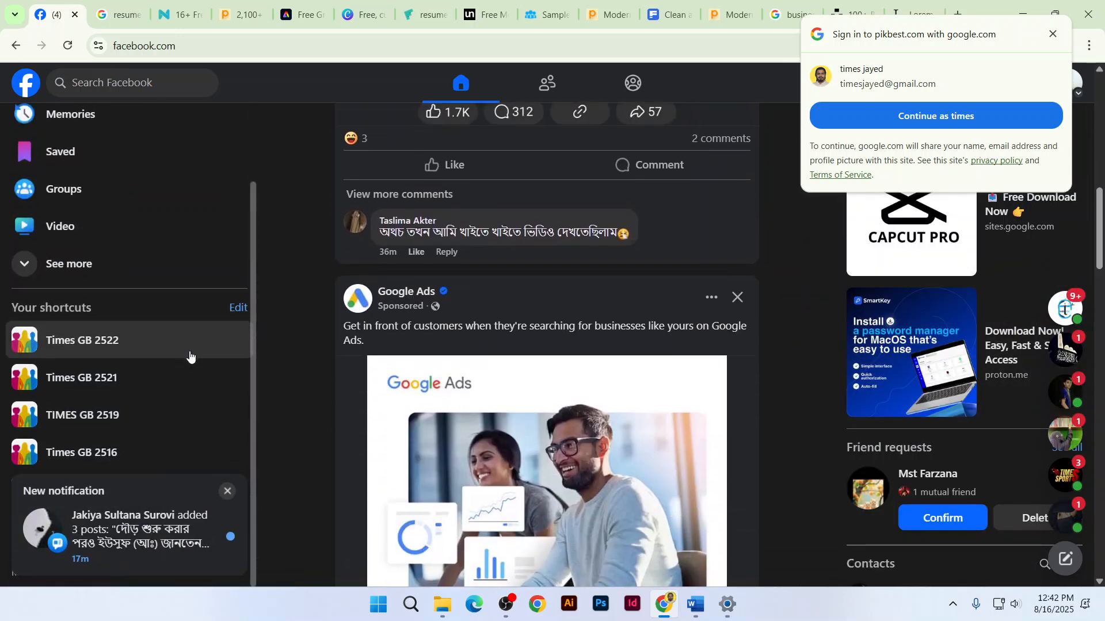
scroll(389, 377, "down", 5)
left_click(156, 350)
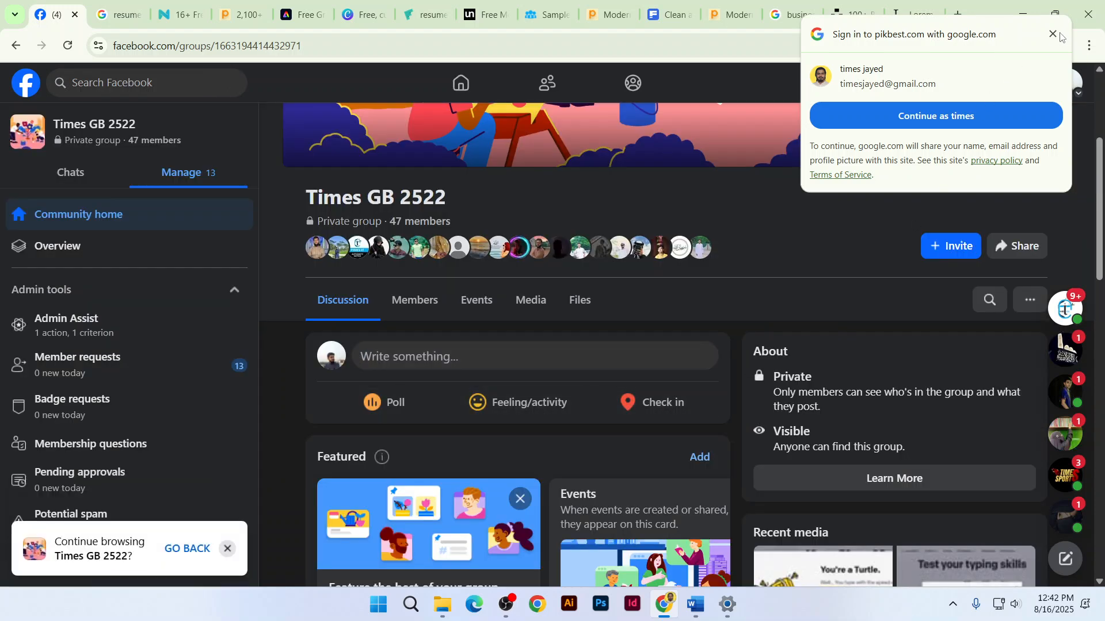
Start a new group post and attach the résumé PDF file to it
left_click(485, 360)
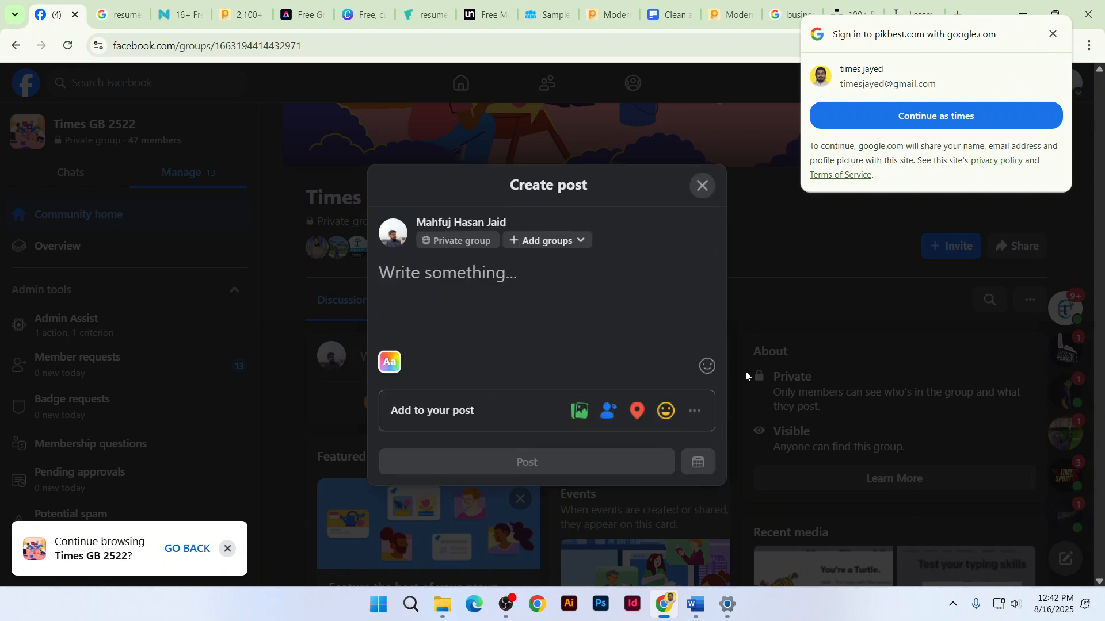
left_click(693, 411)
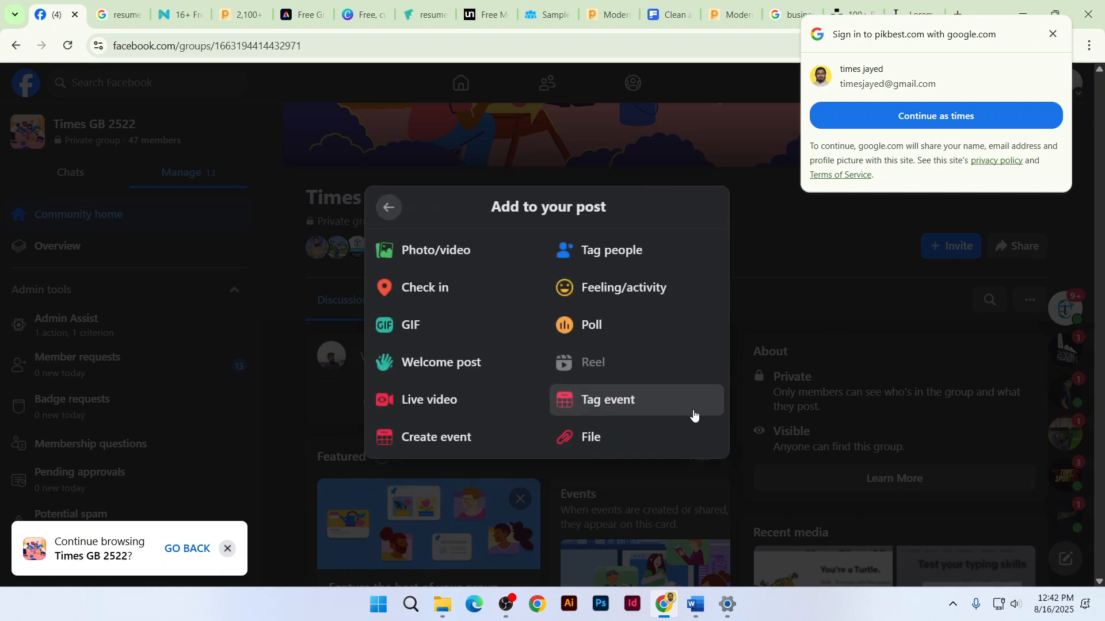
left_click(642, 443)
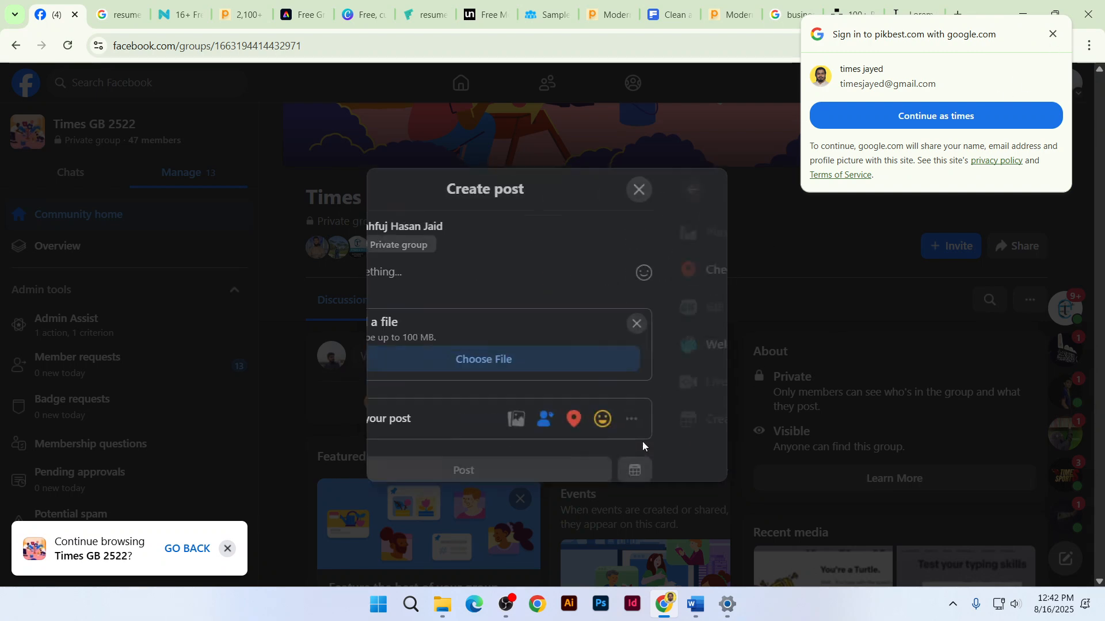
left_click(576, 362)
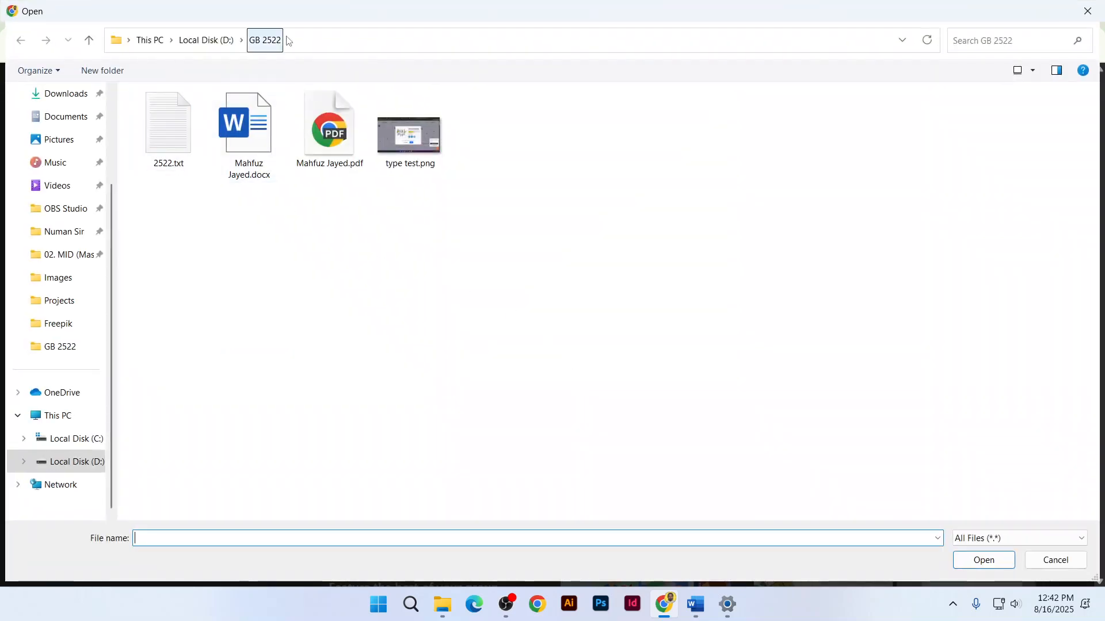
left_click(338, 144)
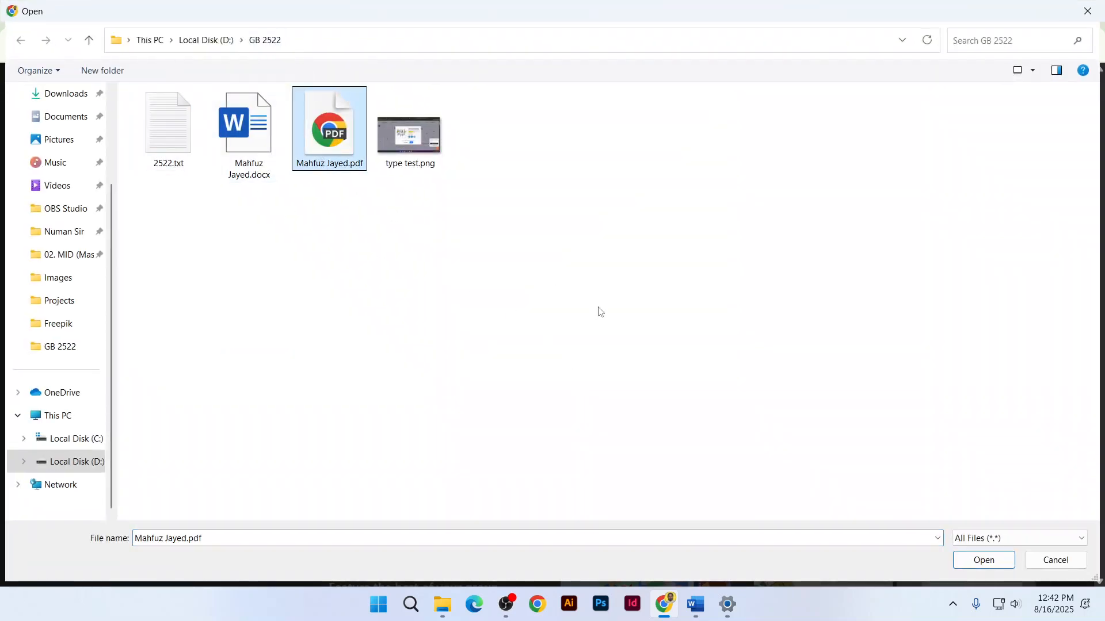
left_click(263, 155)
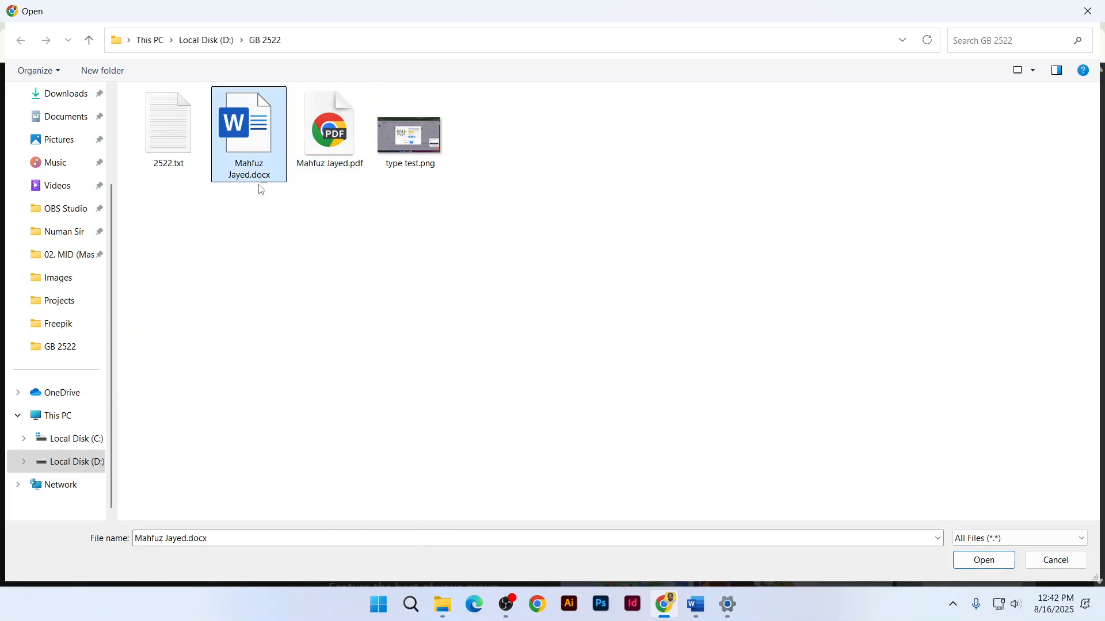
left_click(327, 159)
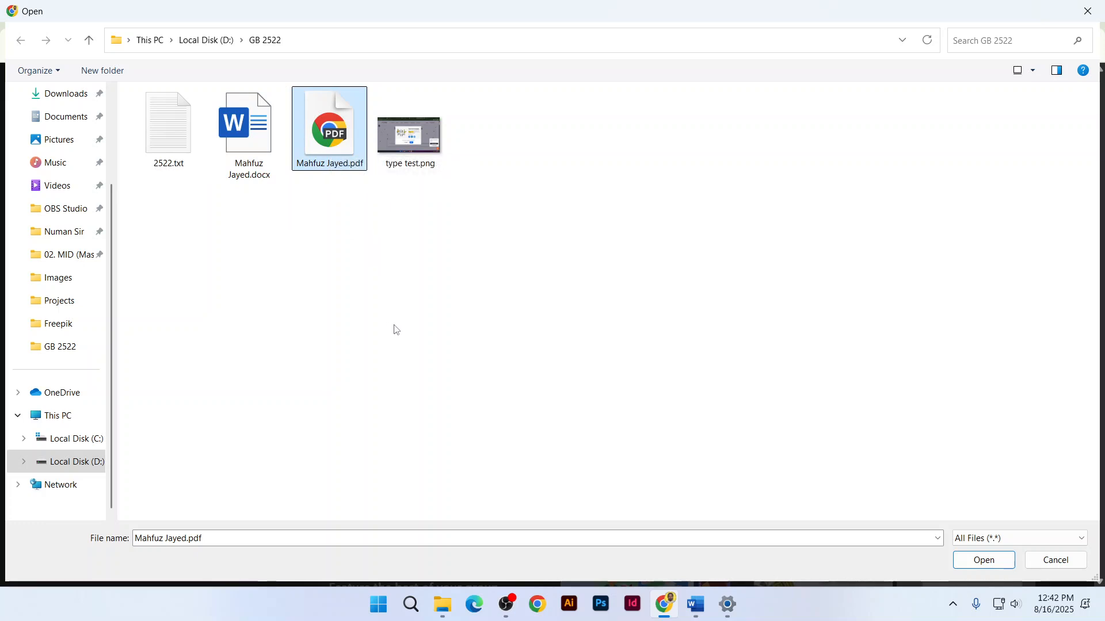
left_click(971, 564)
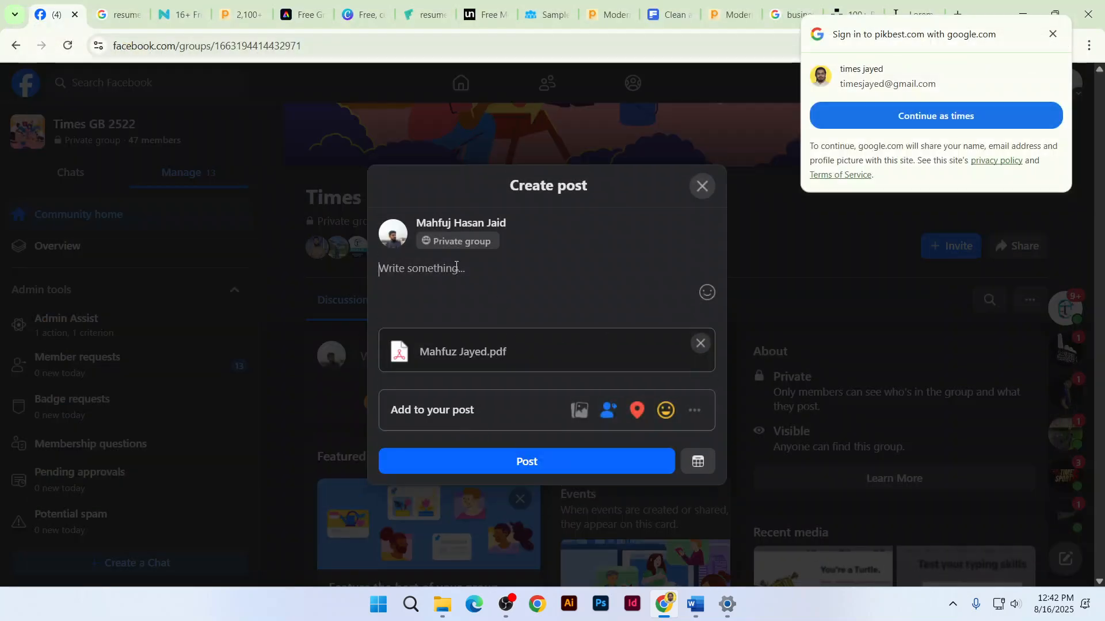
Caption the post 'Name:', 'Reg', 'HW: 1/3', publish it, and return to Word
type("Name:")
key("Return")
type("Reg")
key("Return")
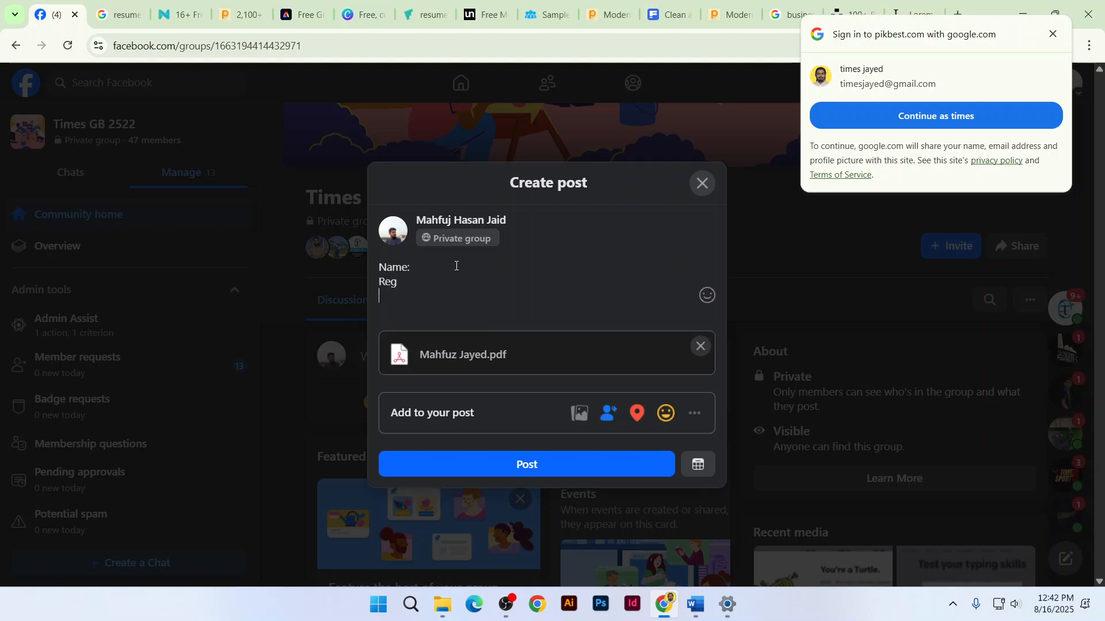
type("HW:")
type("3/3")
key("shift+Left")
type("1")
left_click(527, 465)
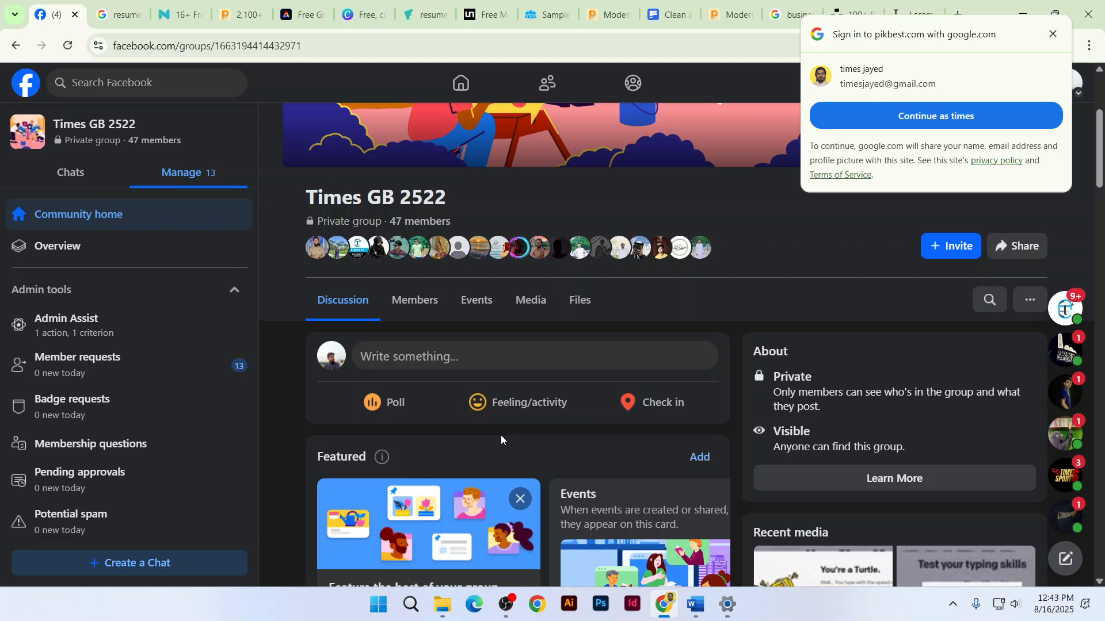
key("alt+Tab")
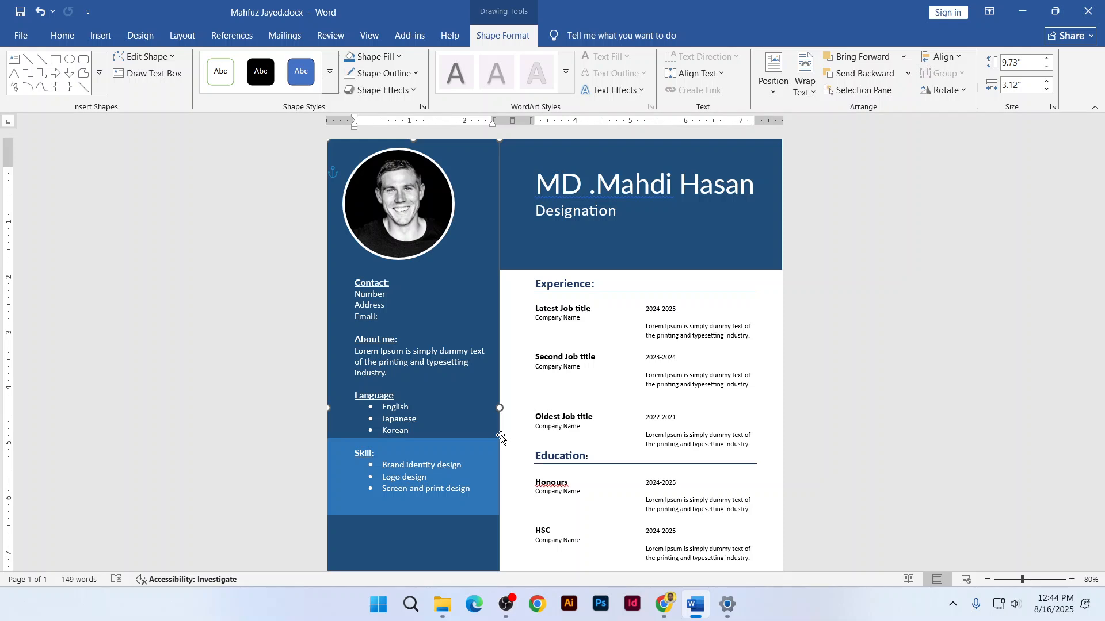
scroll(441, 416, "up", 1, "ctrl")
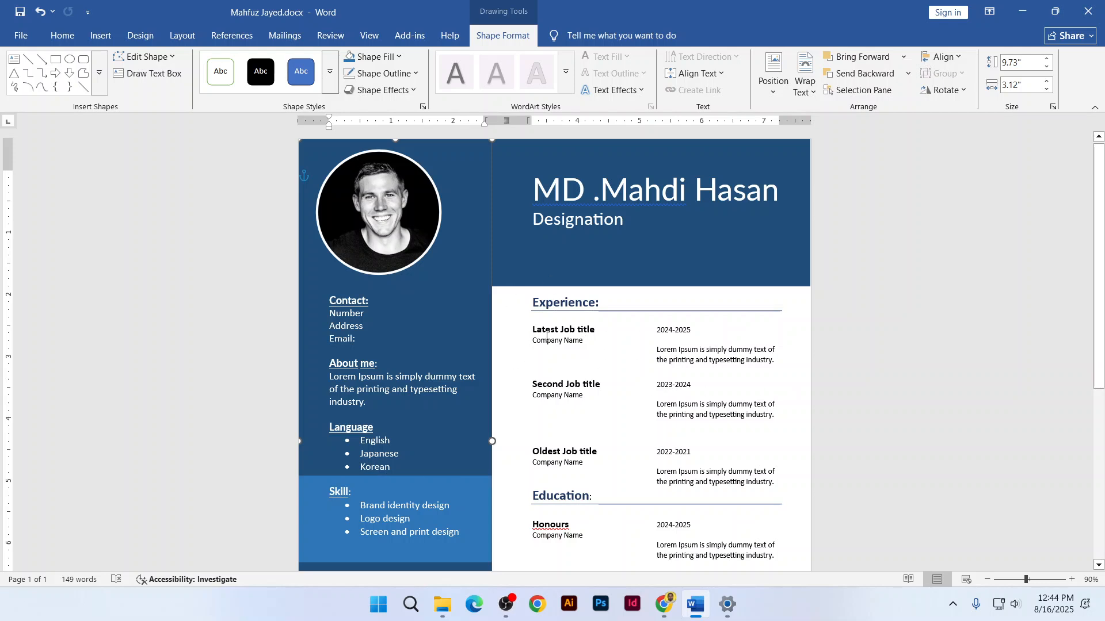
left_click_drag(546, 337, 726, 359)
left_click(727, 359)
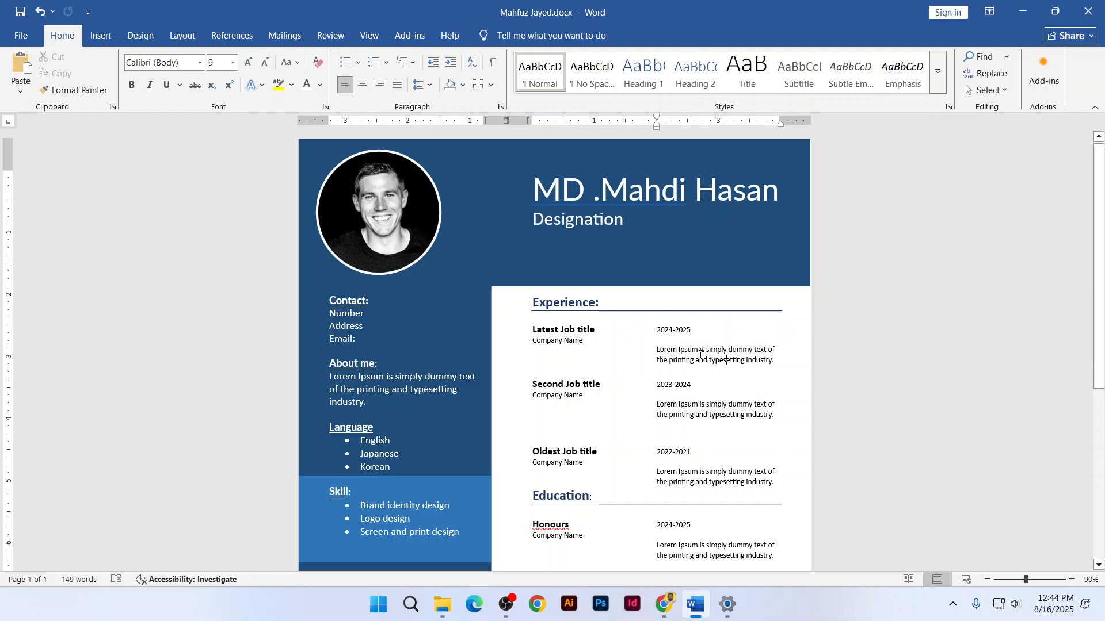
scroll(652, 358, "down", 1)
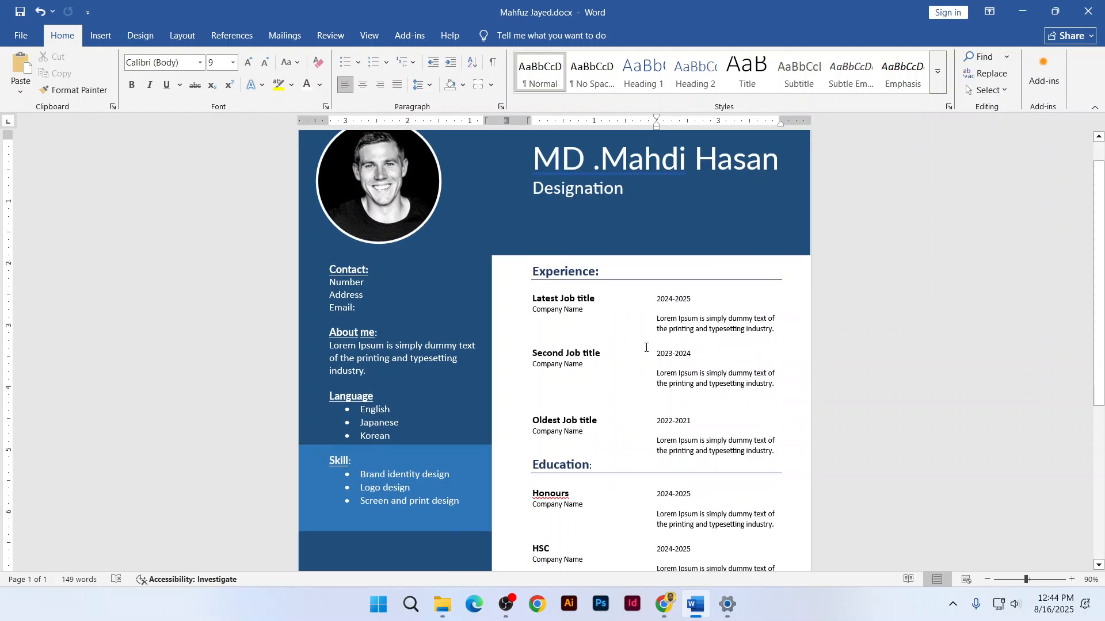
scroll(646, 349, "up", 1)
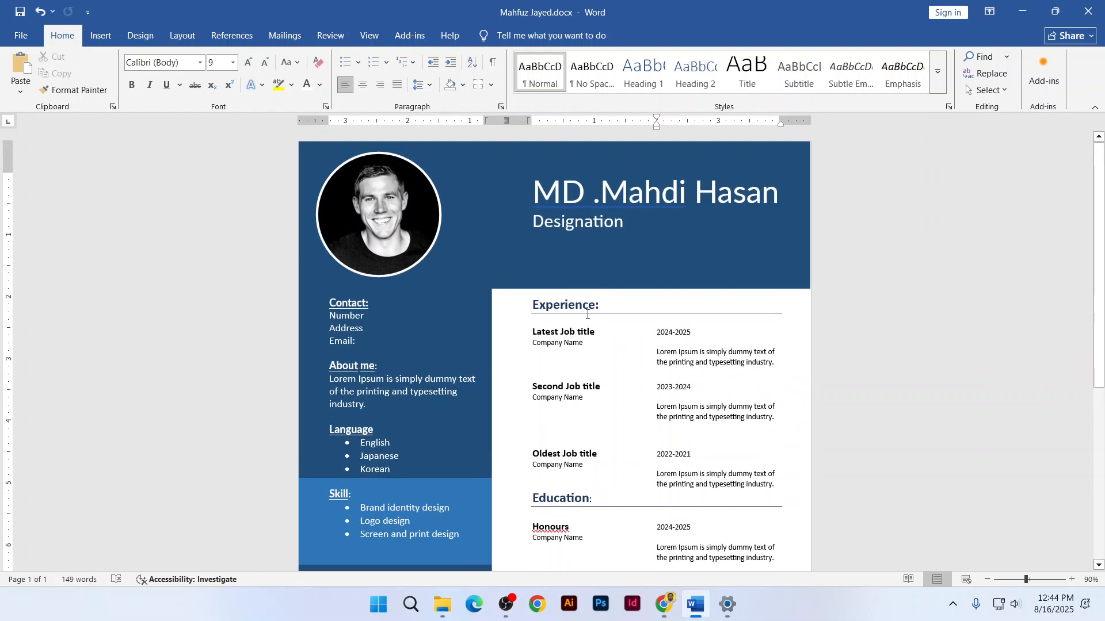
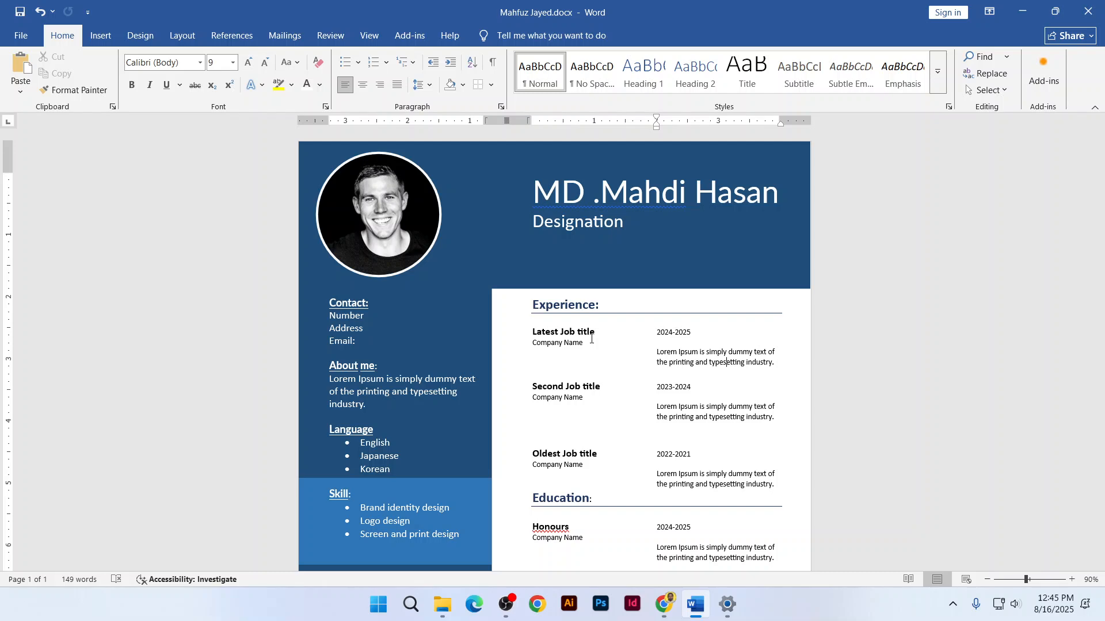
Bring up the one-page résumé PDF in Chrome and compare it with the Word document
scroll(627, 437, "down", 1)
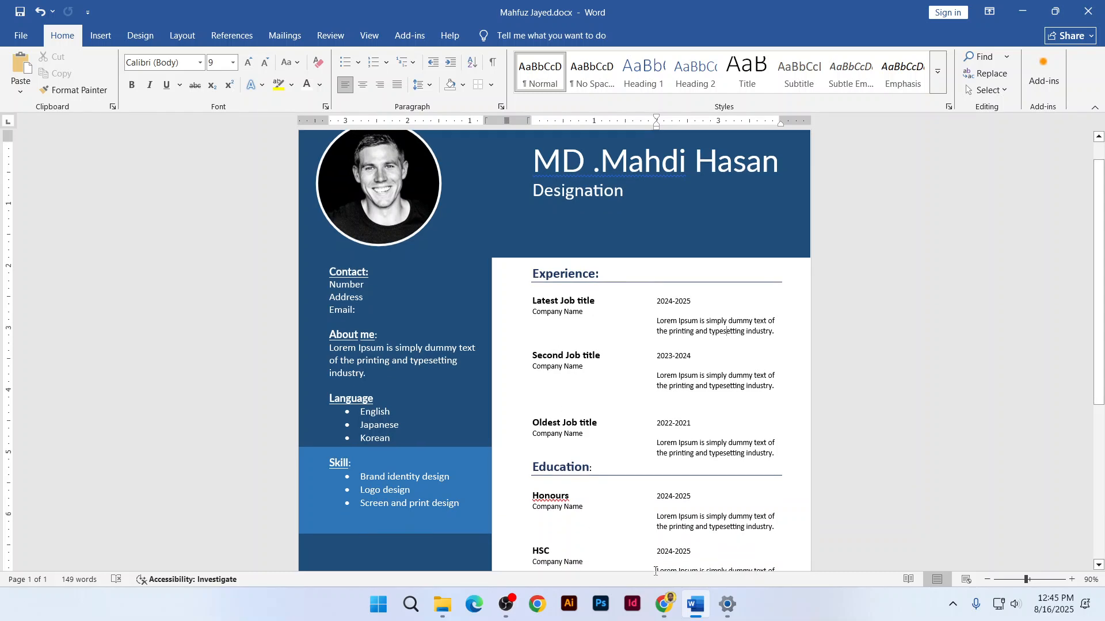
left_click(670, 611)
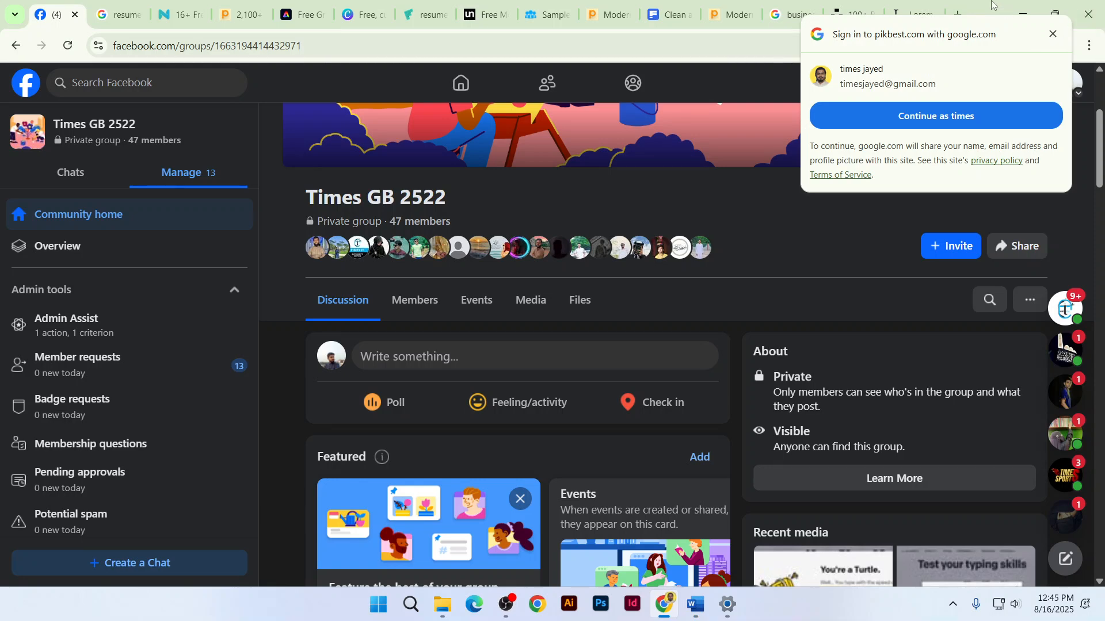
scroll(734, 390, "down", 4)
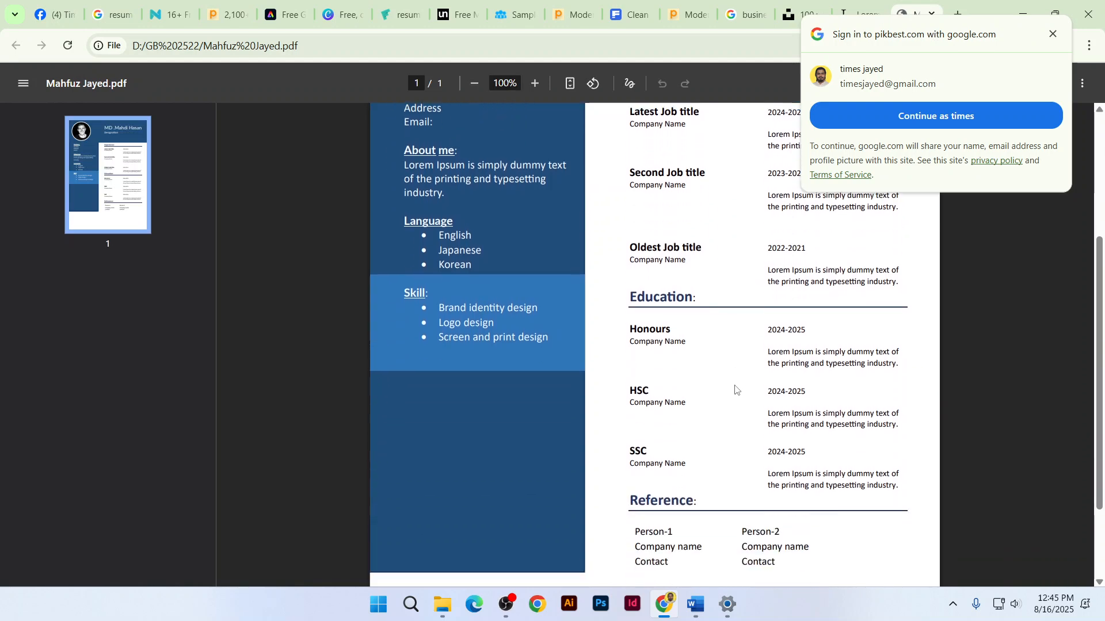
key("alt+Tab")
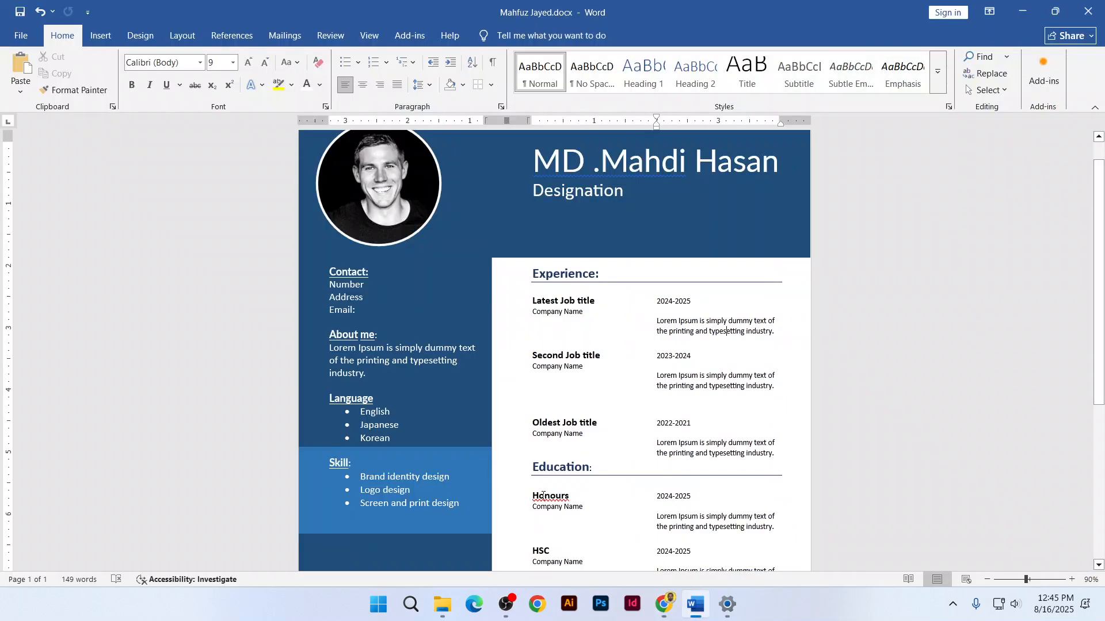
key("alt+Tab")
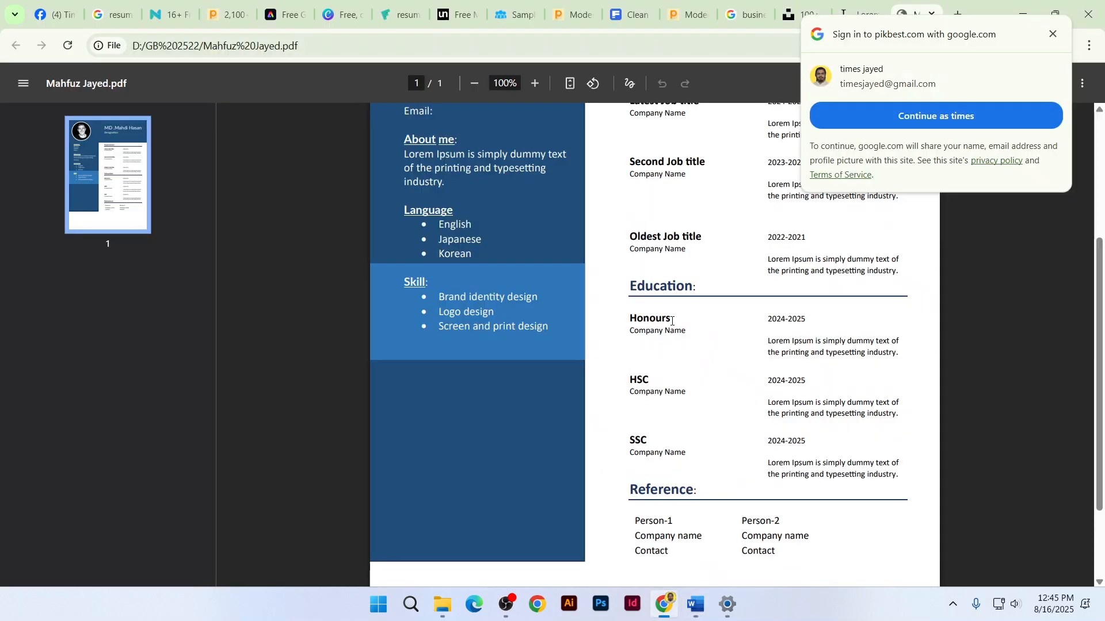